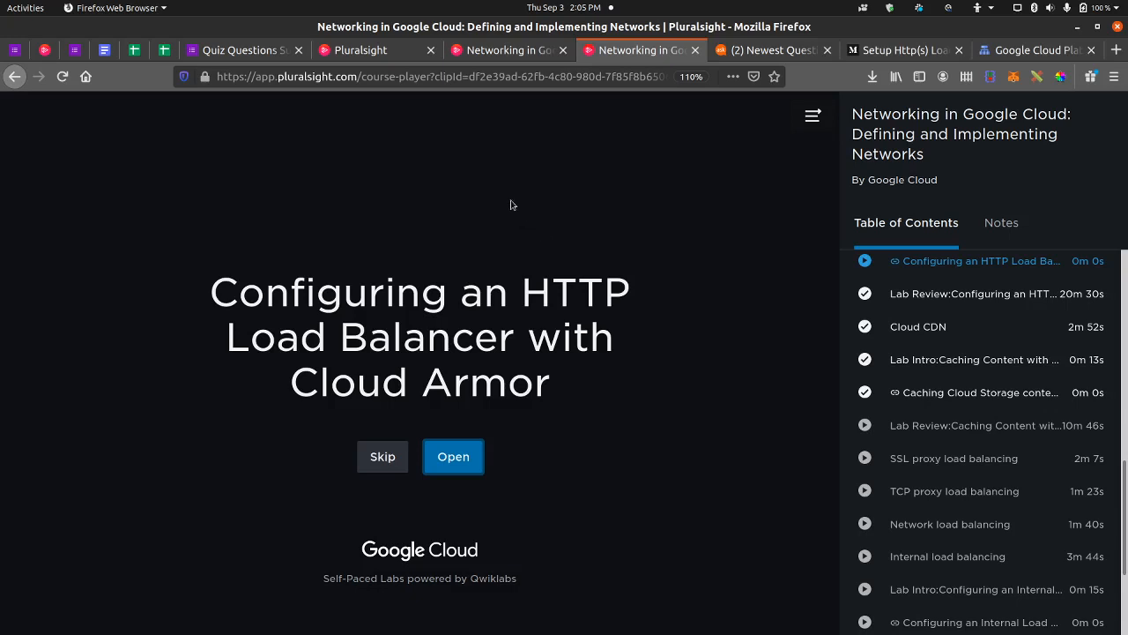
Open the HTTP load balancer lab in a private window and sign in to Pluralsight with the saved email and password.
right_click(442, 455)
click(543, 303)
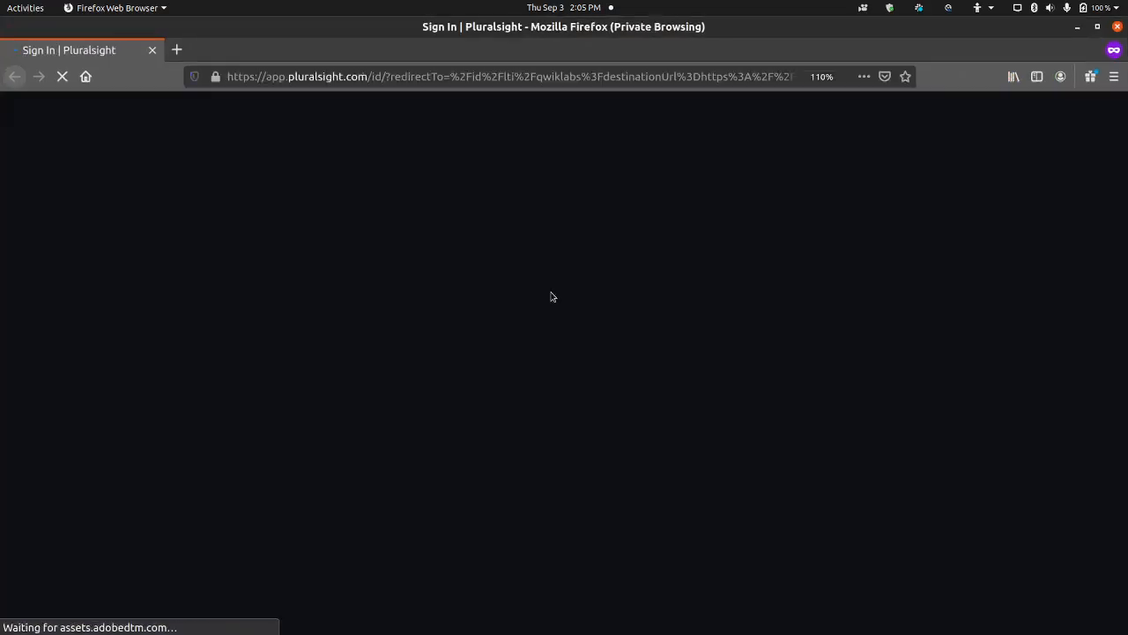
click(271, 282)
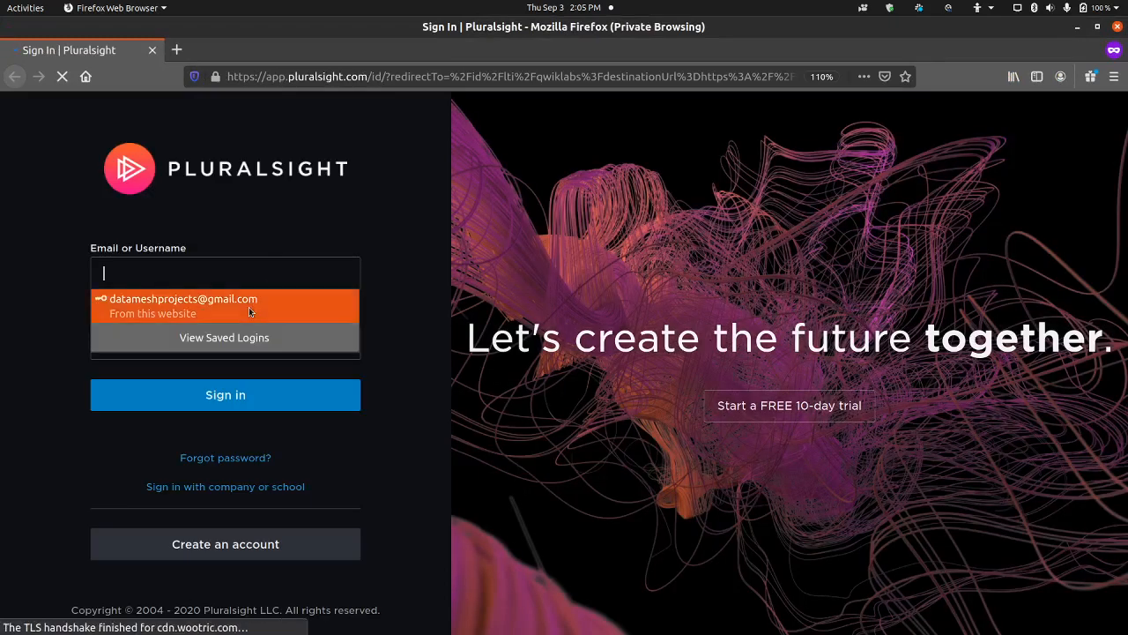
click(249, 307)
click(227, 393)
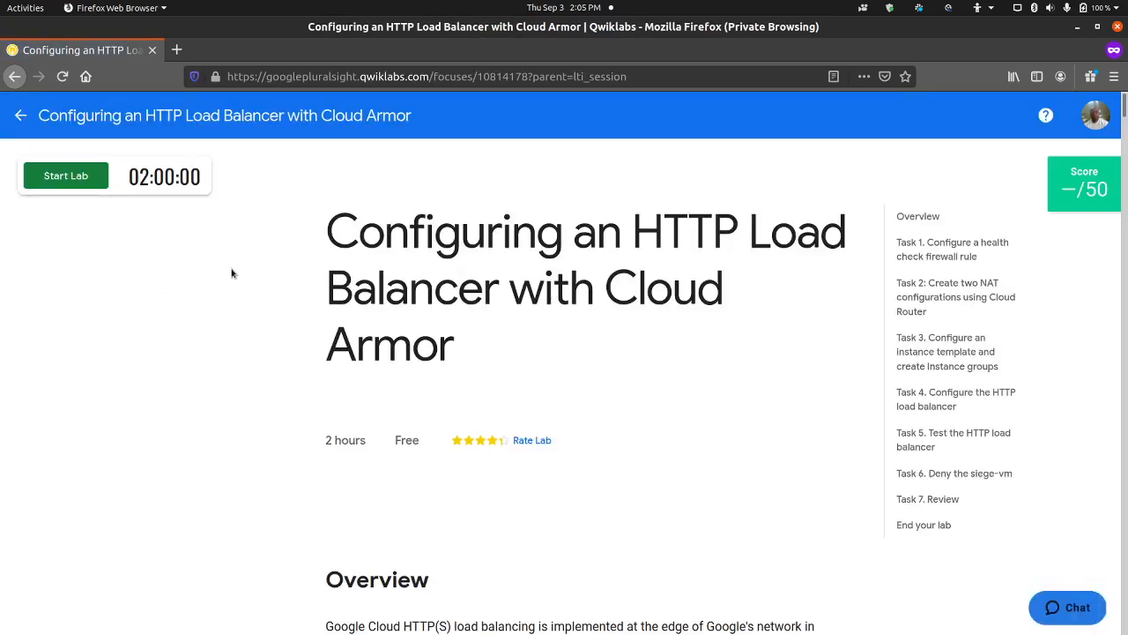
Examine the lab's overview, architecture diagram, objectives and setup instructions through the start of Task 1.
scroll(192, 235, down, 5)
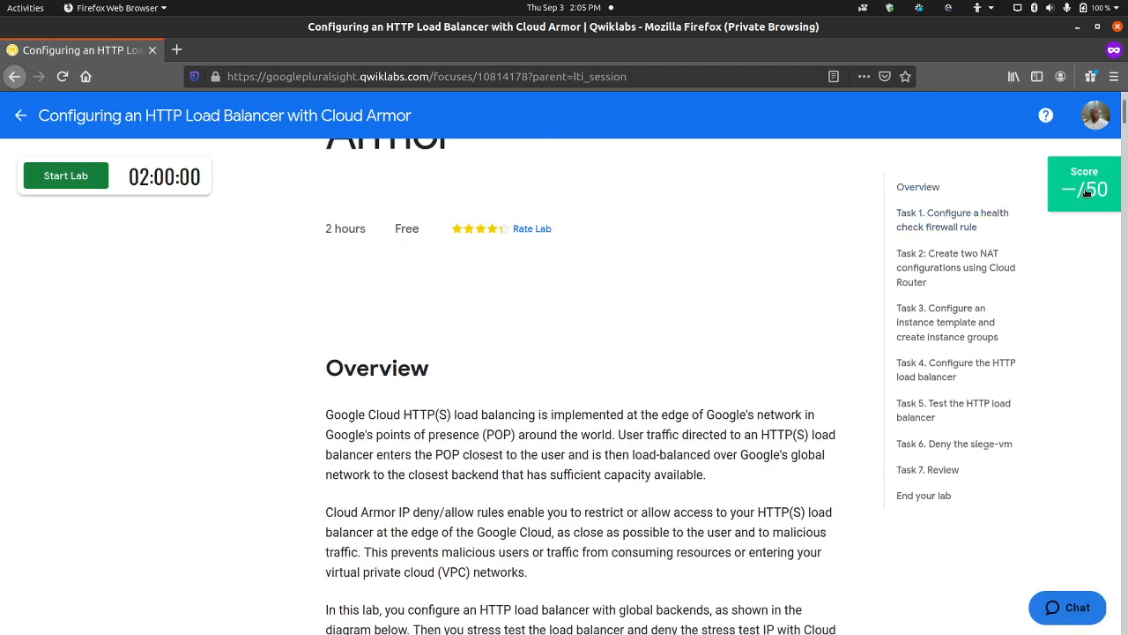
mouse_move(1081, 186)
scroll(269, 451, down, 2)
drag(333, 293, 420, 564)
scroll(303, 546, down, 10)
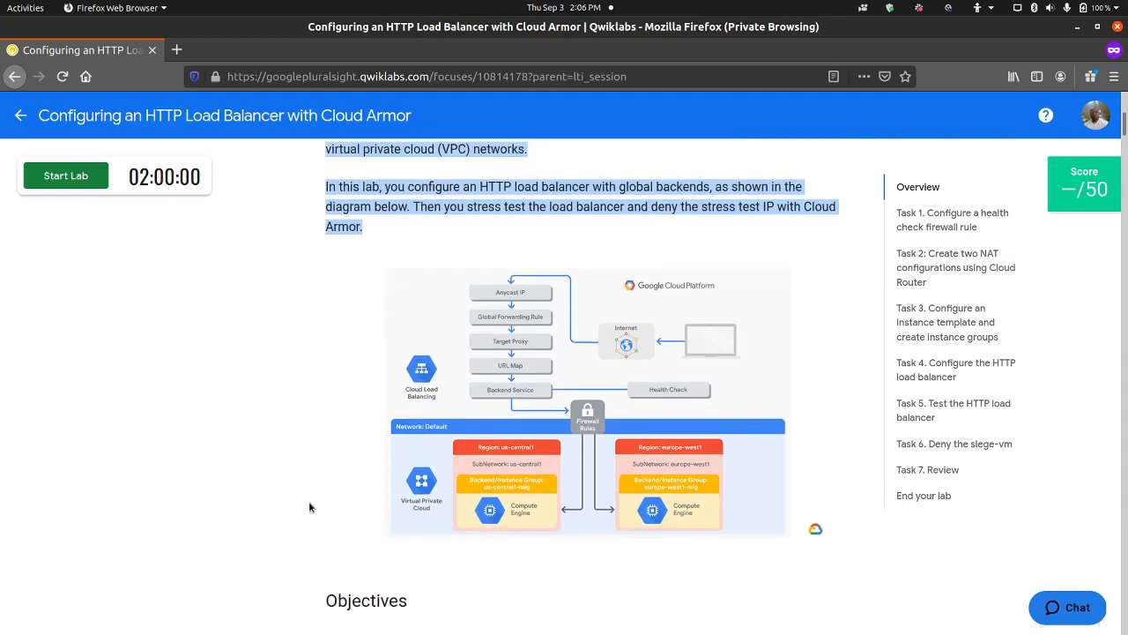
scroll(493, 364, up, 1)
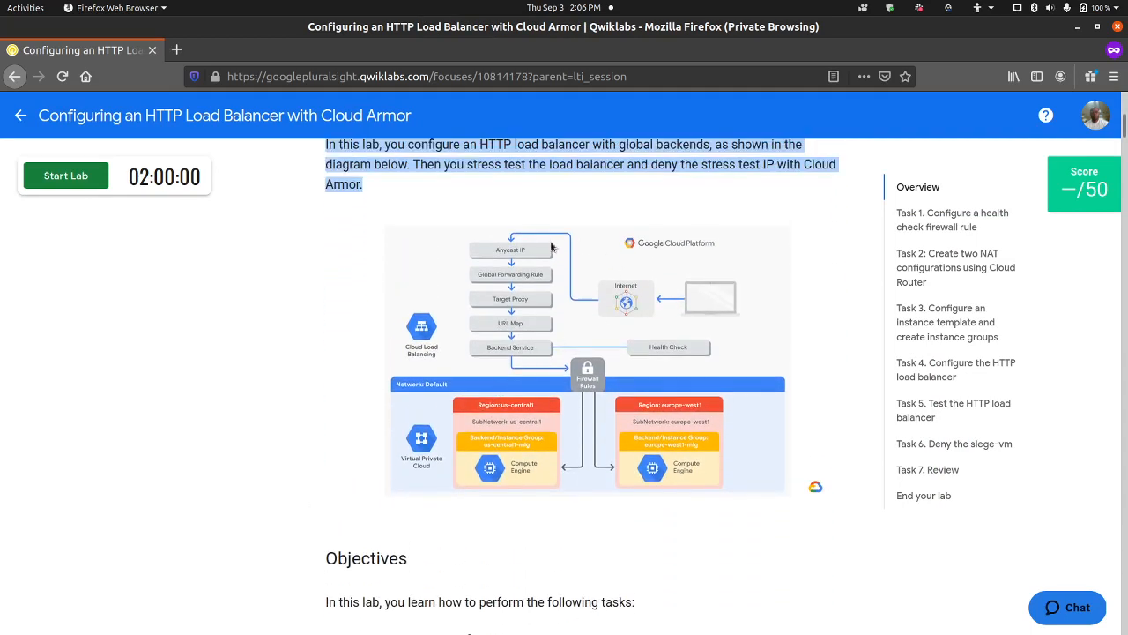
scroll(348, 440, down, 7)
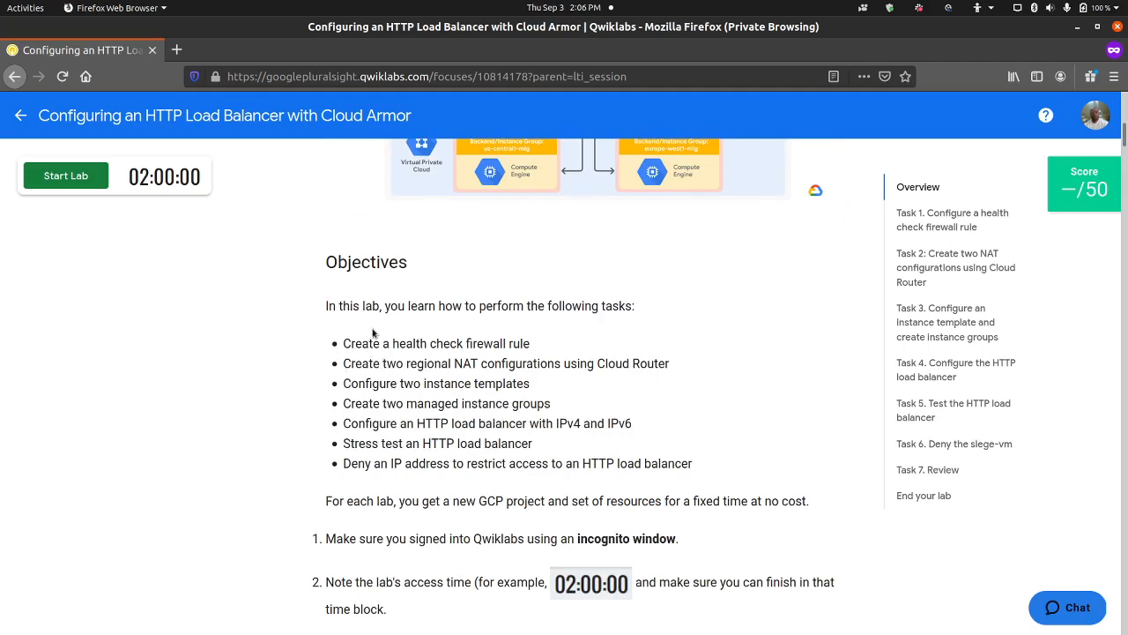
scroll(361, 330, up, 3)
scroll(302, 317, down, 8)
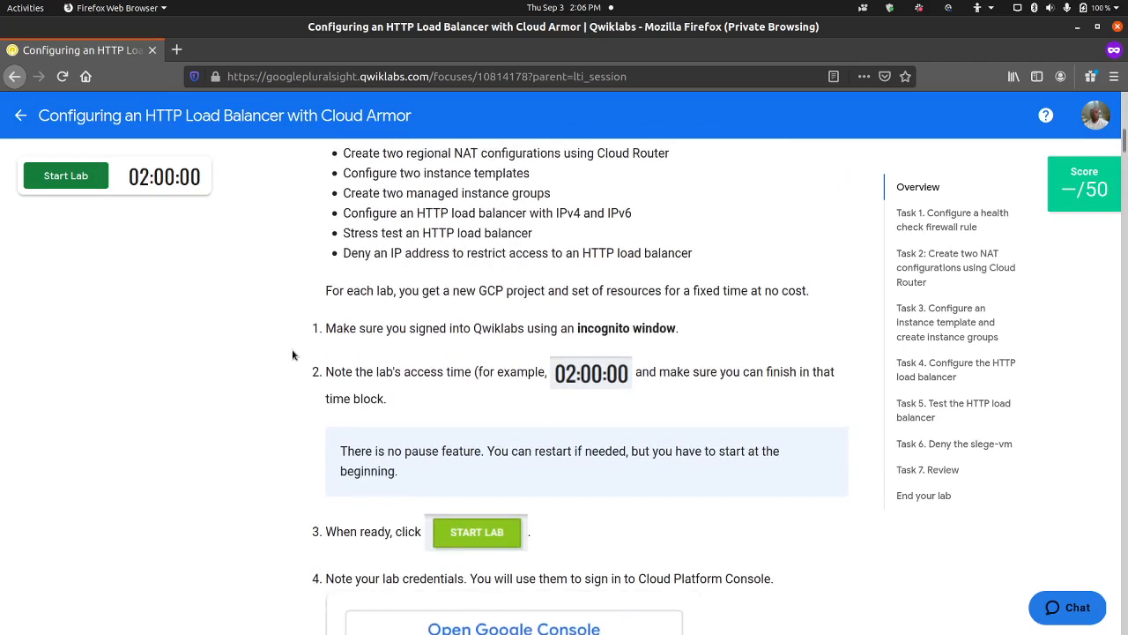
scroll(294, 355, down, 18)
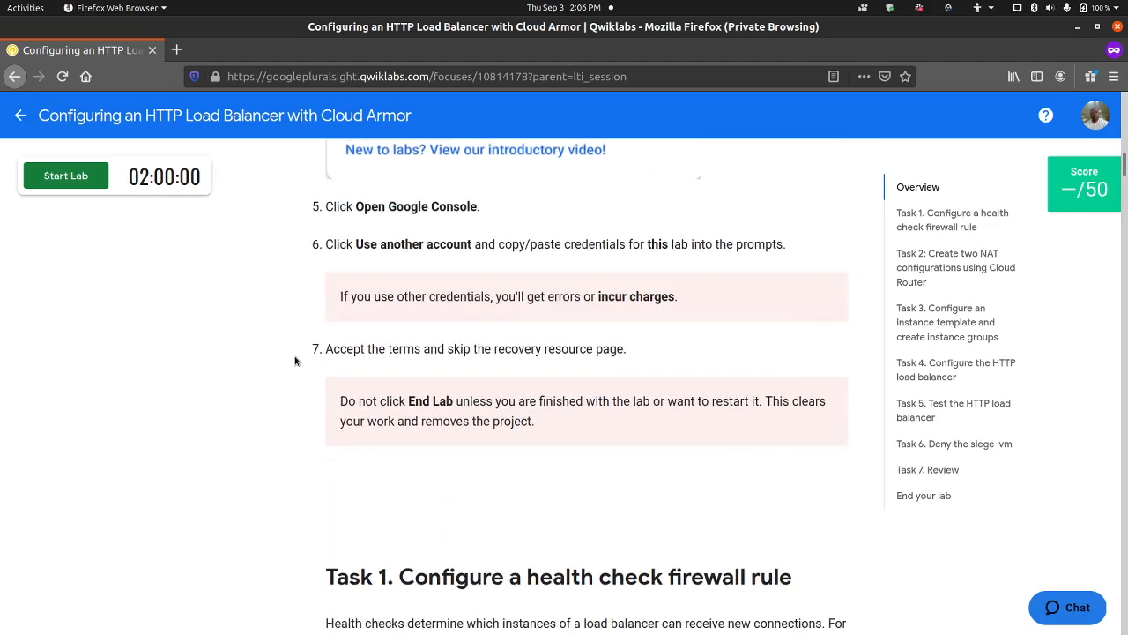
scroll(296, 360, down, 8)
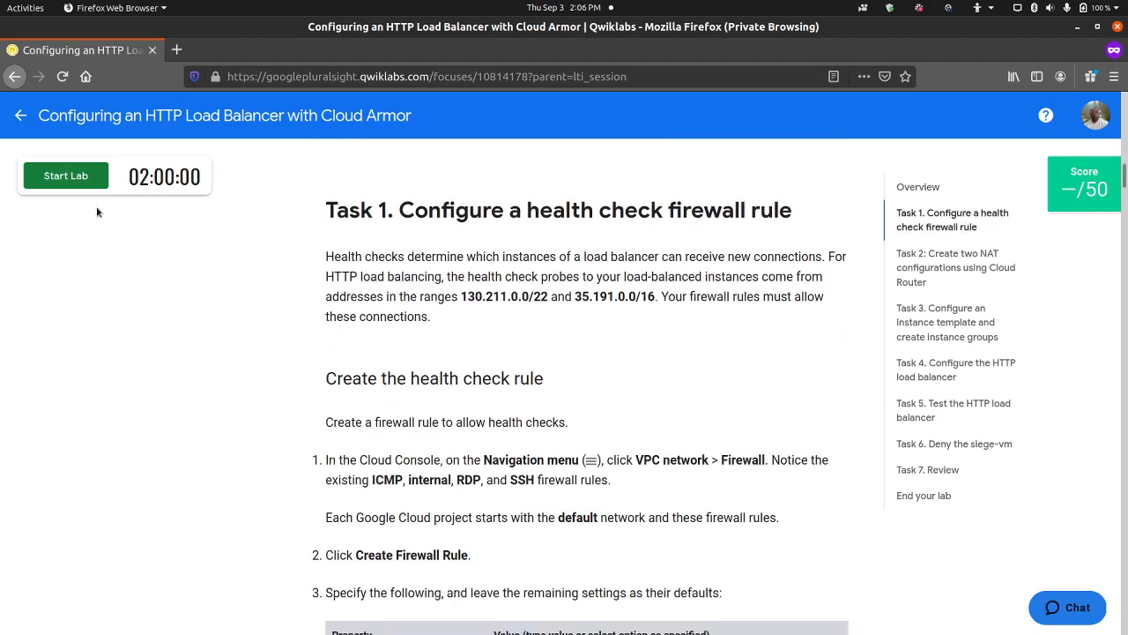
Start the lab, open its Google Console sign-in page and return to the lab credentials.
click(75, 179)
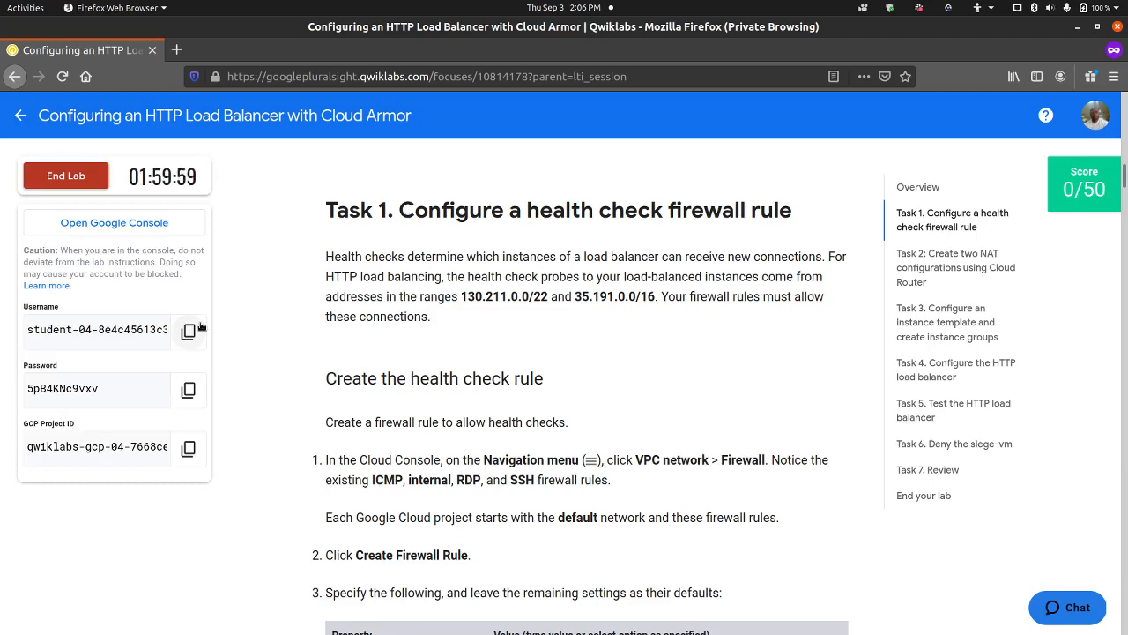
click(115, 221)
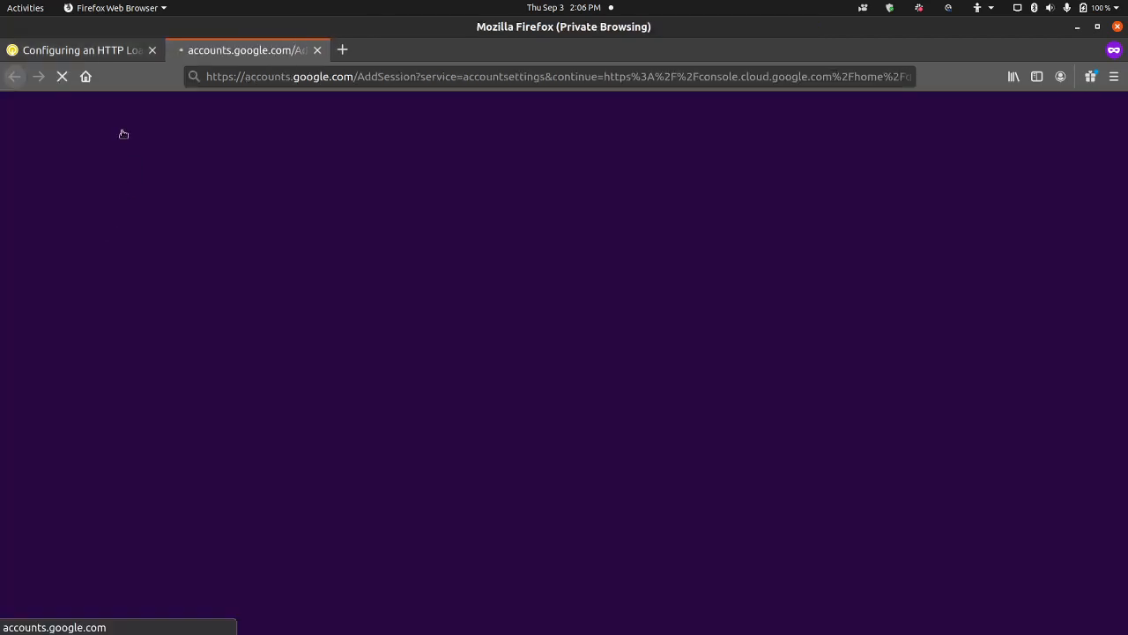
click(120, 50)
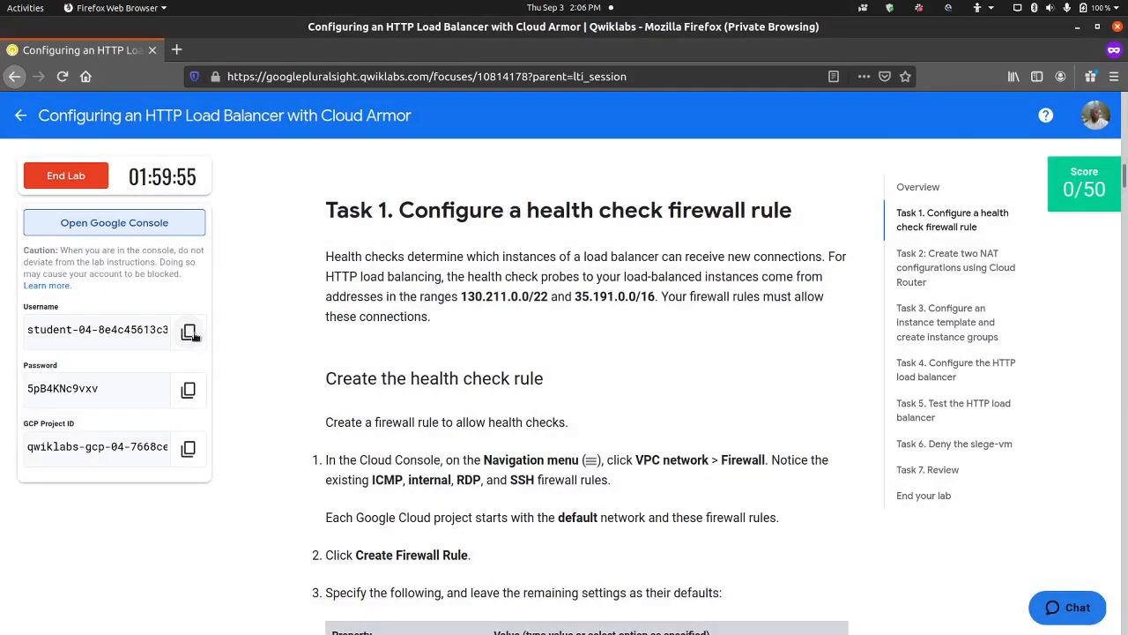
mouse_move(380, 214)
mouse_down()
mouse_move(339, 234)
mouse_move(253, 194)
mouse_move(157, 53)
mouse_move(24, 60)
mouse_up()
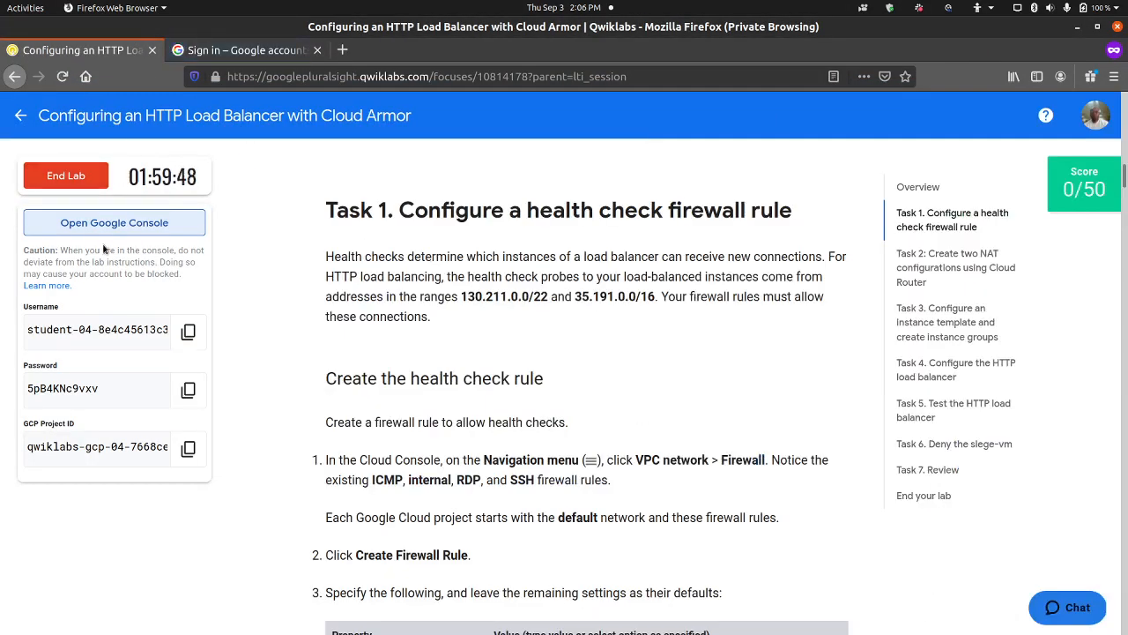
Copy the lab username and submit it as the email on the Google sign-in page.
click(186, 332)
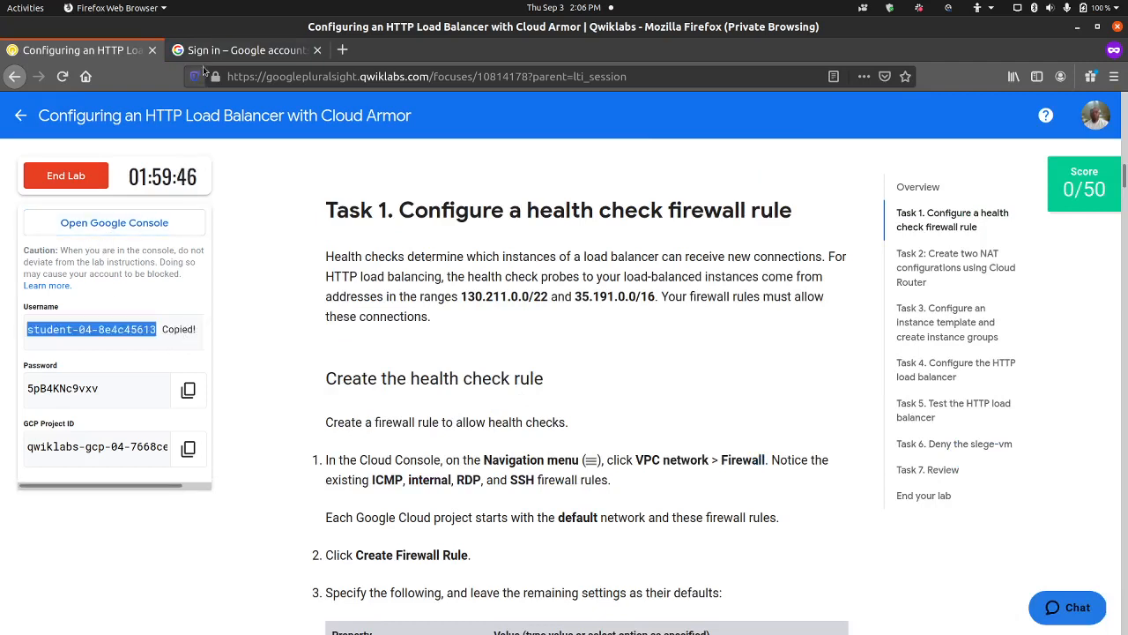
click(242, 50)
key(ctrl+v)
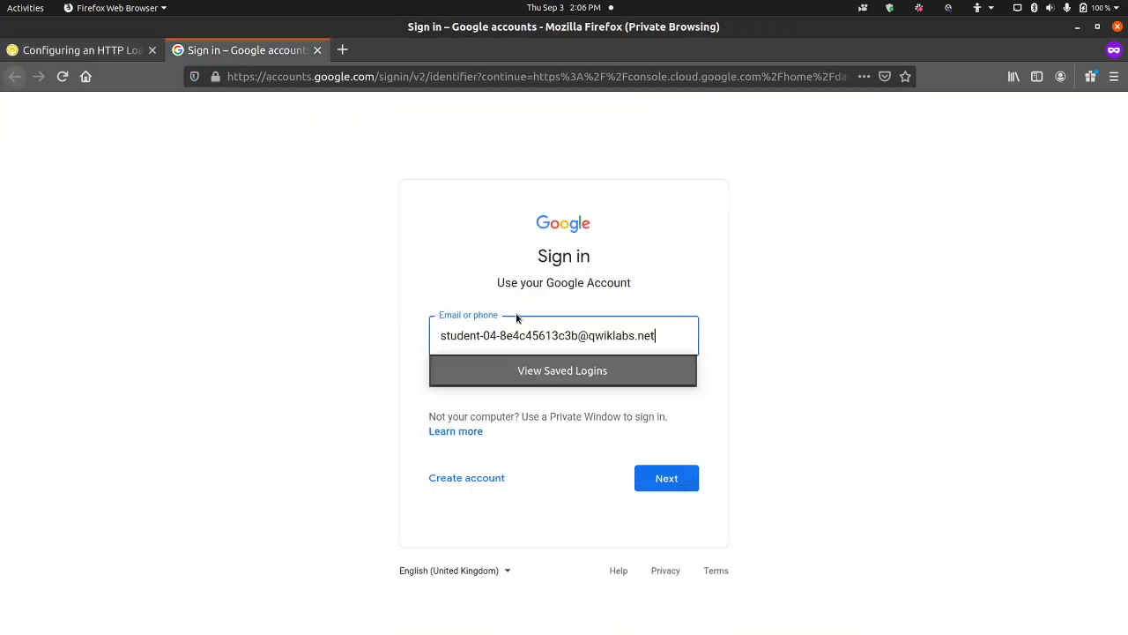
key(Return)
Copy the lab password, resubmit the account email and sign in to Google with that password.
click(105, 52)
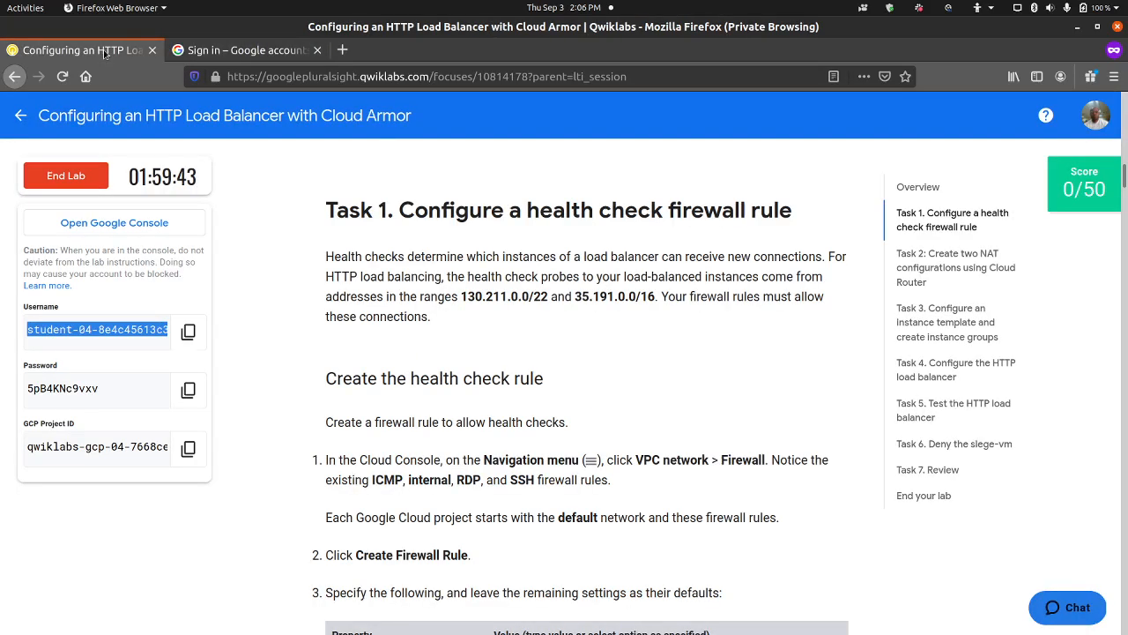
click(187, 389)
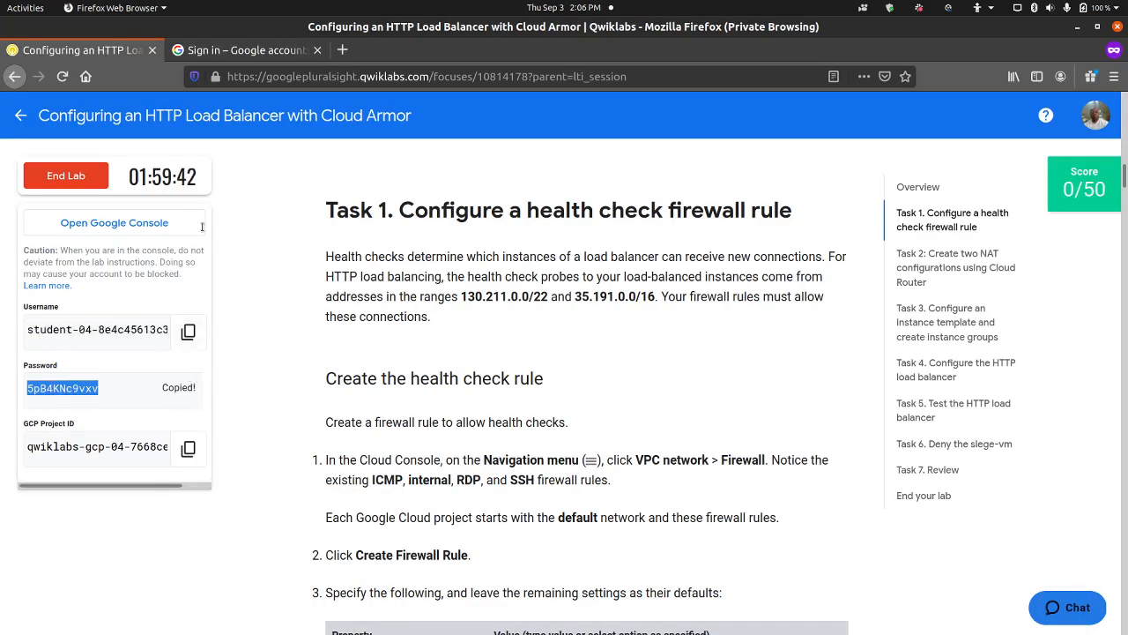
click(233, 53)
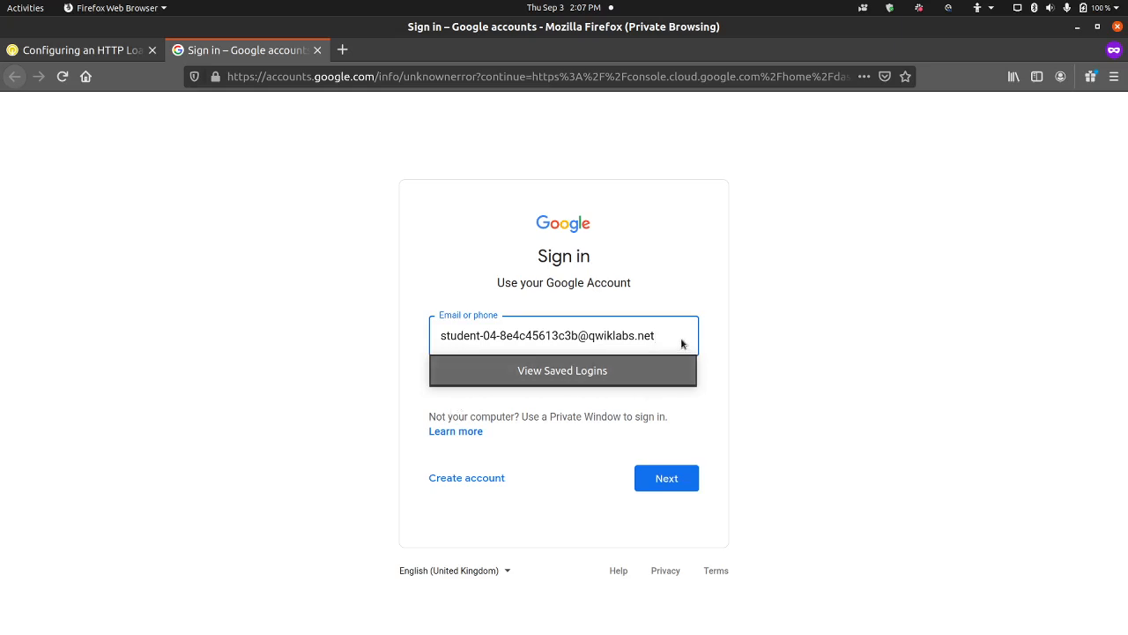
drag(681, 344, 420, 332)
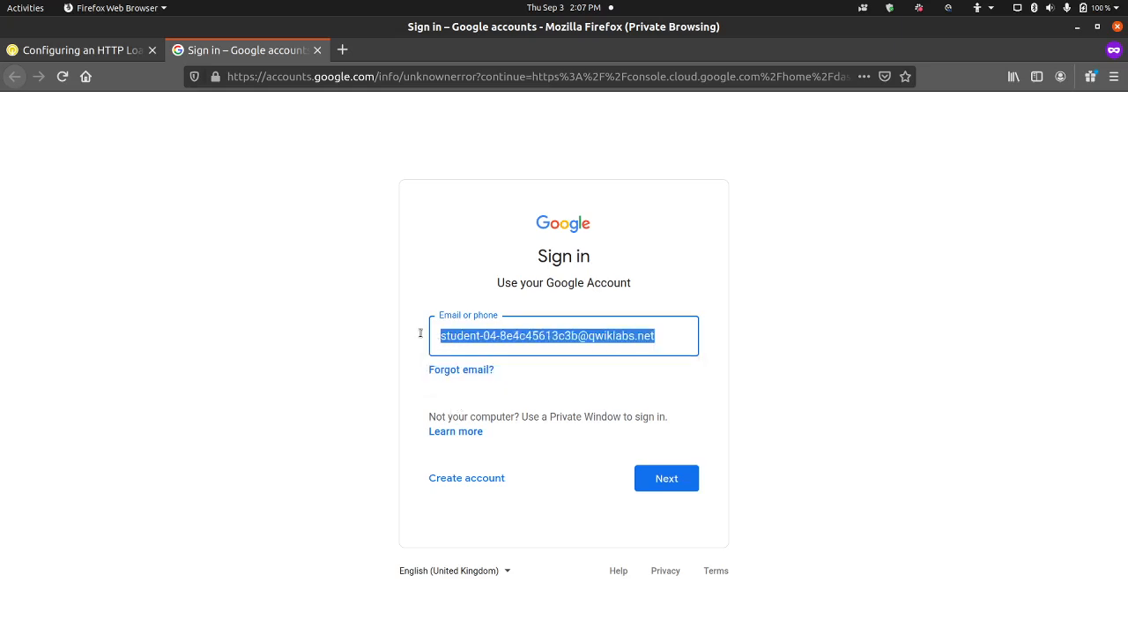
click(797, 349)
click(671, 482)
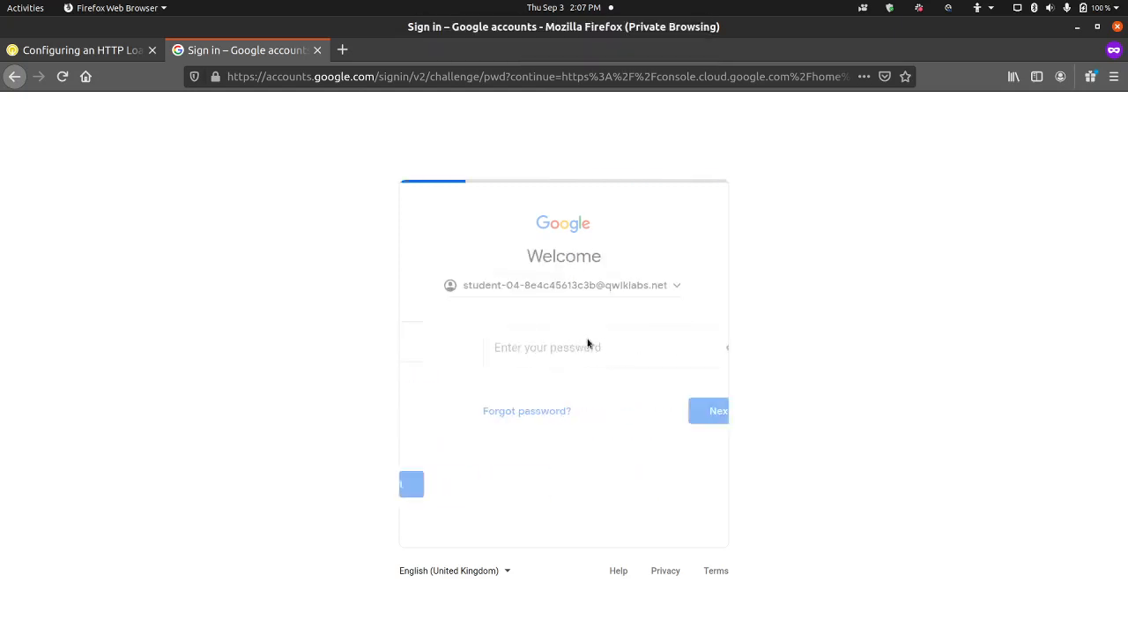
key(ctrl+v)
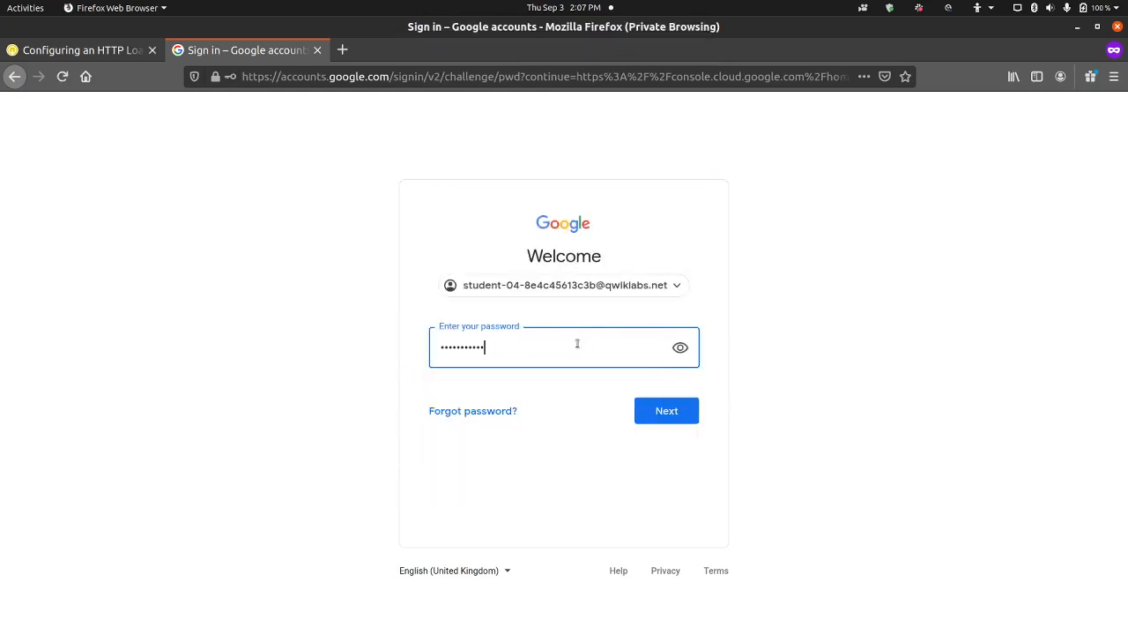
key(Return)
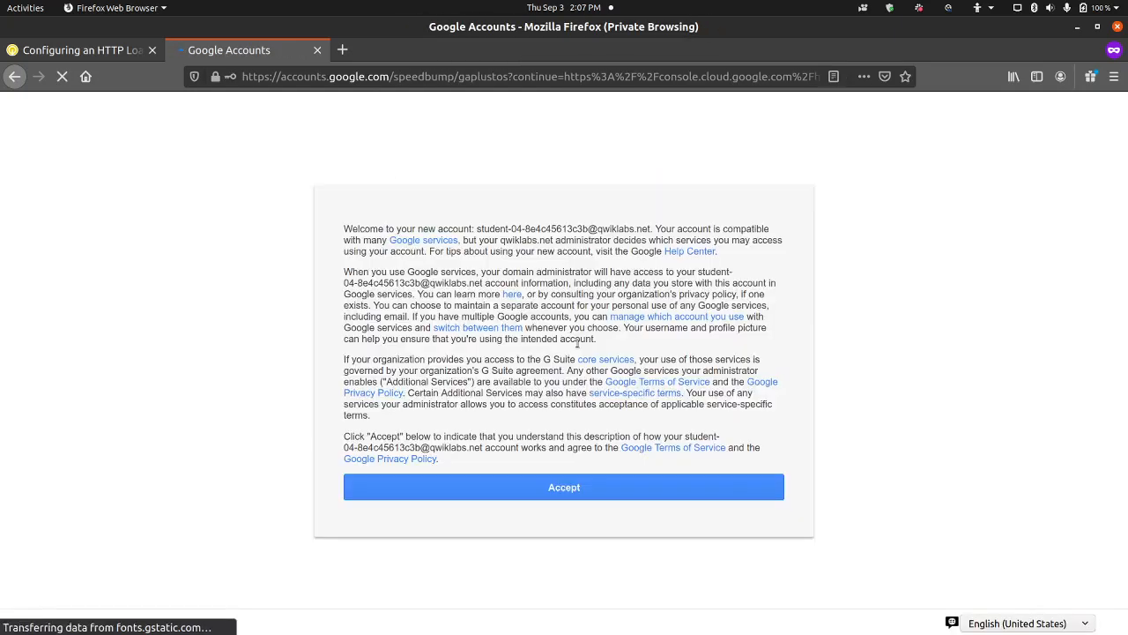
Accept the new Google account's terms and confirm the recovery options without adding a phone number or email.
click(626, 496)
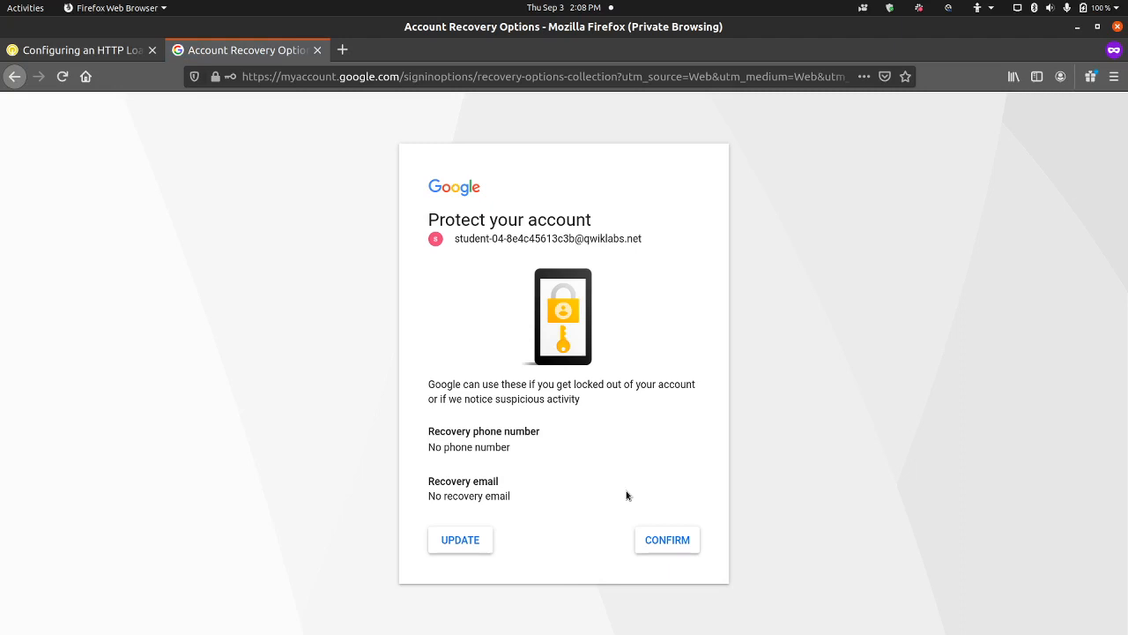
click(675, 553)
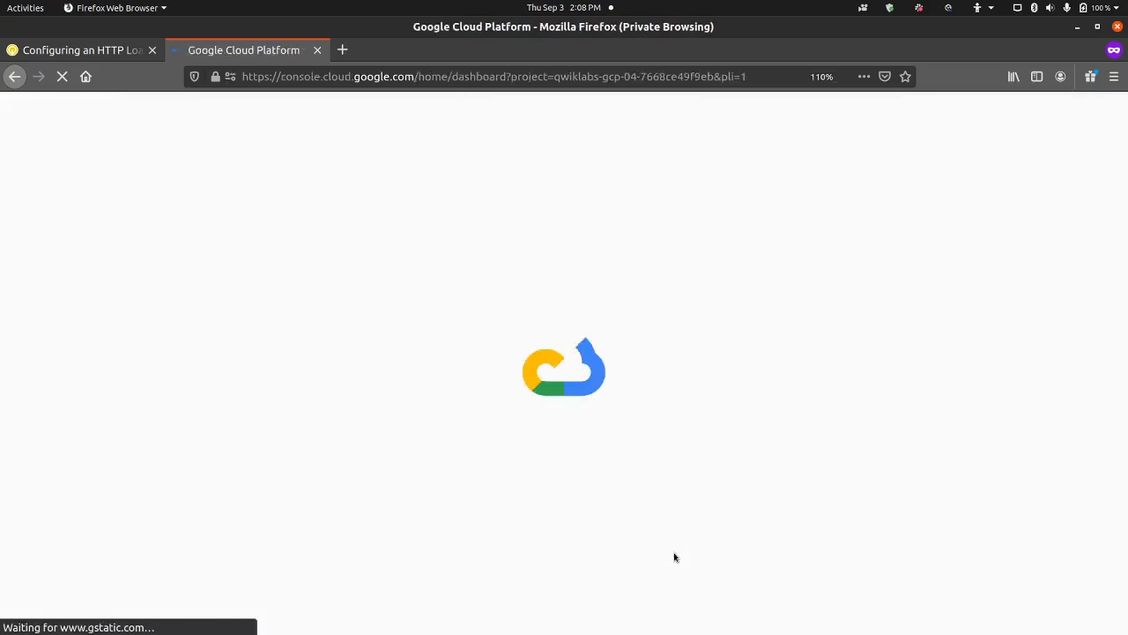
Review the Task 1 instructions in the lab and copy the firewall rule name fw-allow-health-checks from the property table.
click(123, 50)
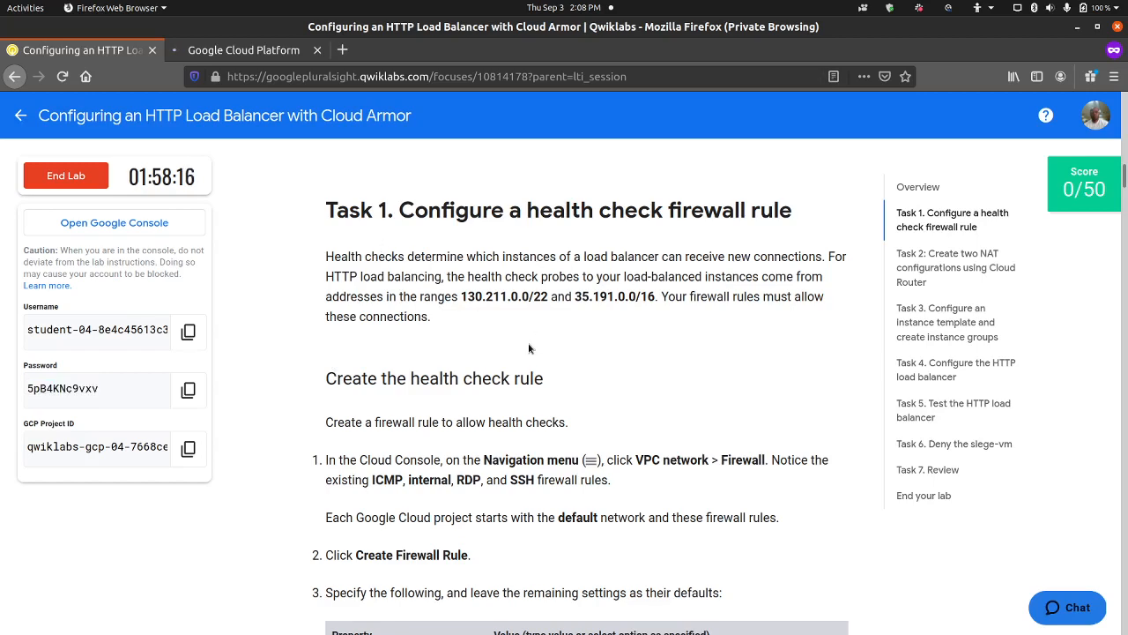
scroll(615, 404, down, 2)
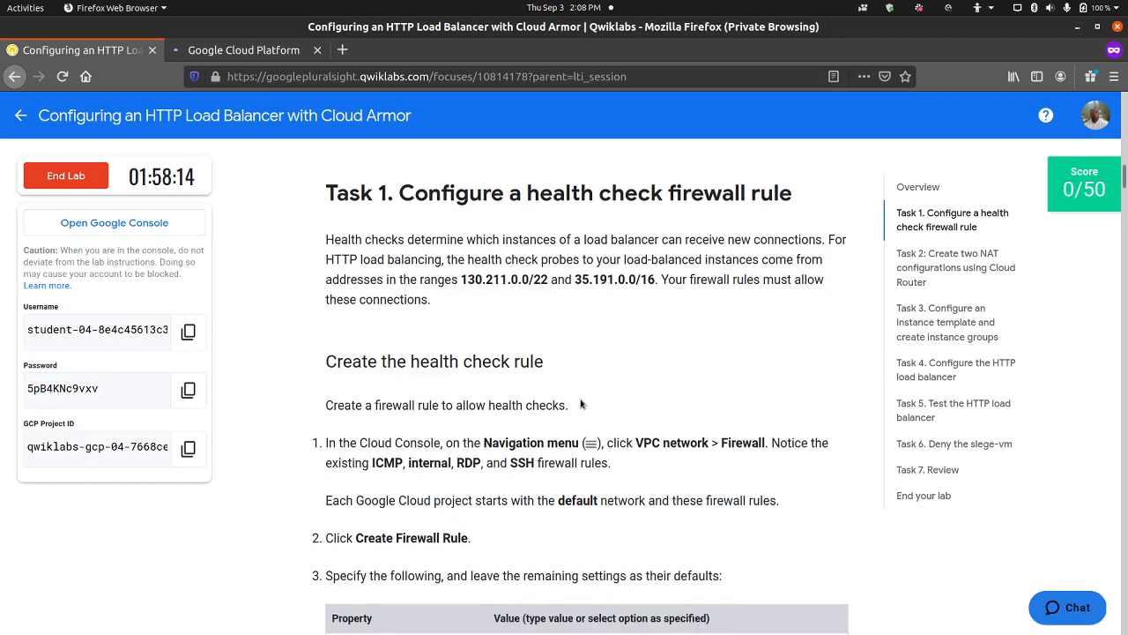
scroll(564, 411, down, 2)
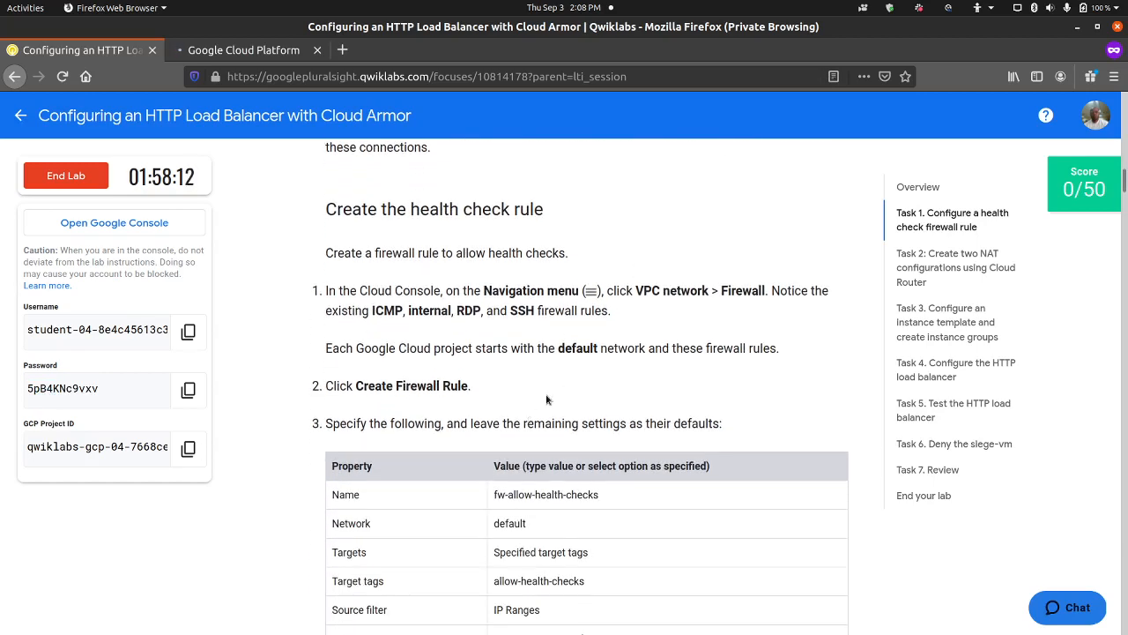
scroll(548, 401, up, 2)
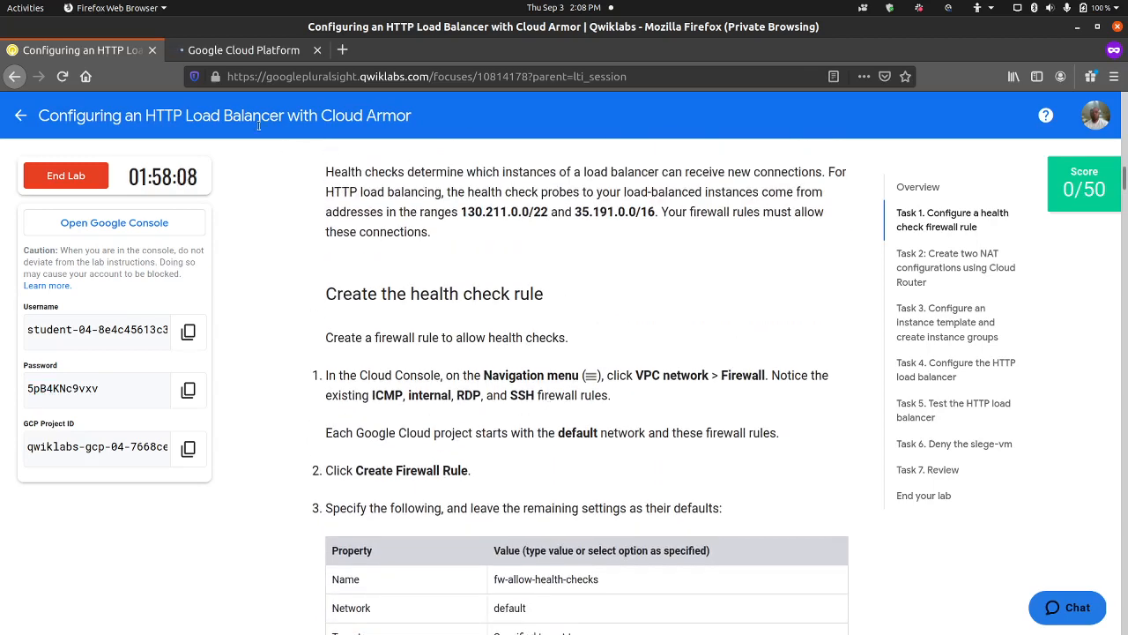
click(256, 50)
click(70, 51)
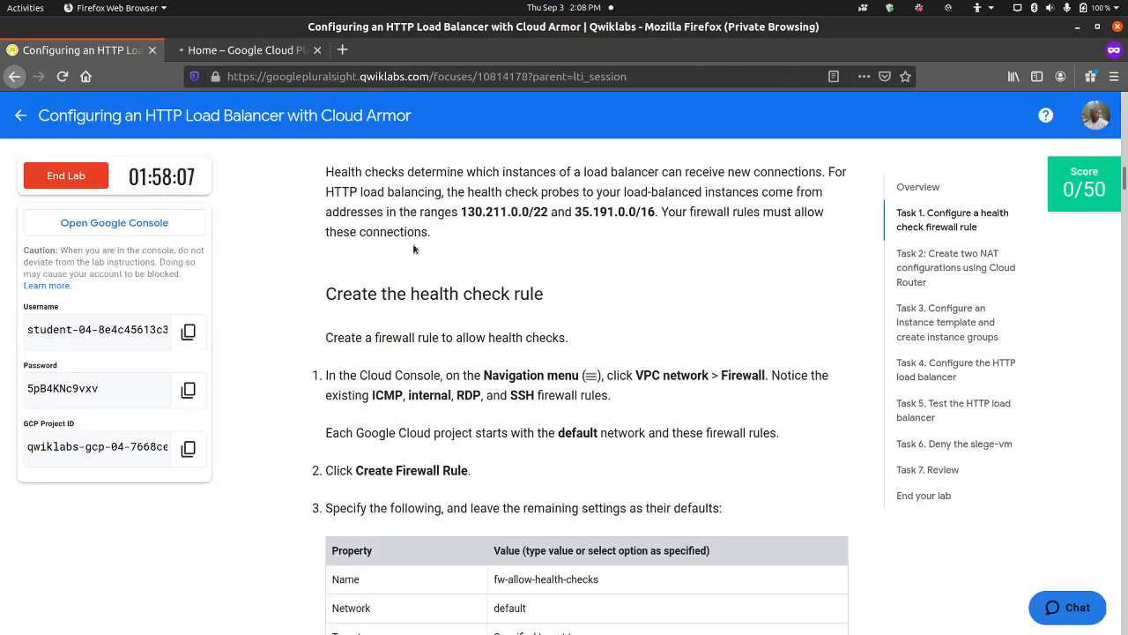
scroll(503, 468, down, 3)
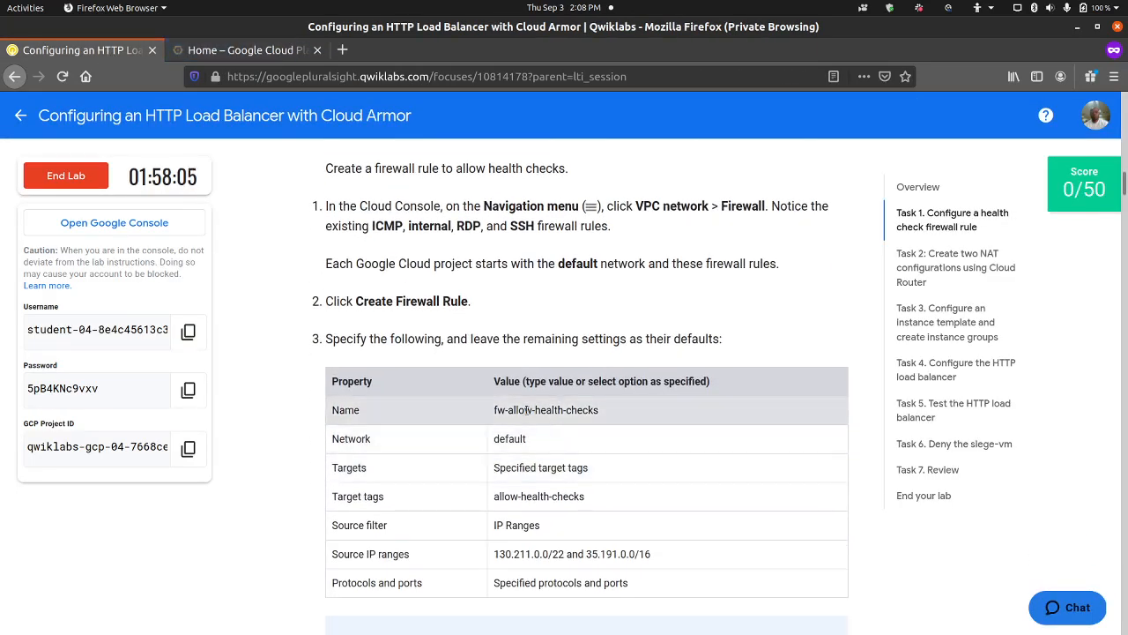
triple_click(527, 410)
right_click(525, 407)
click(544, 414)
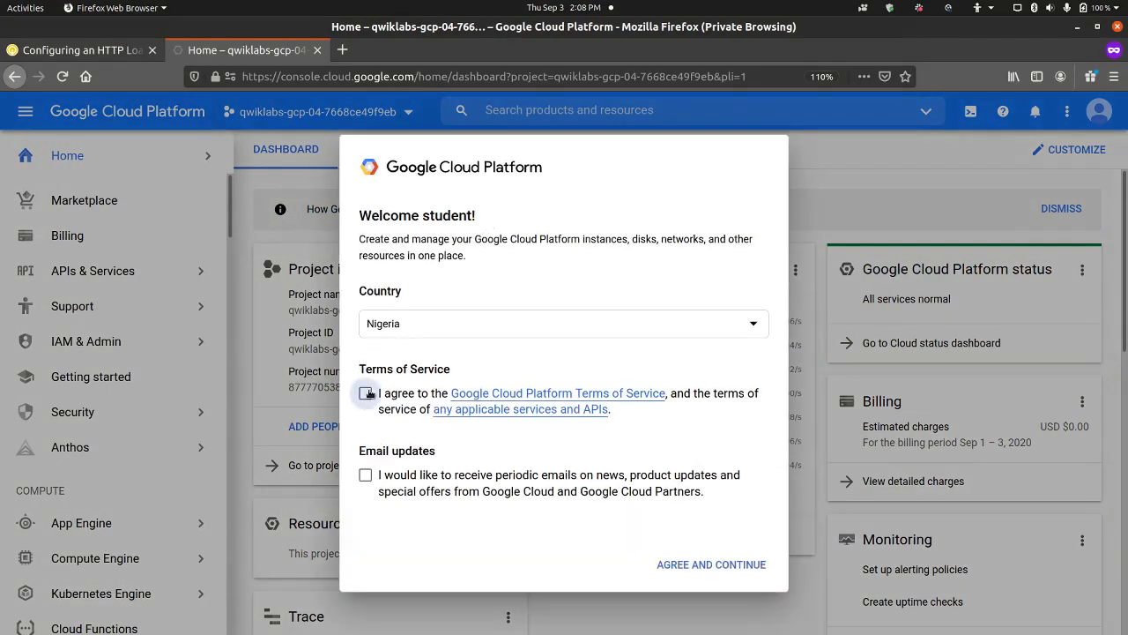
Agree to the Google Cloud Platform Terms of Service and open the VPC network's Firewall page.
click(368, 393)
click(701, 568)
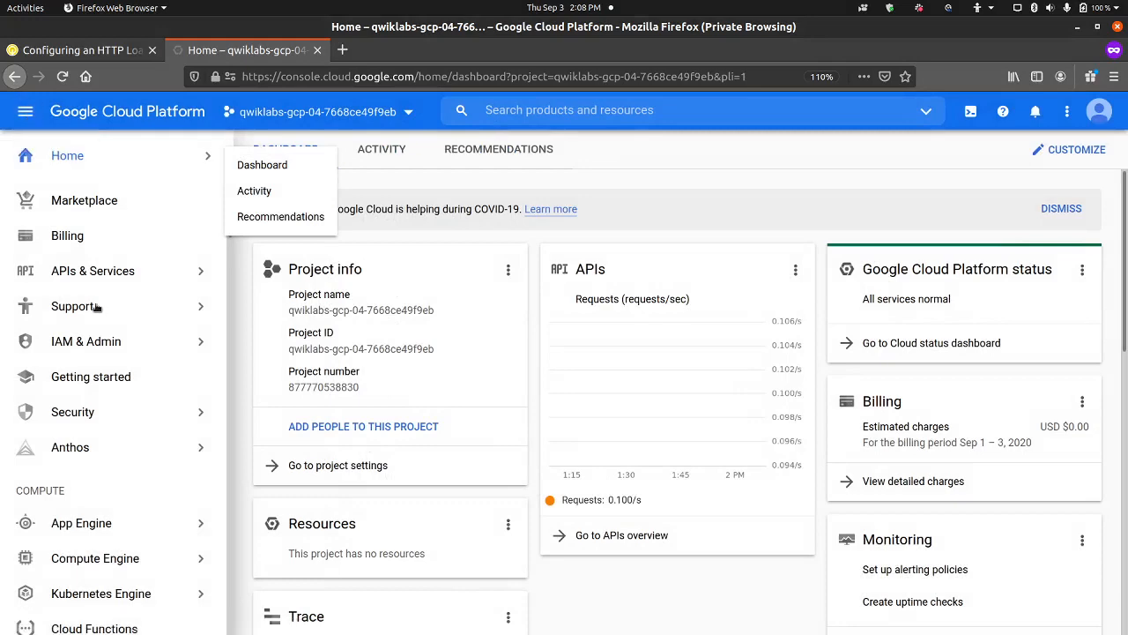
scroll(97, 306, down, 10)
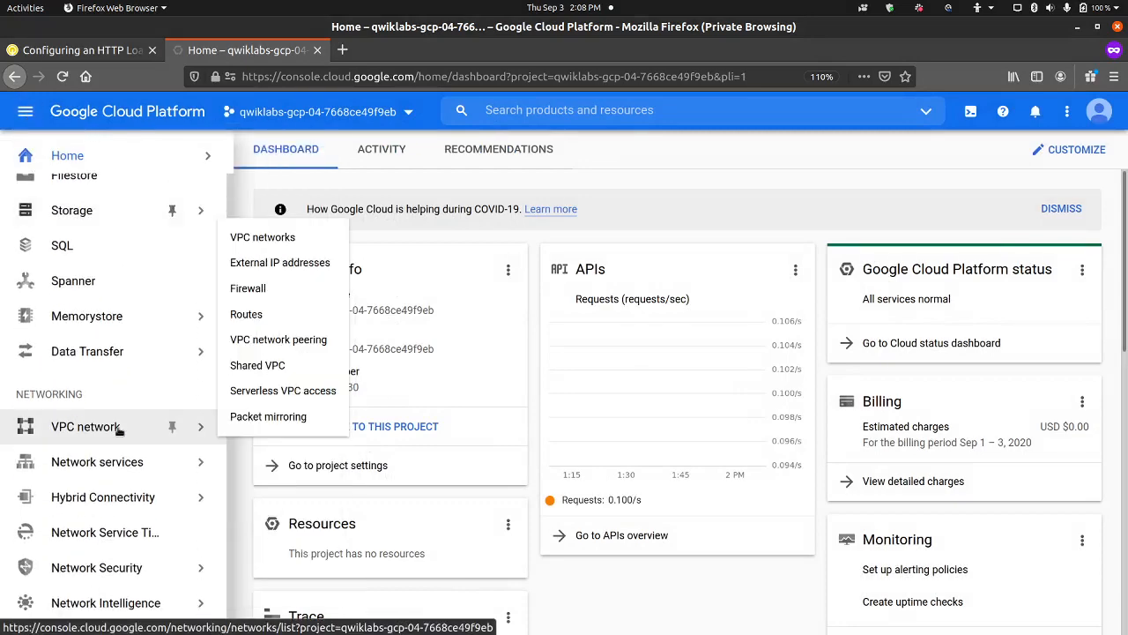
click(281, 291)
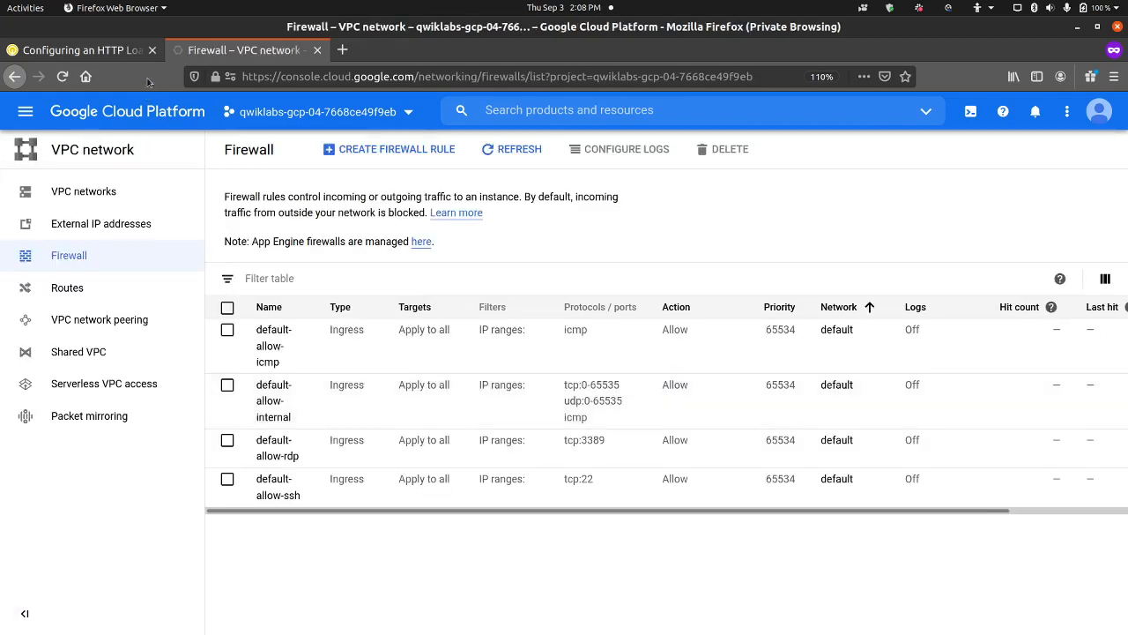
Start a new firewall rule and name it fw-allow-health-checks.
click(396, 150)
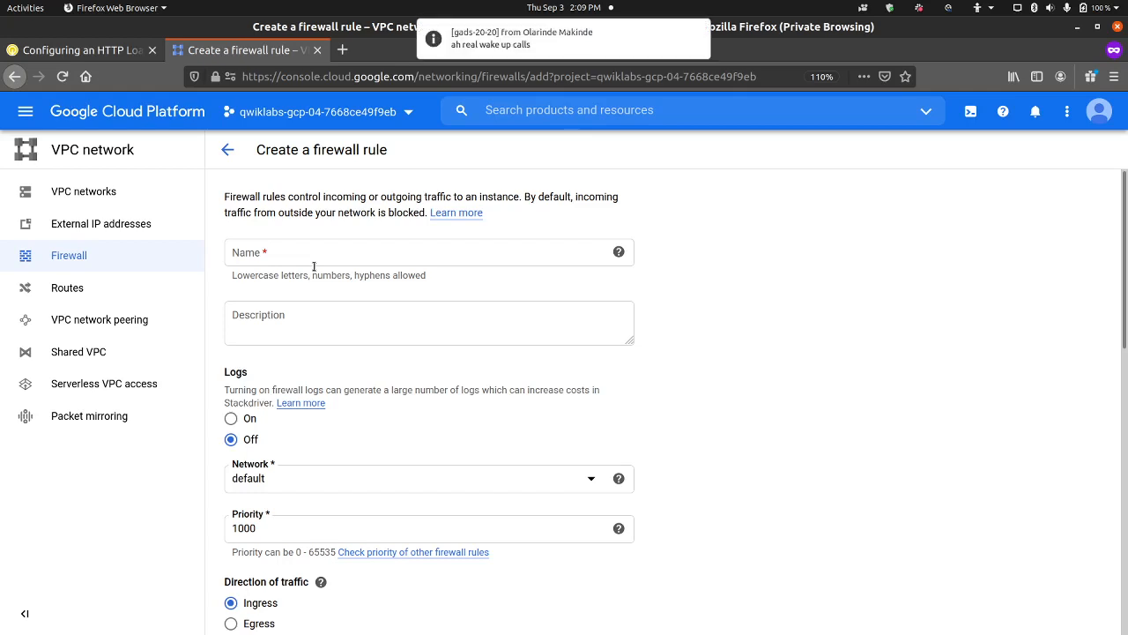
click(313, 262)
key(ctrl+v)
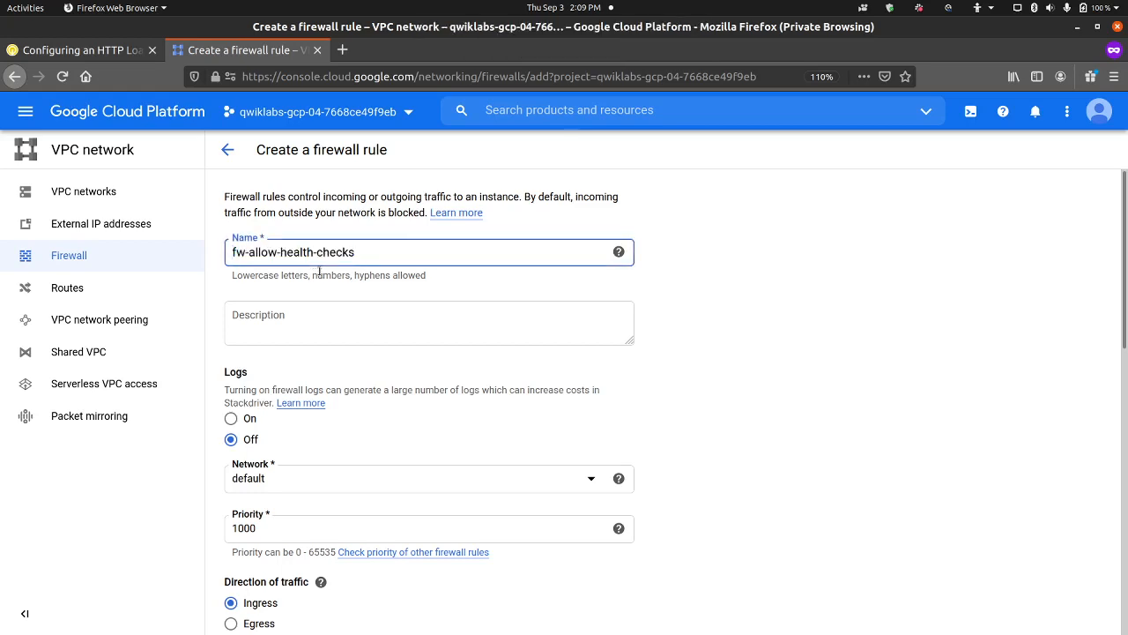
Copy the target tag allow-health-checks from the lab's property table and add it to the firewall rule's target tags.
scroll(338, 295, down, 5)
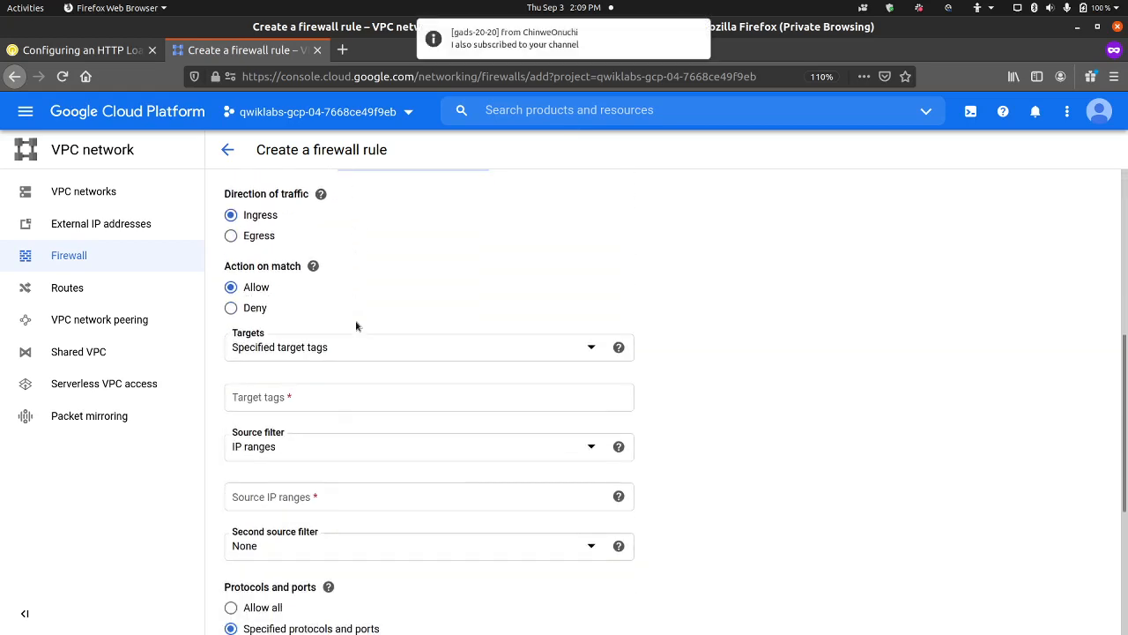
click(306, 396)
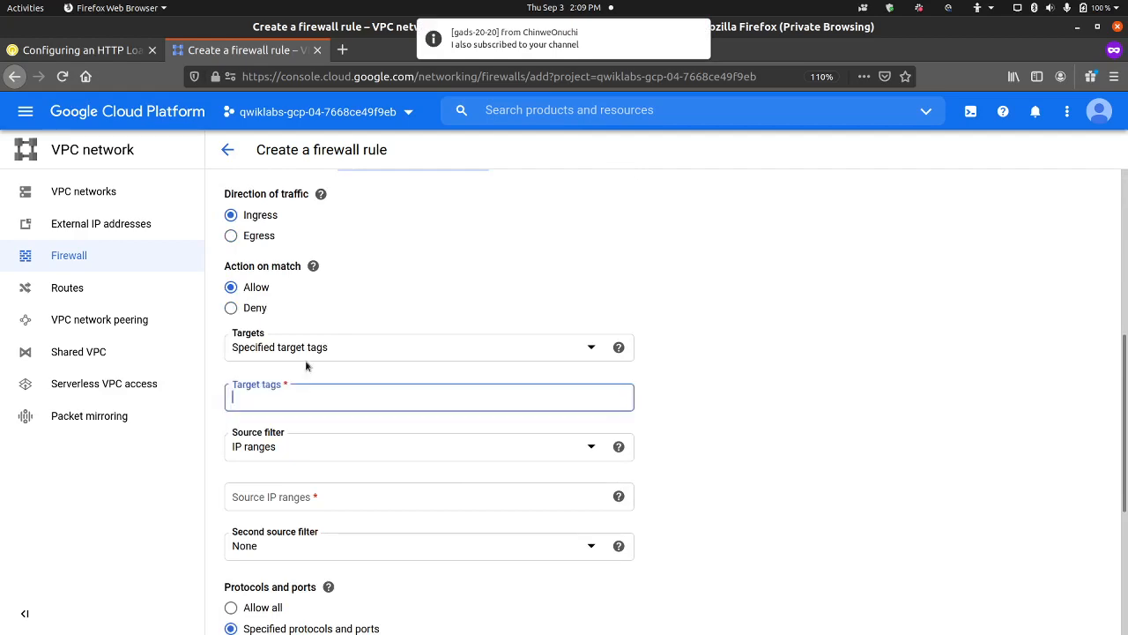
click(86, 50)
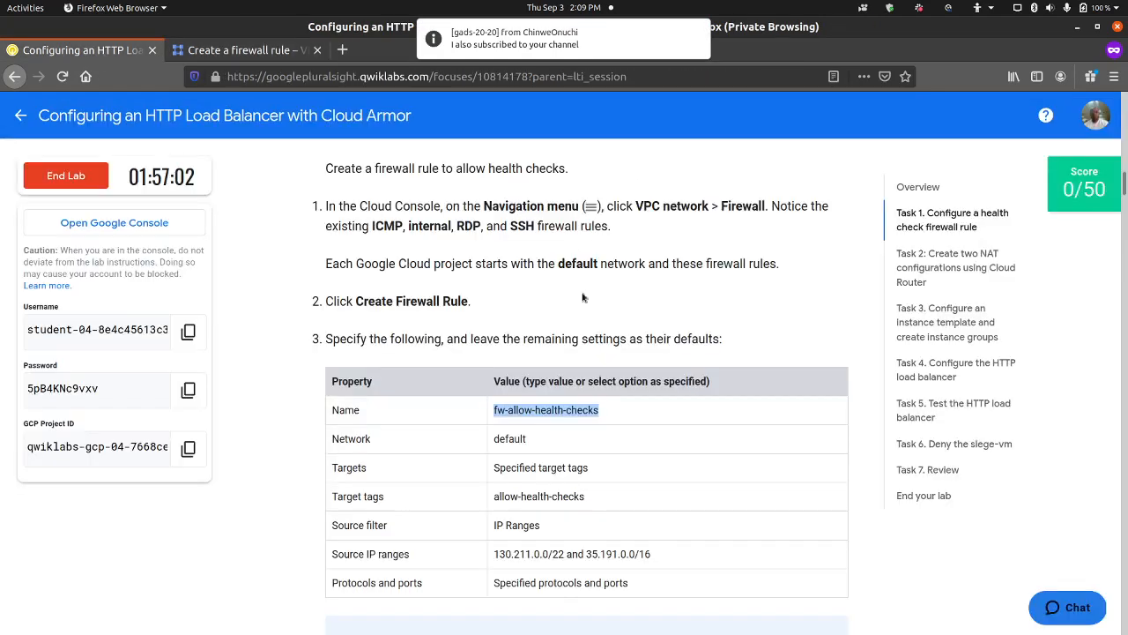
triple_click(534, 495)
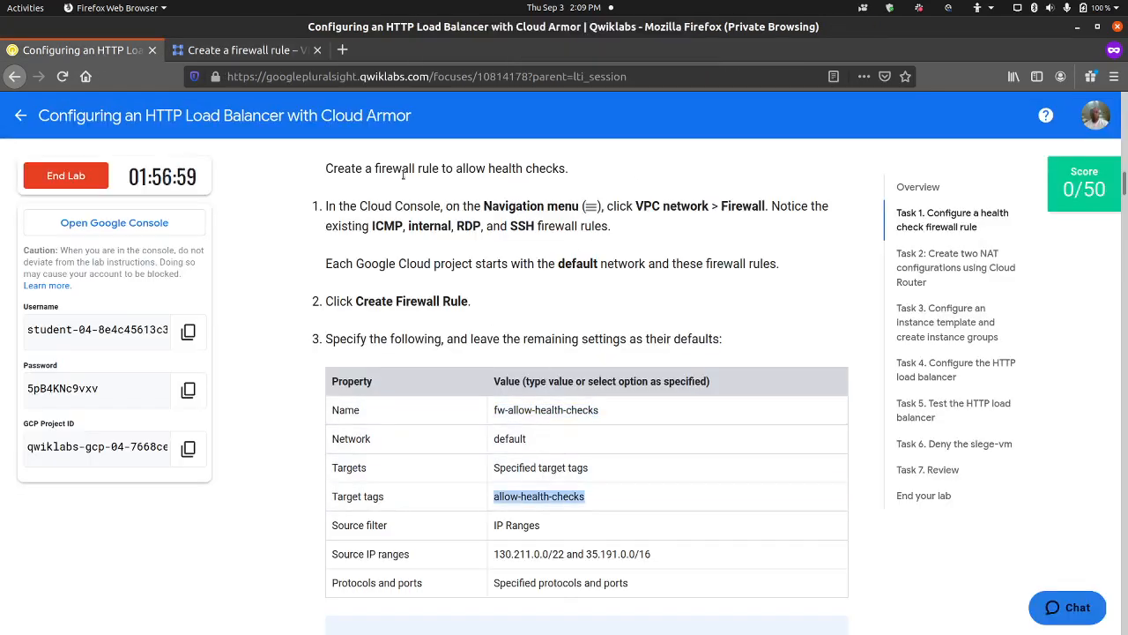
click(280, 50)
key(ctrl+v)
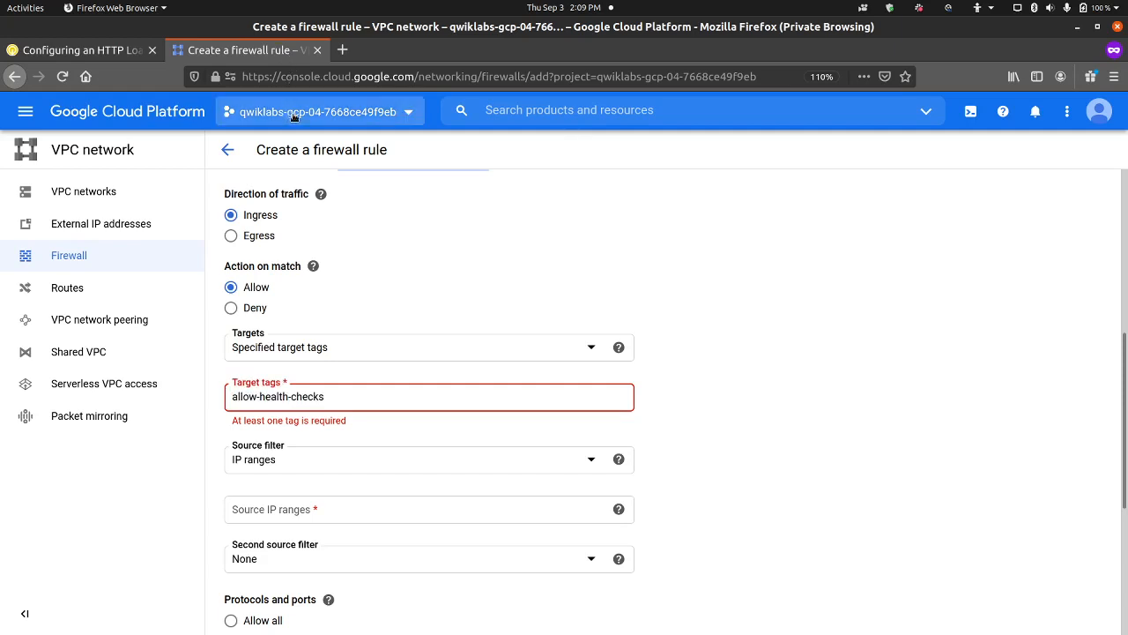
scroll(768, 282, down, 4)
click(769, 283)
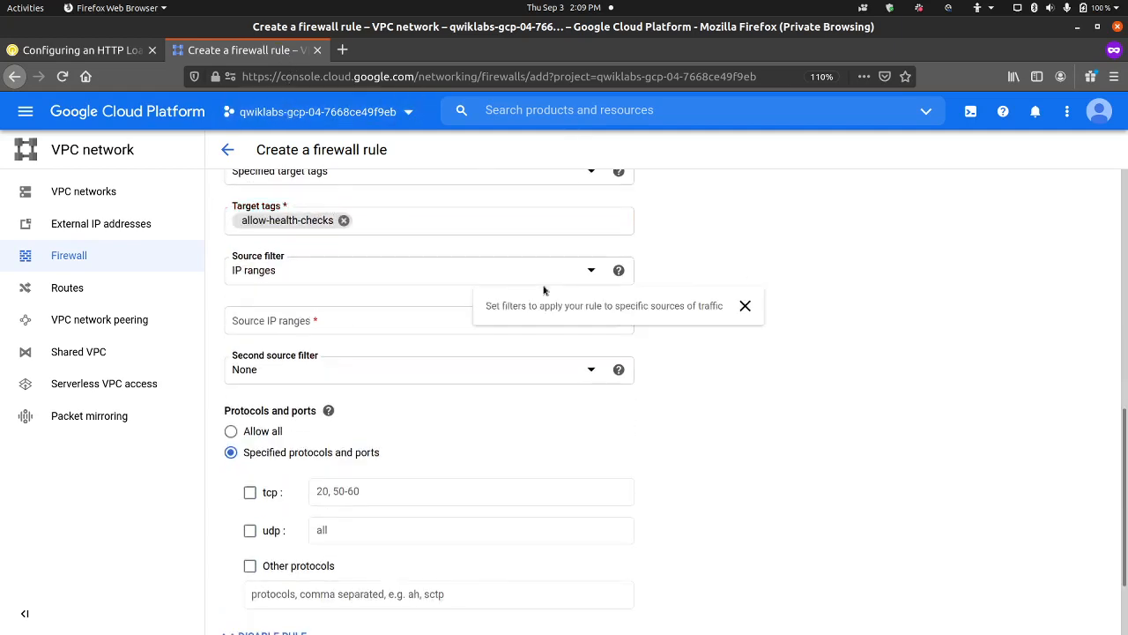
Copy the source IP ranges from the lab instructions and add only 130.211.0.0/22 to the rule's source IP ranges.
click(298, 320)
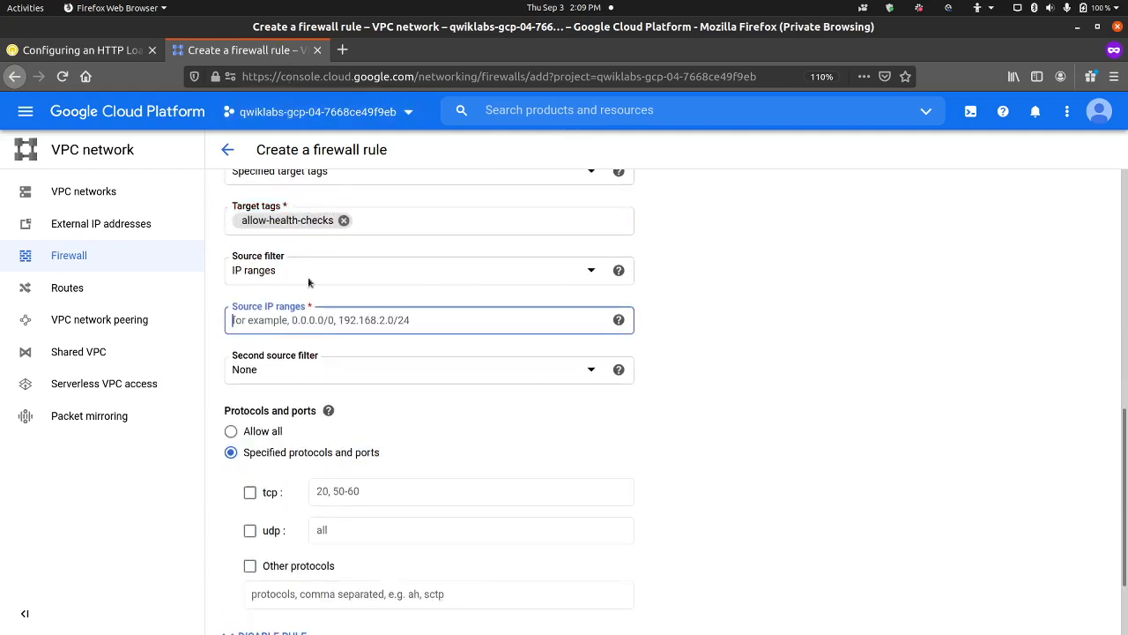
click(84, 50)
scroll(544, 417, down, 4)
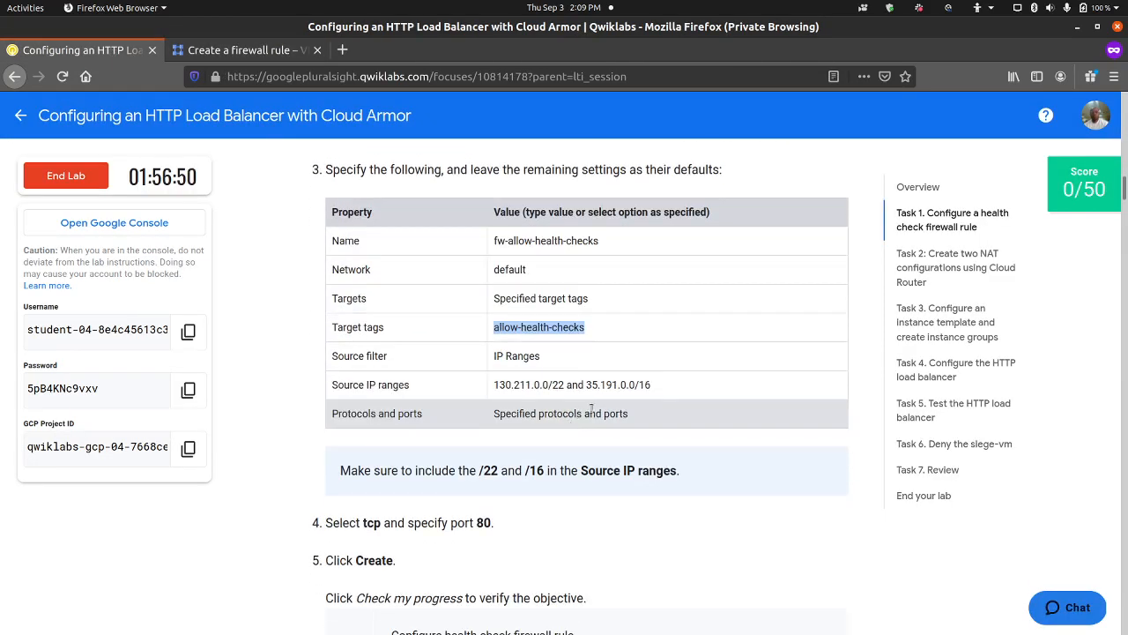
drag(654, 385, 480, 381)
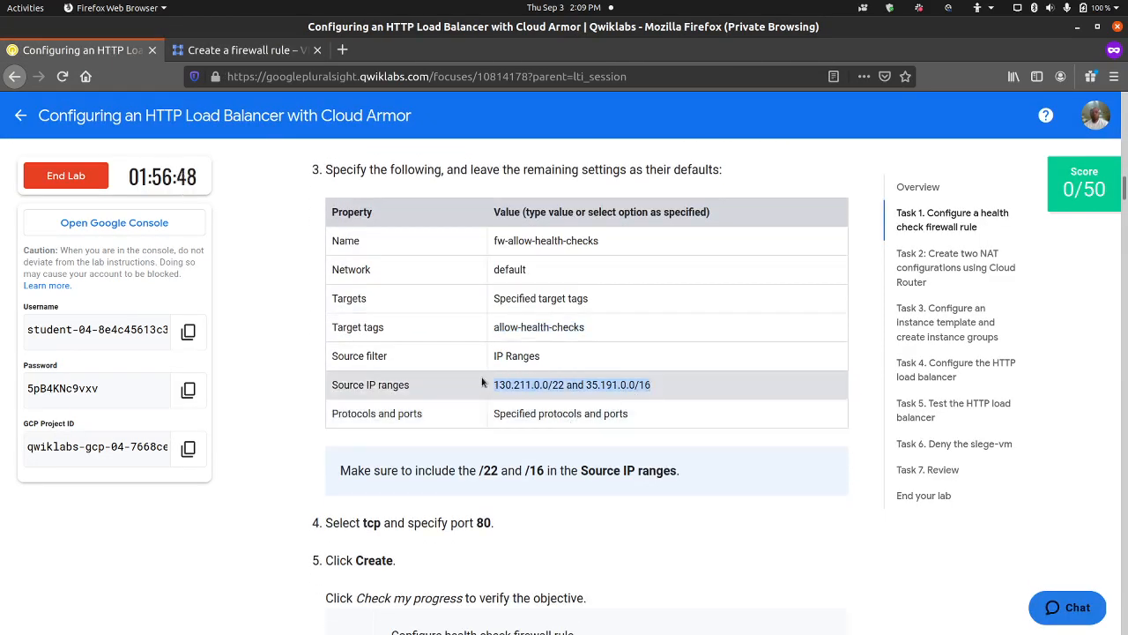
click(238, 50)
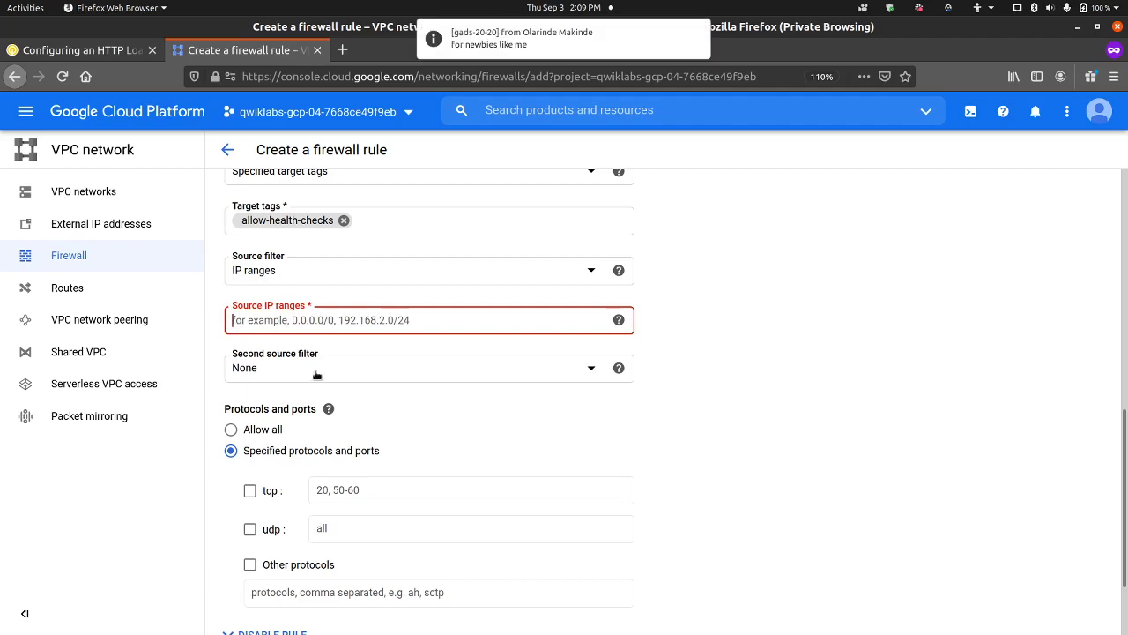
key(ctrl+v)
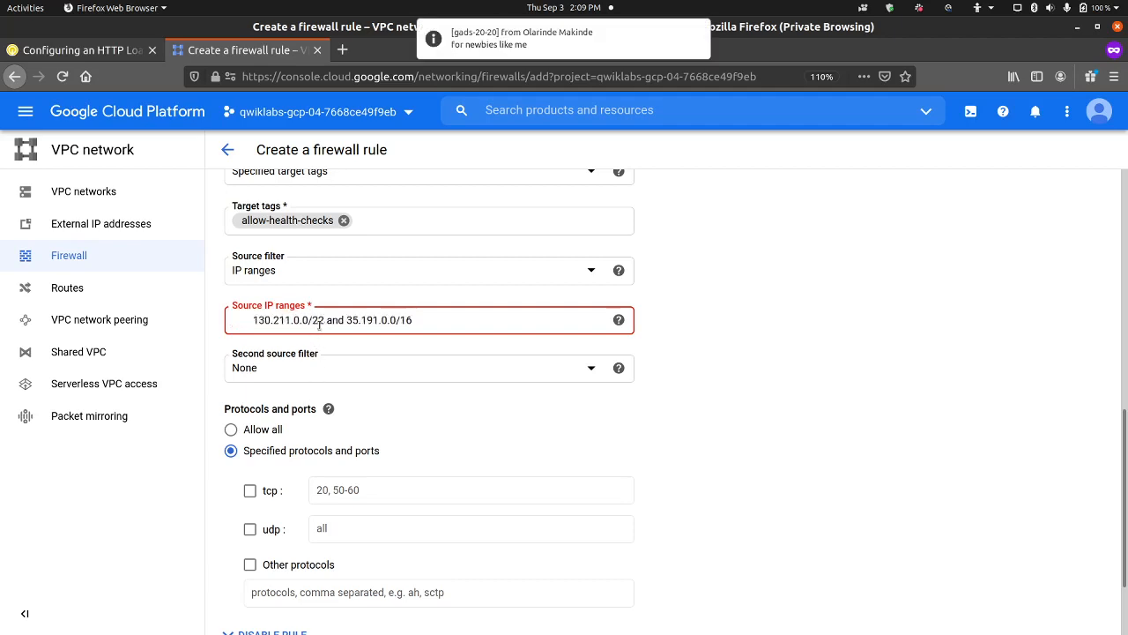
key(BackSpace)
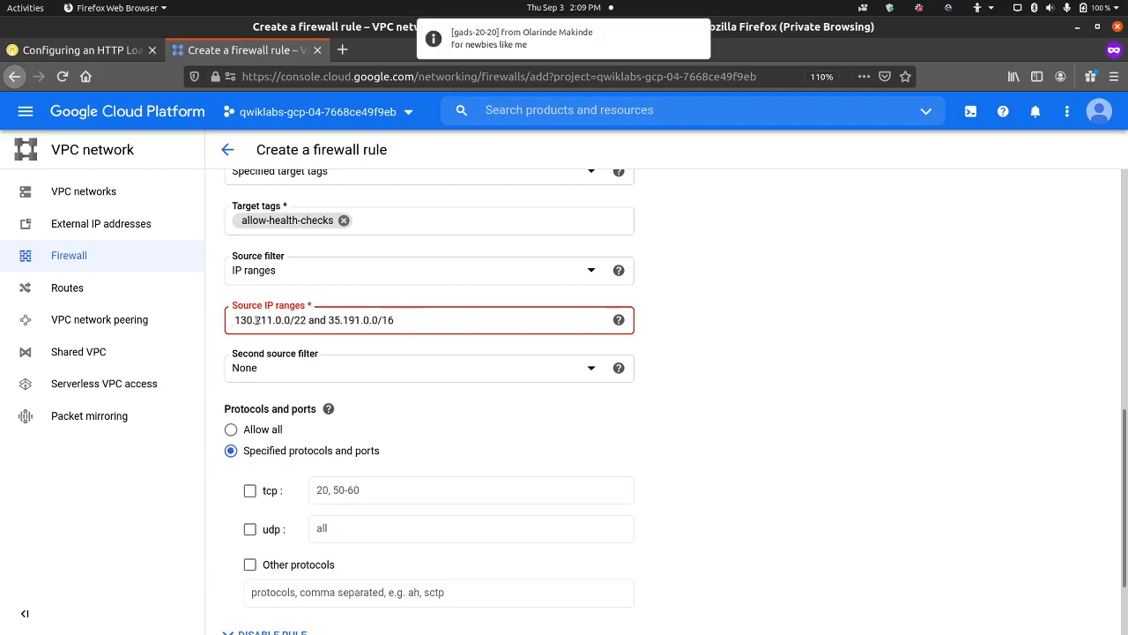
drag(306, 322, 449, 321)
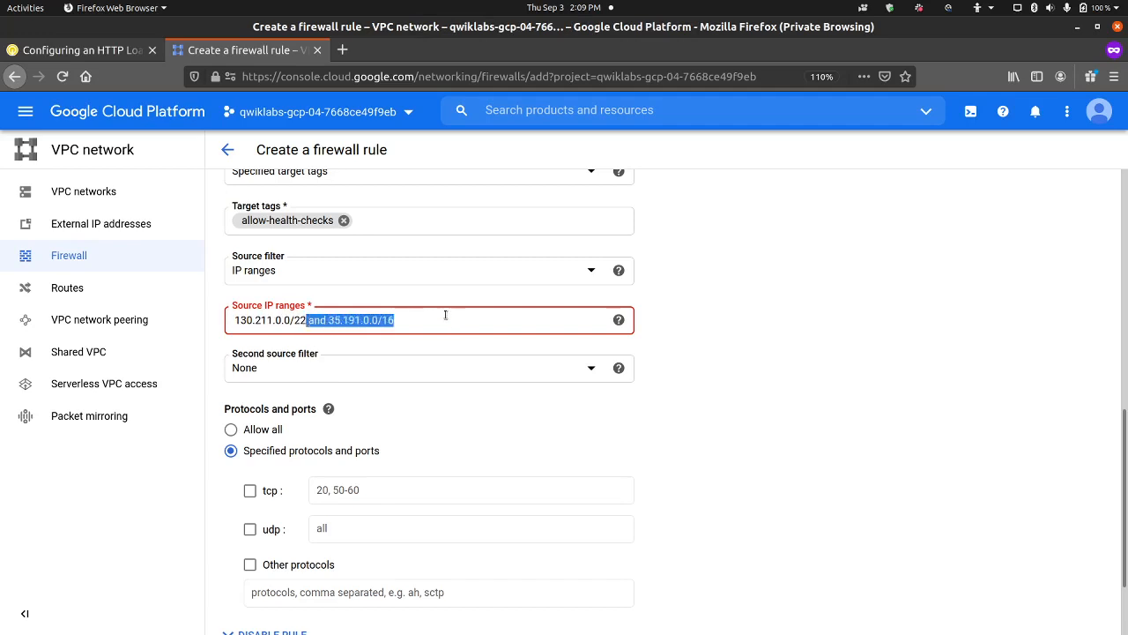
key(BackSpace)
key(Return)
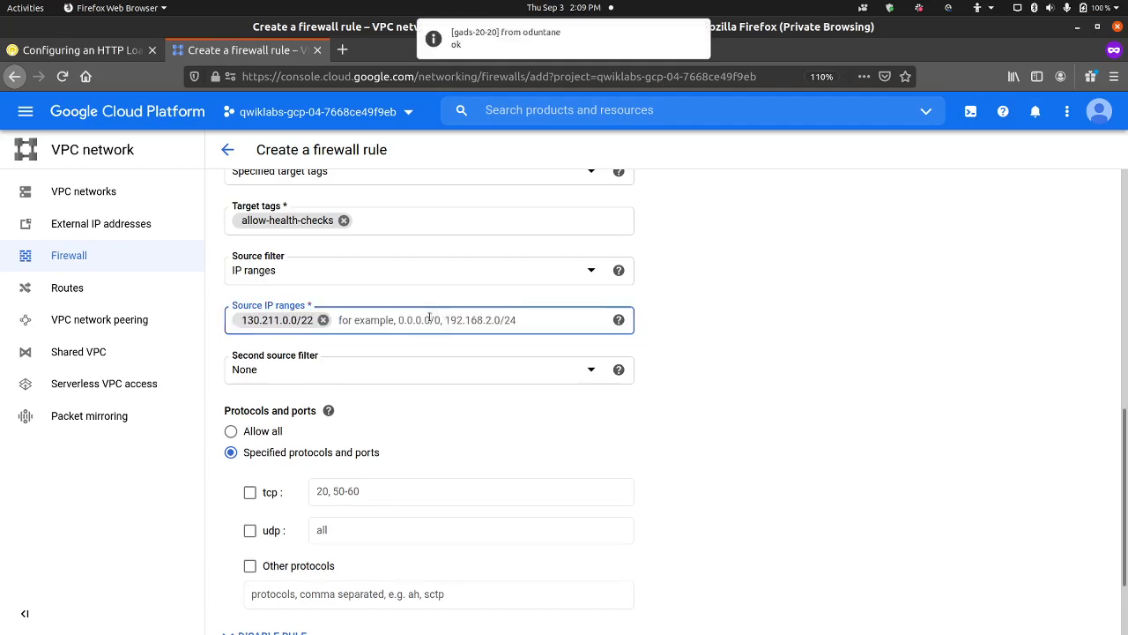
Add 35.191.0.0/16 as the second source IP range, removing the pasted word "and".
key(ctrl+v)
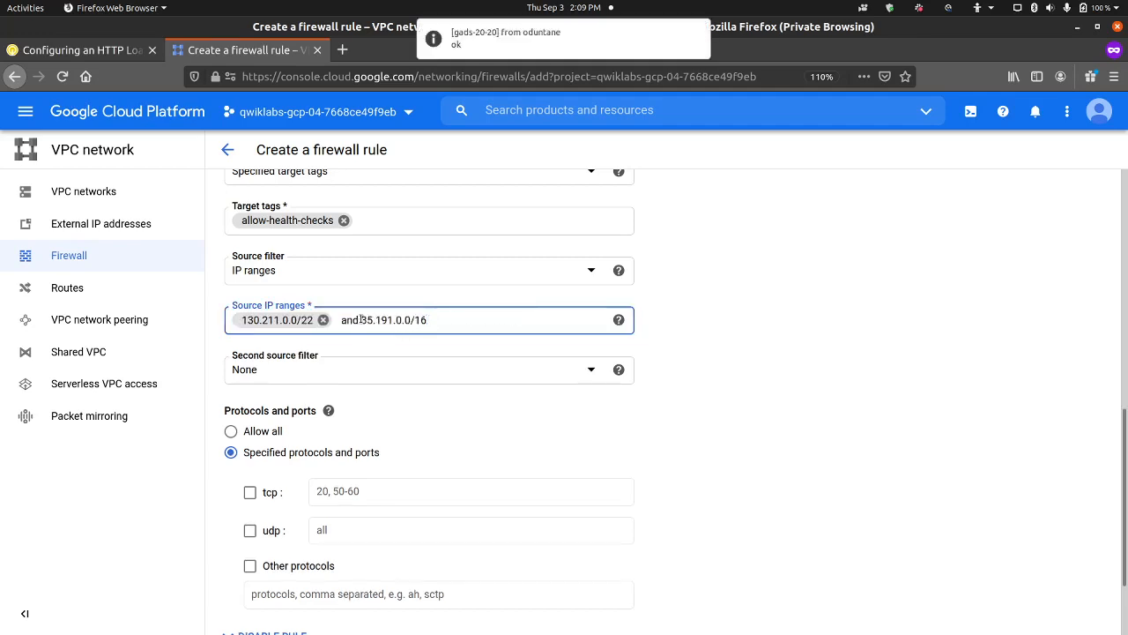
drag(361, 320, 346, 320)
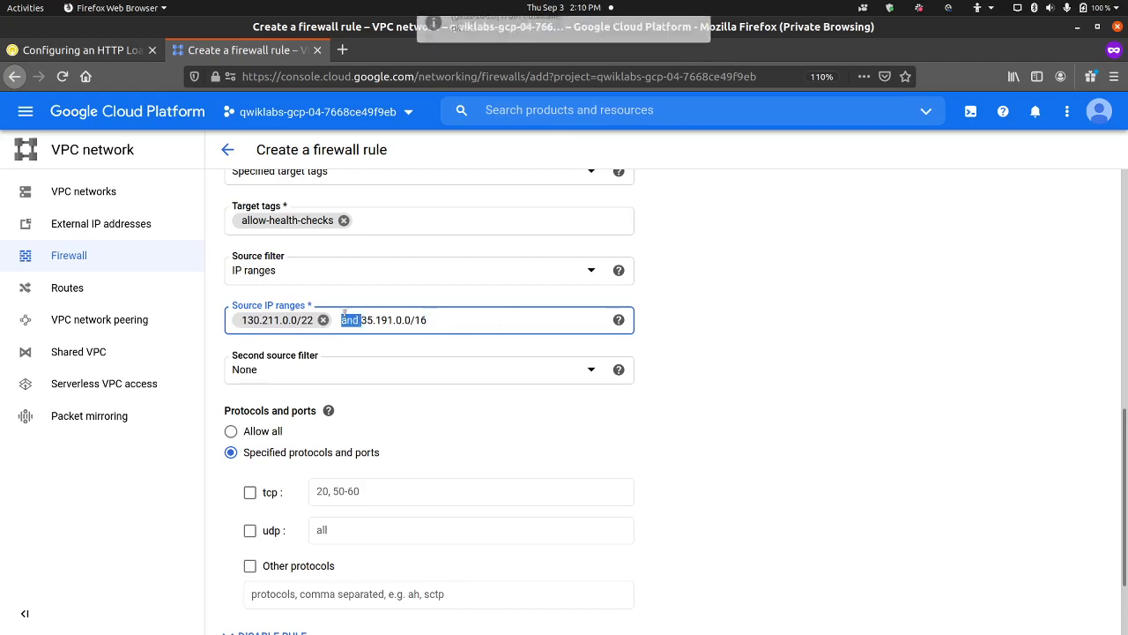
key(BackSpace)
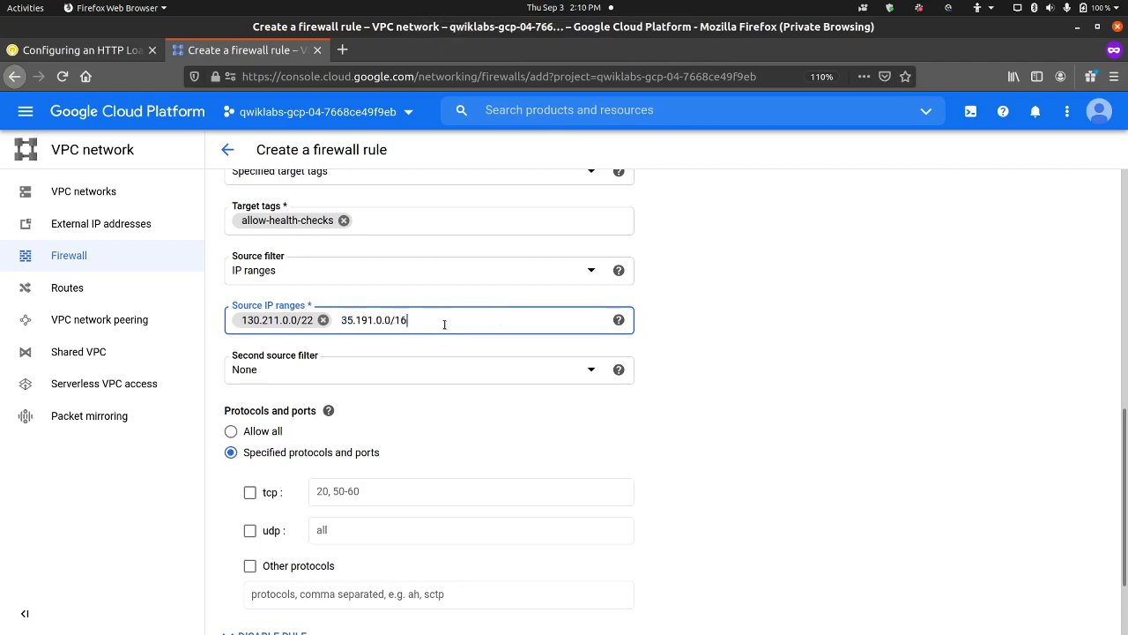
key(Return)
Allow tcp on port 80 for the specified protocols and create the firewall rule.
scroll(427, 478, down, 2)
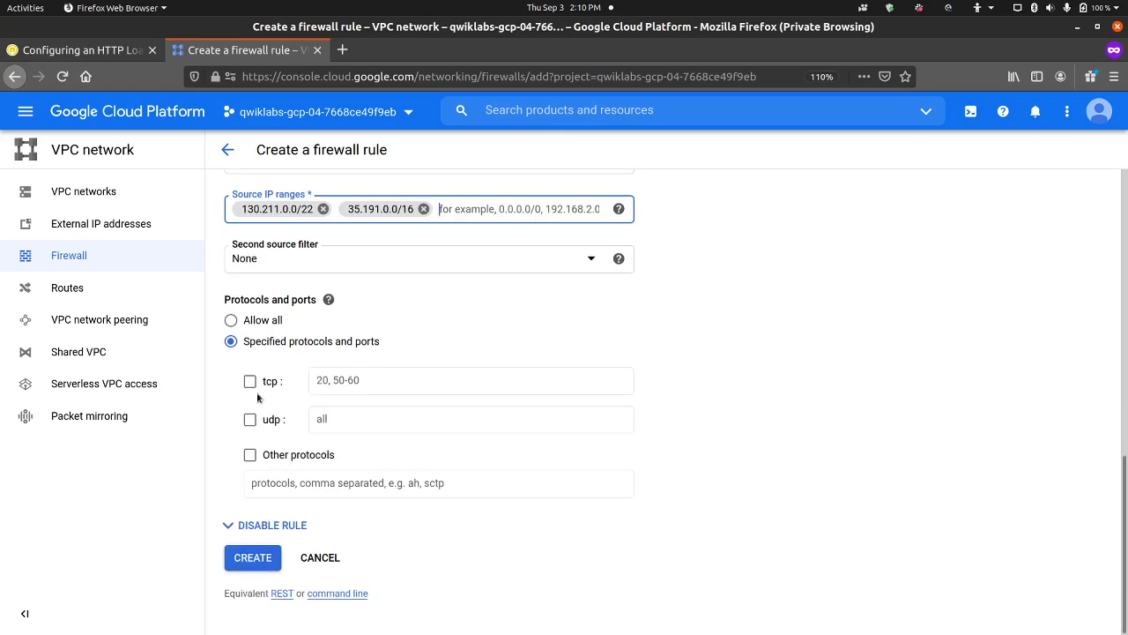
click(250, 381)
click(380, 386)
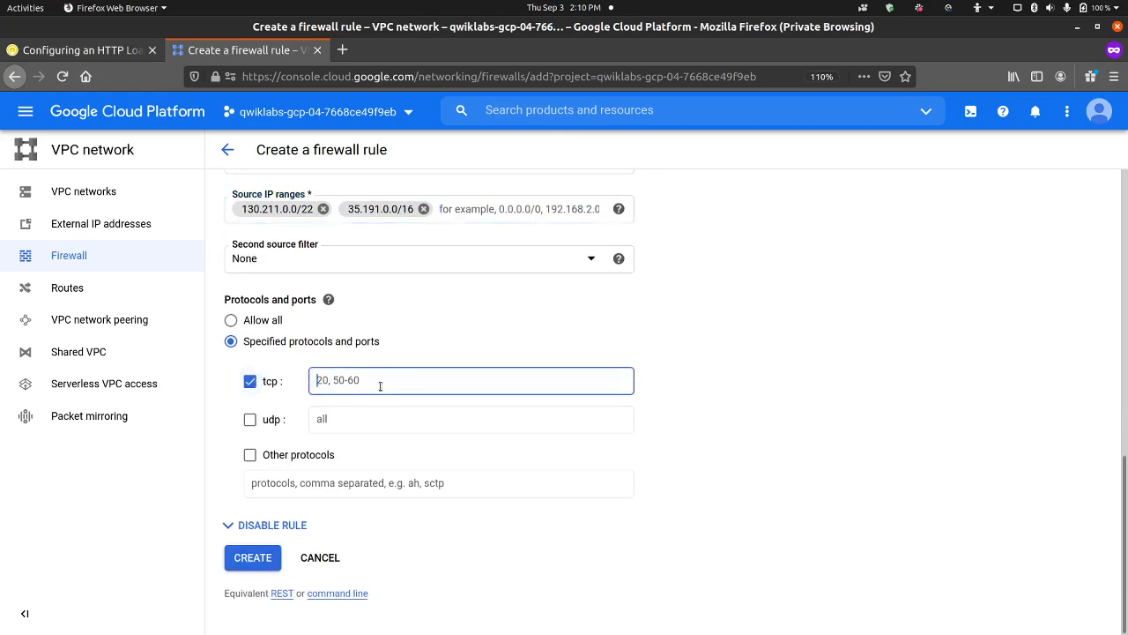
text(80)
click(268, 560)
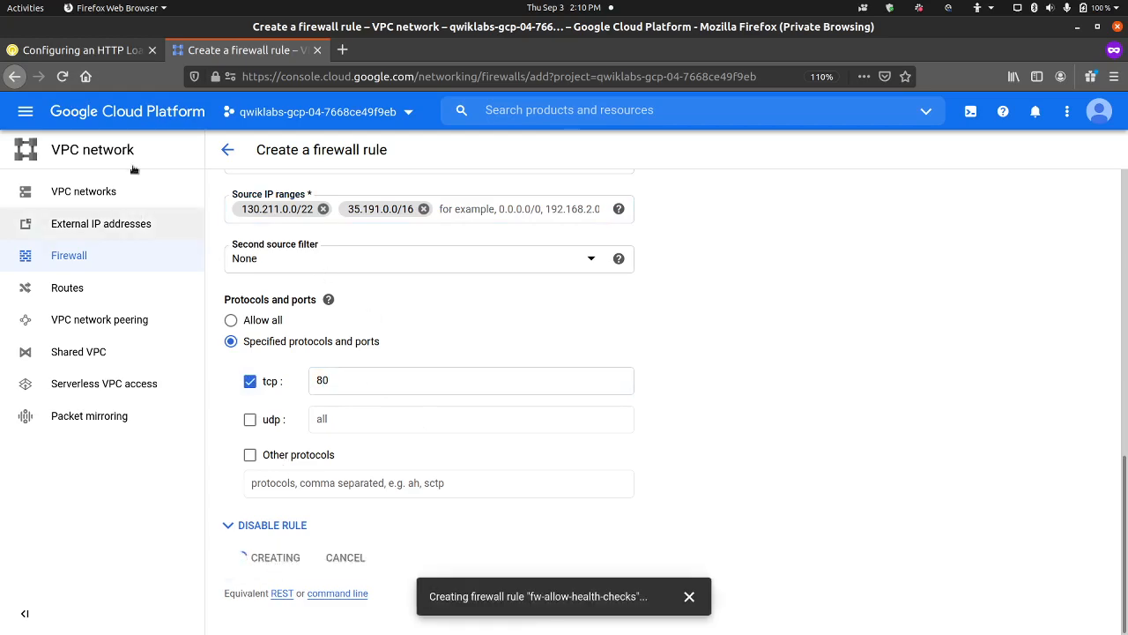
Return to the lab page and check the progress of the "Configure health check firewall rule" objective.
click(88, 50)
scroll(483, 418, down, 5)
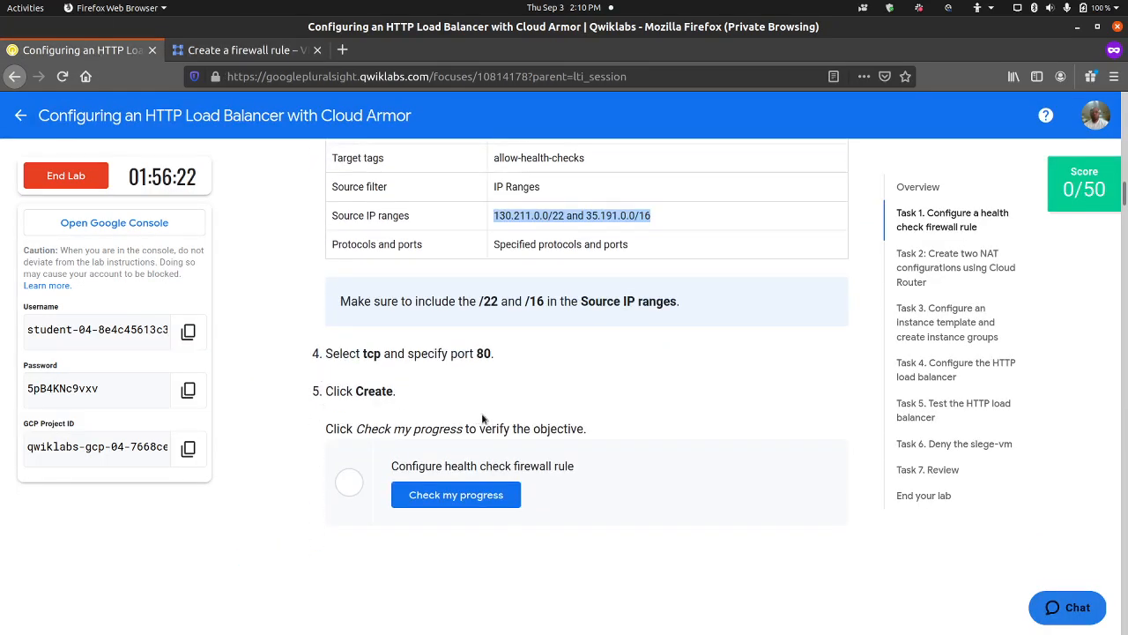
click(471, 500)
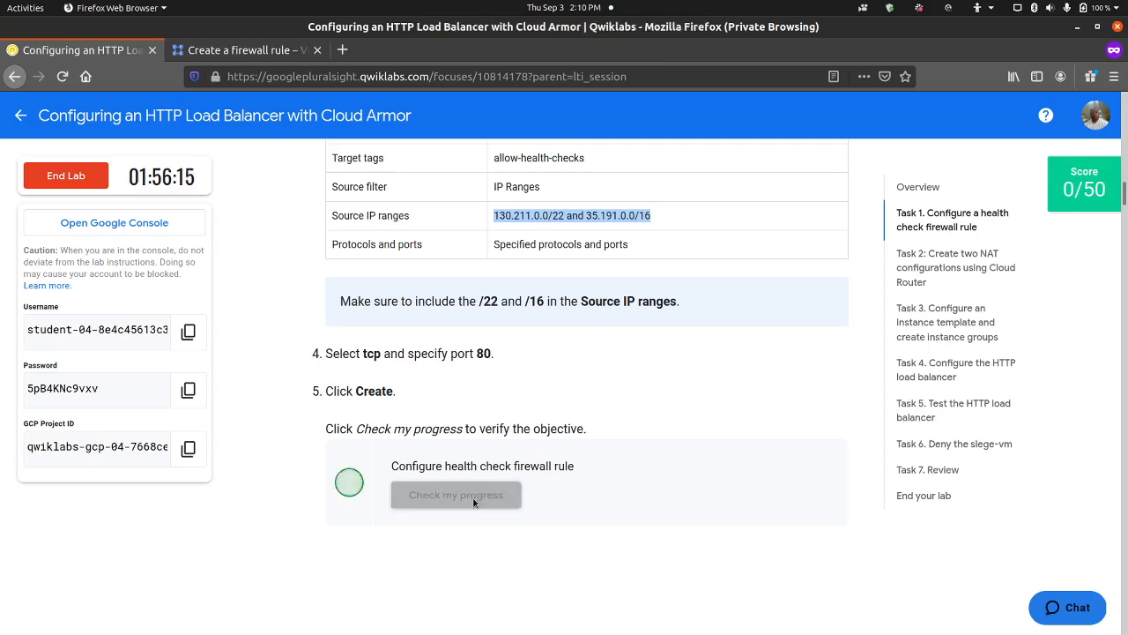
Read the Task 2 Cloud Router instructions in the lab and open the Cloud NAT page in the Cloud Console.
scroll(466, 472, down, 5)
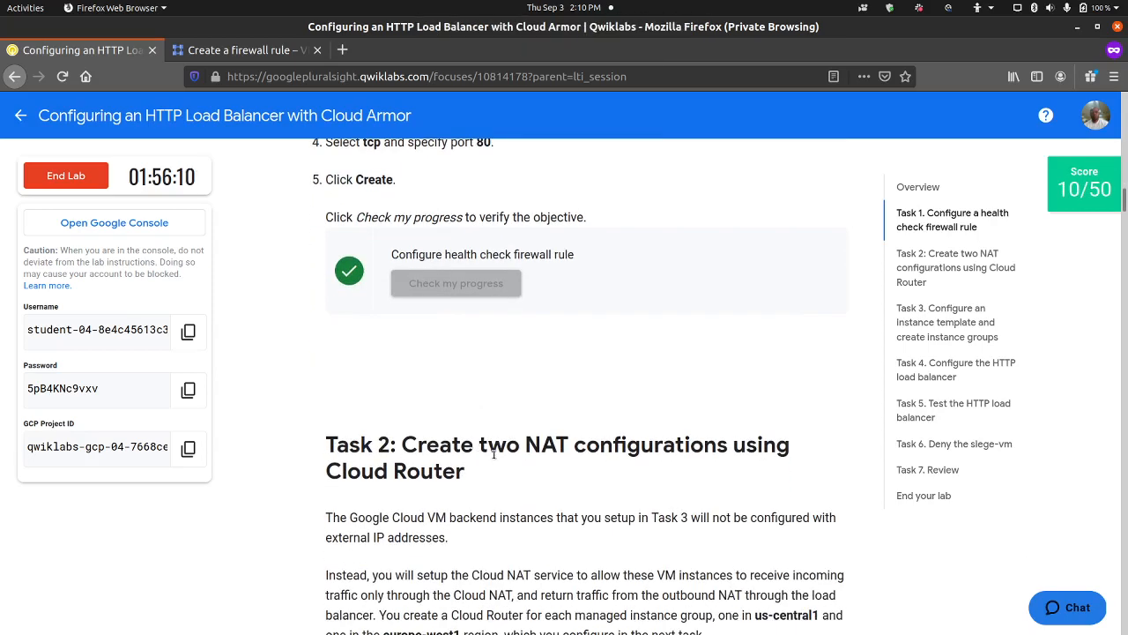
scroll(480, 453, down, 4)
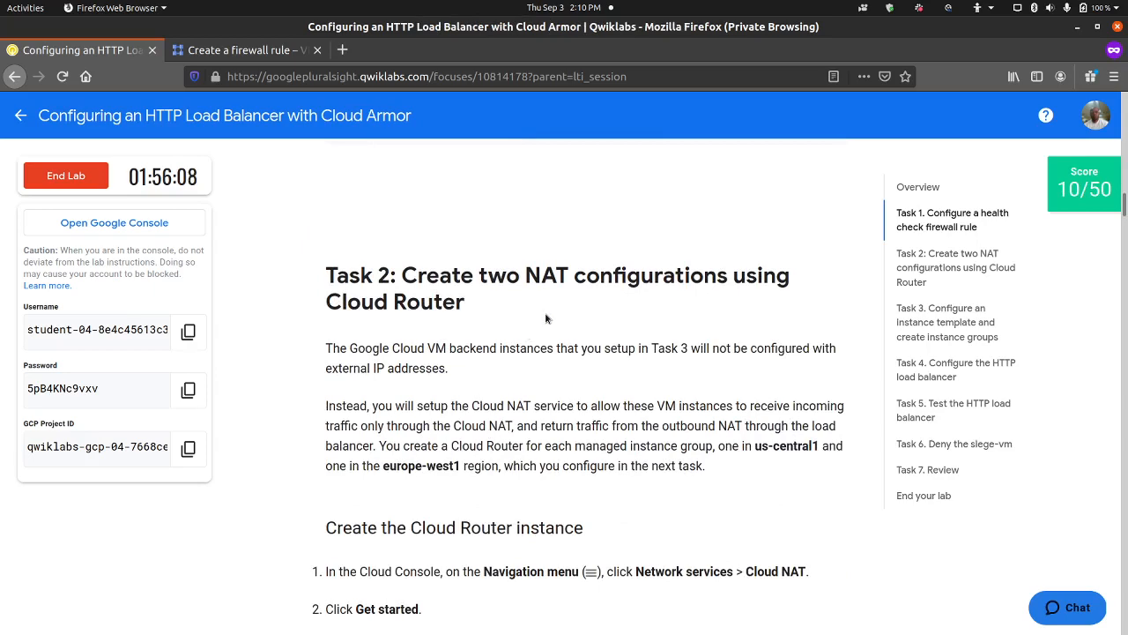
scroll(548, 317, down, 1)
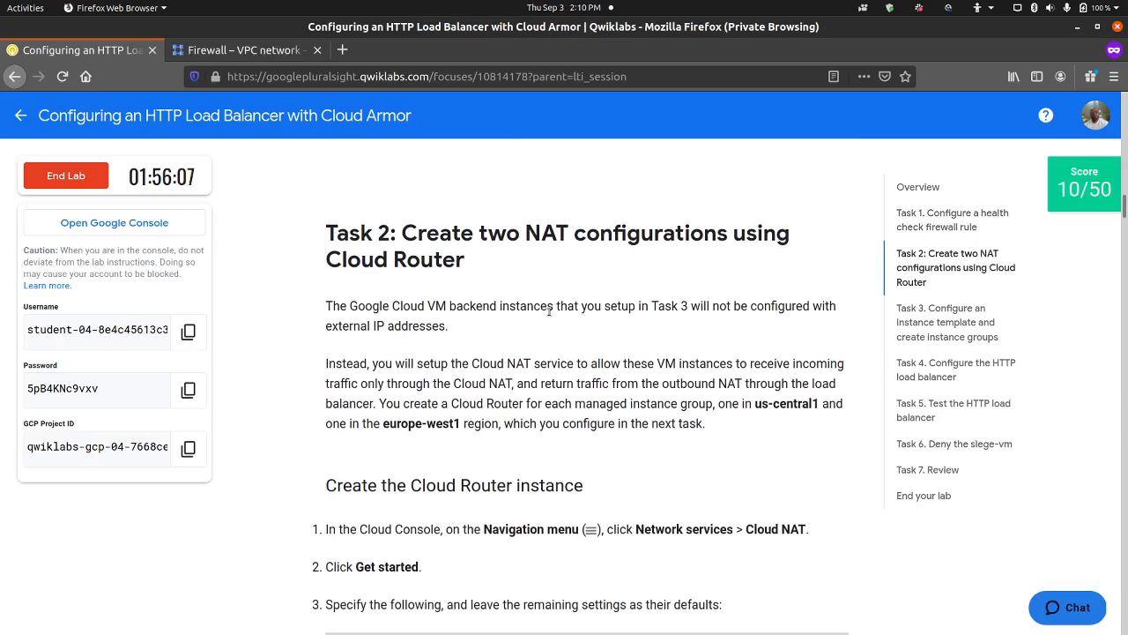
scroll(544, 353, down, 6)
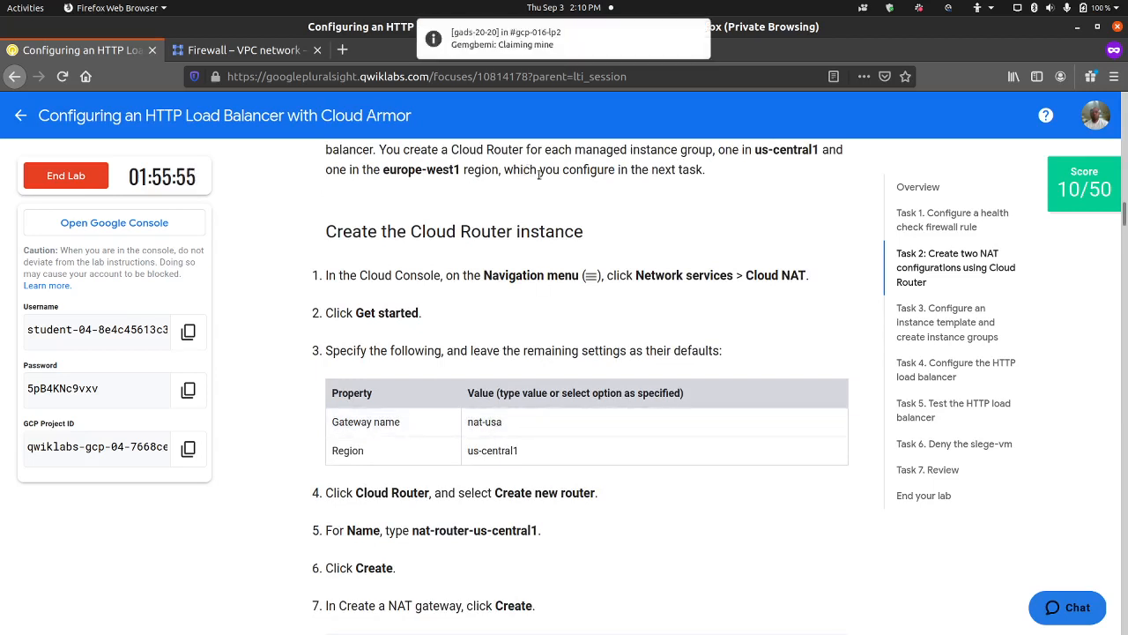
click(203, 49)
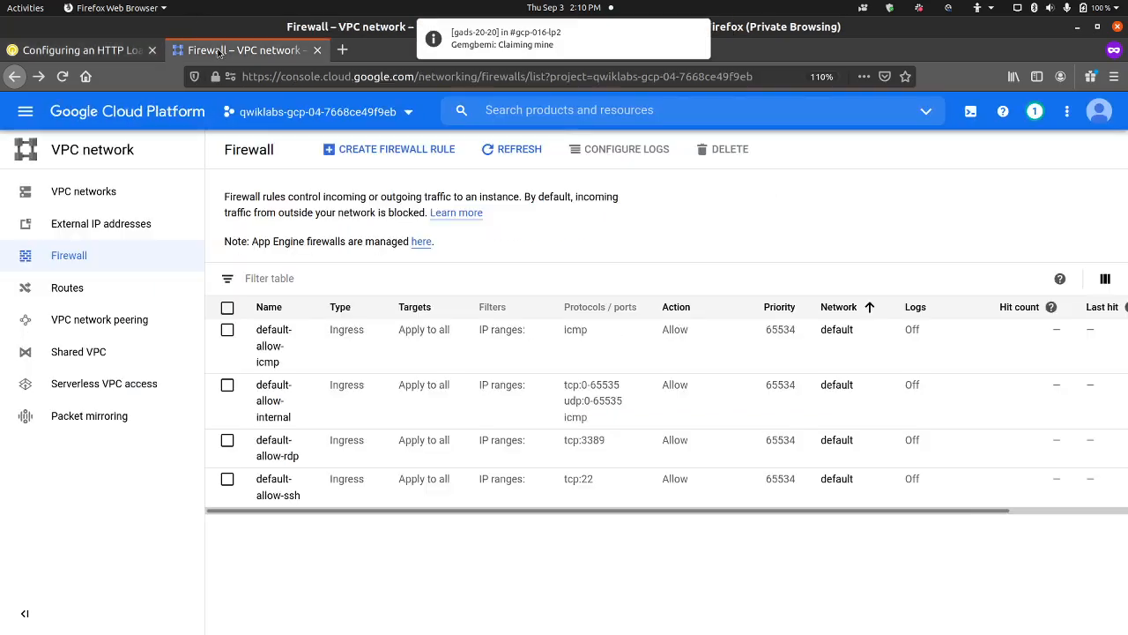
click(25, 112)
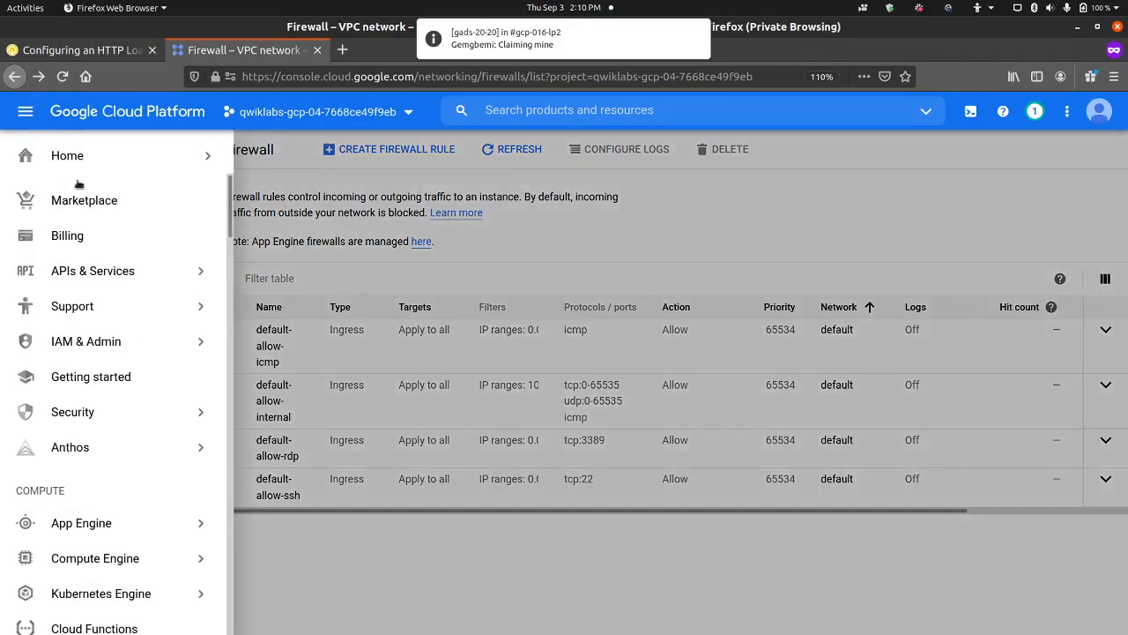
scroll(103, 423, down, 7)
scroll(103, 451, down, 3)
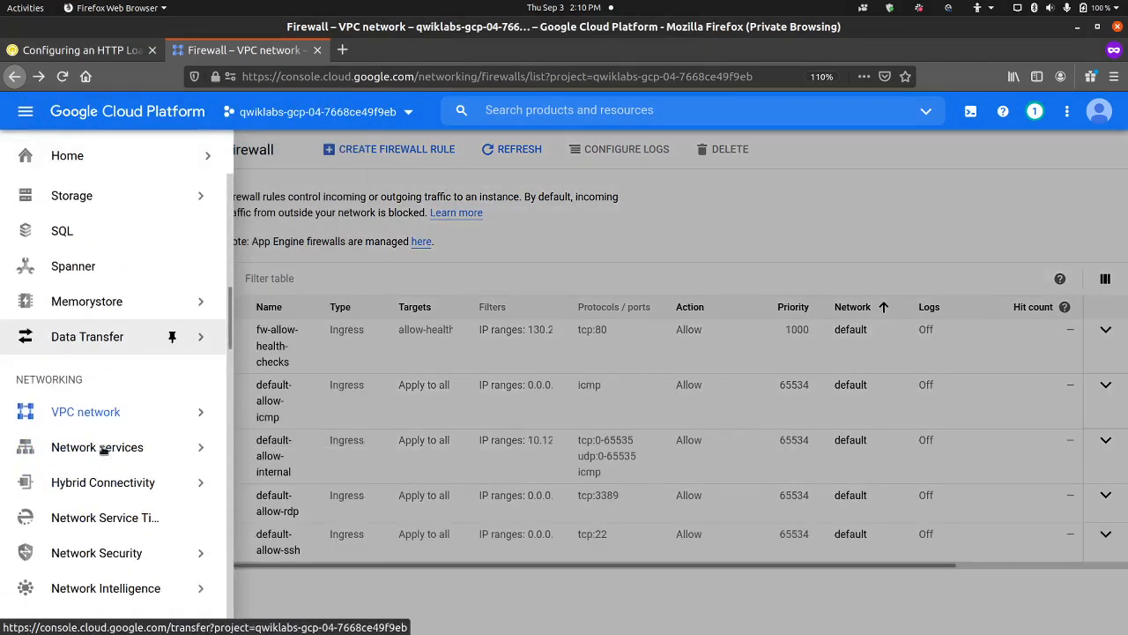
mouse_move(177, 427)
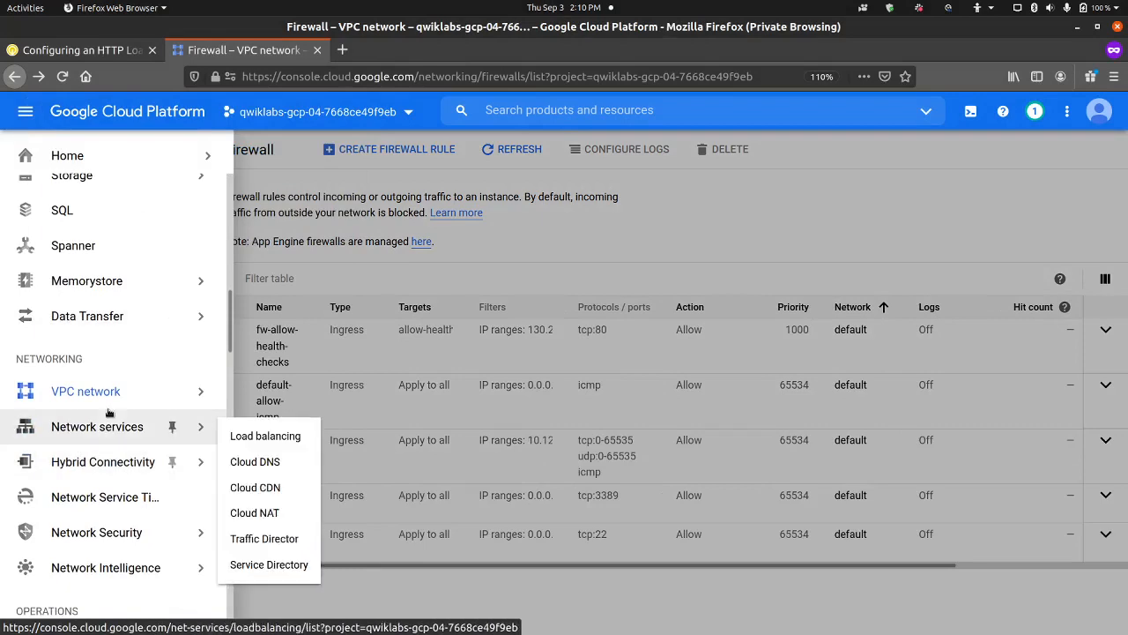
click(260, 512)
Copy the gateway name nat-usa from the lab's Task 2 table and review the remaining NAT gateway steps.
click(102, 53)
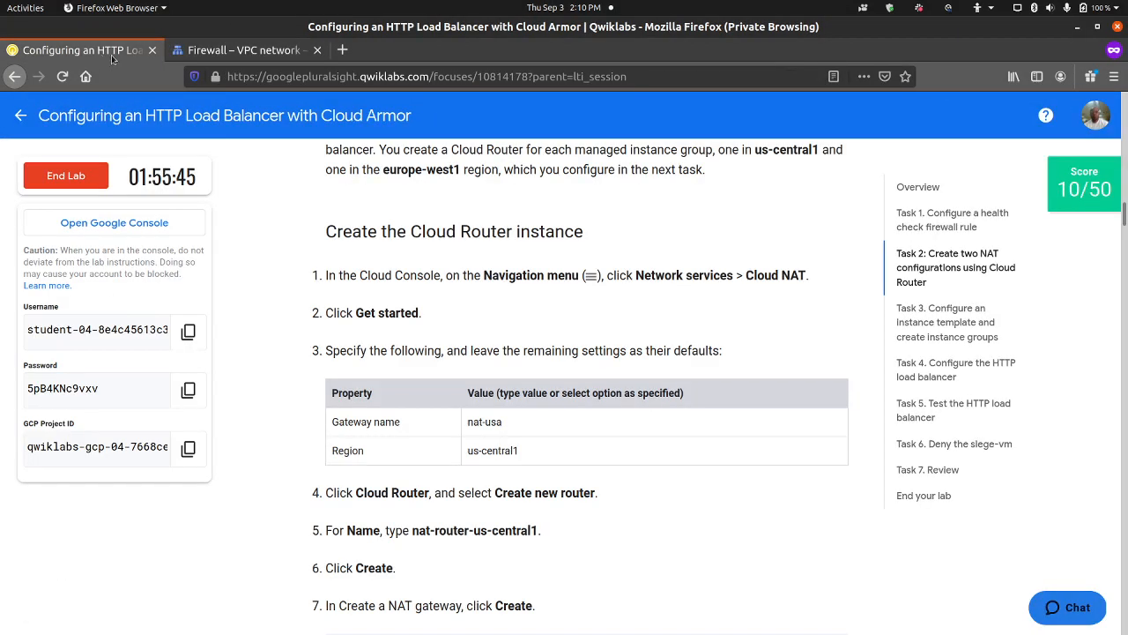
triple_click(484, 423)
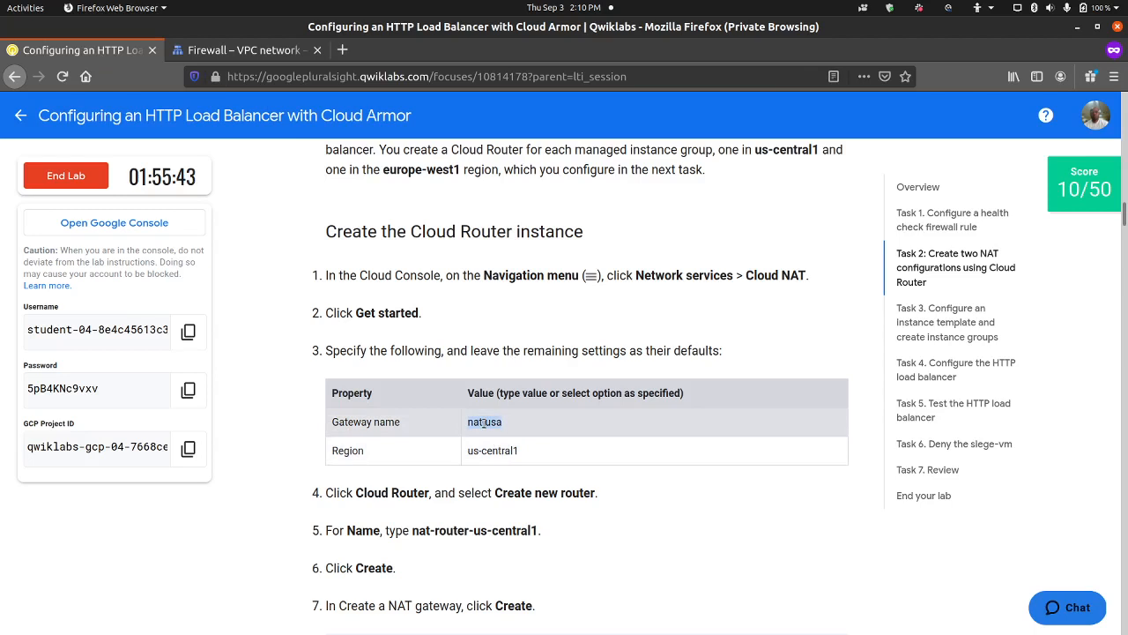
scroll(484, 423, down, 3)
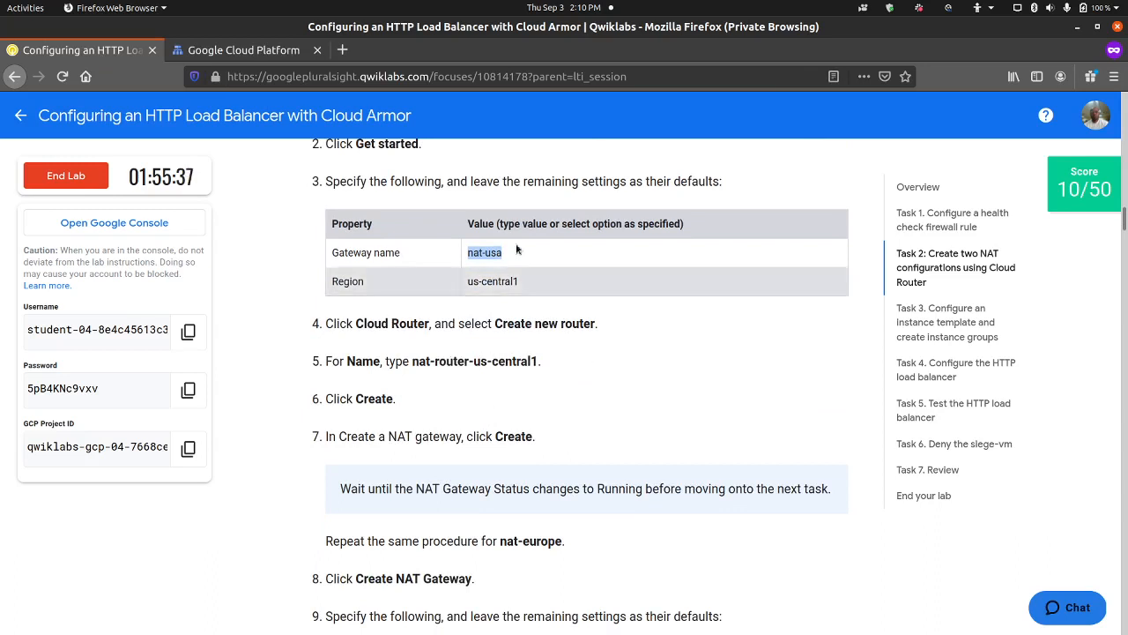
Switch to the Cloud Console and start a NAT gateway named nat-usa in region us-central1.
click(271, 51)
click(564, 425)
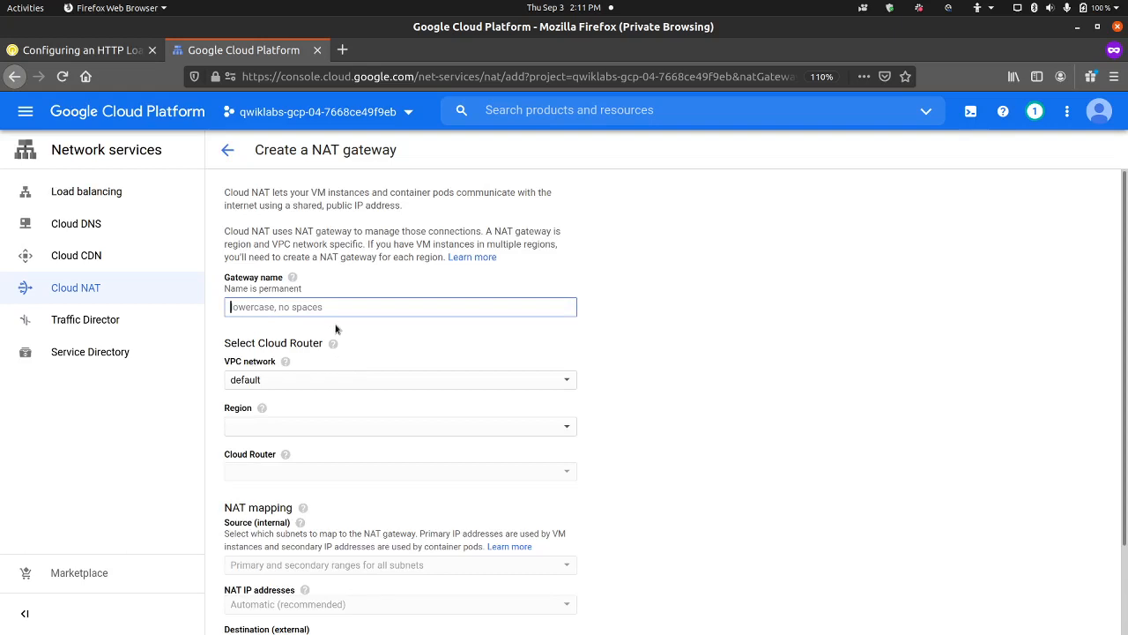
text(nat-usa)
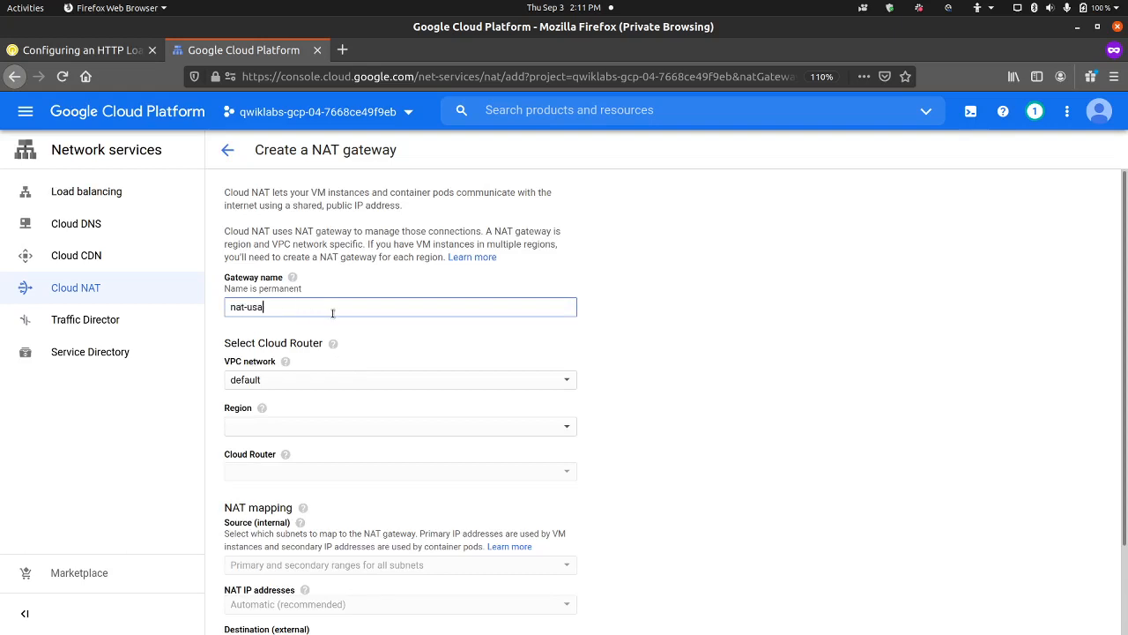
click(277, 426)
scroll(378, 536, down, 3)
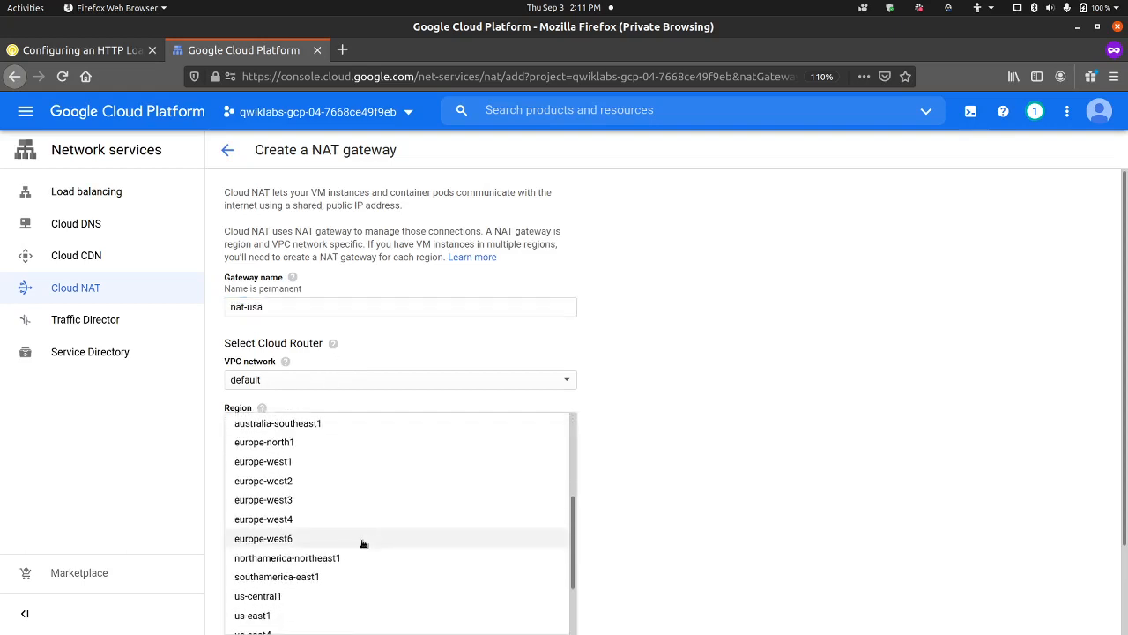
scroll(362, 539, down, 2)
click(290, 533)
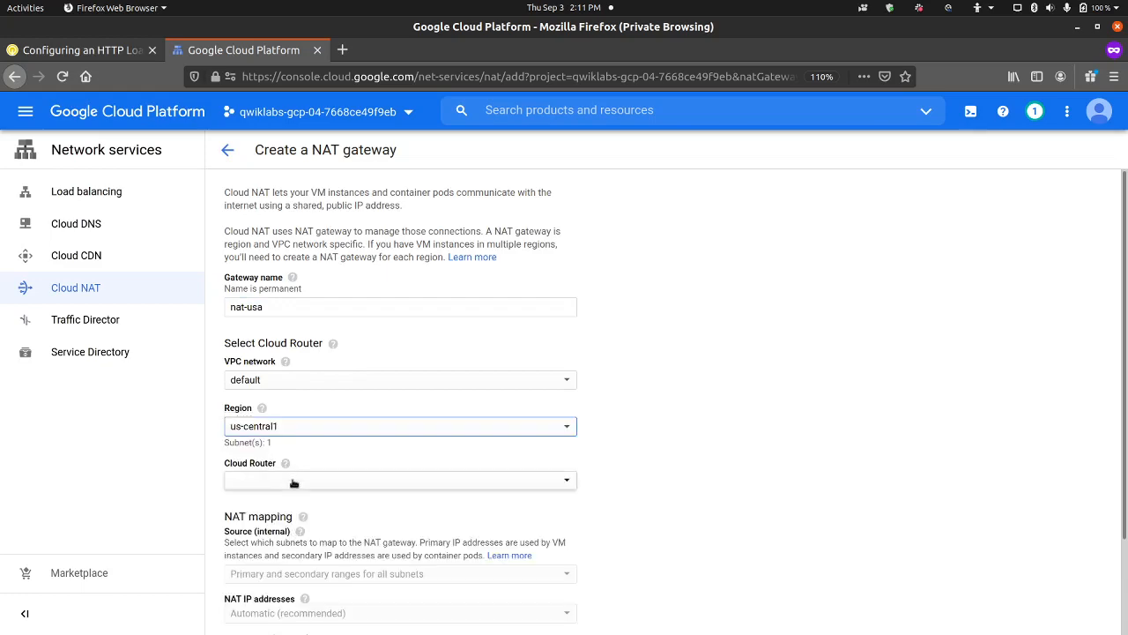
Create a new Cloud Router named nat-router-us-central1, copying the name from the lab page, and create the nat-usa gateway.
click(305, 480)
click(308, 509)
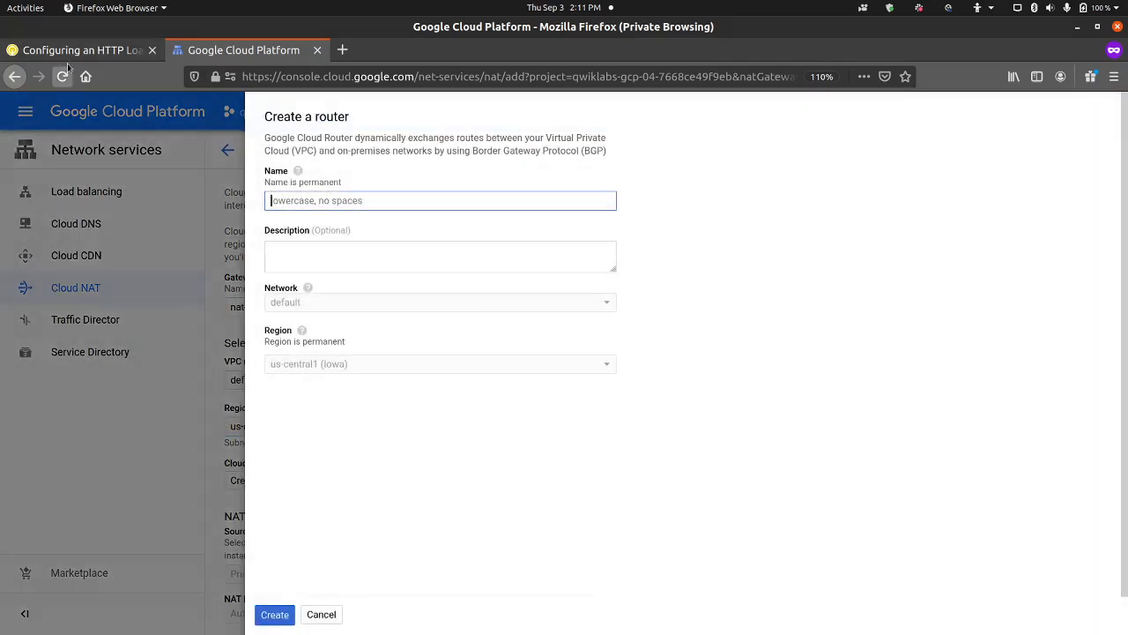
click(97, 50)
drag(412, 361, 543, 368)
key(ctrl+c)
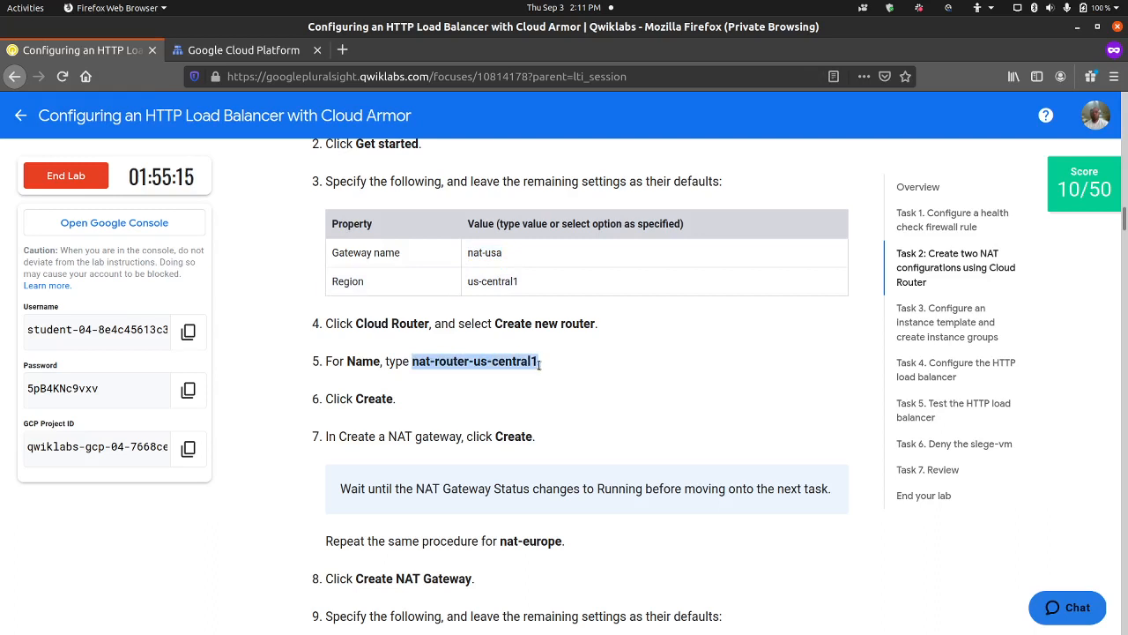
click(251, 58)
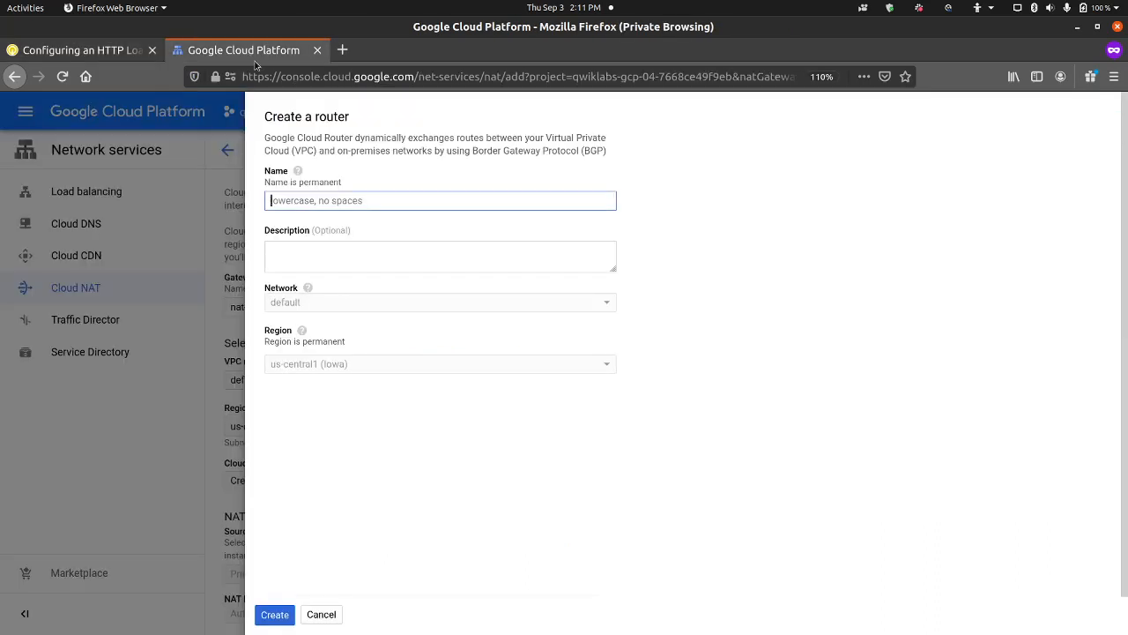
key(ctrl+v)
click(275, 614)
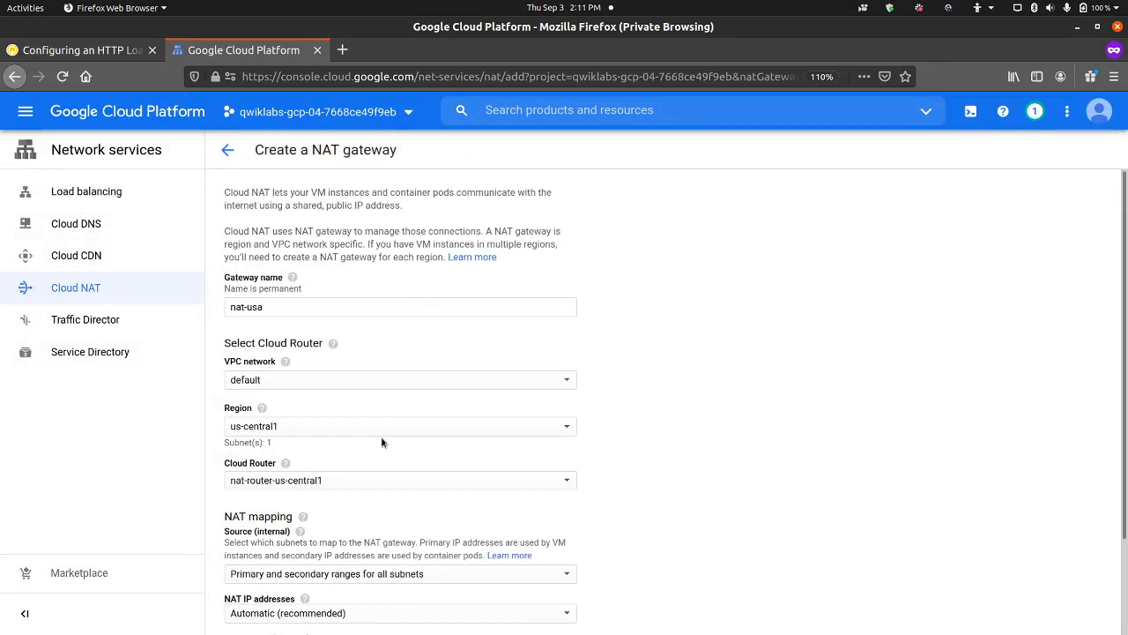
scroll(429, 432, down, 3)
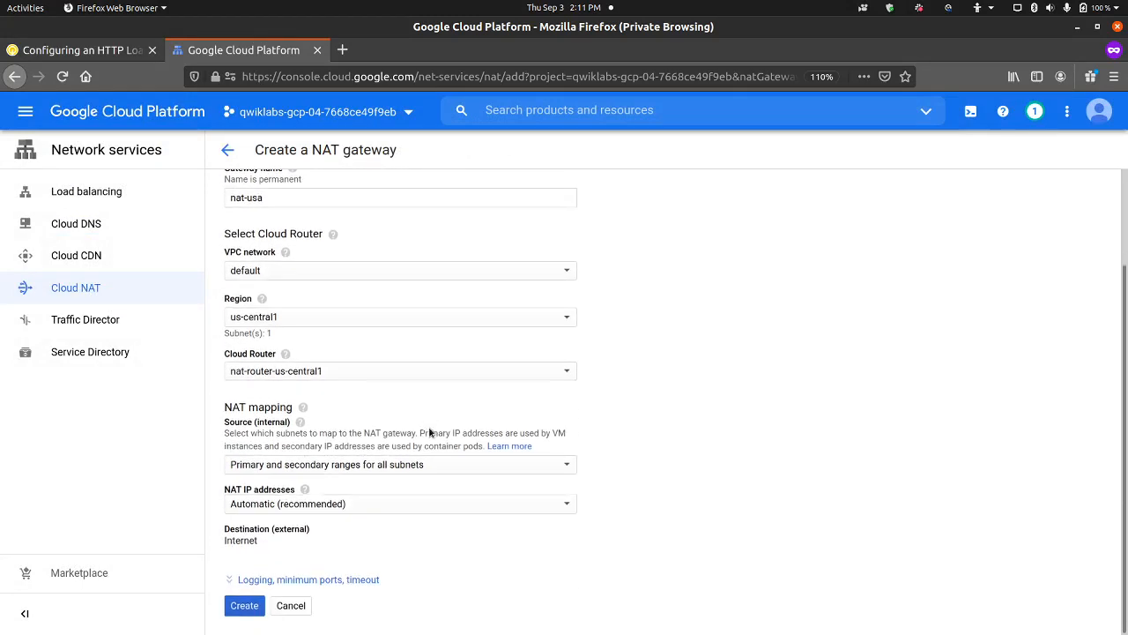
click(235, 611)
Return to the lab page and copy the gateway name nat-europe from the second NAT gateway's settings table.
click(115, 50)
scroll(246, 264, down, 2)
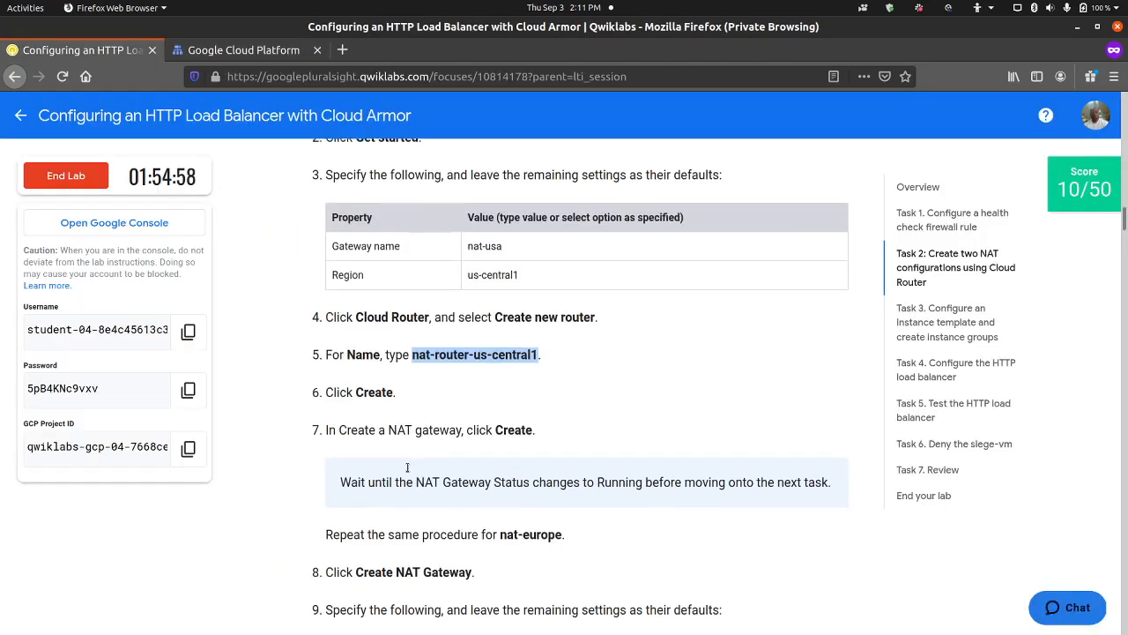
scroll(316, 435, down, 2)
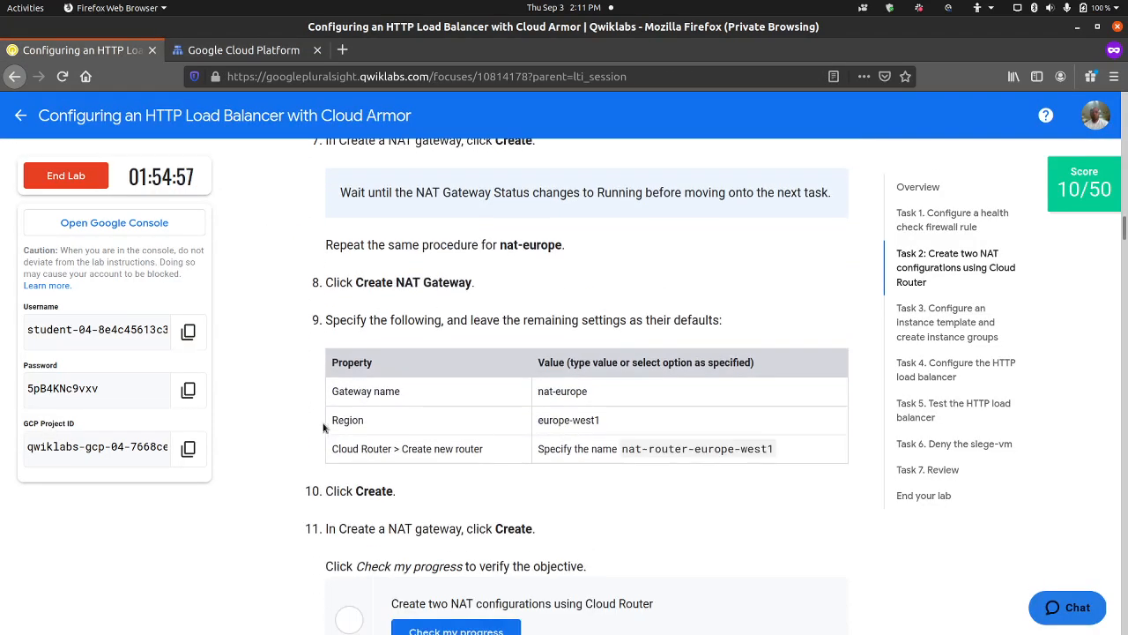
drag(539, 390, 587, 391)
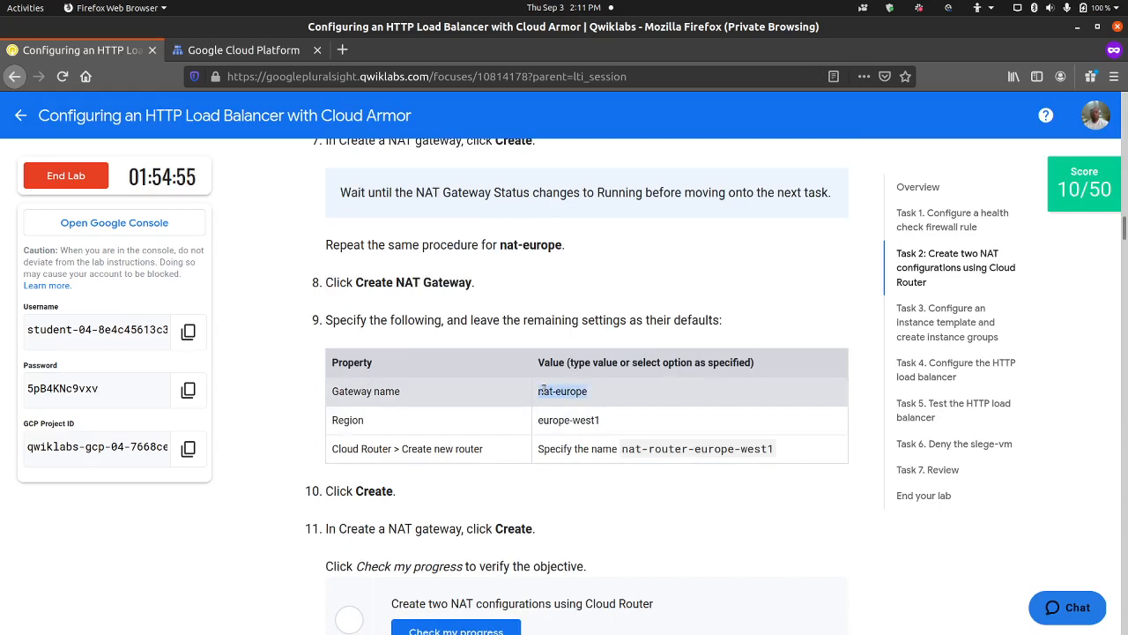
right_click(542, 390)
click(568, 399)
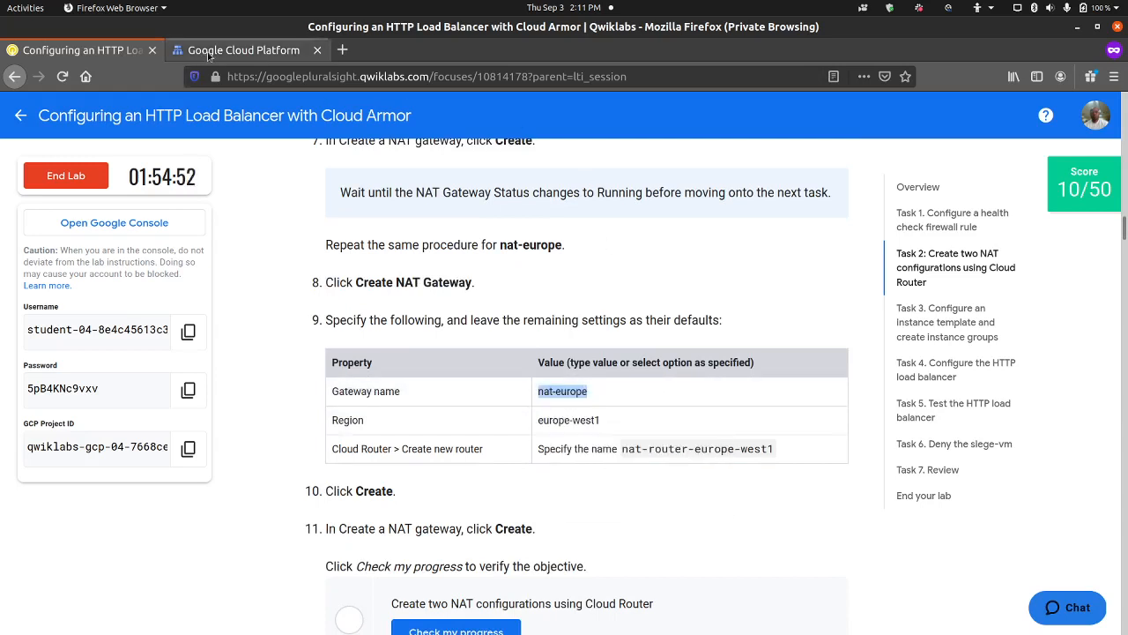
Start a second NAT gateway in the Cloud Console with the name nat-europe and region europe-west1.
click(243, 50)
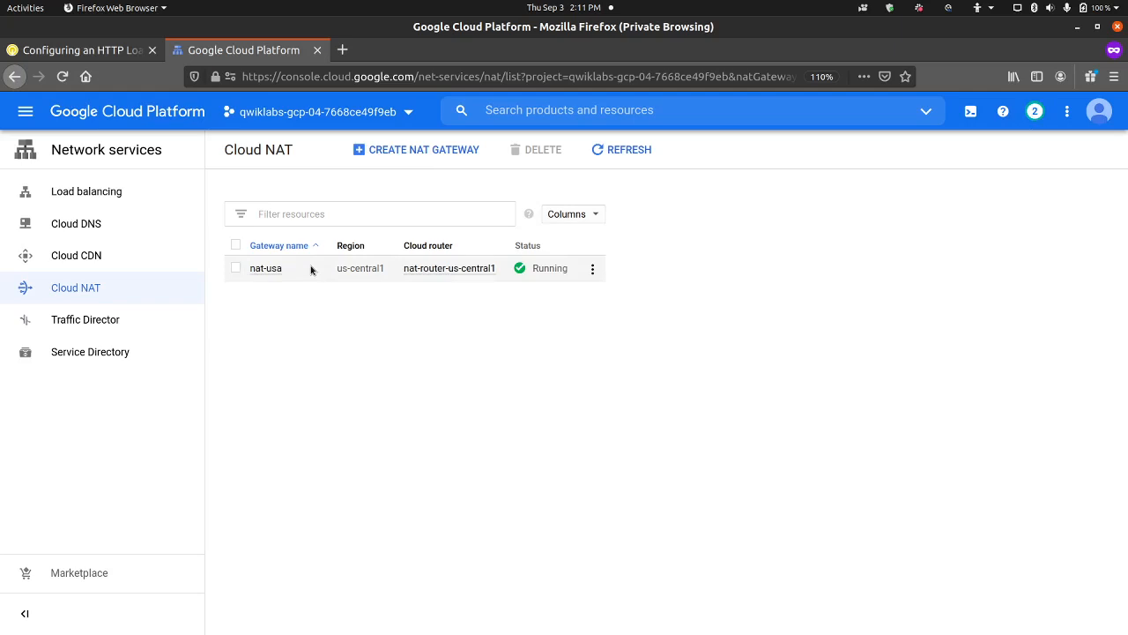
click(445, 149)
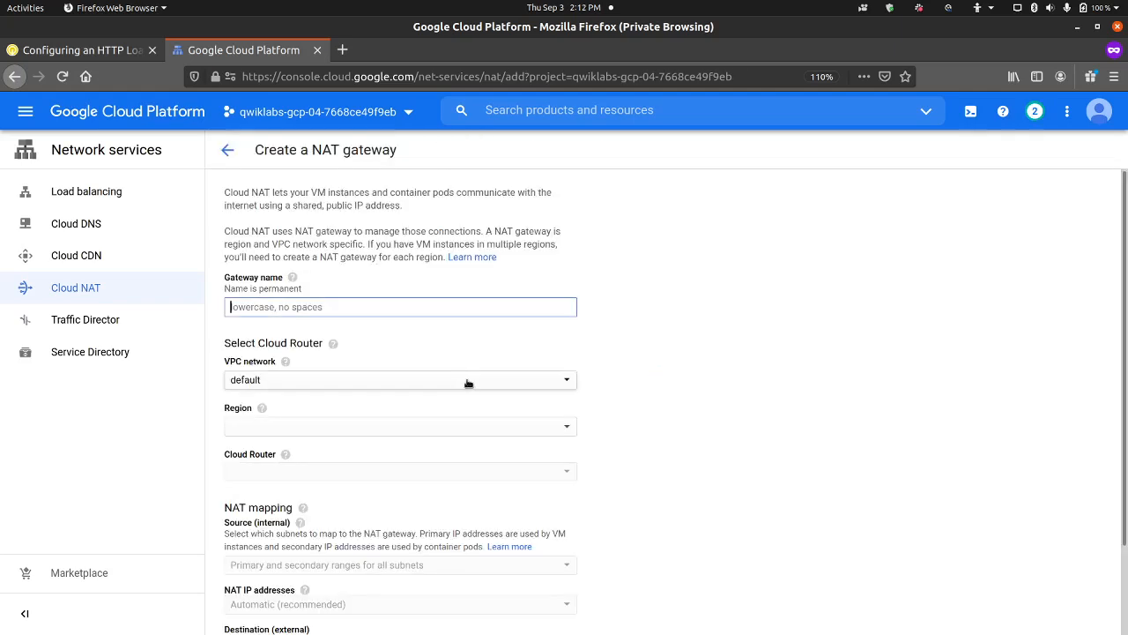
key(ctrl+v)
scroll(401, 441, down, 2)
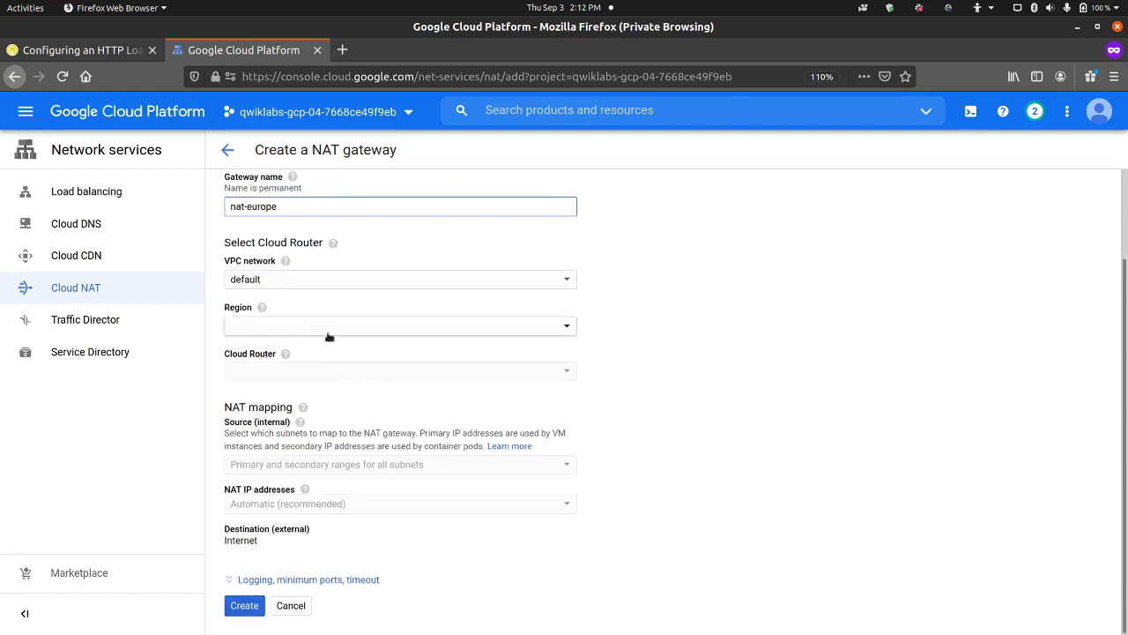
click(331, 335)
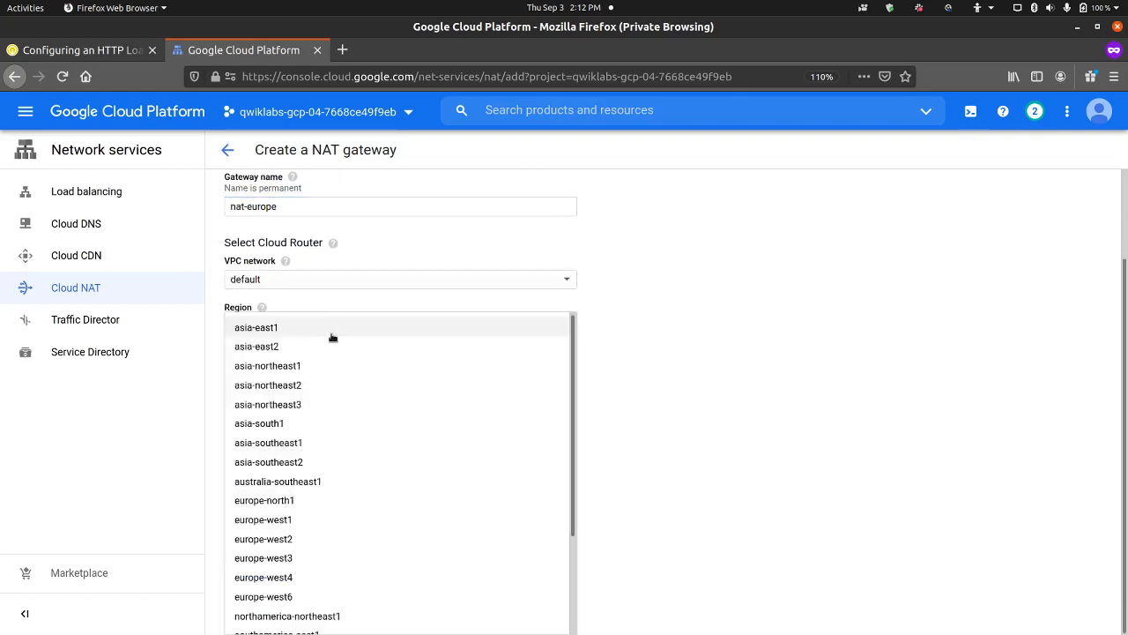
click(304, 519)
Create a new Cloud Router named nat-router-europe-west1, copying the name from the lab page, and create the nat-europe gateway.
click(359, 381)
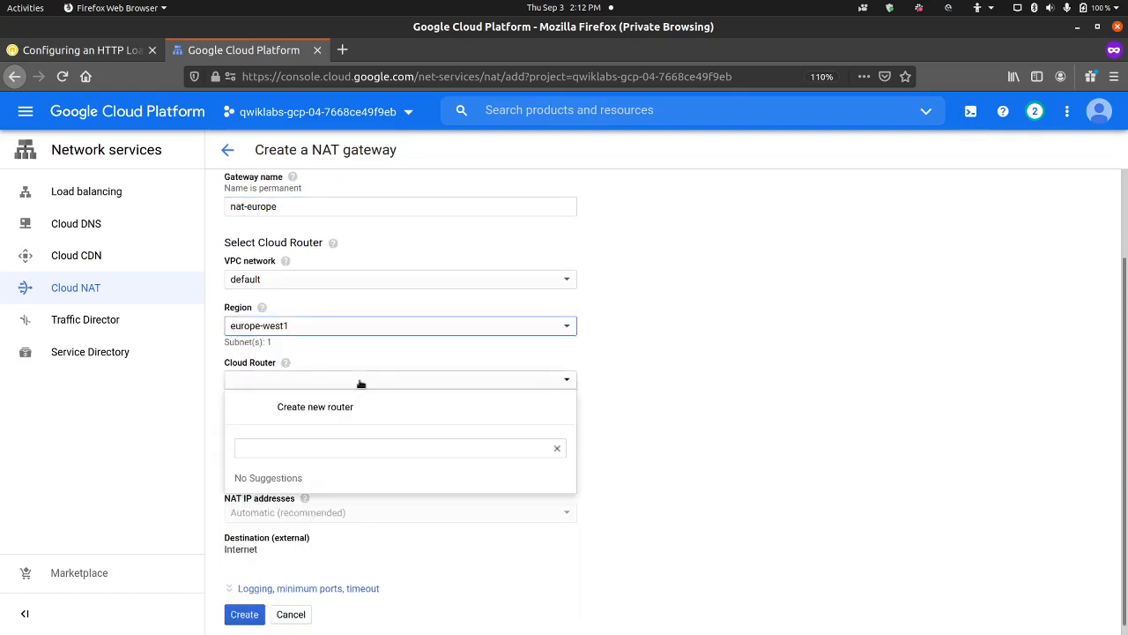
click(355, 406)
click(116, 50)
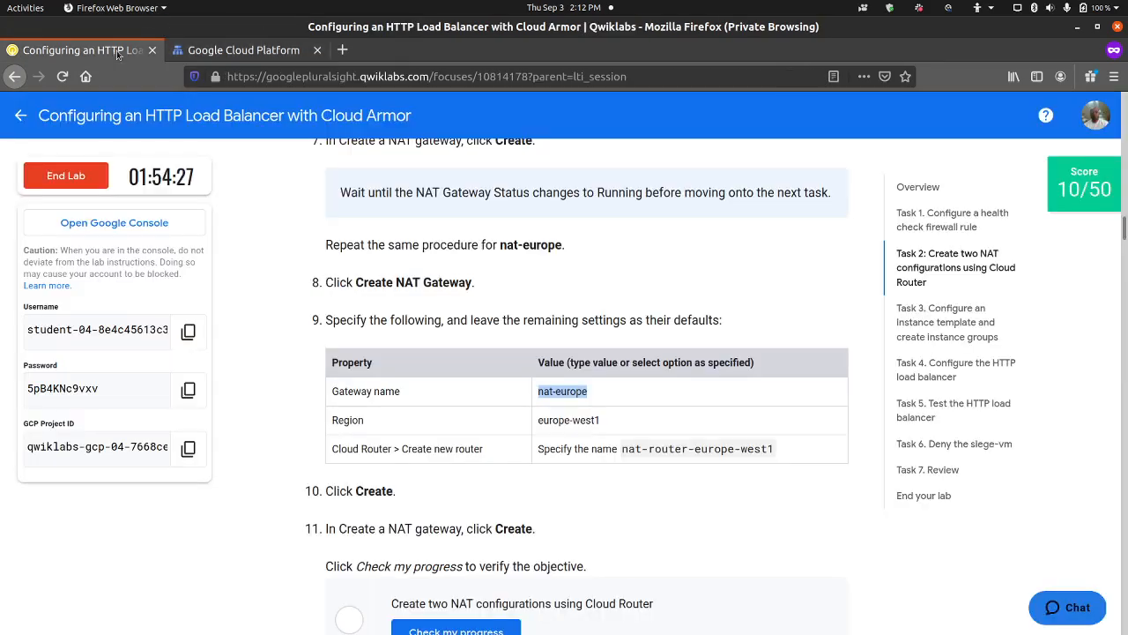
drag(621, 451, 774, 449)
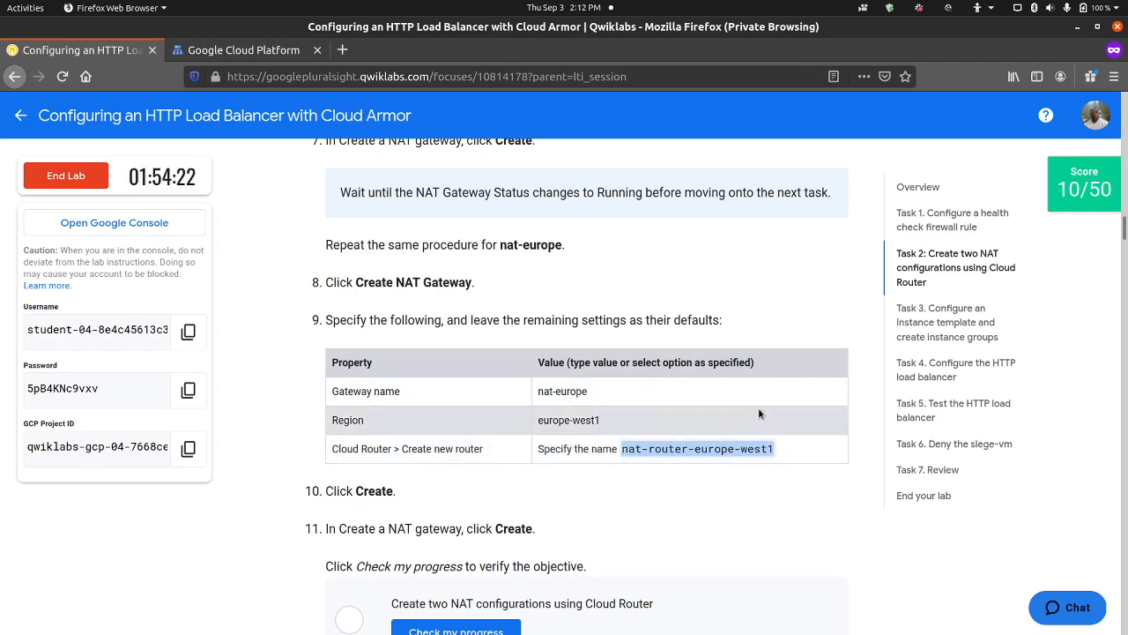
key(ctrl+Tab)
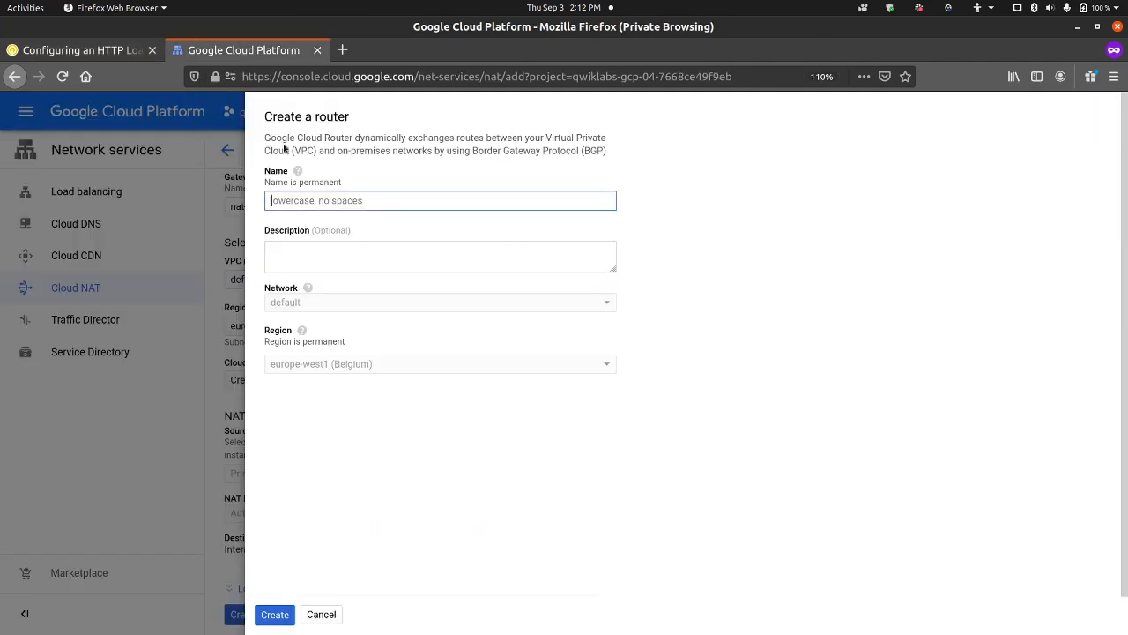
key(ctrl+v)
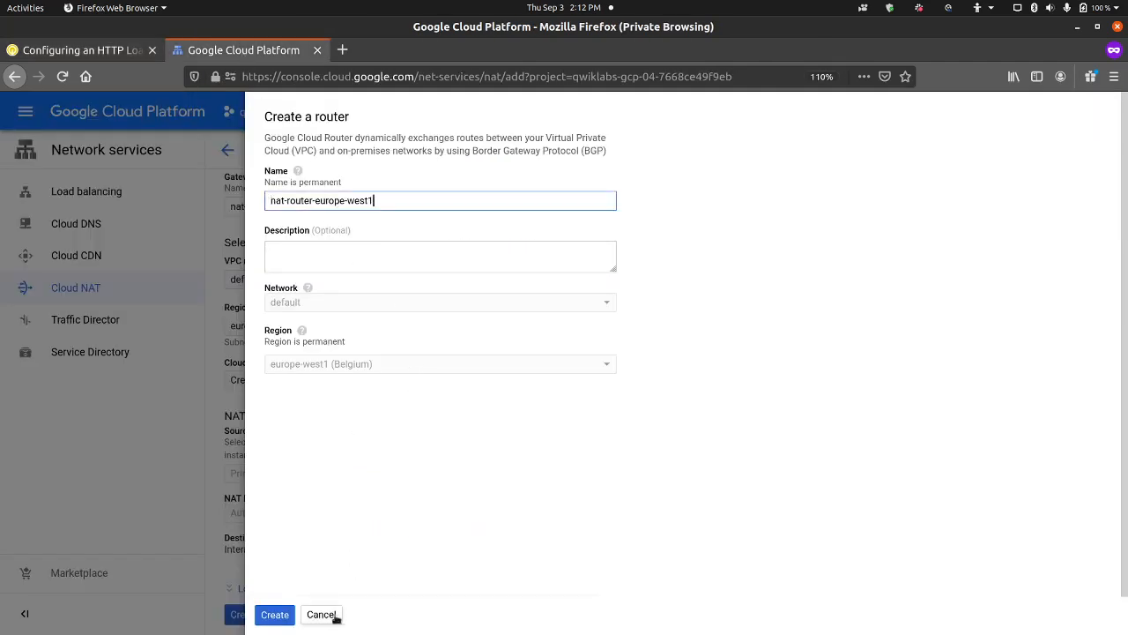
click(273, 614)
scroll(359, 523, down, 1)
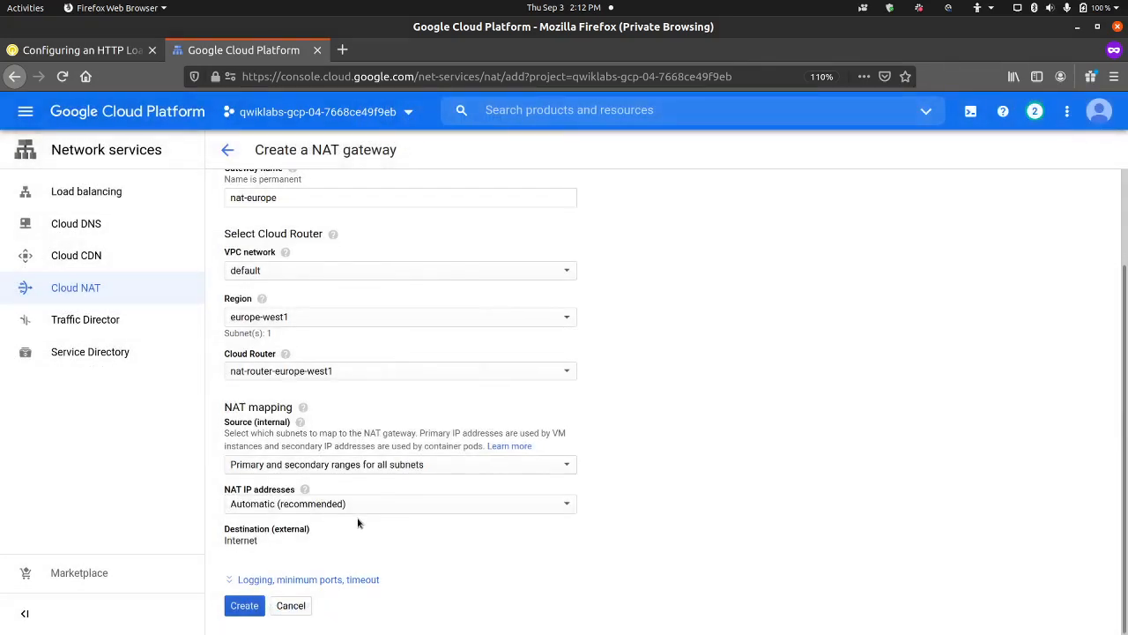
click(248, 606)
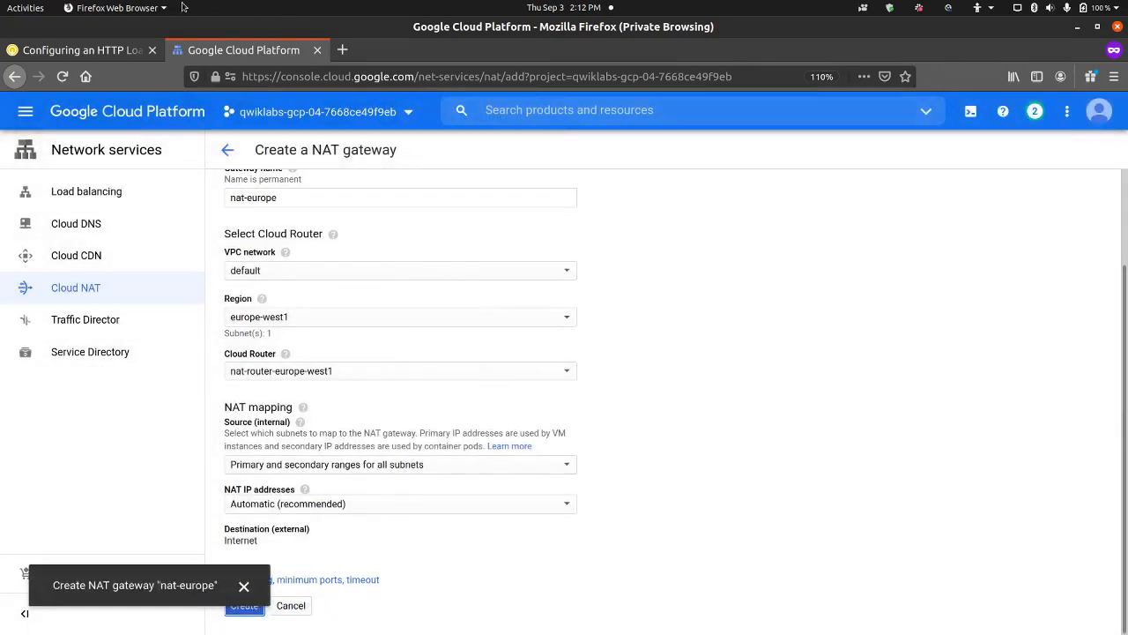
Review the gateways' status in the Cloud Console and check the lab progress for "Create two NAT configurations using Cloud Router".
click(91, 53)
scroll(308, 401, down, 5)
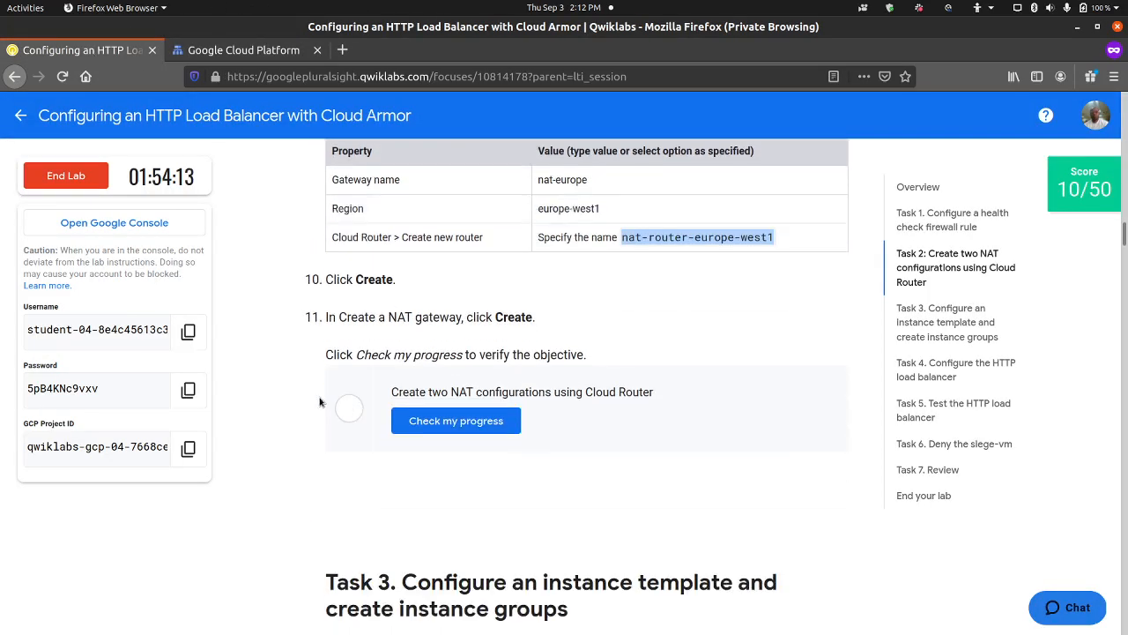
click(229, 50)
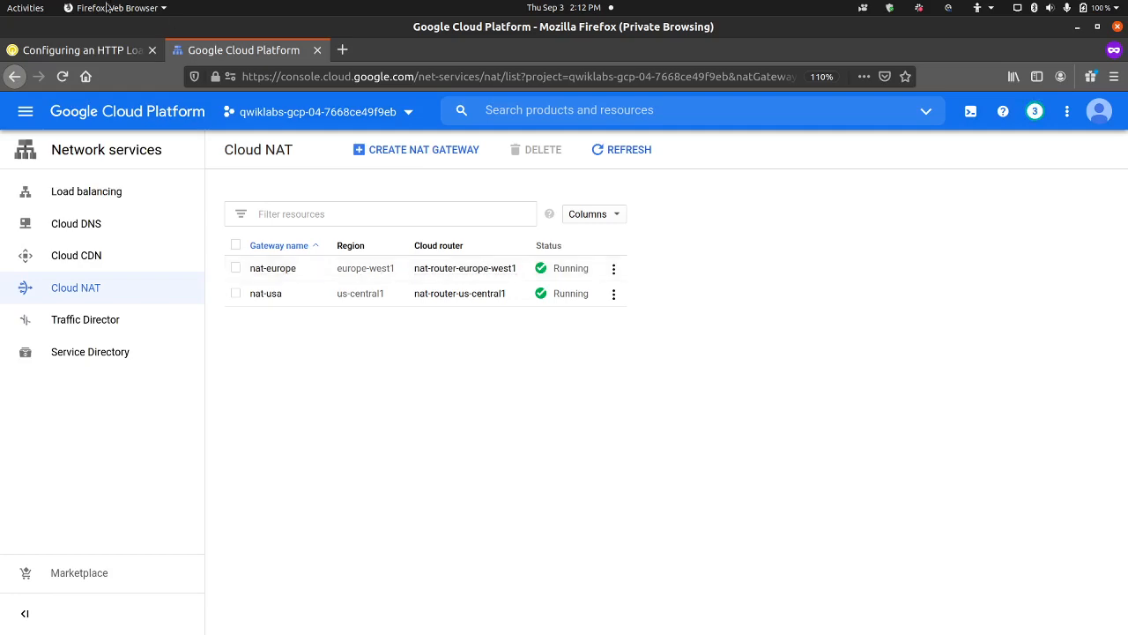
key(ctrl+Tab)
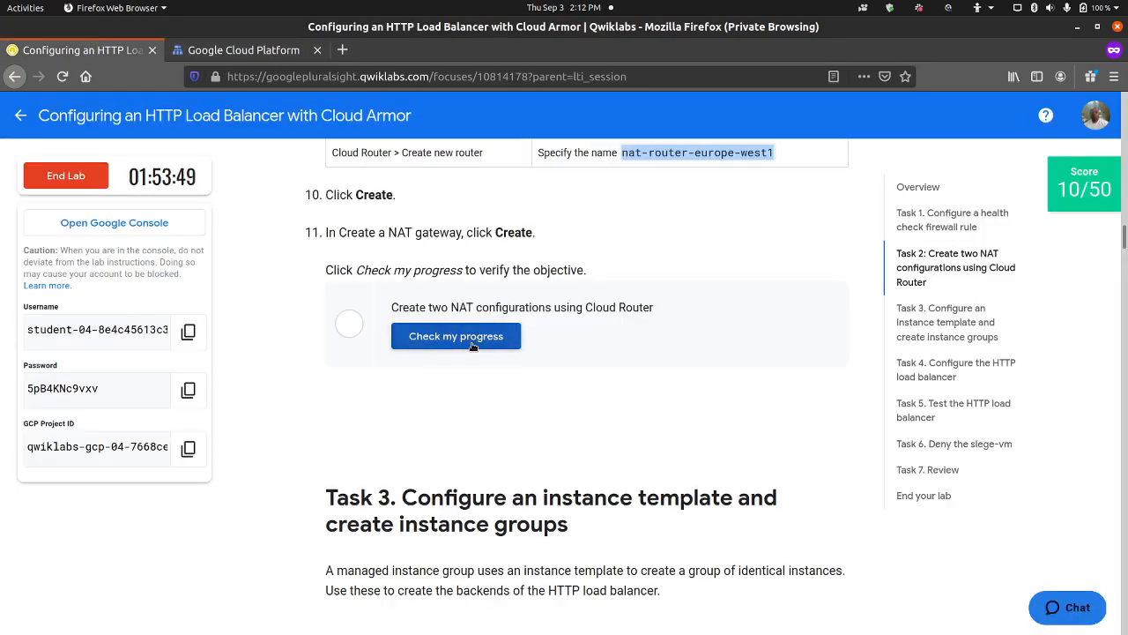
click(473, 344)
Read the Task 3 instance template instructions on the lab page and copy the template name us-central1-template.
scroll(301, 405, down, 4)
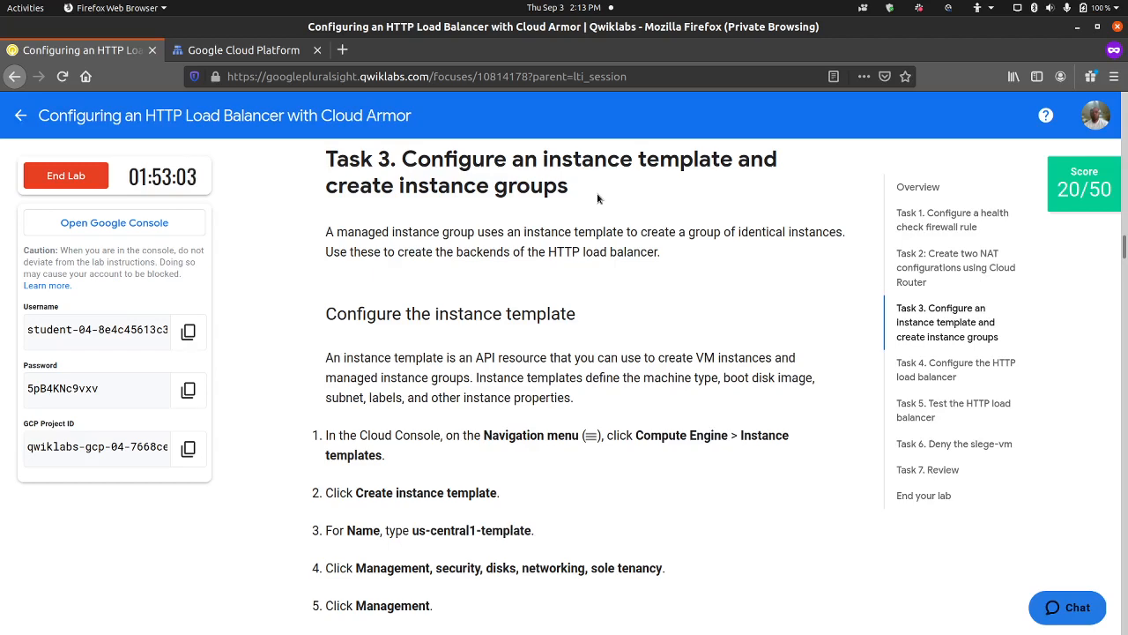
click(243, 50)
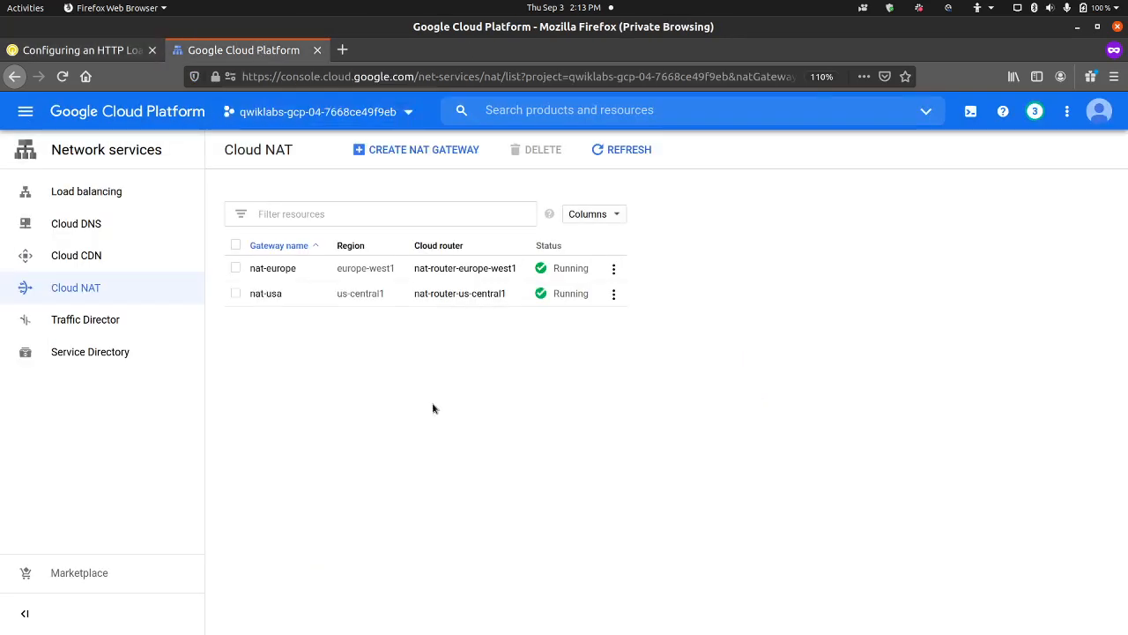
click(122, 54)
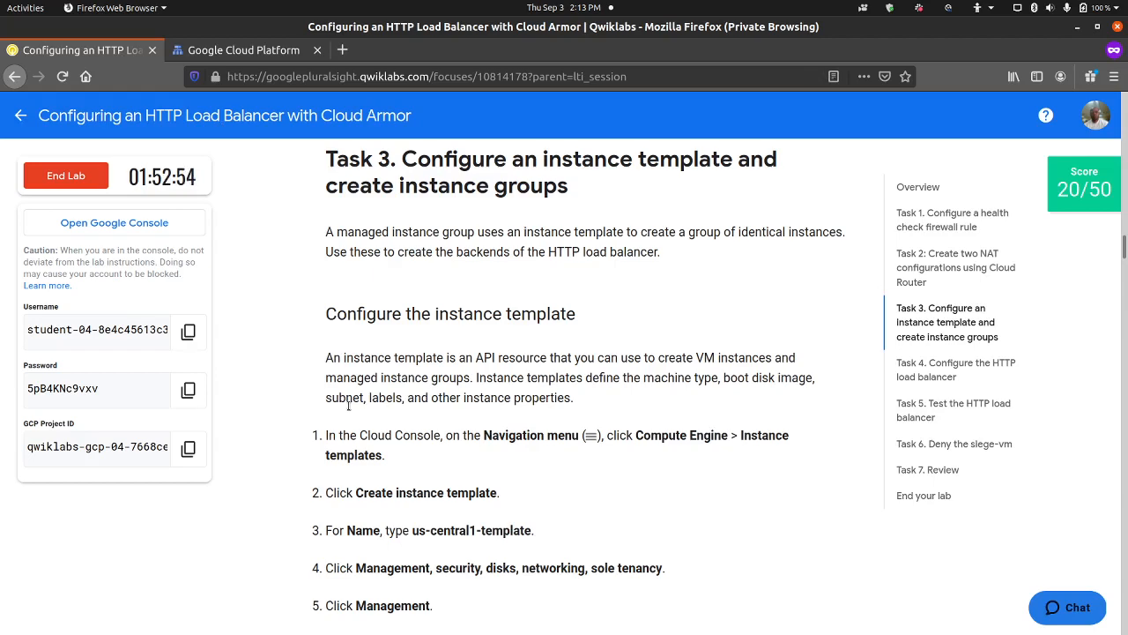
scroll(381, 427, down, 4)
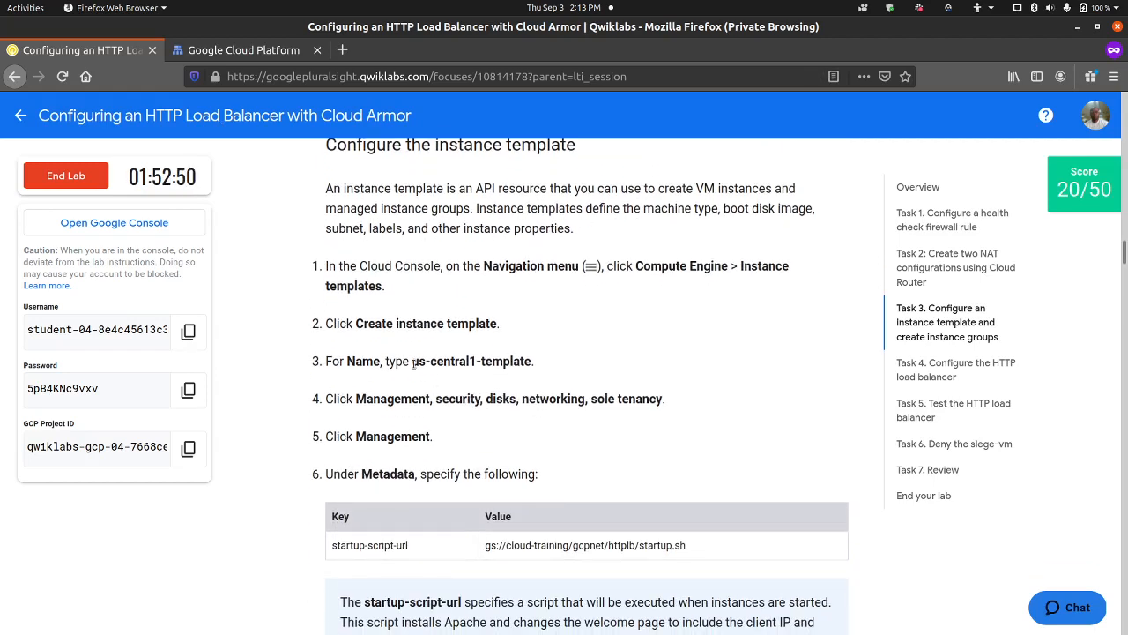
drag(413, 362, 531, 362)
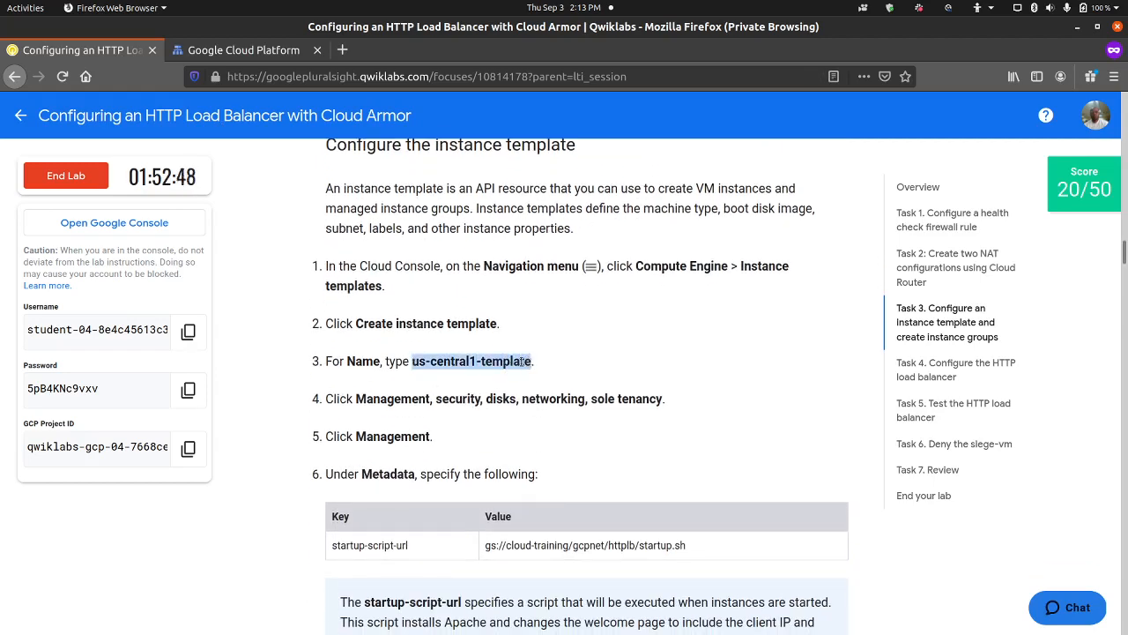
right_click(522, 360)
click(539, 370)
Switch to the Cloud Console and open the Compute Engine Instance templates page.
click(257, 53)
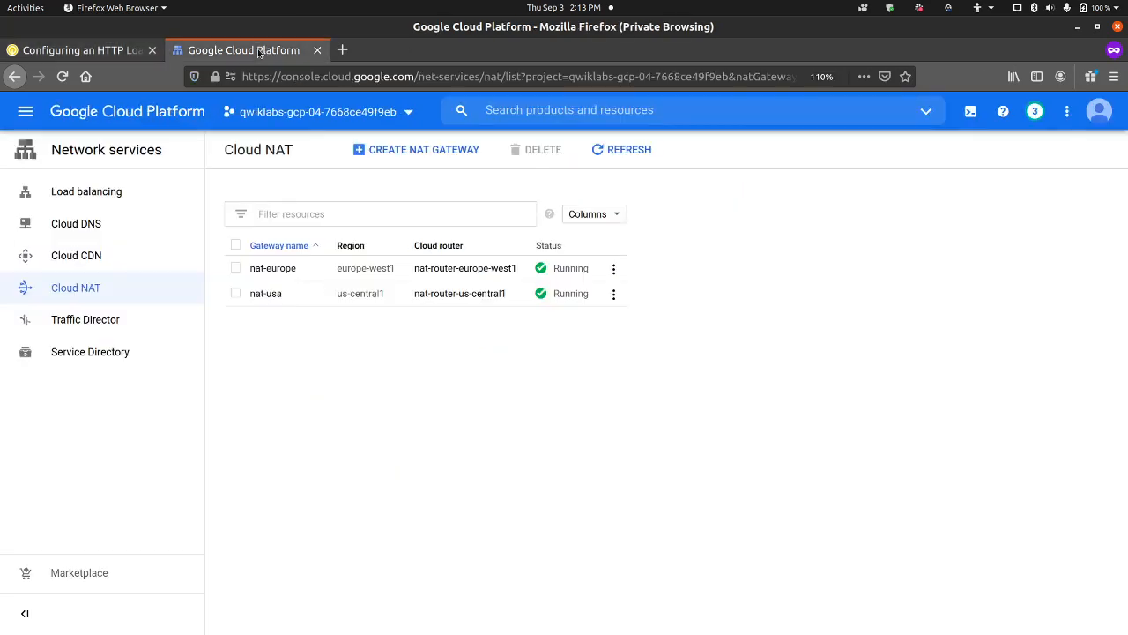
click(26, 111)
scroll(115, 440, down, 3)
mouse_move(123, 411)
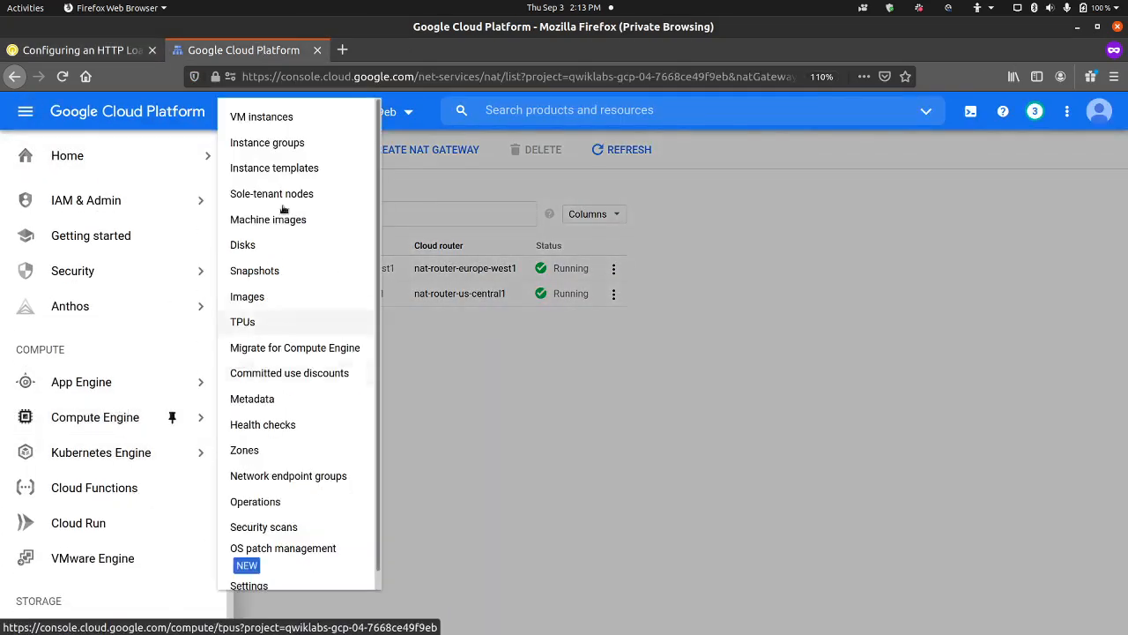
click(290, 167)
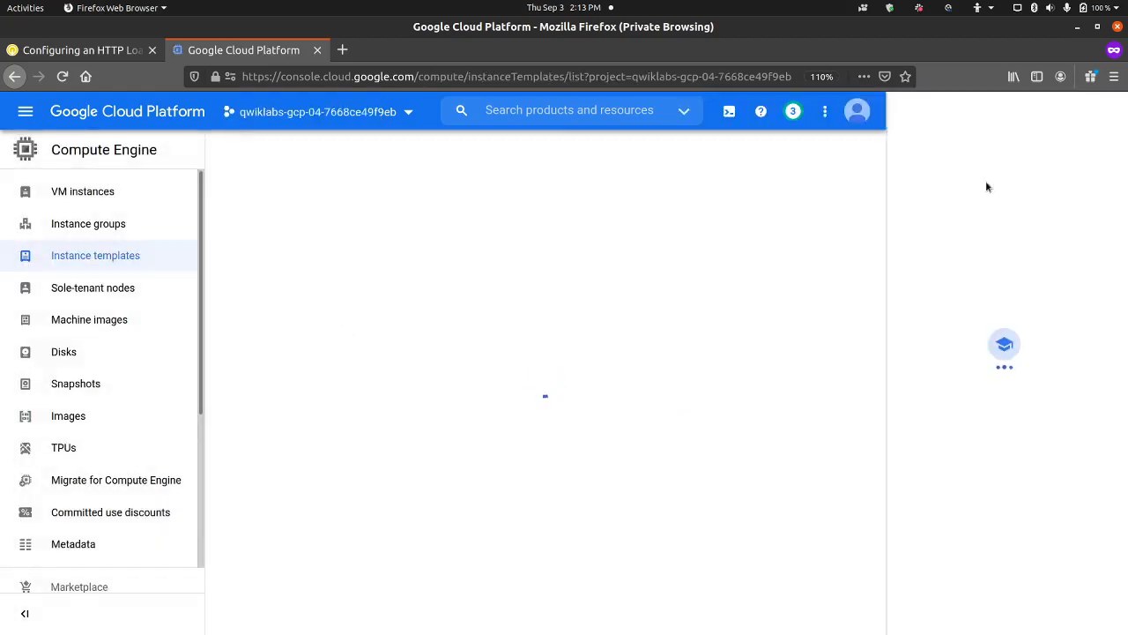
Start a new instance template and name it us-central1-template with the name copied from the lab page.
click(1104, 115)
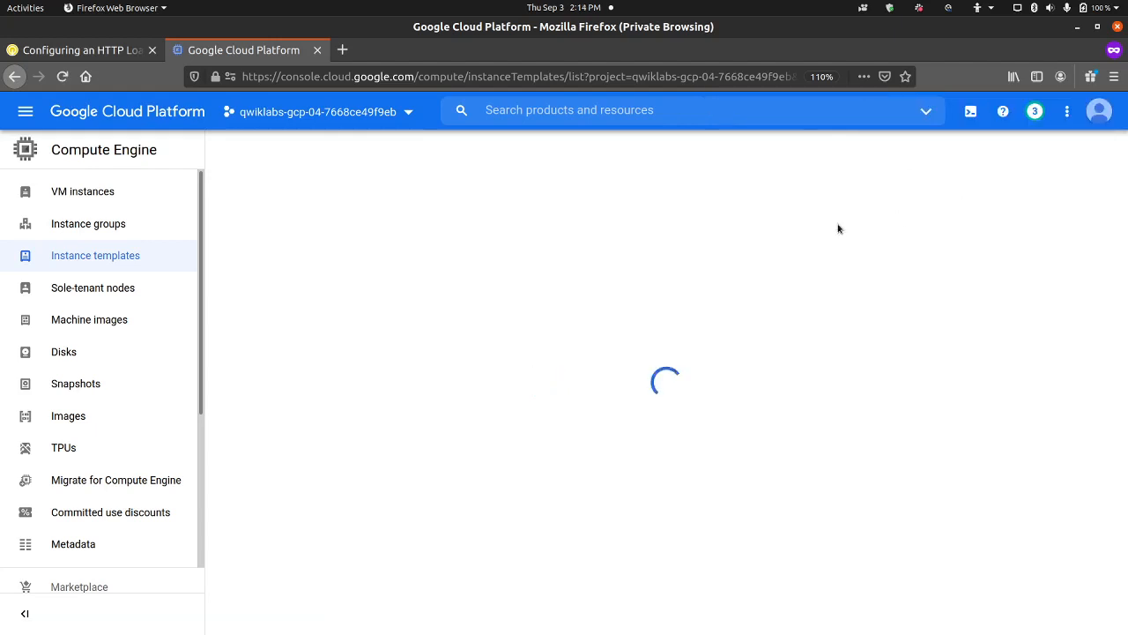
click(547, 348)
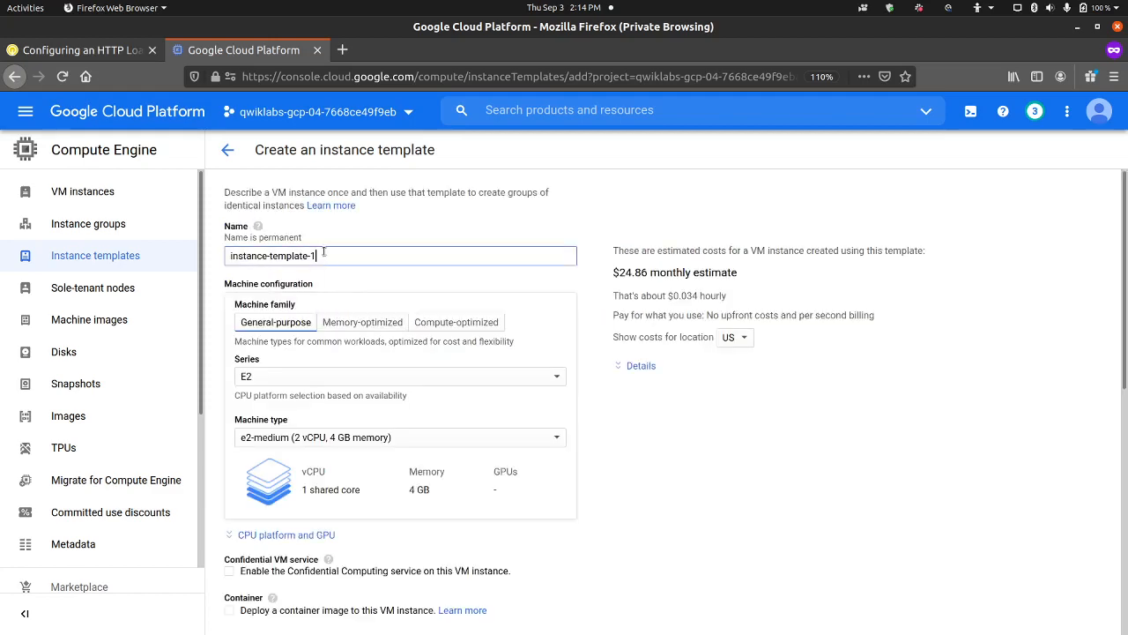
drag(323, 252, 196, 250)
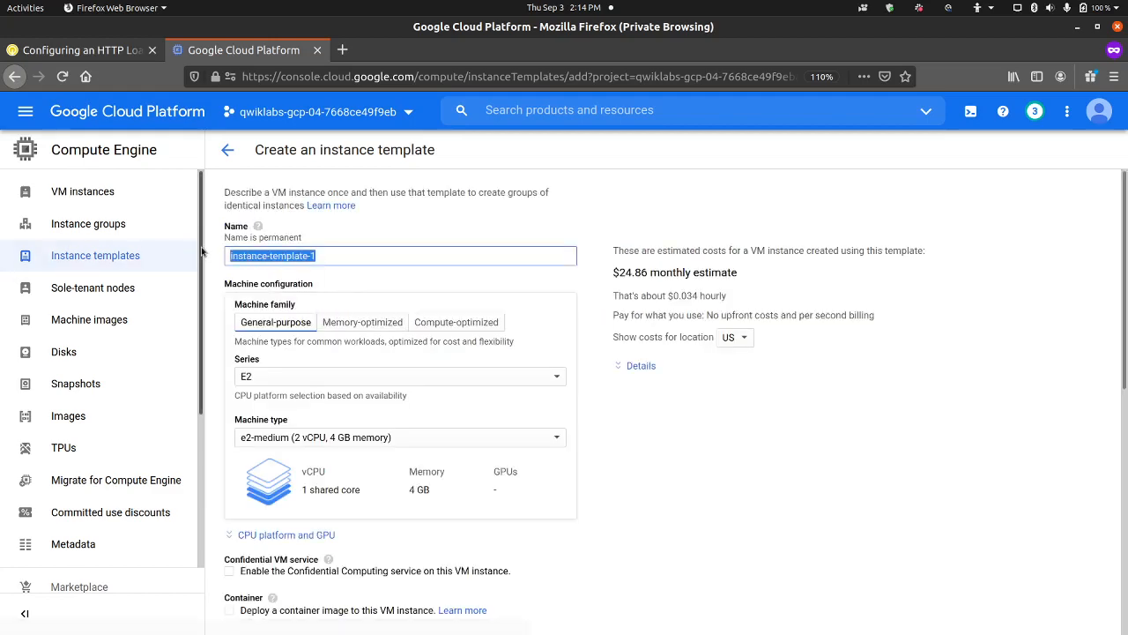
key(ctrl+v)
Expand the template's advanced options and add a metadata item with the key startup-script-url.
scroll(327, 447, down, 5)
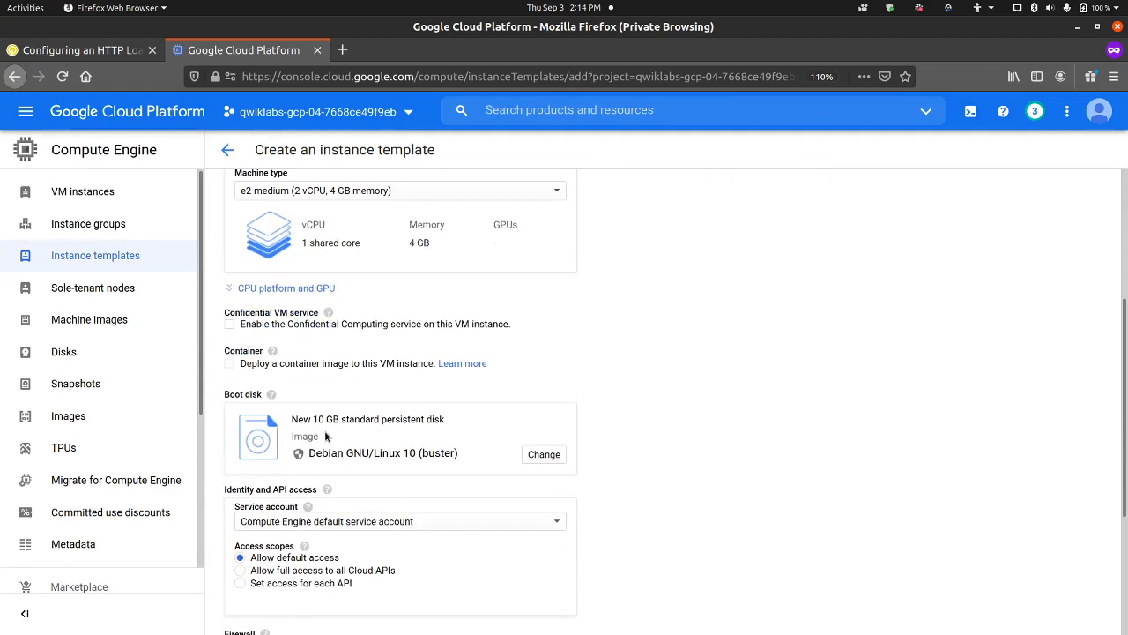
scroll(326, 437, down, 5)
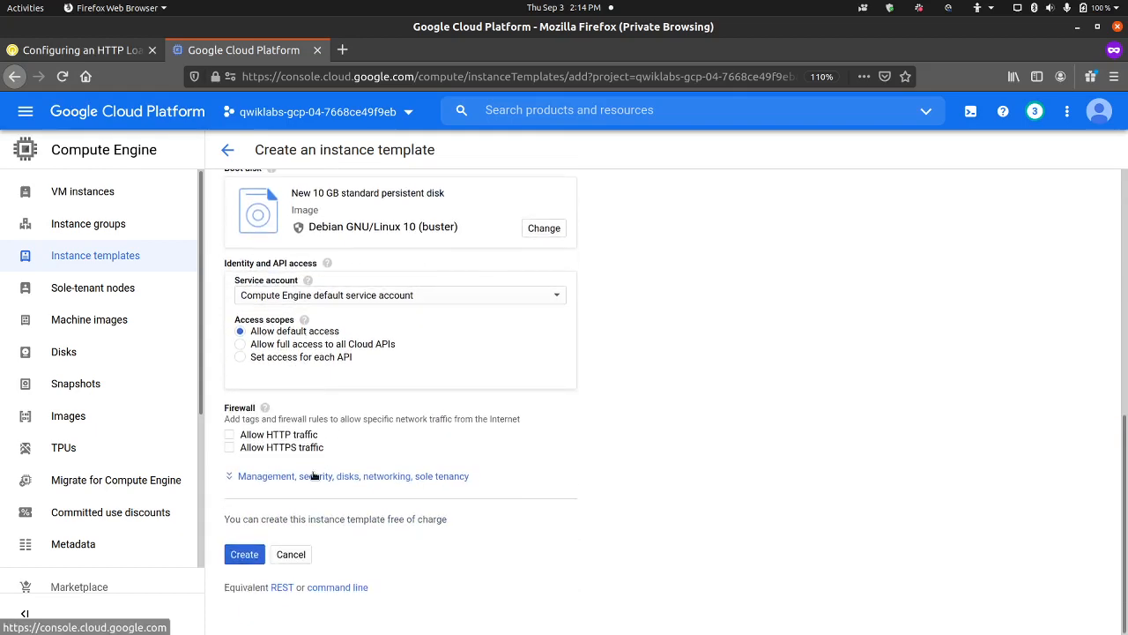
click(313, 476)
scroll(310, 432, down, 8)
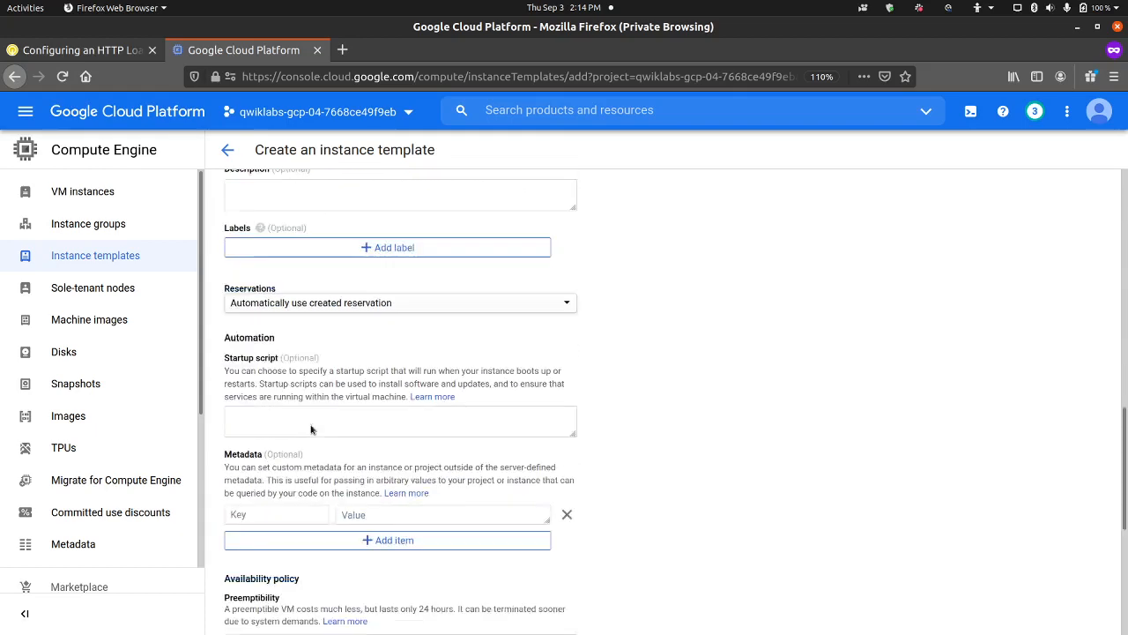
scroll(310, 429, down, 4)
click(284, 324)
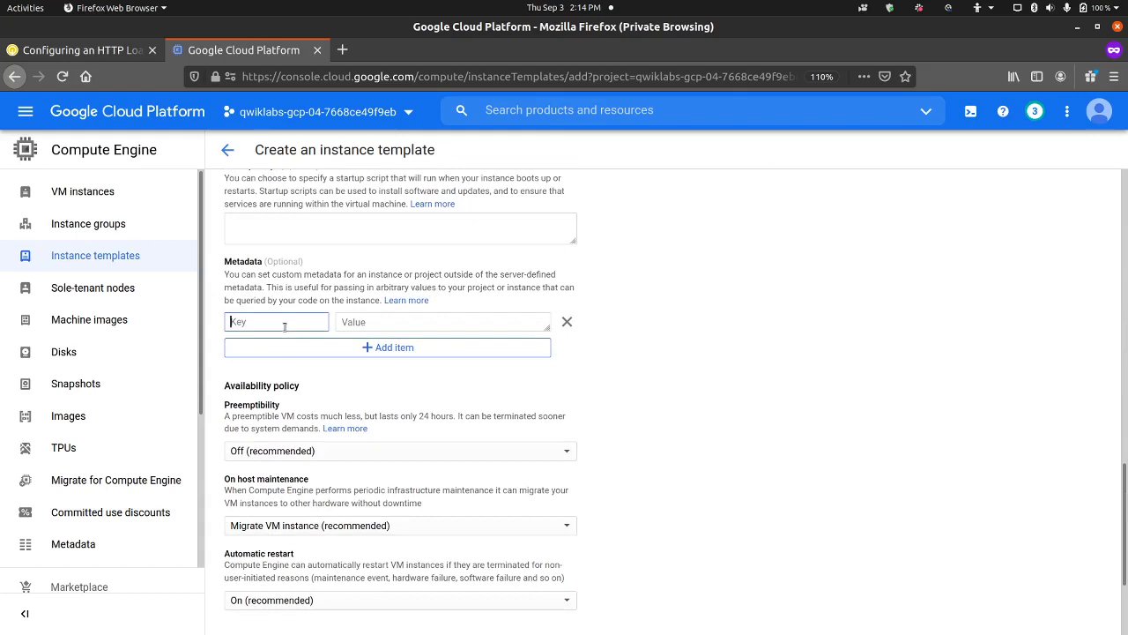
text(artup-script-url)
click(395, 322)
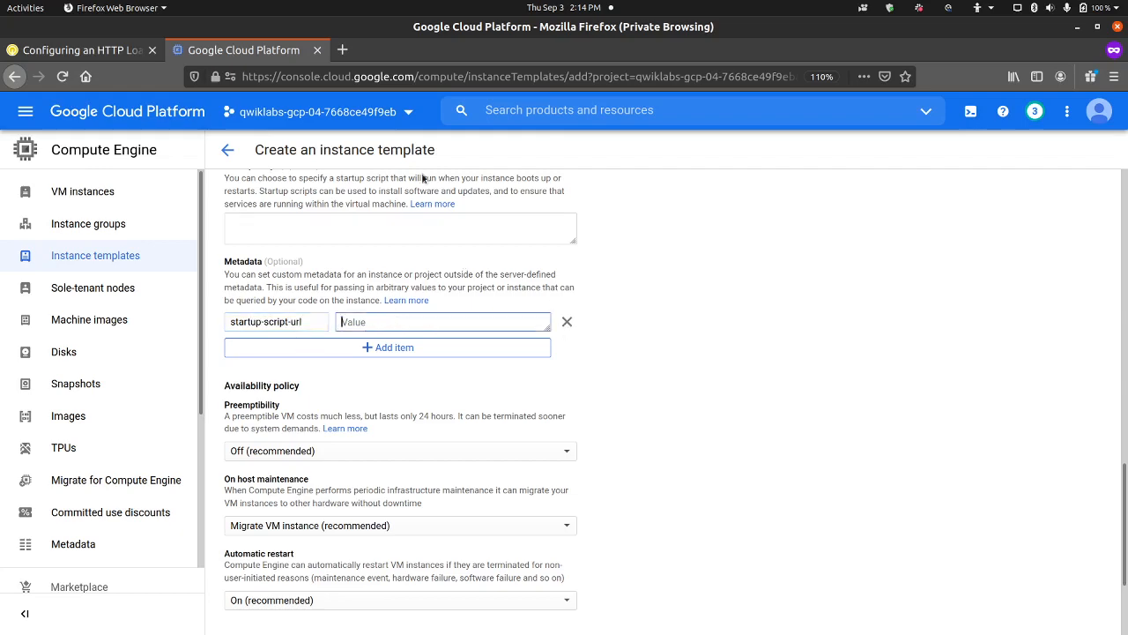
Copy gs://cloud-training/gcpnet/httplb/startup.sh from the lab page and paste it as the value of the startup-script-url metadata.
click(88, 50)
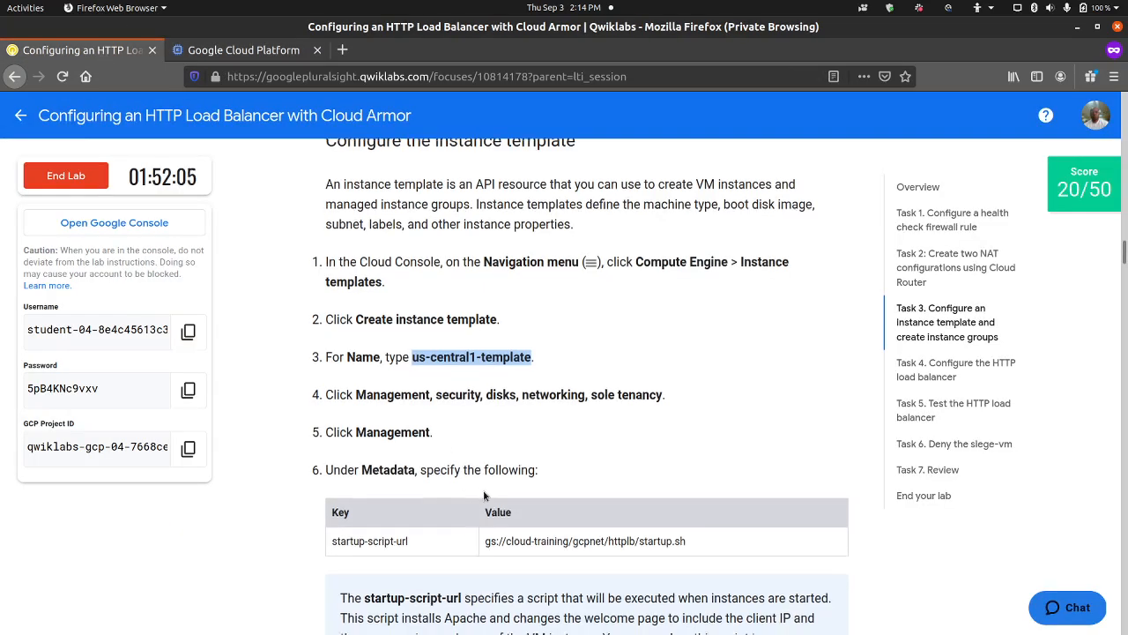
scroll(556, 391, down, 2)
triple_click(551, 379)
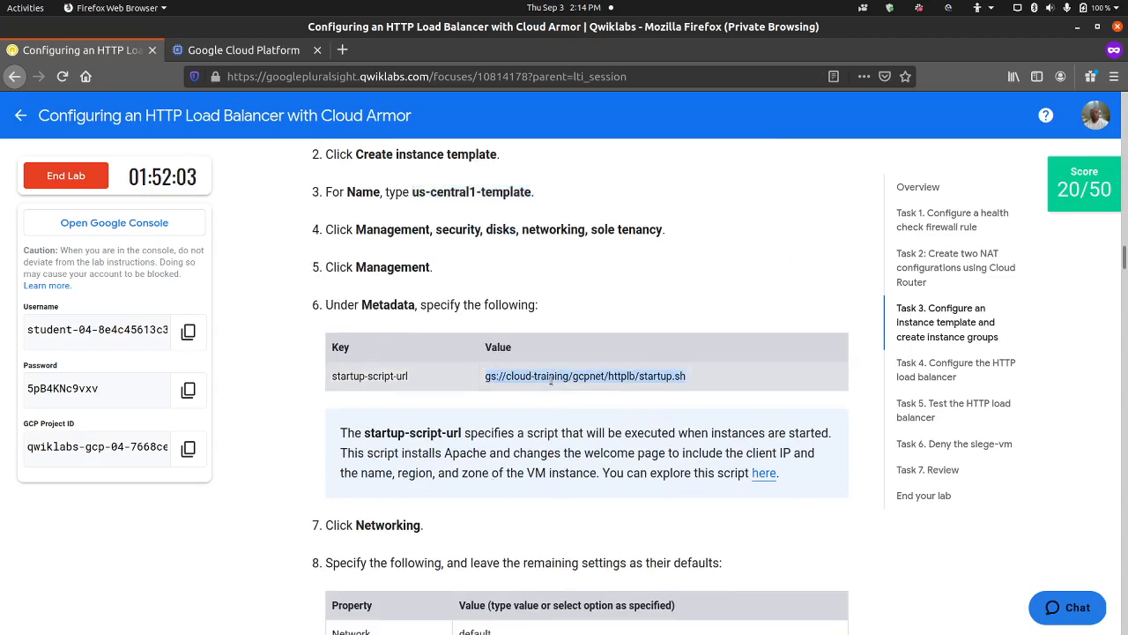
right_click(551, 378)
click(569, 388)
click(244, 50)
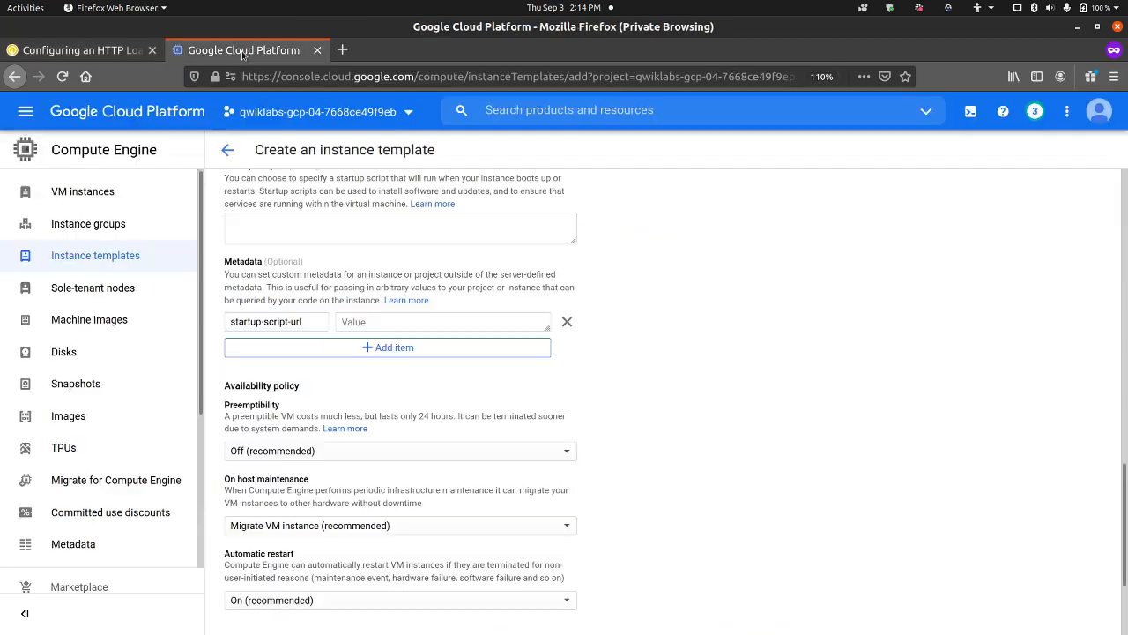
click(423, 322)
key(ctrl+v)
In the template's networking settings, add the network tag allow-health-checks, copied from the lab page.
scroll(479, 357, up, 7)
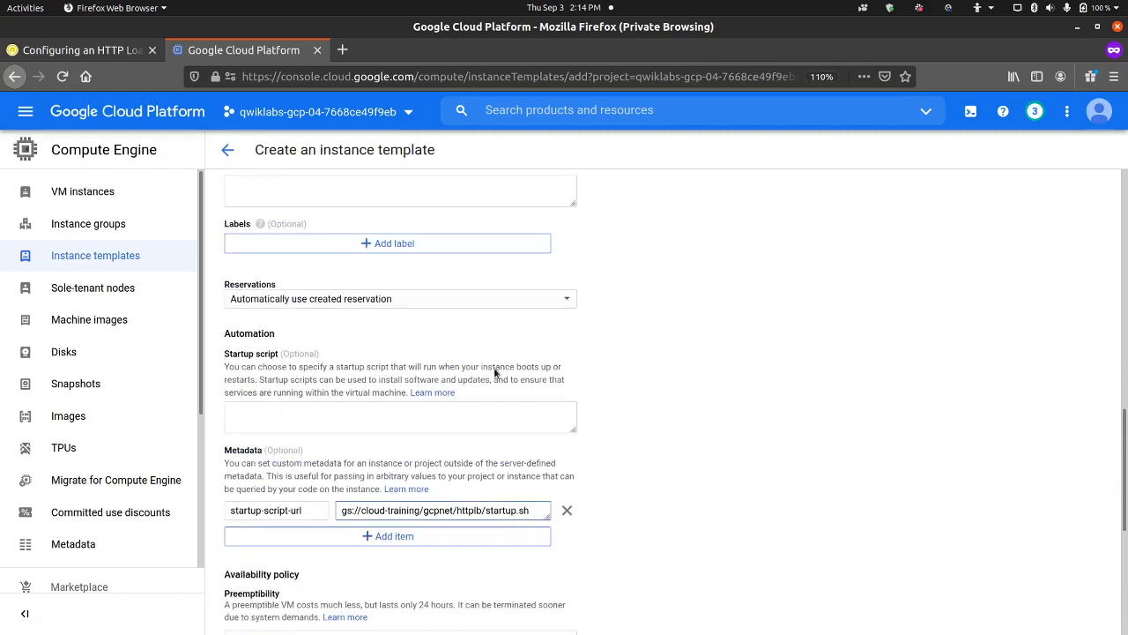
click(421, 300)
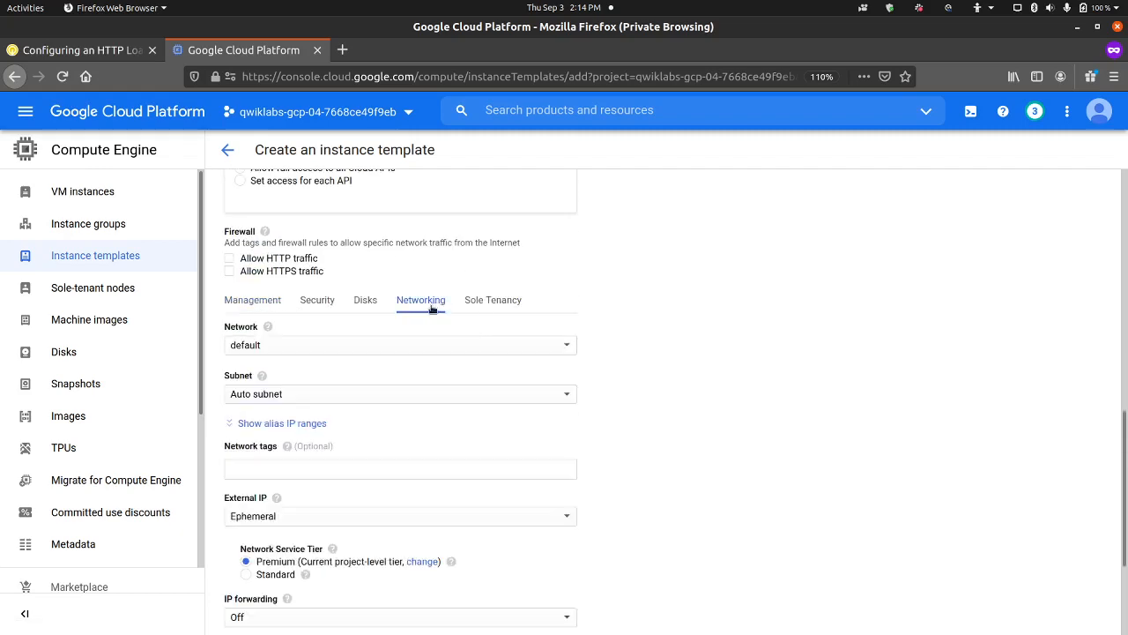
scroll(388, 327, down, 3)
click(323, 325)
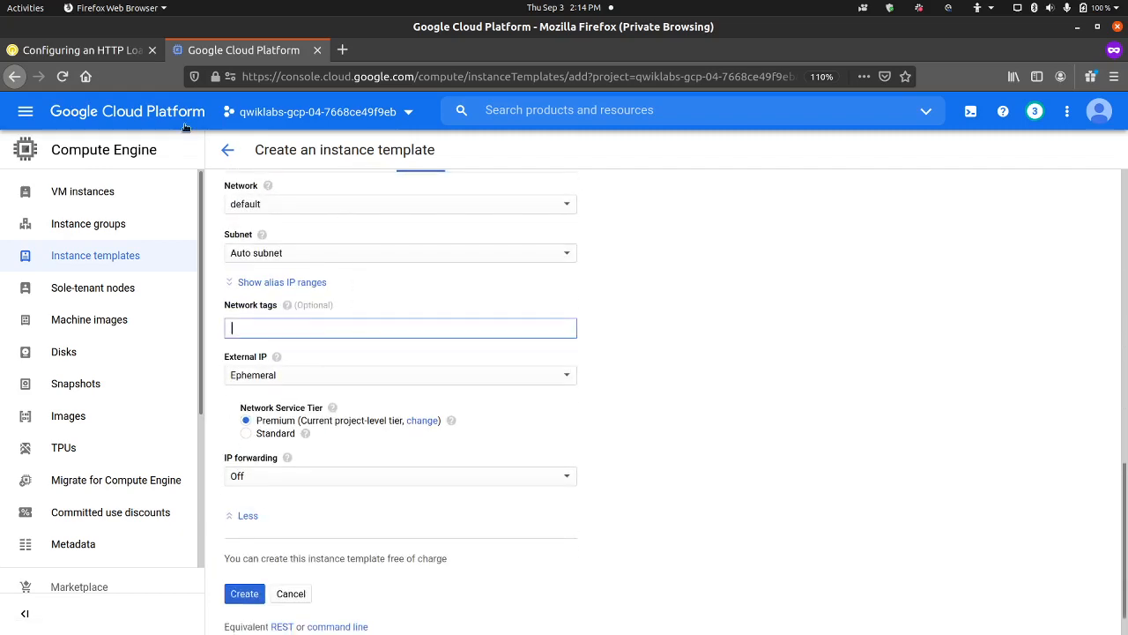
click(113, 55)
scroll(407, 408, down, 4)
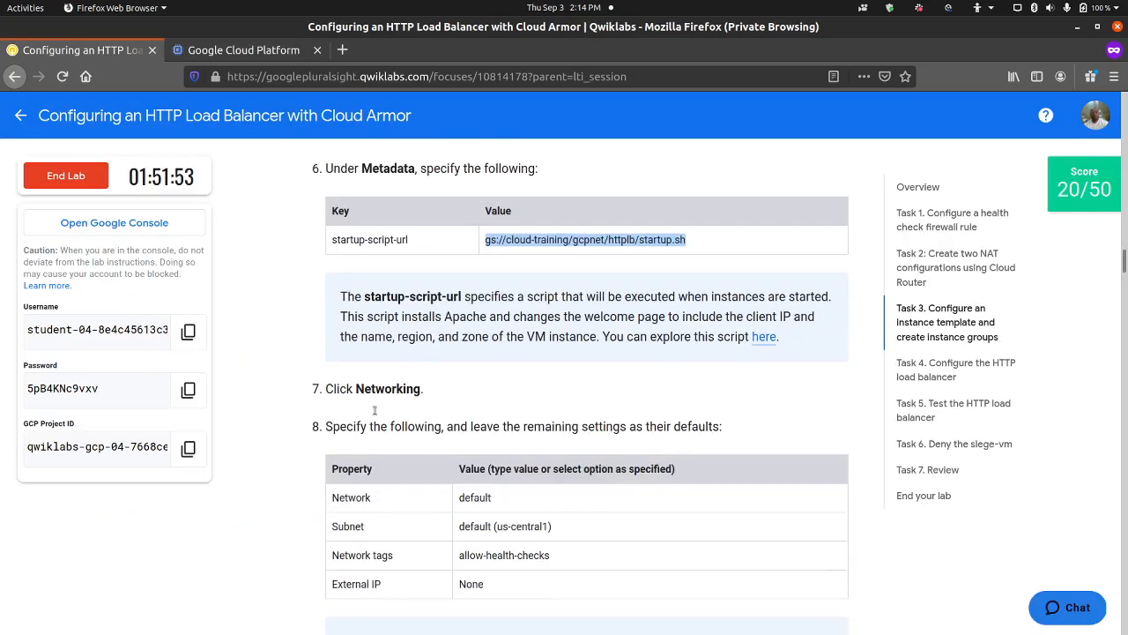
scroll(406, 418, down, 1)
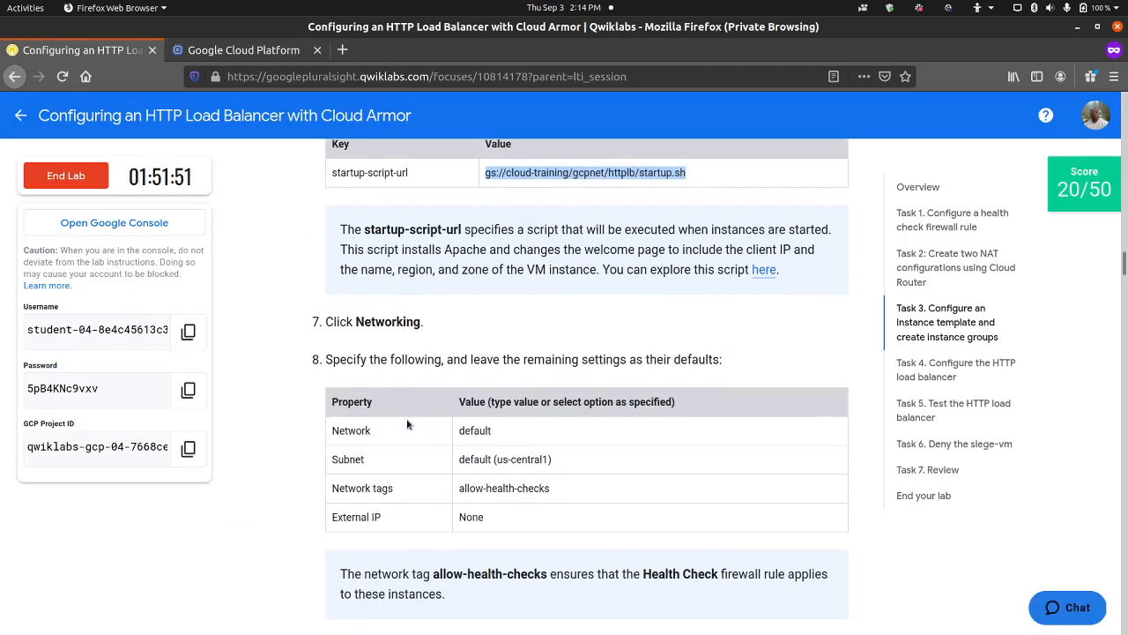
triple_click(492, 480)
right_click(491, 480)
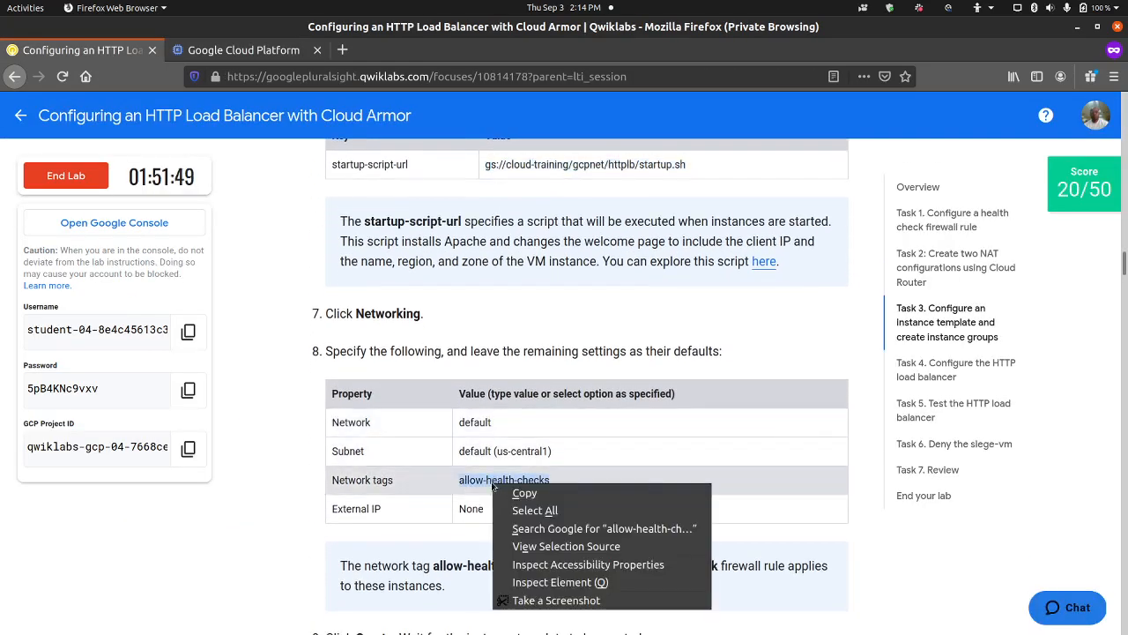
click(514, 494)
click(256, 50)
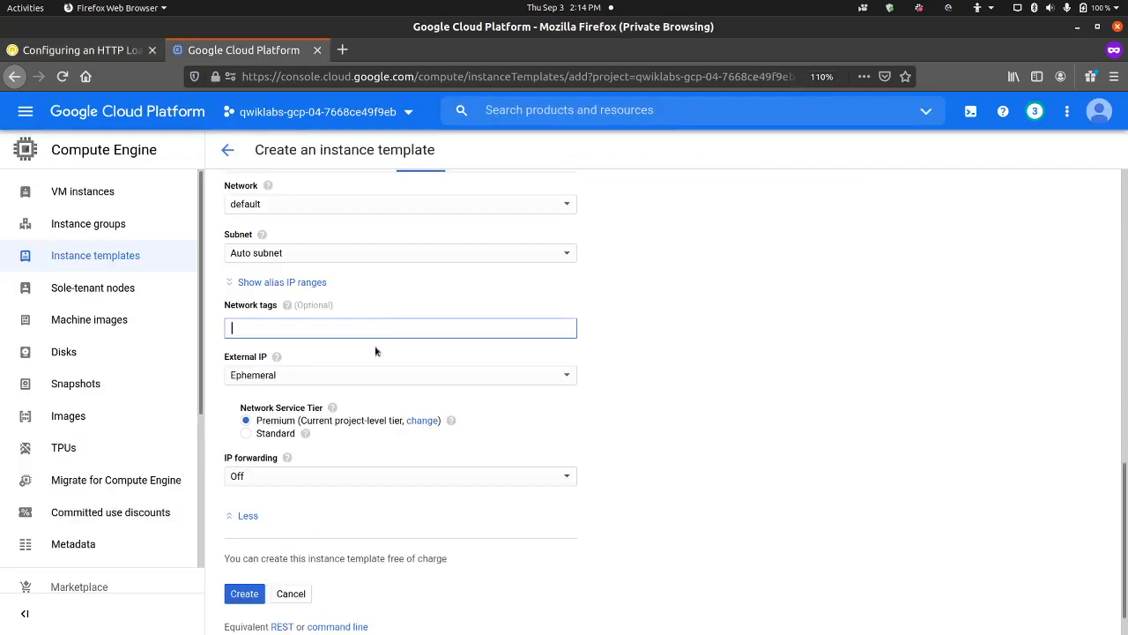
key(ctrl+v)
Check the external IP requirement on the lab page and set the template's External IP to None.
click(83, 54)
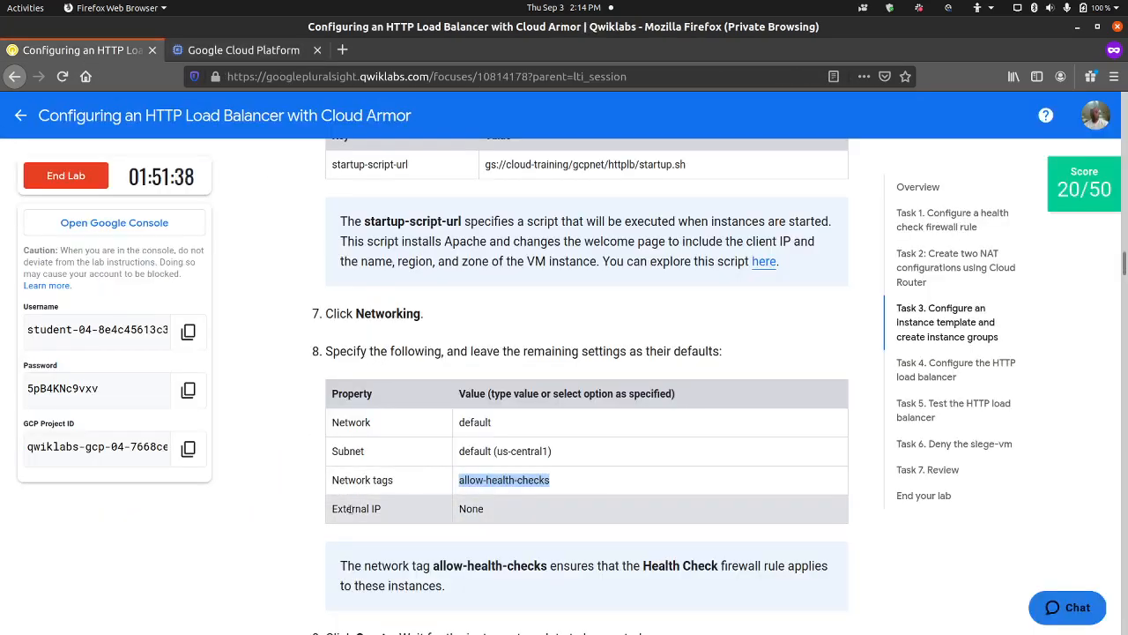
drag(353, 508, 511, 502)
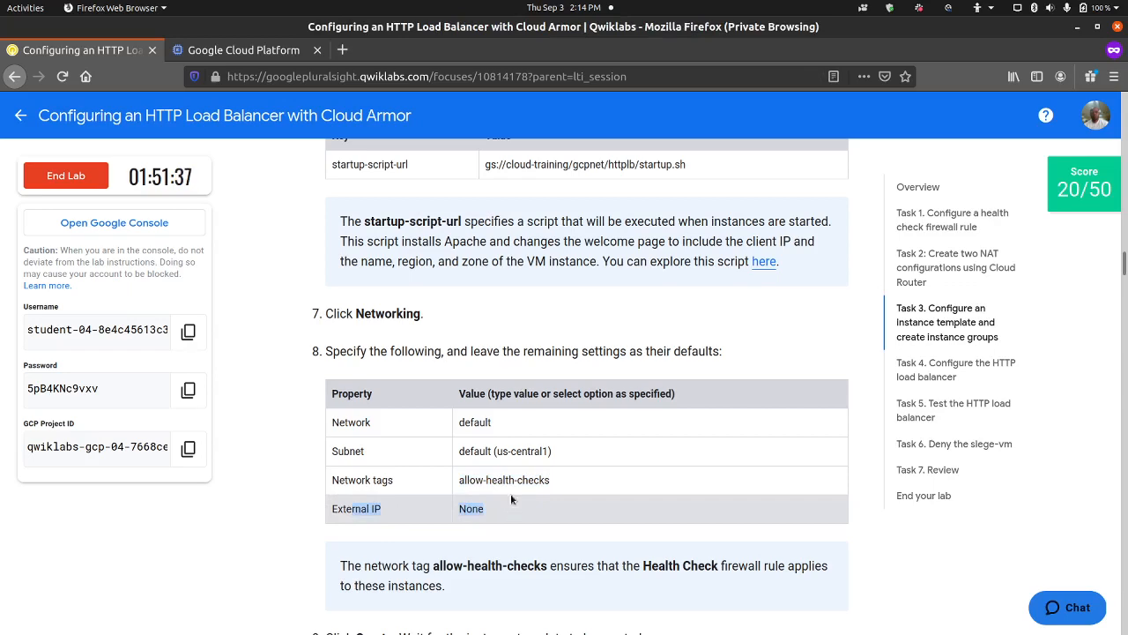
click(247, 50)
click(291, 380)
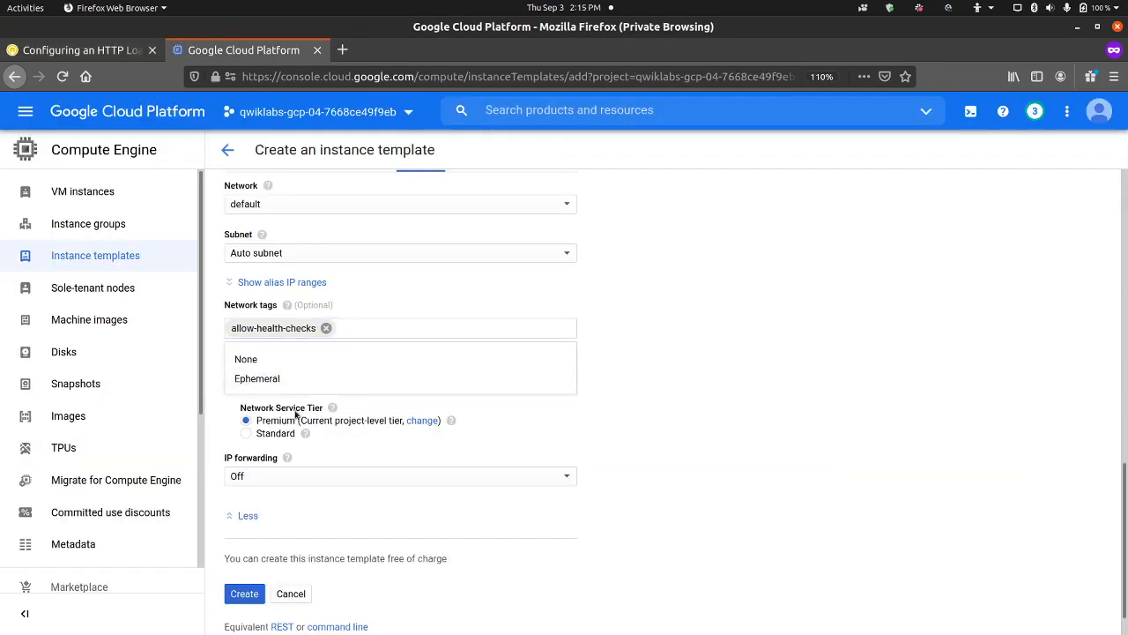
click(297, 362)
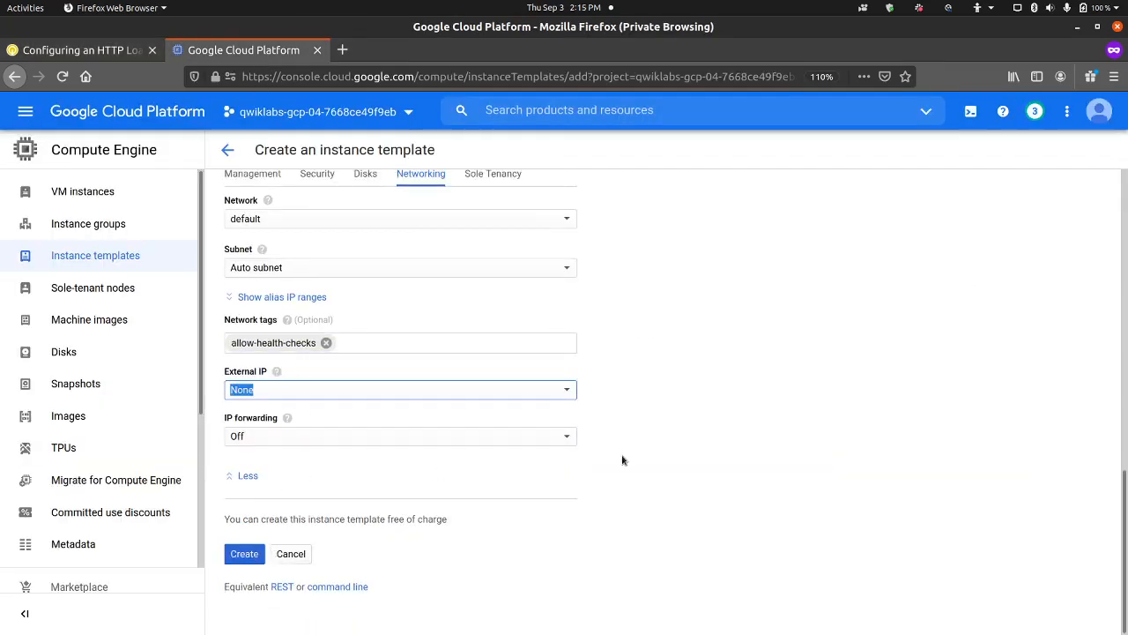
click(648, 438)
Review the template's networking and startup script metadata, and create the instance template.
scroll(283, 380, up, 2)
scroll(283, 379, down, 2)
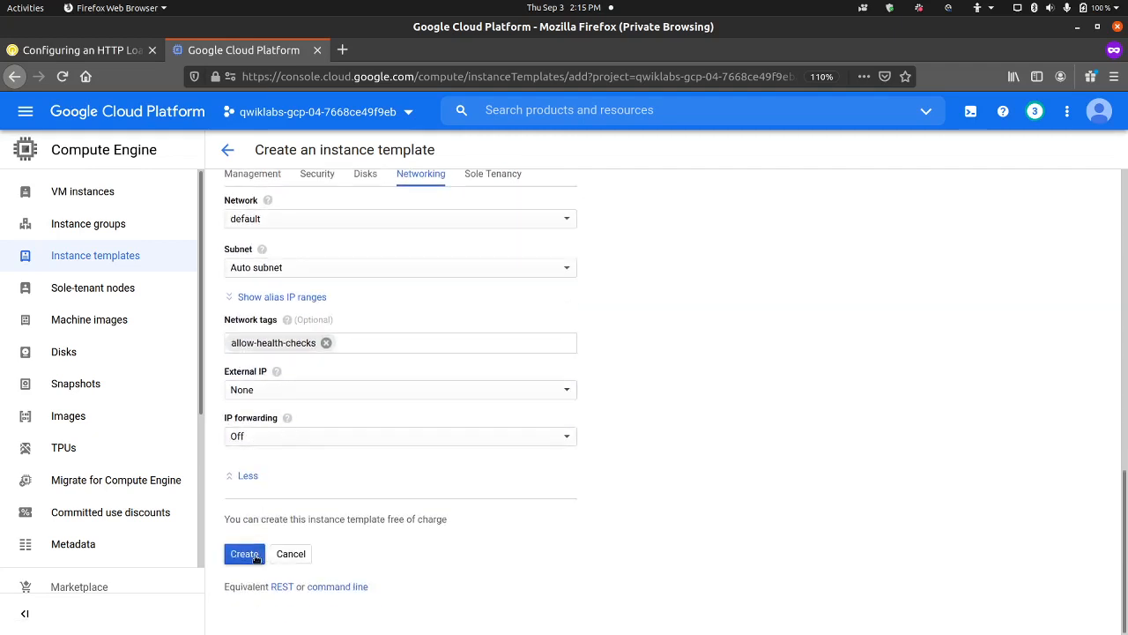
scroll(264, 397, up, 3)
click(258, 315)
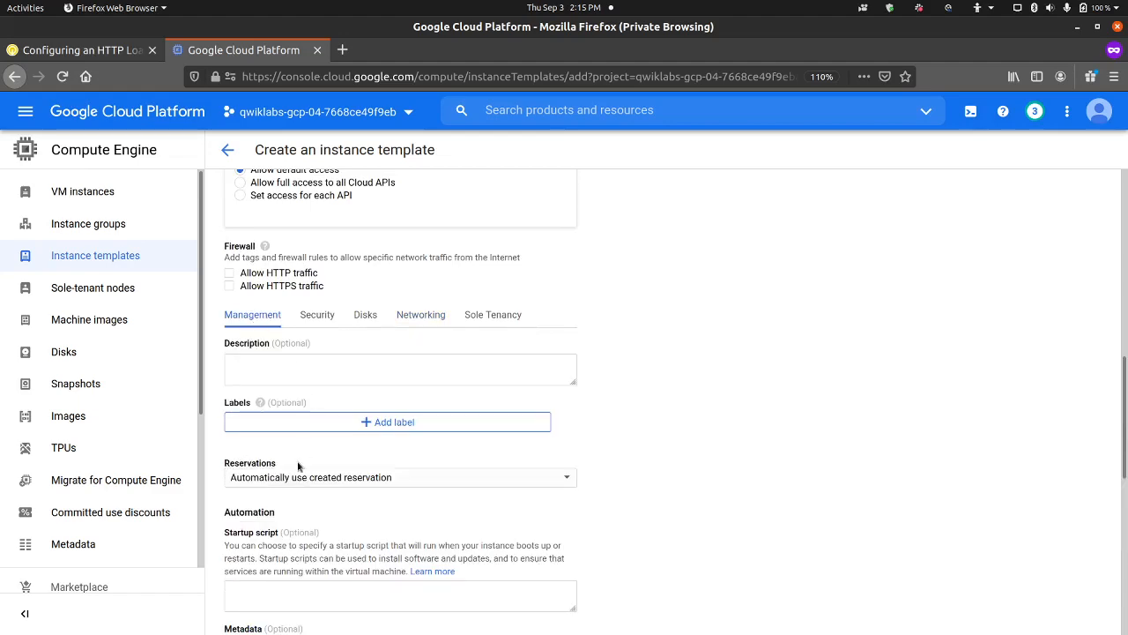
scroll(297, 461, down, 5)
scroll(297, 461, down, 1)
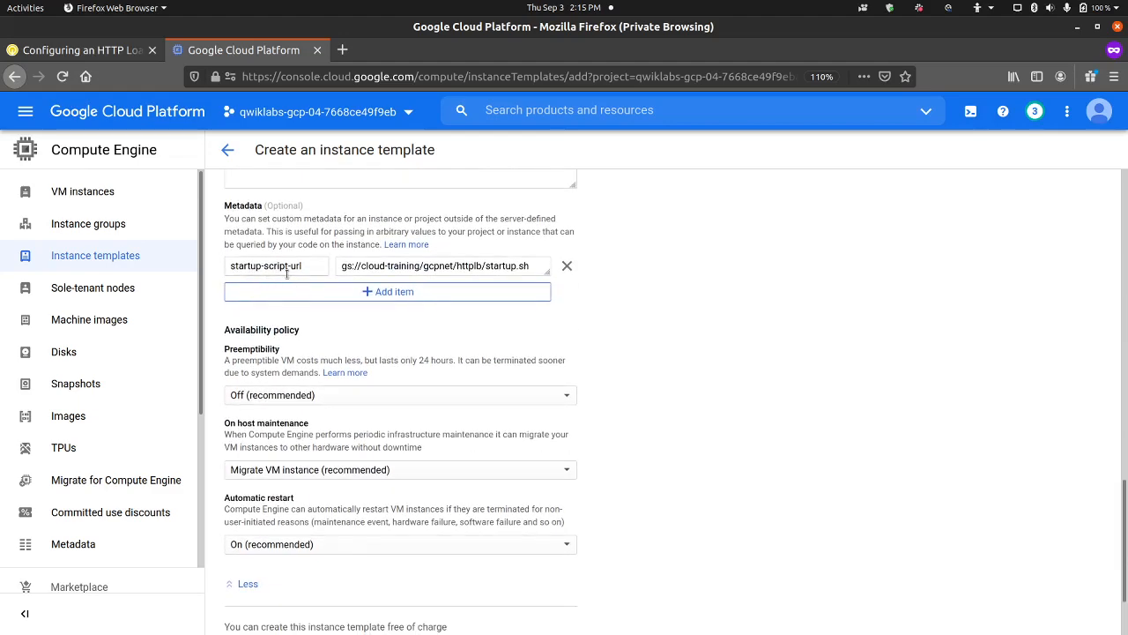
scroll(280, 533, down, 3)
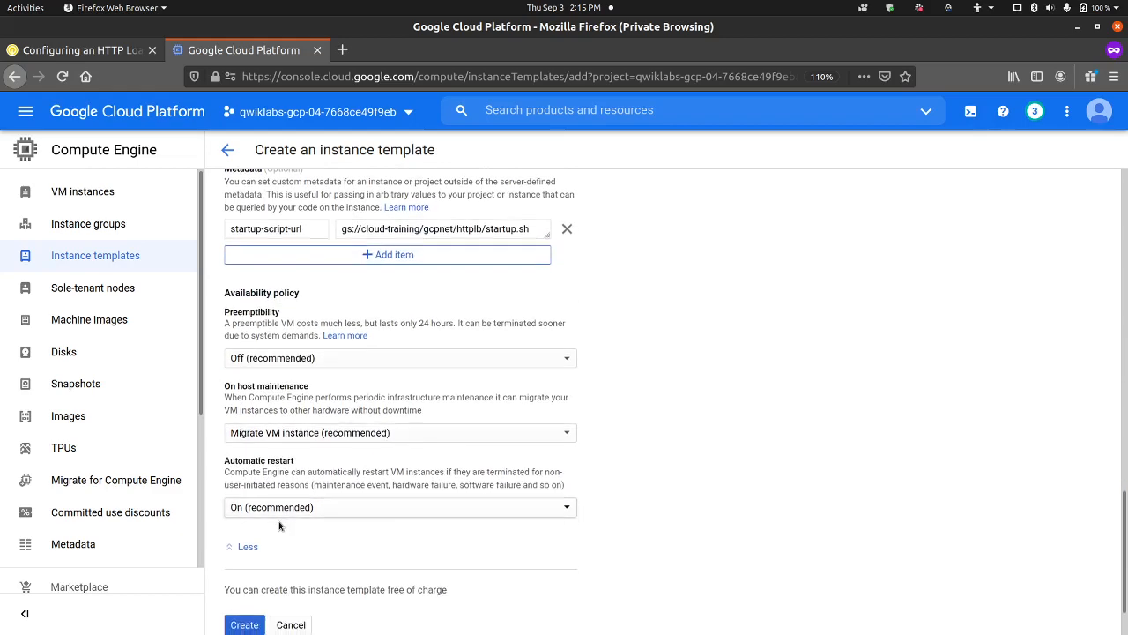
click(244, 555)
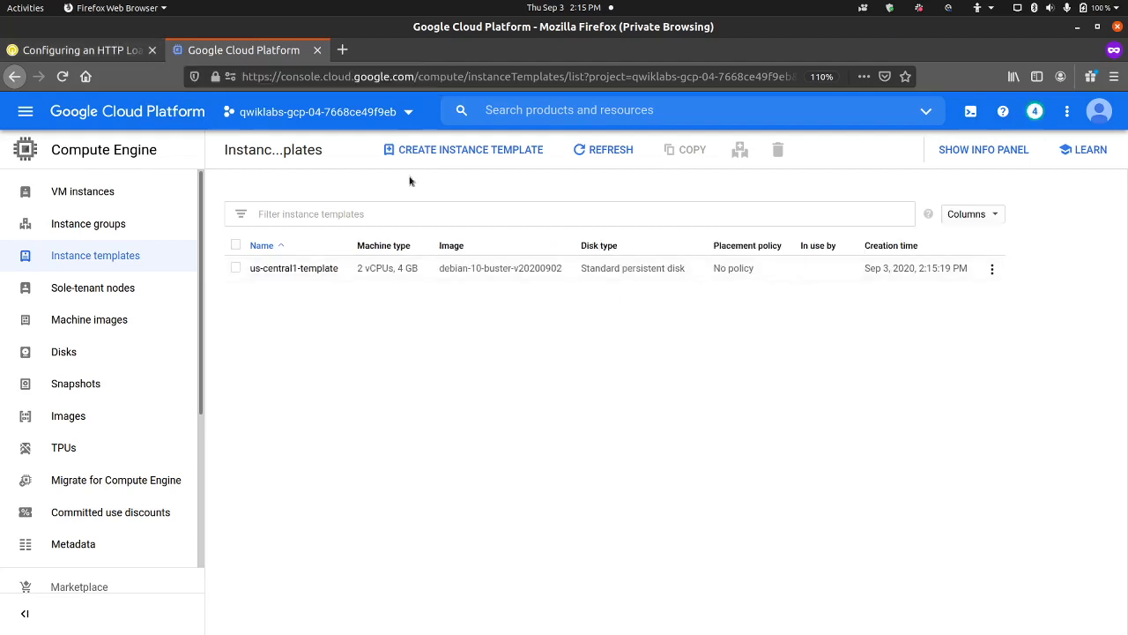
Open the form for creating an instance group from us-central1-template.
click(991, 270)
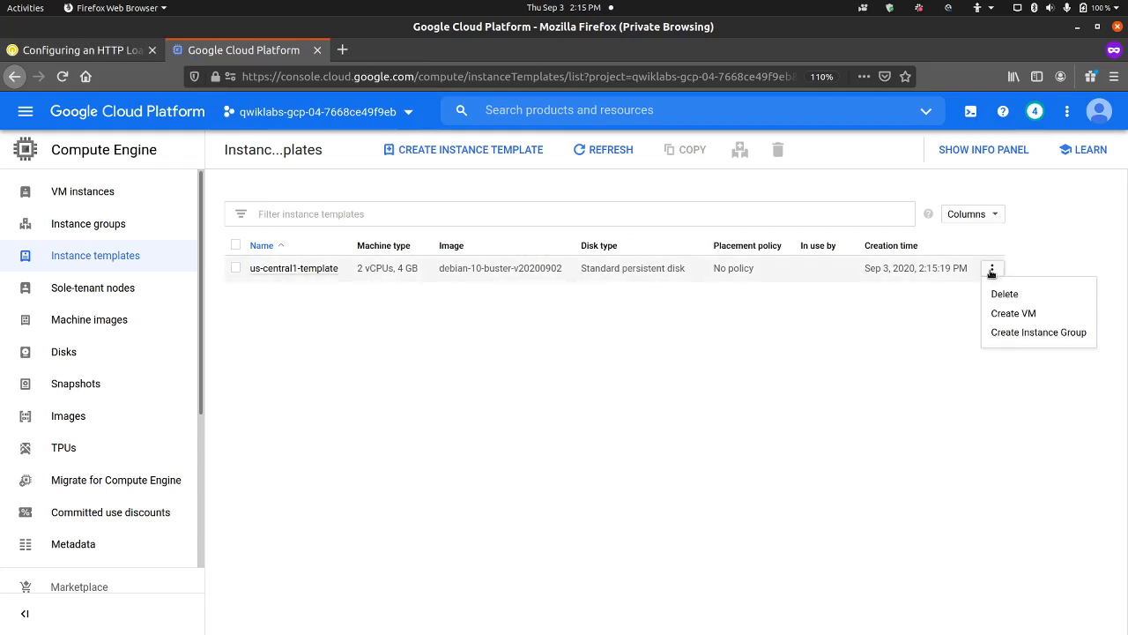
click(1000, 334)
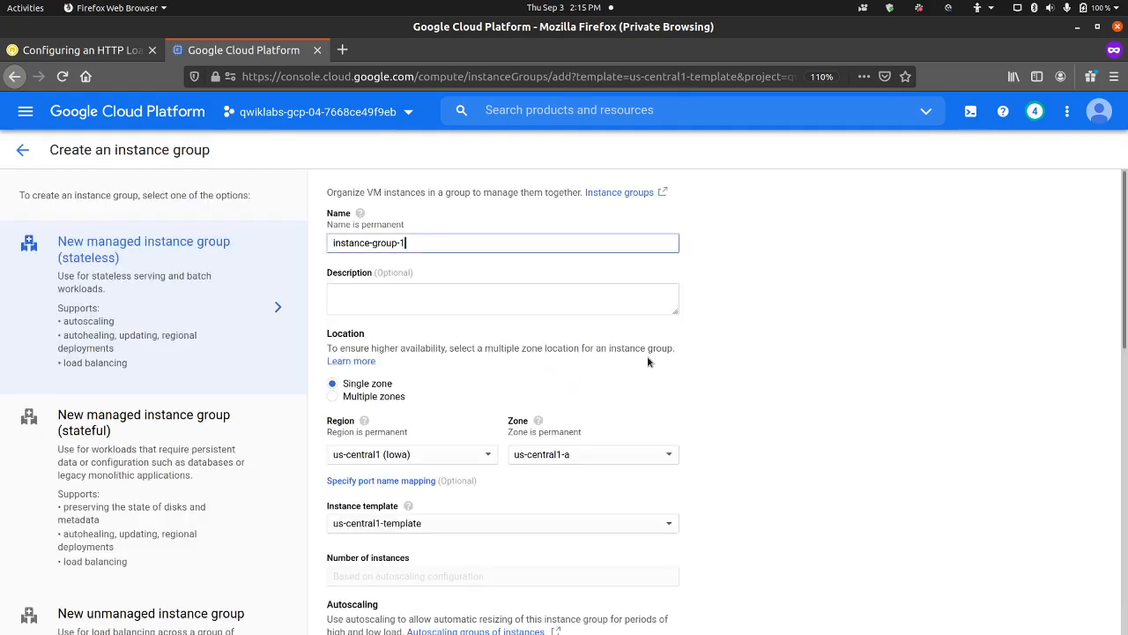
Read the lab page's instructions for copying the template as europe-west1-template and creating the managed instance groups.
click(123, 54)
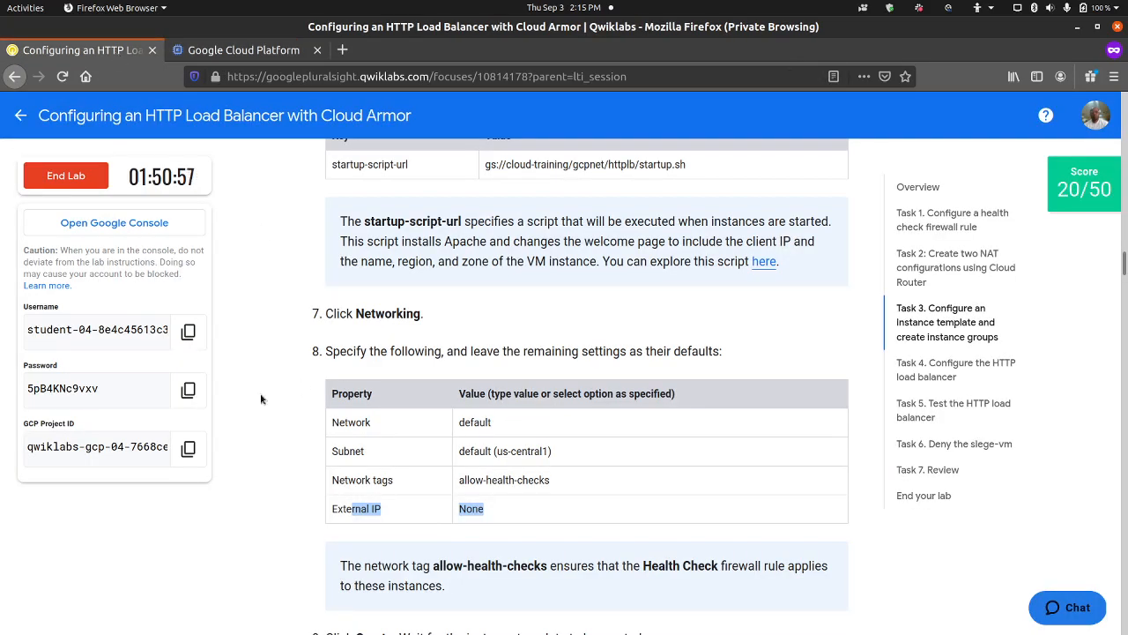
scroll(267, 394, down, 3)
scroll(269, 390, down, 1)
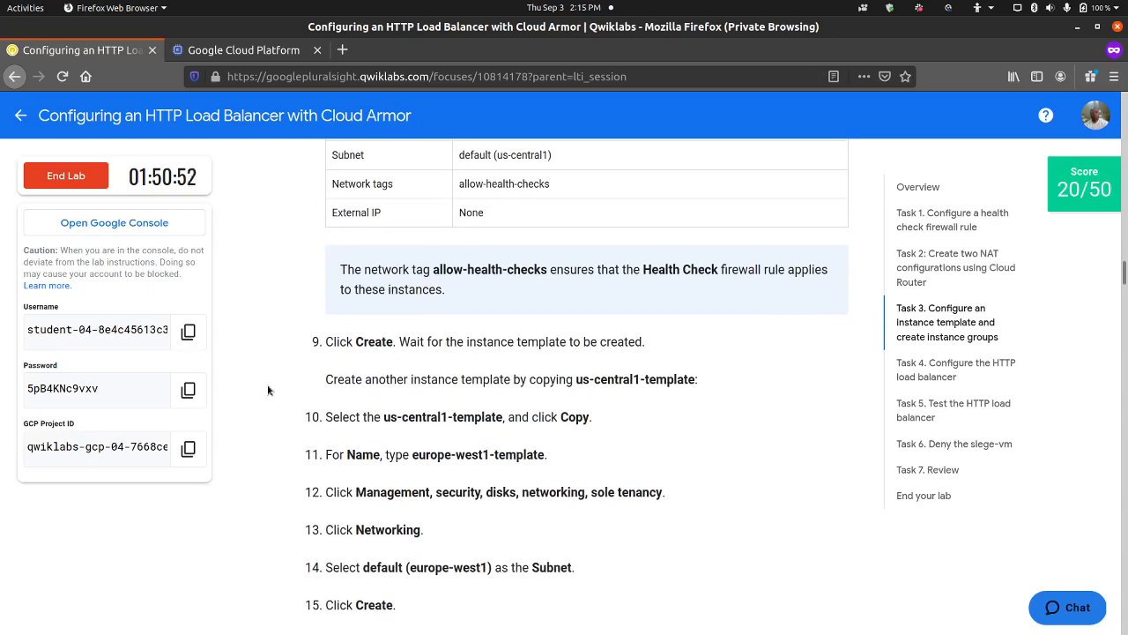
scroll(268, 390, down, 2)
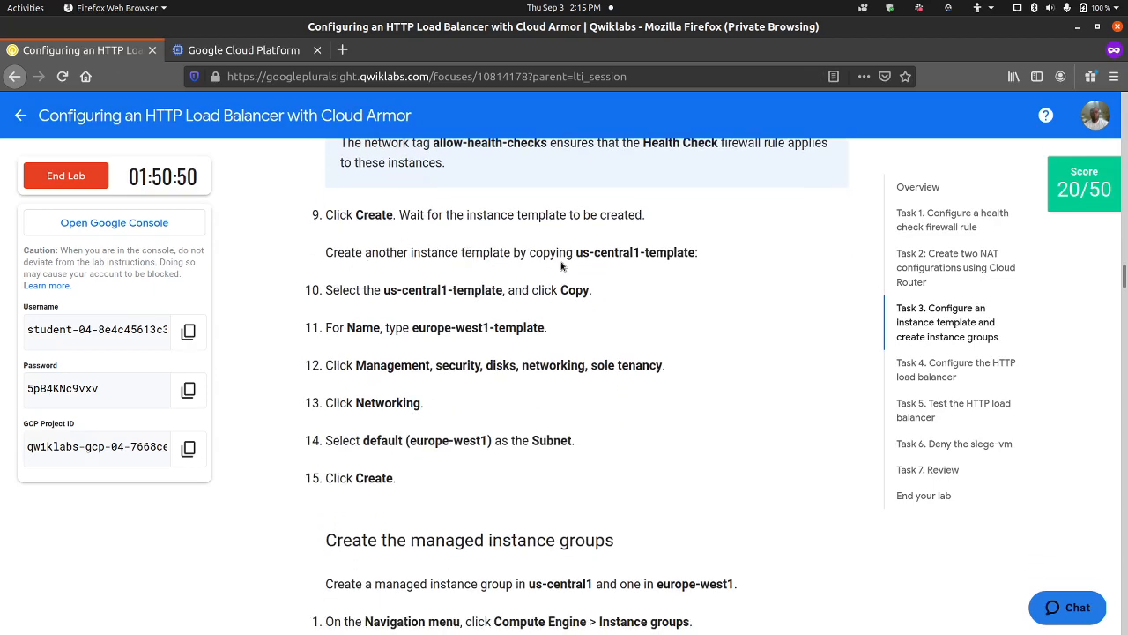
scroll(326, 338, down, 2)
scroll(312, 343, up, 3)
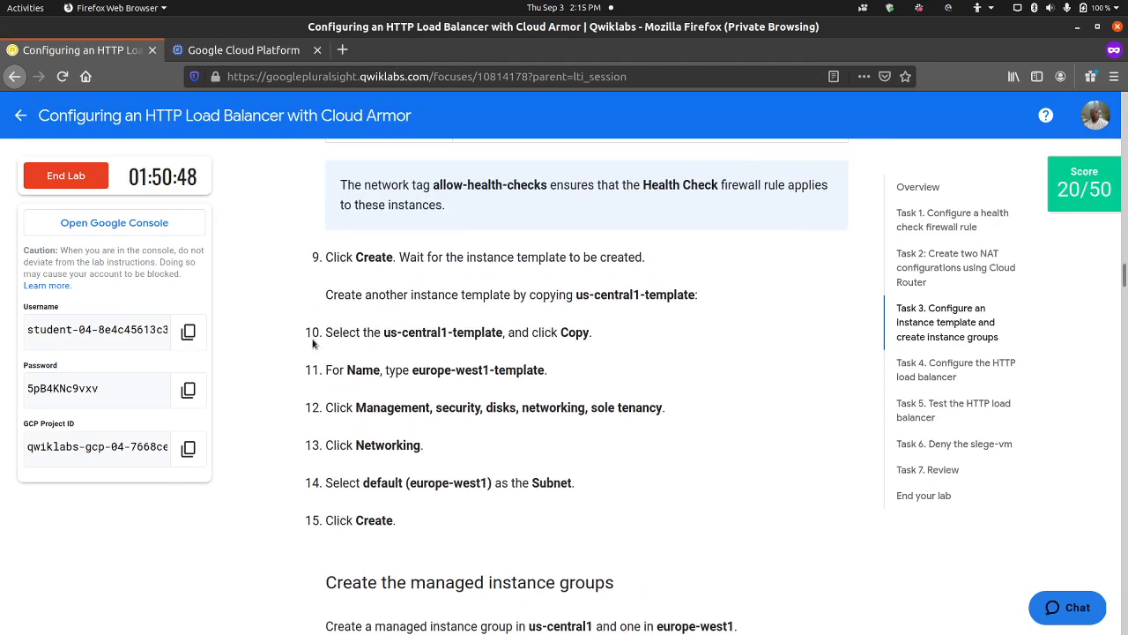
scroll(304, 335, down, 2)
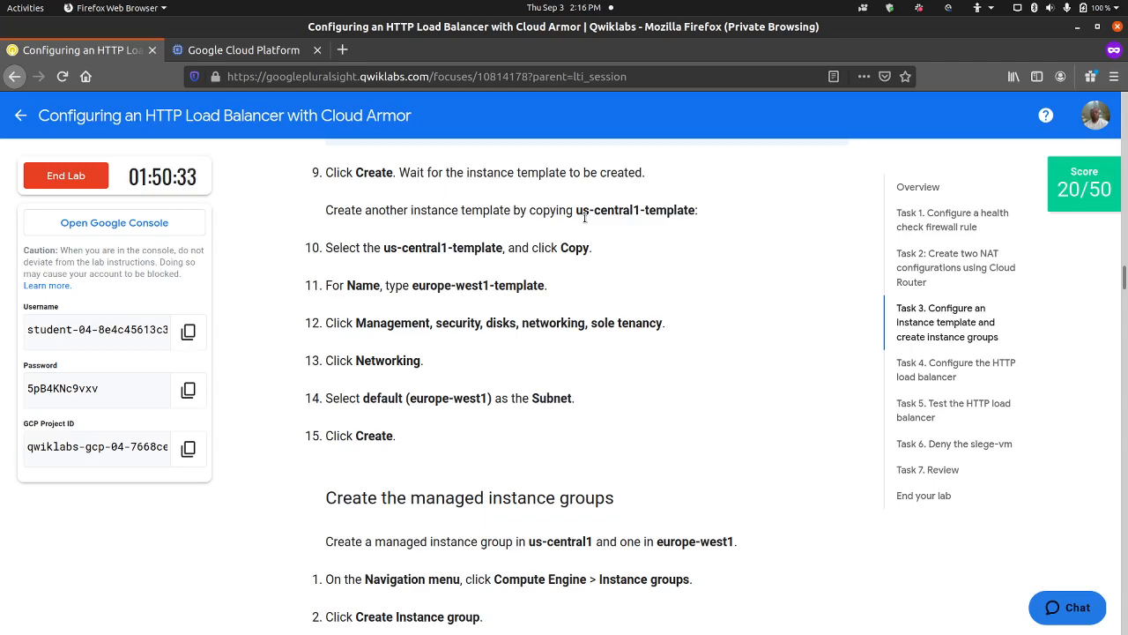
scroll(584, 216, down, 4)
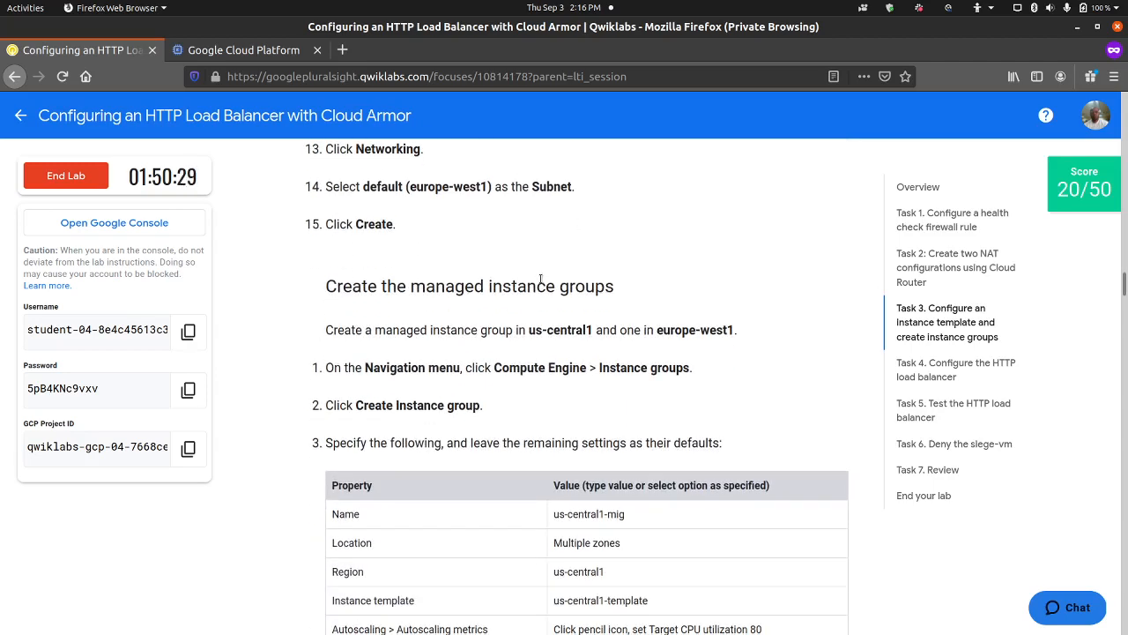
Copy the first managed instance group's name from the lab page and name the new group us-central1-mig.
scroll(529, 273, down, 3)
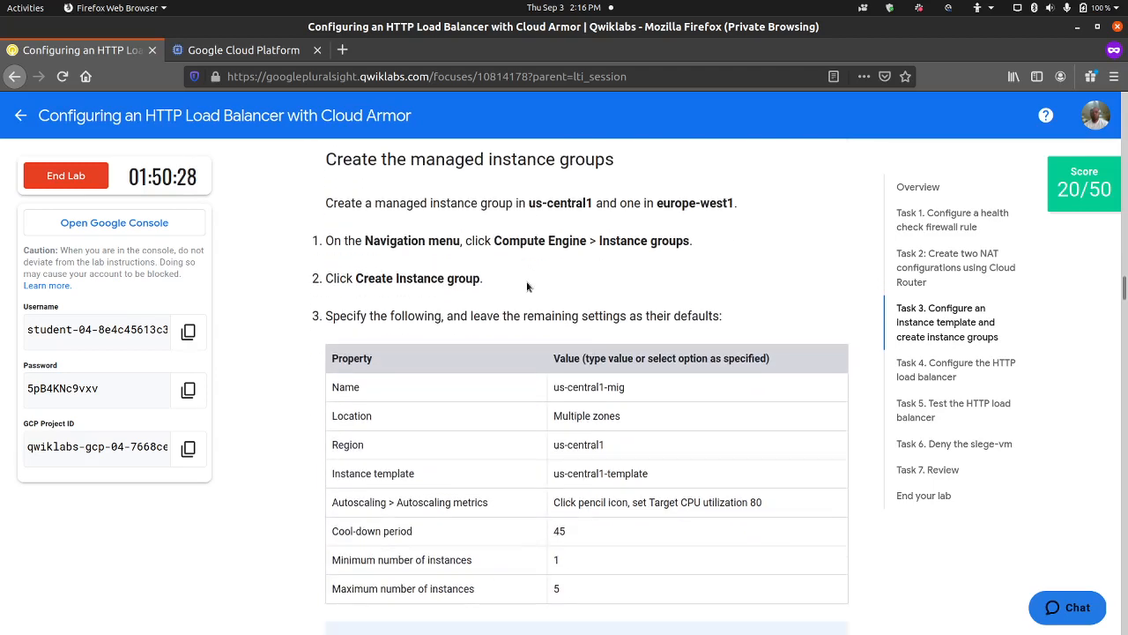
triple_click(607, 390)
right_click(607, 390)
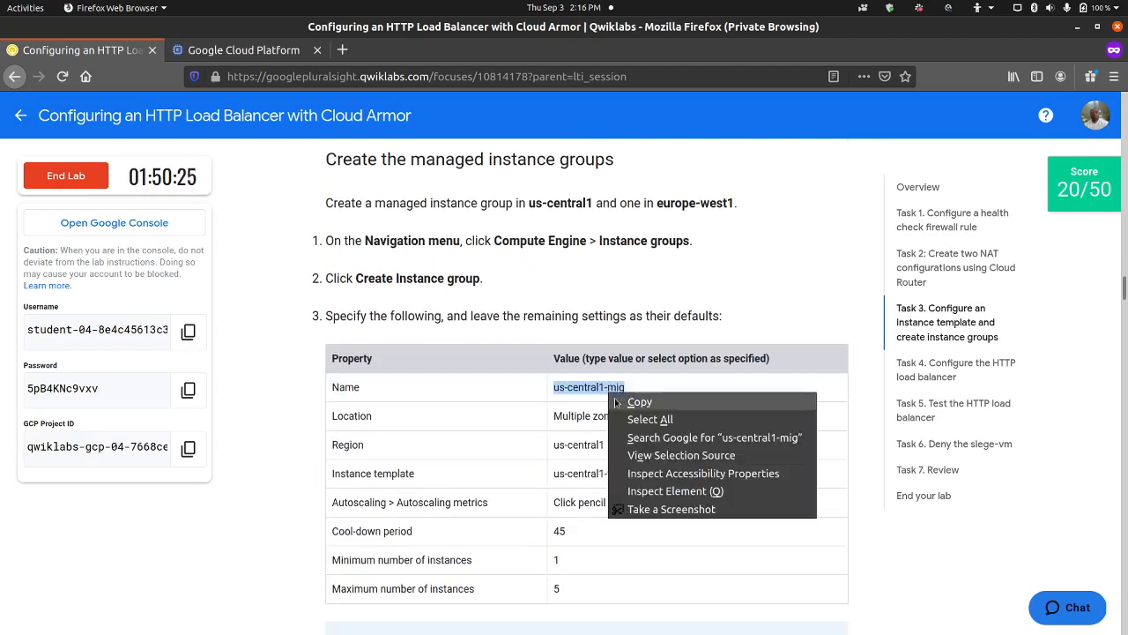
click(620, 398)
click(251, 50)
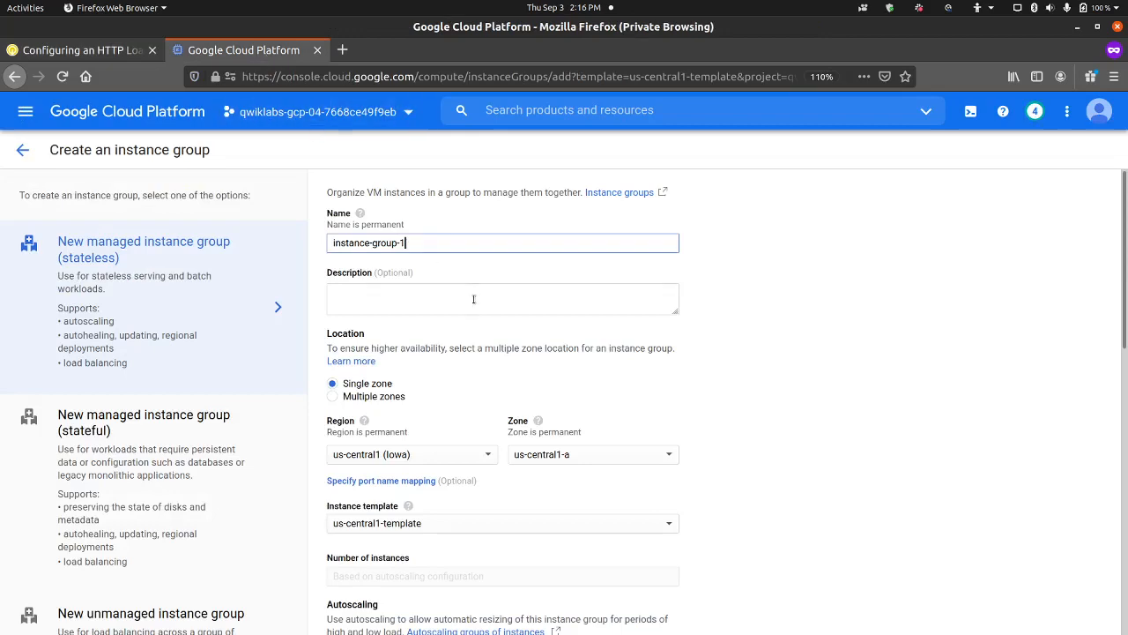
key(ctrl+a)
key(ctrl+v)
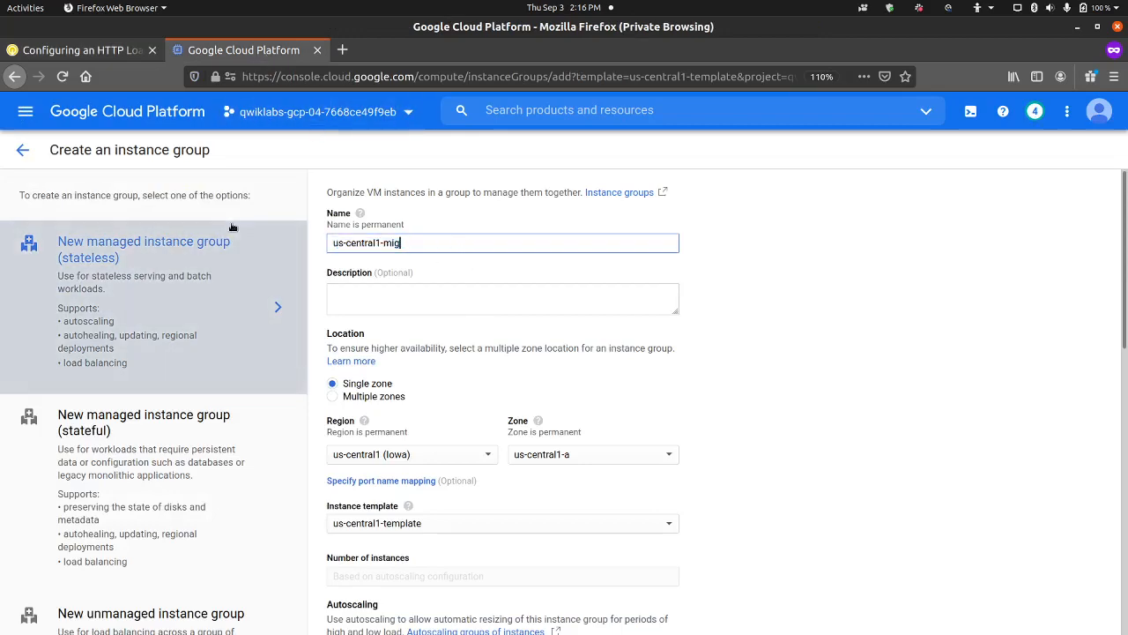
Check the location requirement on the lab page and set the us-central1-mig group's location to Multiple zones.
click(119, 53)
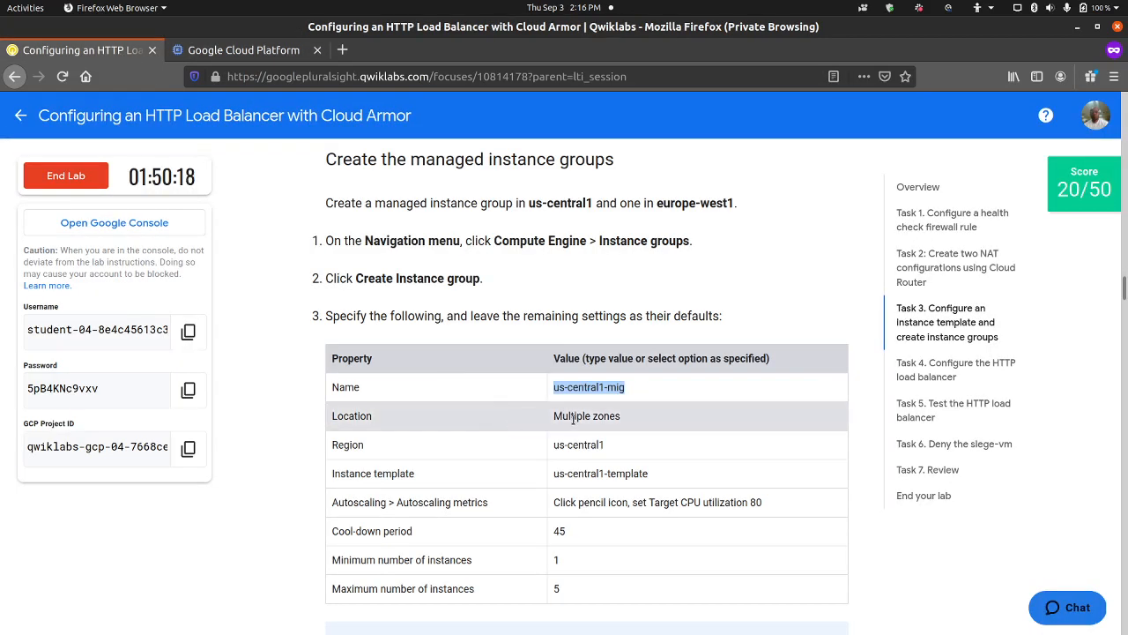
click(249, 50)
click(391, 397)
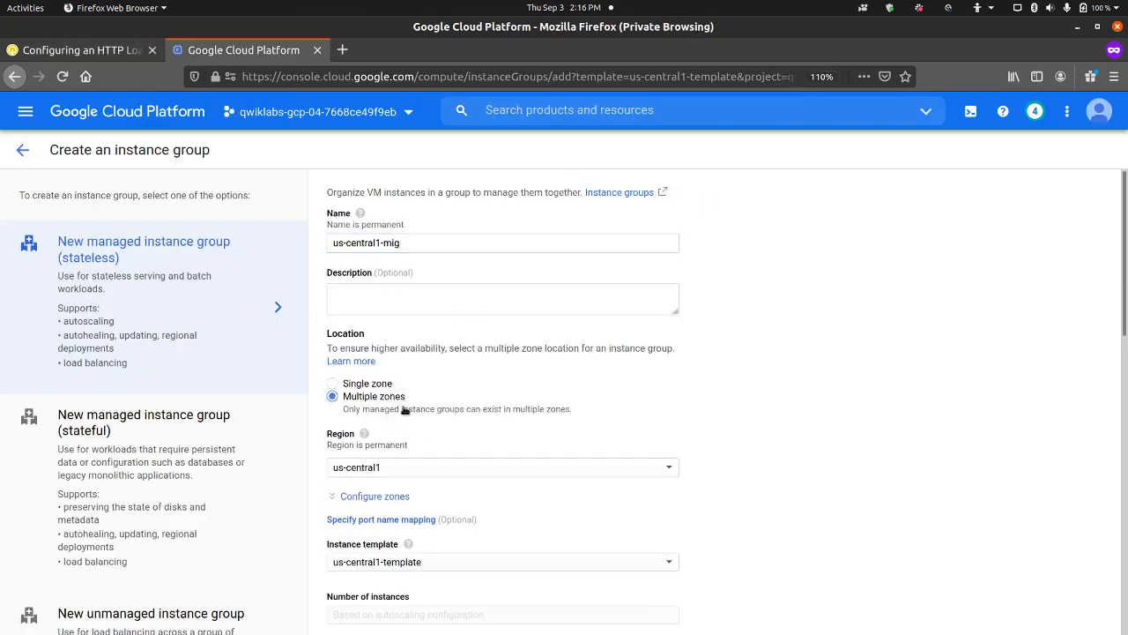
scroll(406, 467, down, 3)
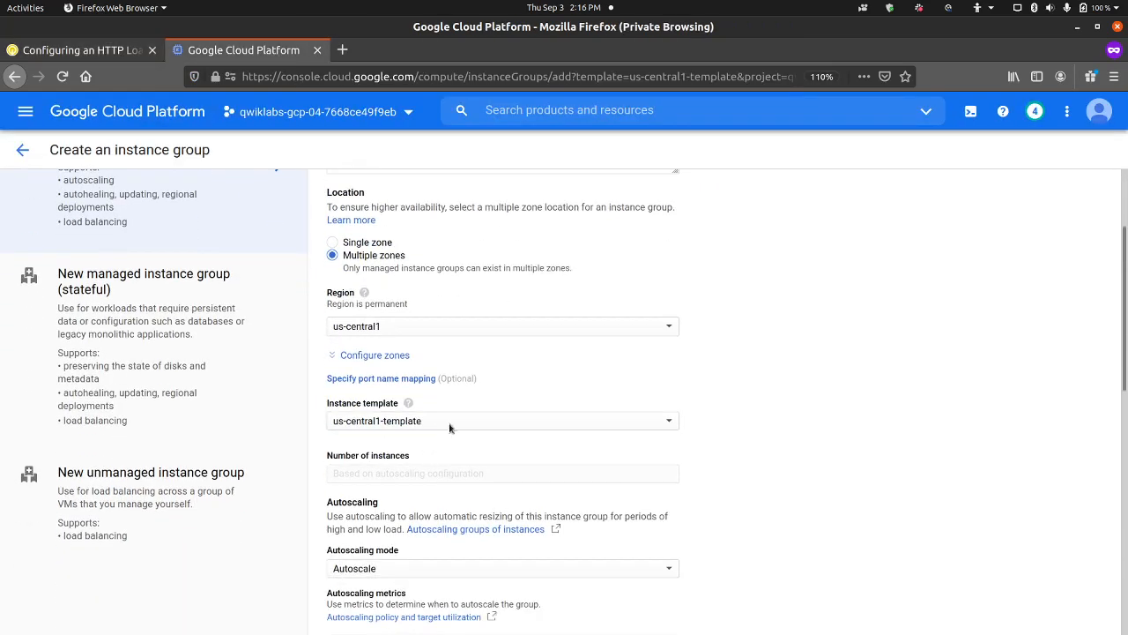
Check the region, instance template and autoscaling settings that the lab page specifies for us-central1-mig.
click(78, 50)
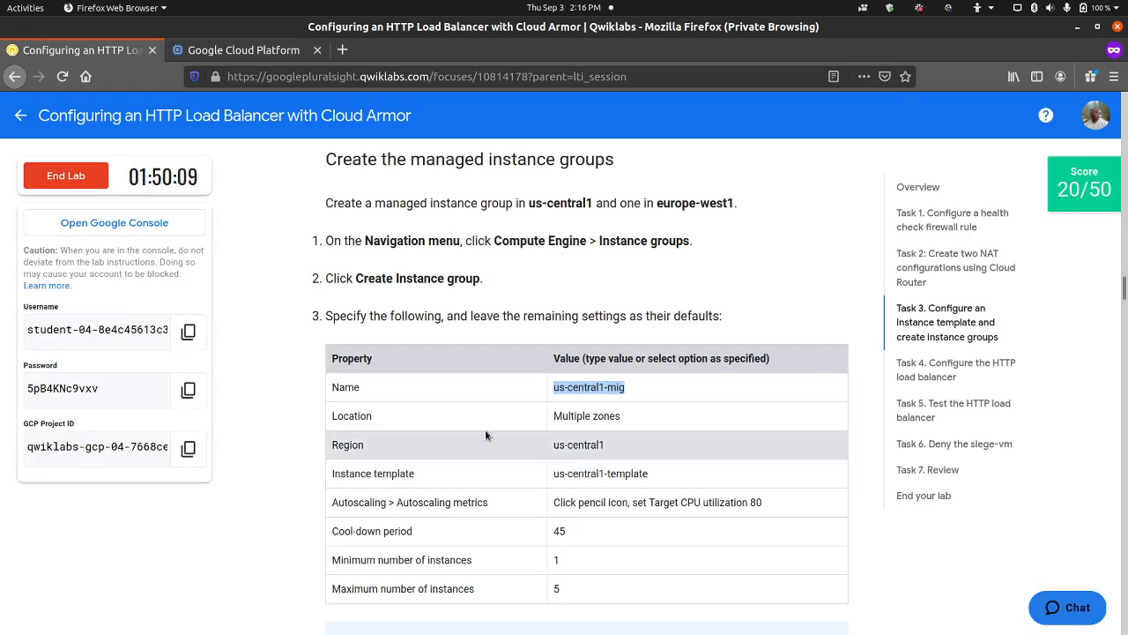
scroll(485, 434, down, 2)
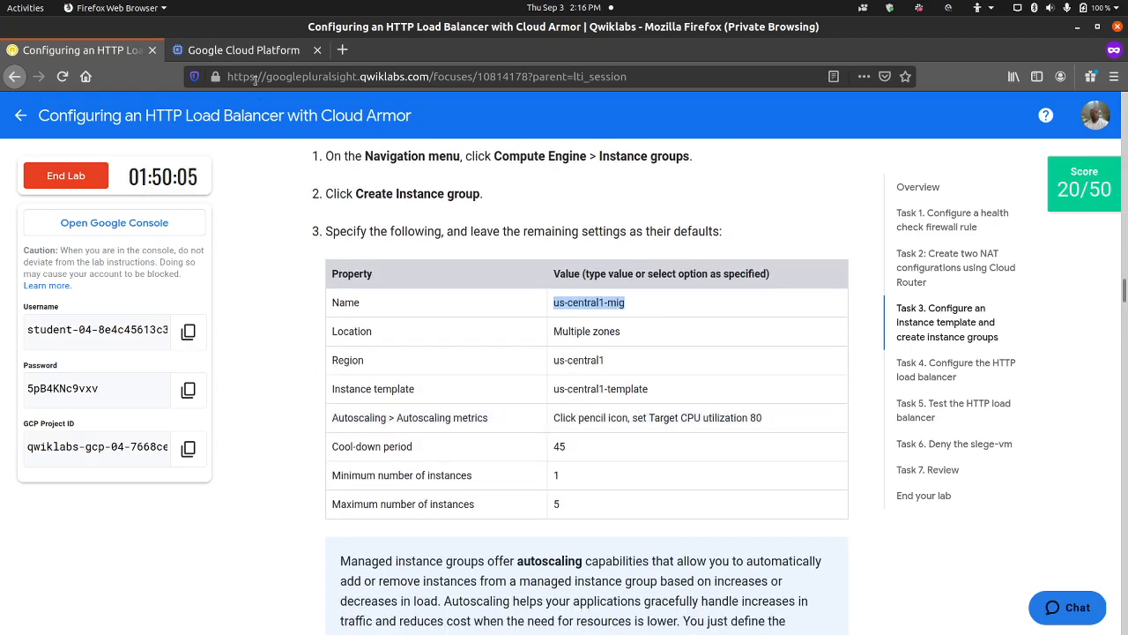
click(251, 50)
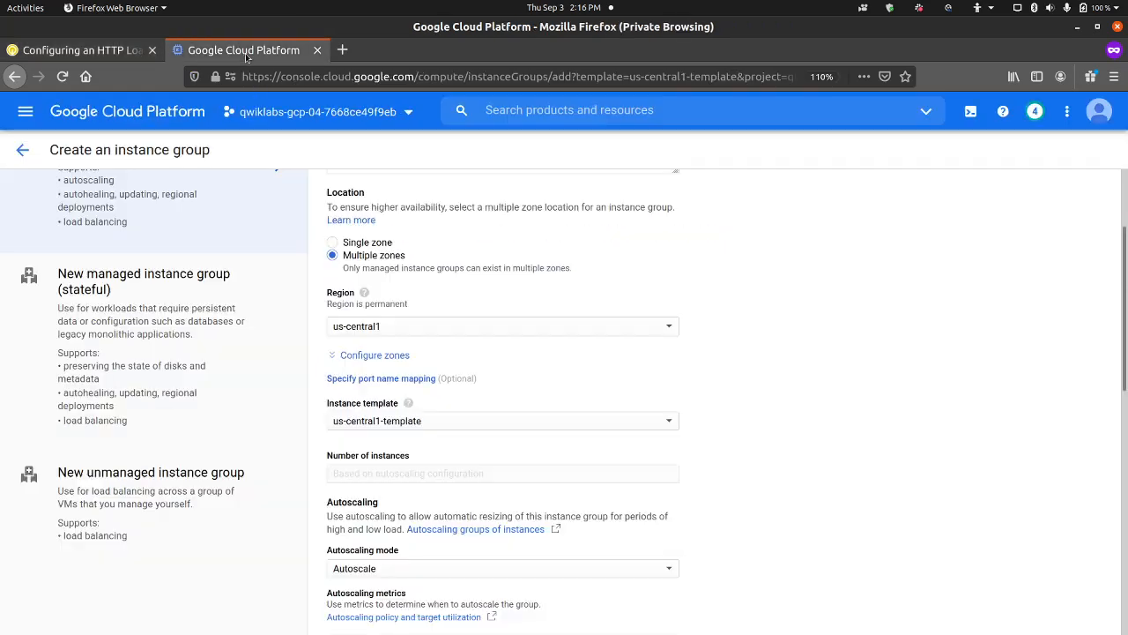
click(25, 111)
scroll(108, 523, down, 2)
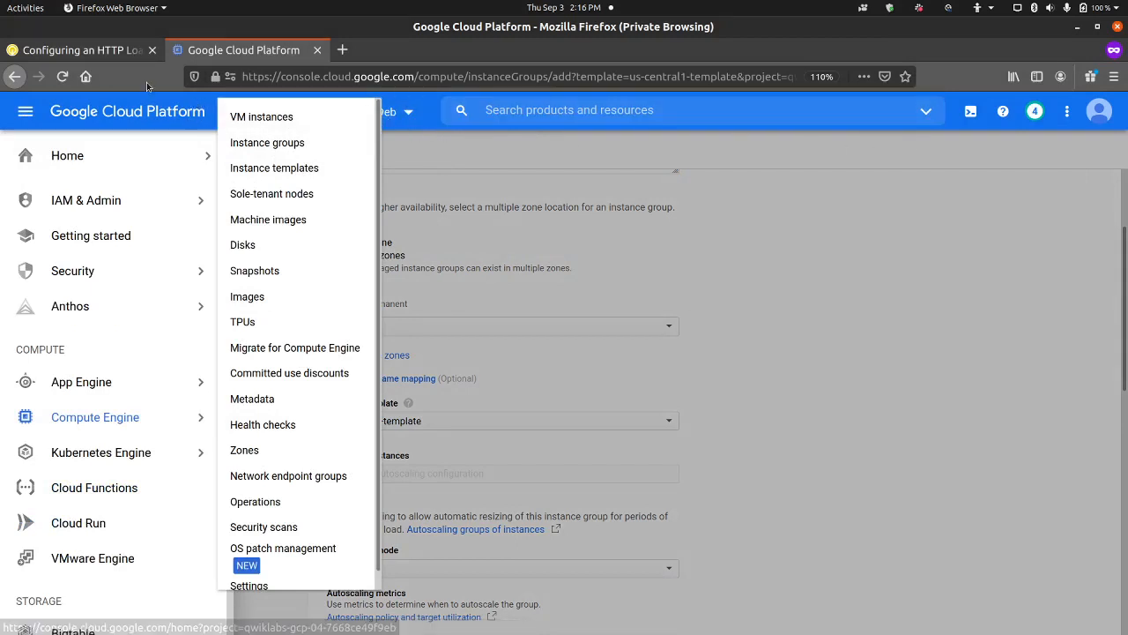
click(701, 283)
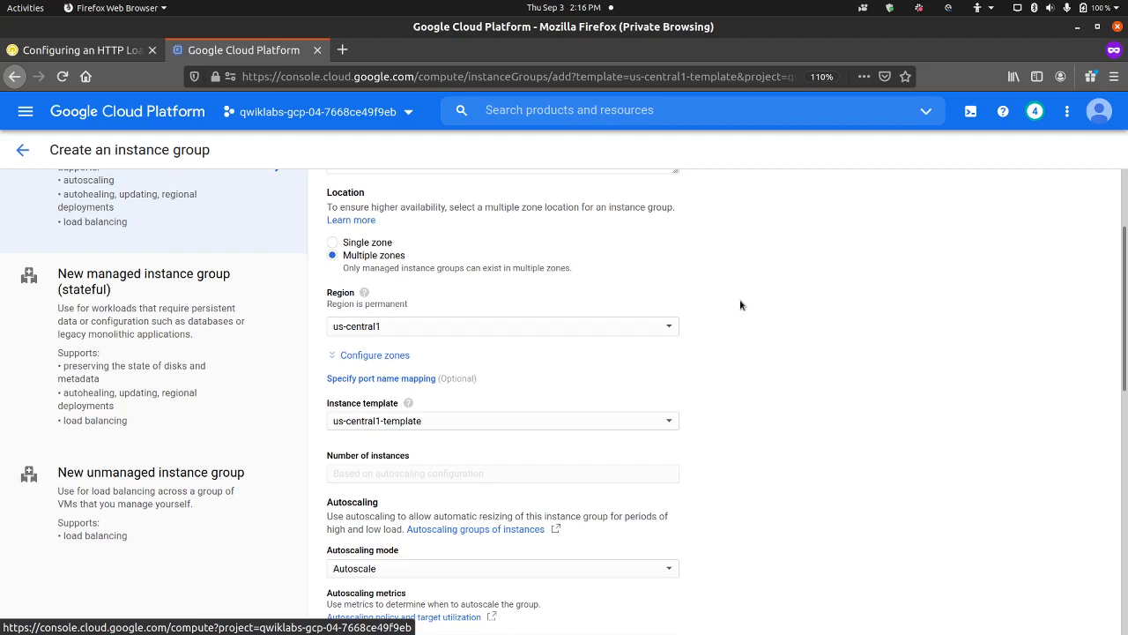
Edit the group's CPU utilization autoscaling metric and set the target CPU utilization to 80%.
scroll(495, 352, down, 5)
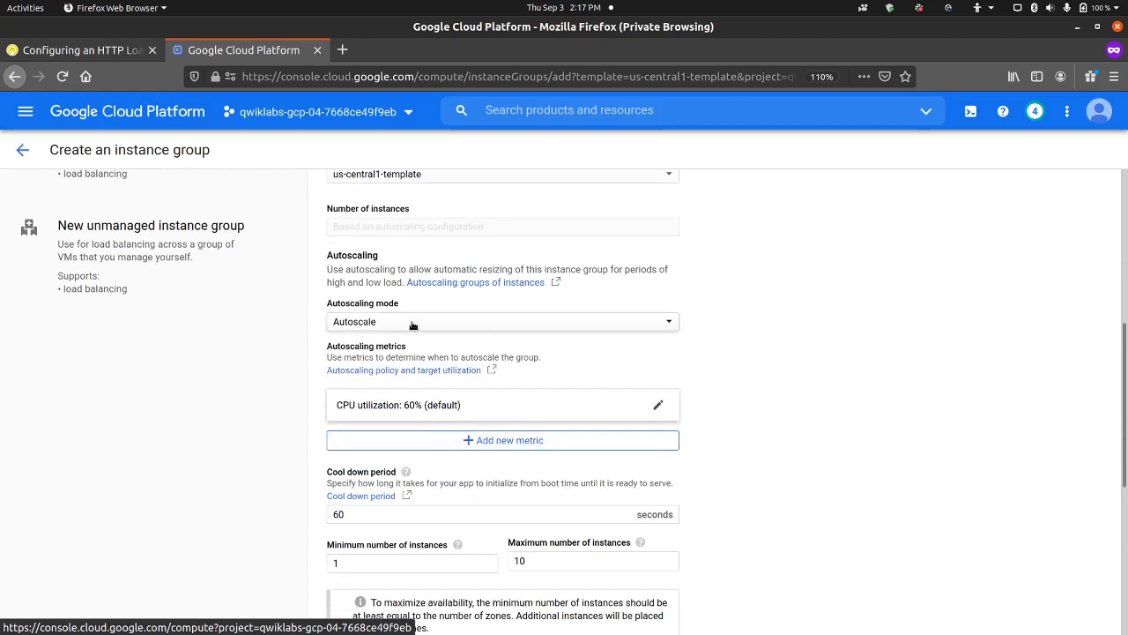
scroll(412, 324, down, 1)
click(415, 330)
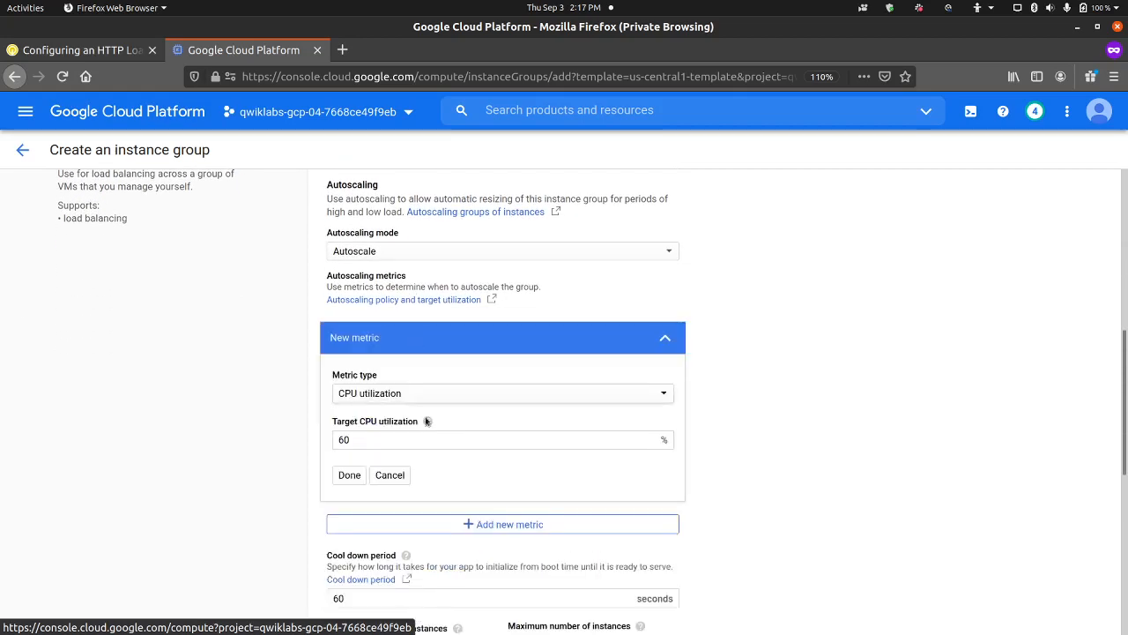
click(394, 438)
drag(394, 438, 293, 437)
text(80)
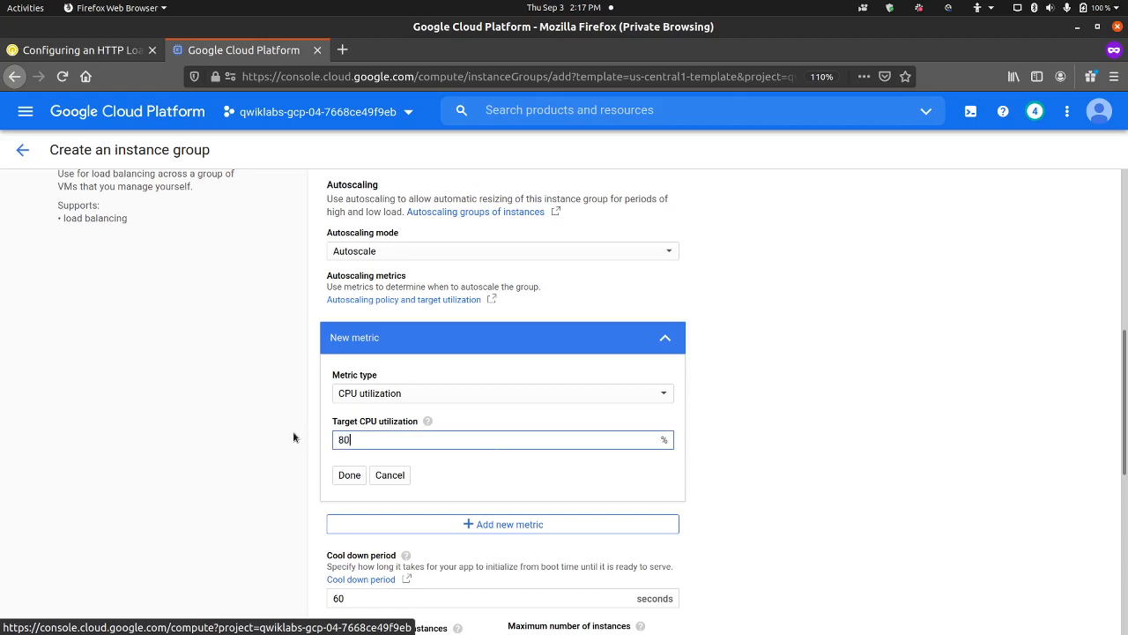
click(351, 482)
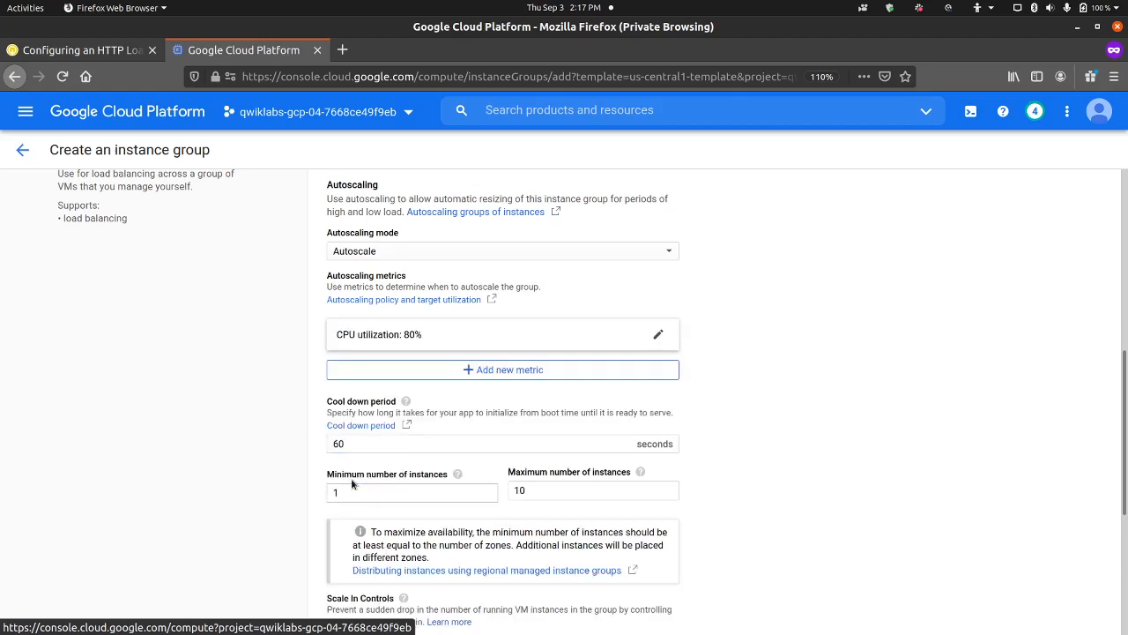
Set the group's maximum number of instances to 5 and the cool down period to 42 seconds.
drag(541, 493, 475, 491)
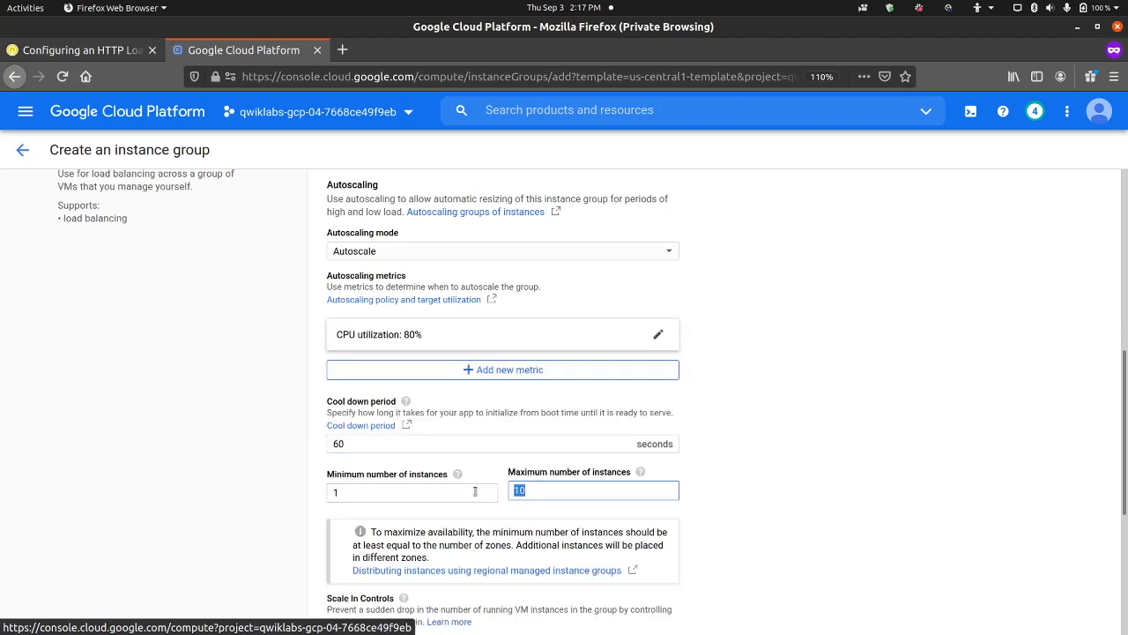
text(5)
drag(399, 446, 284, 434)
text(4)
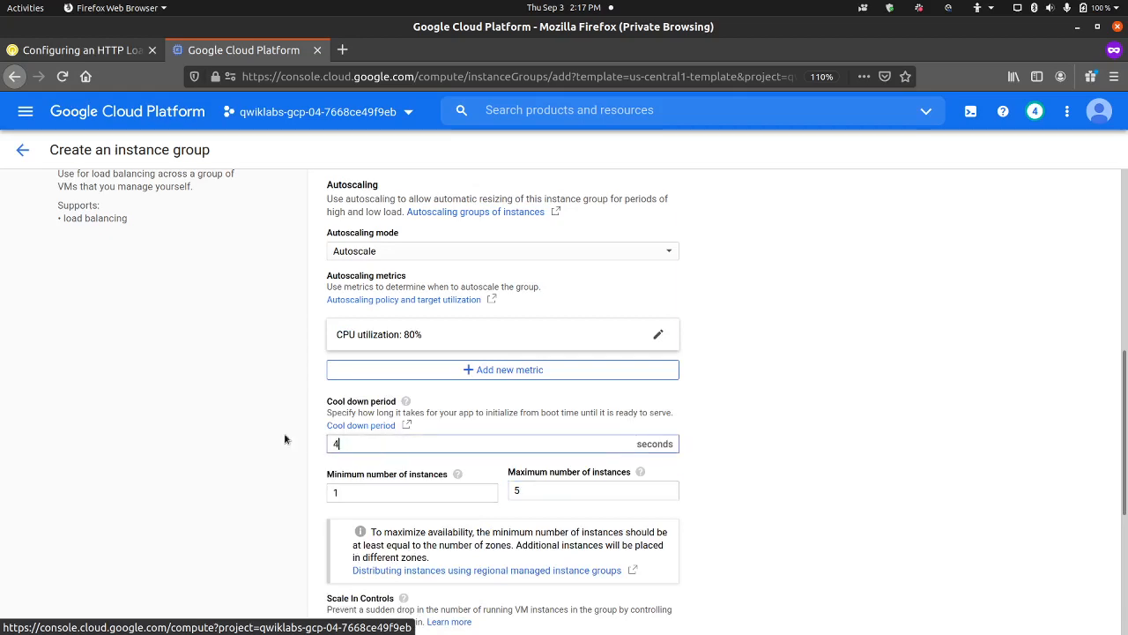
text(5)
key(BackSpace)
text(2)
scroll(773, 376, down, 5)
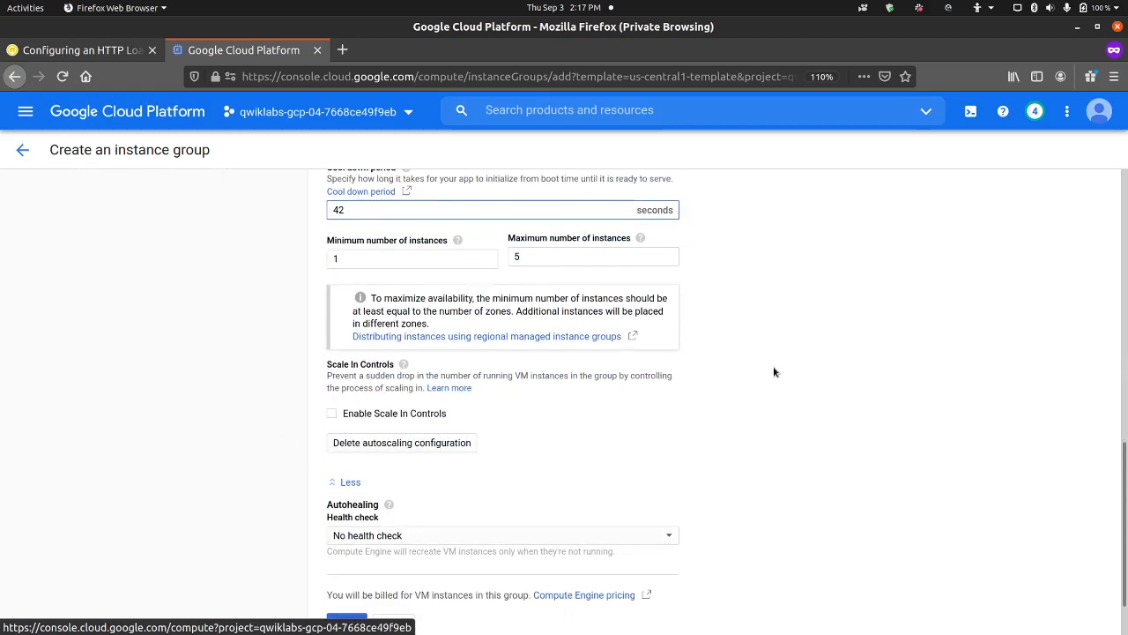
scroll(772, 365, up, 2)
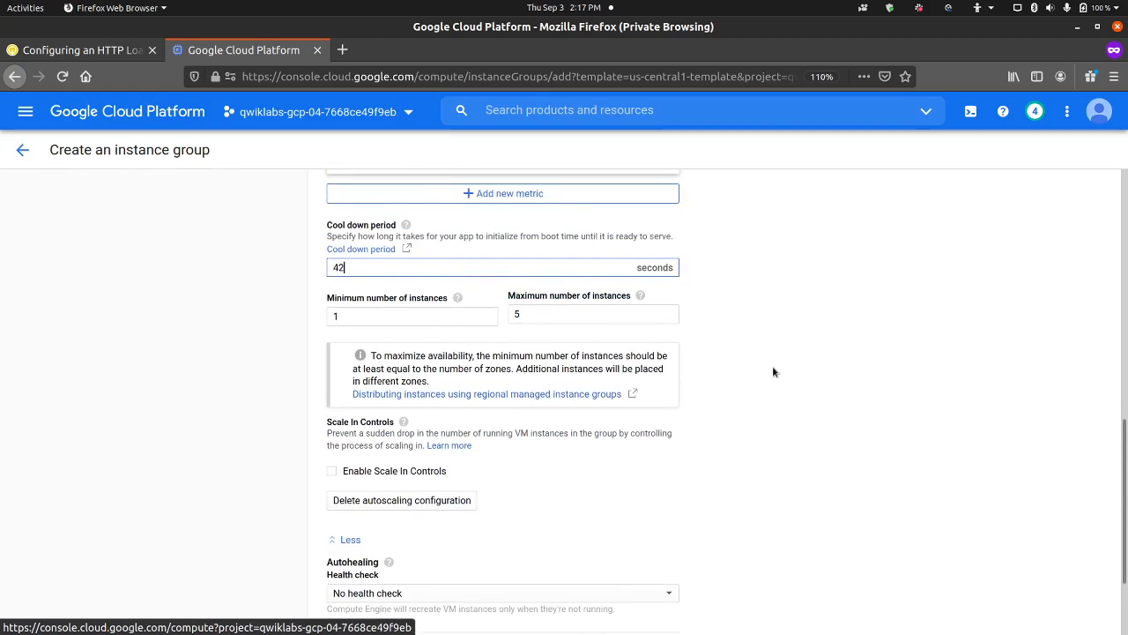
Compare the settings with the lab page's instructions and create the us-central1-mig instance group.
click(136, 52)
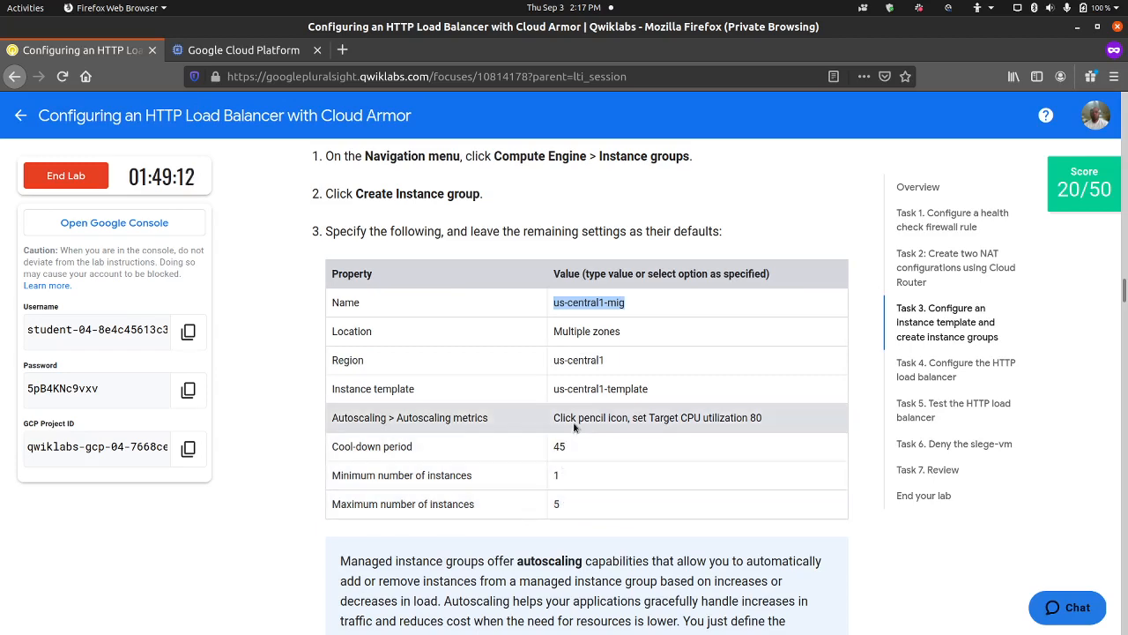
scroll(745, 420, up, 2)
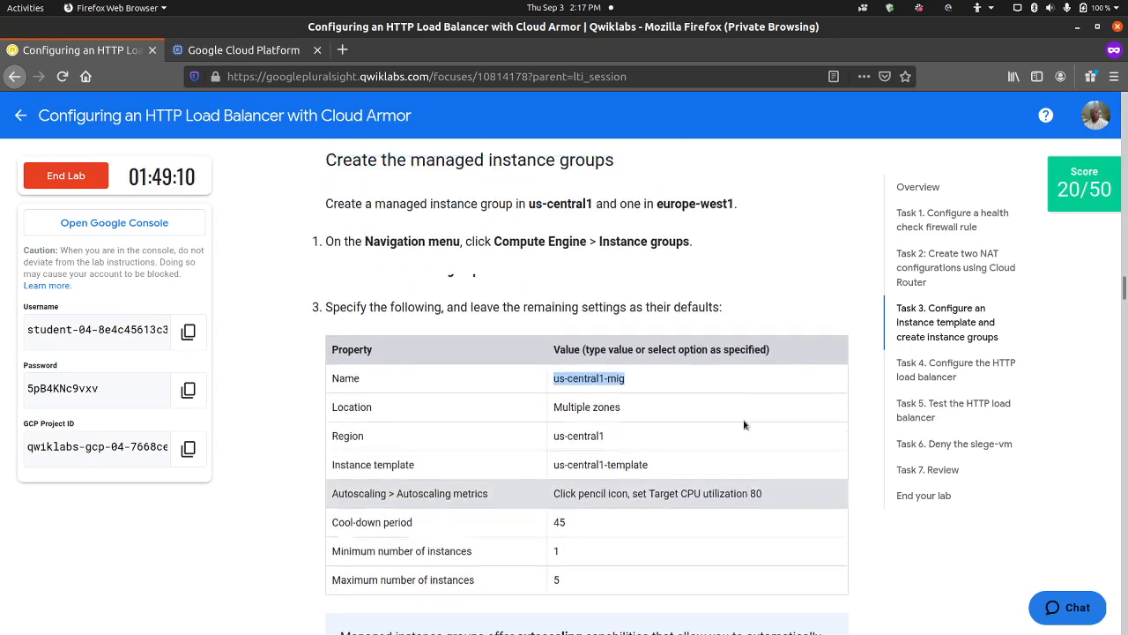
scroll(743, 415, down, 5)
scroll(743, 410, down, 2)
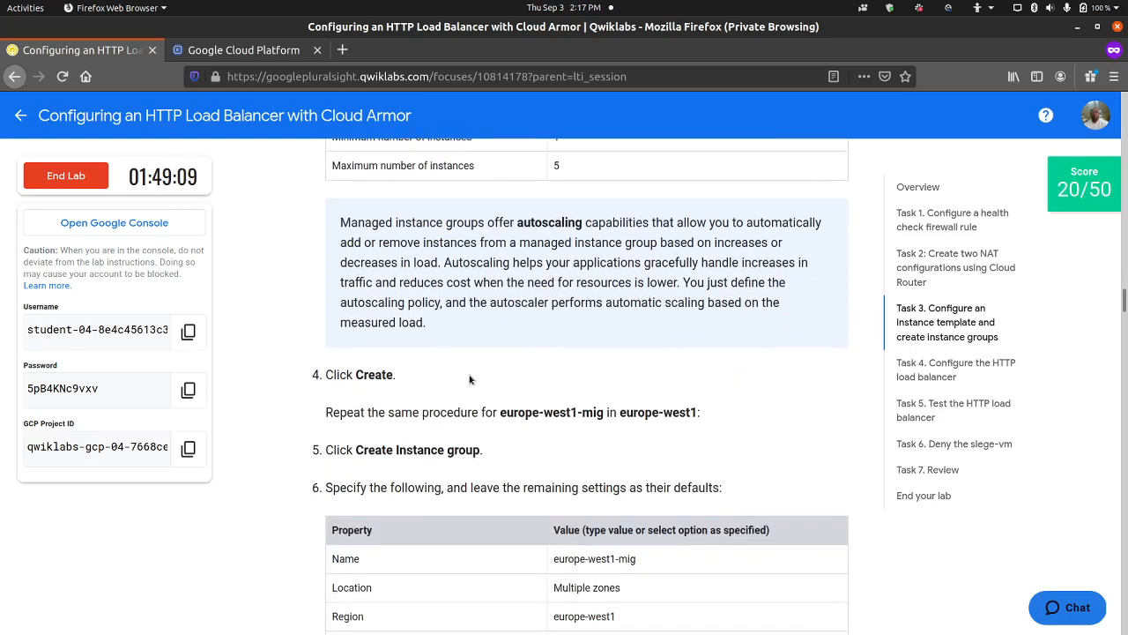
click(243, 50)
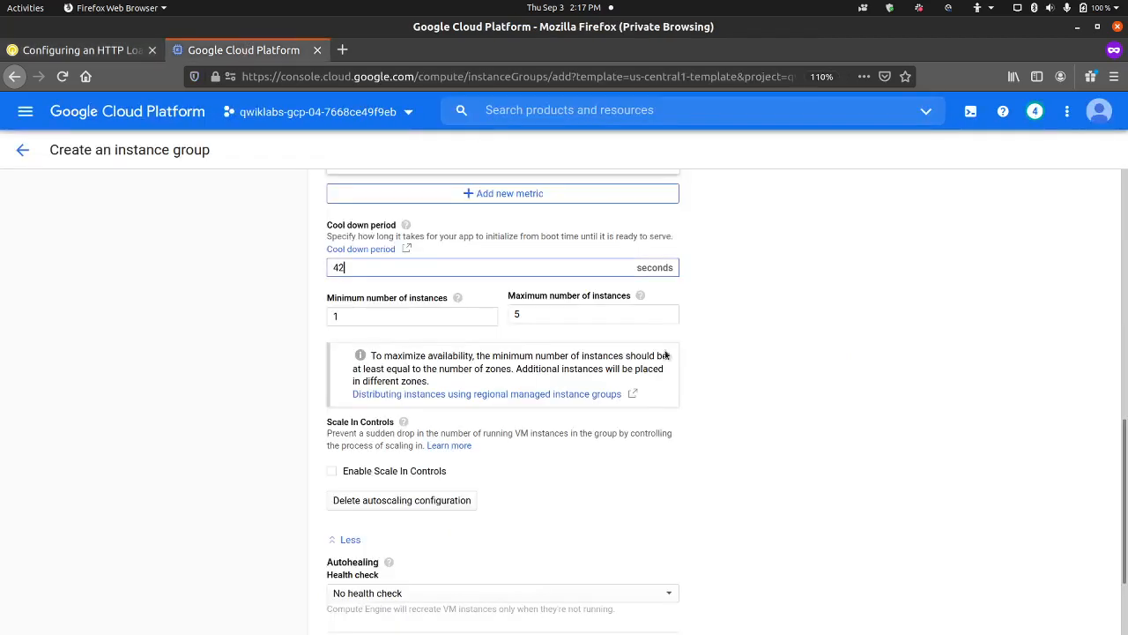
scroll(421, 498, down, 3)
click(335, 556)
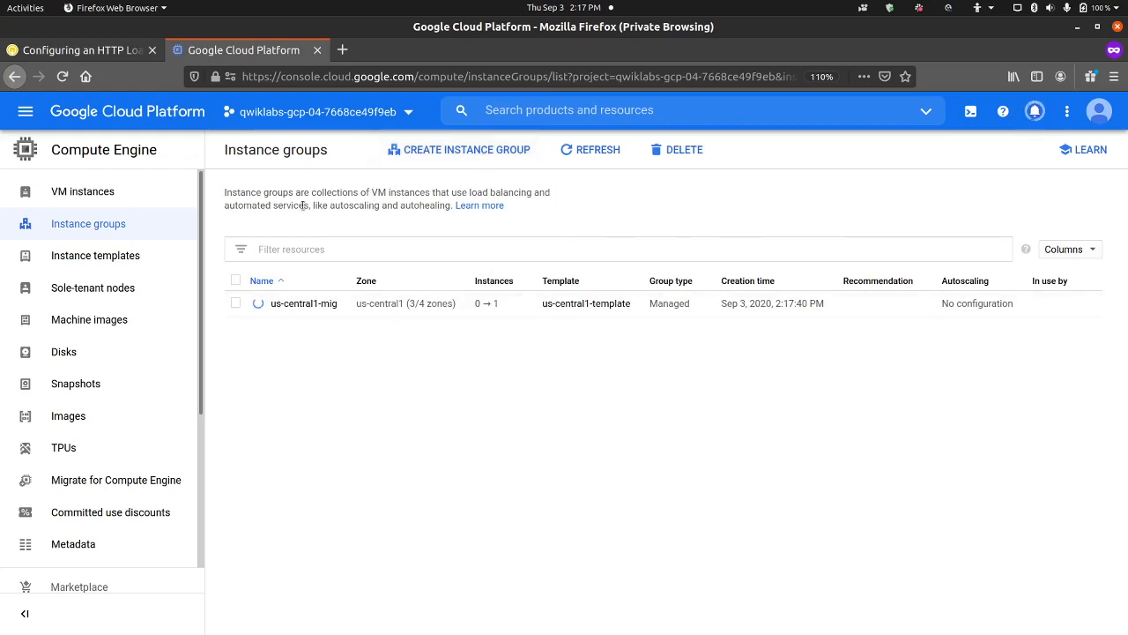
Examine the actions available for us-central1-template in the instance templates list.
click(147, 256)
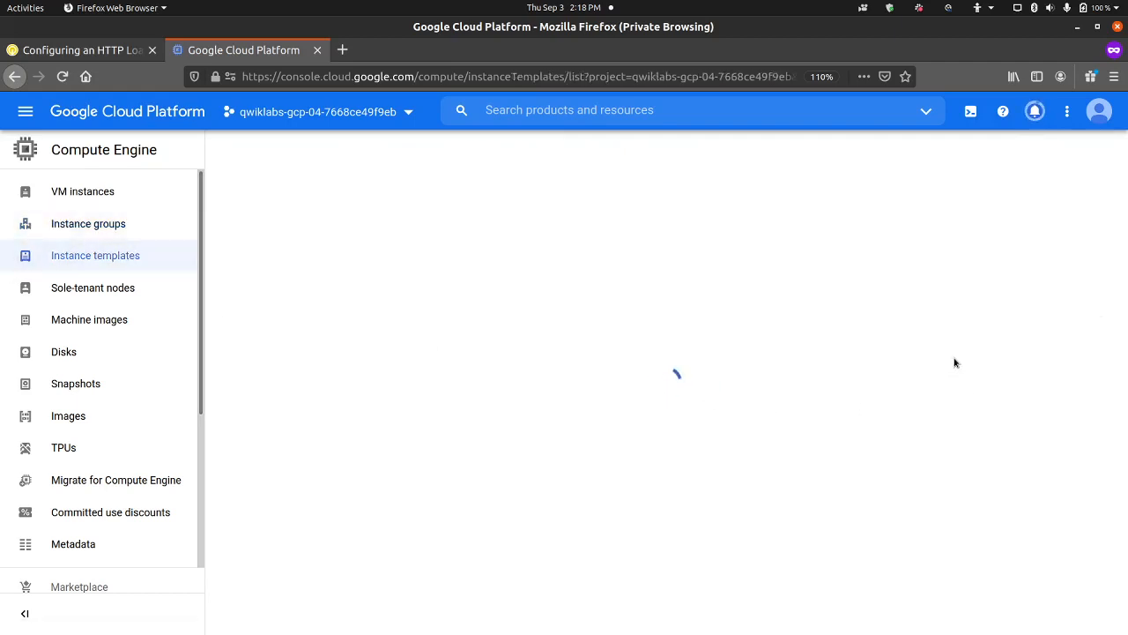
click(1016, 267)
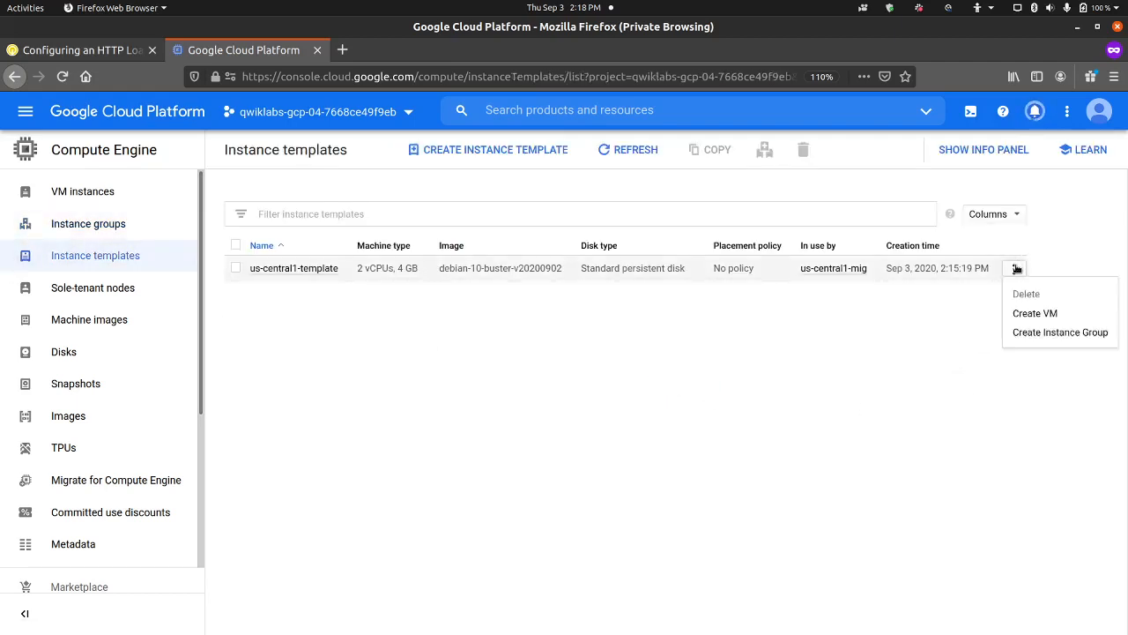
click(855, 351)
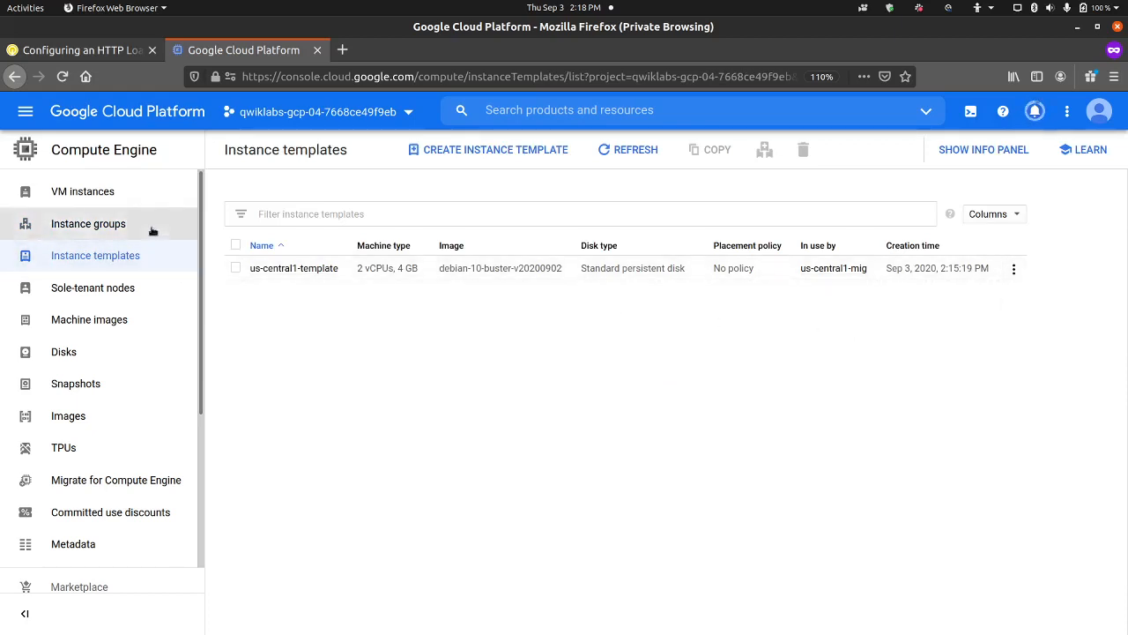
Start creating a second instance group and name it europe-west1-mig, copying the name from the lab page.
click(88, 224)
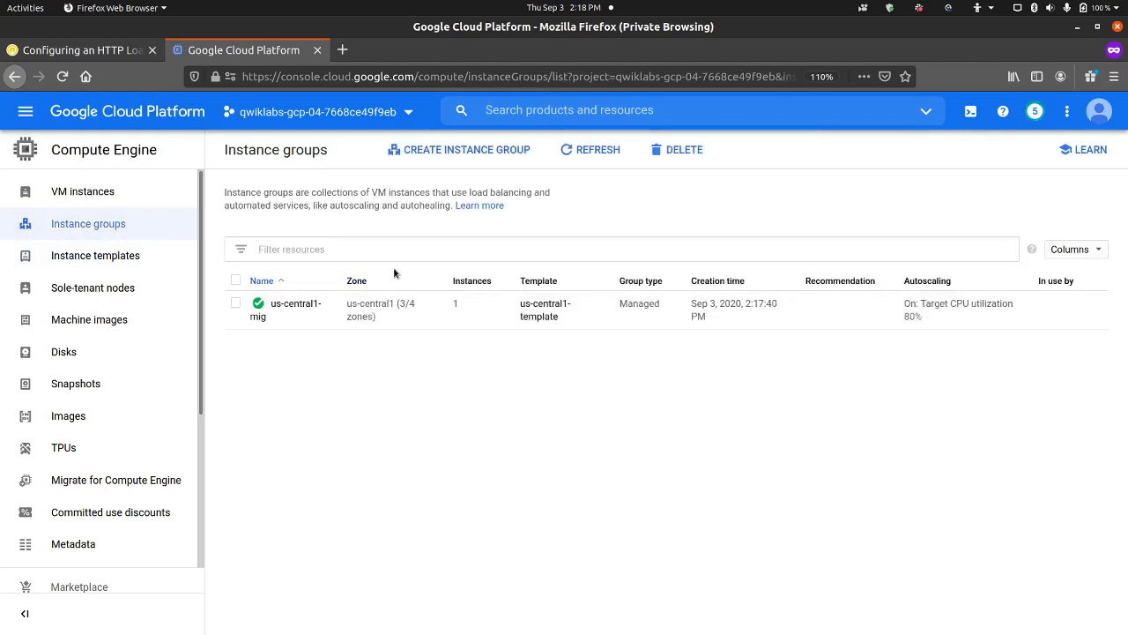
click(448, 157)
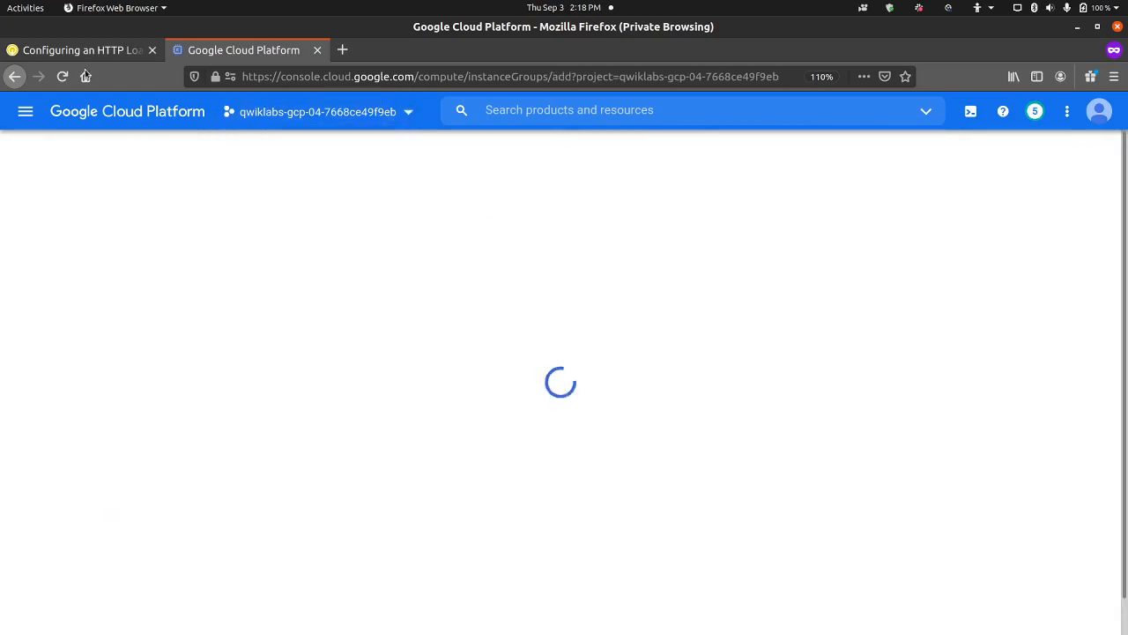
click(51, 55)
scroll(528, 368, down, 3)
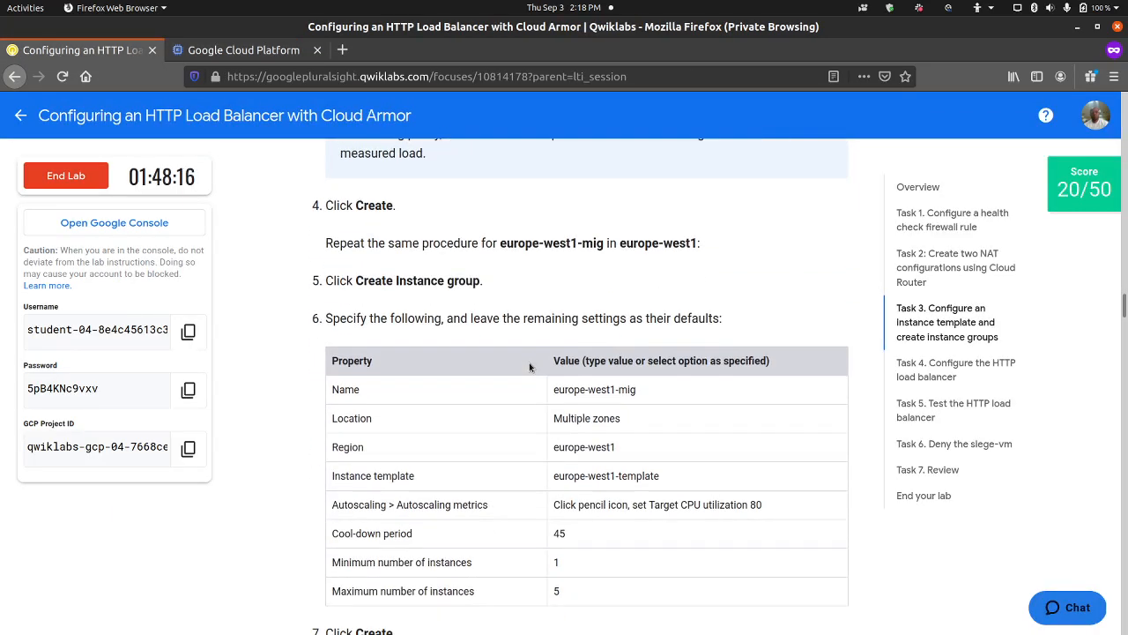
triple_click(575, 389)
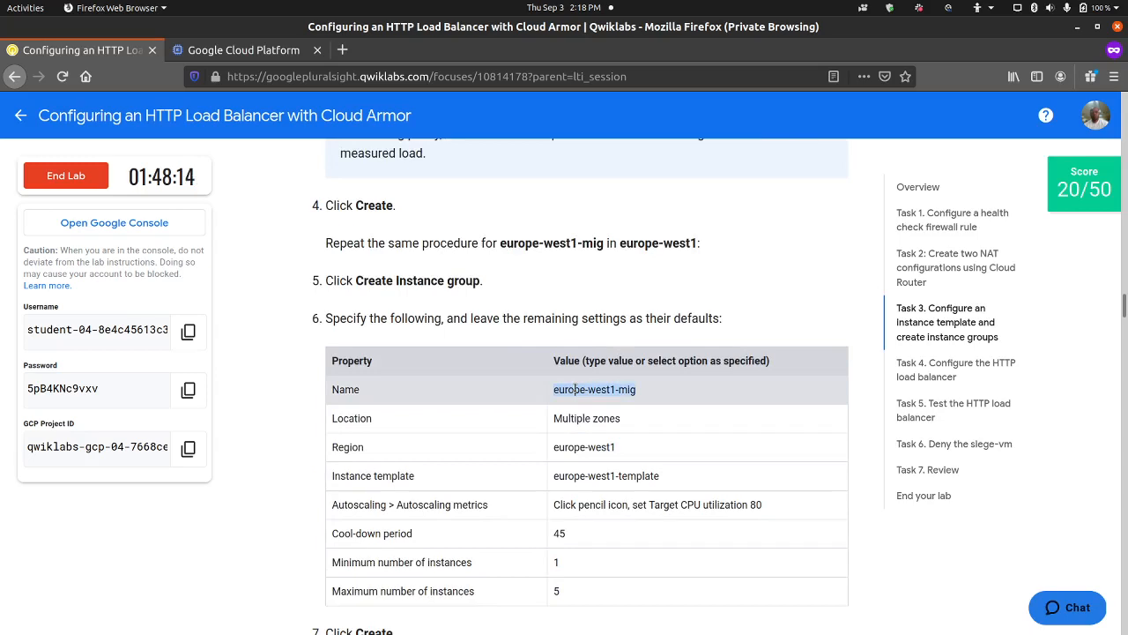
right_click(575, 388)
click(593, 394)
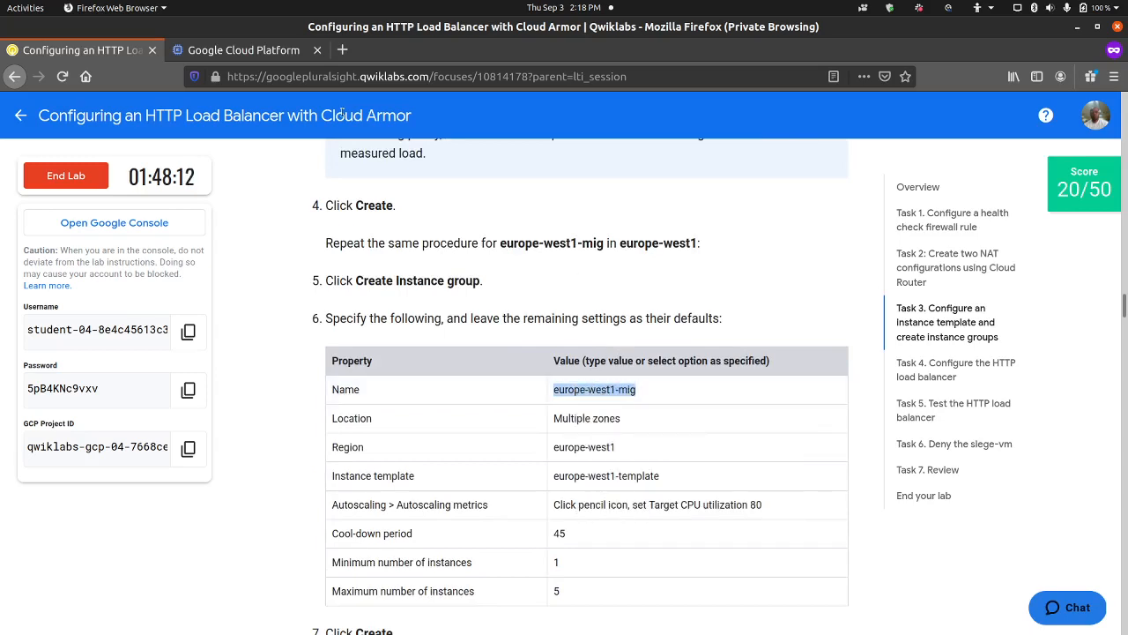
click(243, 50)
triple_click(454, 246)
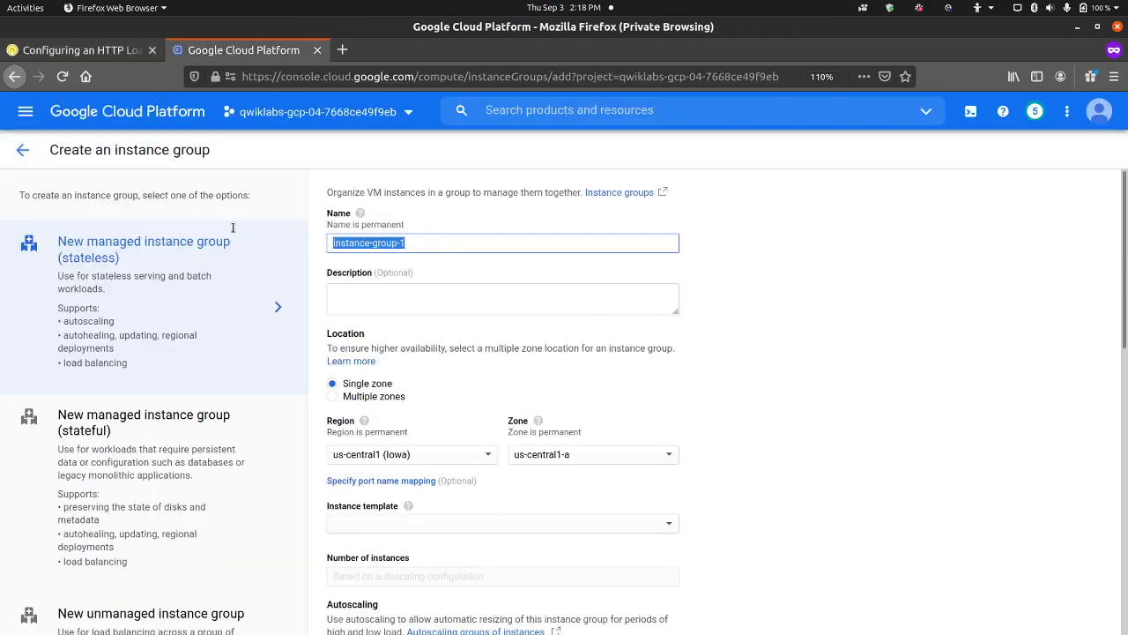
key(ctrl+v)
scroll(356, 389, down, 2)
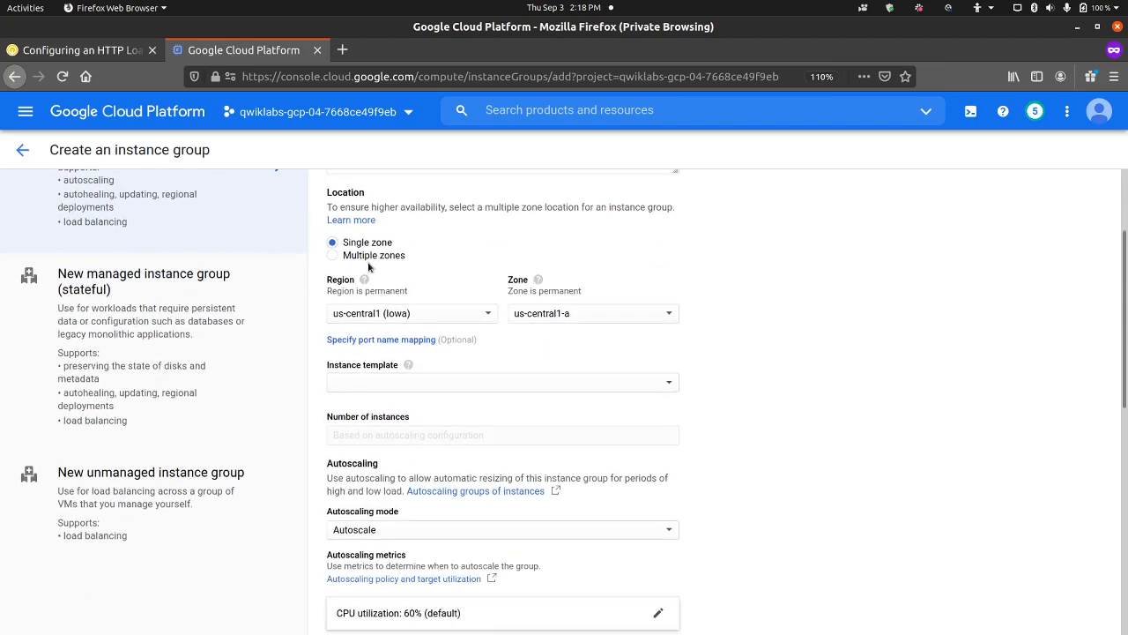
Make europe-west1-mig a multiple-zone group in the europe-west1 region.
click(340, 255)
click(397, 327)
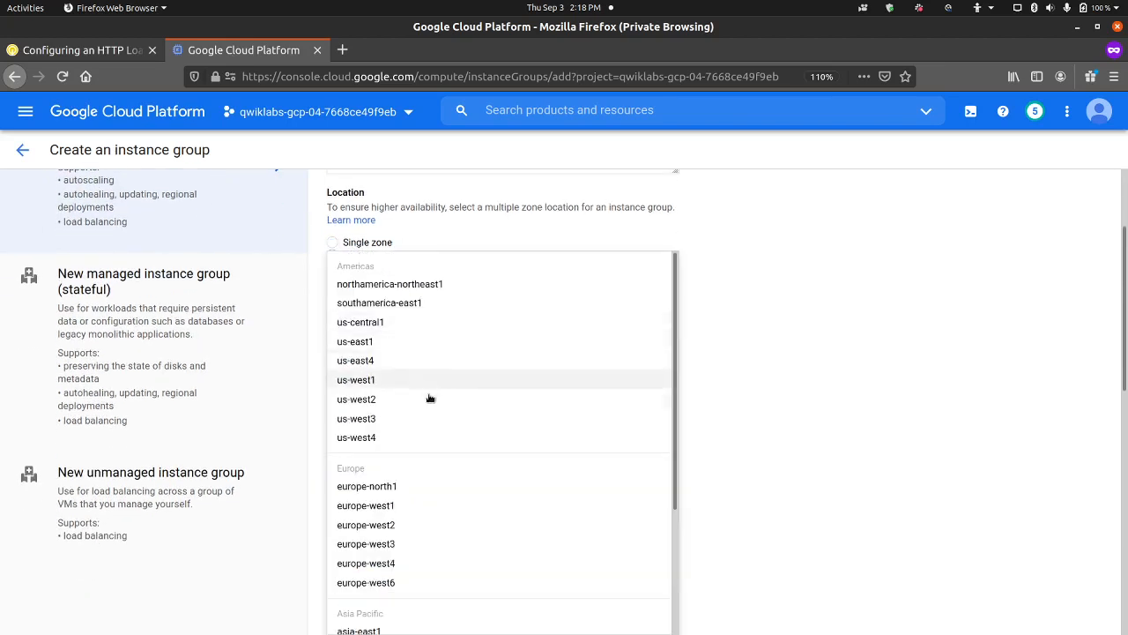
click(395, 506)
scroll(410, 423, down, 2)
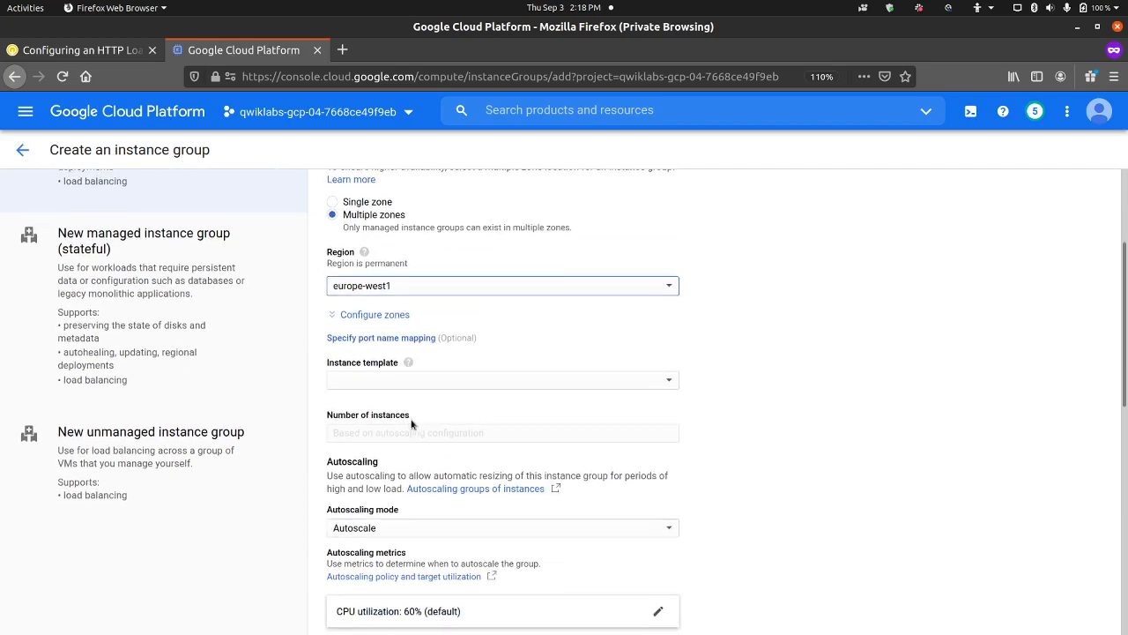
Start a new instance template for the group and name it europe-west1-template, copying the name from the lab page.
click(418, 361)
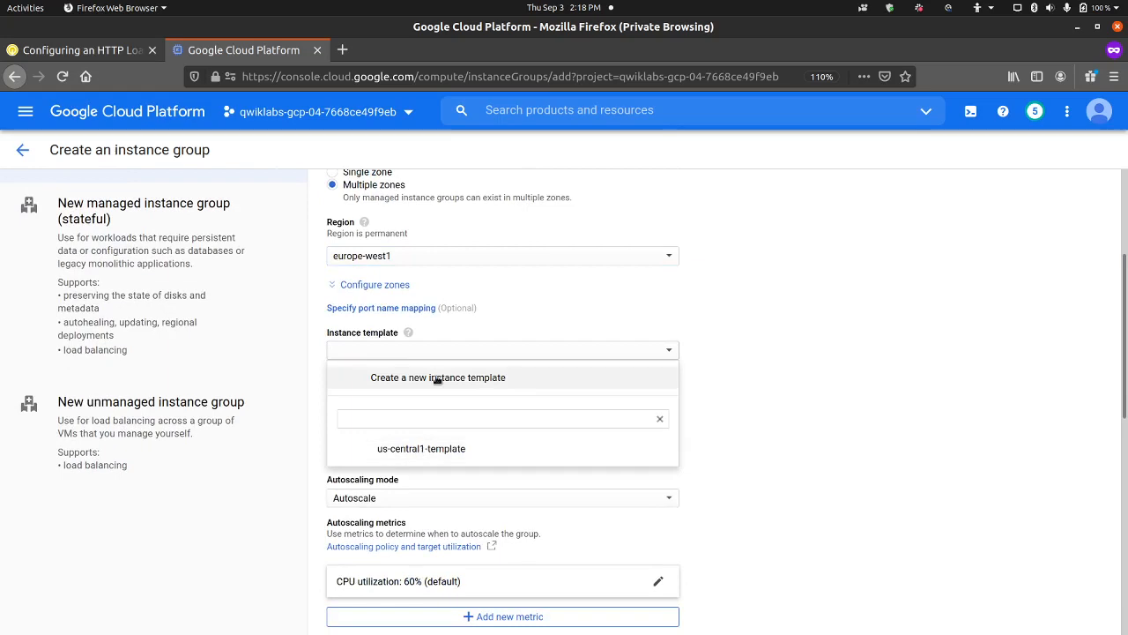
click(437, 379)
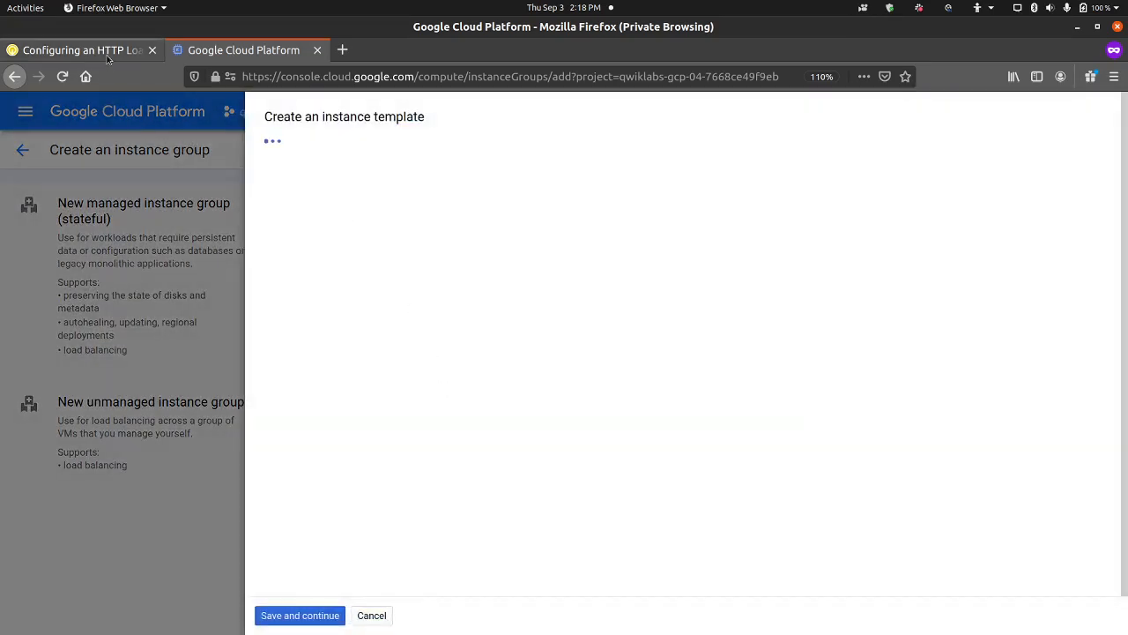
click(79, 50)
scroll(322, 331, up, 10)
scroll(322, 331, up, 5)
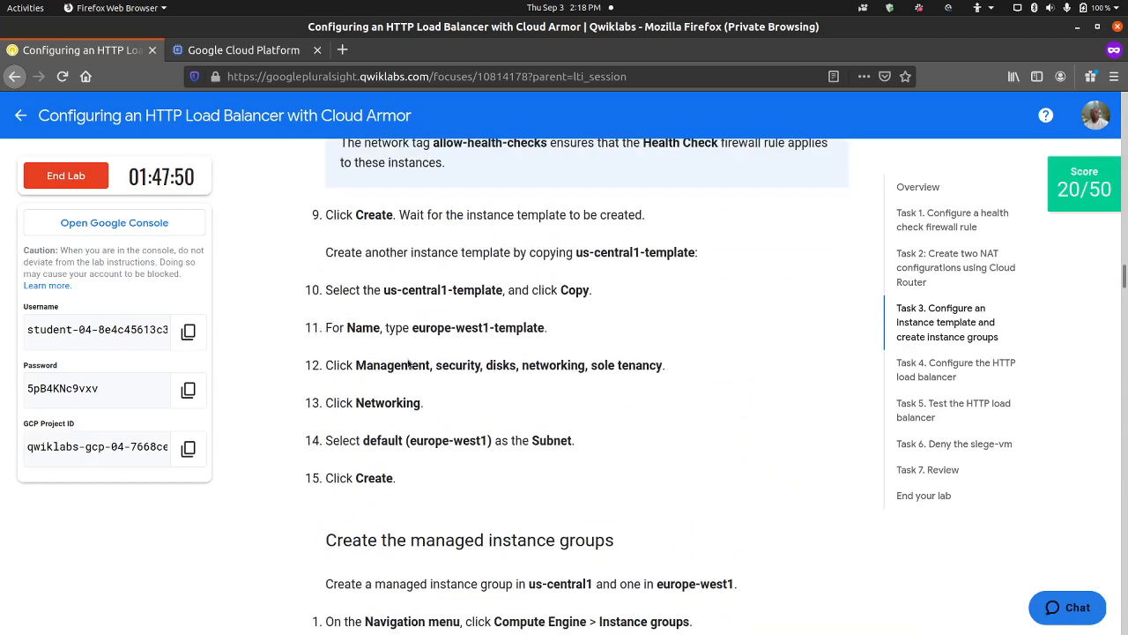
drag(411, 330, 547, 329)
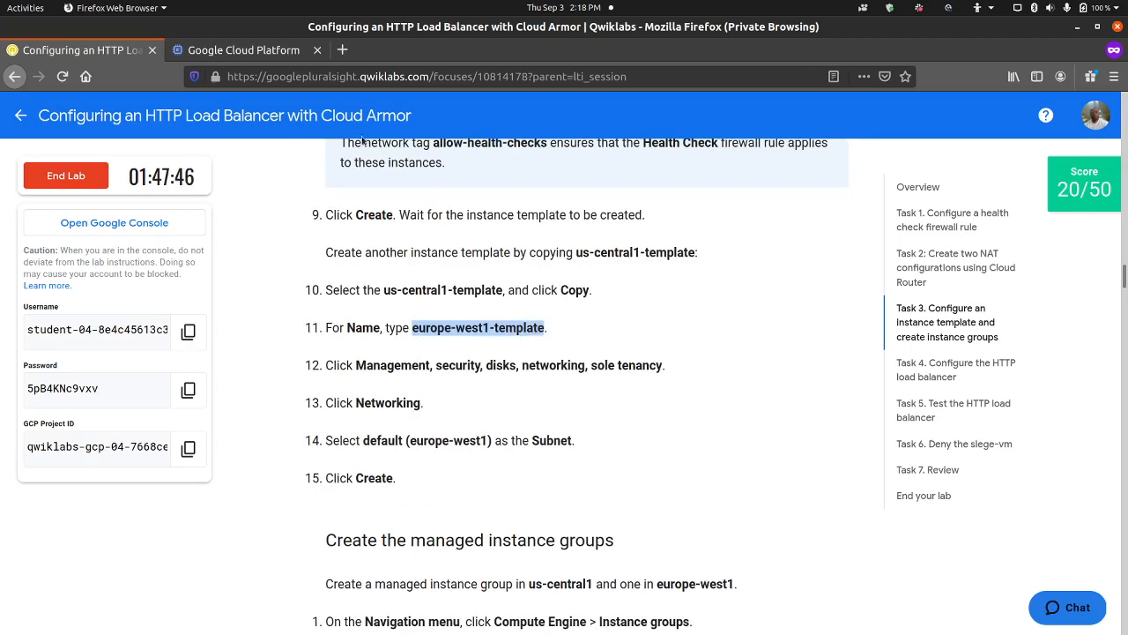
click(280, 60)
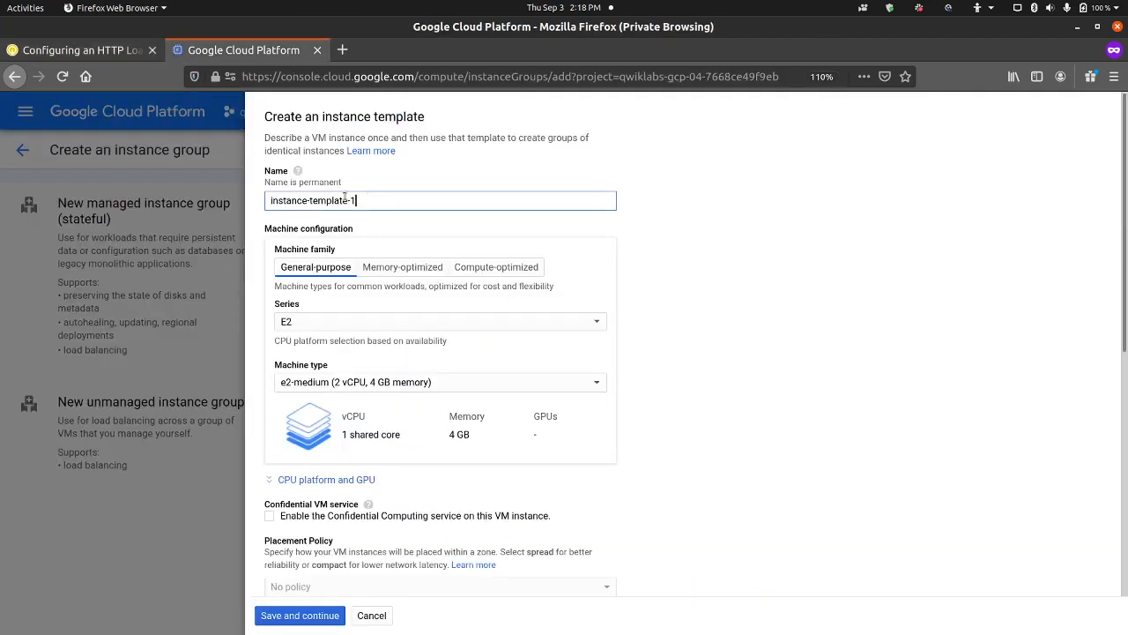
key(ctrl+a)
key(ctrl+v)
Expand the template's advanced management options and enter startup-script-url as the metadata key.
scroll(389, 471, down, 5)
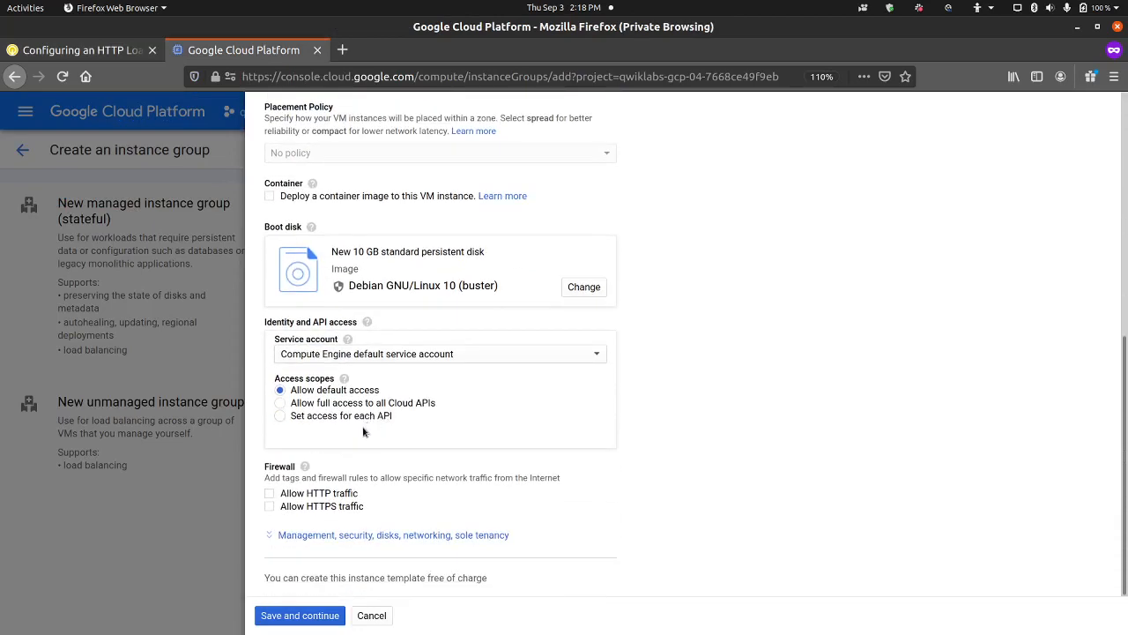
click(368, 537)
scroll(370, 524, down, 3)
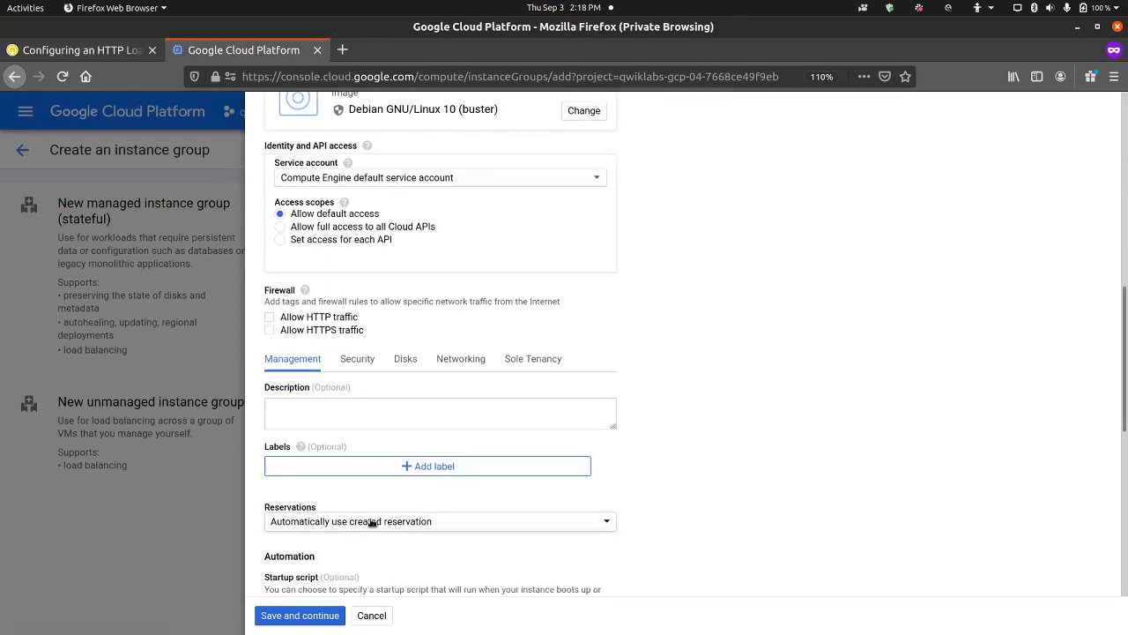
scroll(349, 443, down, 3)
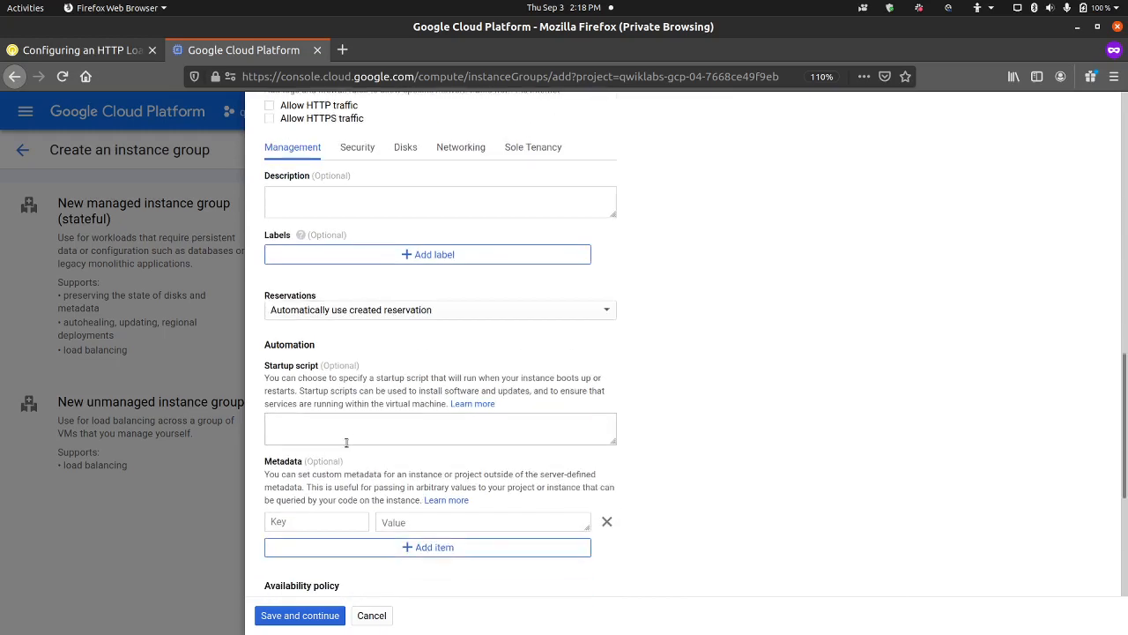
click(339, 351)
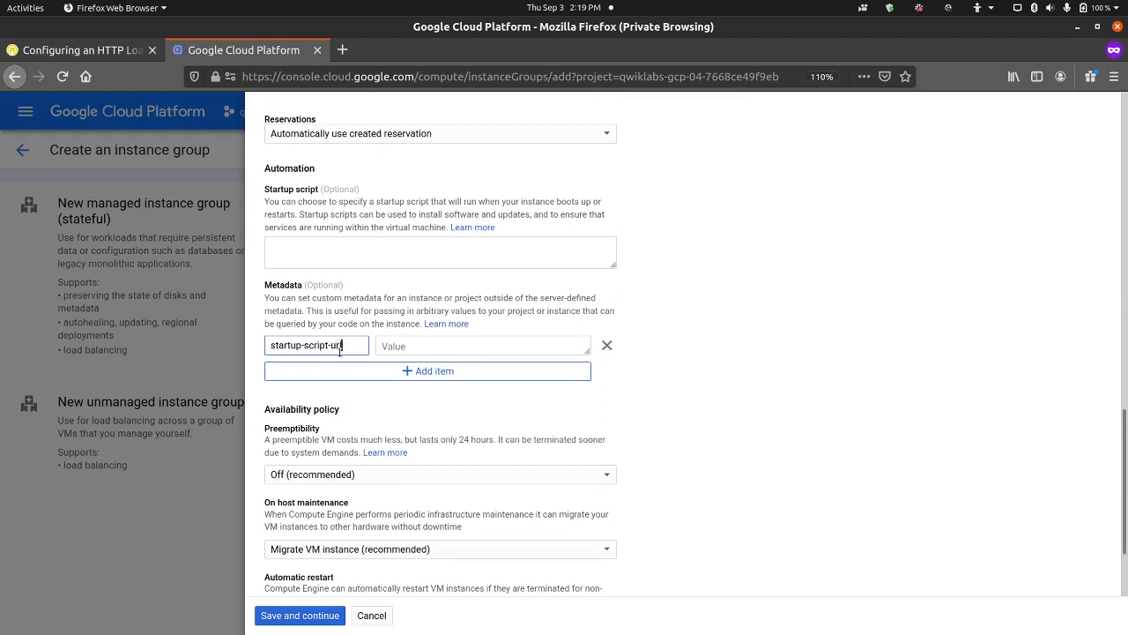
text(startup-script-url)
key(Tab)
Copy gs://cloud-training/gcpnet/httplb/startup.sh from the lab page into the metadata value for startup-script-url.
click(79, 53)
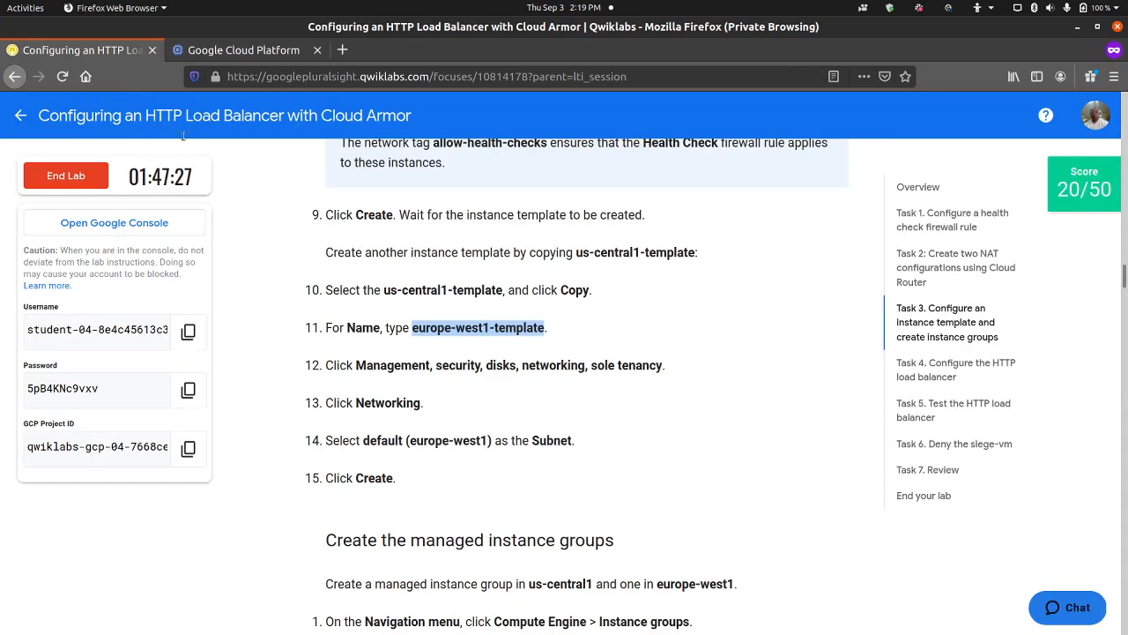
scroll(189, 177, up, 4)
scroll(480, 340, up, 2)
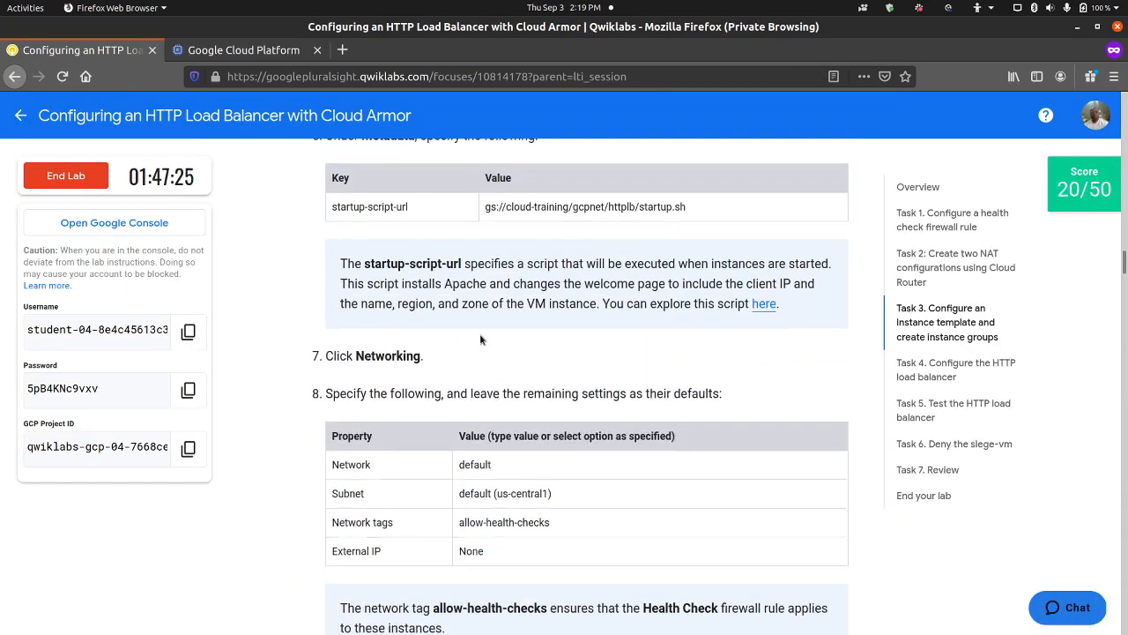
scroll(480, 340, up, 1)
triple_click(512, 337)
right_click(511, 333)
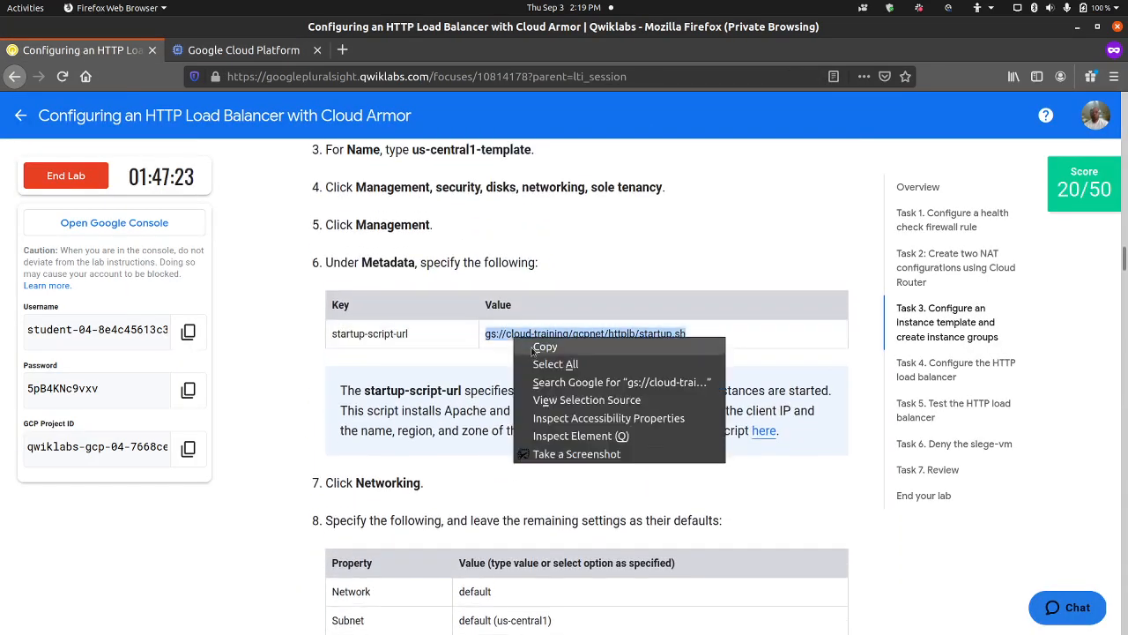
click(533, 346)
click(240, 53)
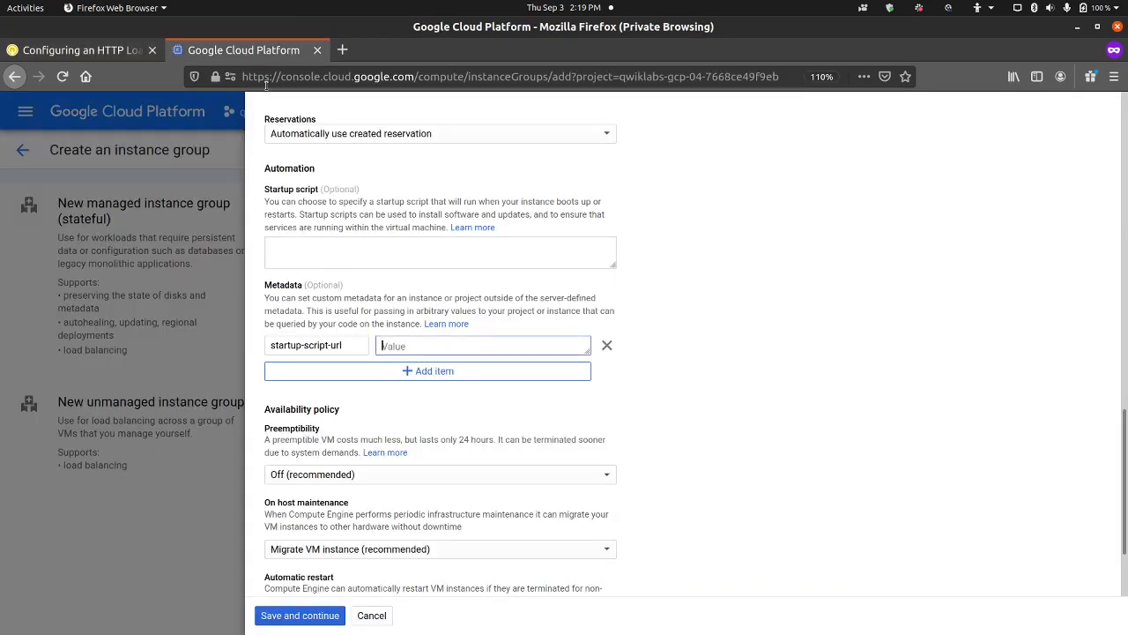
click(403, 347)
key(ctrl+v)
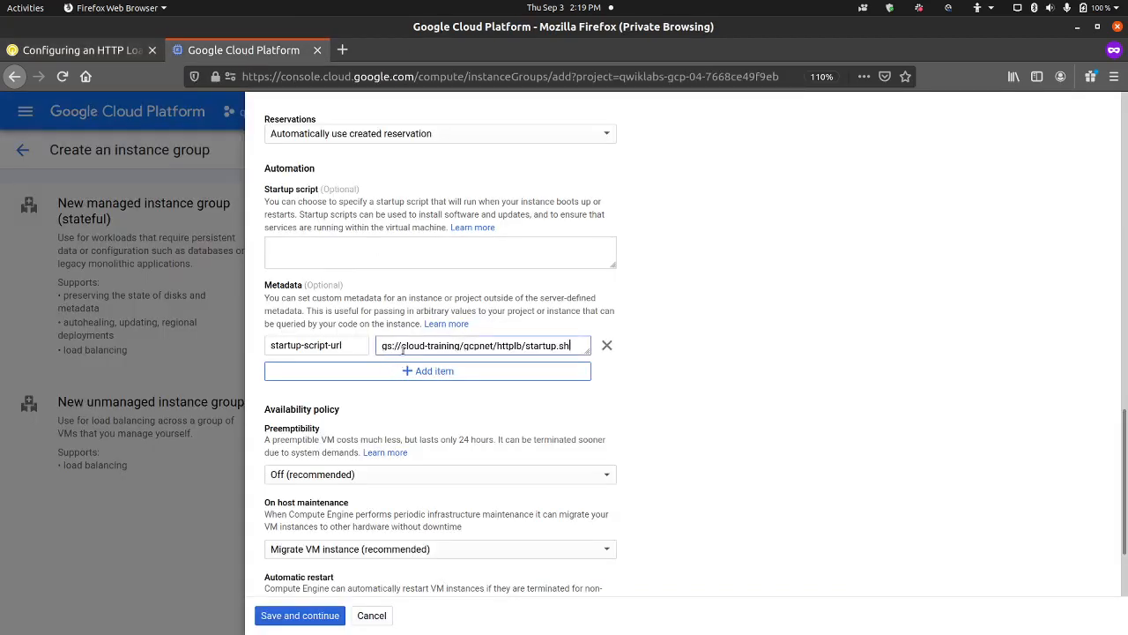
Add the network tag allow-health-checks to the template's networking settings, copying it from the lab page.
scroll(379, 441, up, 3)
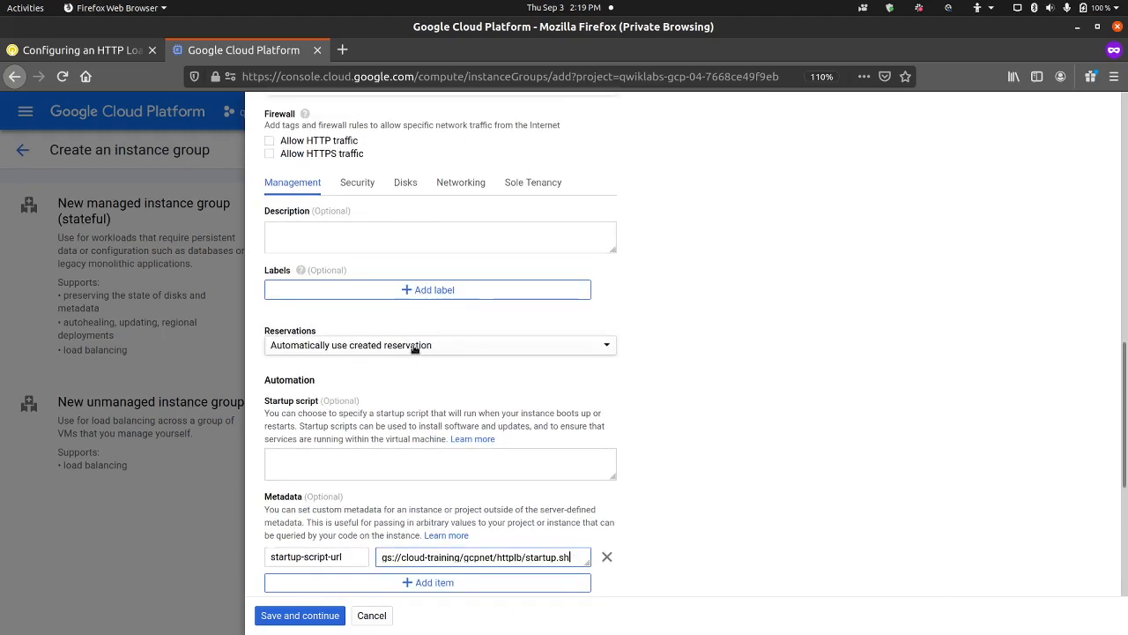
scroll(416, 350, down, 5)
scroll(423, 348, up, 5)
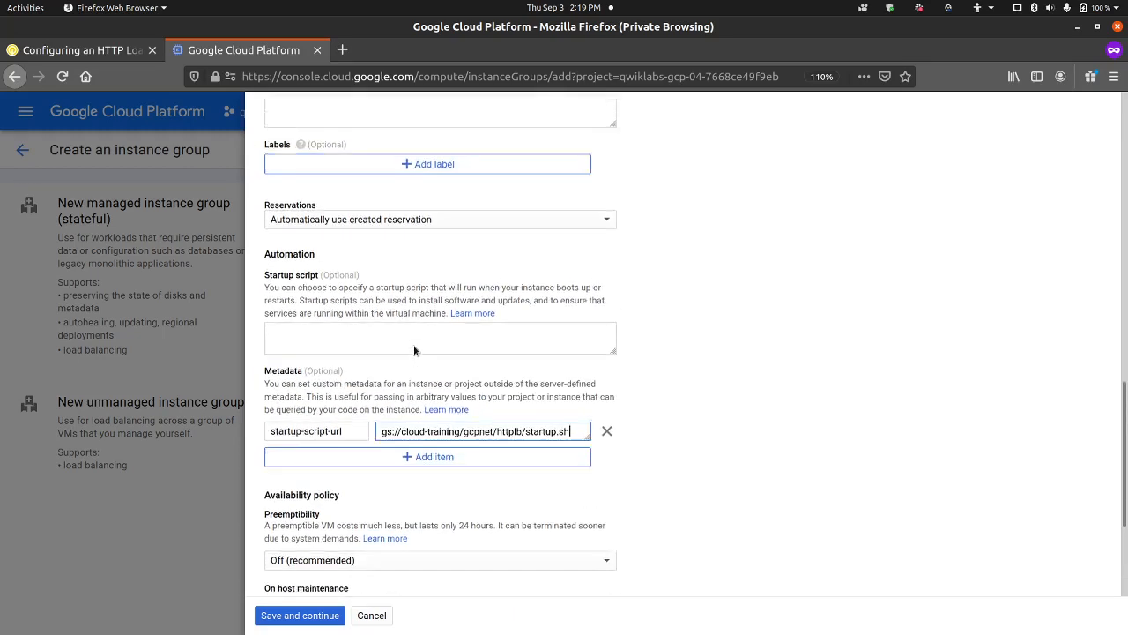
click(462, 322)
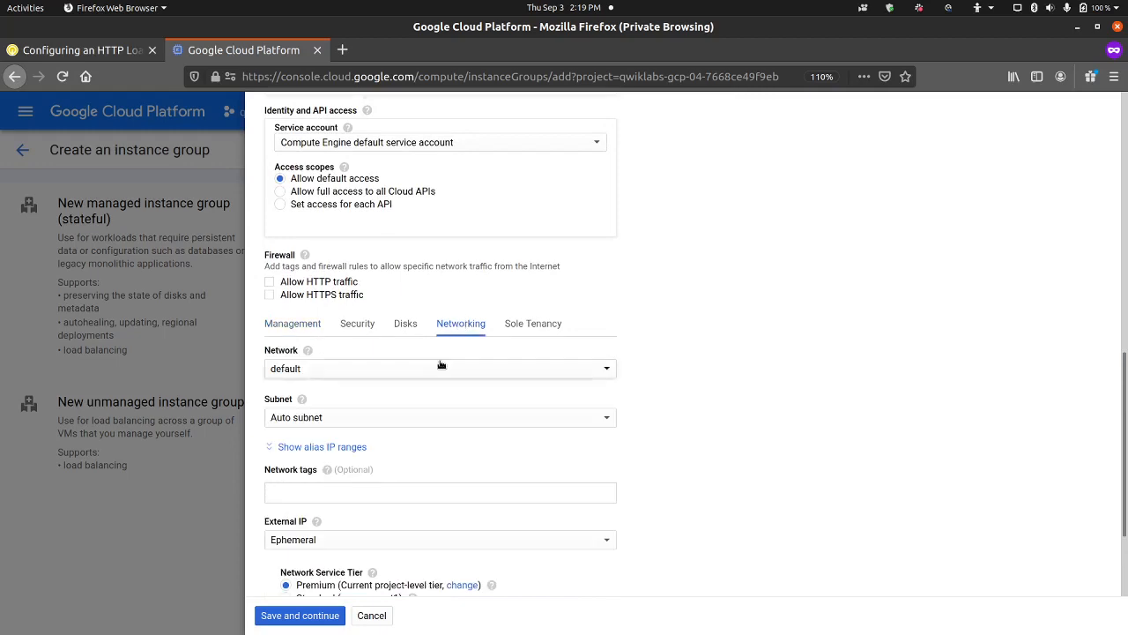
scroll(379, 339, down, 2)
click(328, 351)
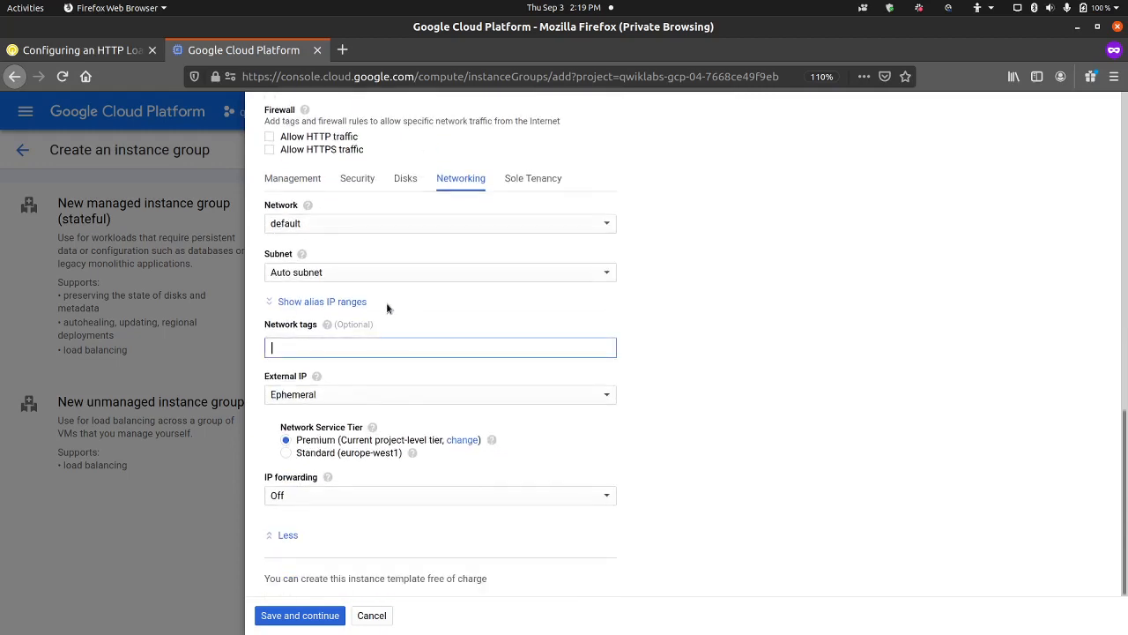
click(117, 54)
scroll(451, 304, down, 5)
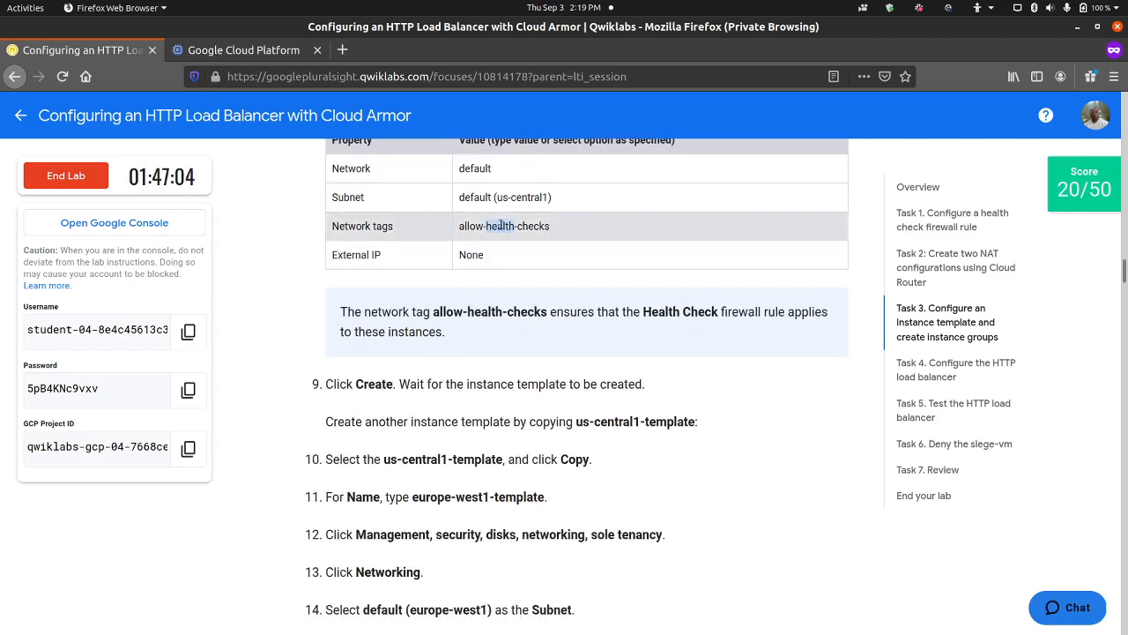
triple_click(498, 227)
right_click(497, 228)
click(516, 236)
click(258, 55)
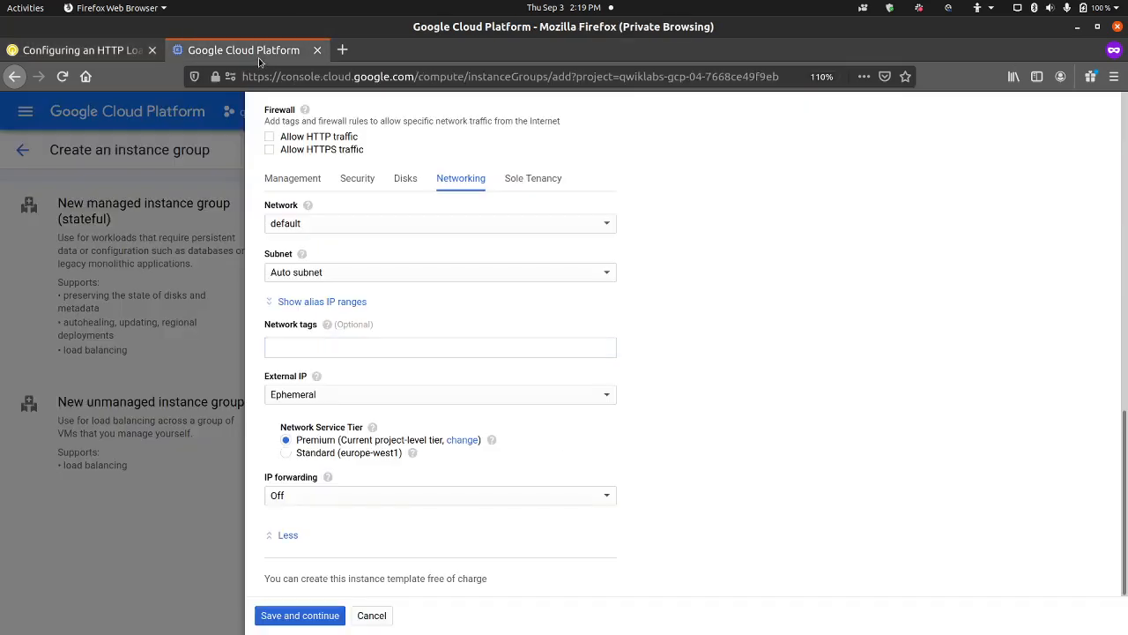
key(ctrl+v)
key(Return)
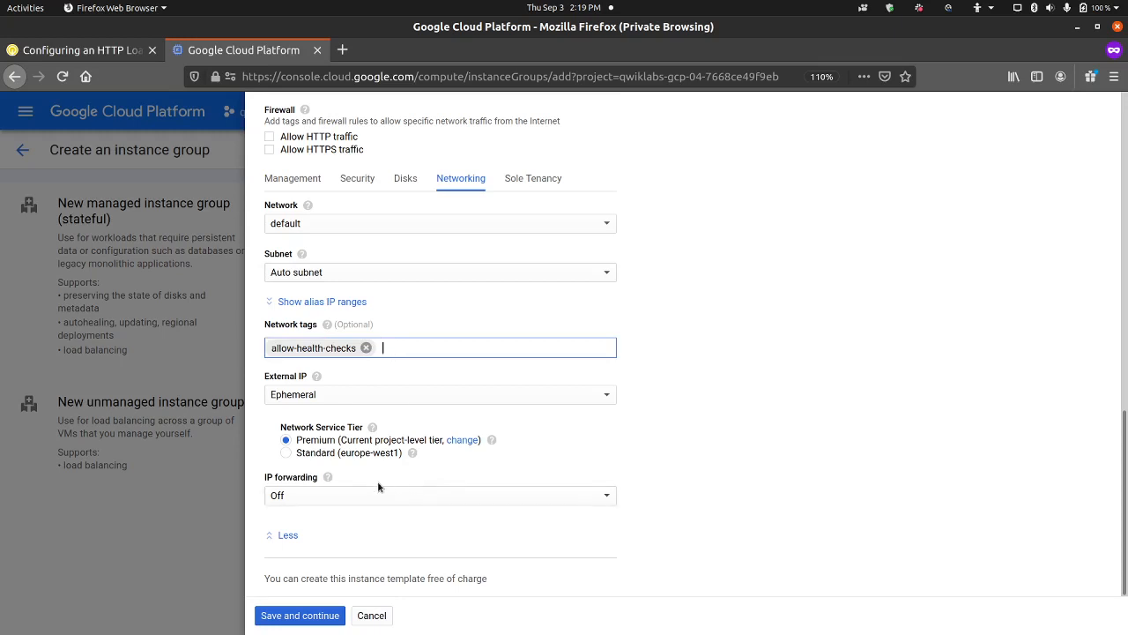
Set the template's external IP to None and save the template.
click(343, 396)
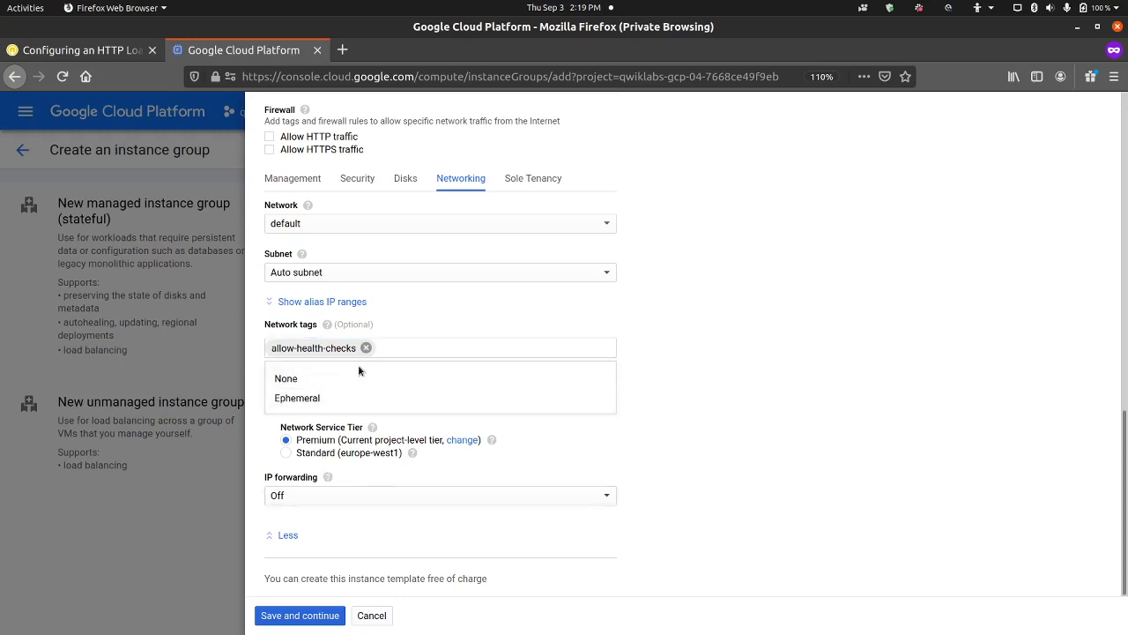
click(354, 379)
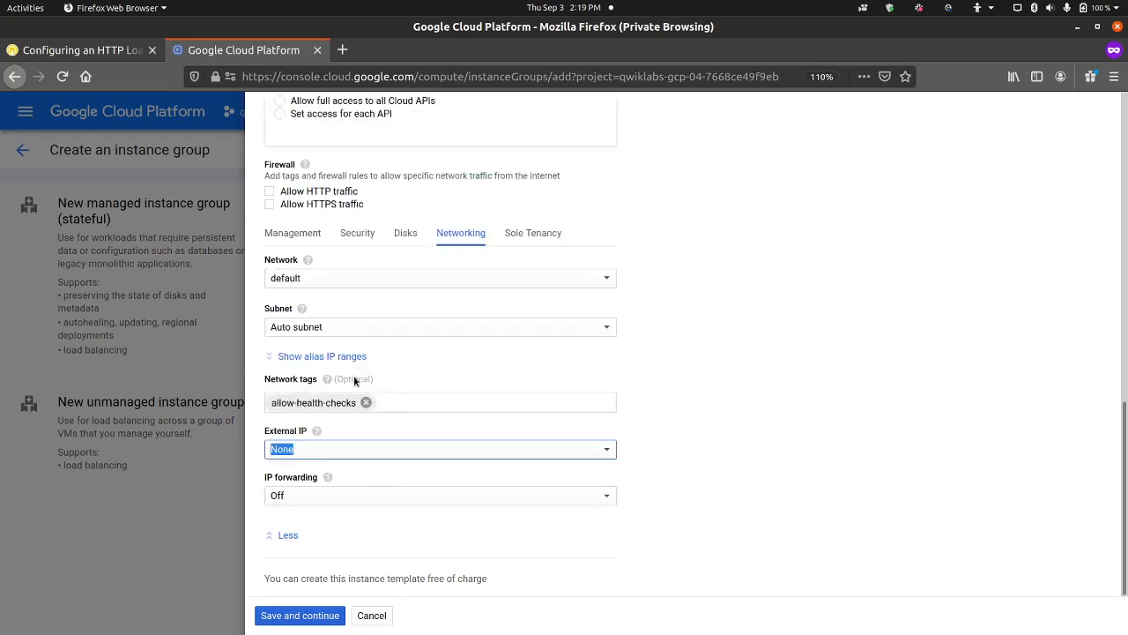
click(313, 614)
Set the group's target CPU utilization to 80% and its cool down period to 45 seconds.
scroll(418, 370, down, 5)
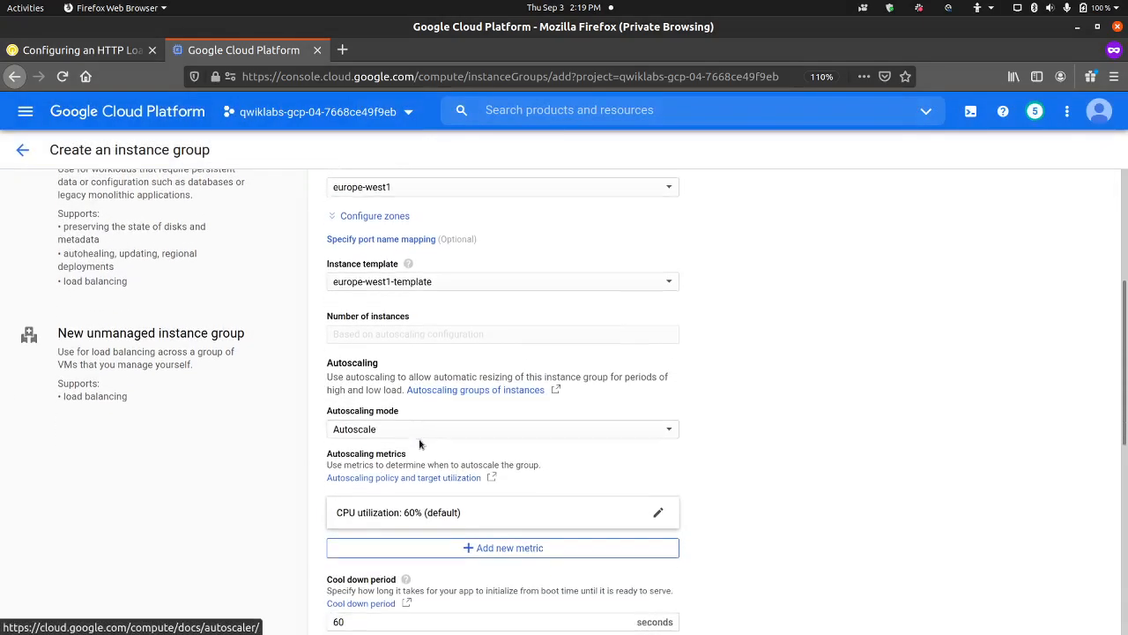
click(447, 374)
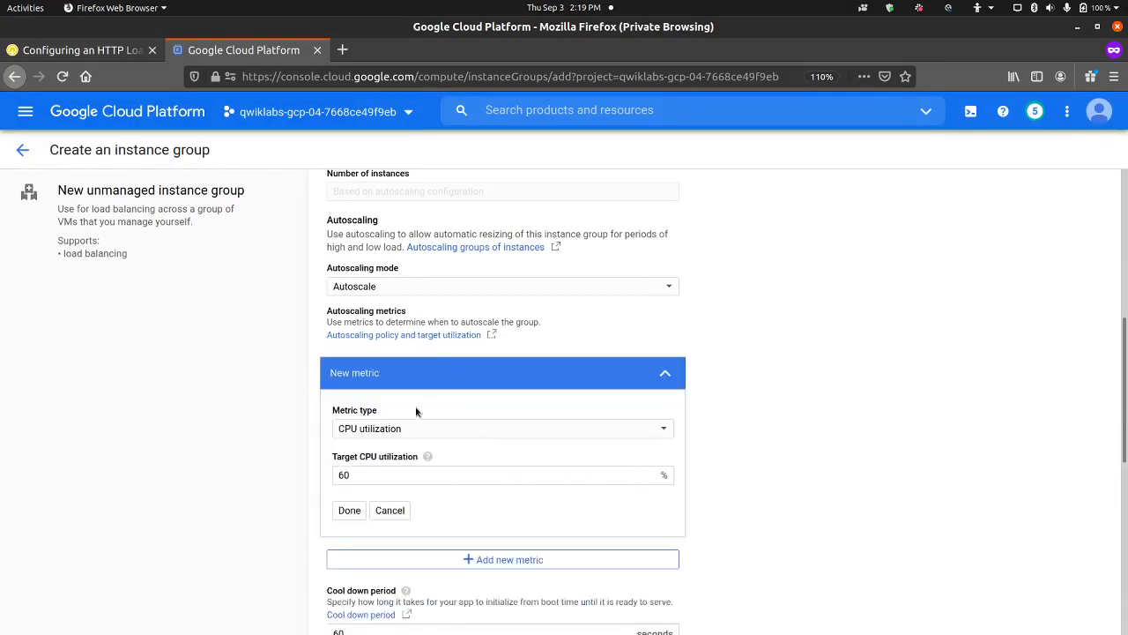
drag(403, 474, 306, 458)
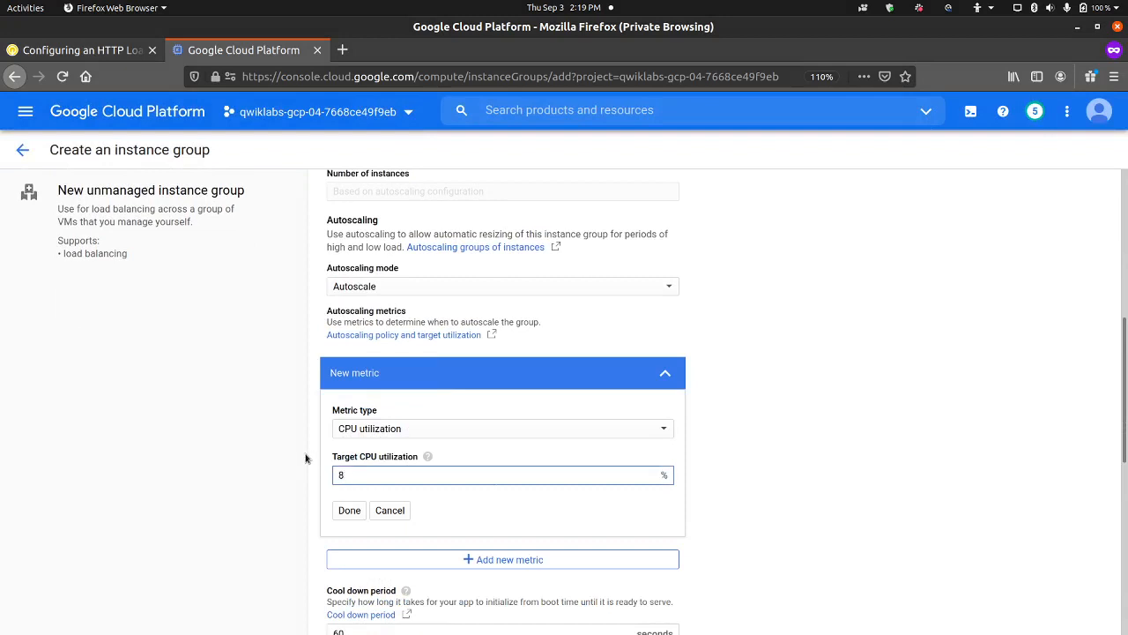
click(347, 510)
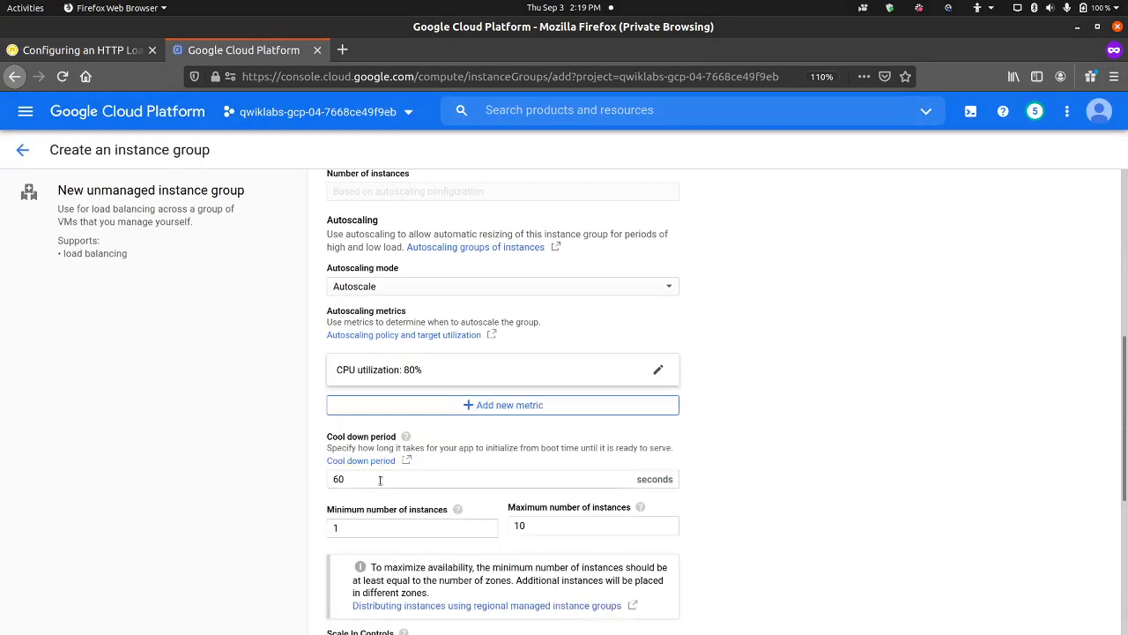
drag(370, 479, 300, 470)
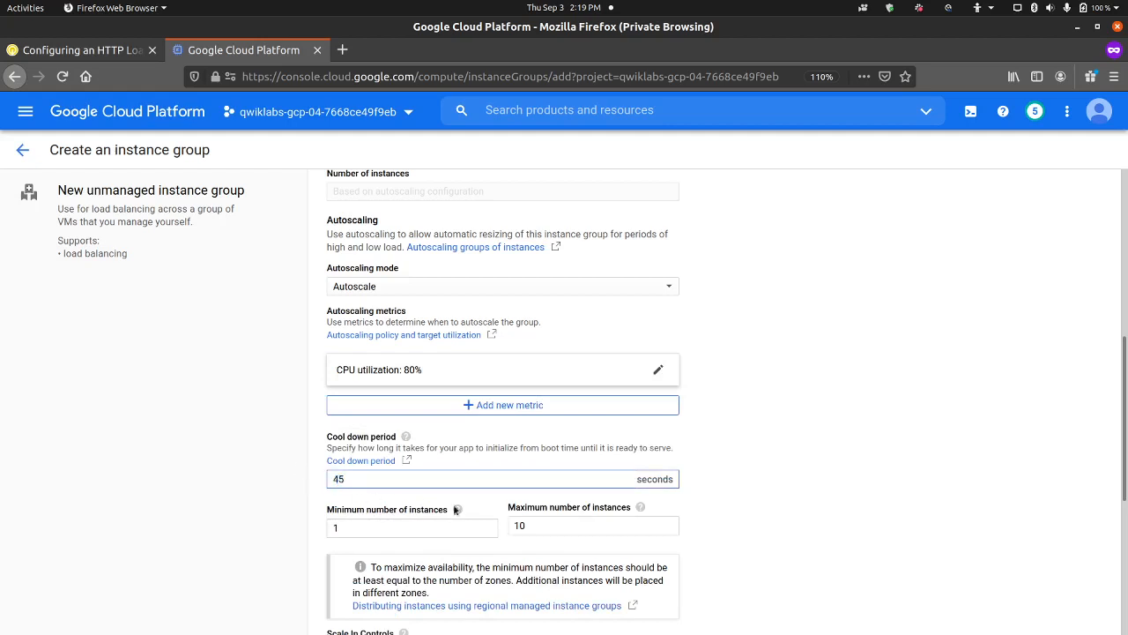
Set the maximum number of instances to 5 and create the europe-west1-mig instance group.
drag(546, 525, 508, 520)
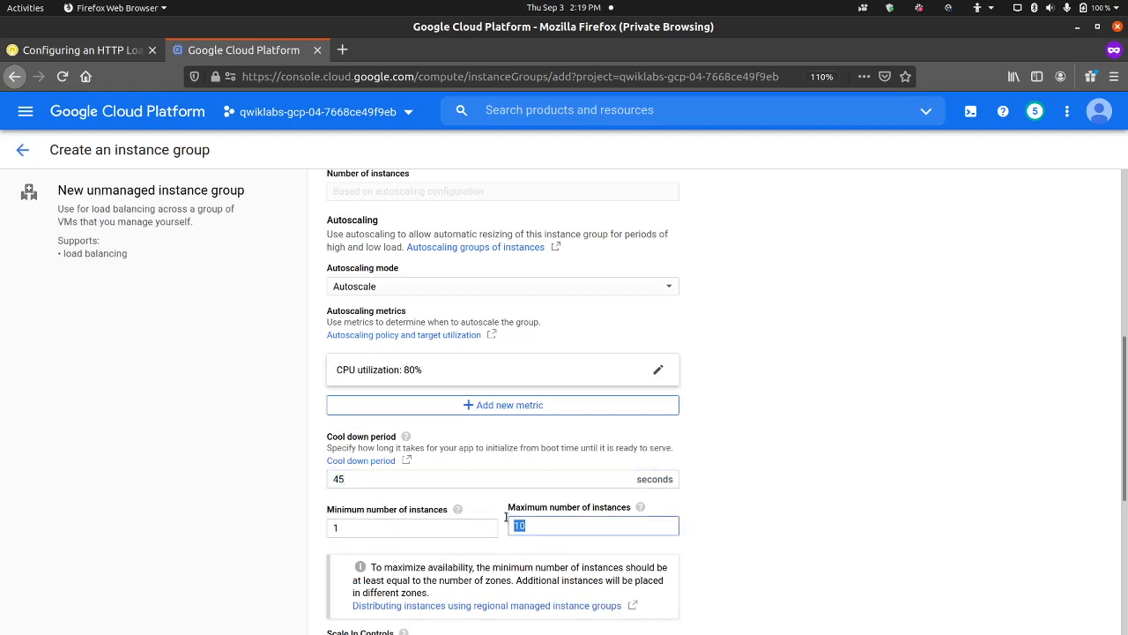
text(5)
scroll(931, 390, down, 5)
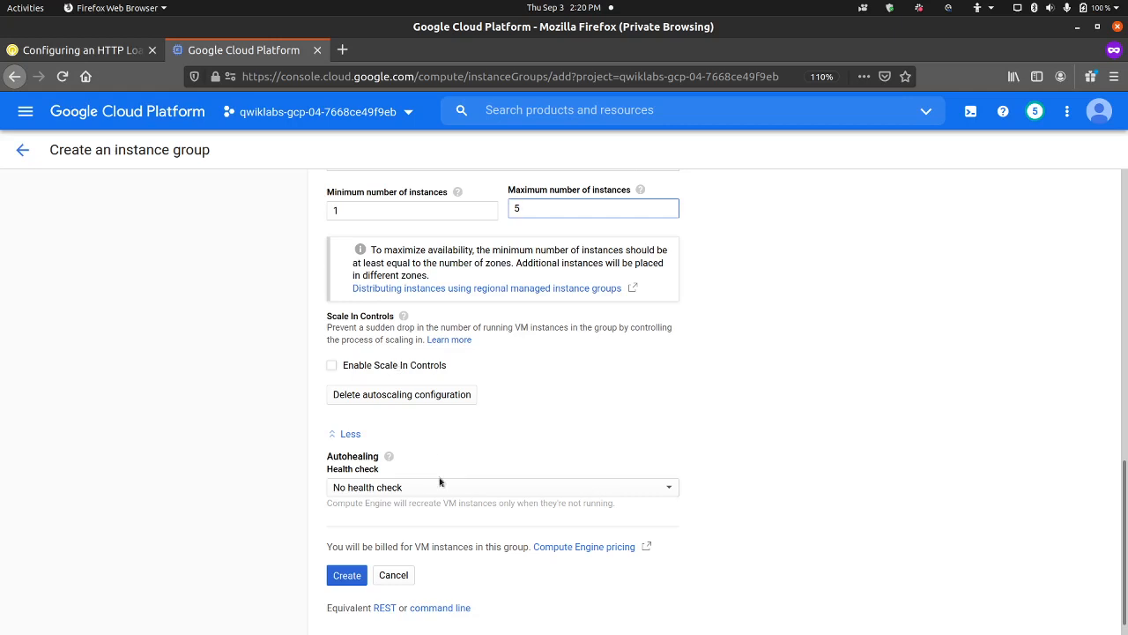
click(347, 575)
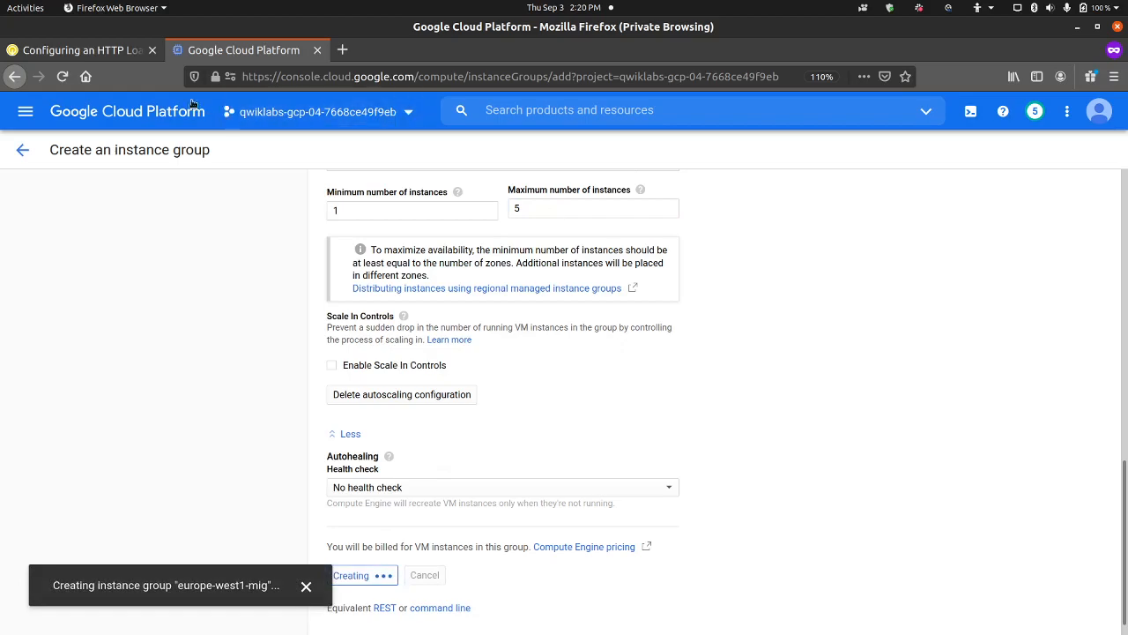
Review the Qwiklabs Task 3 instructions for the network settings, instance templates and managed instance groups.
click(84, 50)
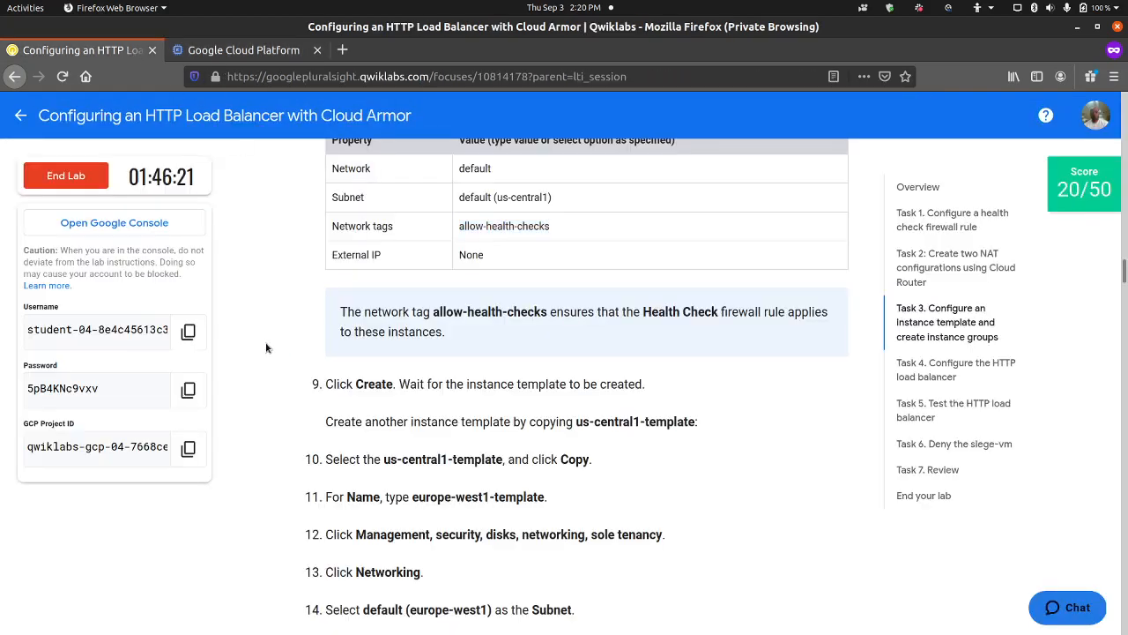
scroll(267, 347, up, 12)
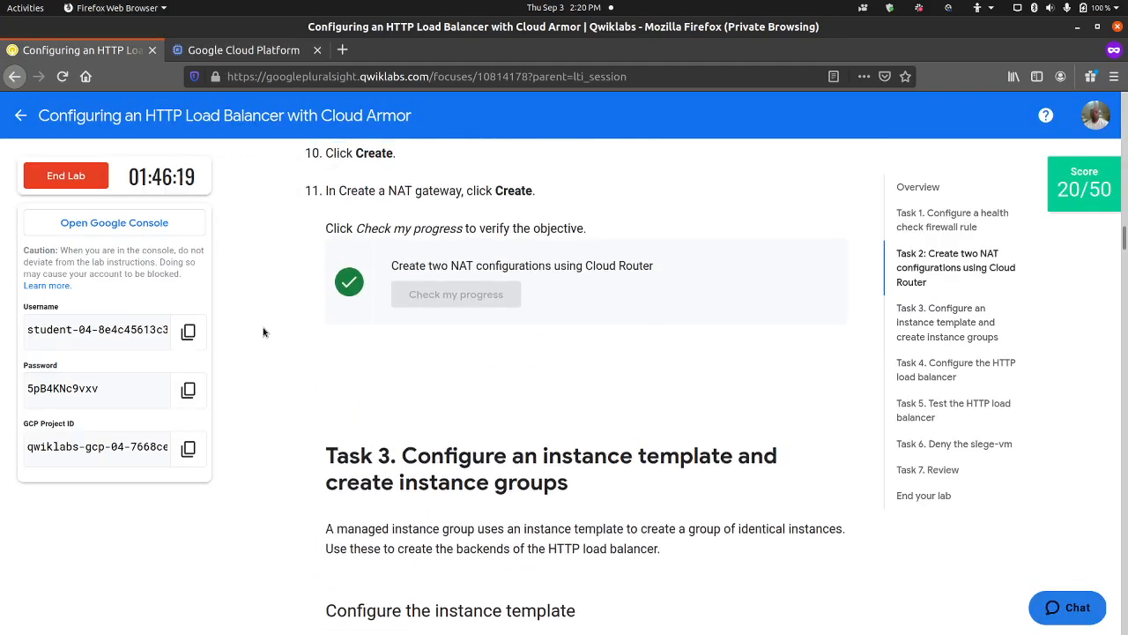
scroll(263, 331, up, 3)
scroll(265, 333, down, 10)
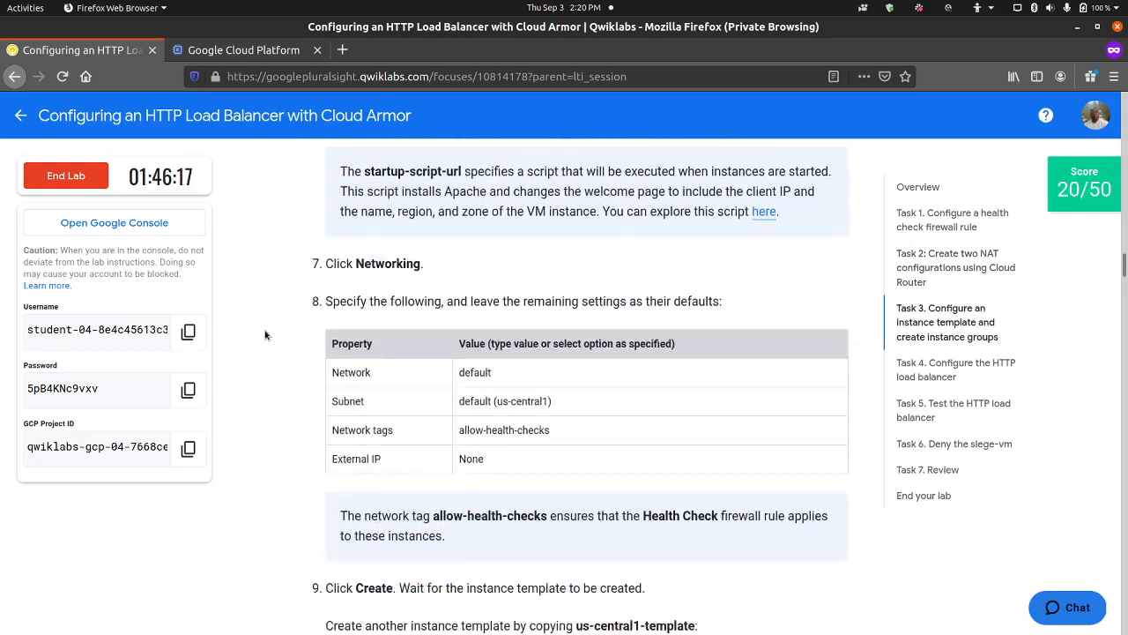
scroll(265, 334, down, 15)
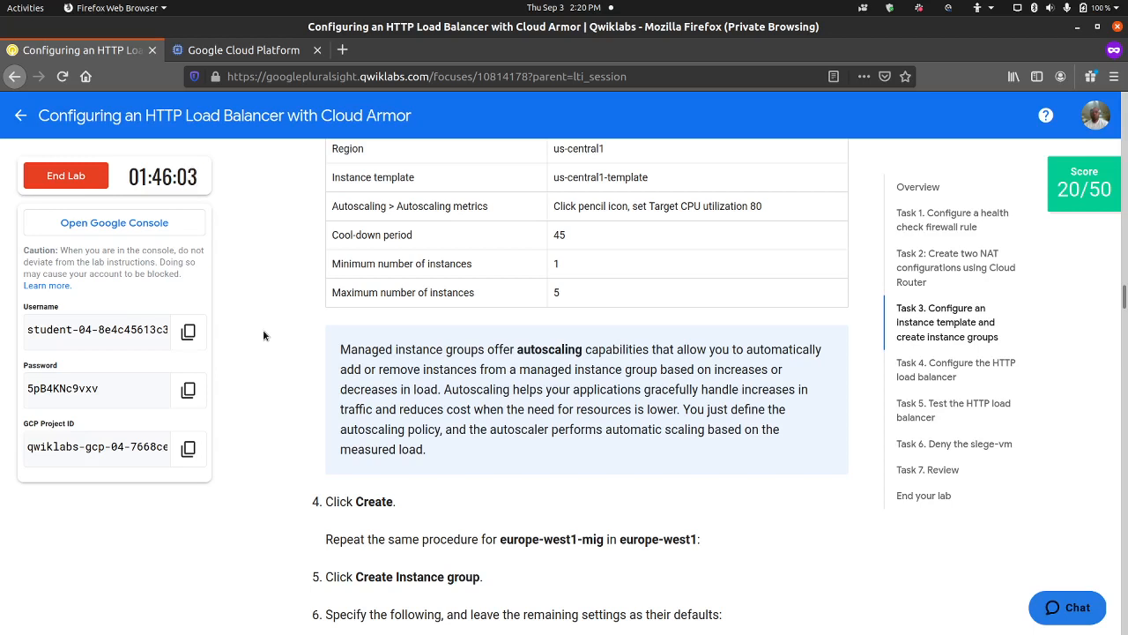
scroll(287, 418, down, 3)
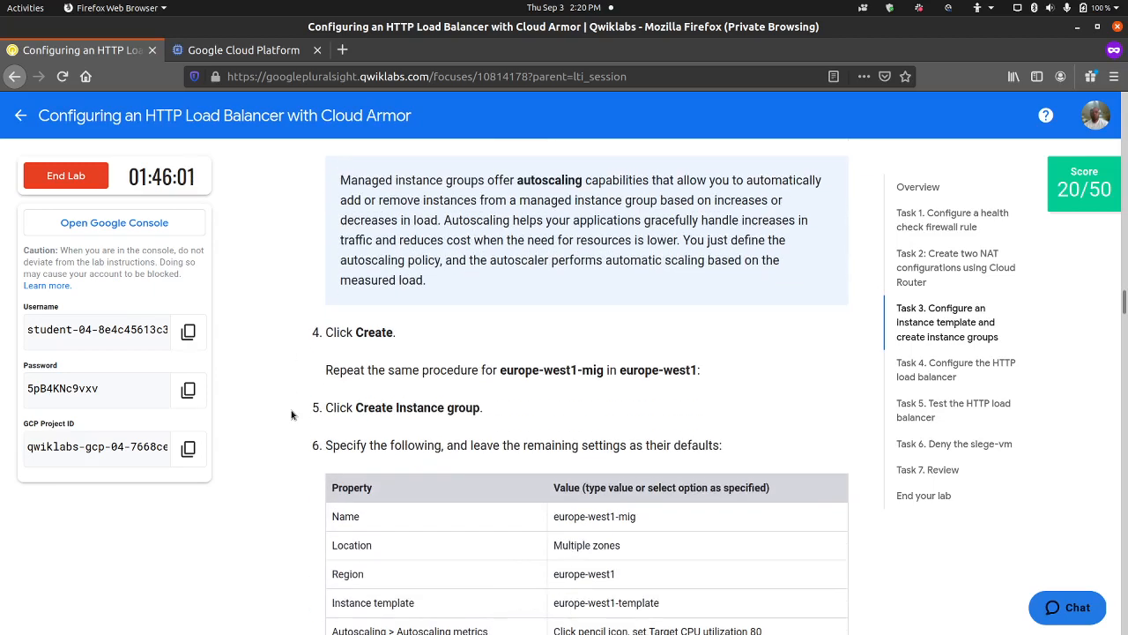
View the project's instance templates in the Cloud Console and refresh the list.
click(233, 49)
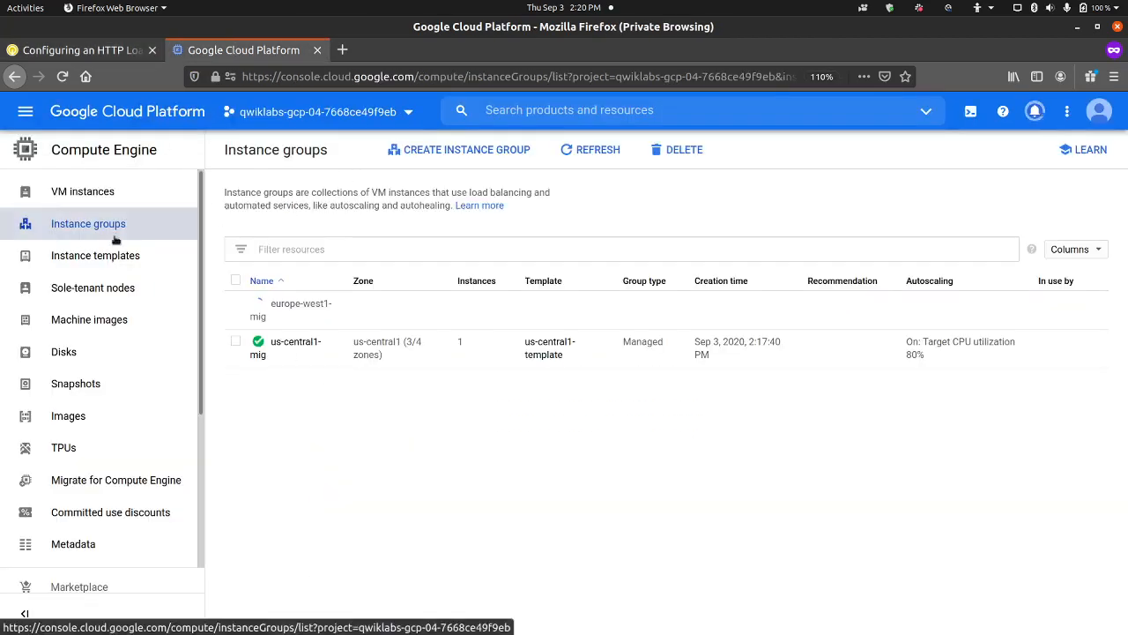
click(49, 255)
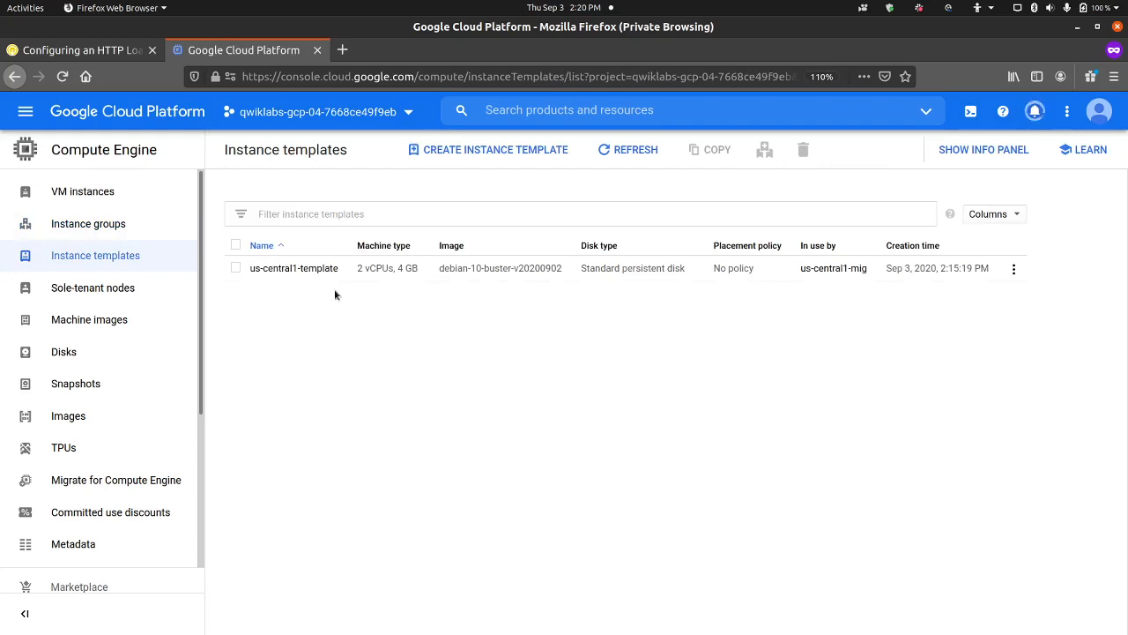
click(624, 150)
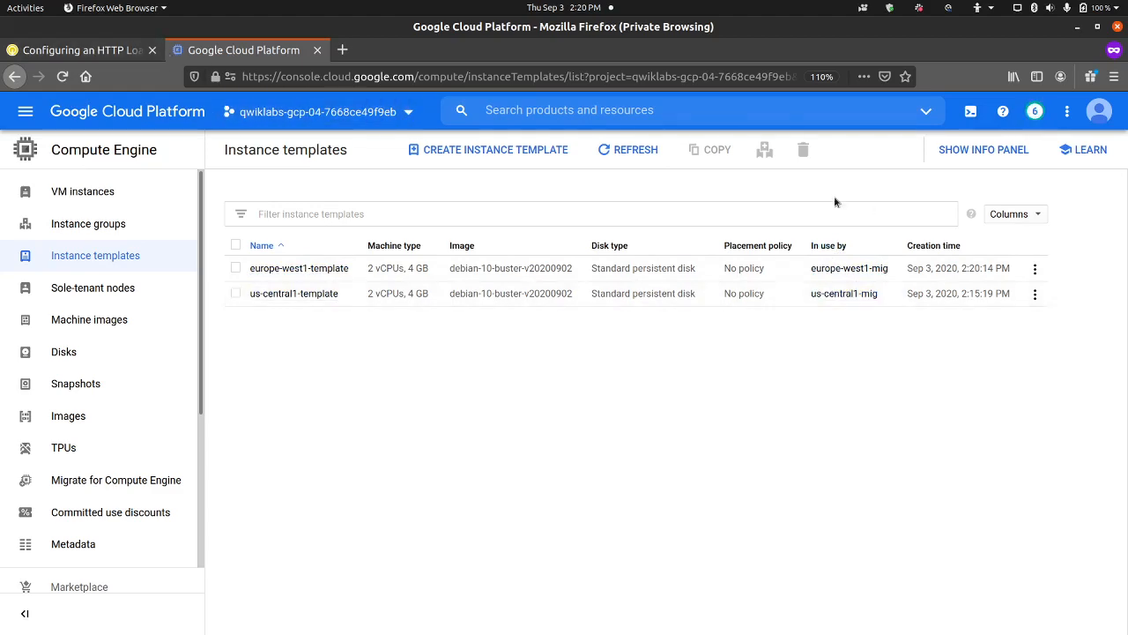
Check the lab progress for the objective "Configure instance templates and create instance groups".
click(105, 51)
scroll(317, 397, down, 6)
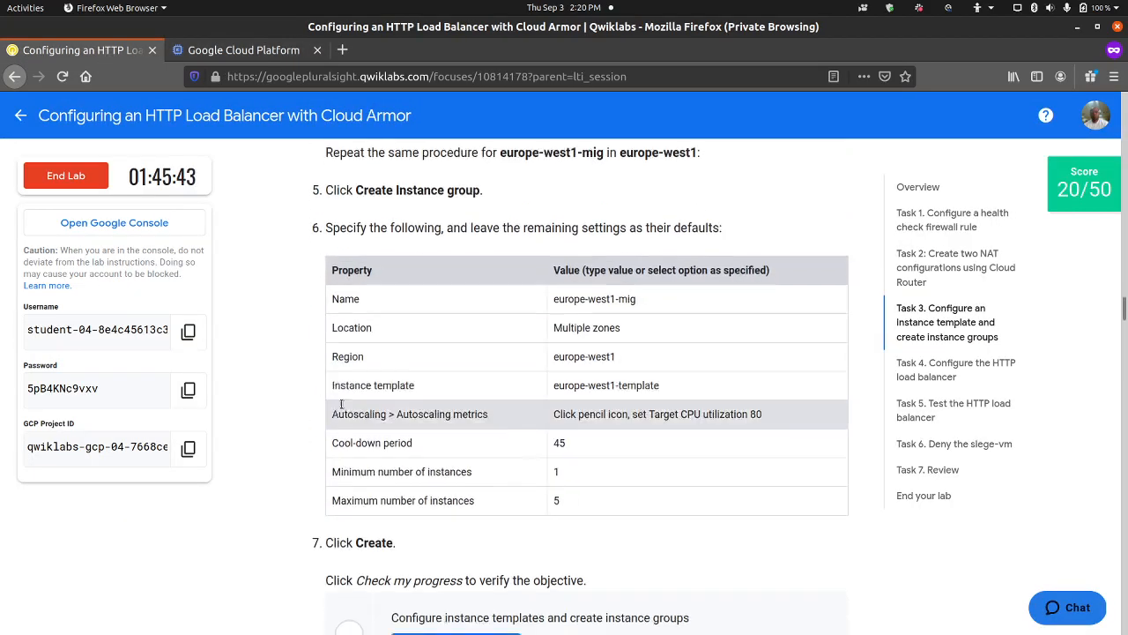
click(420, 319)
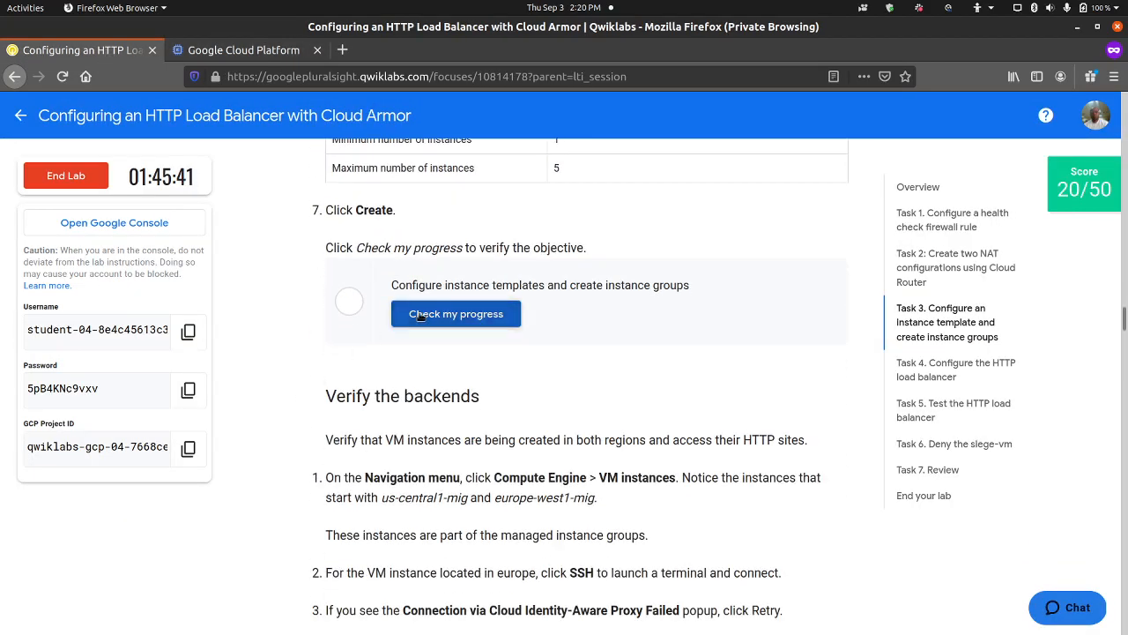
Compare the lab's required europe-west1-mig settings with the instance groups listed in the Cloud Console.
scroll(291, 348, up, 2)
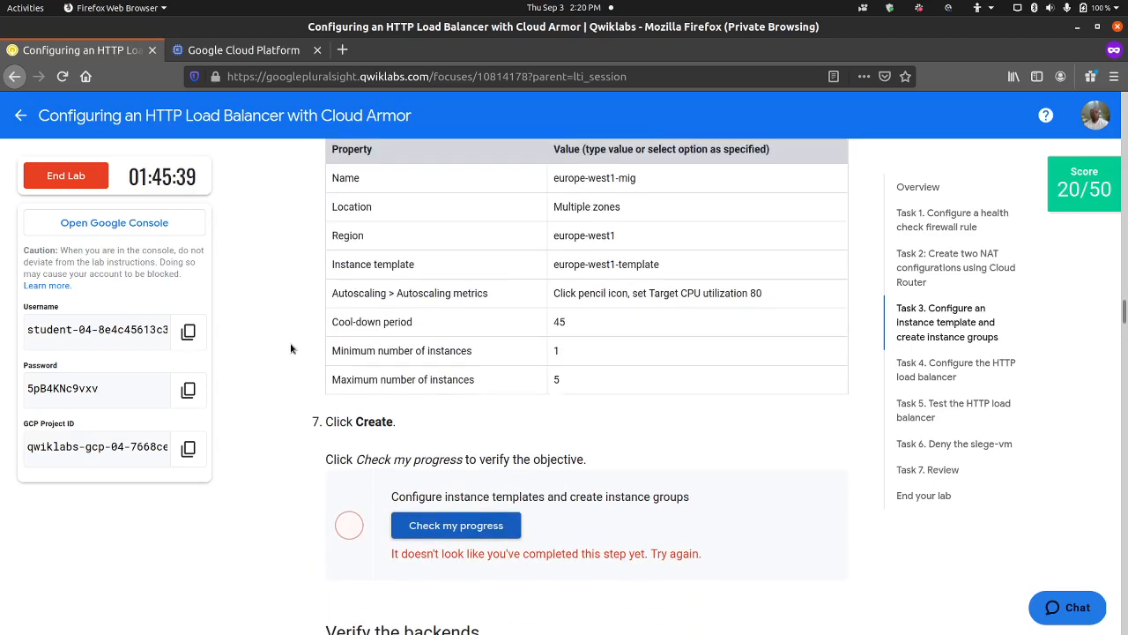
scroll(292, 348, up, 1)
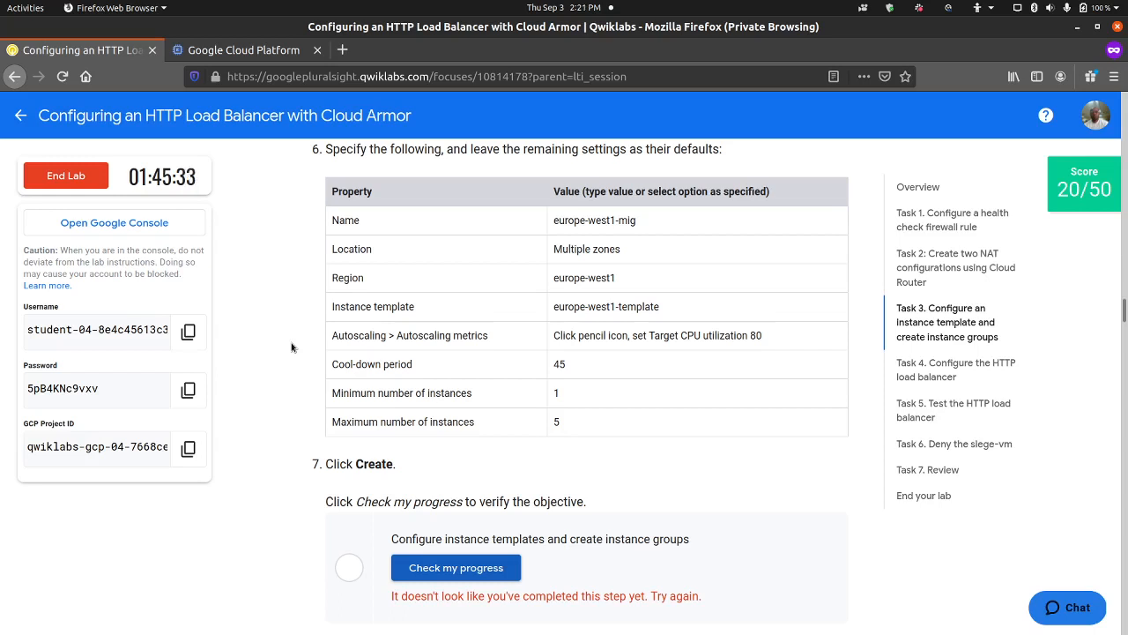
click(264, 52)
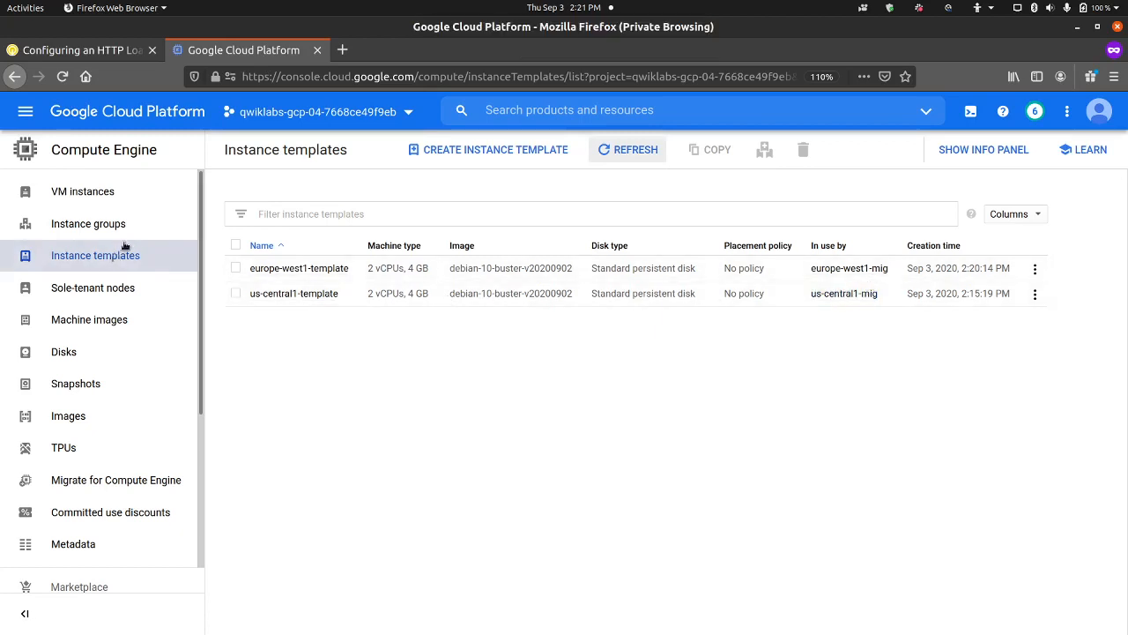
click(89, 223)
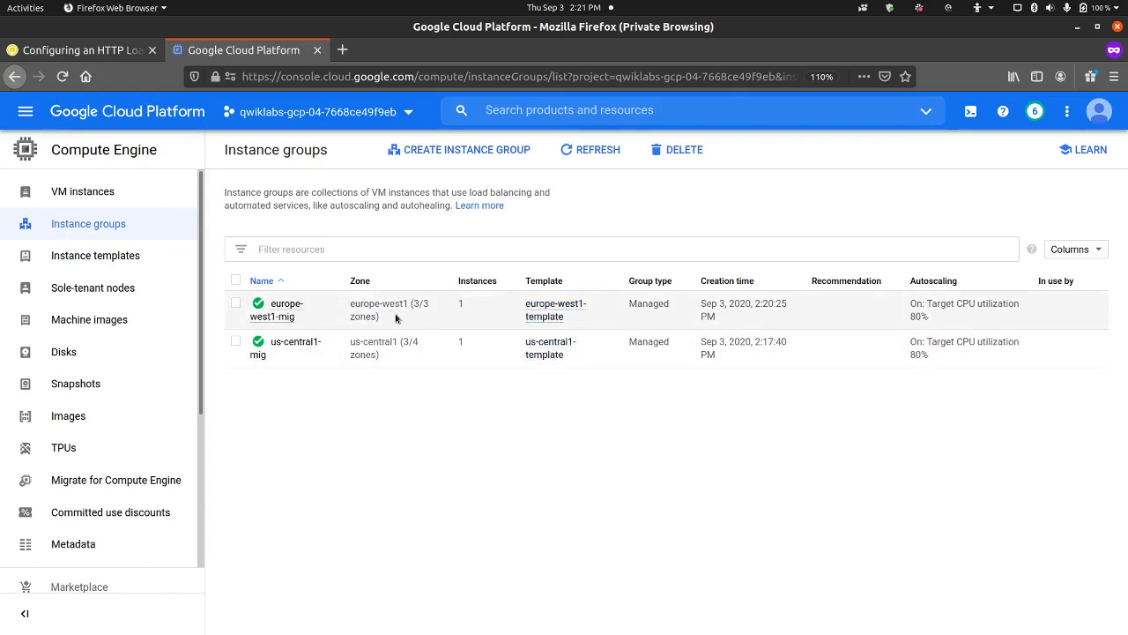
Run the instance template and instance groups check from the lab's score breakdown and dismiss its result message.
key(ctrl+Page_Up)
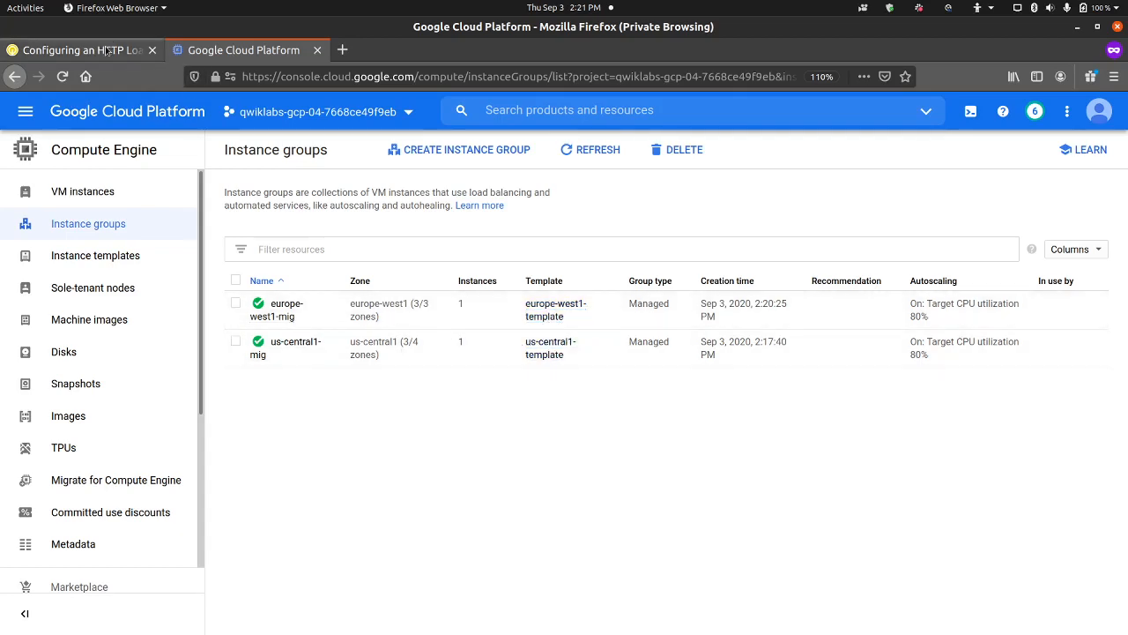
scroll(400, 361, down, 3)
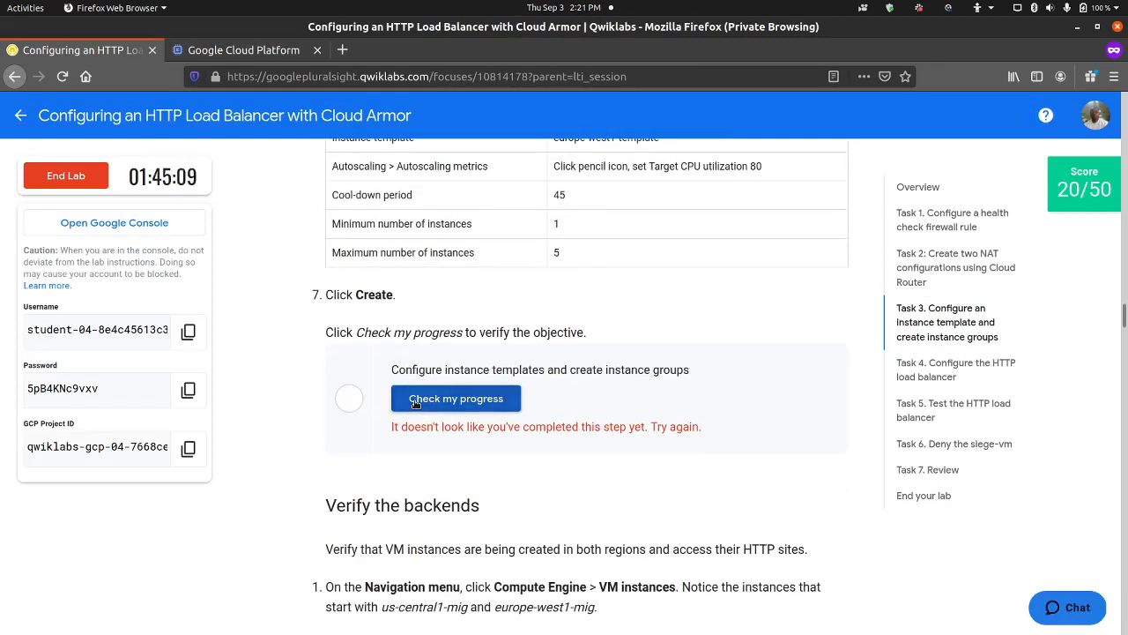
scroll(345, 396, up, 5)
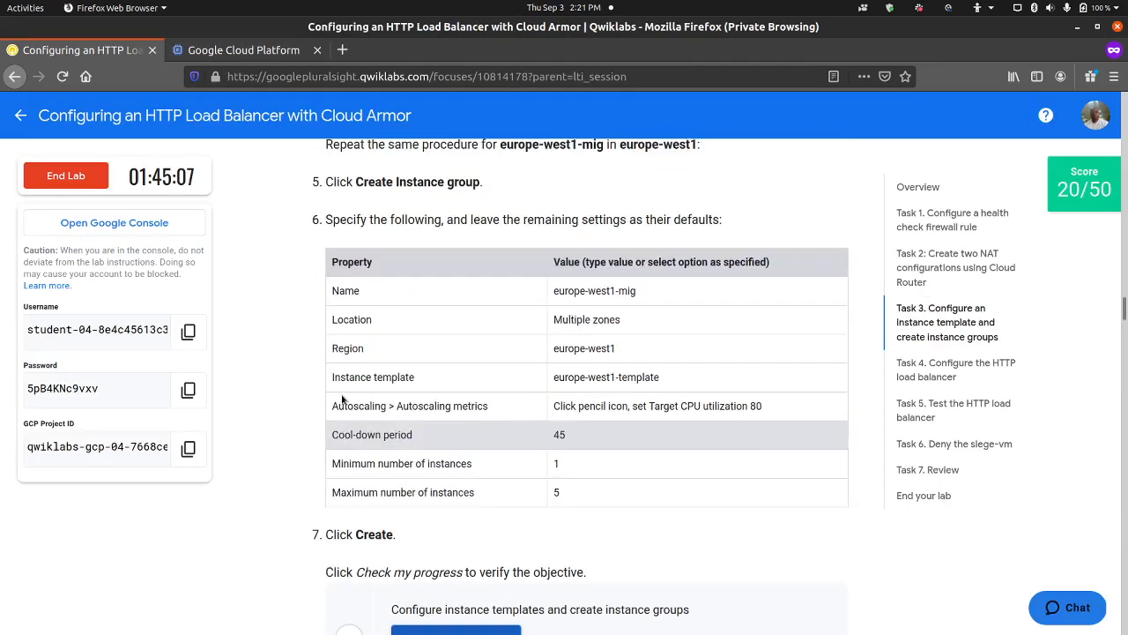
scroll(343, 399, down, 7)
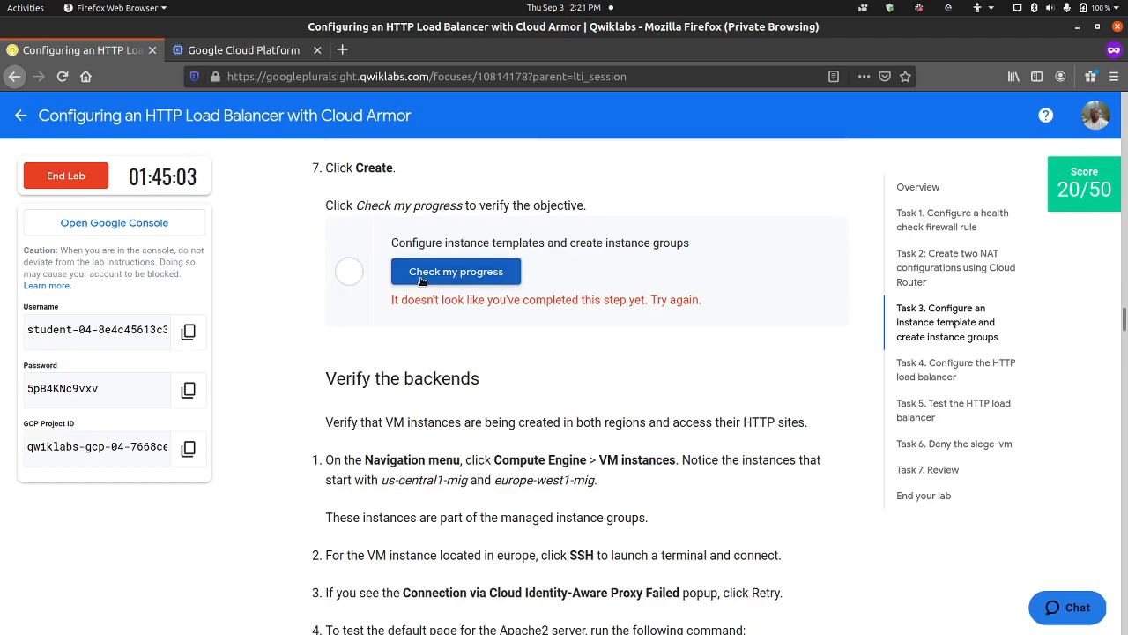
scroll(421, 280, up, 1)
mouse_move(1065, 191)
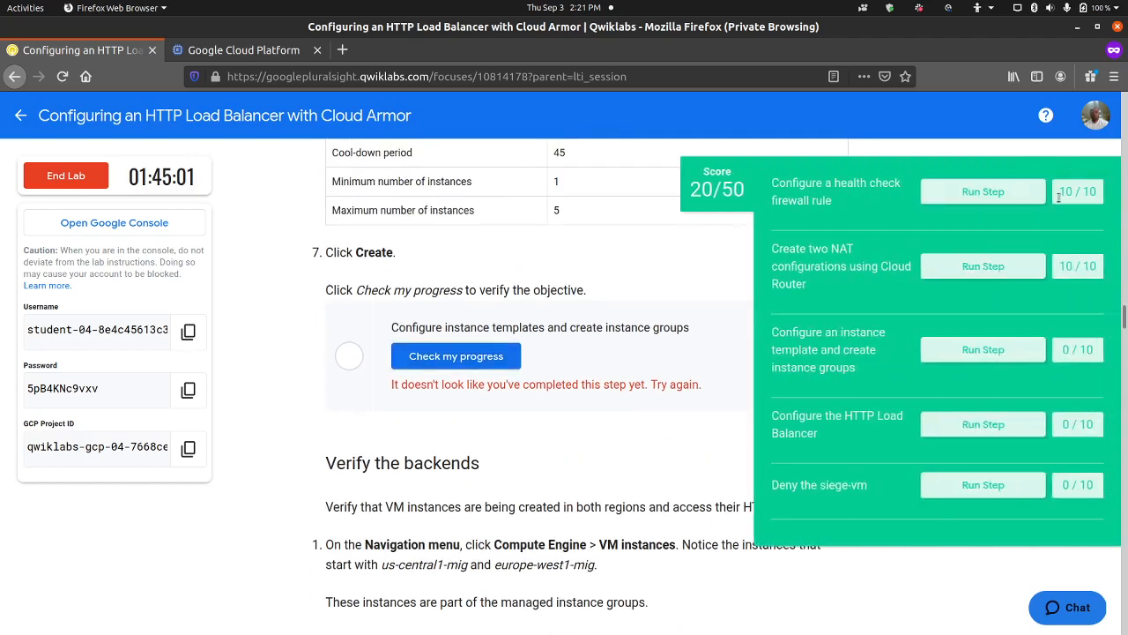
click(983, 349)
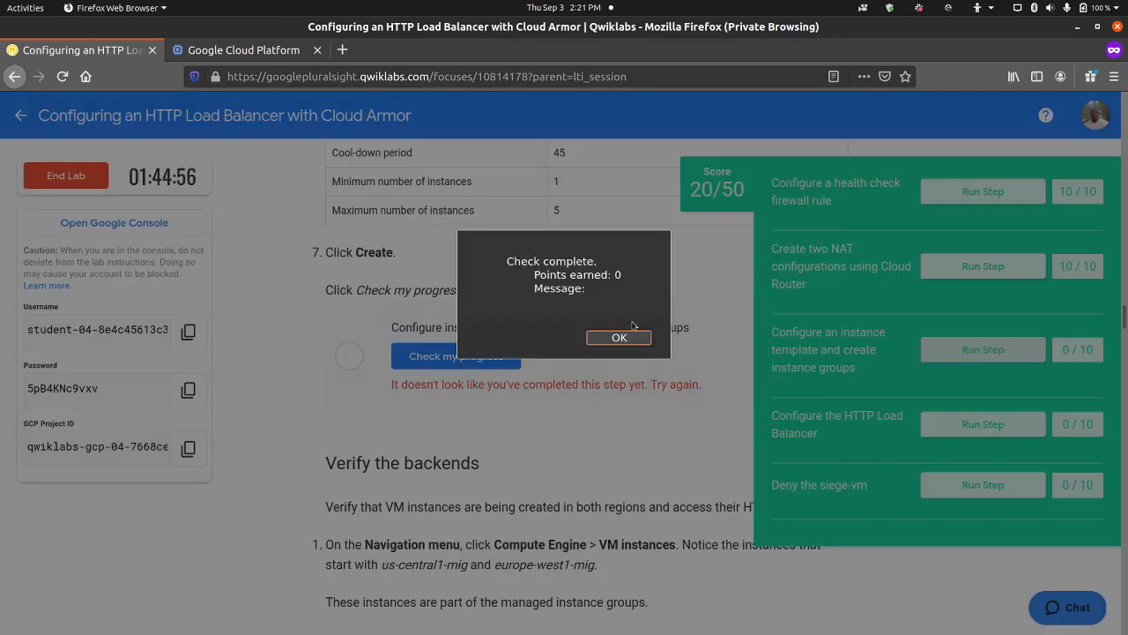
click(619, 339)
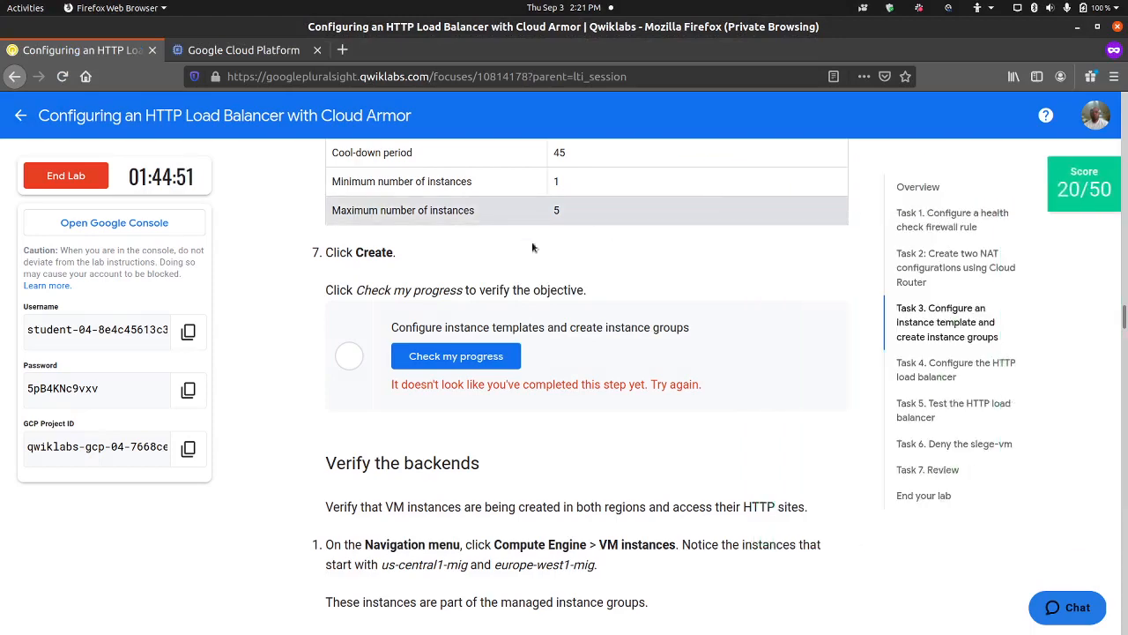
Recheck the required europe-west1-mig properties against the region, template and autoscaling target of the existing group.
scroll(436, 292, up, 5)
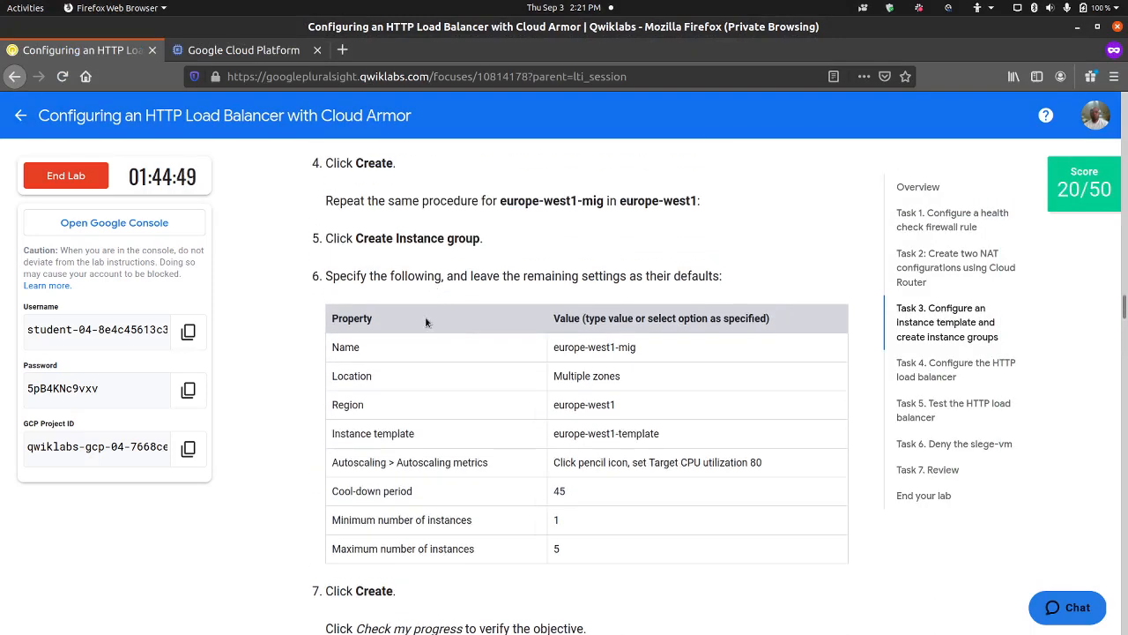
click(231, 50)
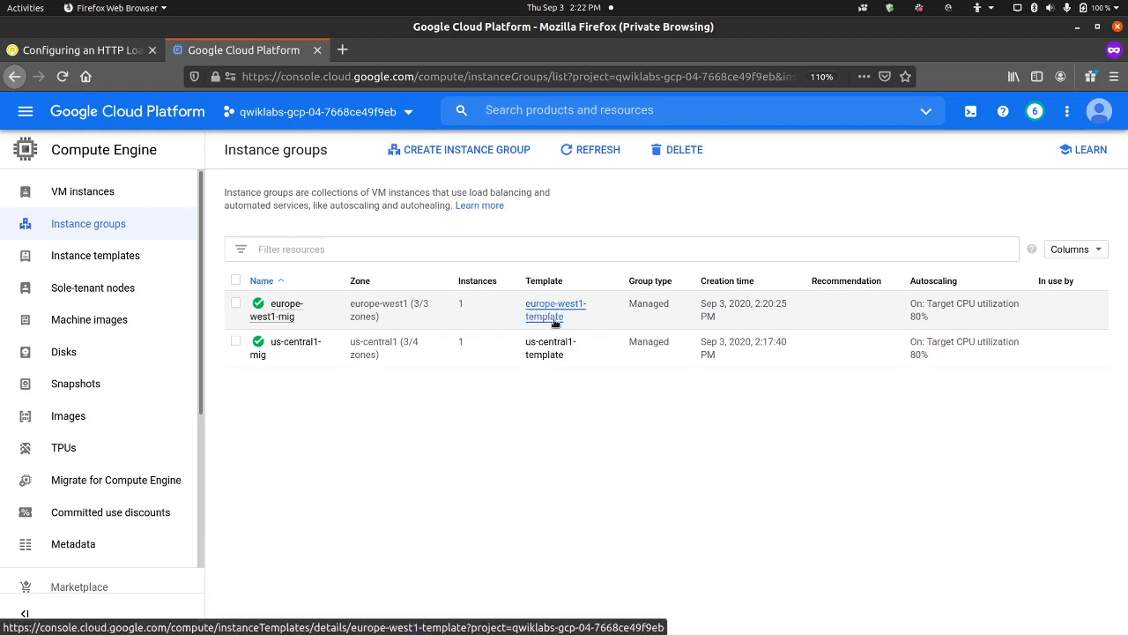
Recheck the Task 3 progress below the europe-west1-mig instructions on the lab page.
click(132, 53)
scroll(251, 313, down, 5)
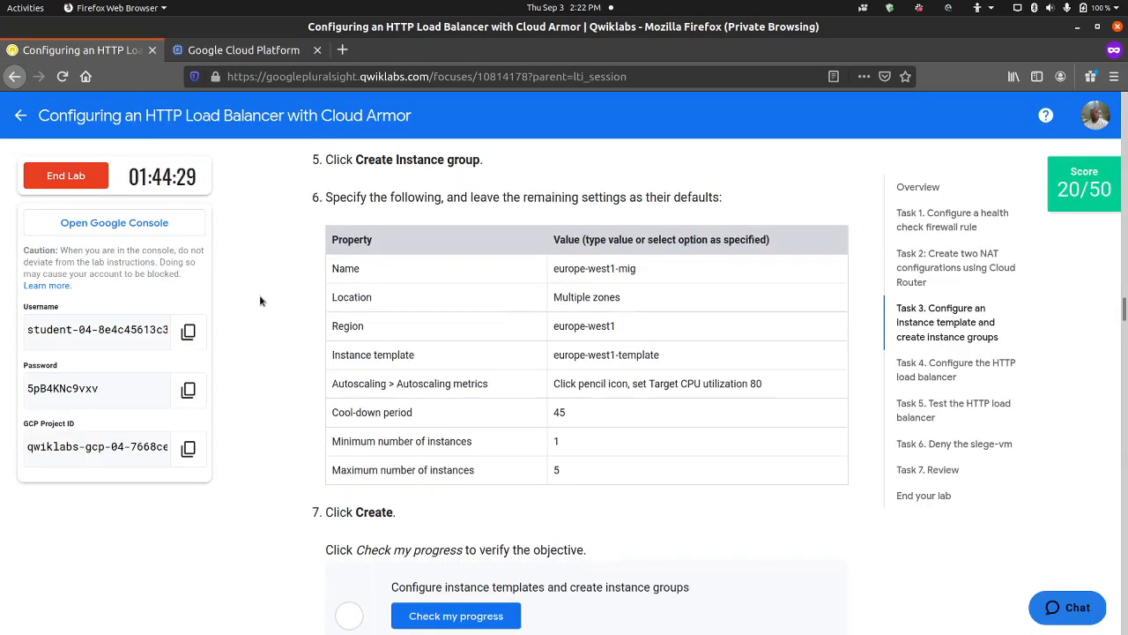
click(408, 350)
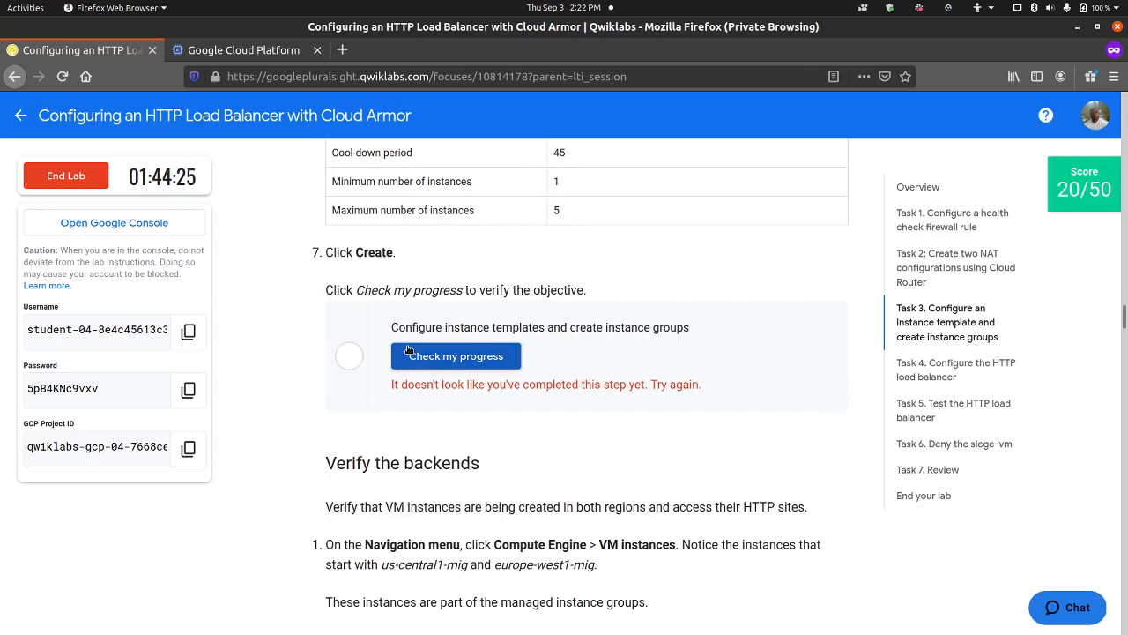
Reread the lab instructions for the europe-west1-template and both managed instance groups to look for a missed setting.
scroll(327, 340, up, 4)
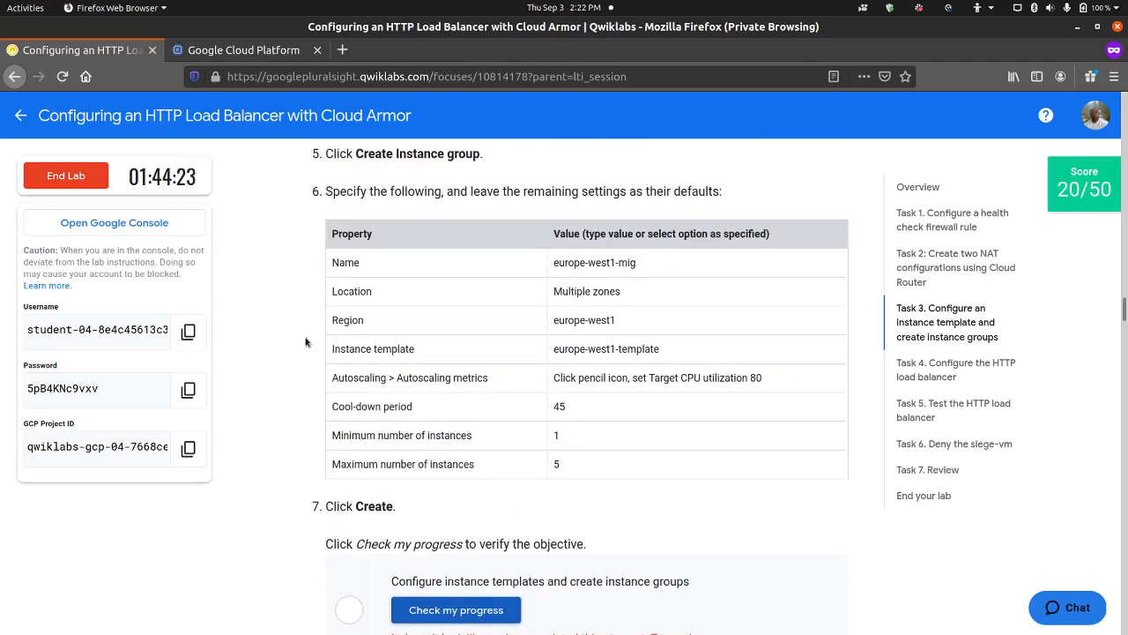
scroll(301, 341, down, 3)
scroll(301, 341, up, 6)
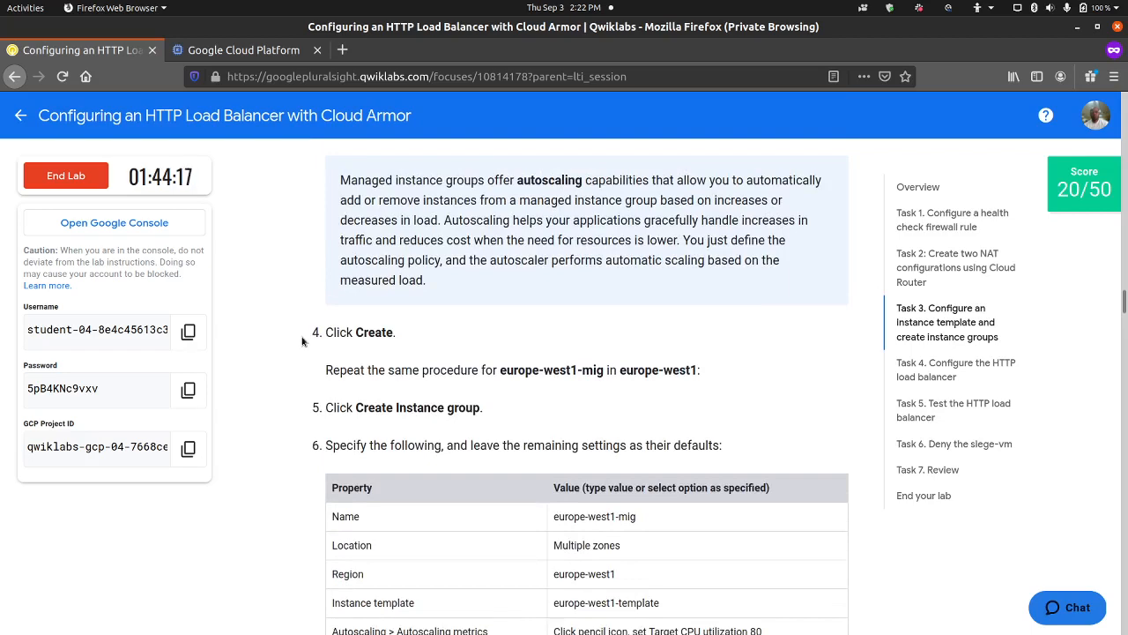
scroll(302, 341, up, 5)
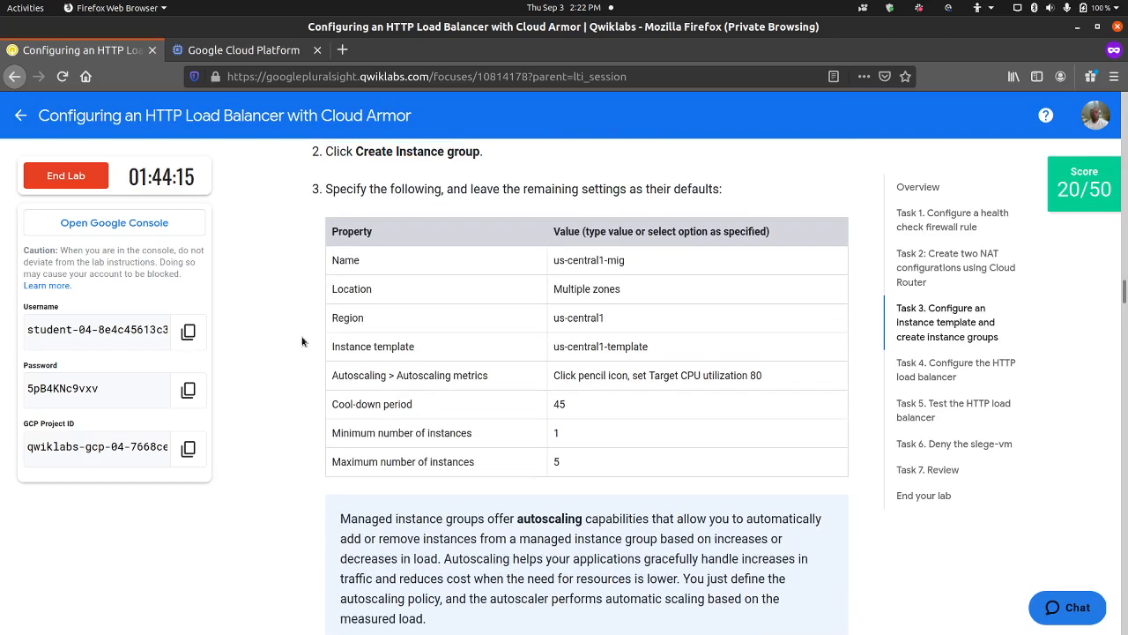
scroll(301, 341, up, 1)
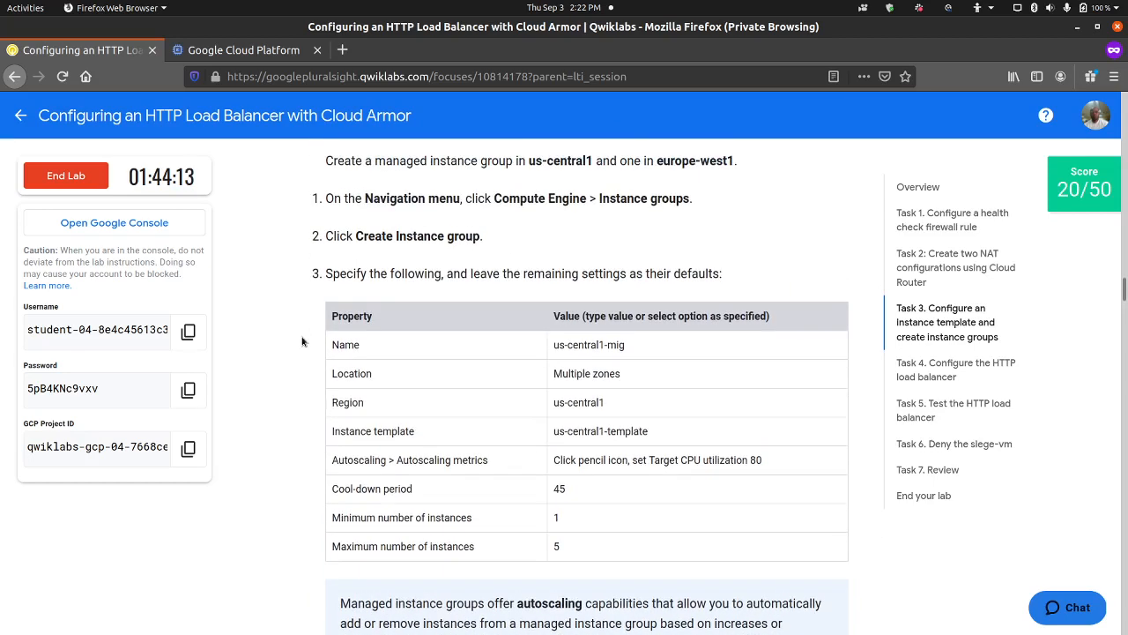
scroll(301, 341, up, 6)
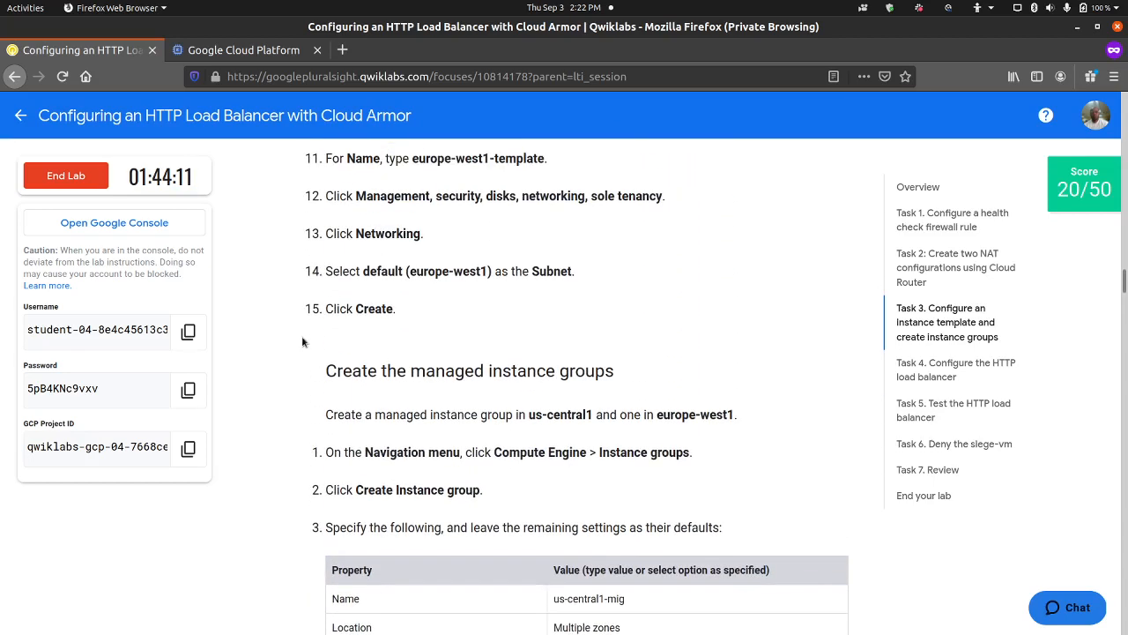
scroll(301, 341, down, 11)
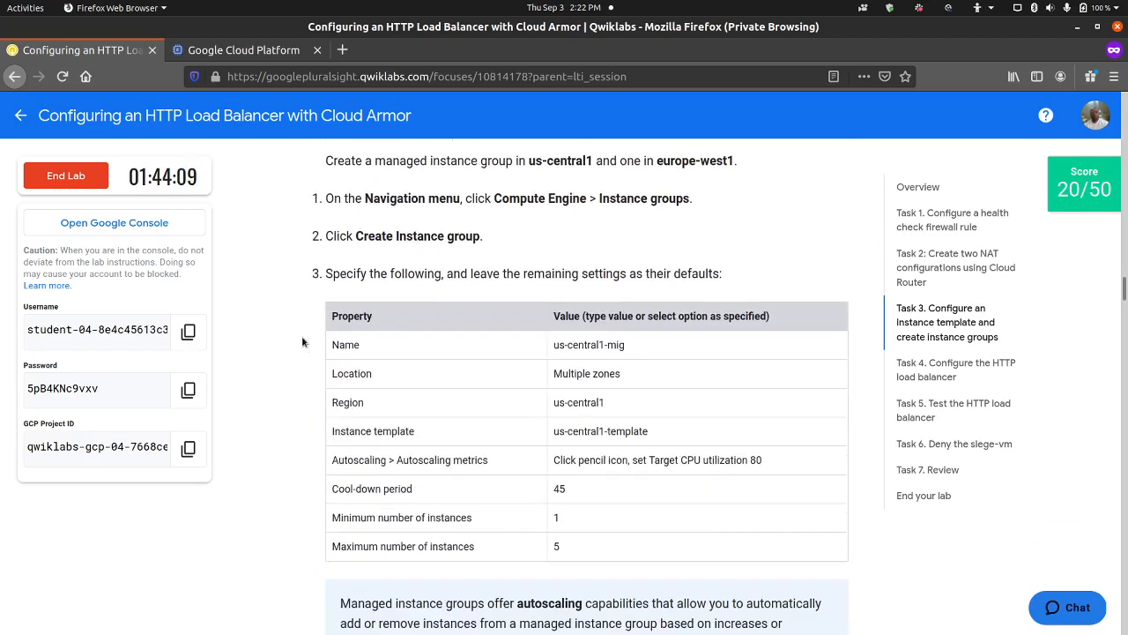
Rerun the "Configure an instance template and create instance groups" check from the lab's score breakdown.
scroll(303, 341, down, 5)
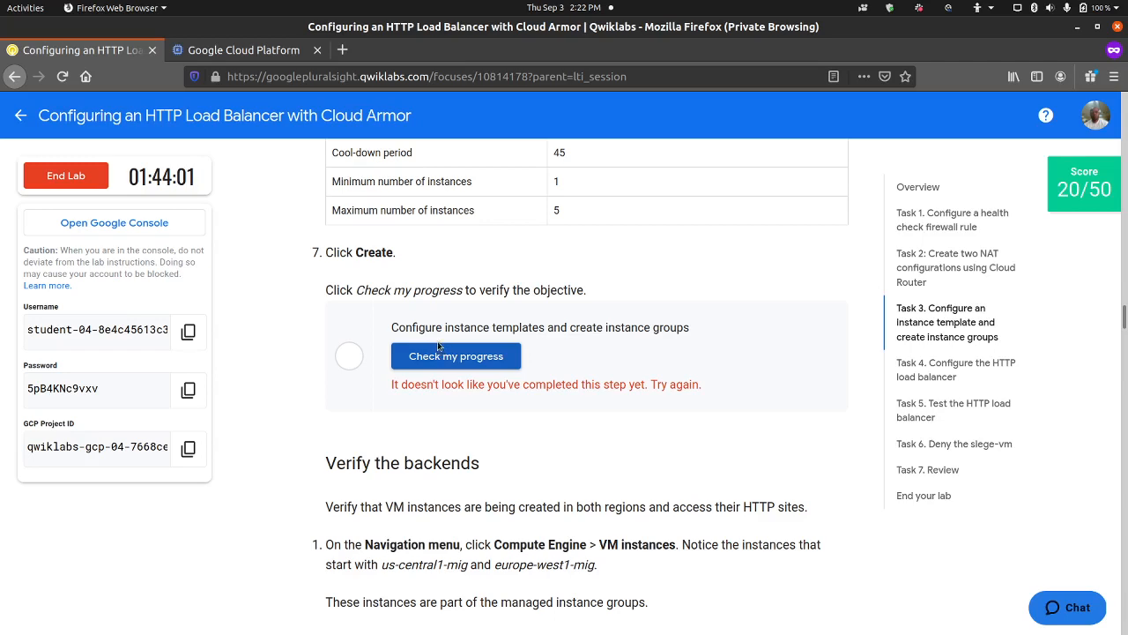
scroll(438, 347, up, 1)
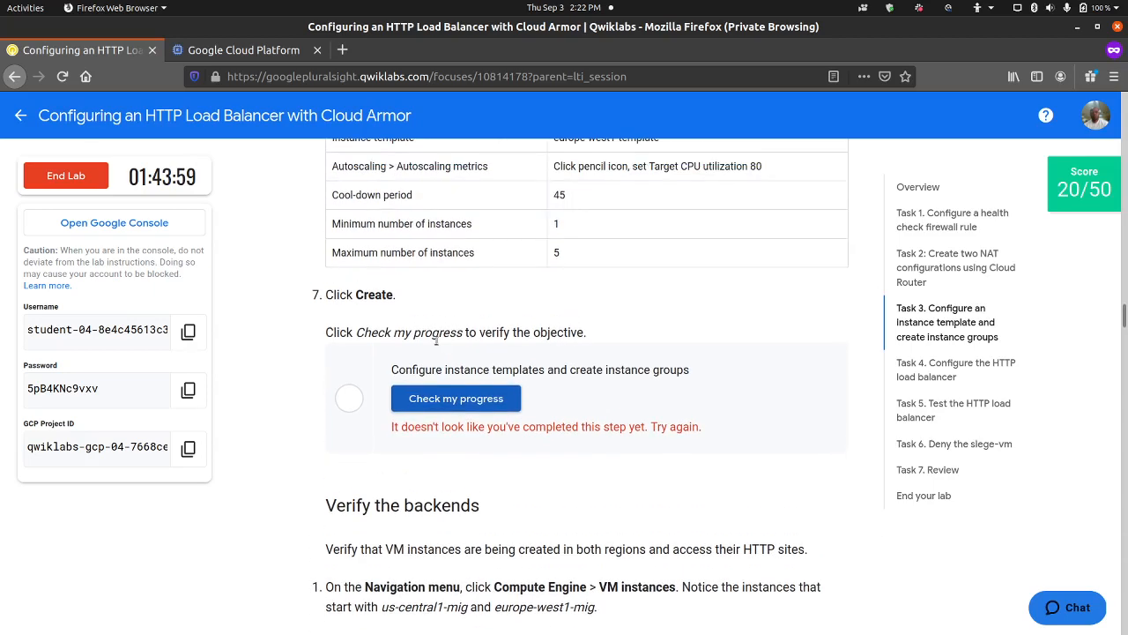
mouse_move(1074, 205)
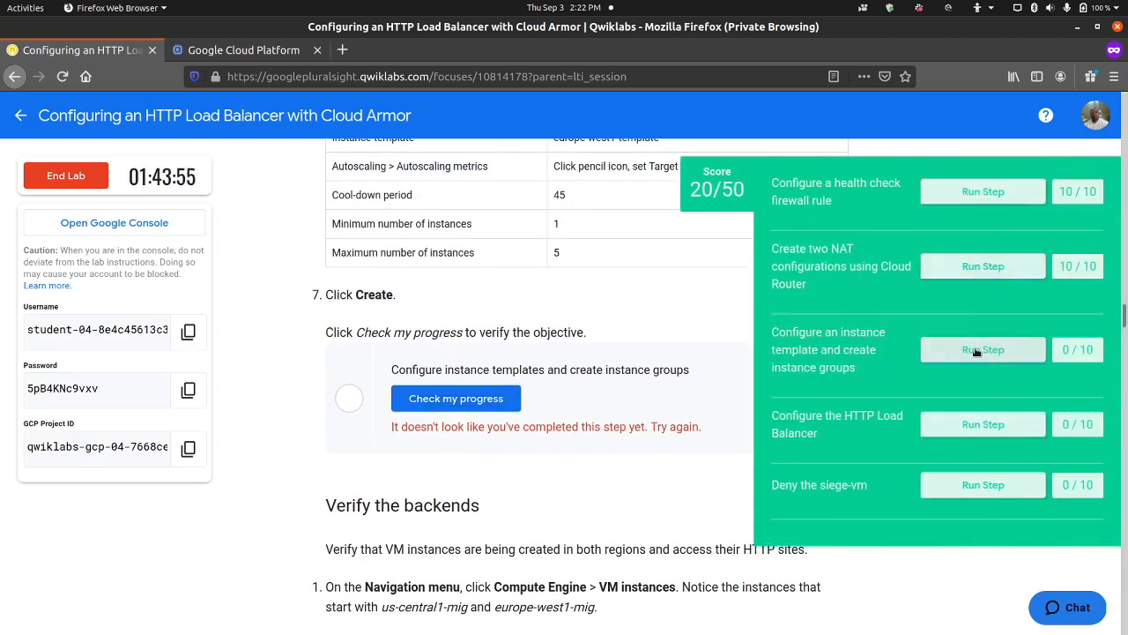
click(976, 350)
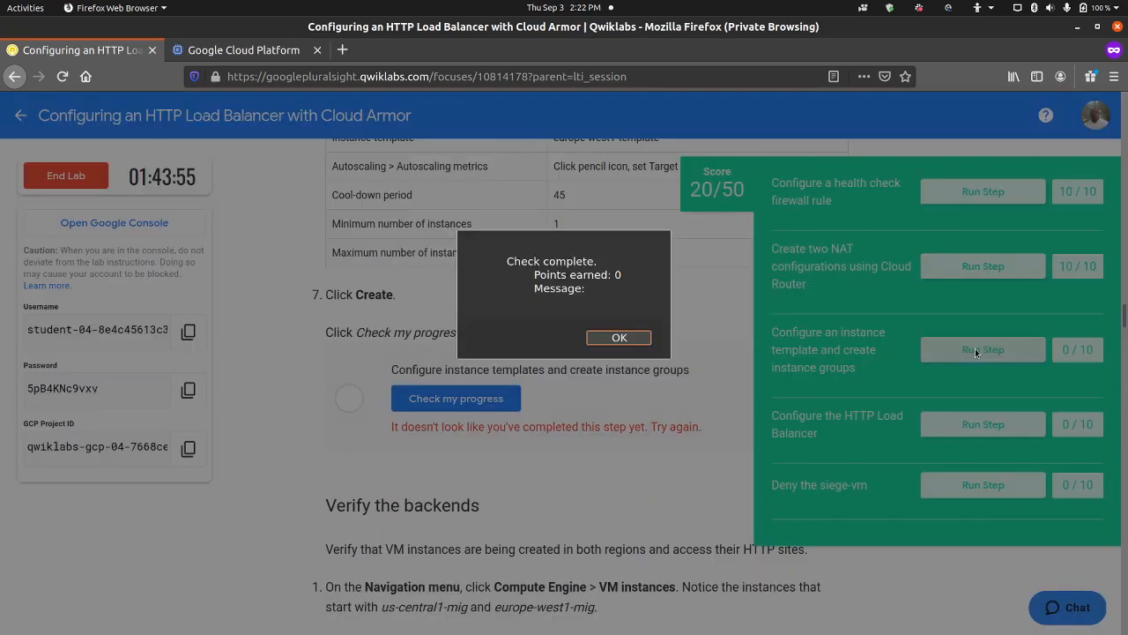
Dismiss the check result and reread the required us-central1-mig properties in the lab instructions.
click(618, 338)
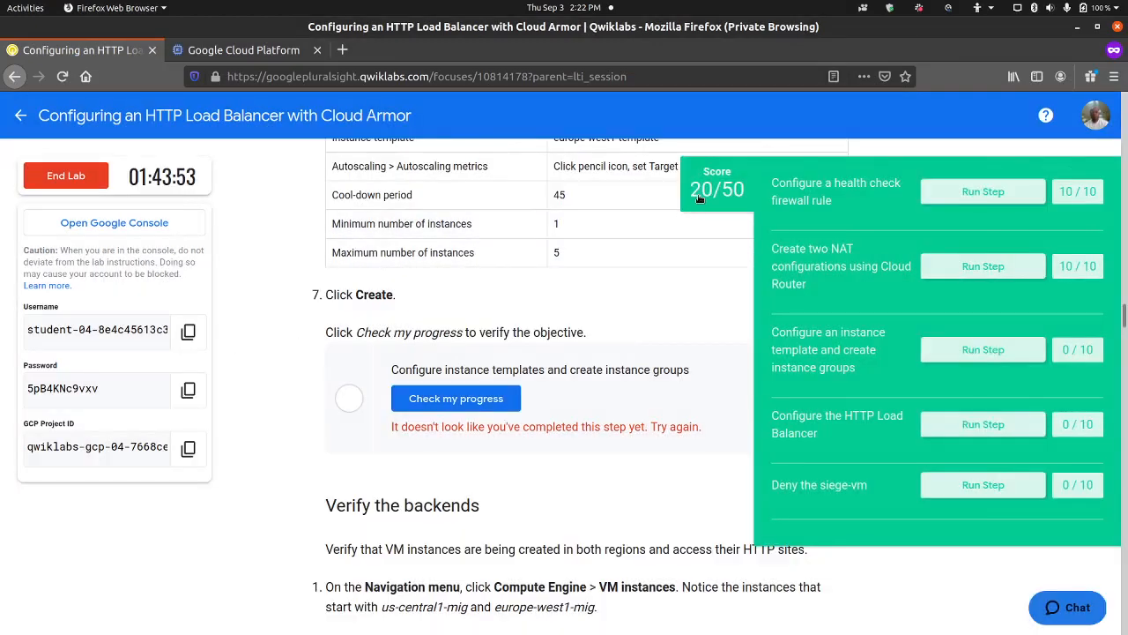
scroll(273, 364, up, 5)
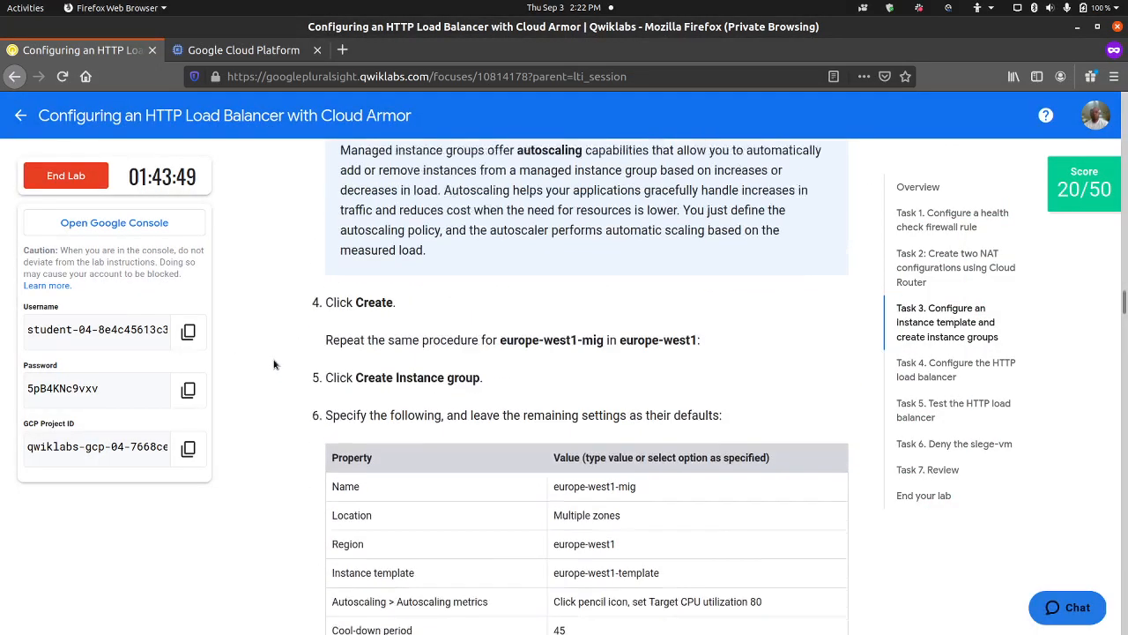
scroll(273, 364, up, 4)
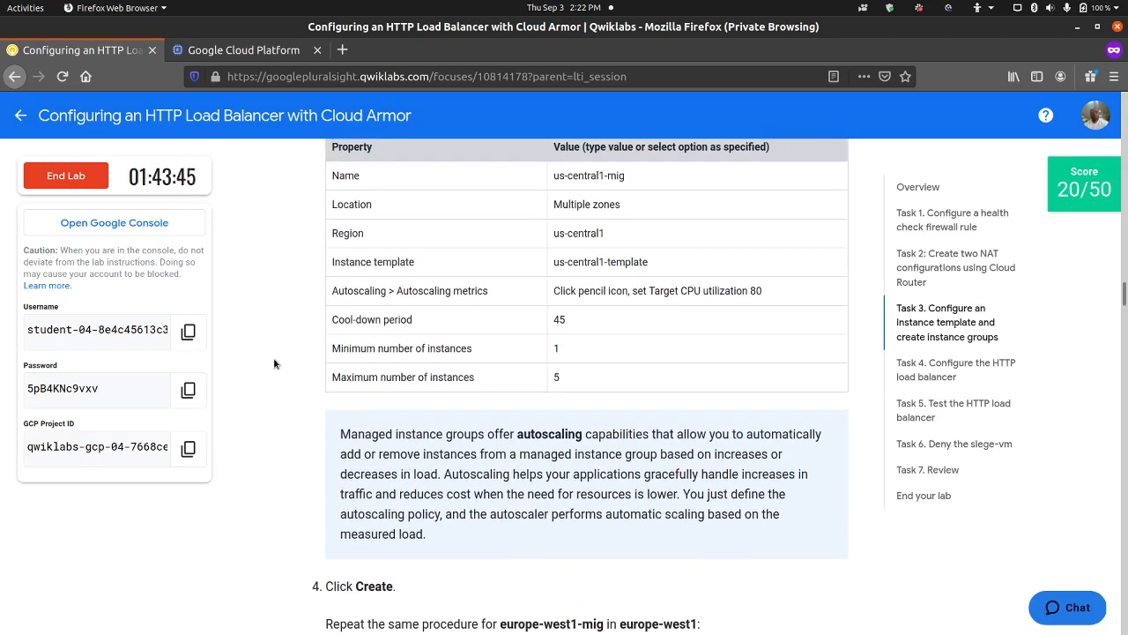
In the Google Cloud console, open an SSH session to the europe-west1-mig VM instance and arrange its window over the instance list.
click(221, 50)
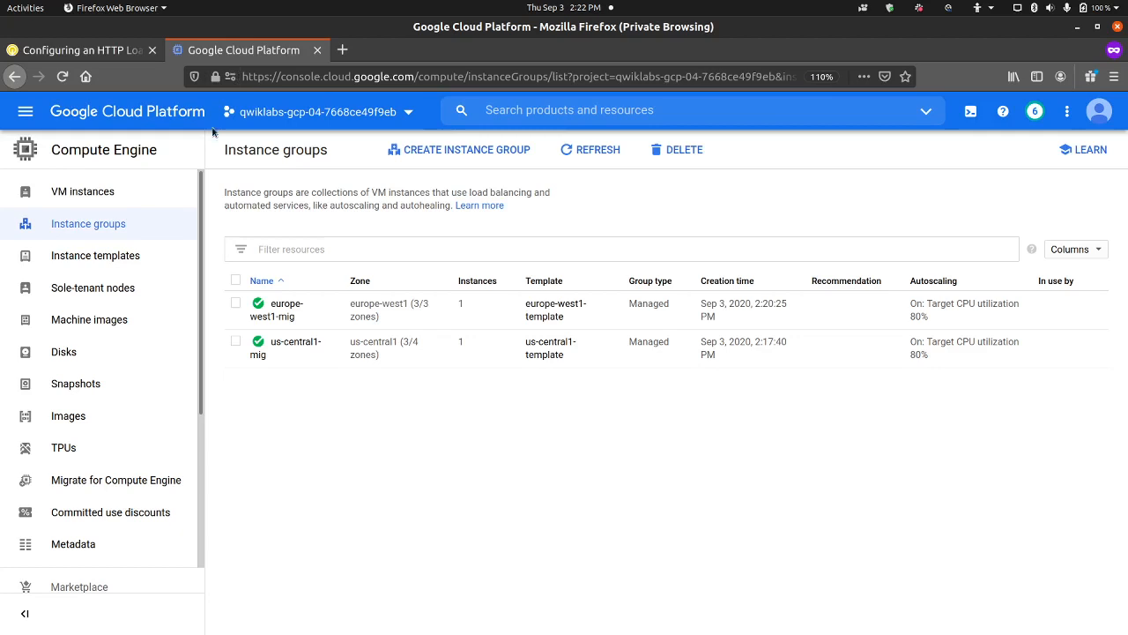
click(93, 193)
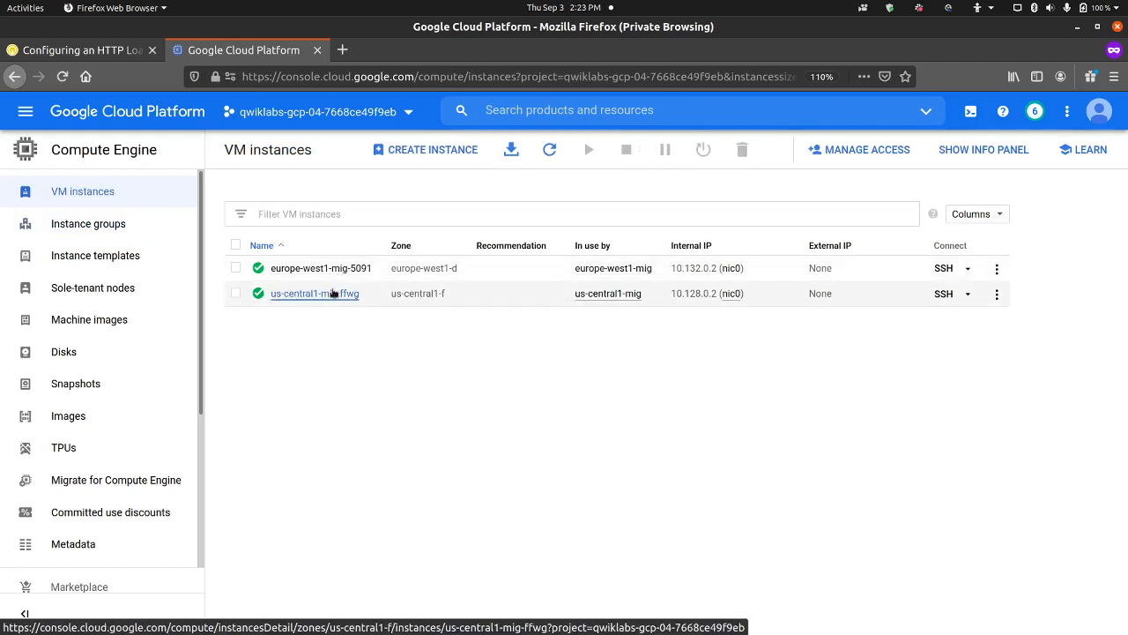
click(943, 269)
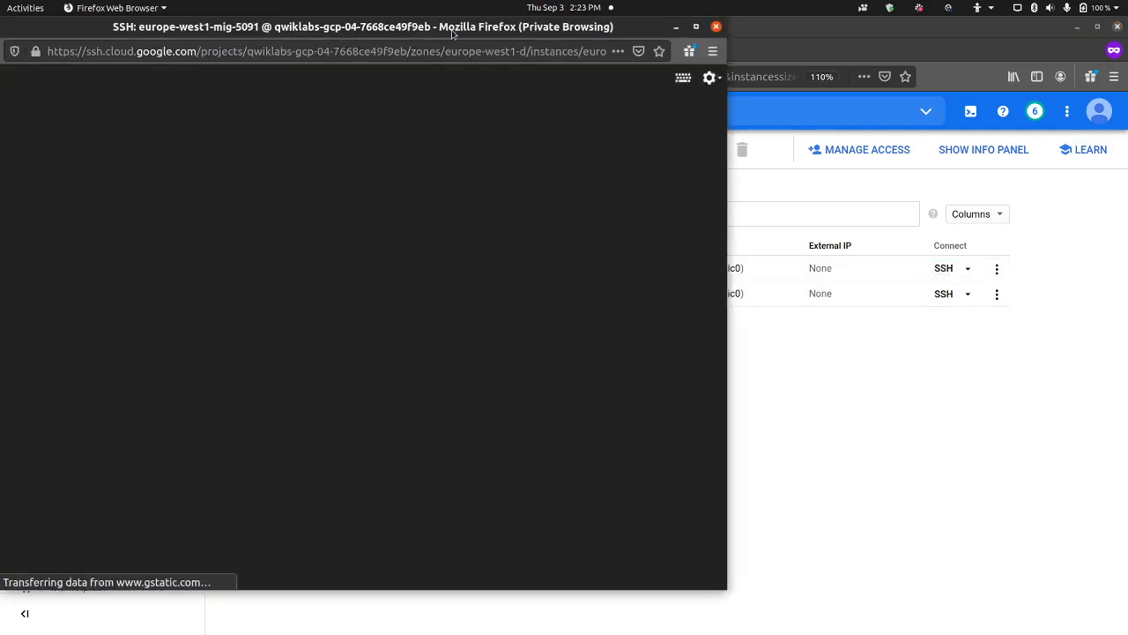
drag(452, 33, 728, 91)
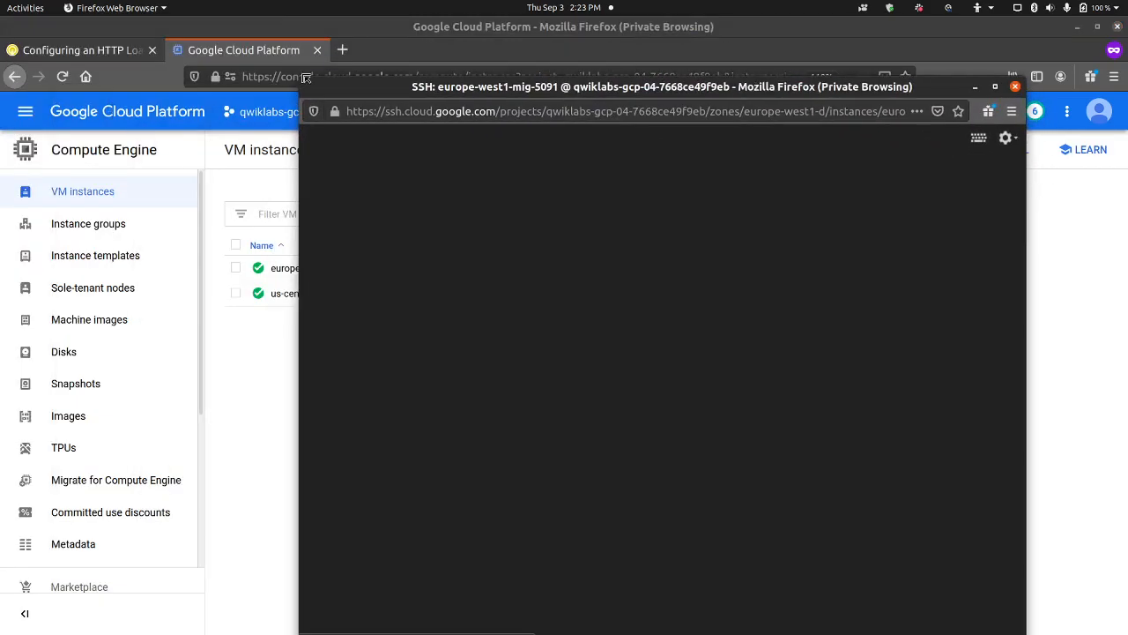
drag(306, 79, 412, 220)
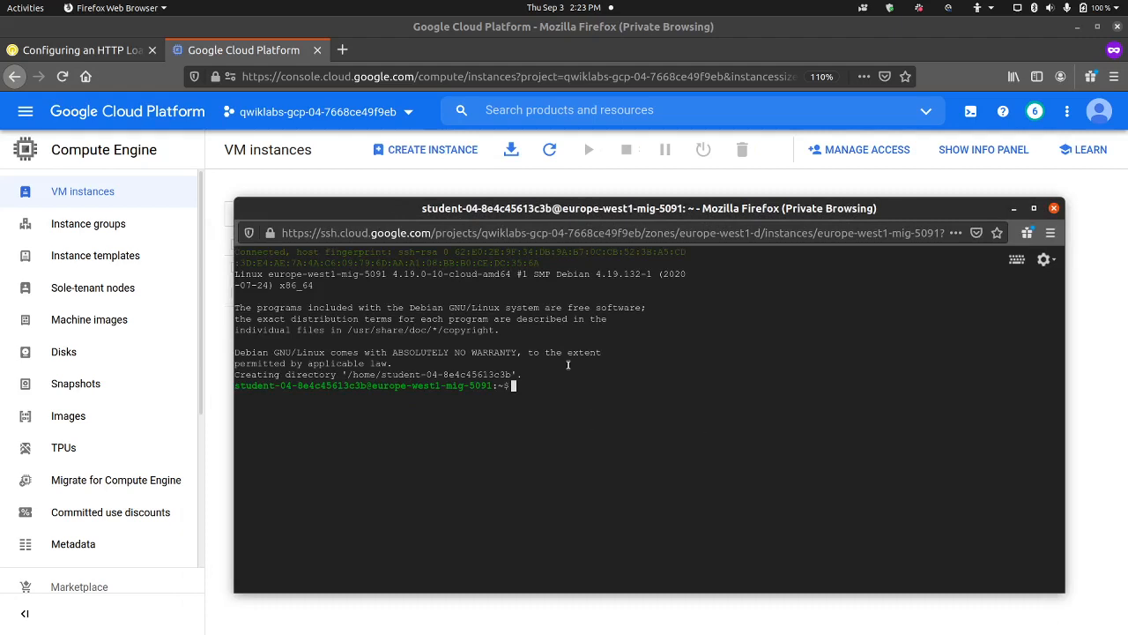
Test the Apache2 default page on the europe-west1-mig VM with curl localhost and close the SSH session.
text(curl loclho)
key(BackSpace)
key(BackSpace)
key(BackSpace)
text(alhost)
key(Return)
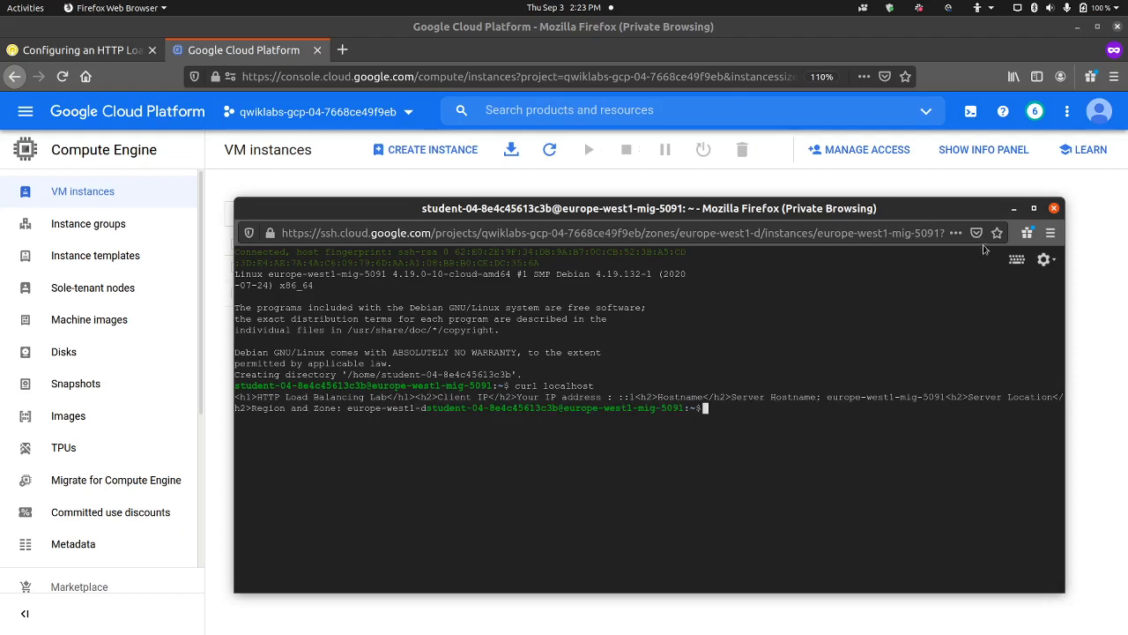
click(1054, 208)
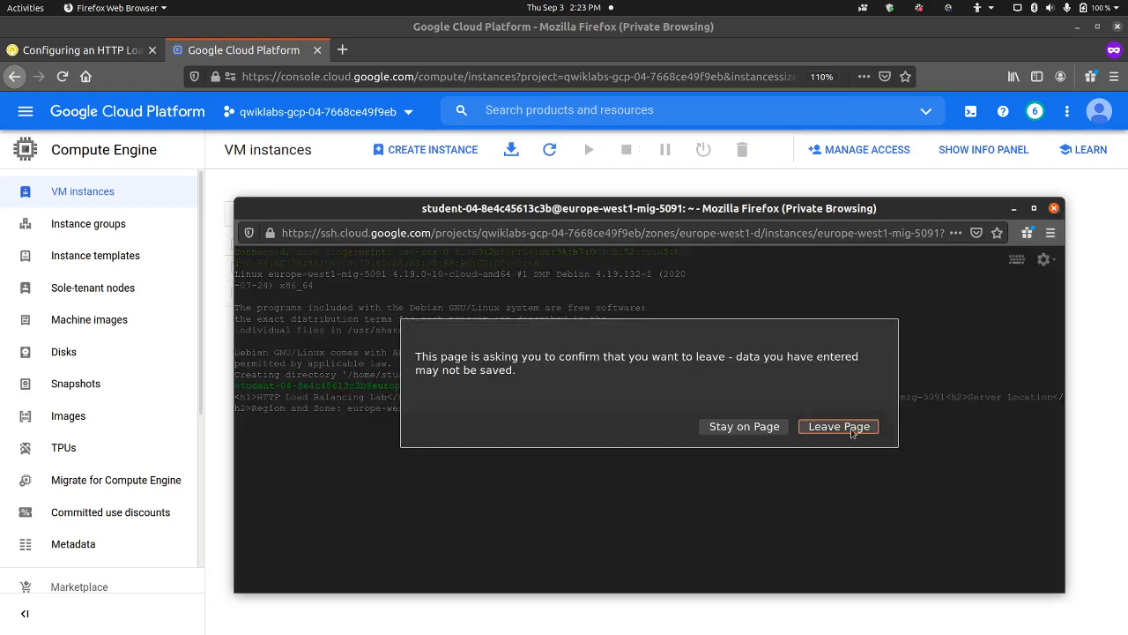
click(838, 427)
Open an SSH session to the us-central1-mig VM instance and enlarge and reposition its terminal window.
click(943, 293)
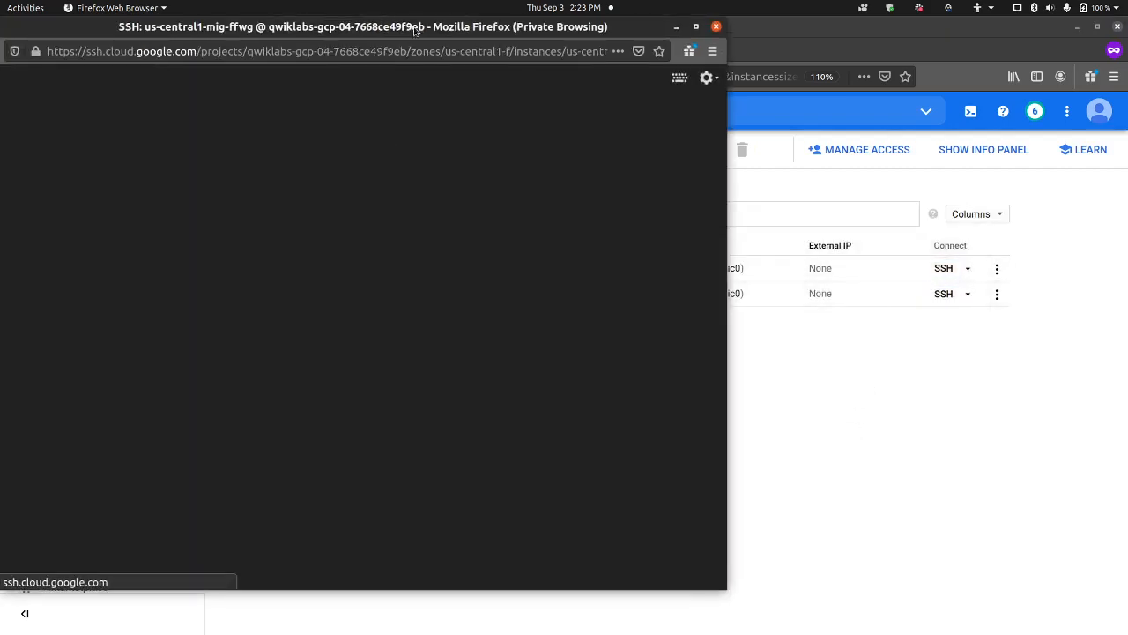
drag(411, 24, 669, 67)
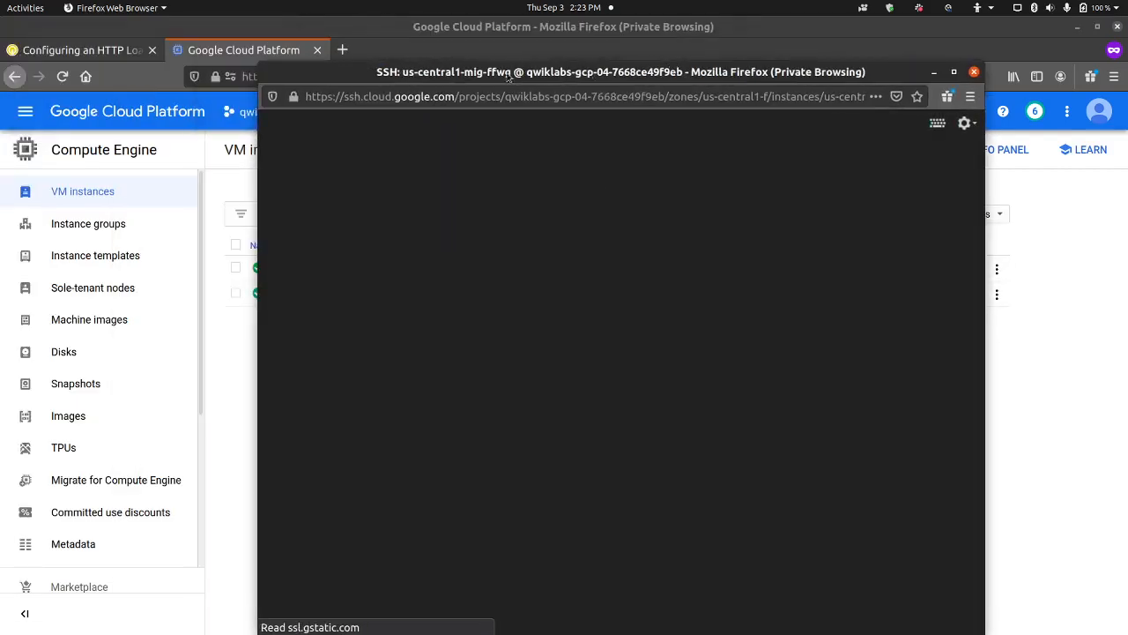
drag(258, 65, 158, 286)
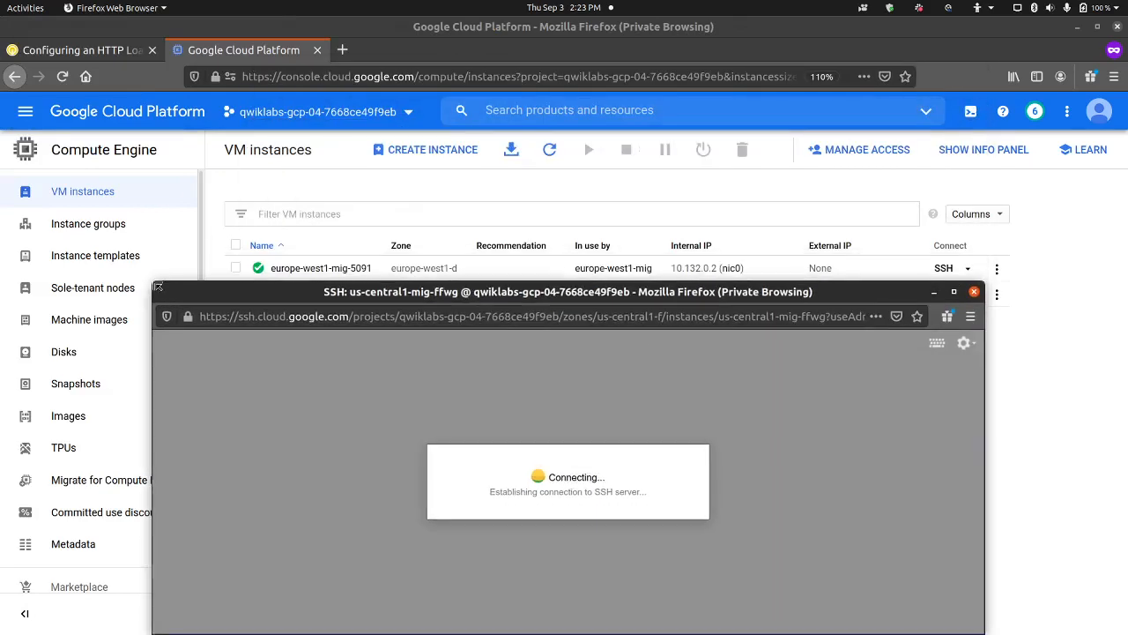
drag(427, 292, 481, 232)
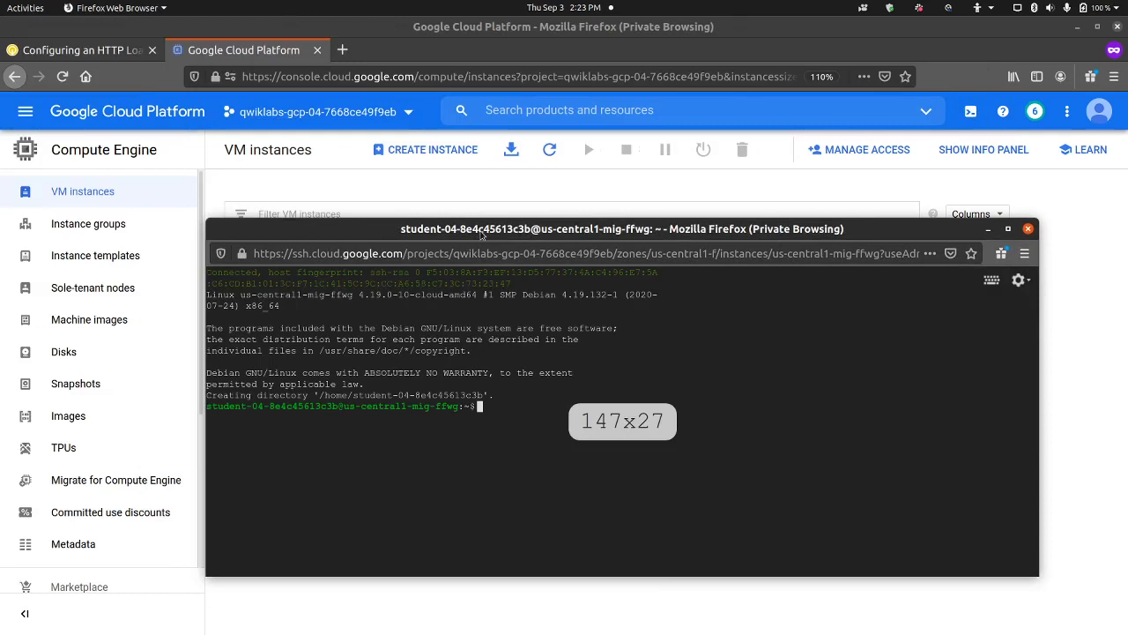
Test the web server on the us-central1-mig VM with curl localhost and close the SSH session.
text(curl )
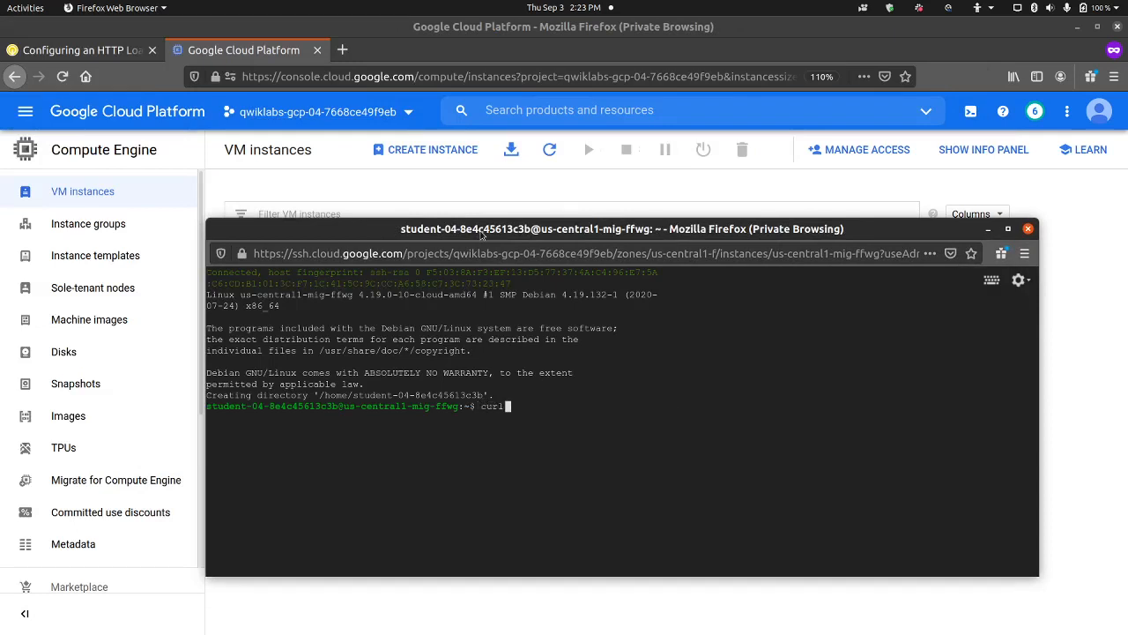
text(localho)
key(BackSpace)
key(BackSpace)
key(BackSpace)
key(BackSpace)
key(BackSpace)
text(x)
key(BackSpace)
key(BackSpace)
text(ocalhost)
key(Return)
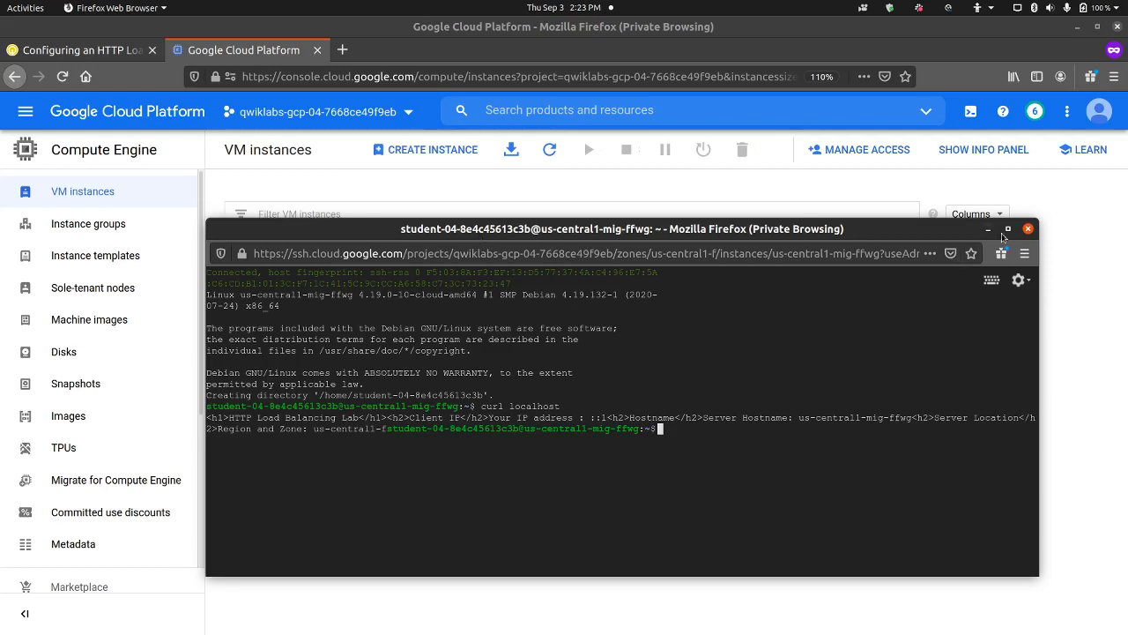
click(1029, 228)
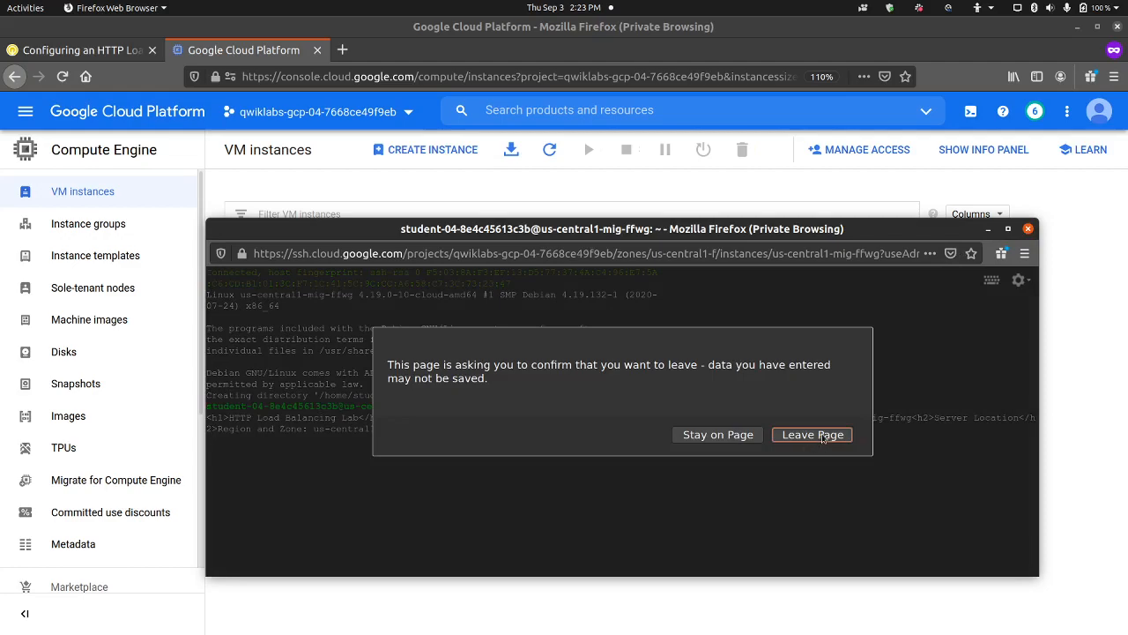
click(819, 436)
Recheck the instance templates and groups checkpoint on the lab page, both below the instructions and from the score breakdown.
click(126, 51)
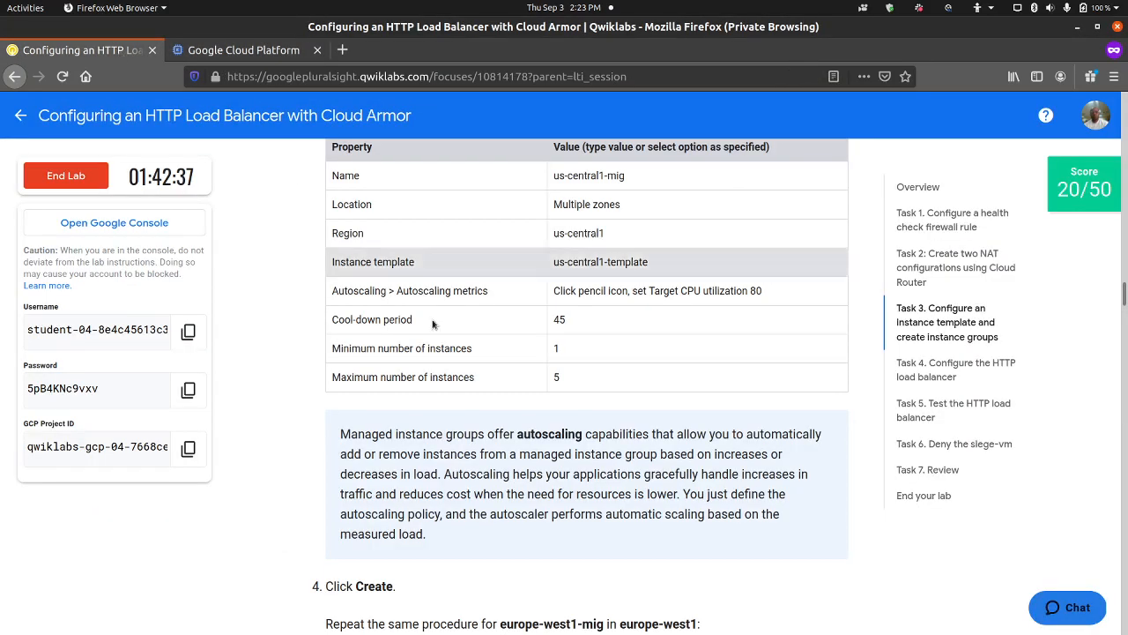
scroll(361, 377, down, 10)
scroll(361, 377, down, 2)
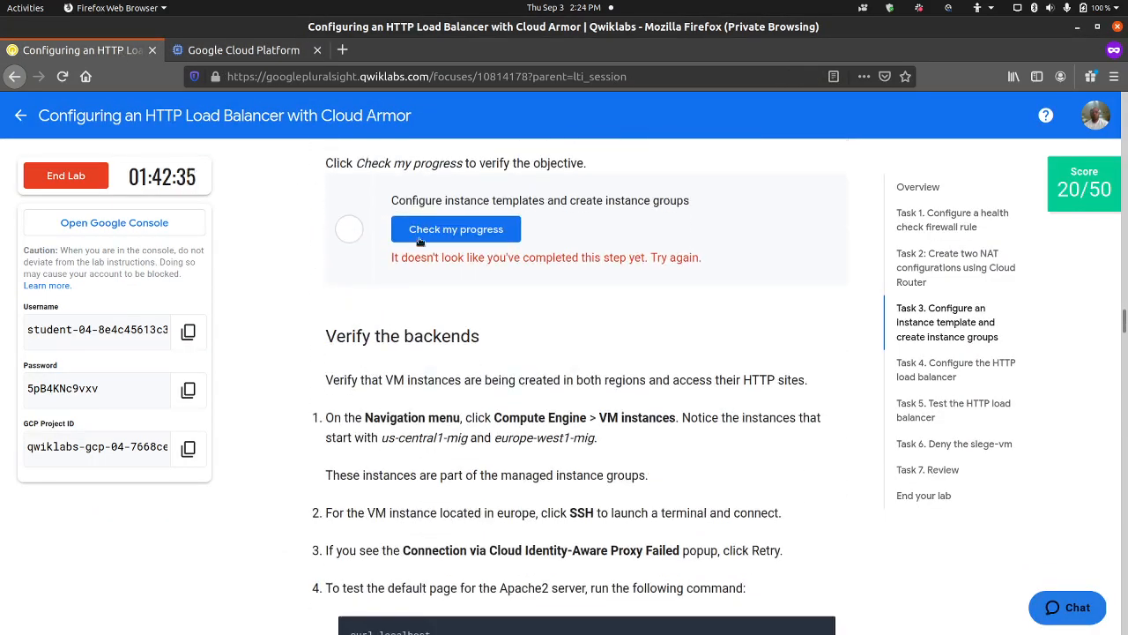
click(423, 230)
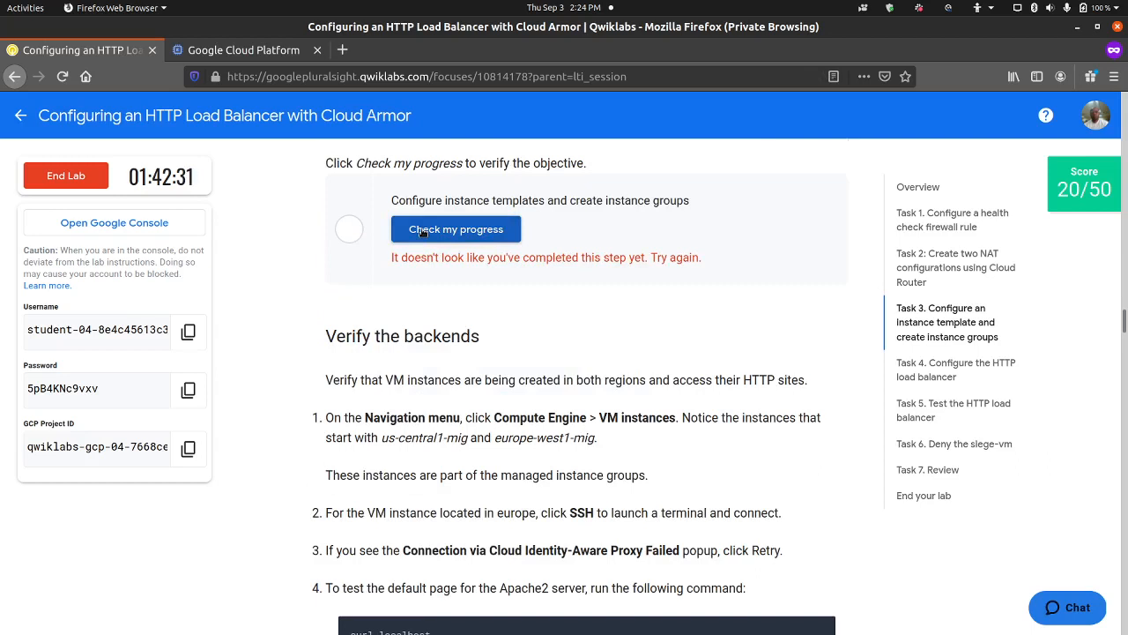
click(1076, 203)
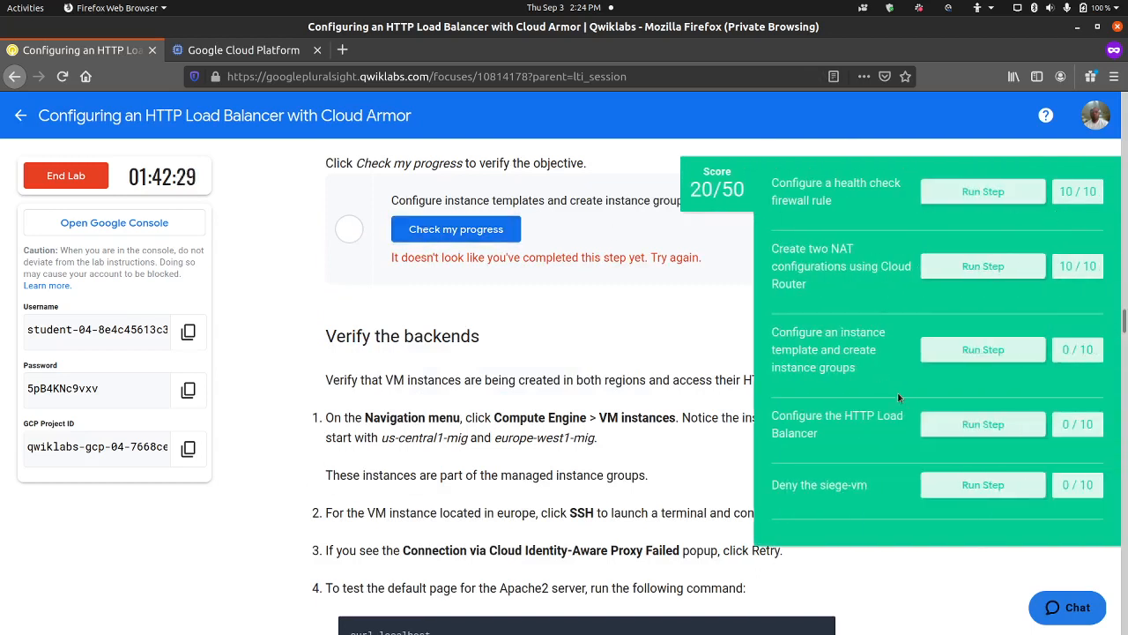
click(962, 359)
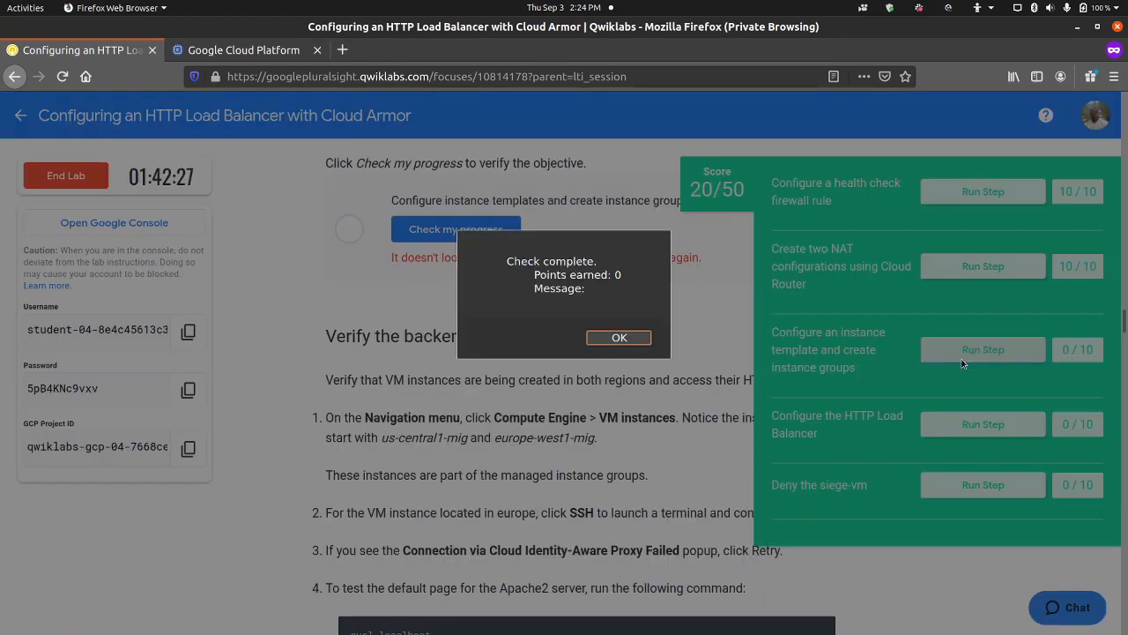
click(619, 339)
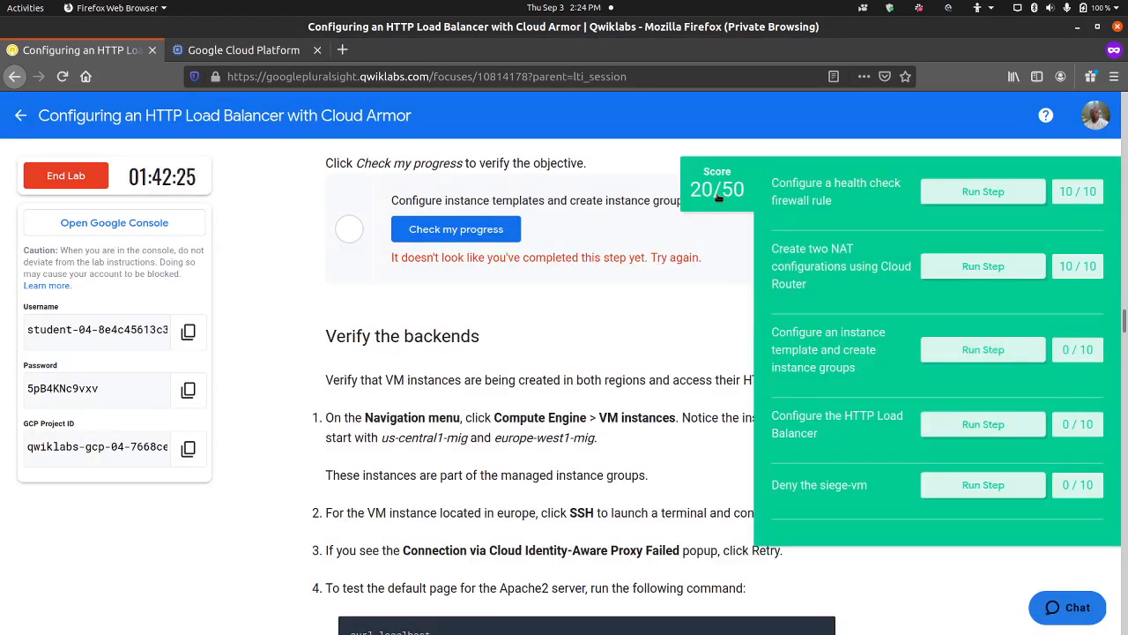
Select both the europe-west1-mig and us-central1-mig instance groups in the console, backing out of the deletion dialog.
scroll(546, 220, up, 3)
click(231, 51)
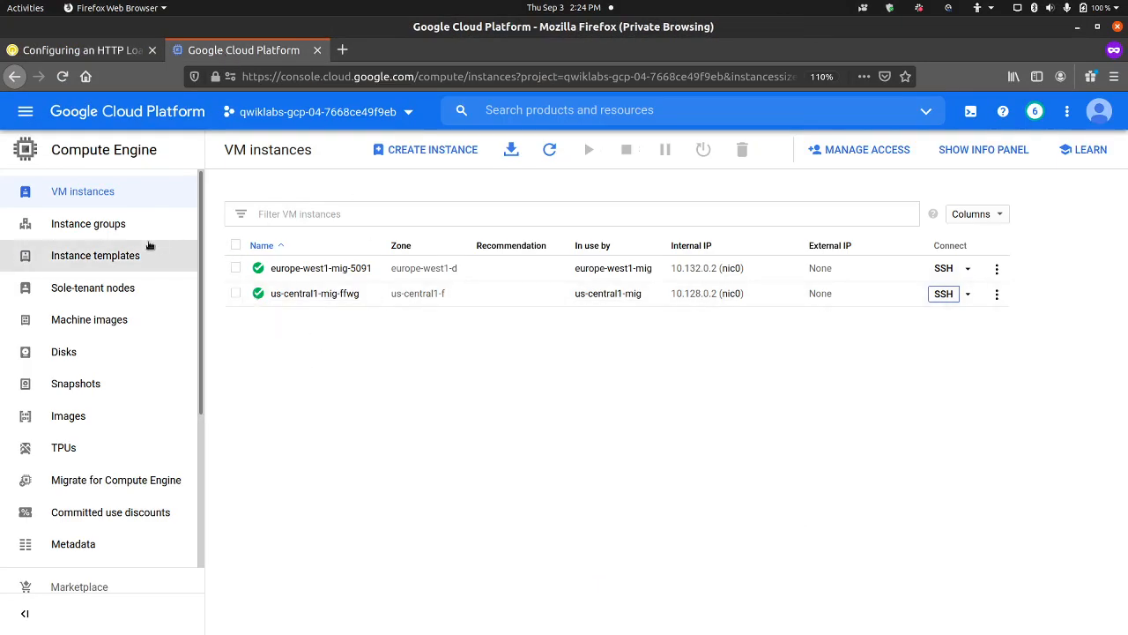
click(142, 231)
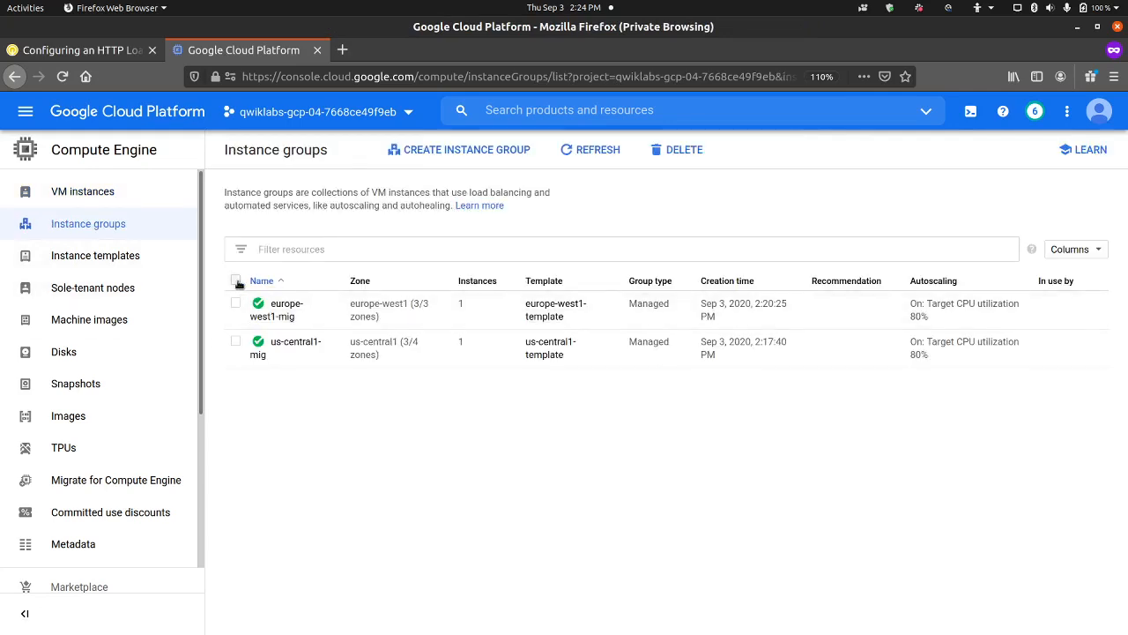
click(238, 280)
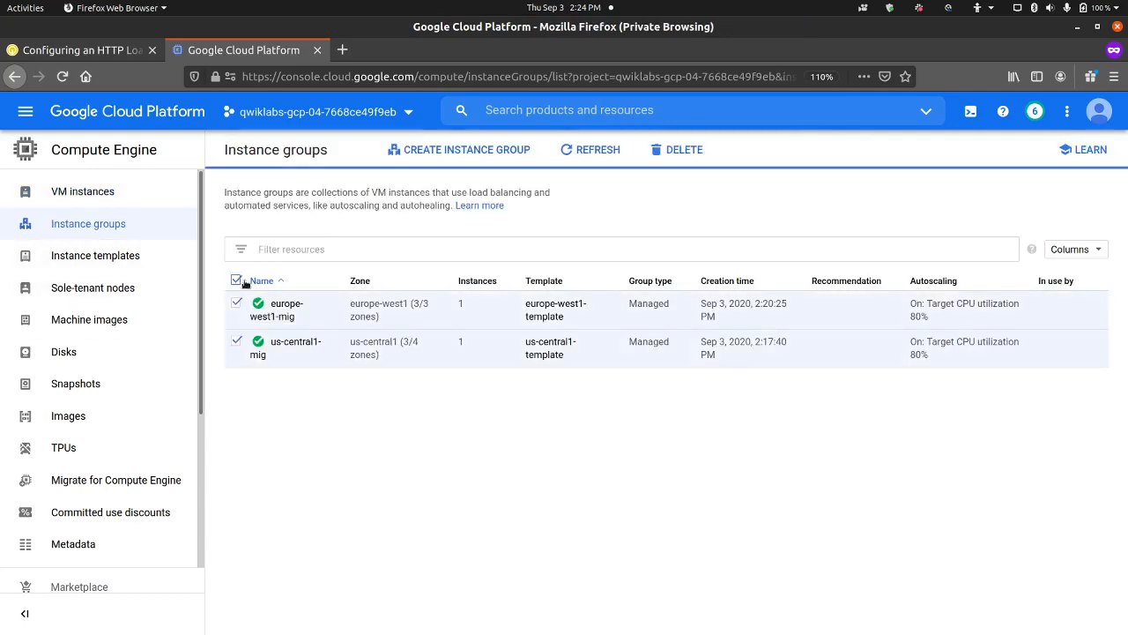
click(677, 152)
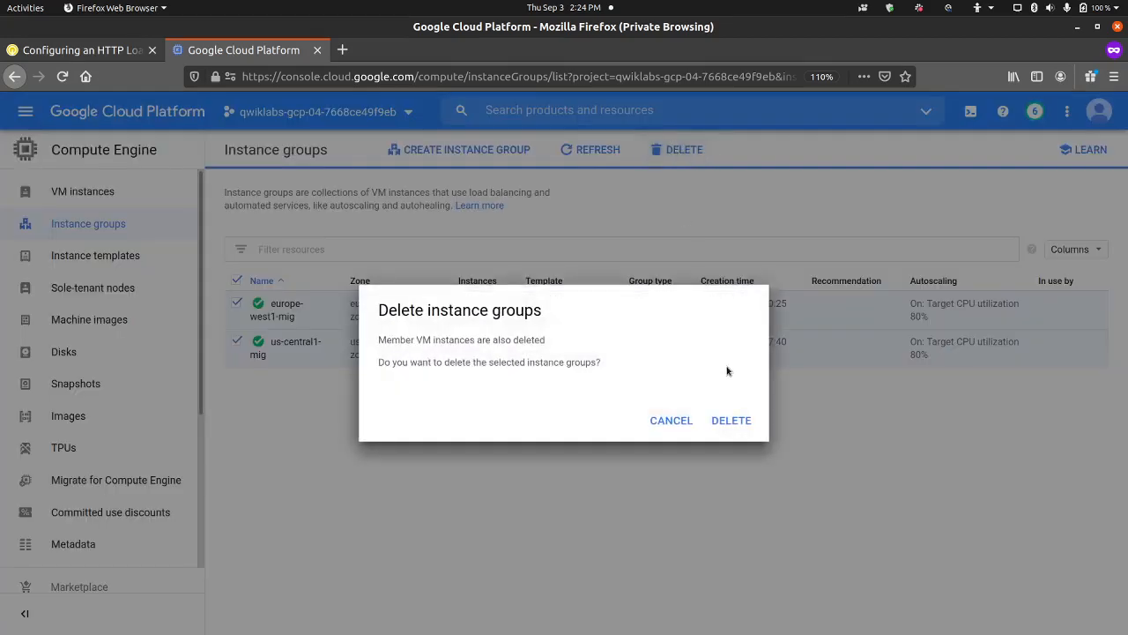
click(676, 422)
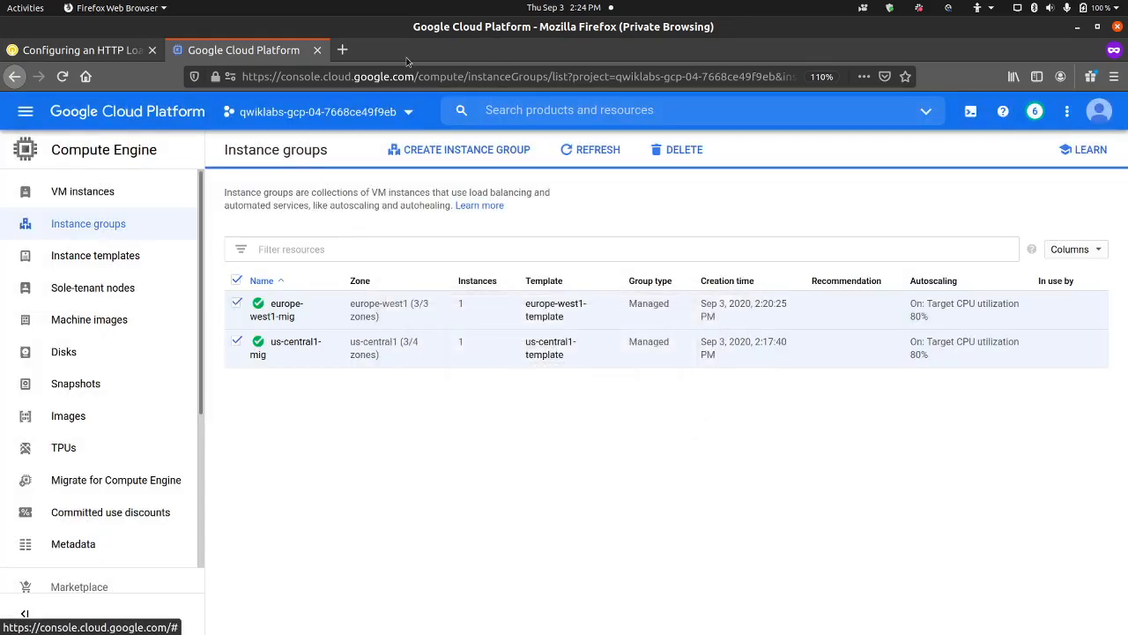
Return to the lab page and run the instance template and groups check once more from the score breakdown.
click(106, 53)
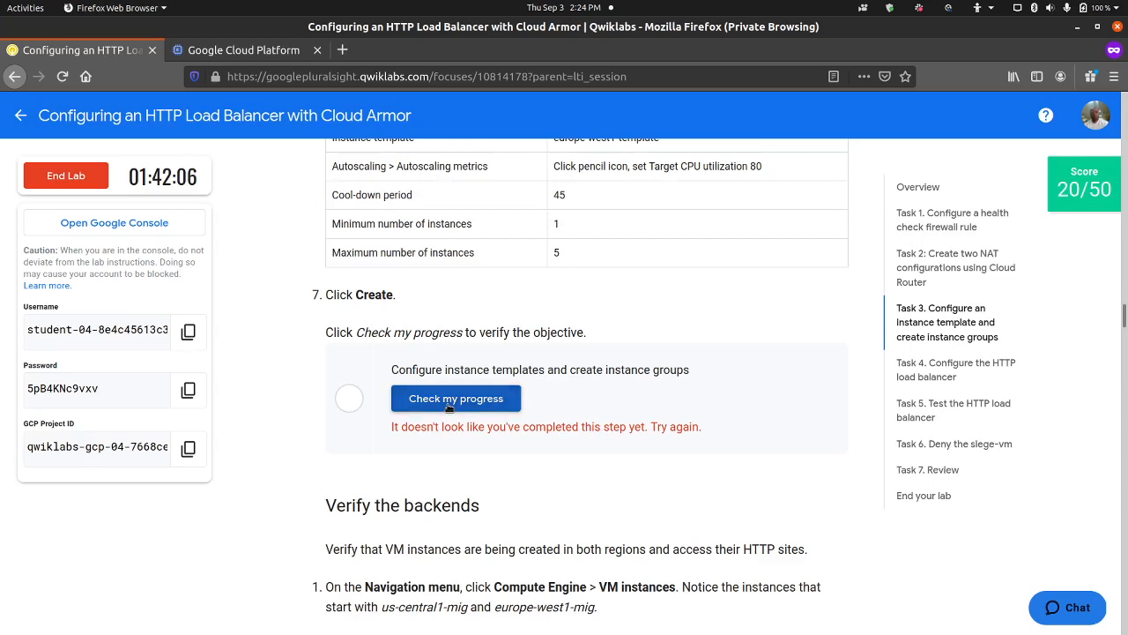
scroll(476, 396, up, 6)
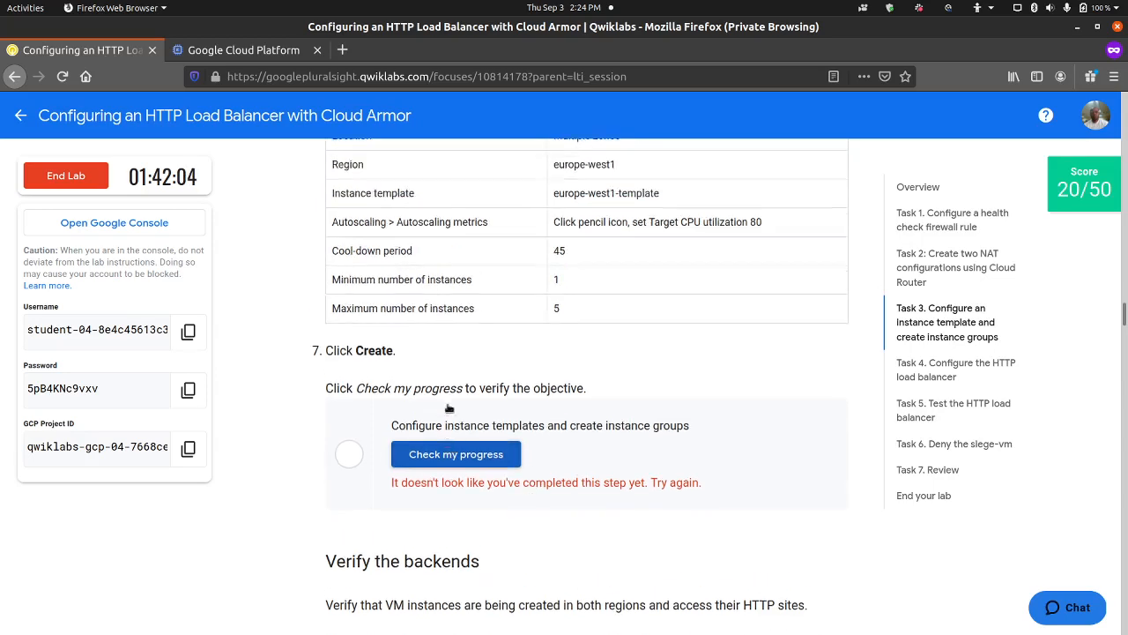
scroll(509, 390, down, 2)
scroll(508, 390, down, 1)
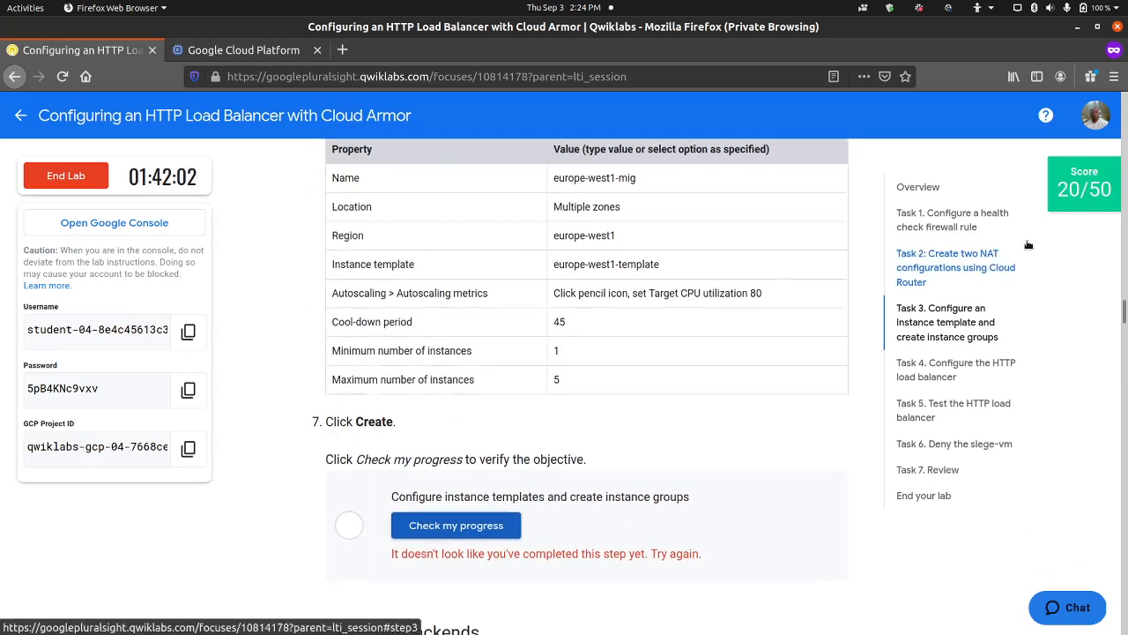
click(1076, 204)
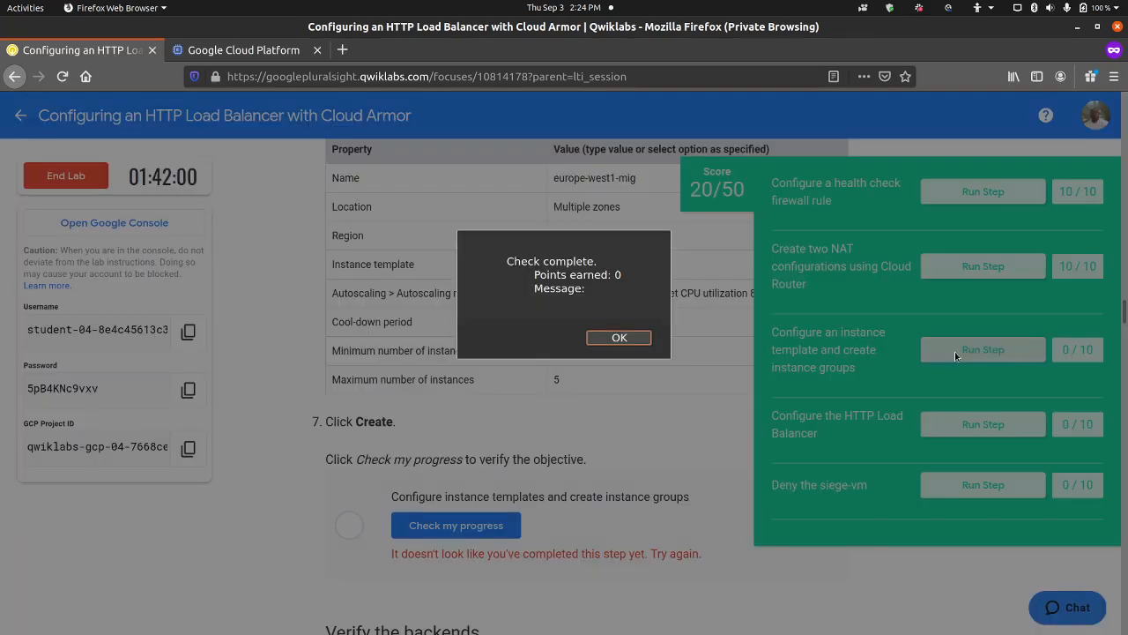
click(646, 339)
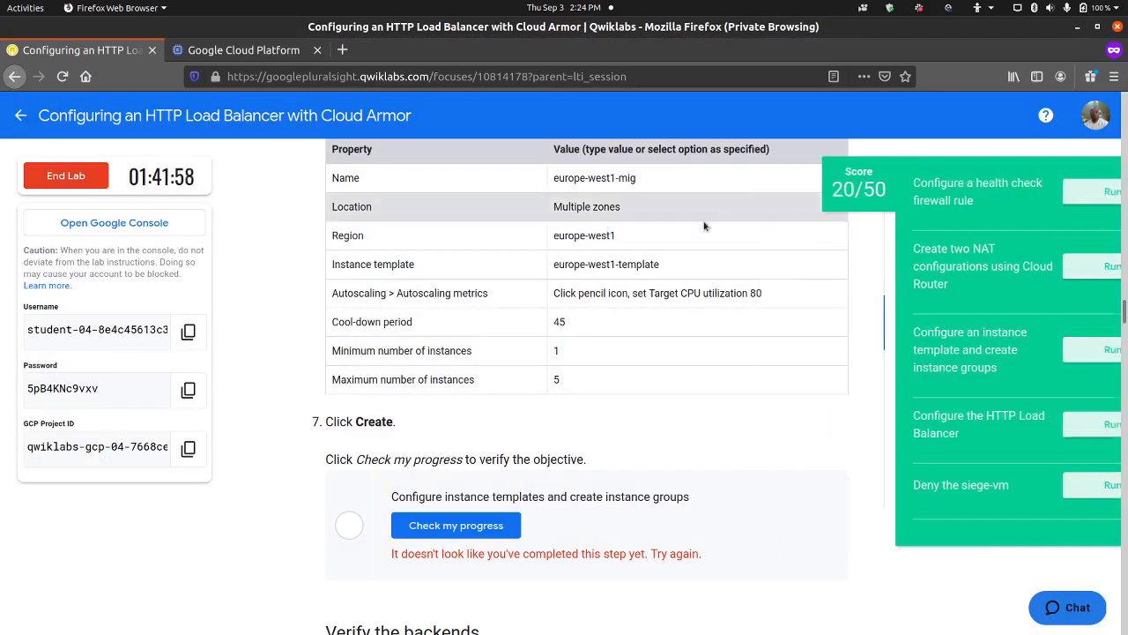
Switch to the Google Cloud console and delete the selected europe-west1-mig and us-central1-mig instance groups.
click(207, 51)
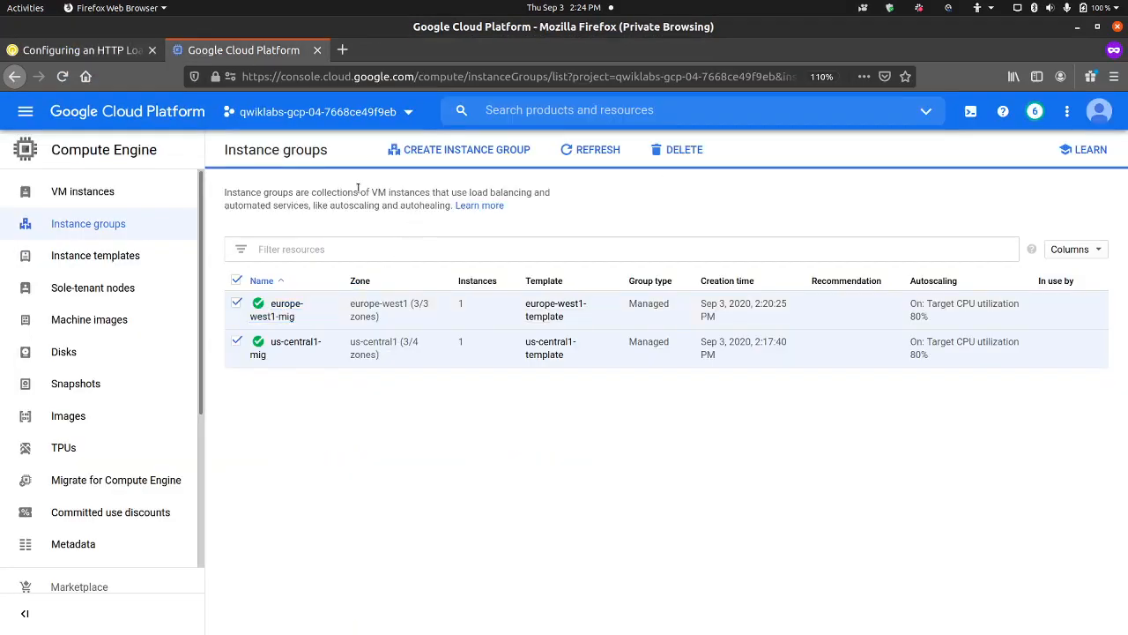
click(684, 155)
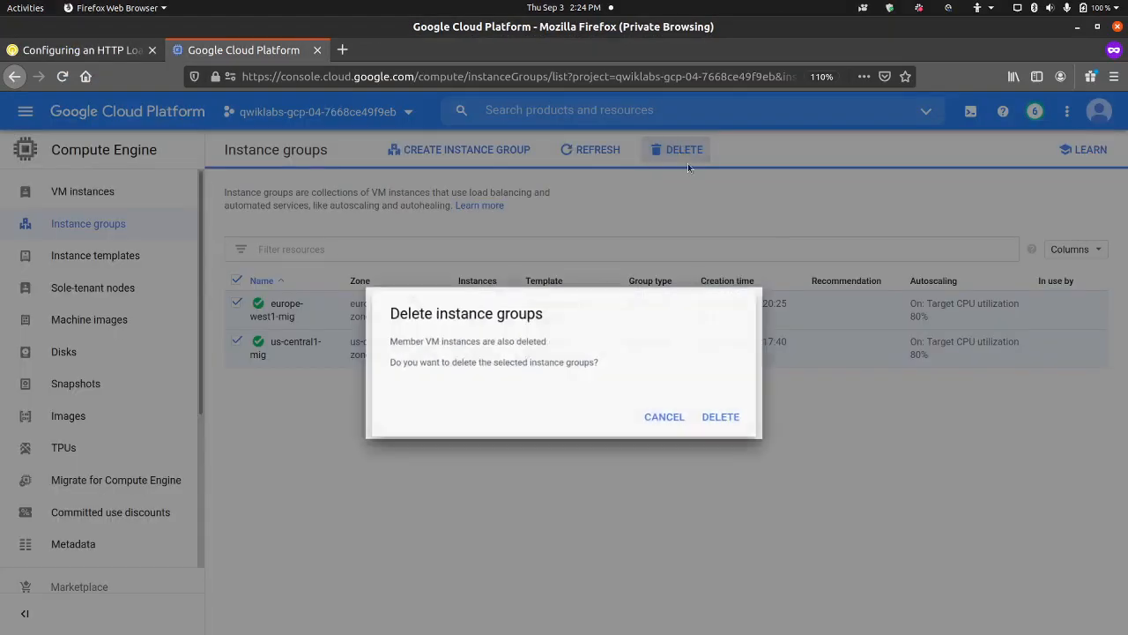
click(731, 420)
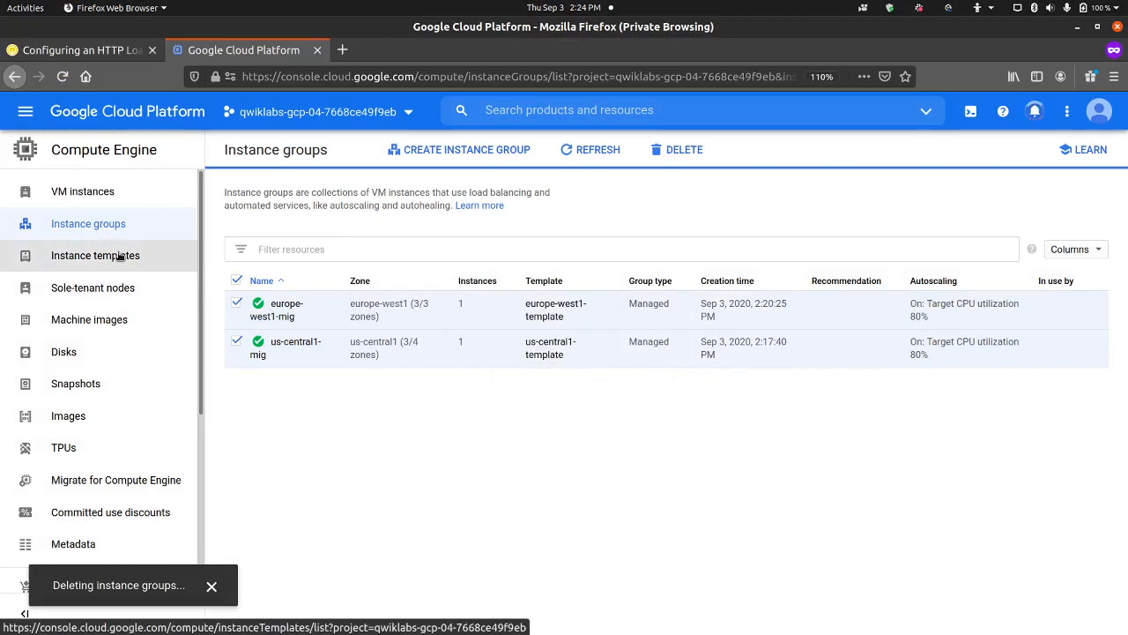
Look over the instance templates list, then reopen and refresh the instance groups list to follow the deletion.
click(119, 255)
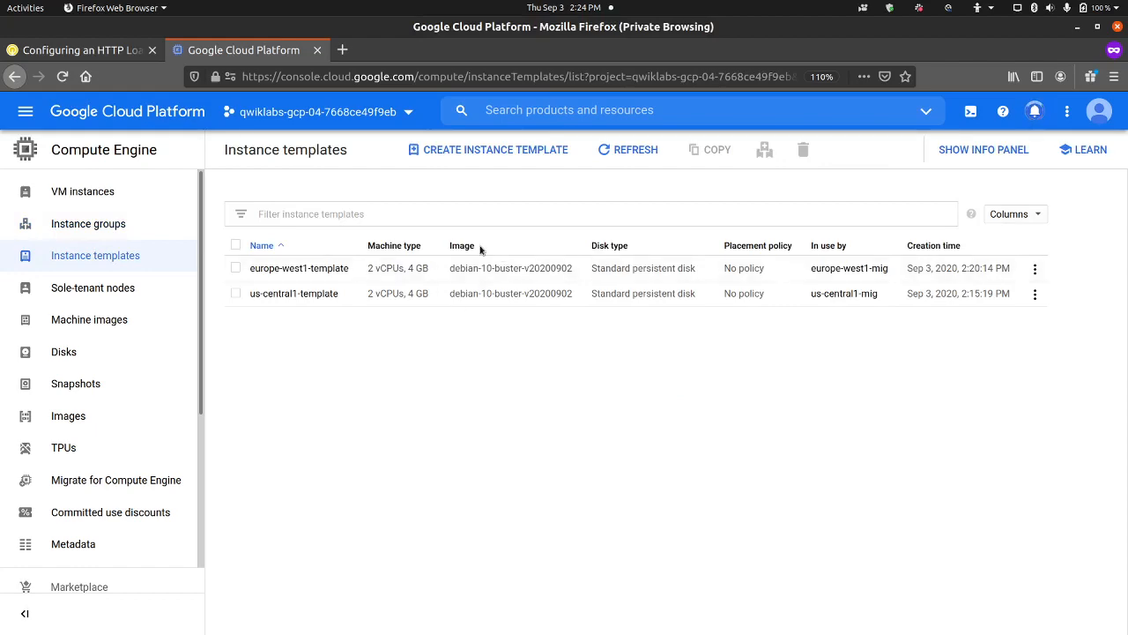
click(124, 51)
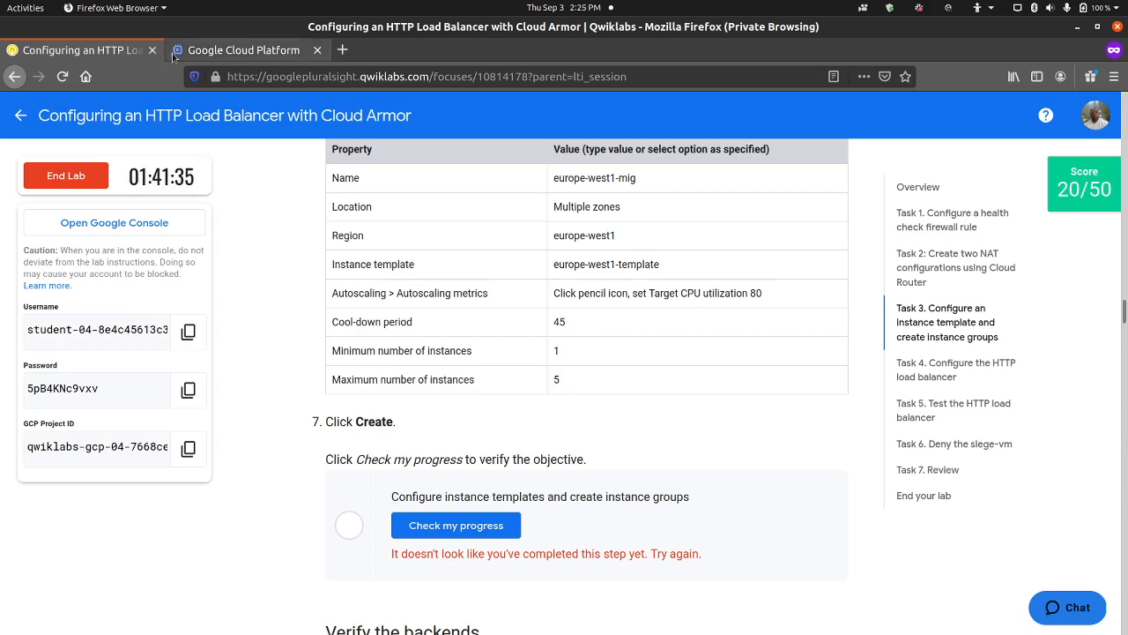
click(244, 50)
click(141, 224)
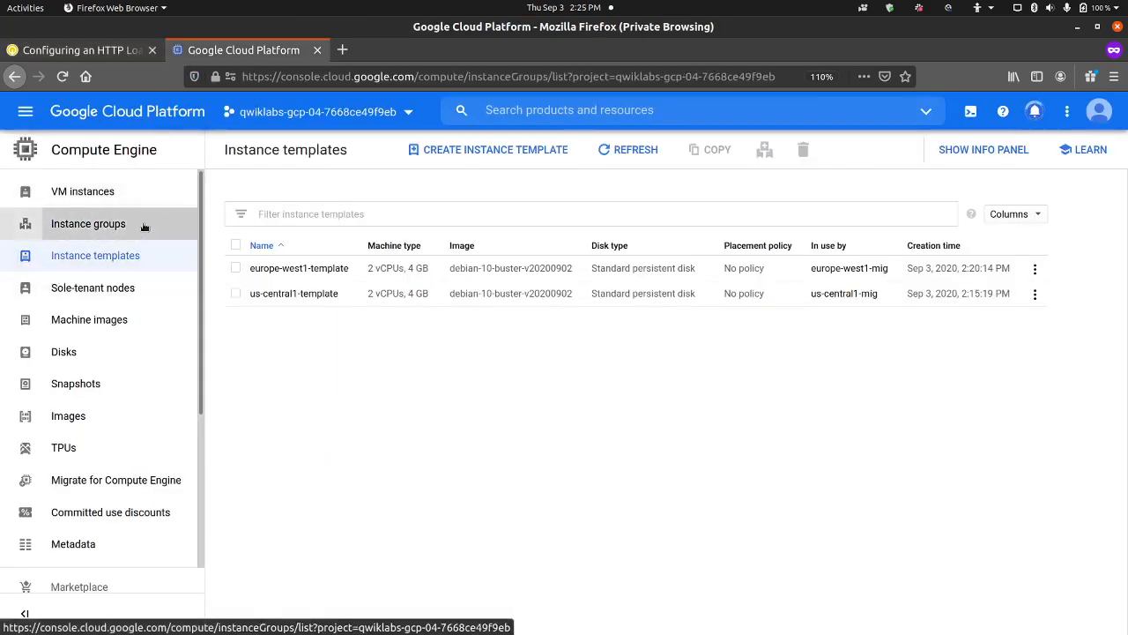
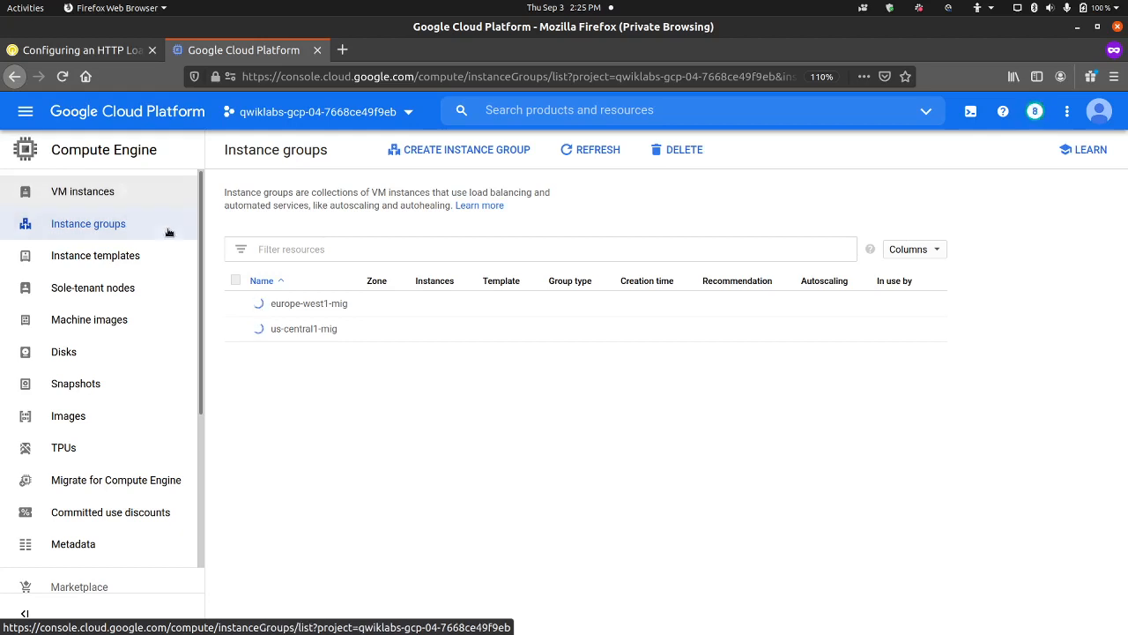
click(596, 150)
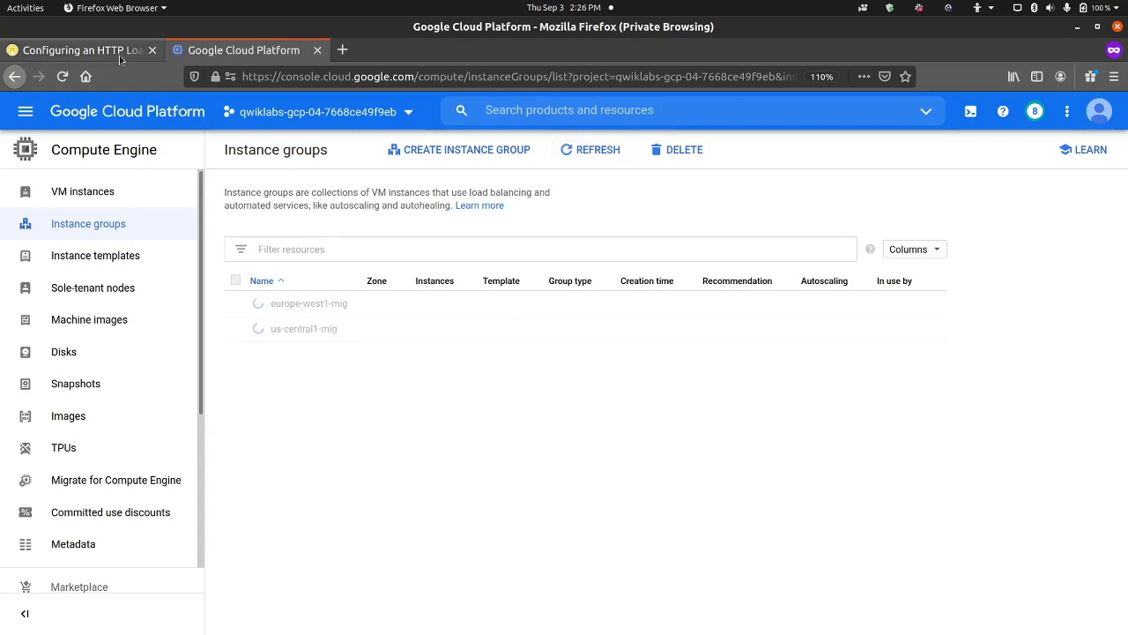
Switch to the lab page, run the instance template and groups check from the score breakdown, and dismiss its result.
click(62, 49)
click(1084, 185)
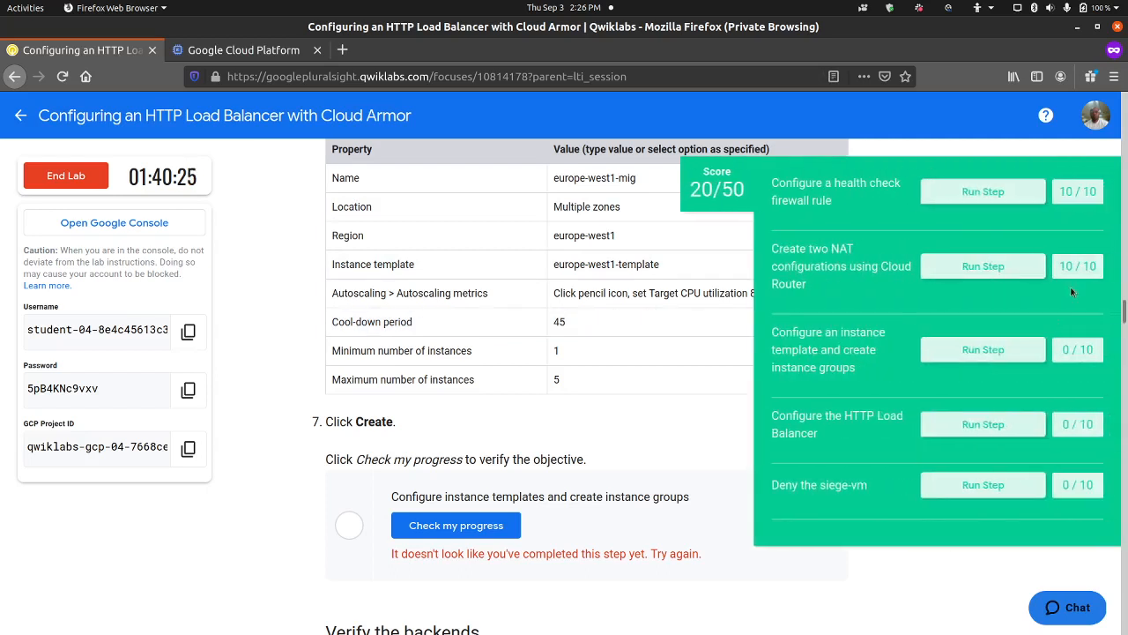
click(1001, 357)
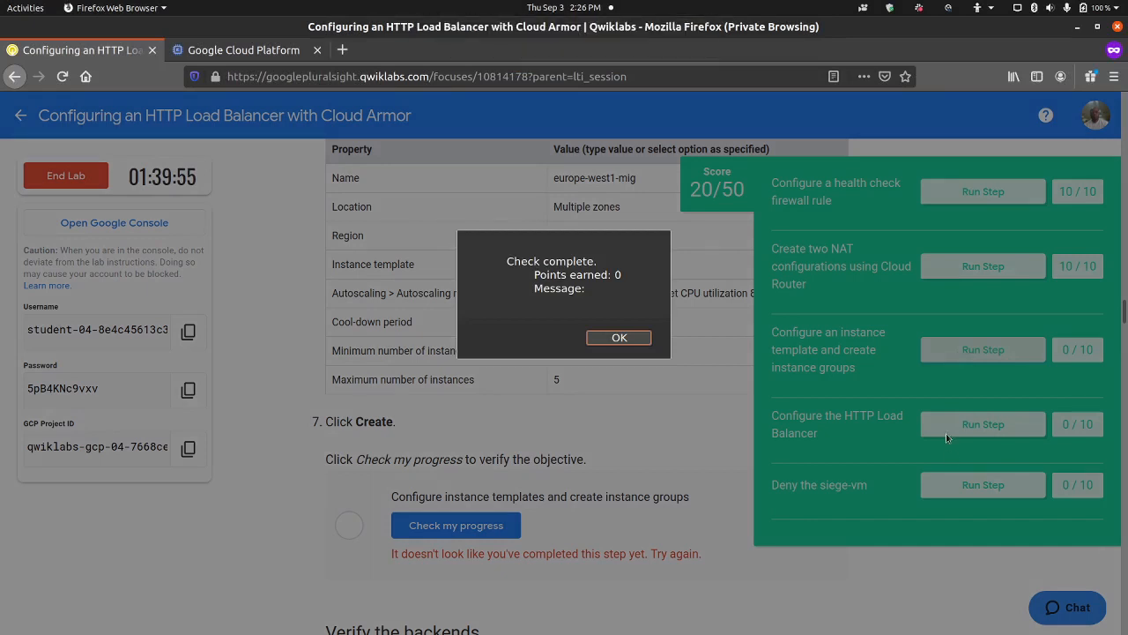
click(620, 344)
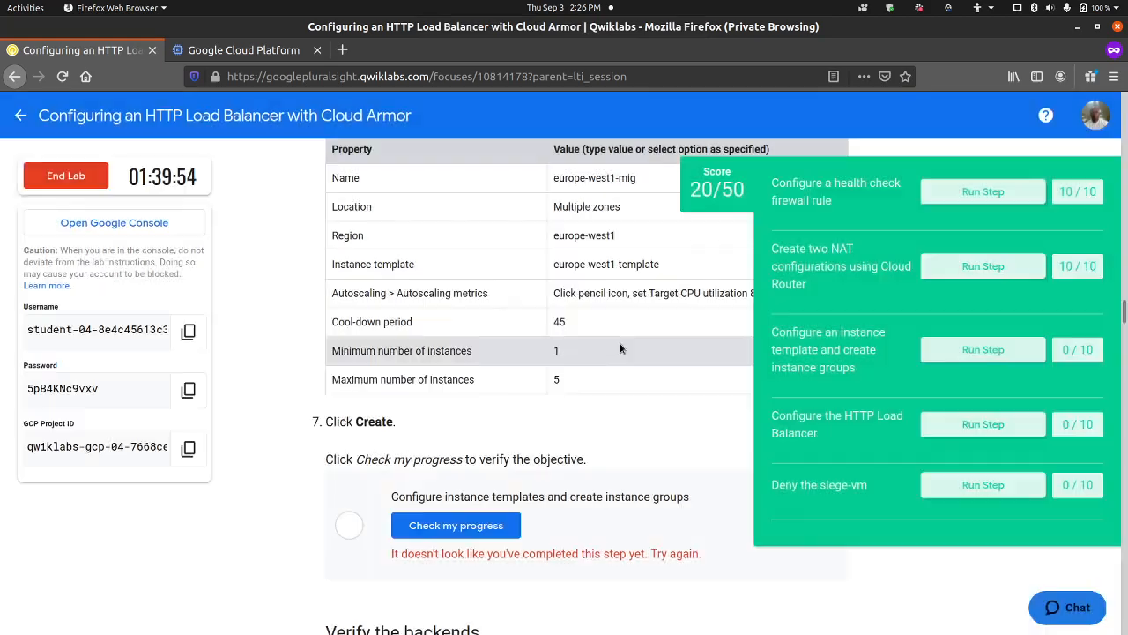
Review the console's instance groups and instance templates, and rerun the lab's instance template and groups check.
click(265, 50)
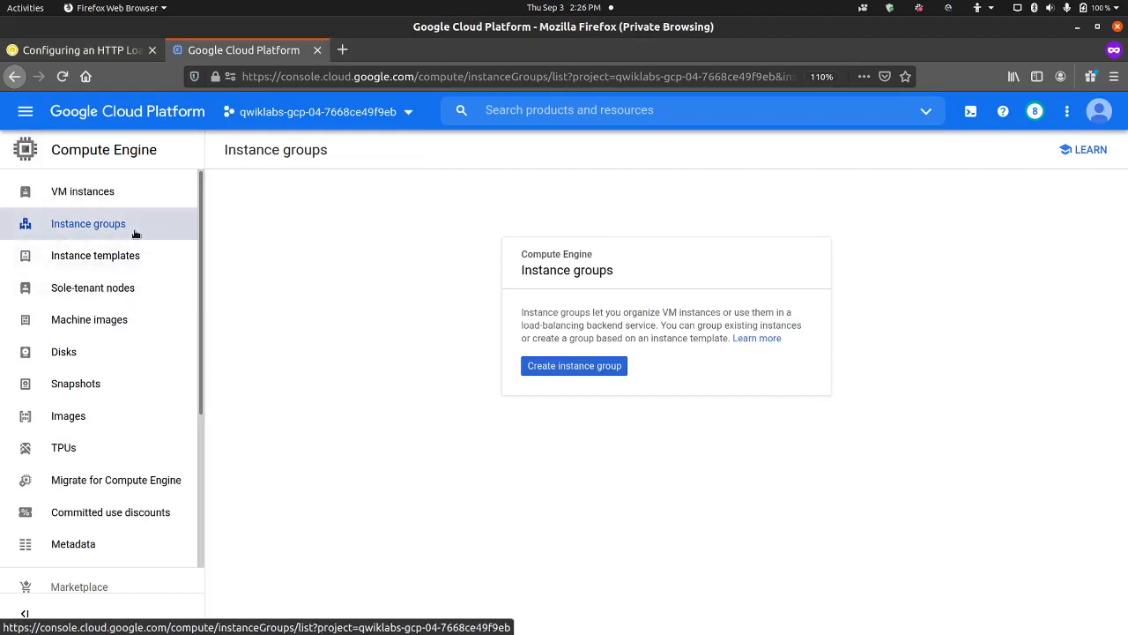
click(126, 255)
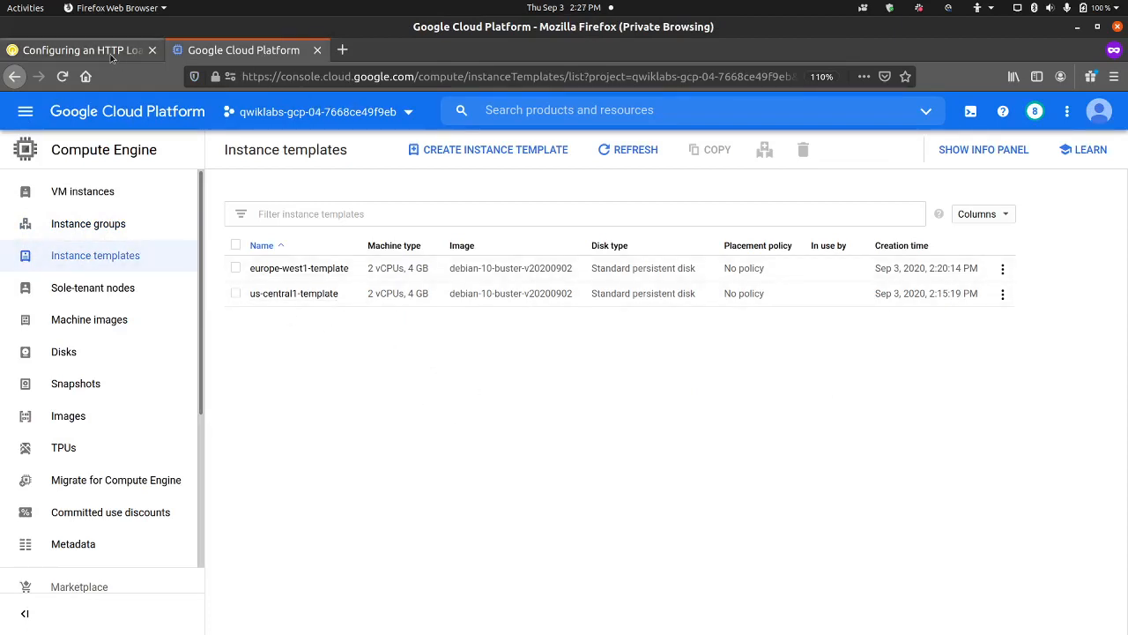
click(89, 50)
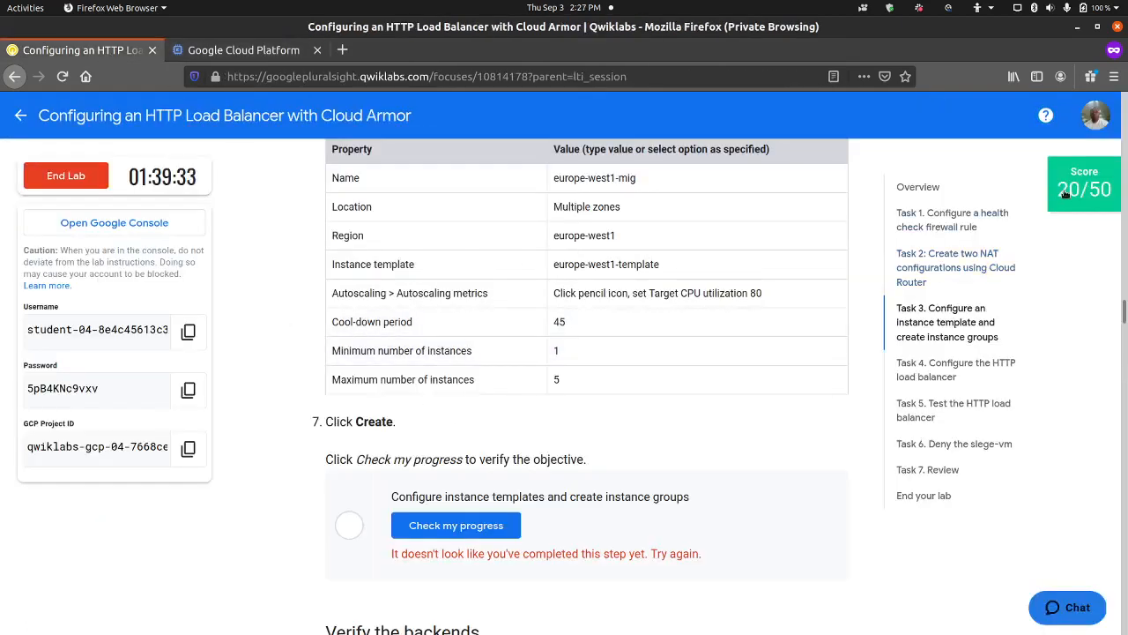
mouse_move(1064, 192)
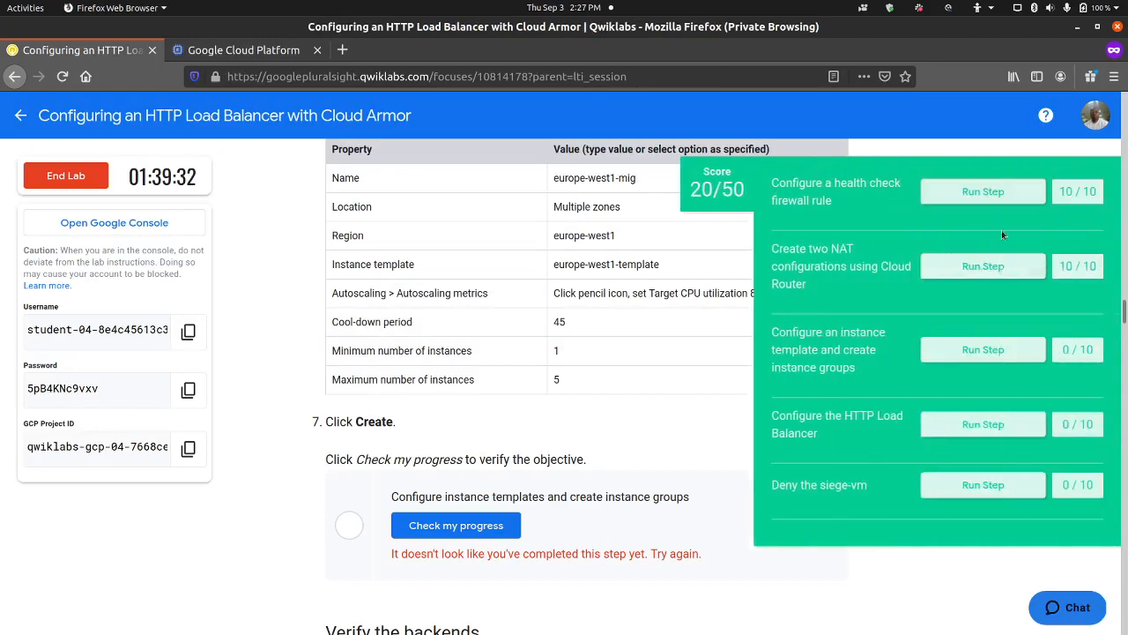
click(961, 349)
click(619, 338)
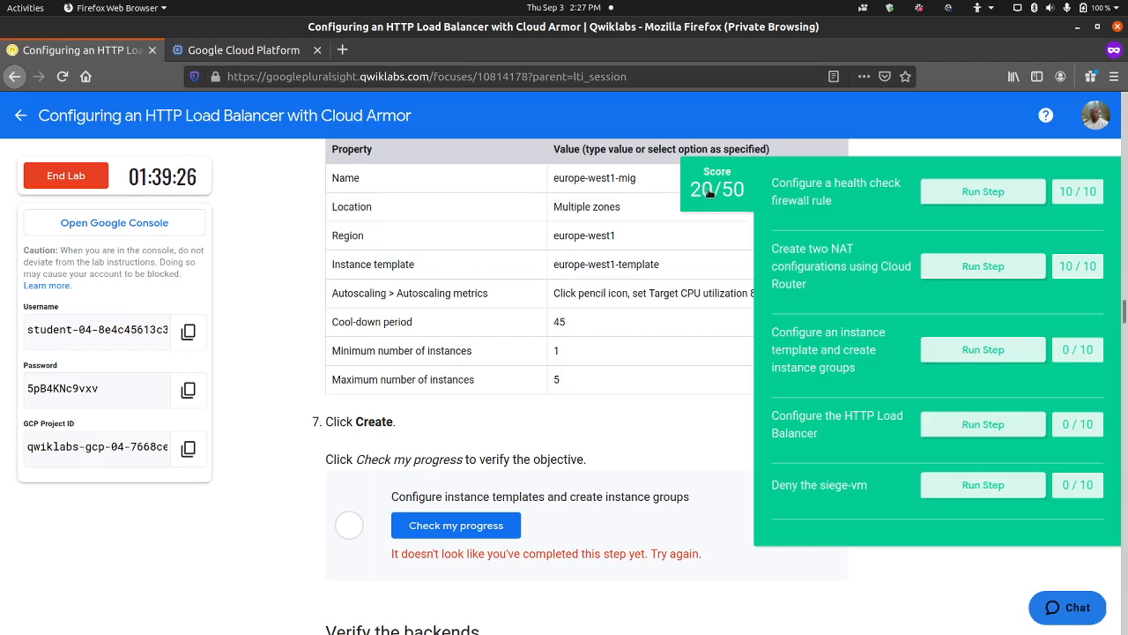
Delete both the europe-west1-template and us-central1-template instance templates in the Google Cloud console.
click(243, 50)
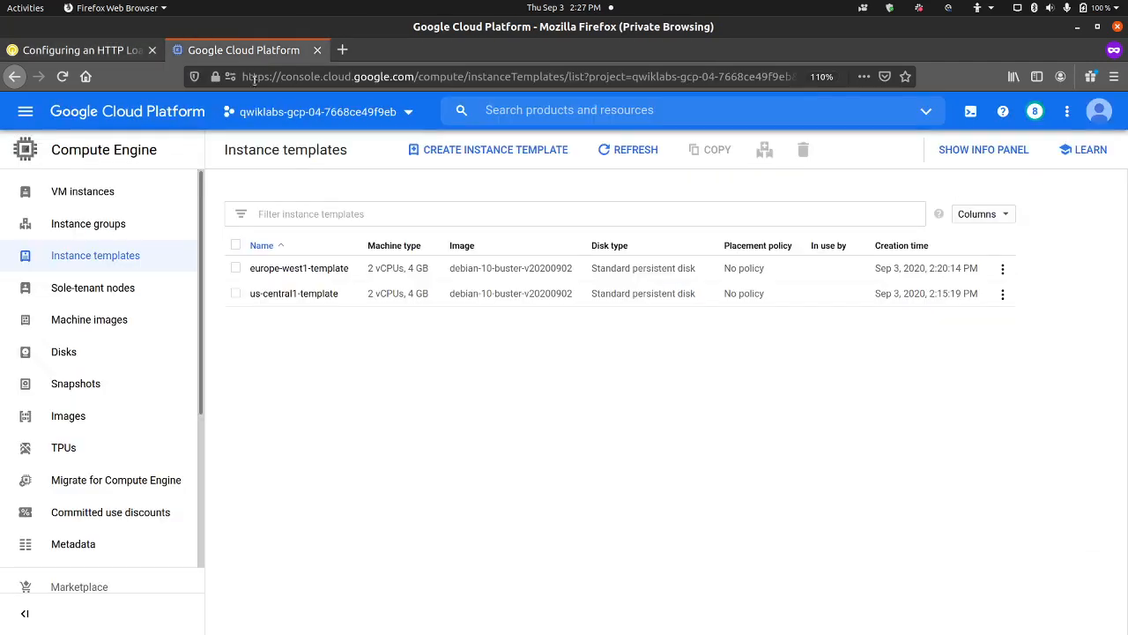
click(128, 229)
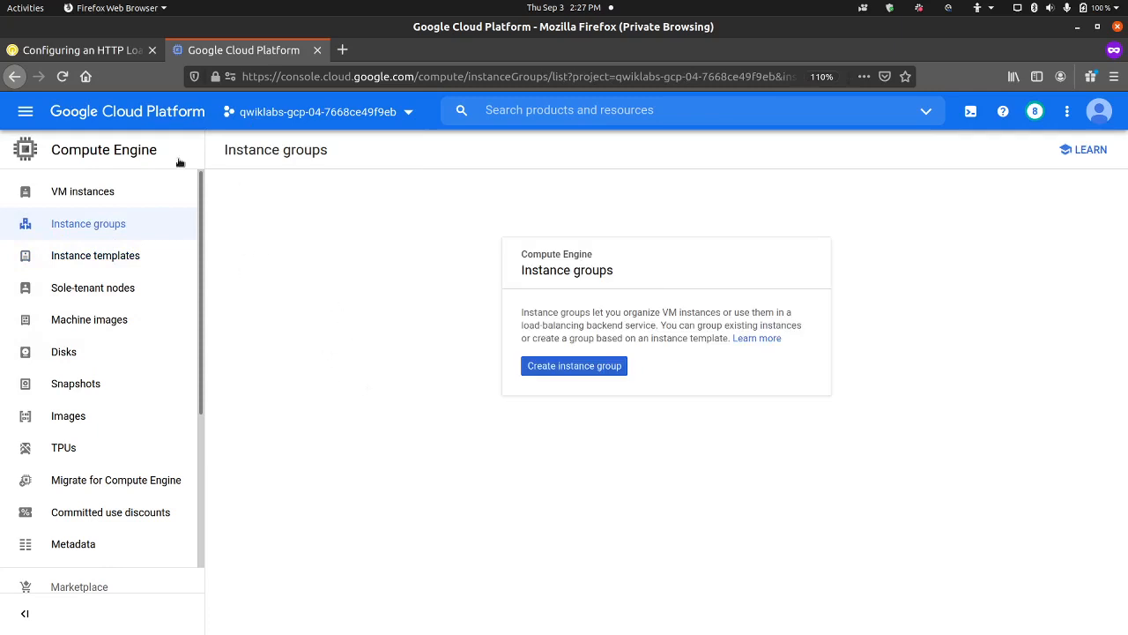
click(101, 256)
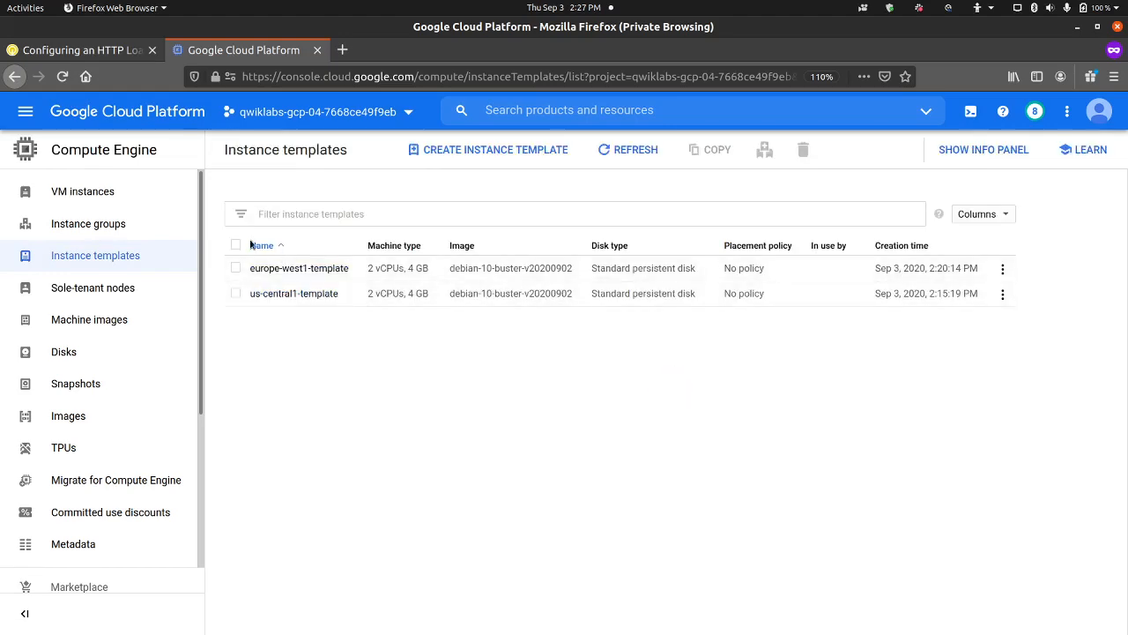
click(235, 245)
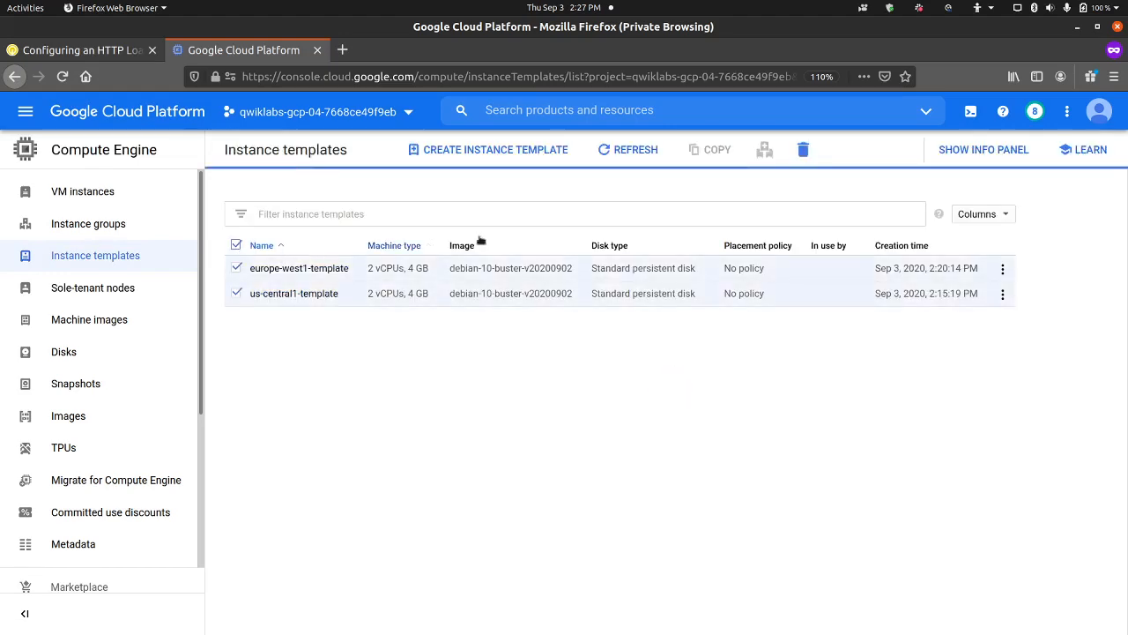
click(803, 150)
click(729, 406)
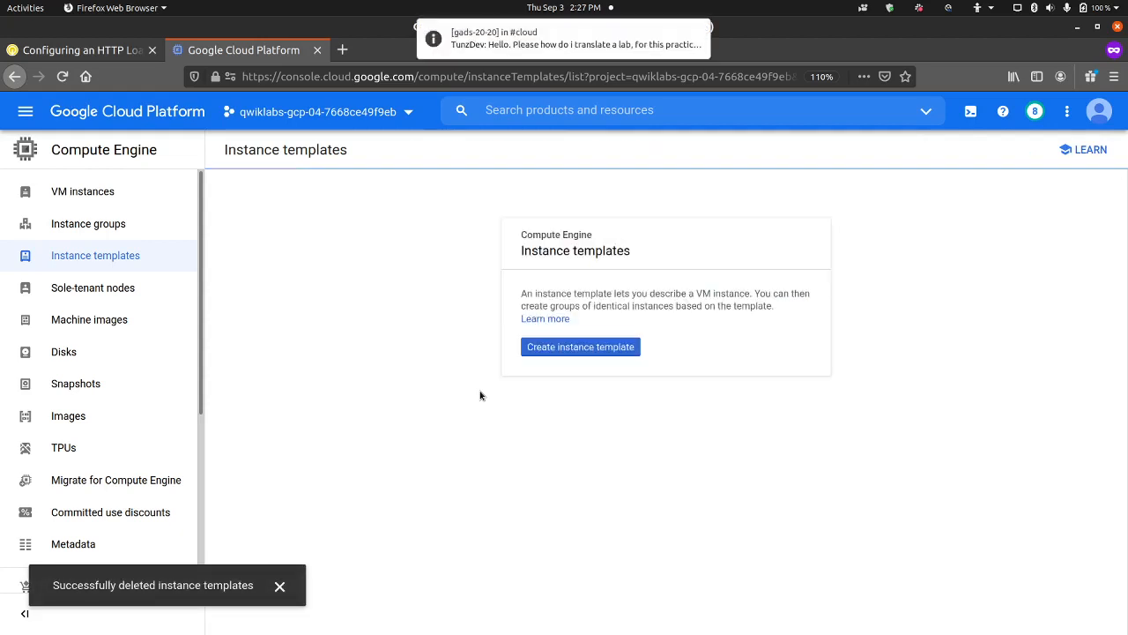
Start a new instance template and name it us-central1-template, copying the name from the lab instructions.
click(584, 349)
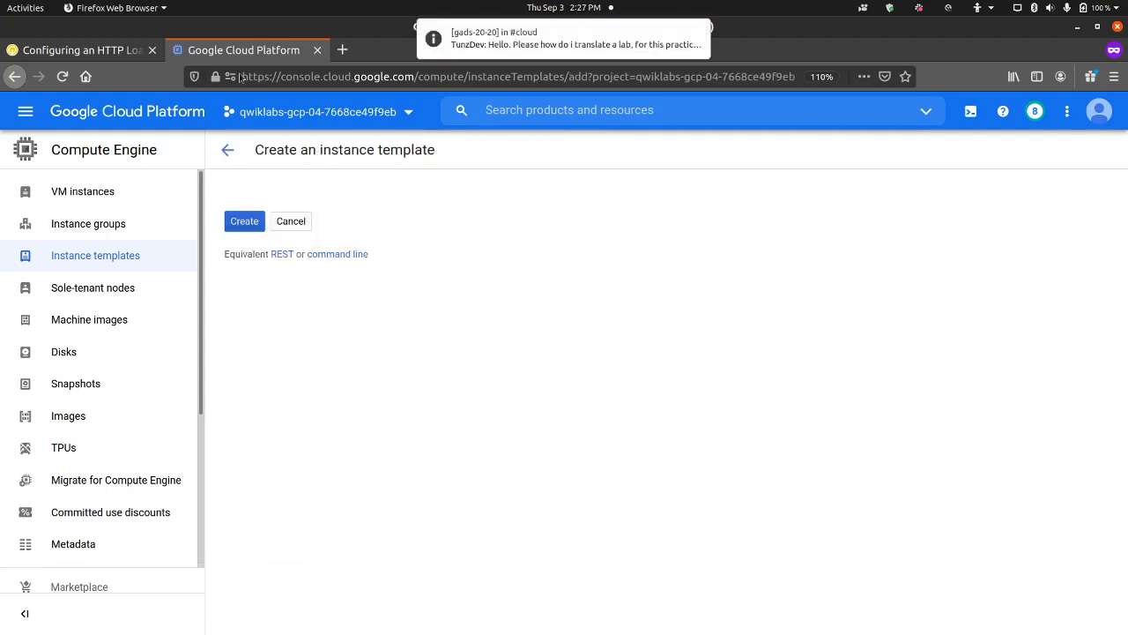
click(102, 55)
scroll(473, 356, up, 10)
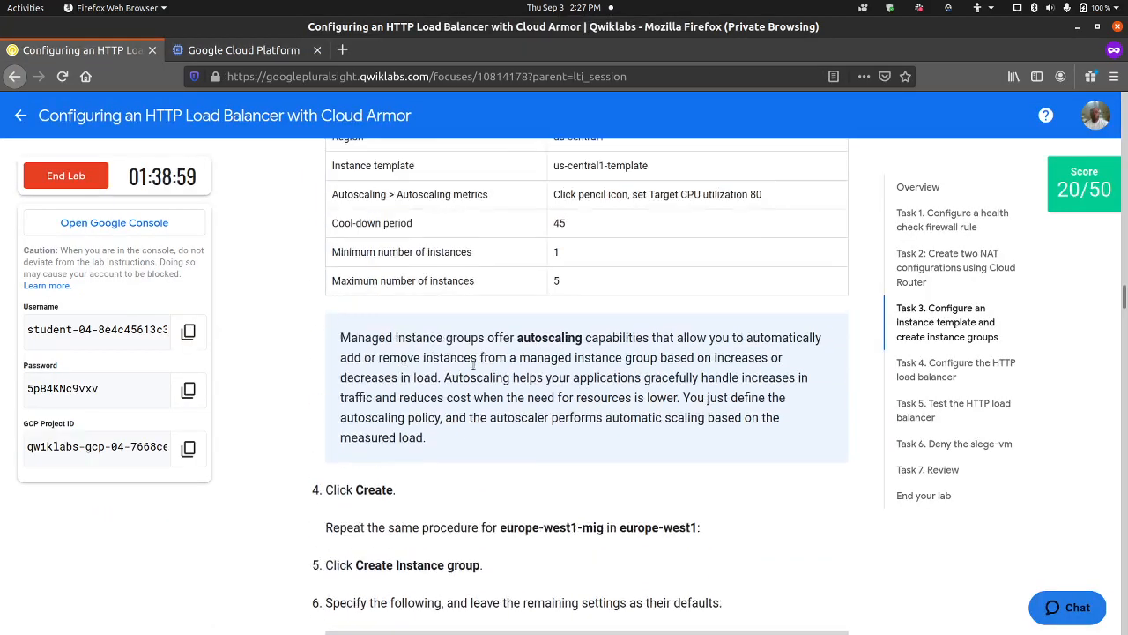
scroll(470, 359, up, 5)
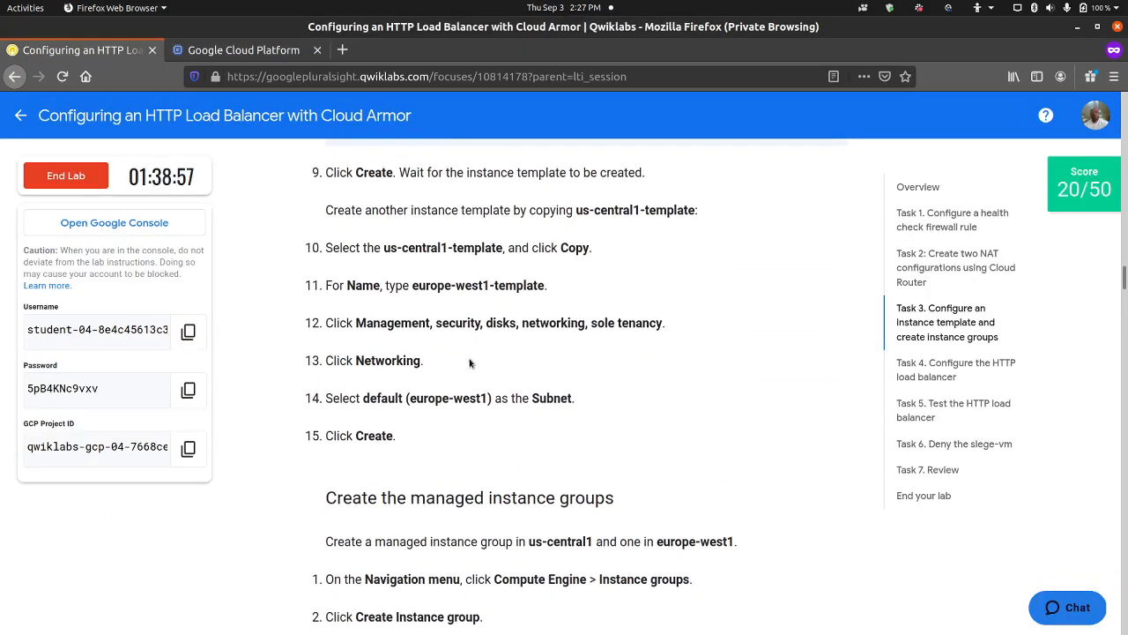
scroll(470, 362, up, 10)
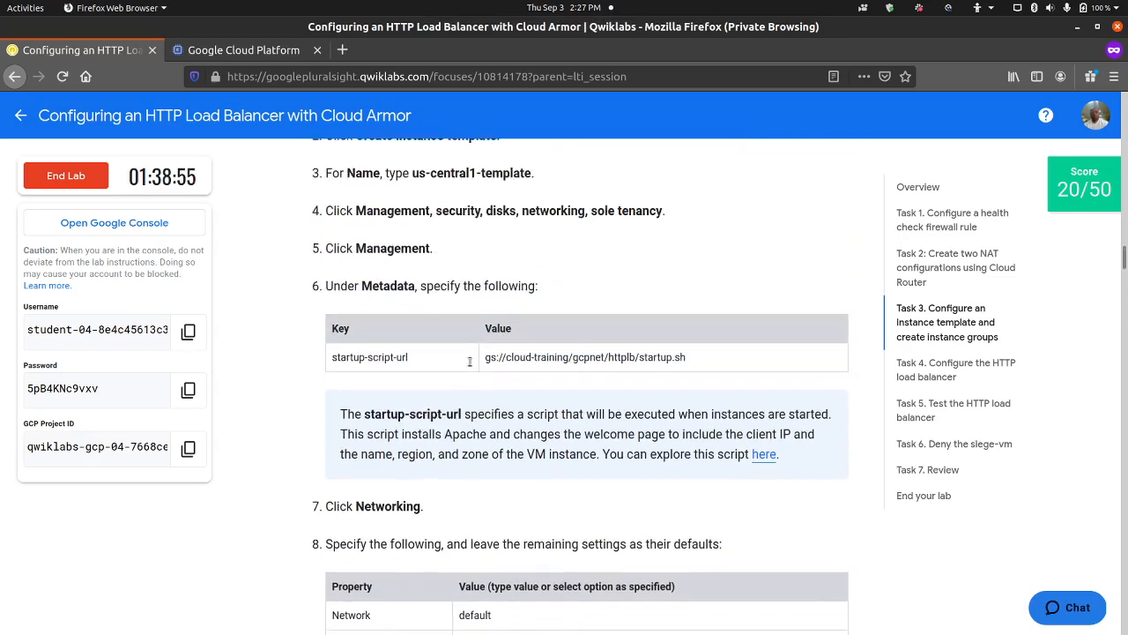
scroll(469, 365, up, 5)
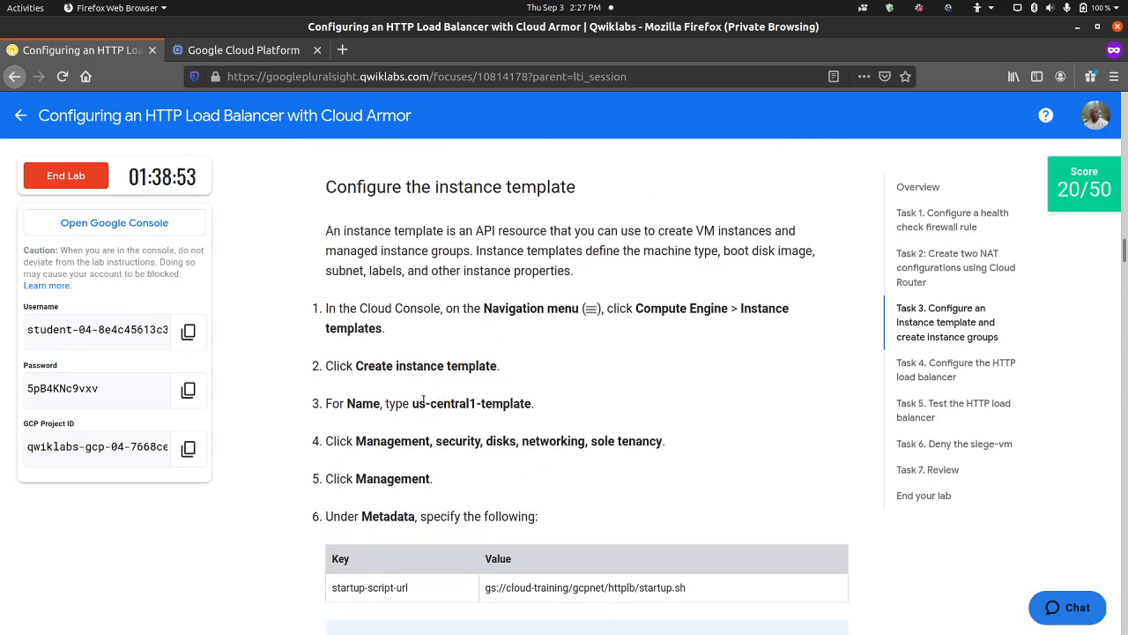
drag(412, 404, 531, 404)
key(ctrl+c)
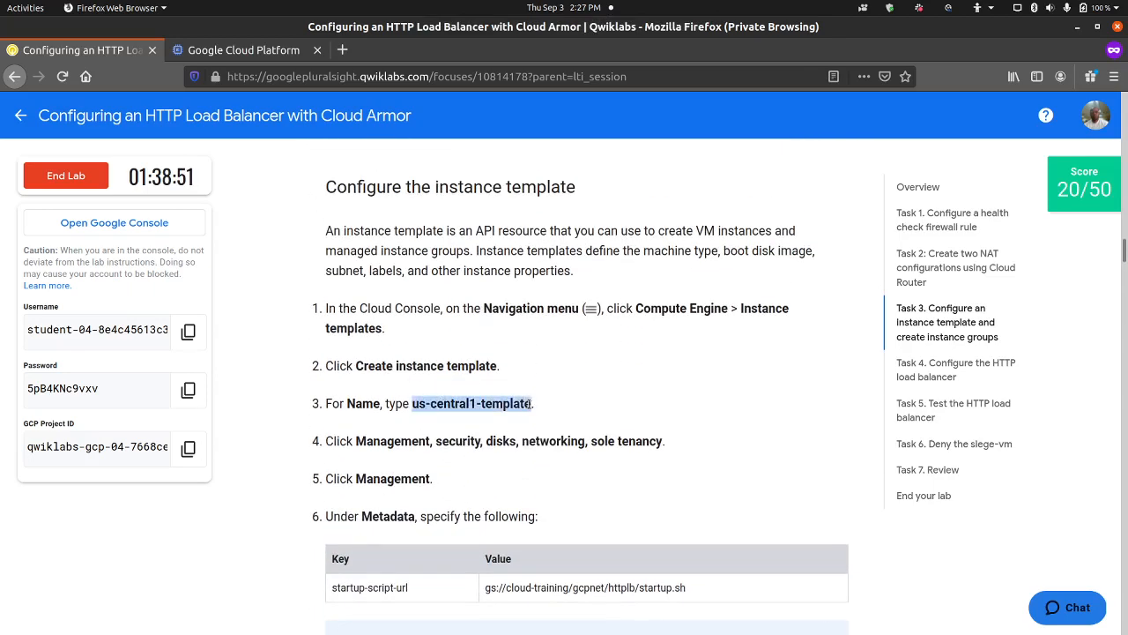
click(244, 51)
key(ctrl+a)
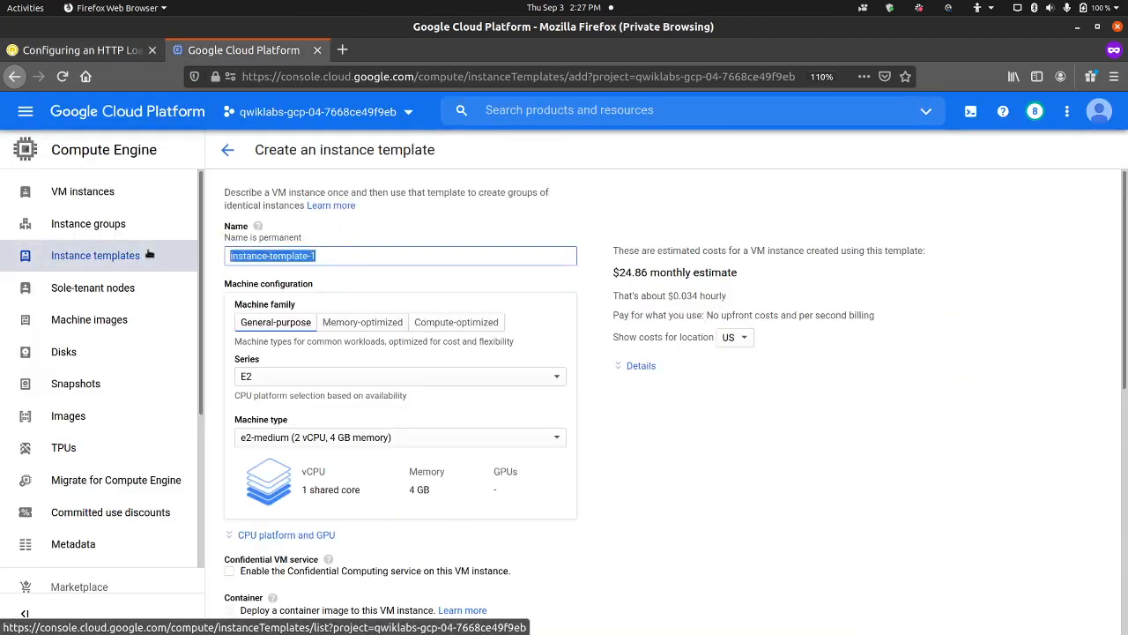
key(ctrl+v)
Expand the template's management settings and add a metadata item with the key startup-script-url.
scroll(304, 452, down, 3)
scroll(304, 452, down, 5)
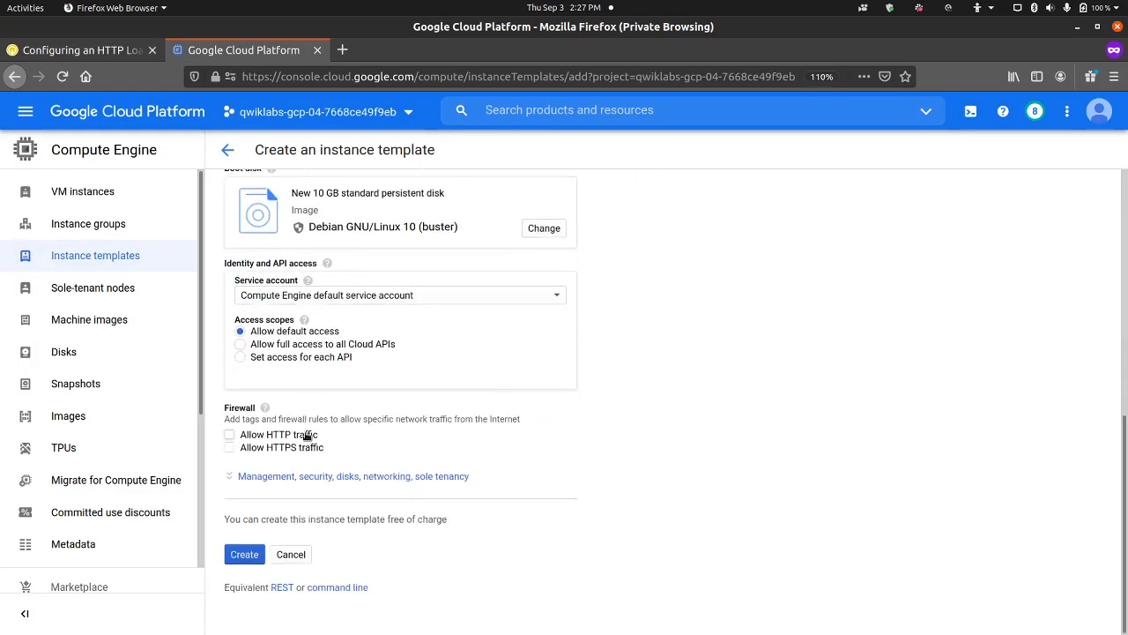
click(314, 479)
scroll(309, 445, down, 6)
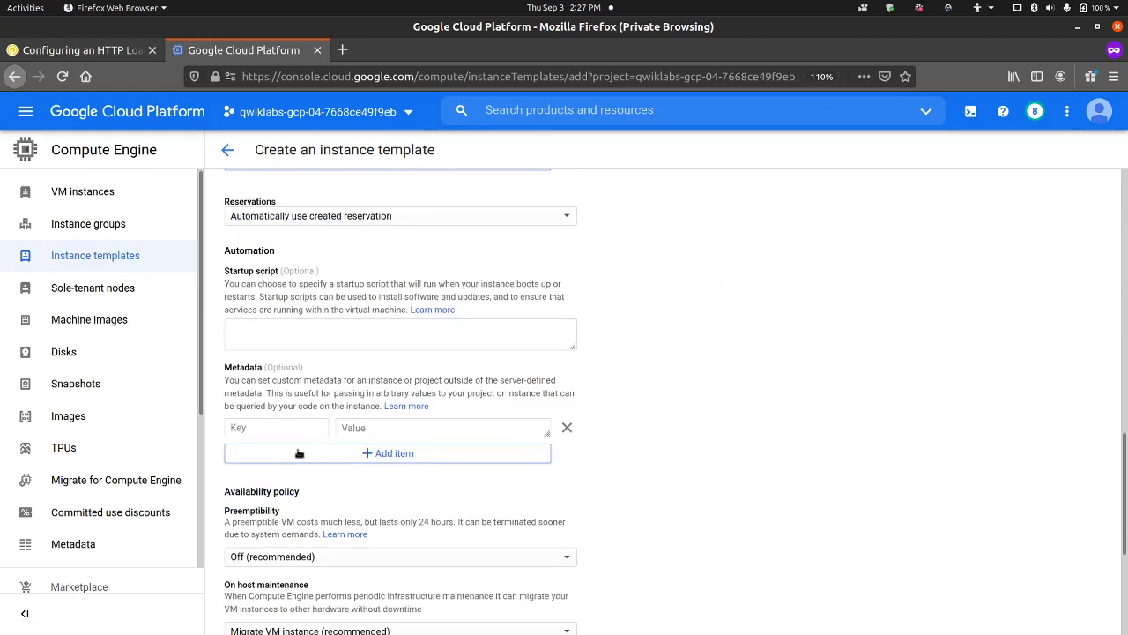
click(287, 427)
text(startup)
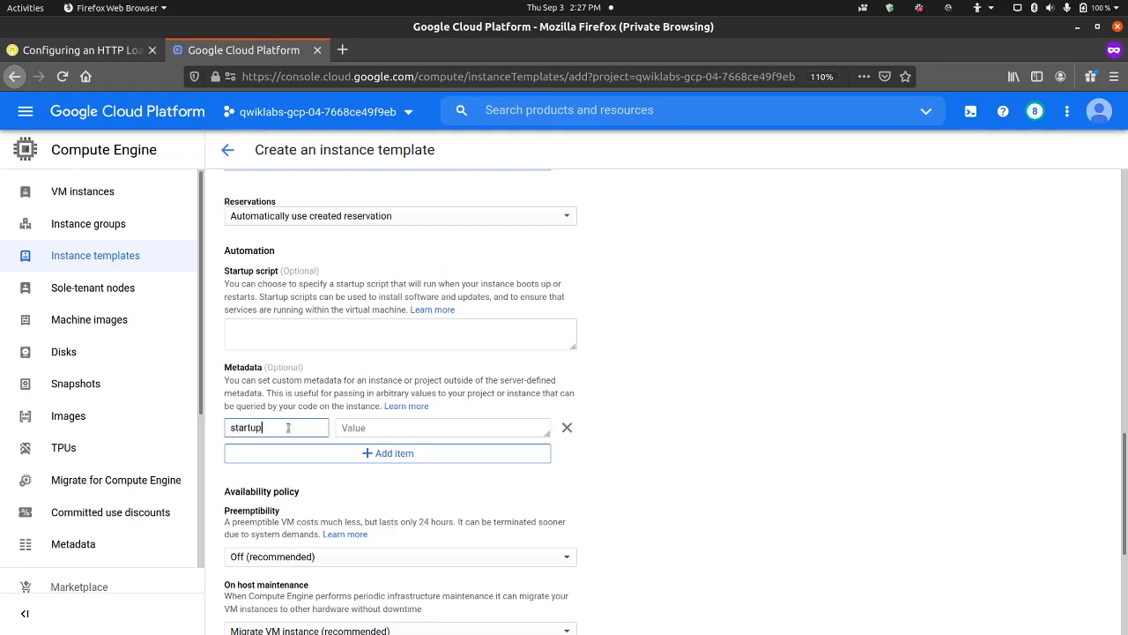
text(-script-url)
key(Tab)
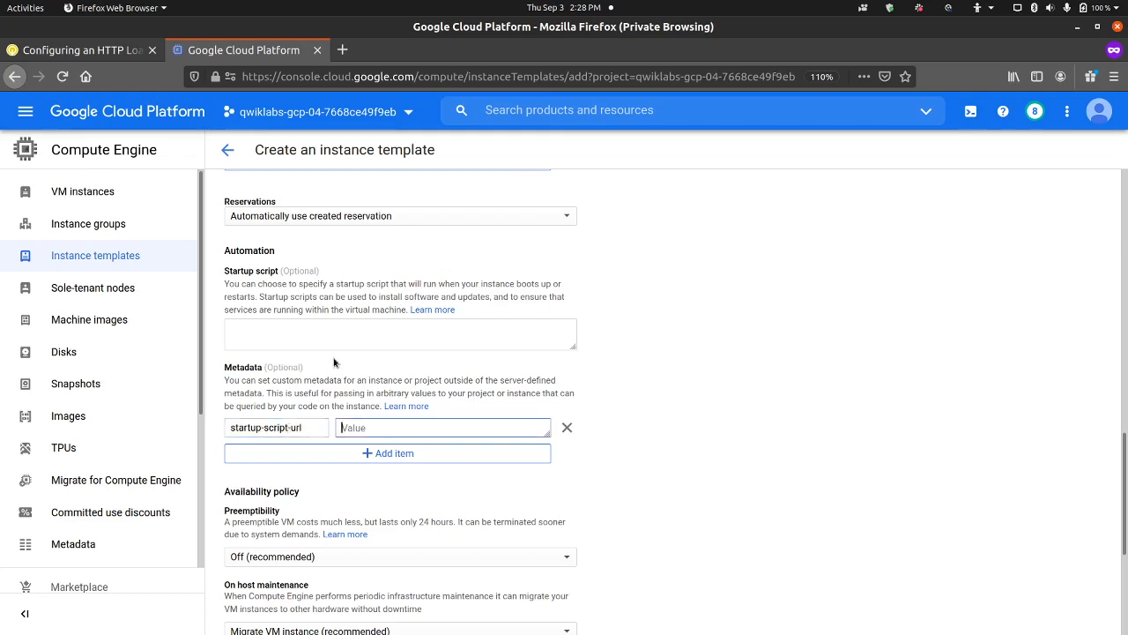
Copy the metadata value gs://cloud-training/gcpnet/httplb/startup.sh from the lab instructions for startup-script-url.
click(79, 50)
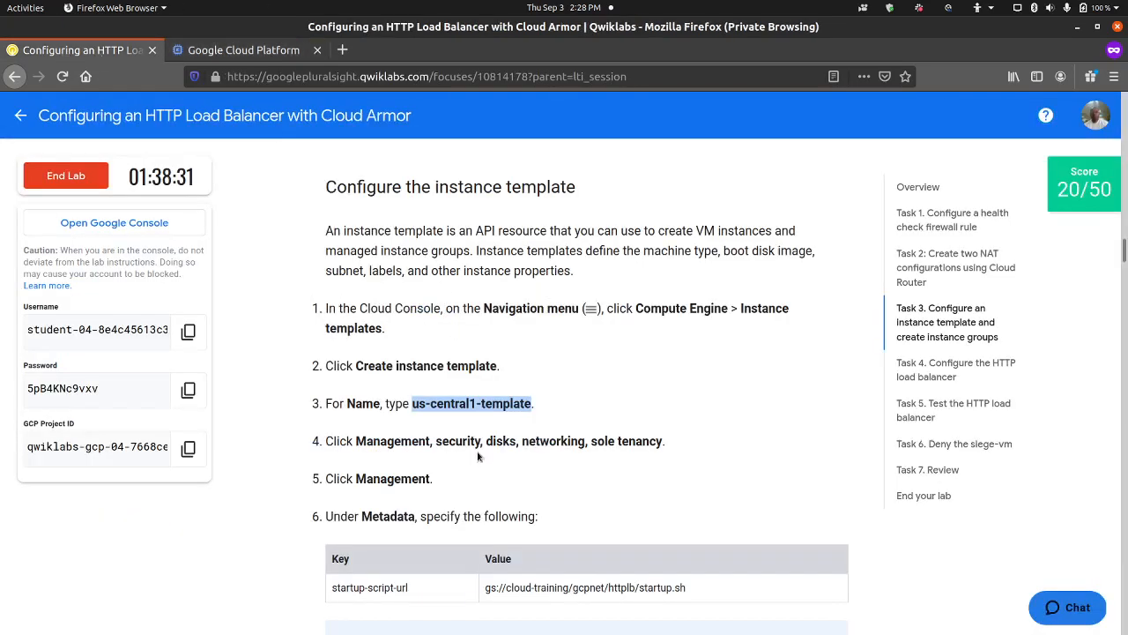
scroll(519, 434, down, 3)
double_click(563, 378)
right_click(563, 377)
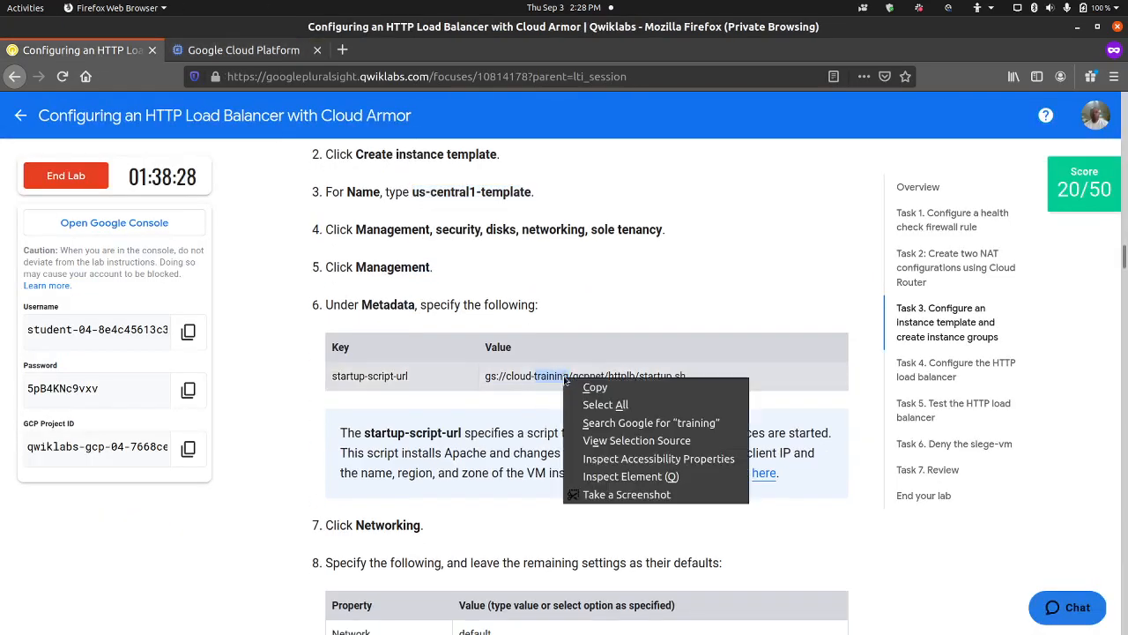
click(539, 377)
triple_click(537, 376)
right_click(536, 376)
click(564, 381)
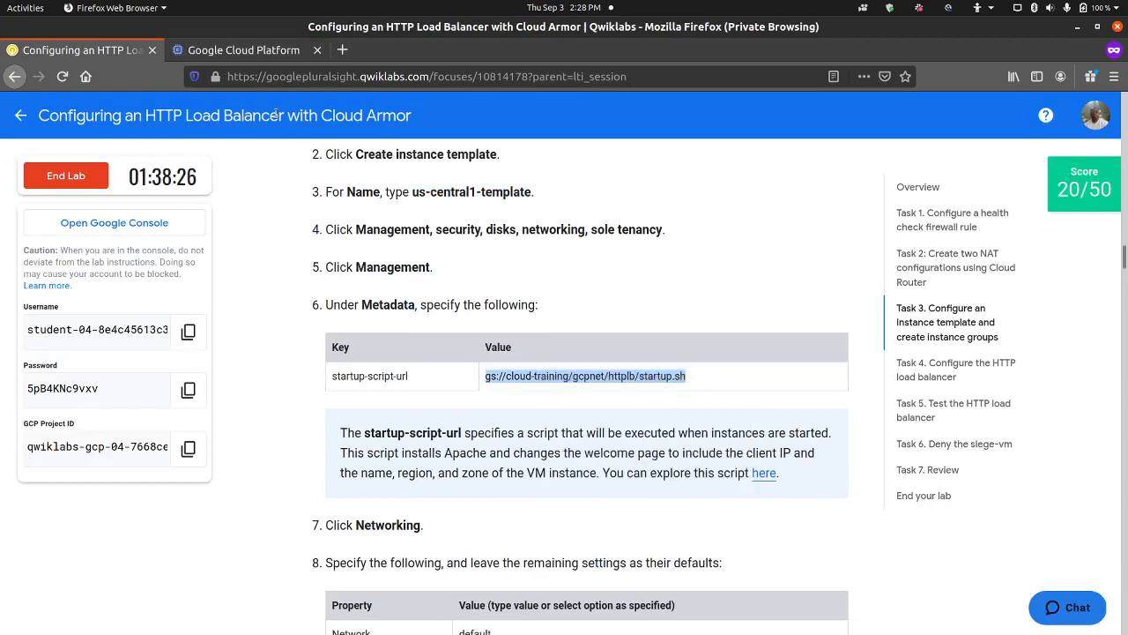
Paste gs://cloud-training/gcpnet/httplb/startup.sh as the value of the template's startup-script-url metadata item in the Google Cloud console.
click(201, 53)
key(ctrl+v)
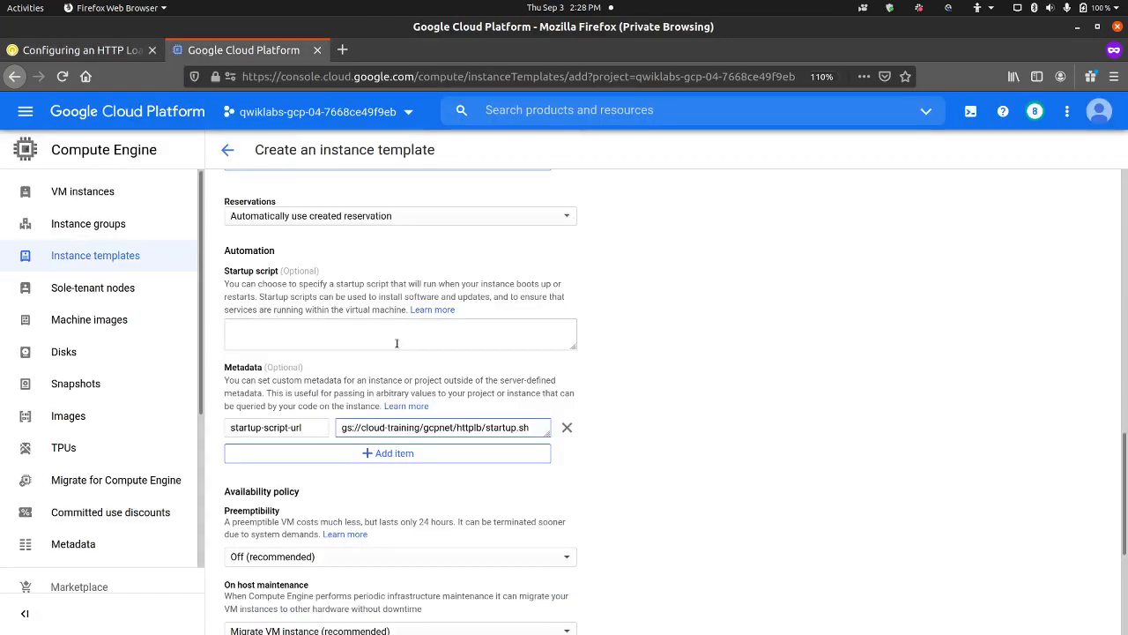
scroll(397, 334, up, 2)
Copy the network tag allow-health-checks from the networking properties table in the lab instructions and review the other required networking values.
click(106, 50)
scroll(558, 270, down, 10)
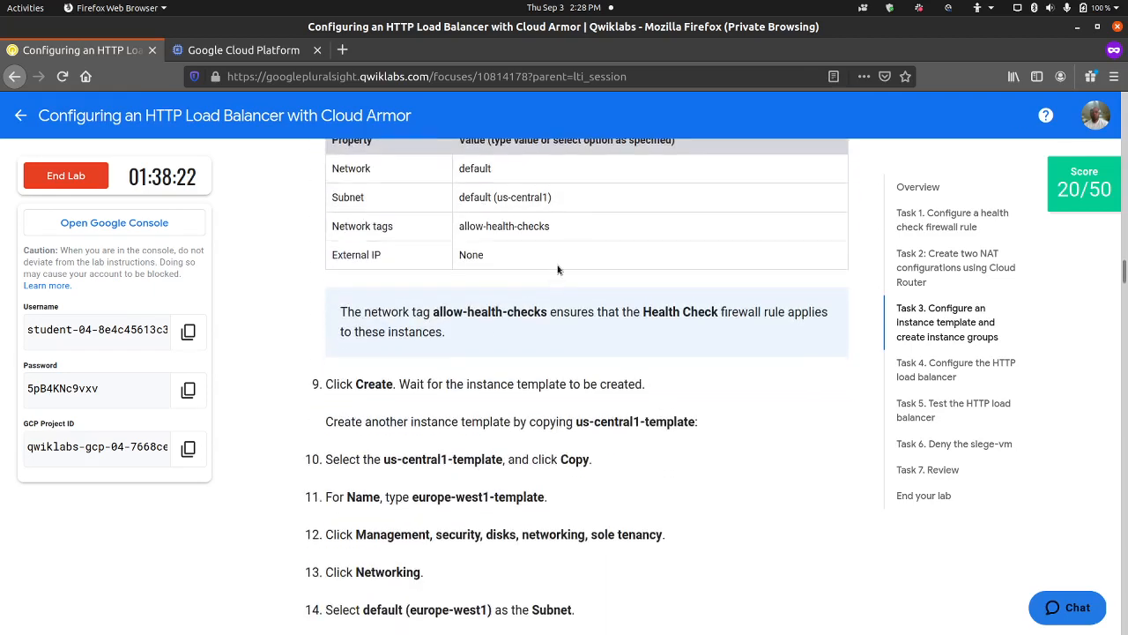
triple_click(509, 226)
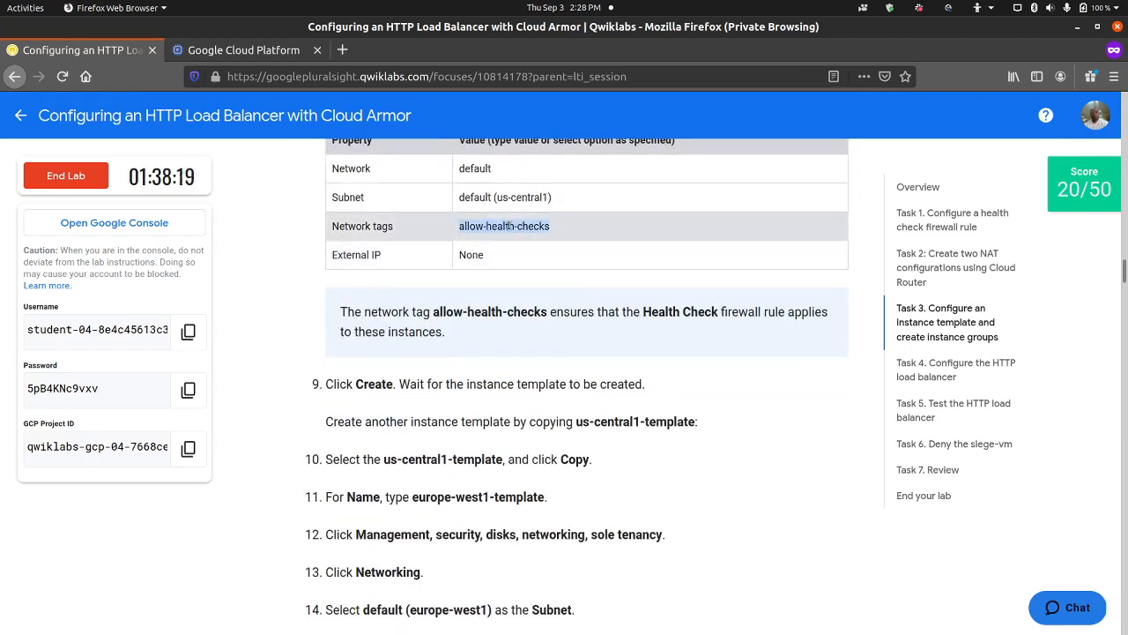
right_click(509, 225)
click(529, 236)
scroll(500, 240, up, 1)
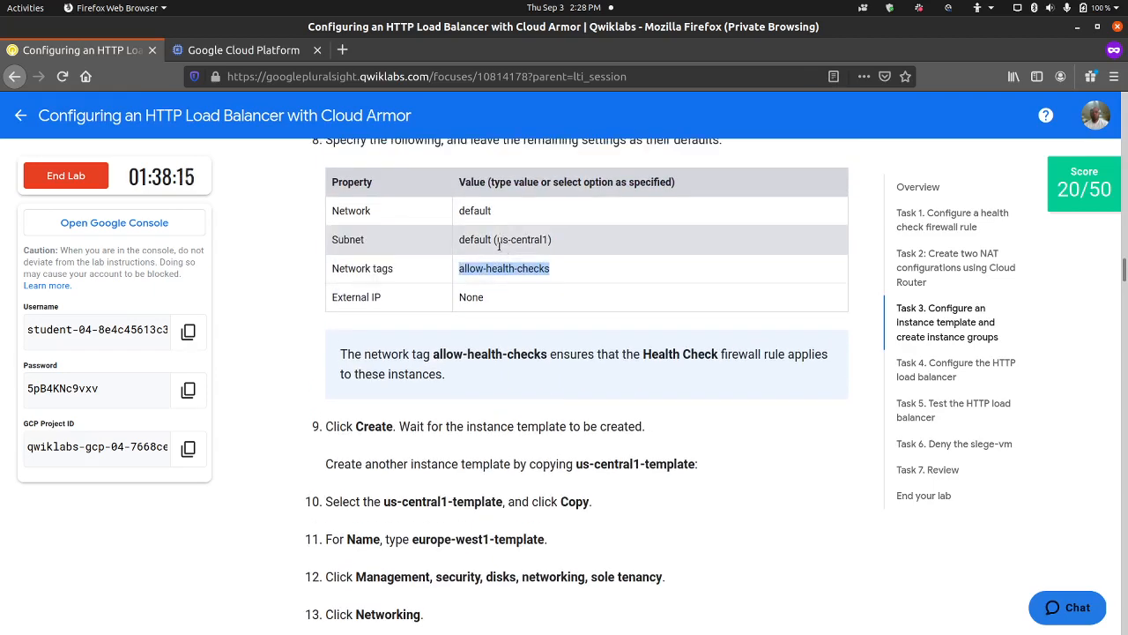
scroll(493, 247, up, 2)
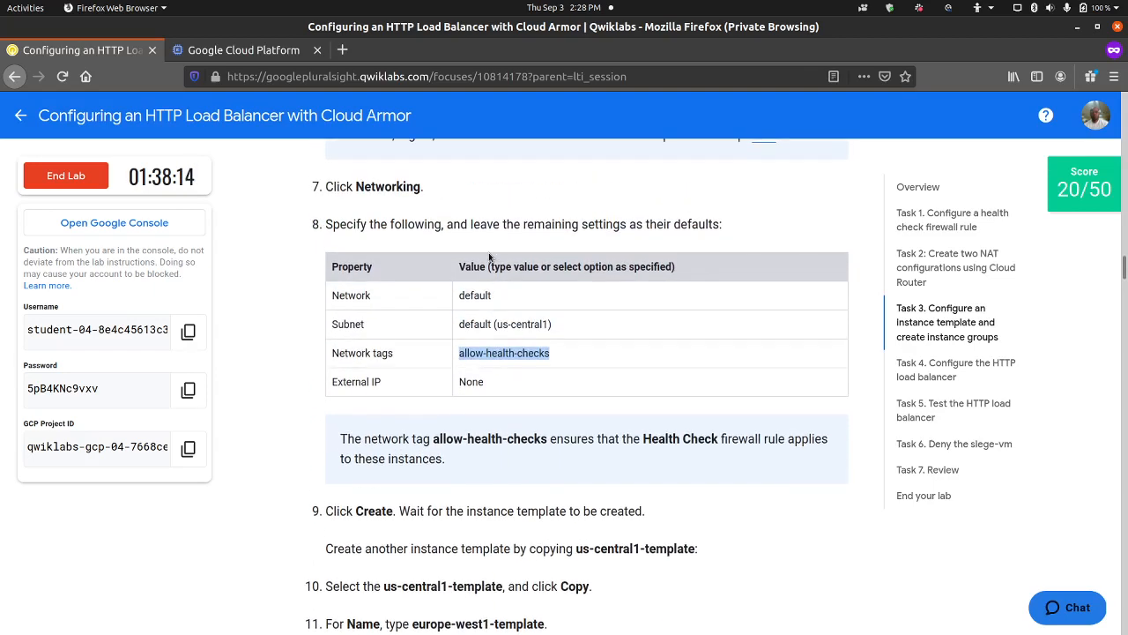
Add the network tag allow-health-checks to the instance template's networking settings in the Google Cloud console.
click(238, 50)
scroll(453, 372, down, 3)
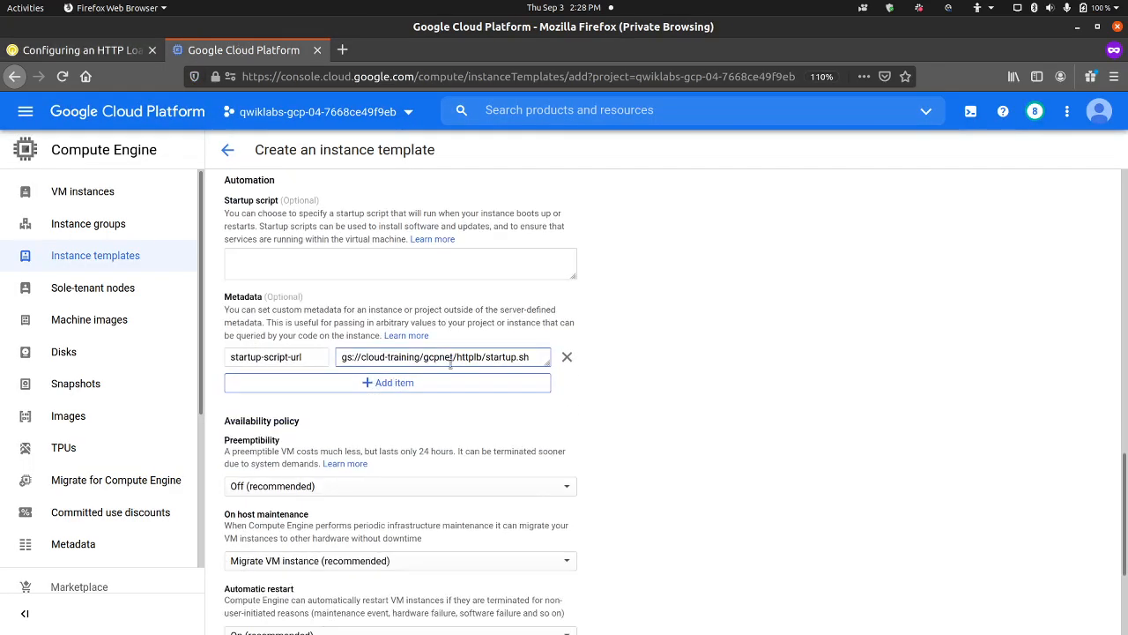
scroll(721, 298, up, 5)
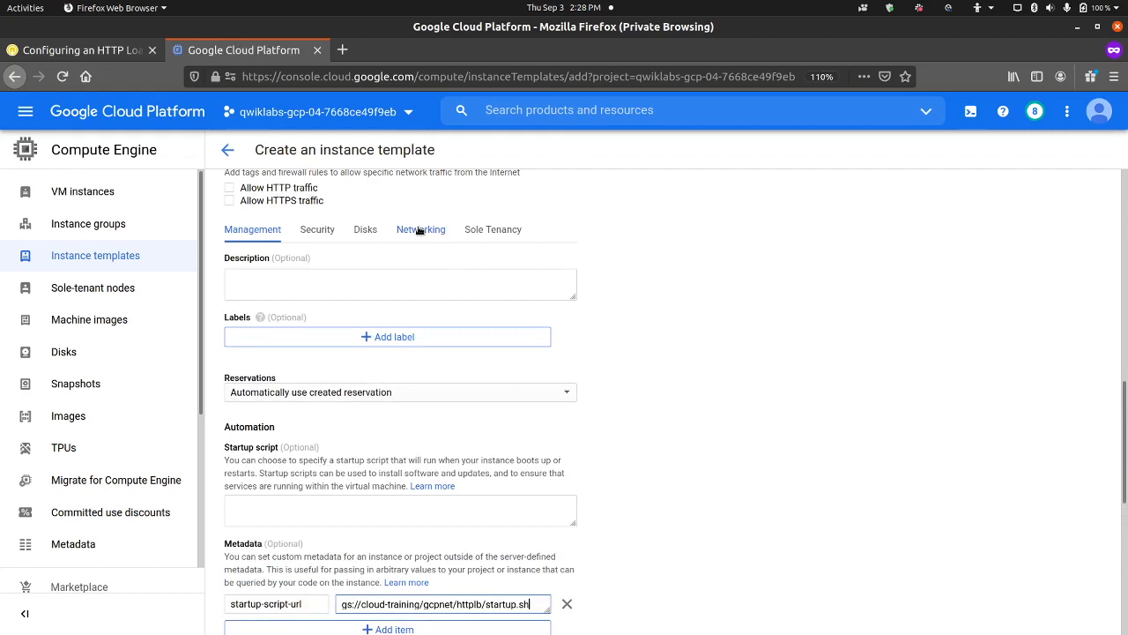
click(419, 231)
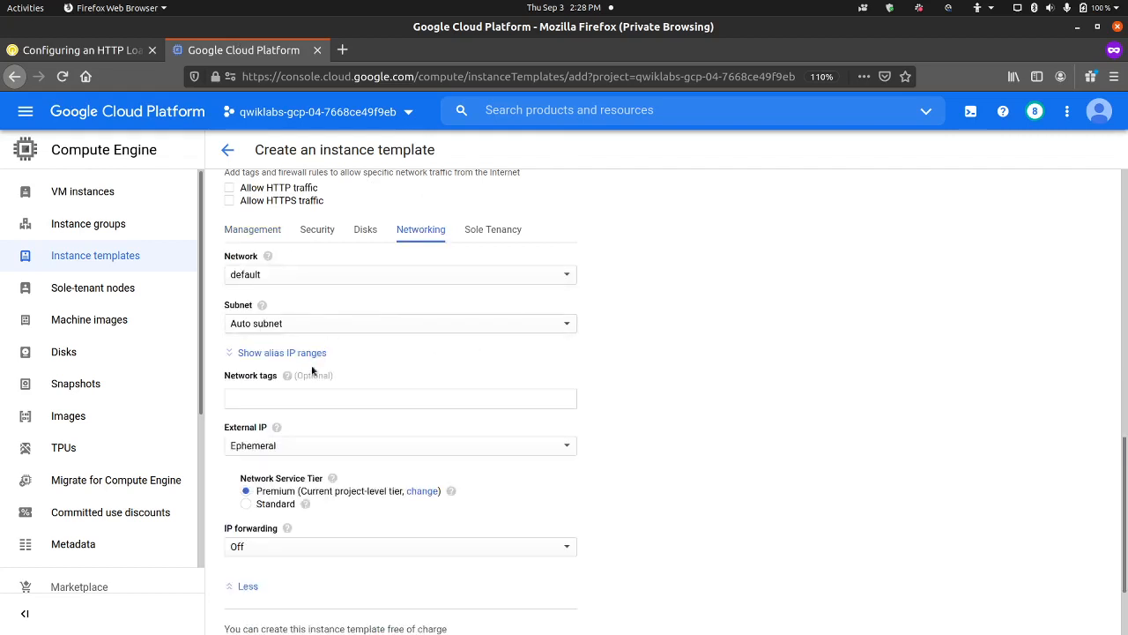
click(304, 394)
key(ctrl+v)
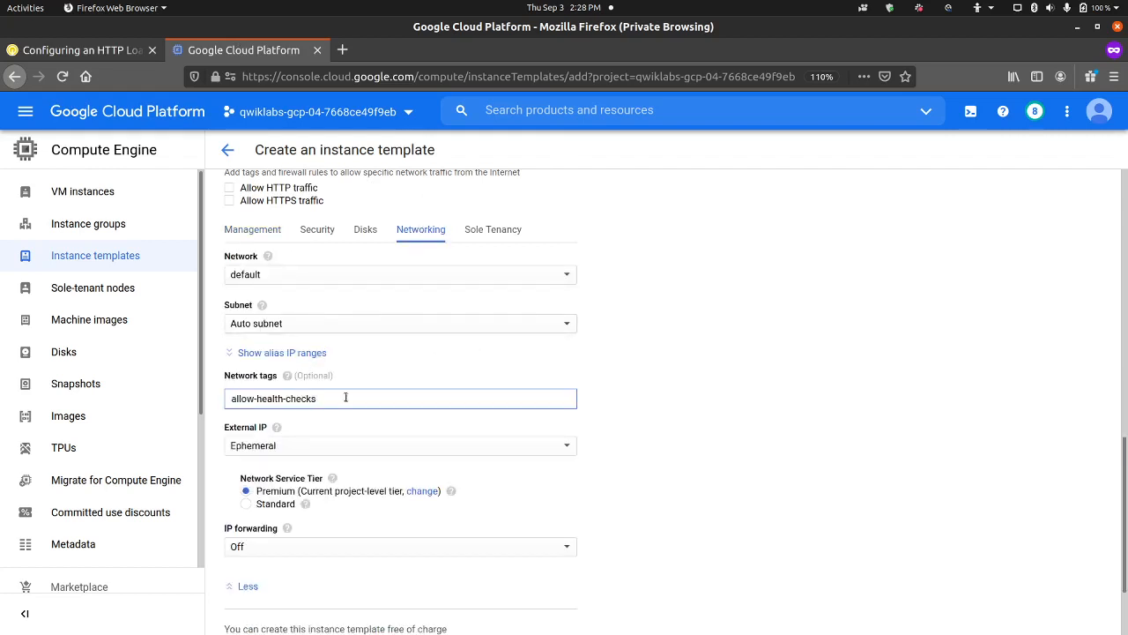
key(Return)
Set the instance template's external IP to None.
scroll(601, 423, down, 2)
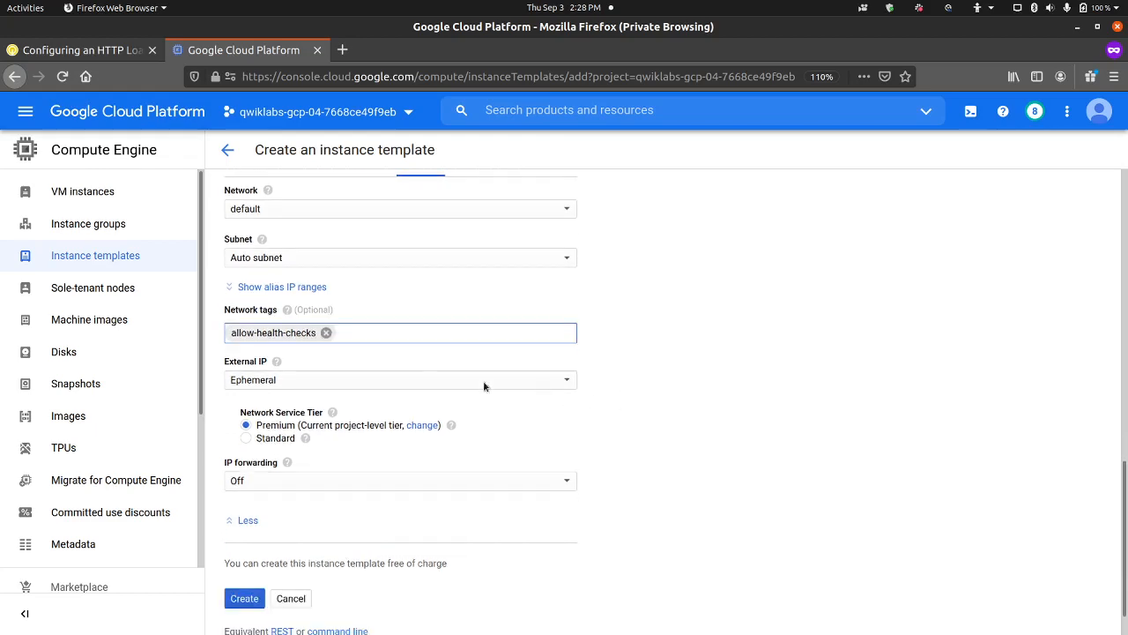
click(309, 378)
click(312, 361)
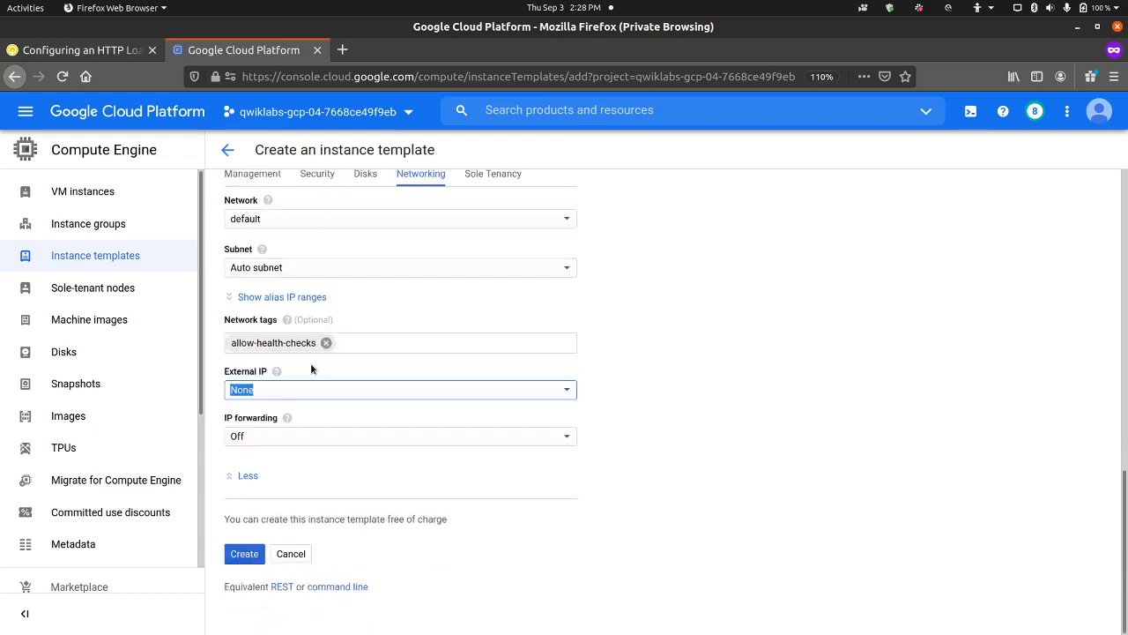
Check the networking values in the lab instructions and set the instance template's subnet to default (us-central1).
click(712, 330)
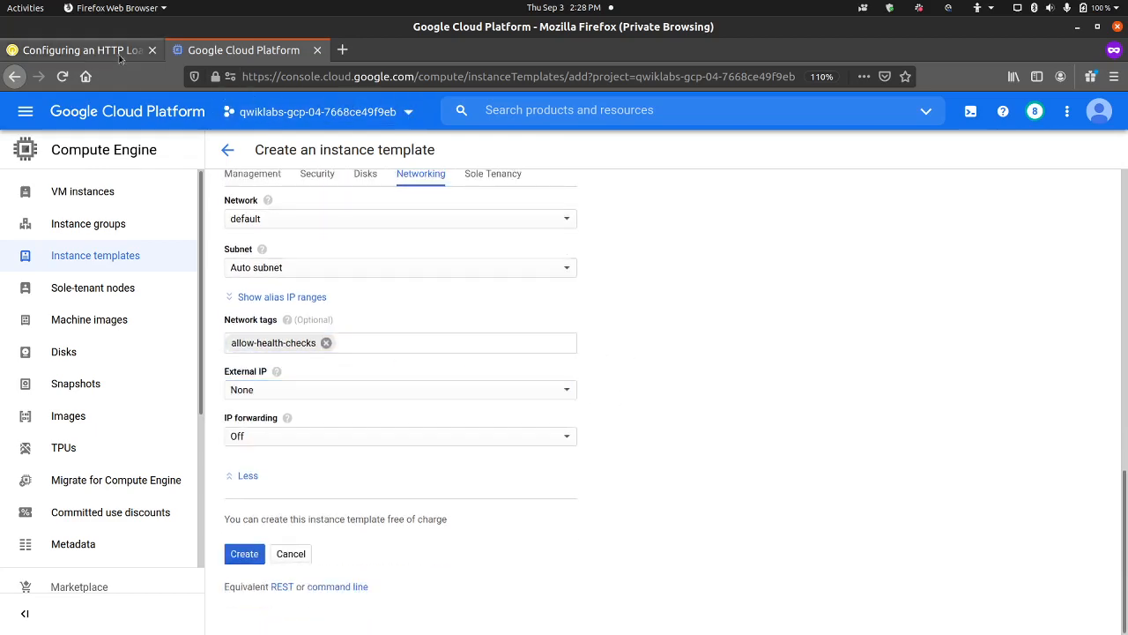
click(80, 50)
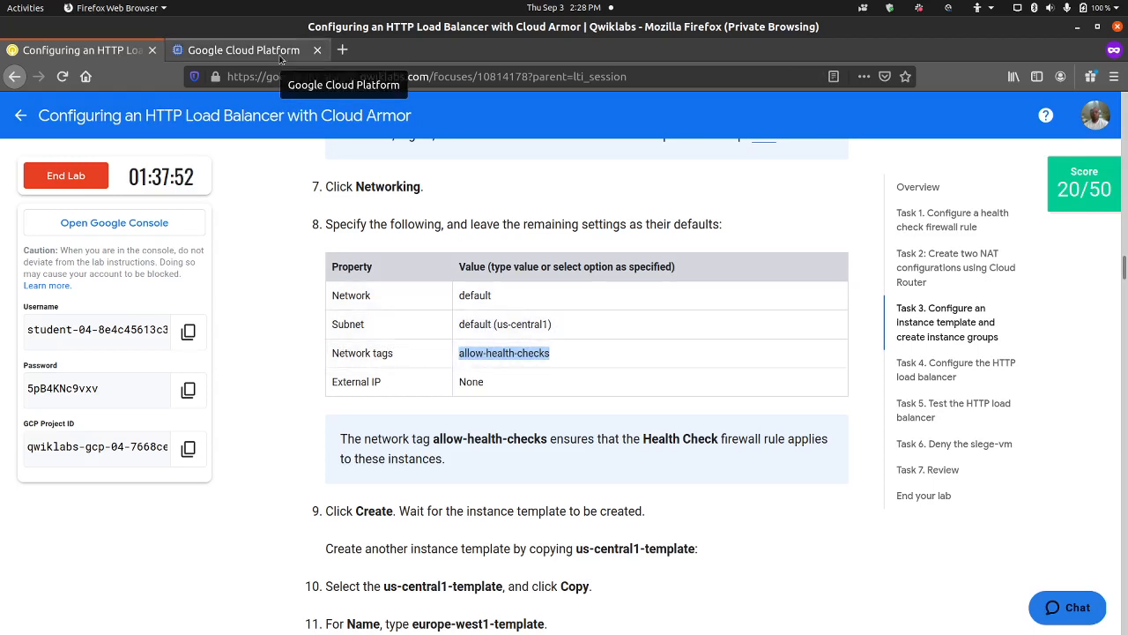
scroll(308, 353, down, 5)
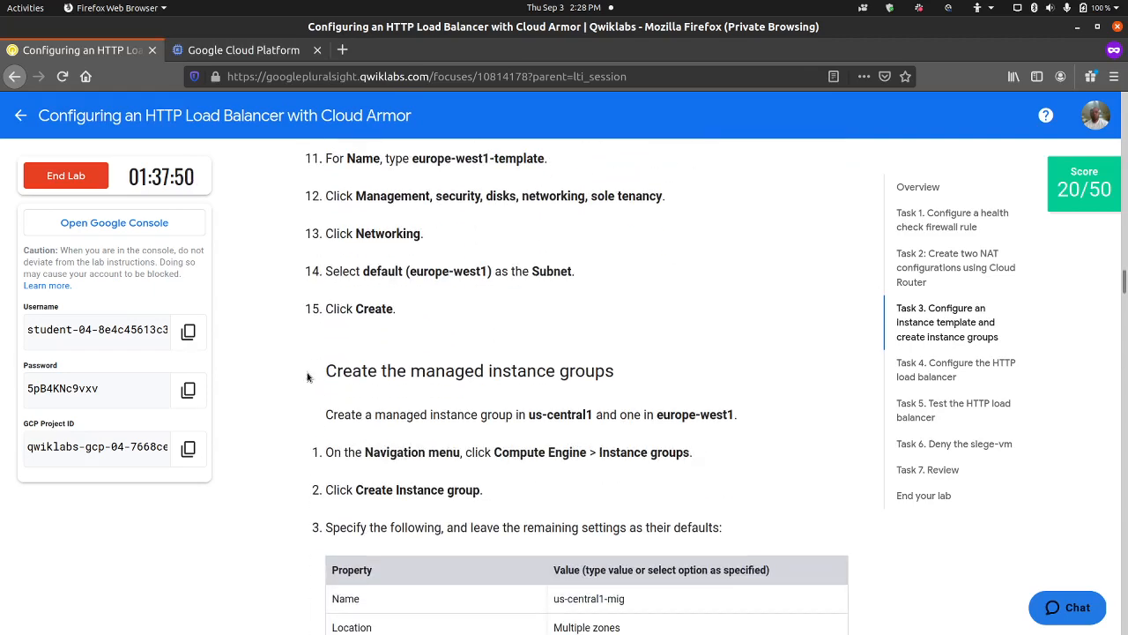
scroll(308, 377, up, 2)
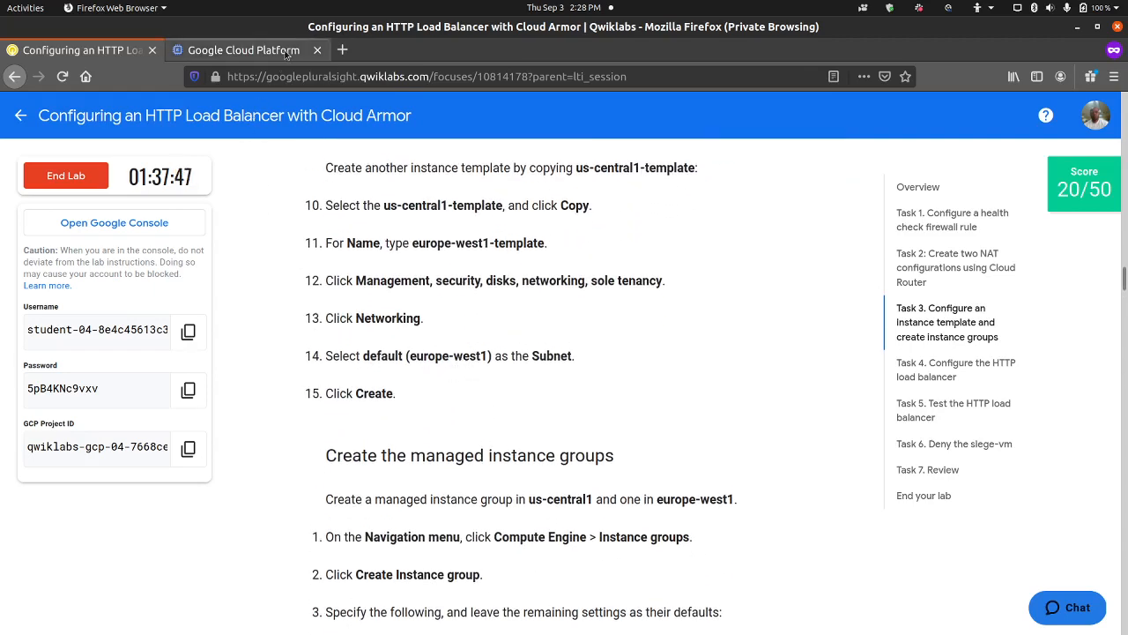
click(243, 50)
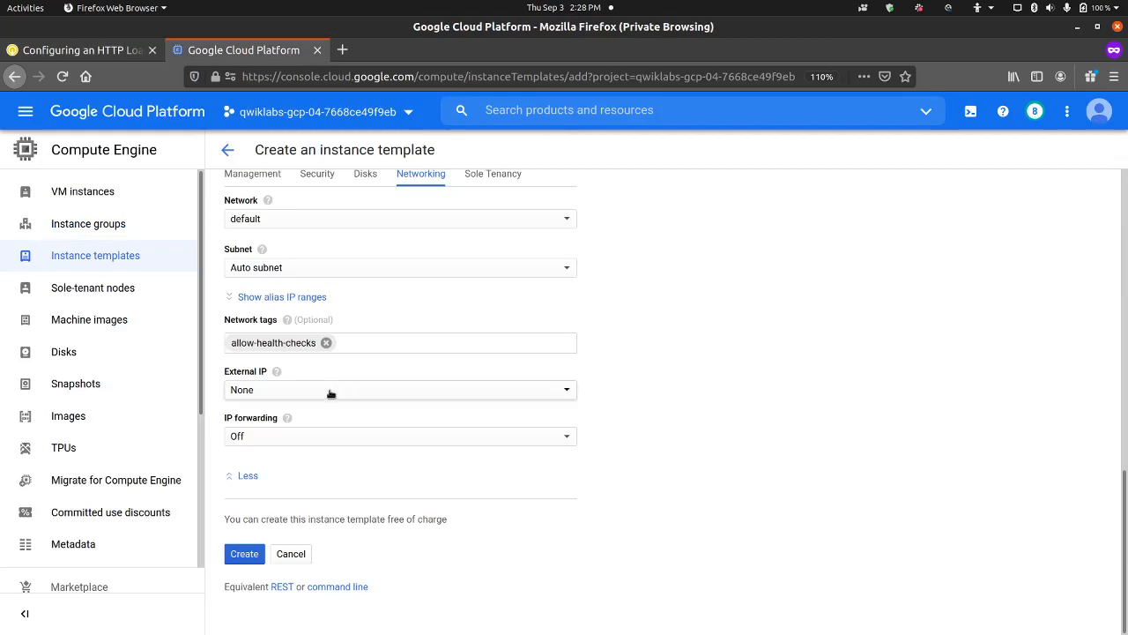
scroll(279, 490, up, 3)
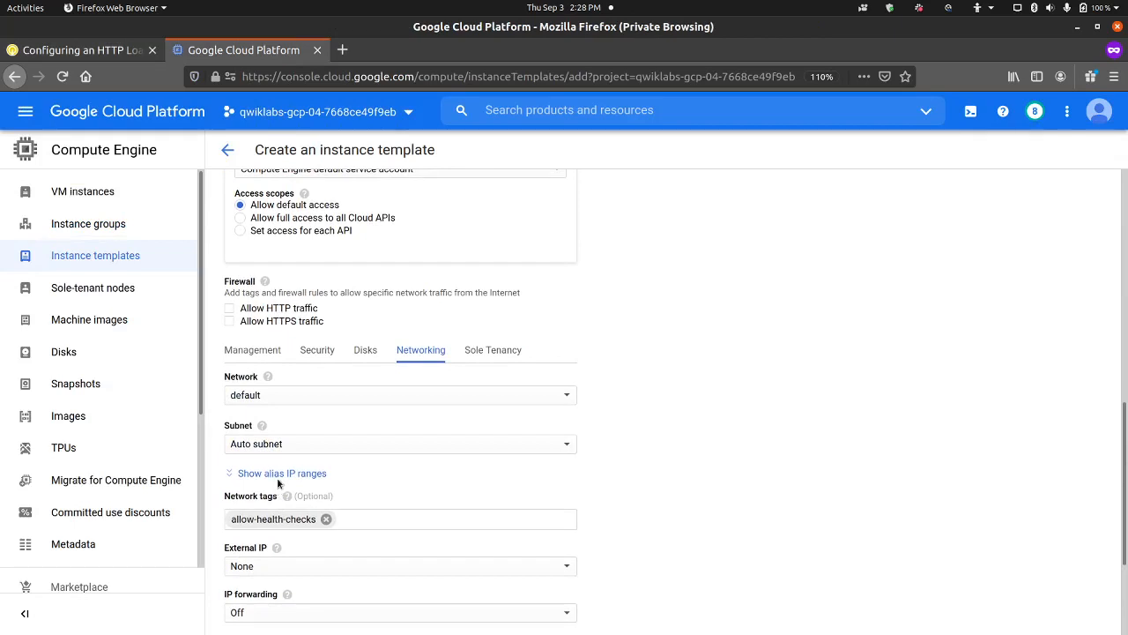
scroll(279, 483, down, 2)
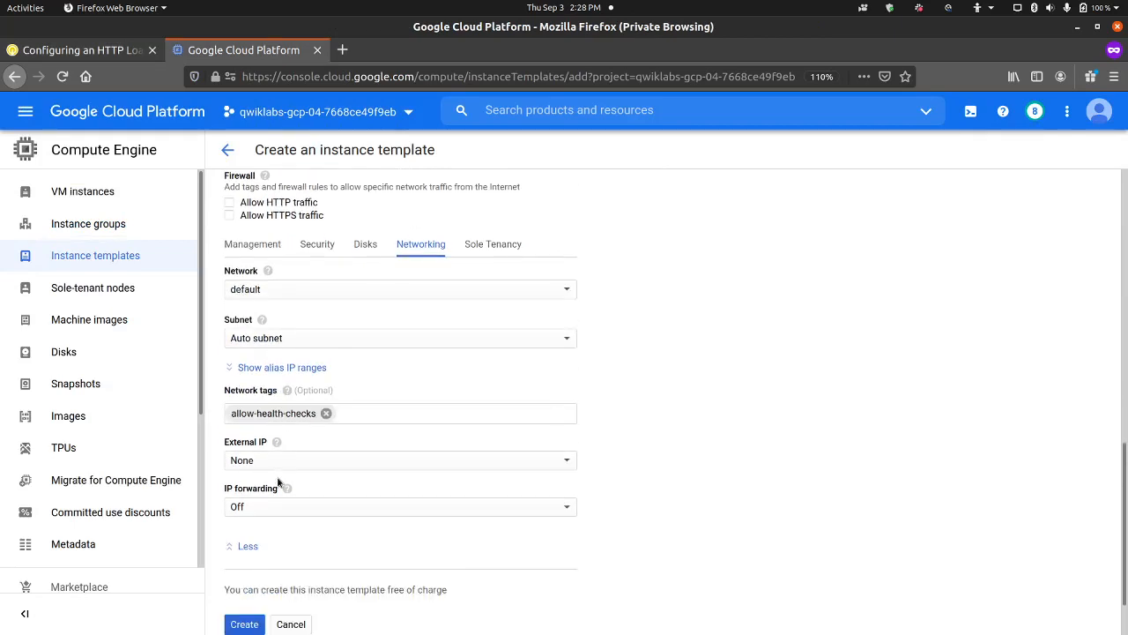
click(313, 340)
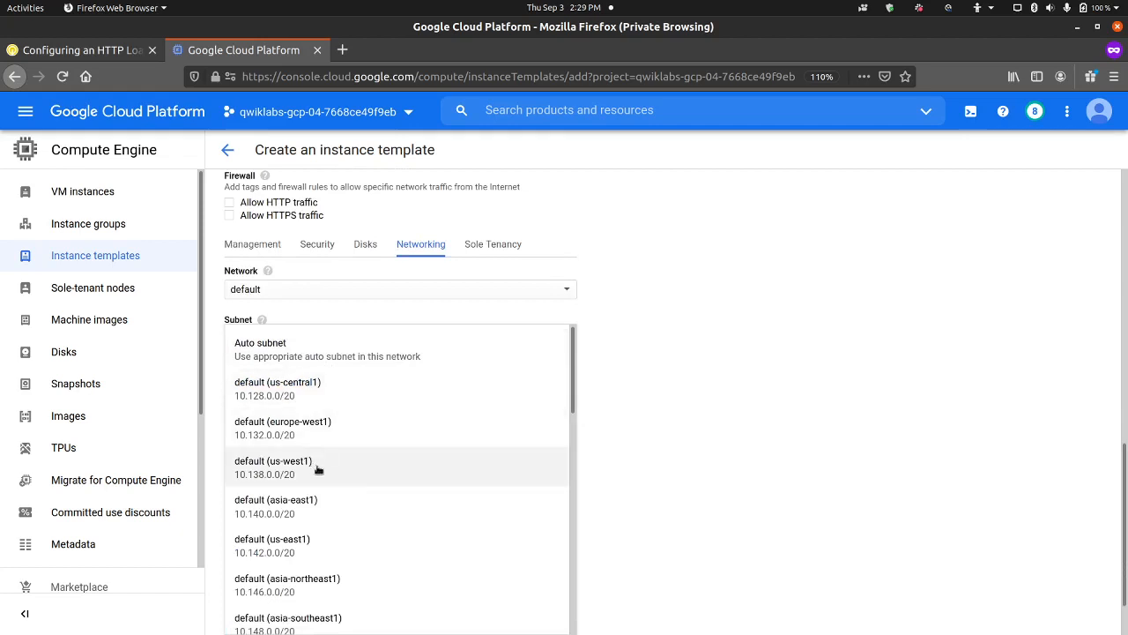
click(313, 547)
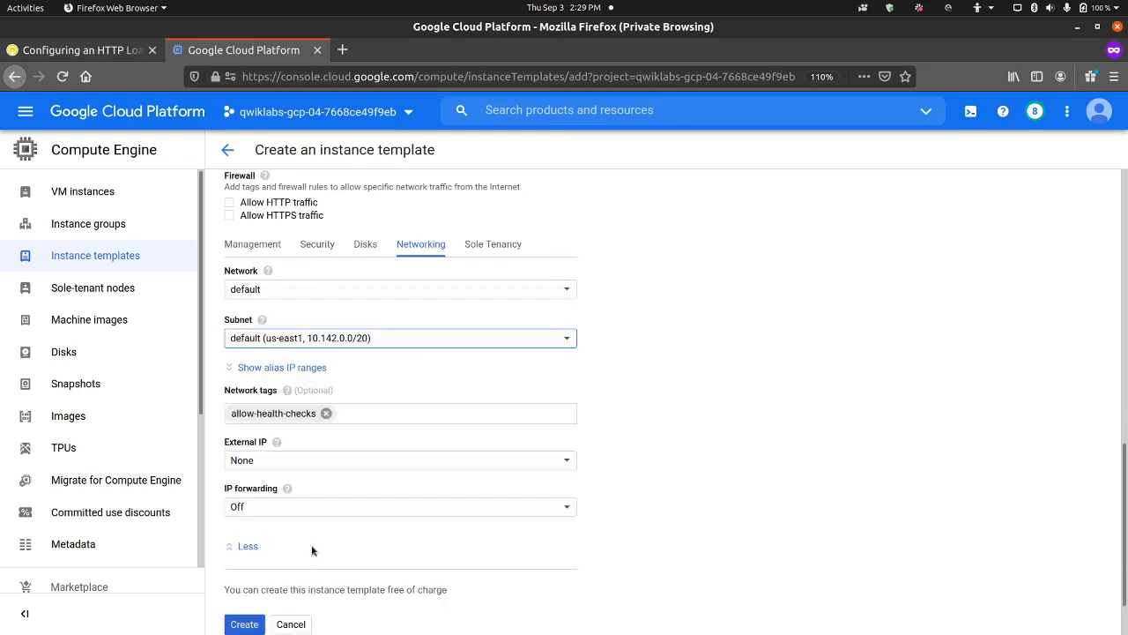
click(410, 337)
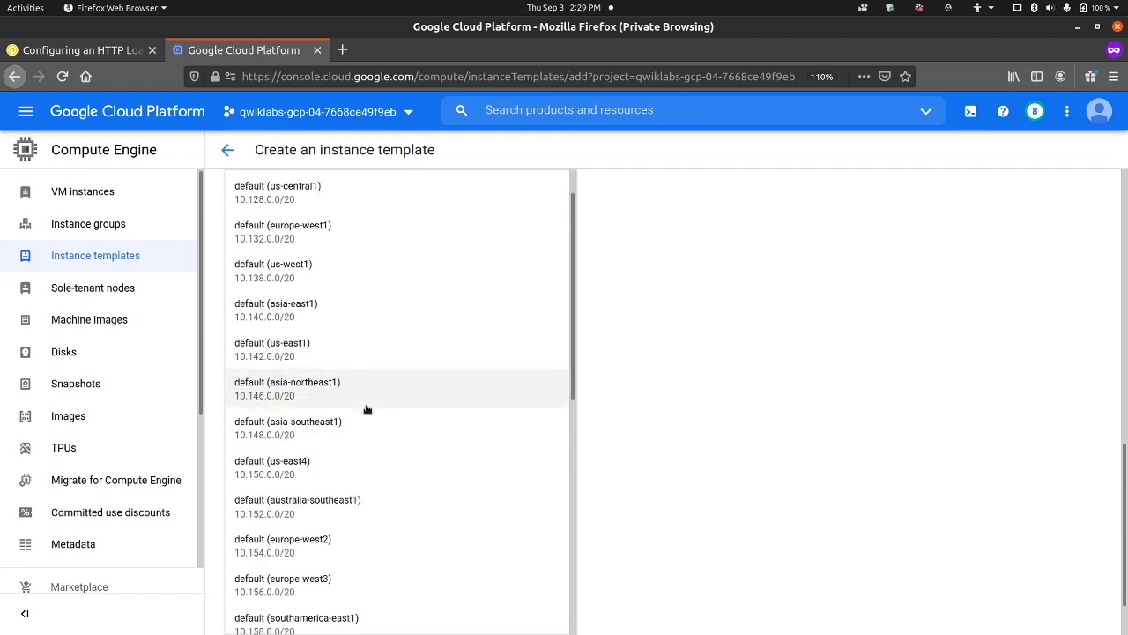
click(349, 199)
scroll(369, 404, up, 8)
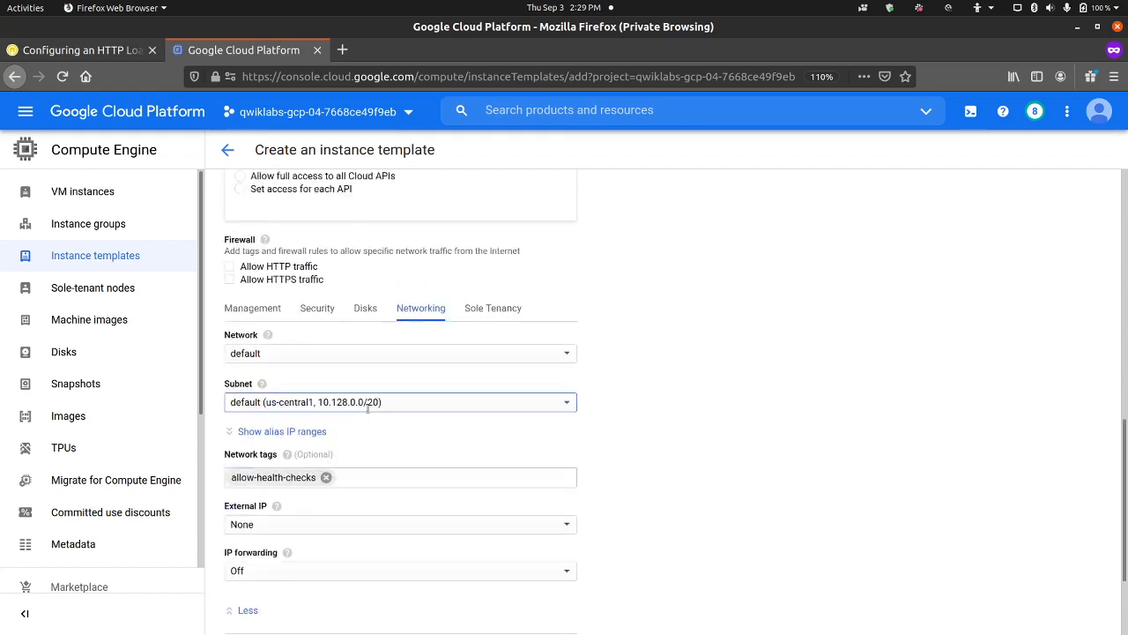
Review the us-central1-template configuration and create the instance template.
scroll(366, 410, up, 4)
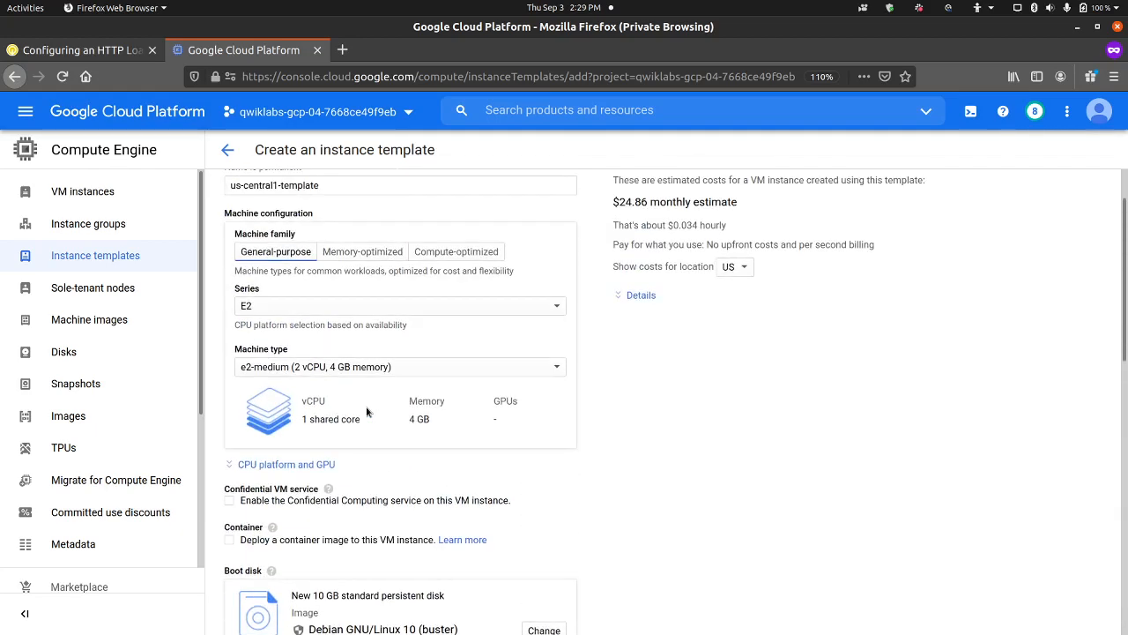
scroll(367, 411, down, 3)
scroll(366, 407, down, 10)
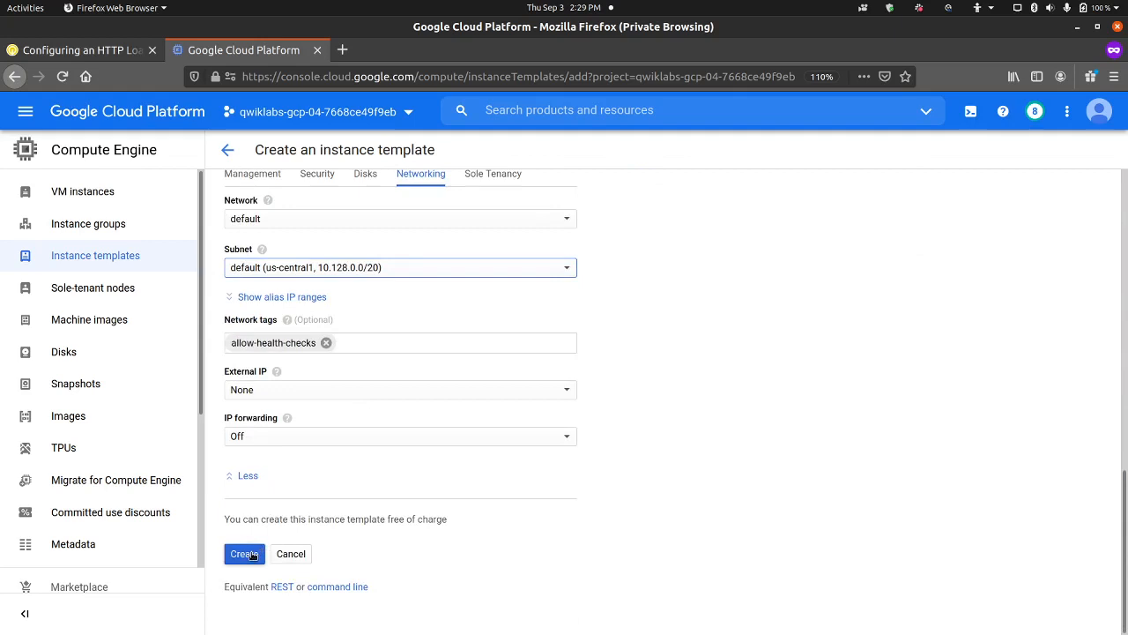
scroll(353, 455, up, 3)
scroll(350, 456, down, 3)
click(251, 552)
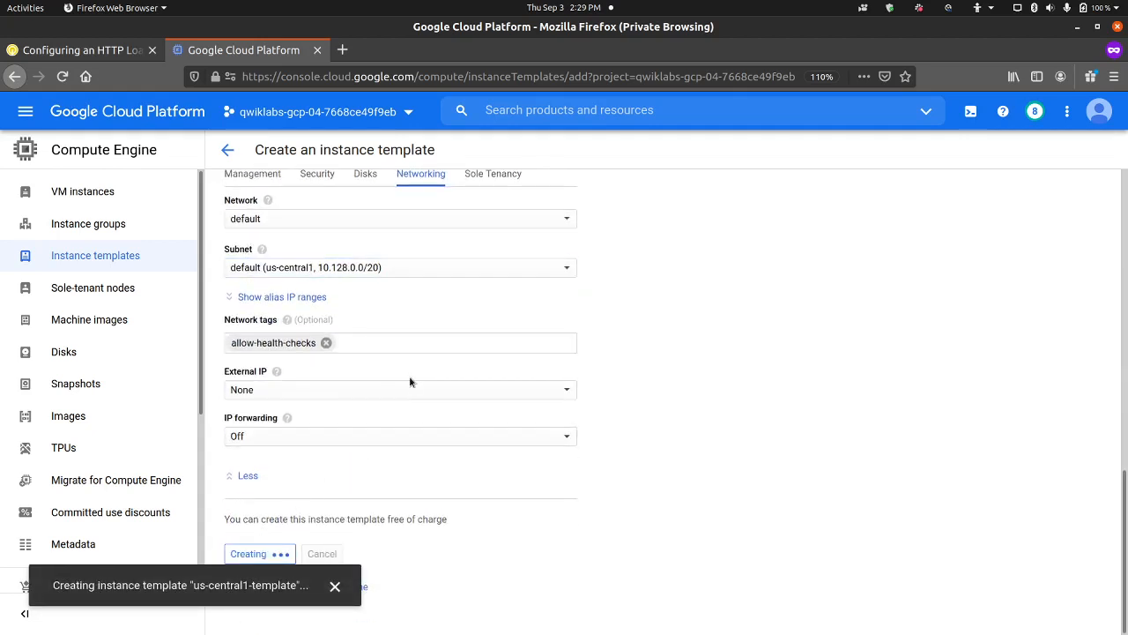
Start a new managed instance group and look up its required settings in the lab instructions.
click(157, 224)
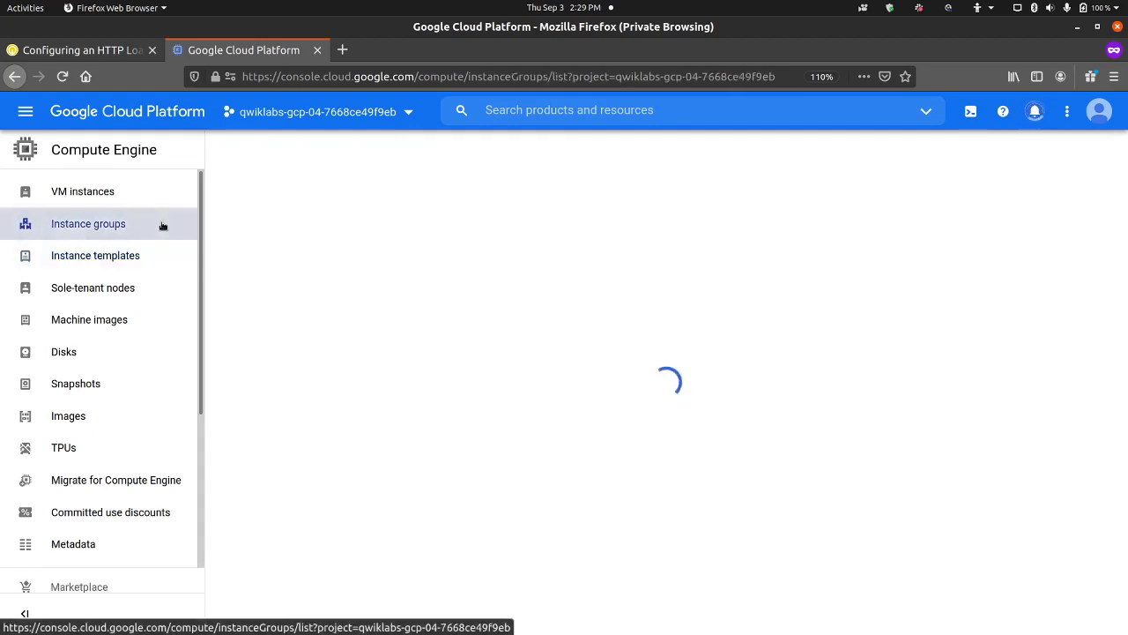
click(533, 366)
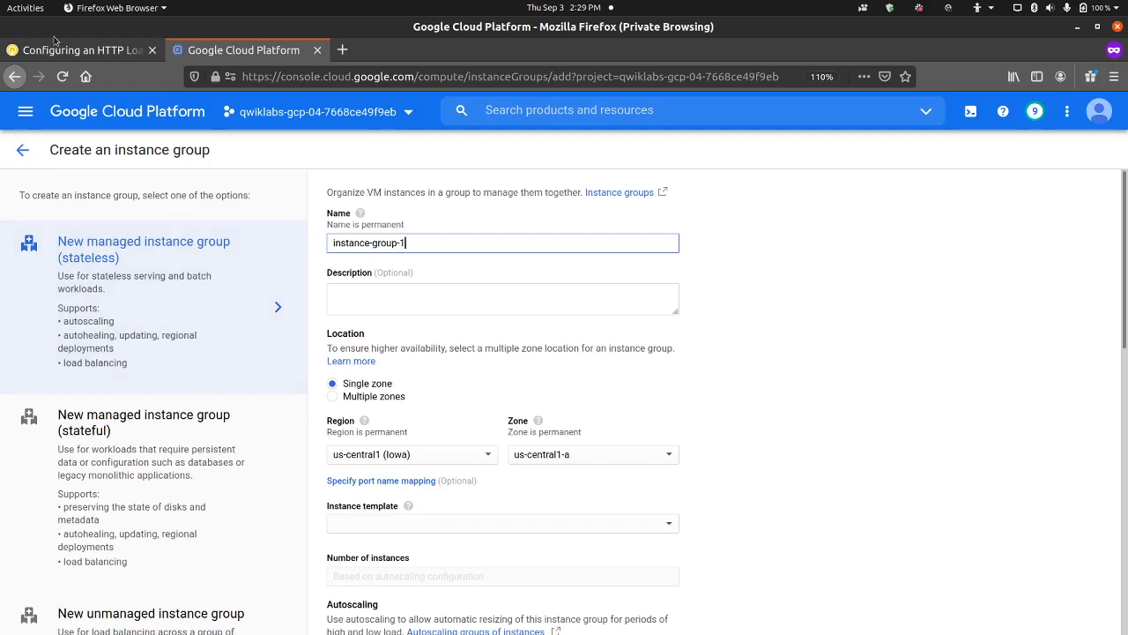
click(79, 50)
scroll(299, 374, down, 3)
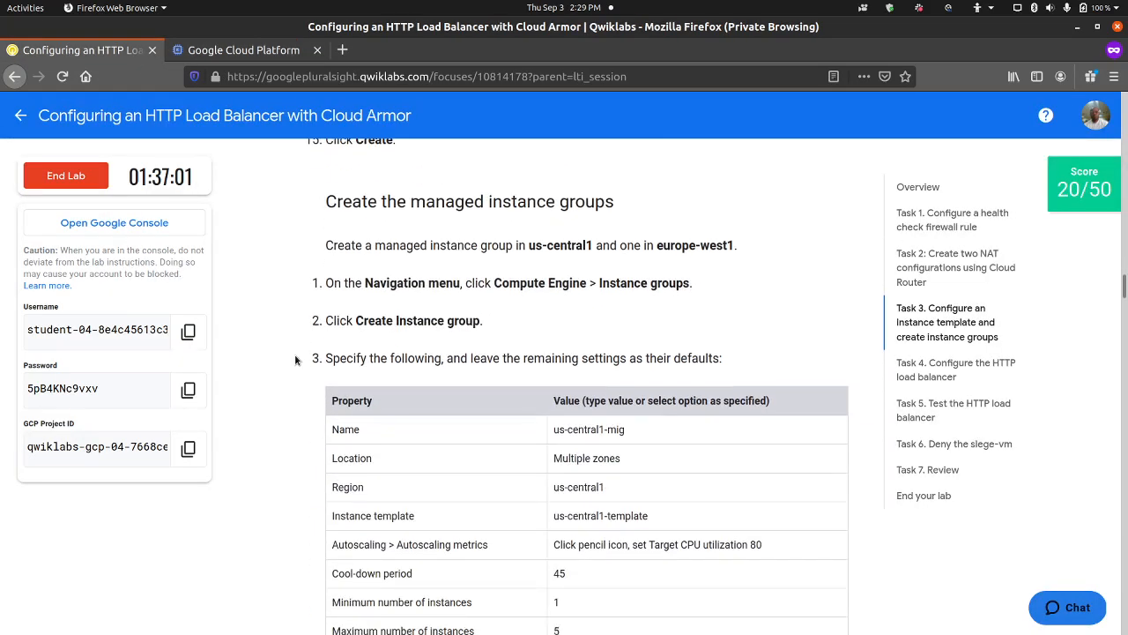
scroll(298, 361, down, 14)
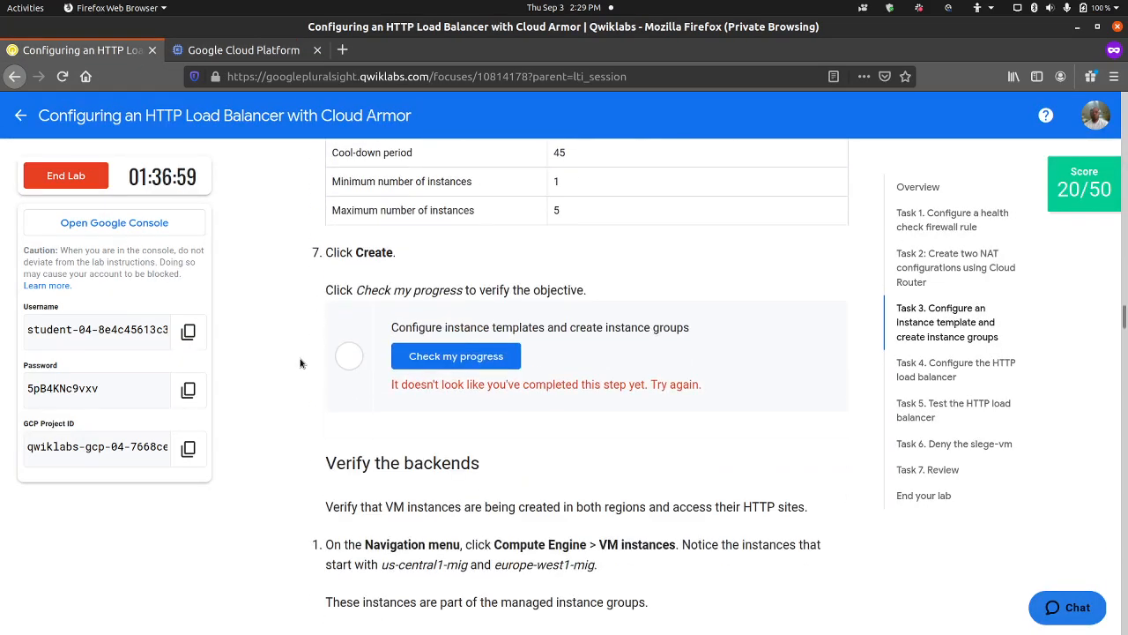
scroll(300, 363, down, 1)
scroll(302, 367, up, 3)
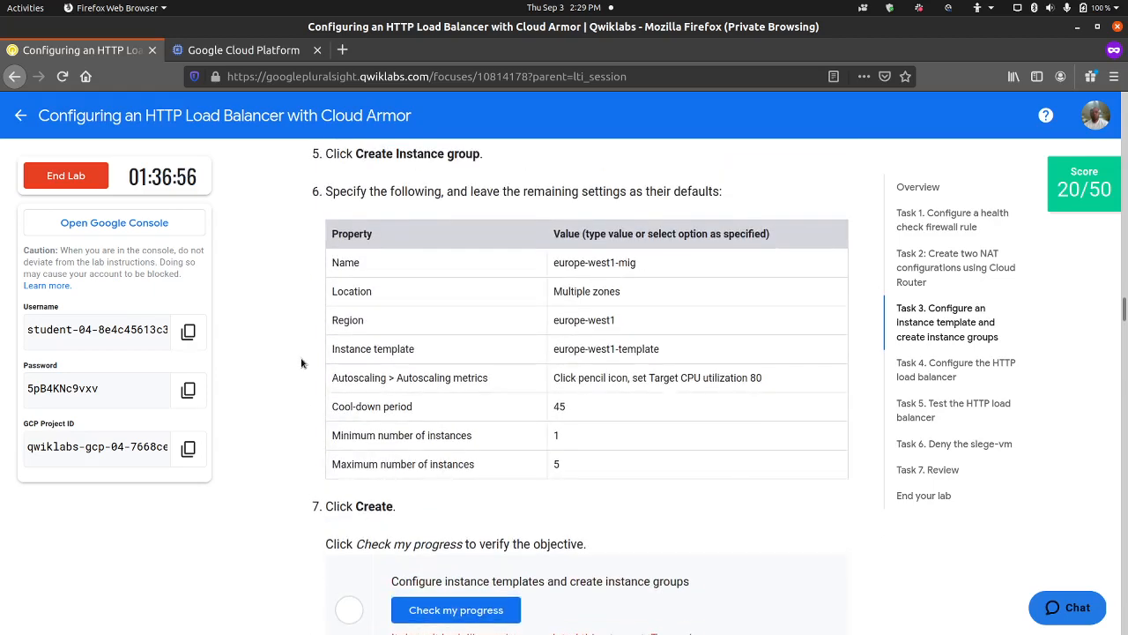
scroll(300, 363, up, 1)
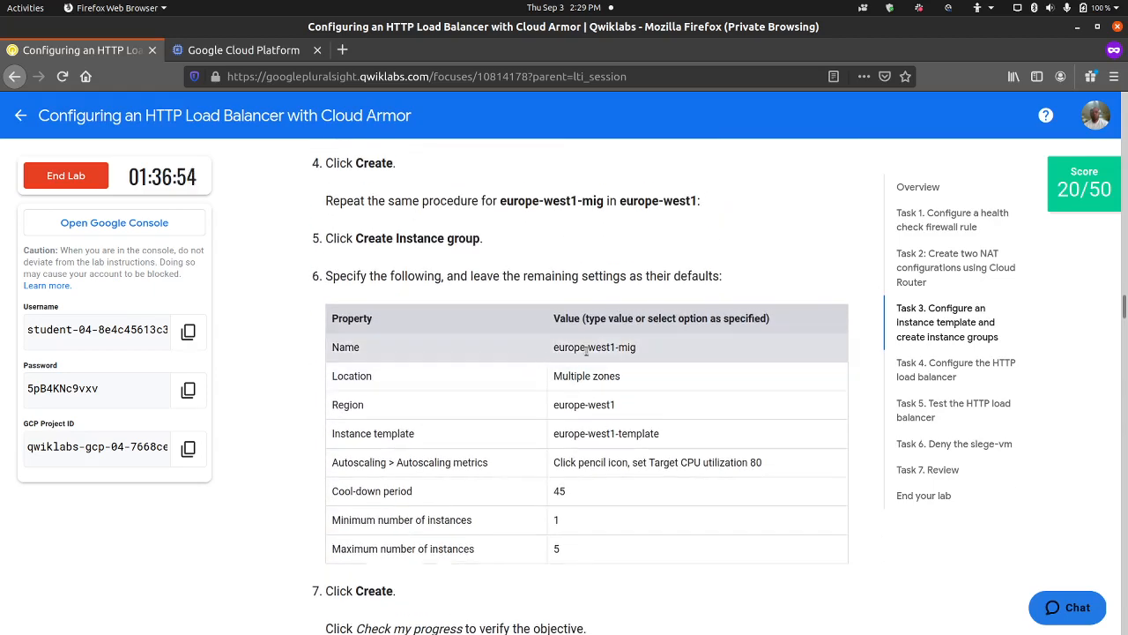
Name the instance group europe-west1-mig, copying the name from the lab's settings table.
triple_click(586, 349)
right_click(585, 345)
click(596, 355)
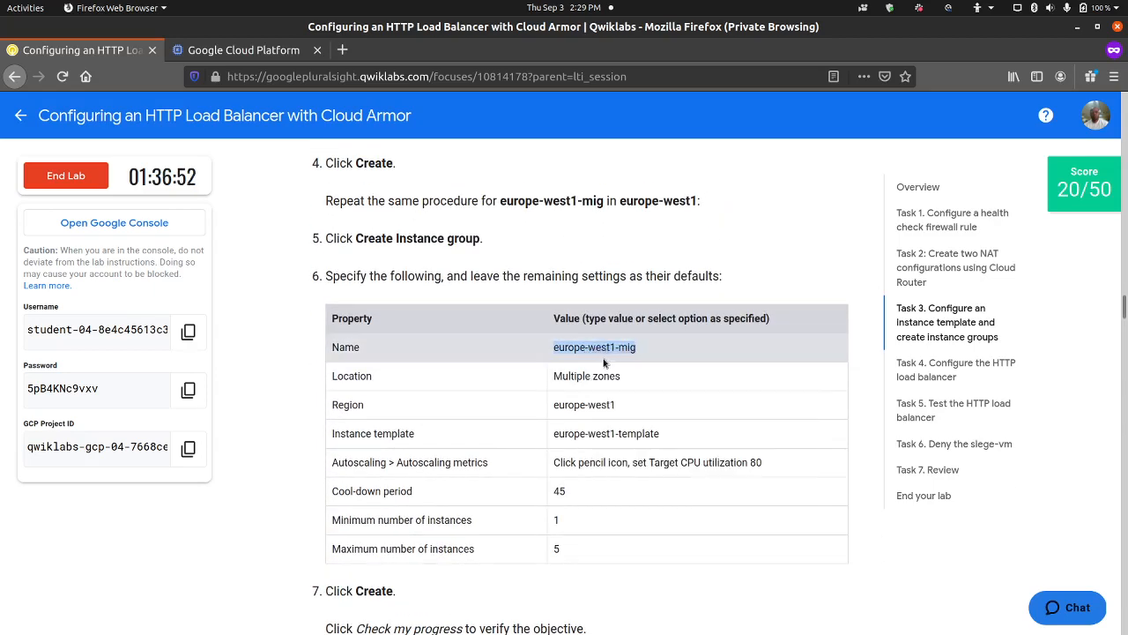
click(246, 56)
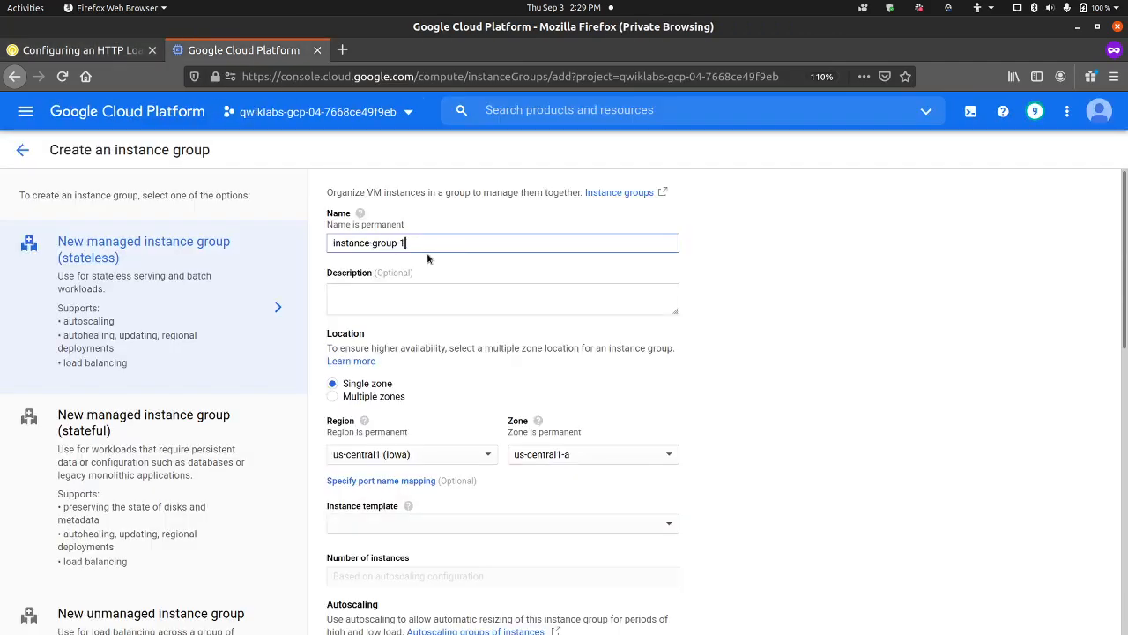
drag(429, 238, 318, 225)
key(ctrl+v)
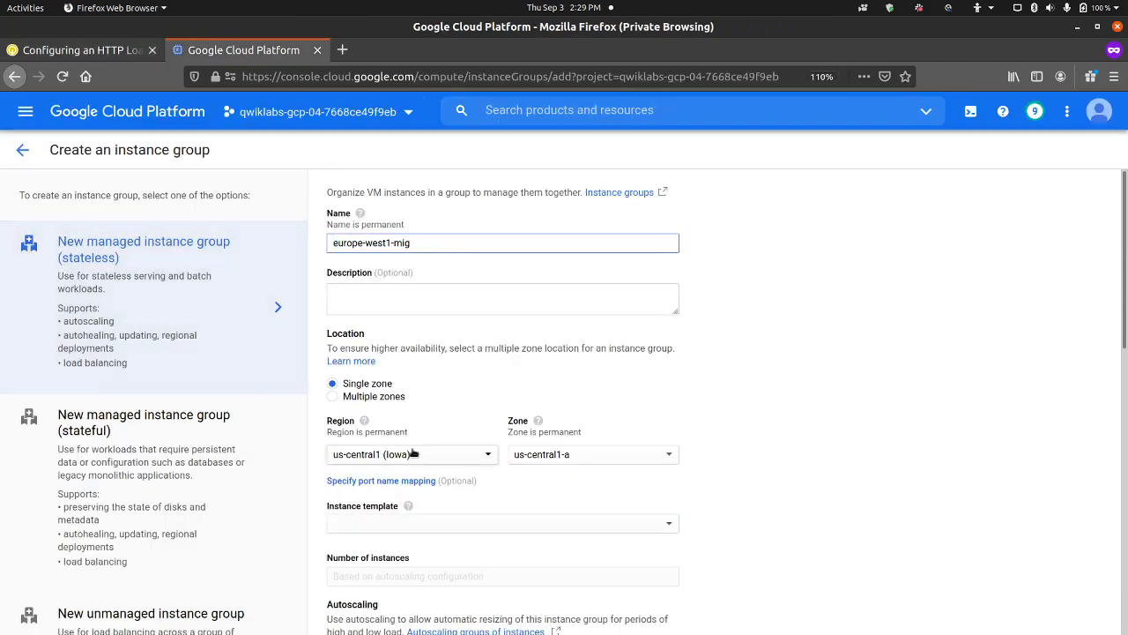
Set the instance group's location to multiple zones in the europe-west1 region.
click(385, 398)
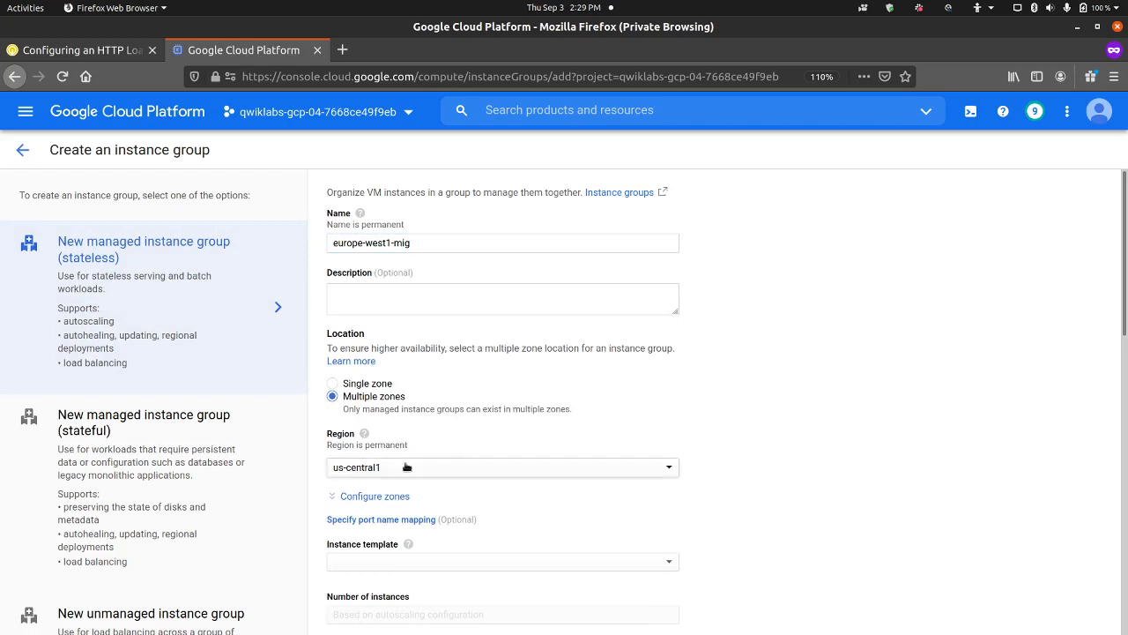
click(407, 466)
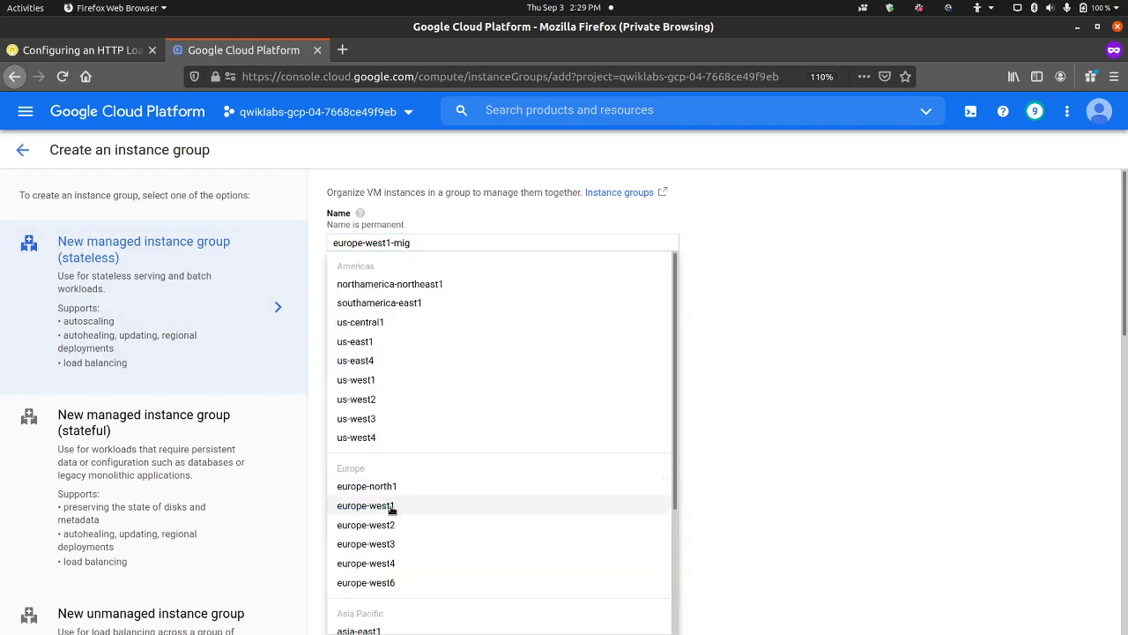
click(391, 507)
Start a new instance template for the group and name it europe-west1-template, copying the name from the lab instructions.
scroll(397, 458, down, 2)
click(410, 457)
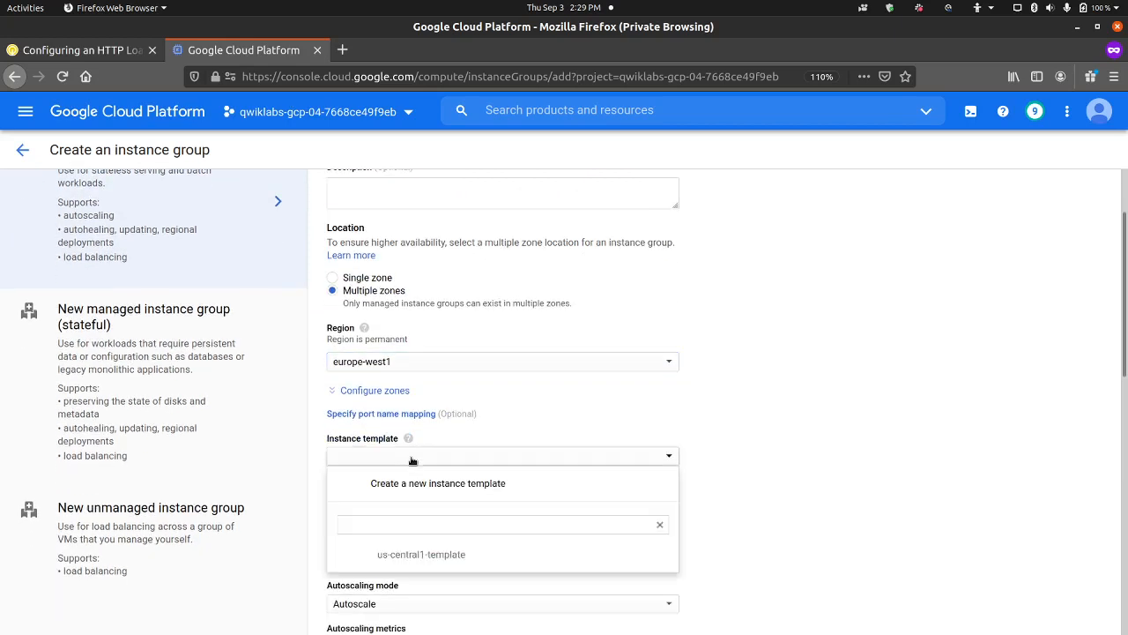
click(415, 485)
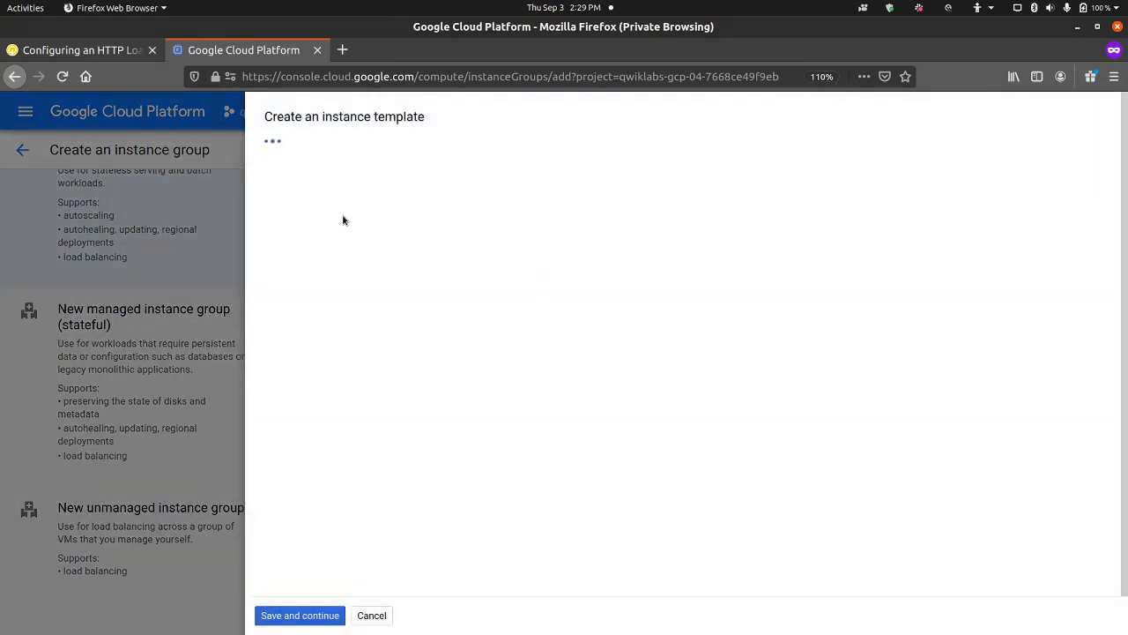
drag(369, 202, 191, 191)
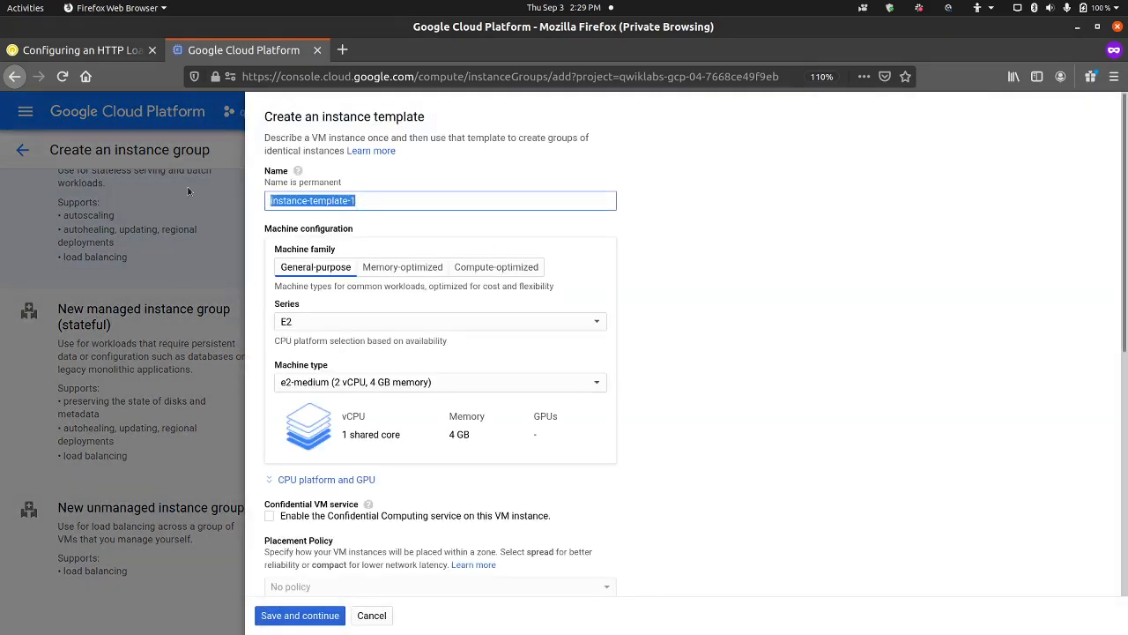
click(92, 51)
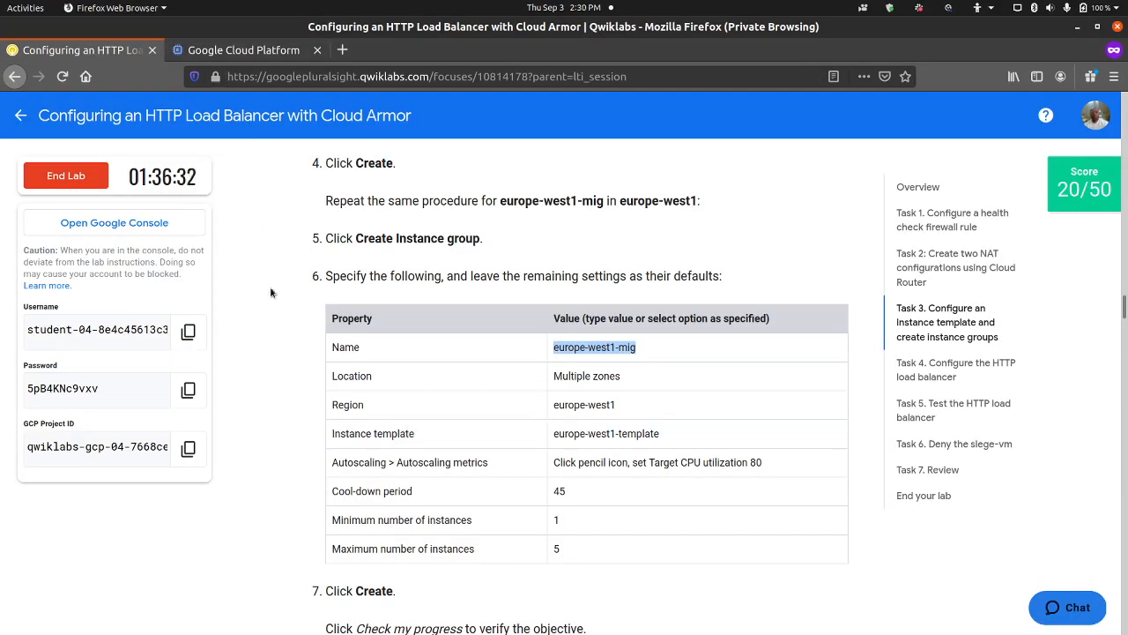
scroll(268, 379, up, 5)
scroll(269, 377, up, 9)
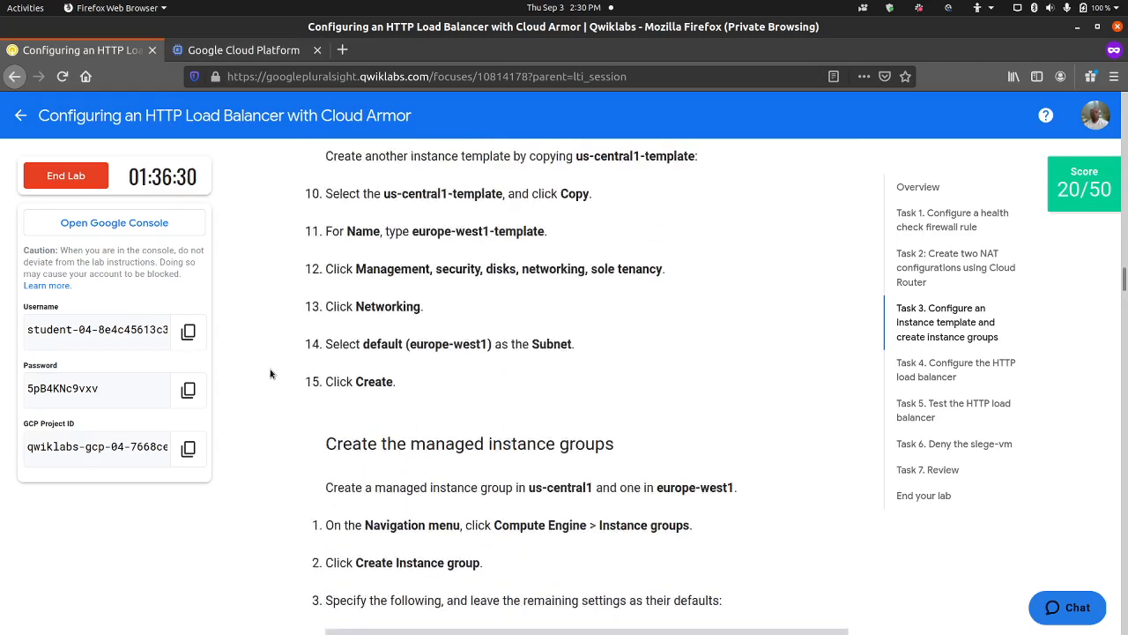
scroll(270, 371, down, 2)
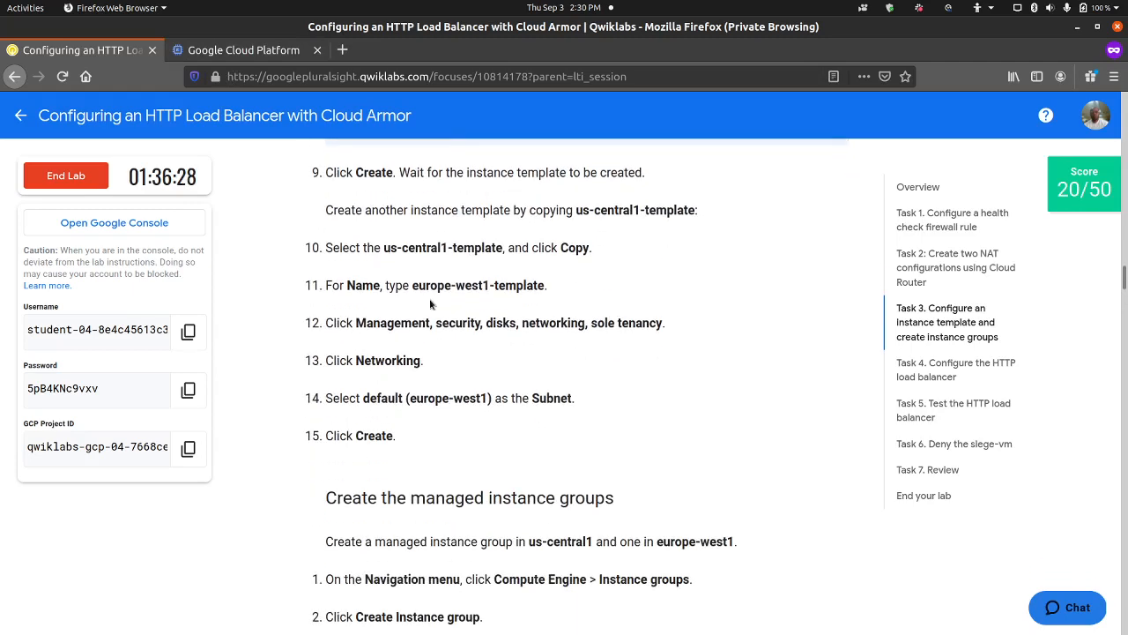
drag(413, 283, 544, 285)
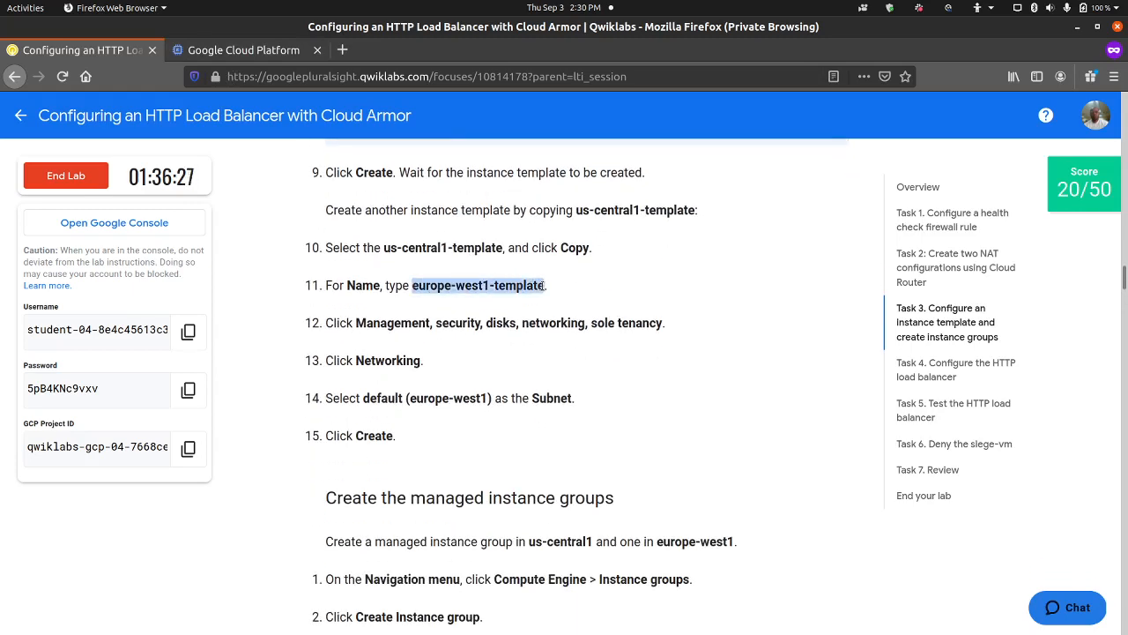
click(220, 52)
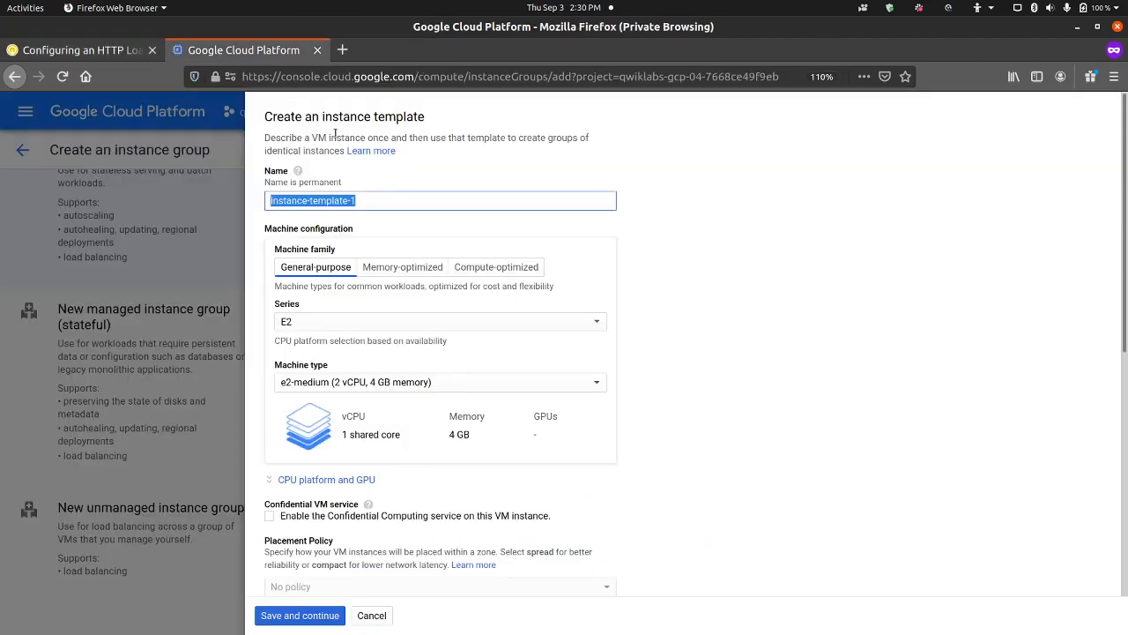
key(ctrl+v)
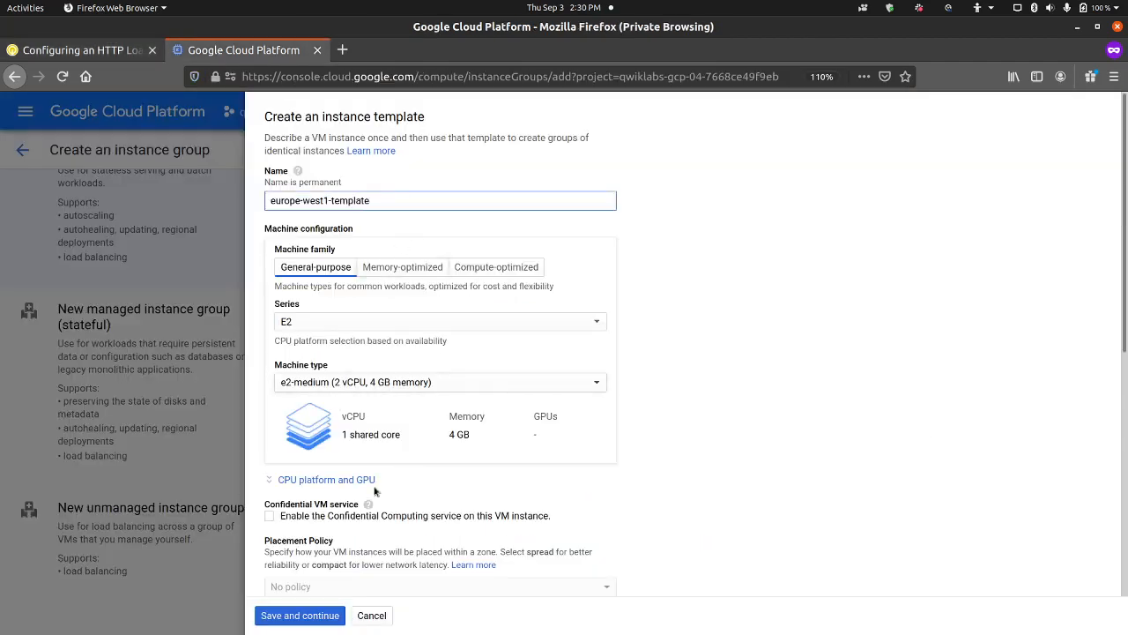
Expand the template's advanced settings and enter startup-script-url as the metadata key.
scroll(379, 441, down, 5)
scroll(380, 447, down, 1)
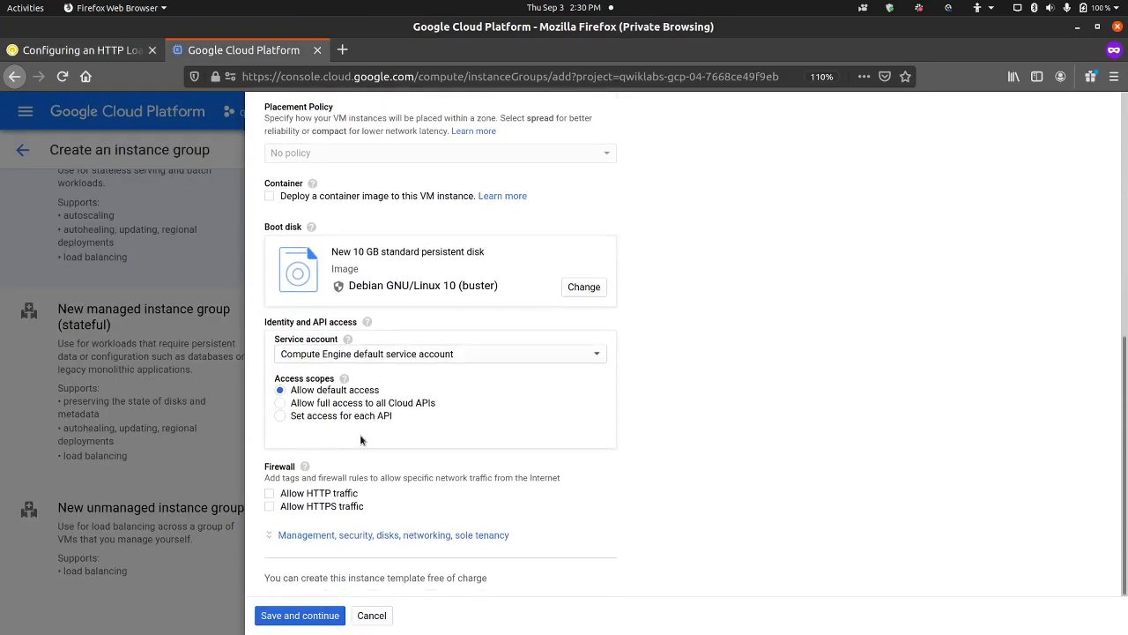
click(368, 534)
scroll(383, 443, down, 3)
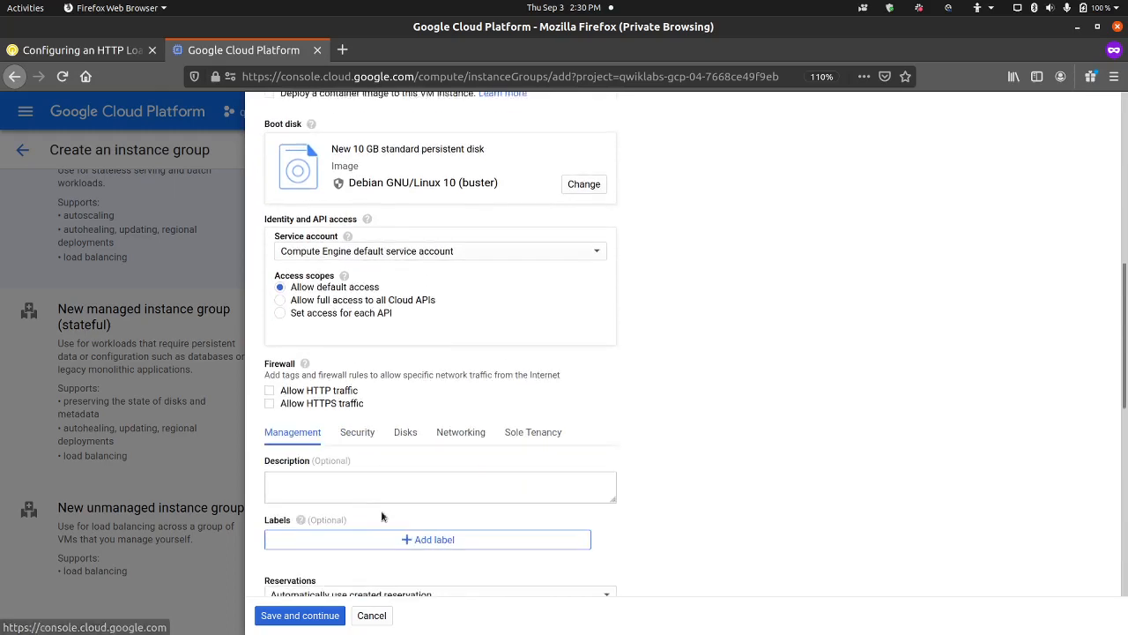
scroll(372, 388, down, 5)
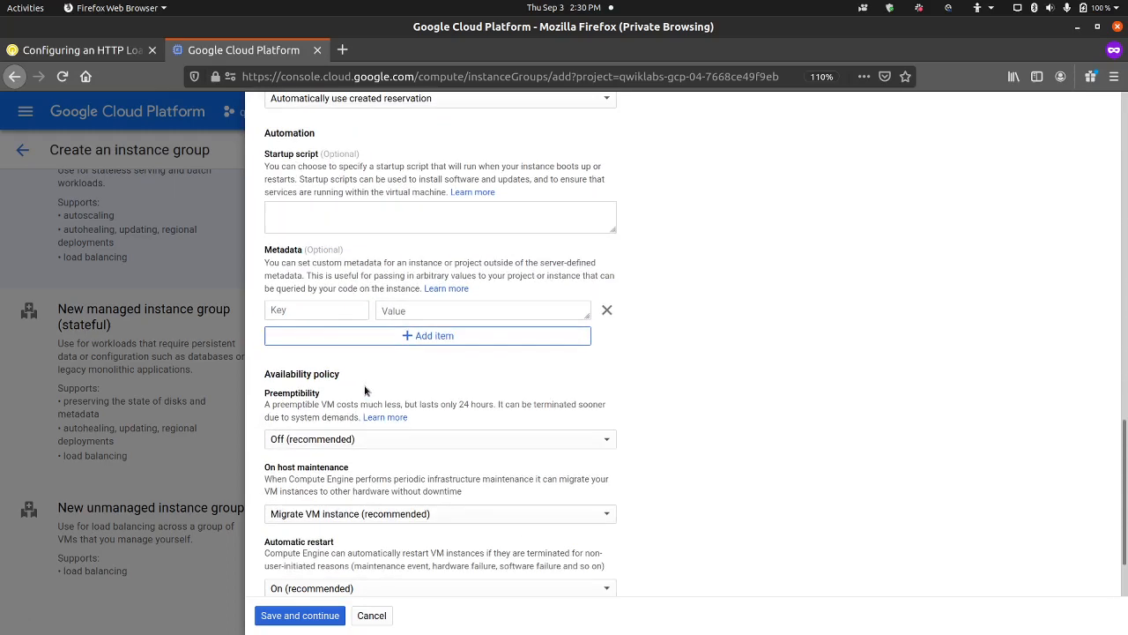
click(330, 308)
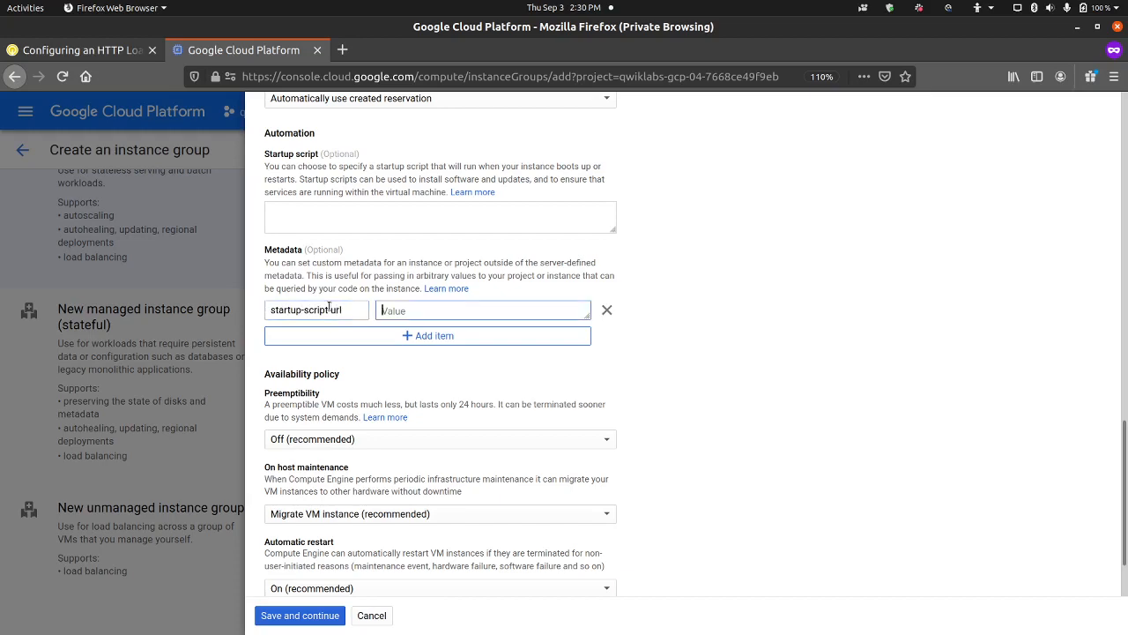
Set the startup-script-url metadata value to gs://cloud-training/gcpnet/httplb/startup.sh, copied from the lab instructions.
scroll(329, 306, down, 1)
click(111, 51)
scroll(345, 376, up, 10)
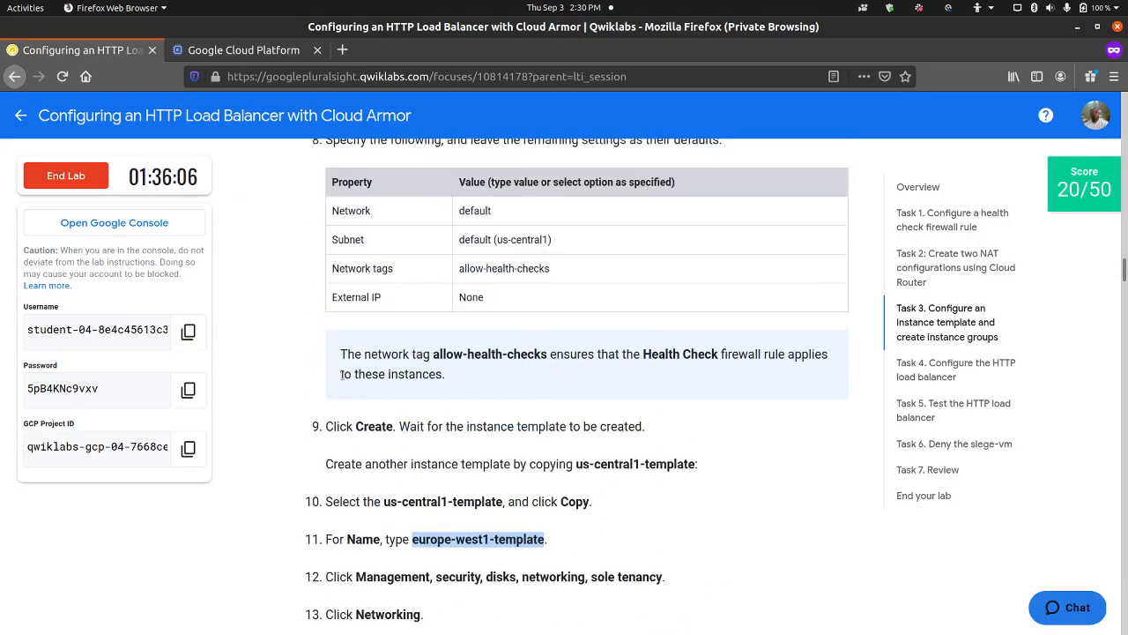
triple_click(540, 416)
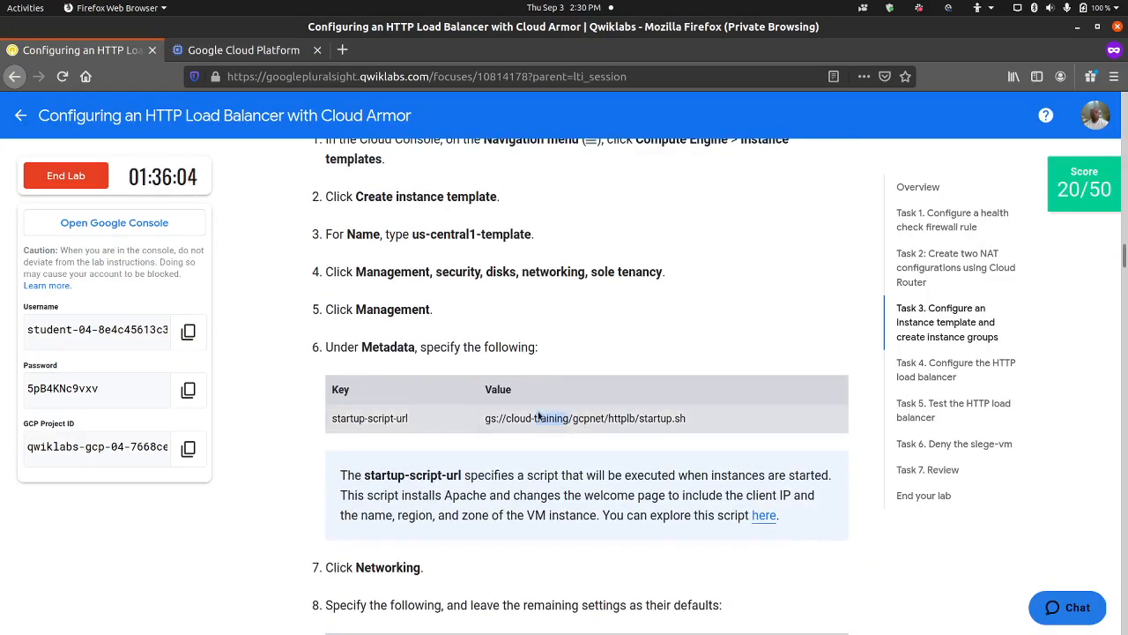
click(536, 415)
triple_click(535, 418)
right_click(536, 418)
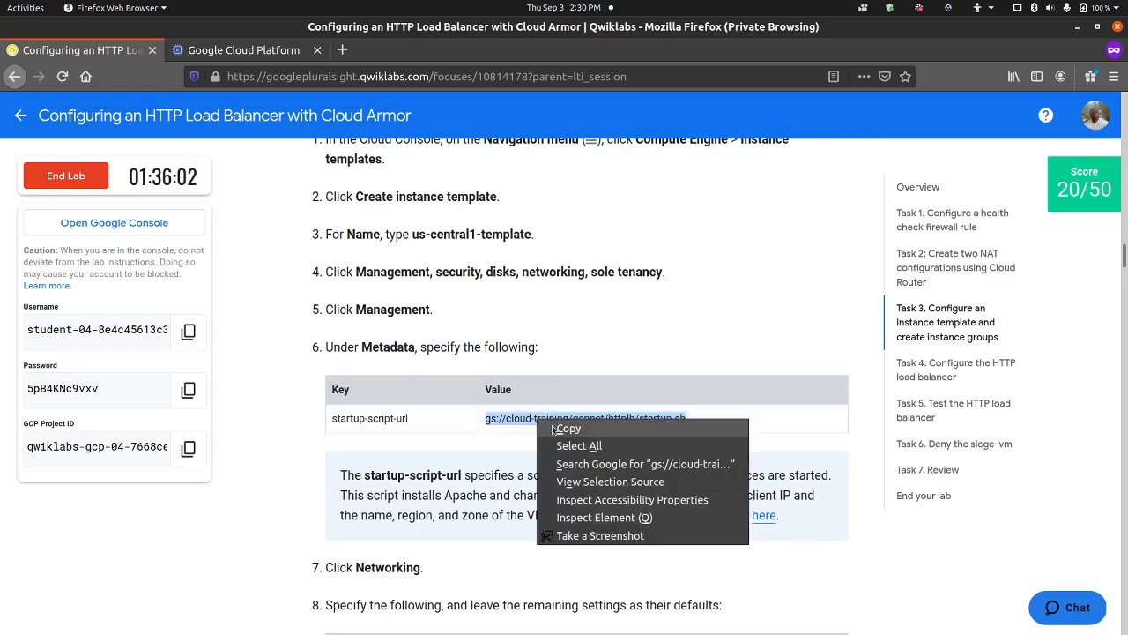
click(555, 426)
click(236, 50)
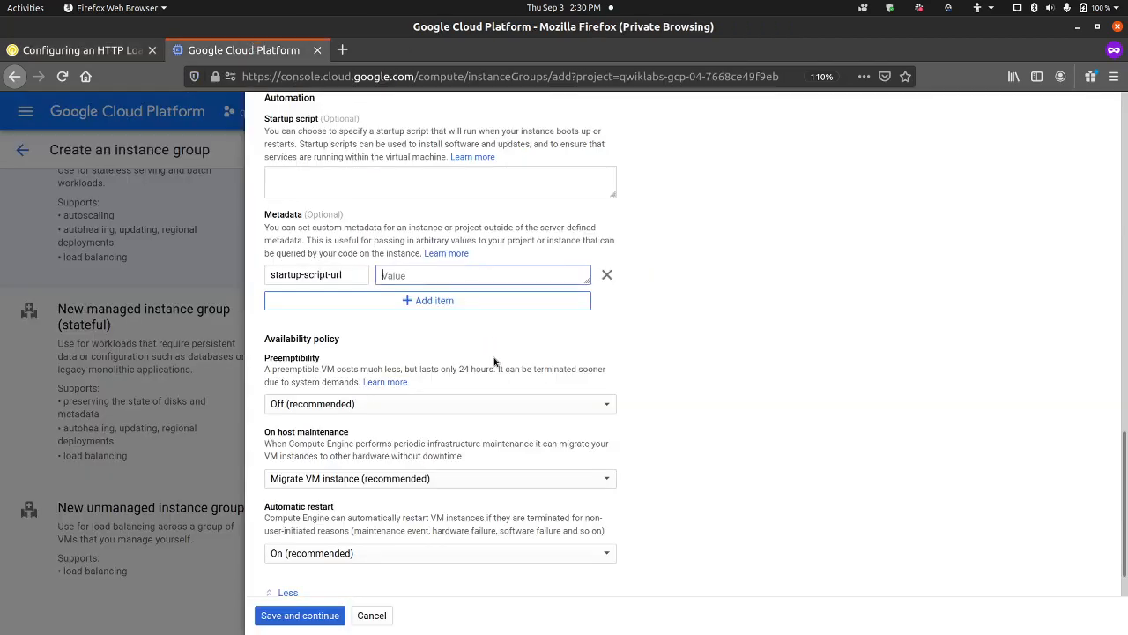
key(ctrl+v)
scroll(392, 476, down, 1)
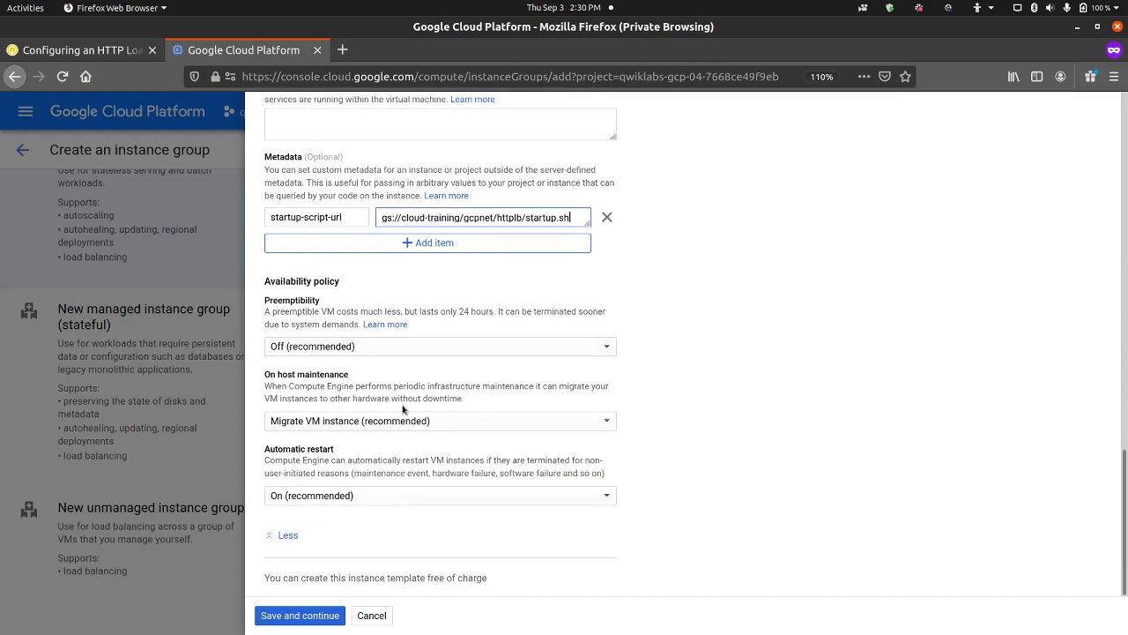
Set the template's networking subnet to default (europe-west1).
scroll(441, 339, up, 5)
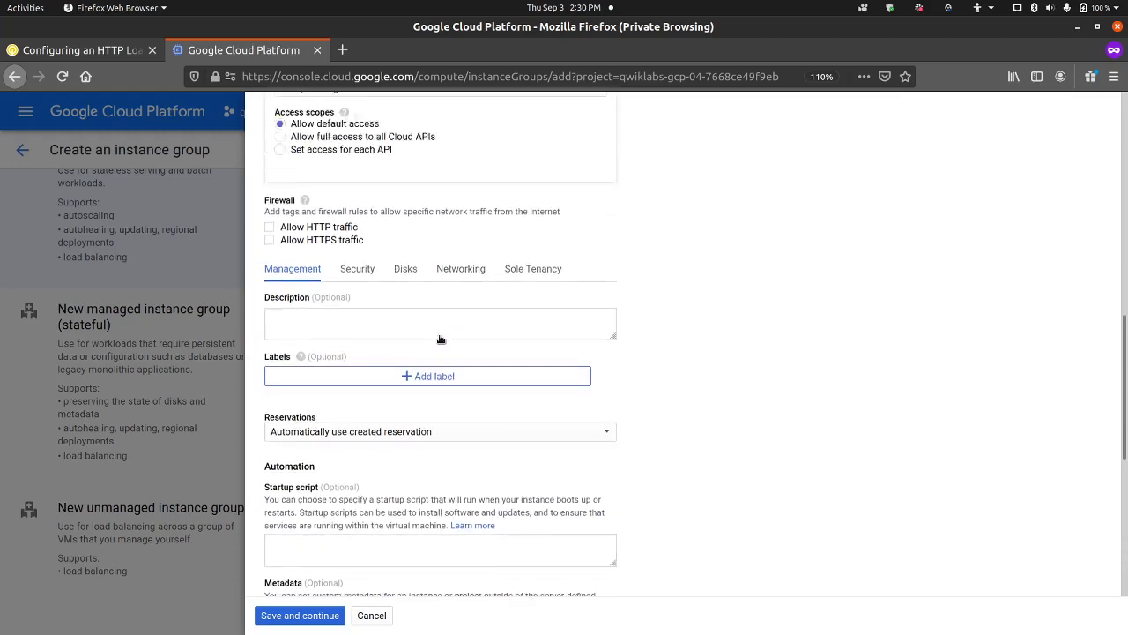
click(460, 335)
scroll(429, 347, down, 2)
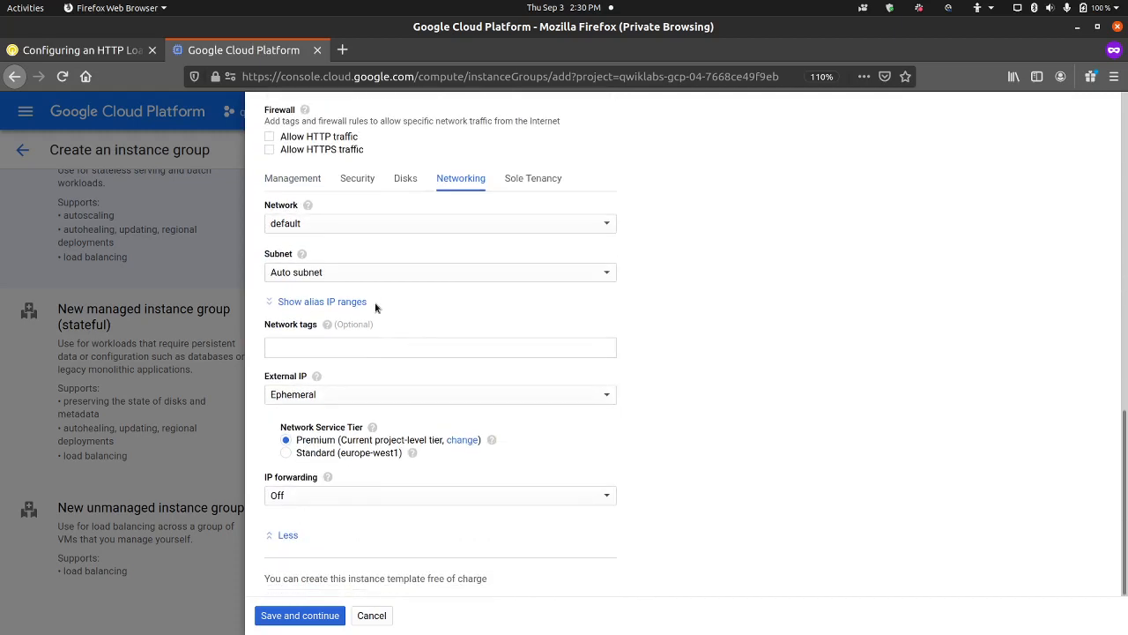
click(379, 277)
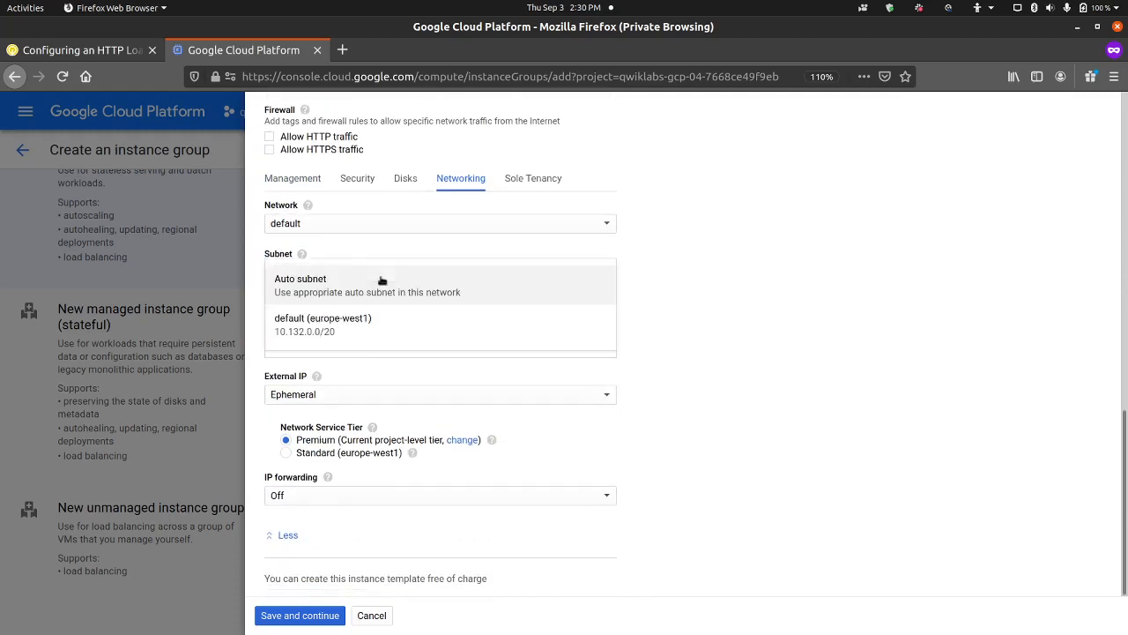
click(371, 320)
Add the network tag allow-health-checks to the template, copying it from the networking table in the lab instructions.
click(352, 350)
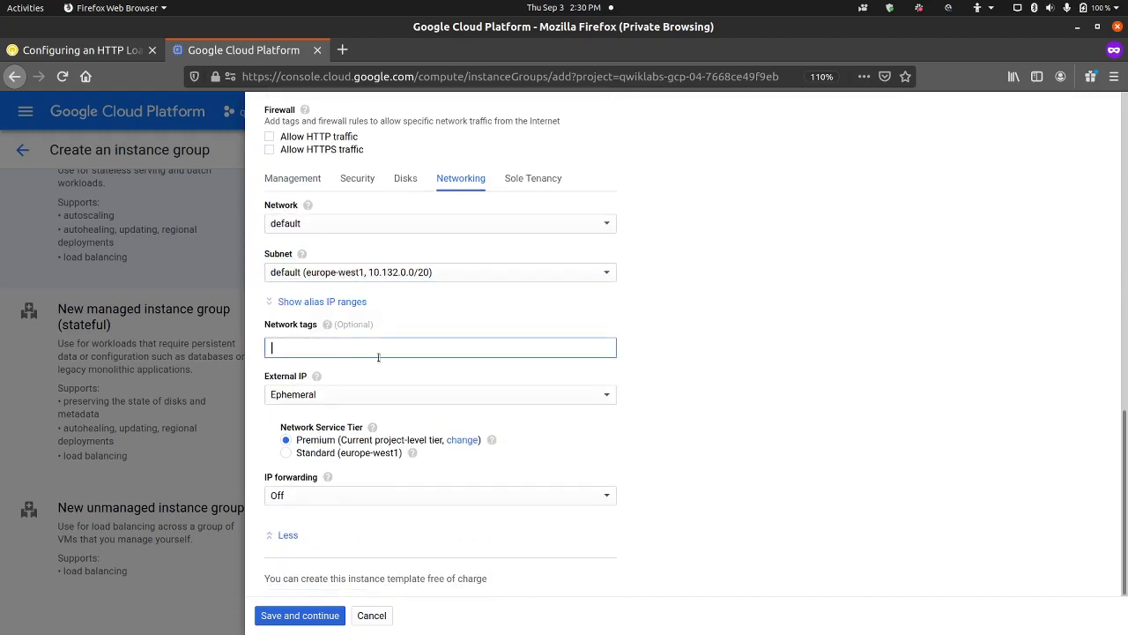
click(83, 50)
scroll(410, 322, up, 5)
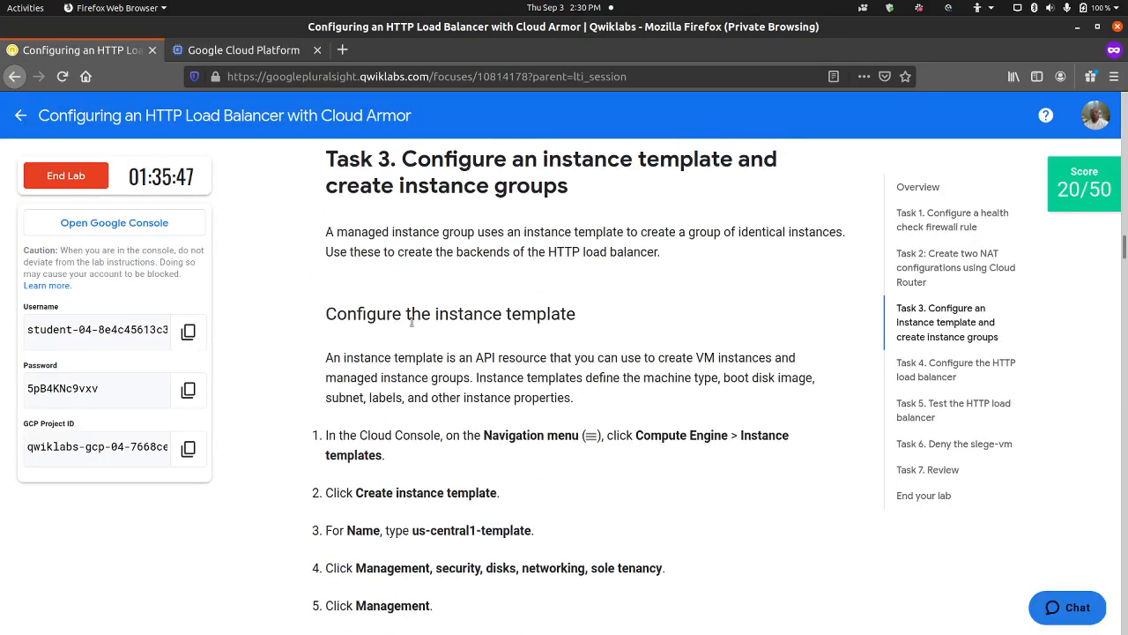
scroll(409, 322, down, 5)
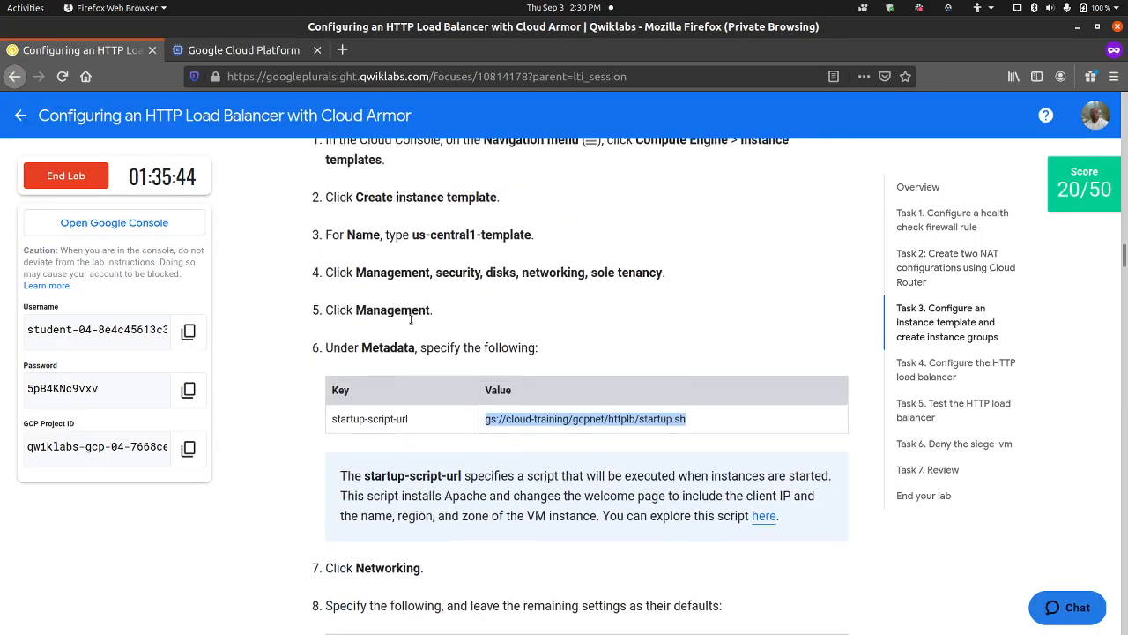
scroll(410, 323, down, 10)
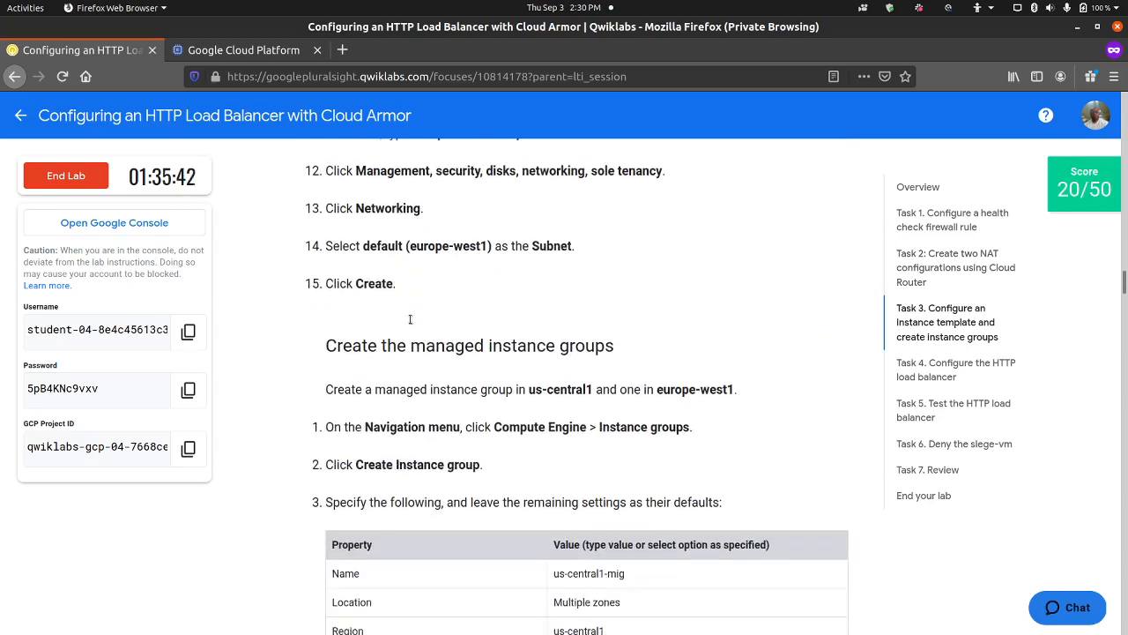
scroll(409, 320, down, 4)
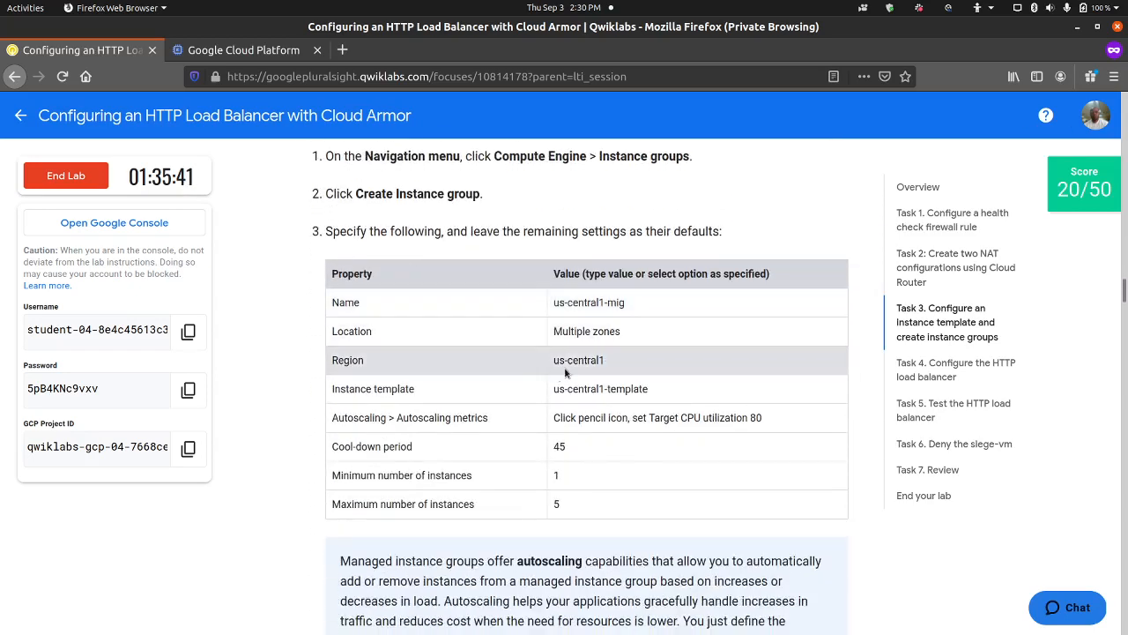
scroll(496, 381, up, 8)
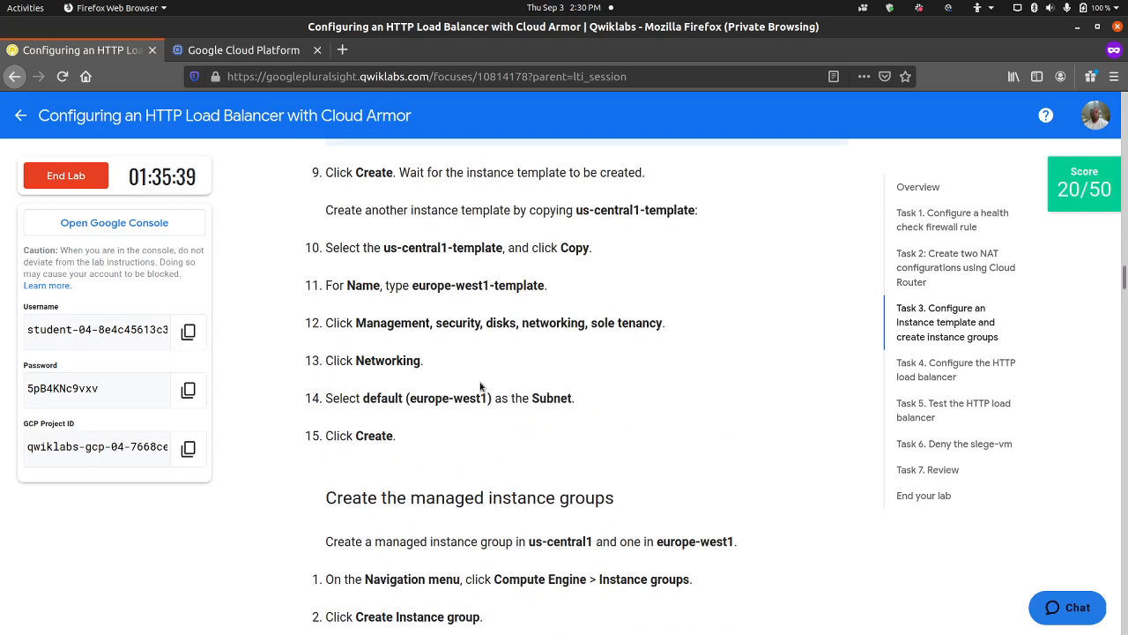
scroll(476, 381, up, 2)
scroll(476, 381, up, 3)
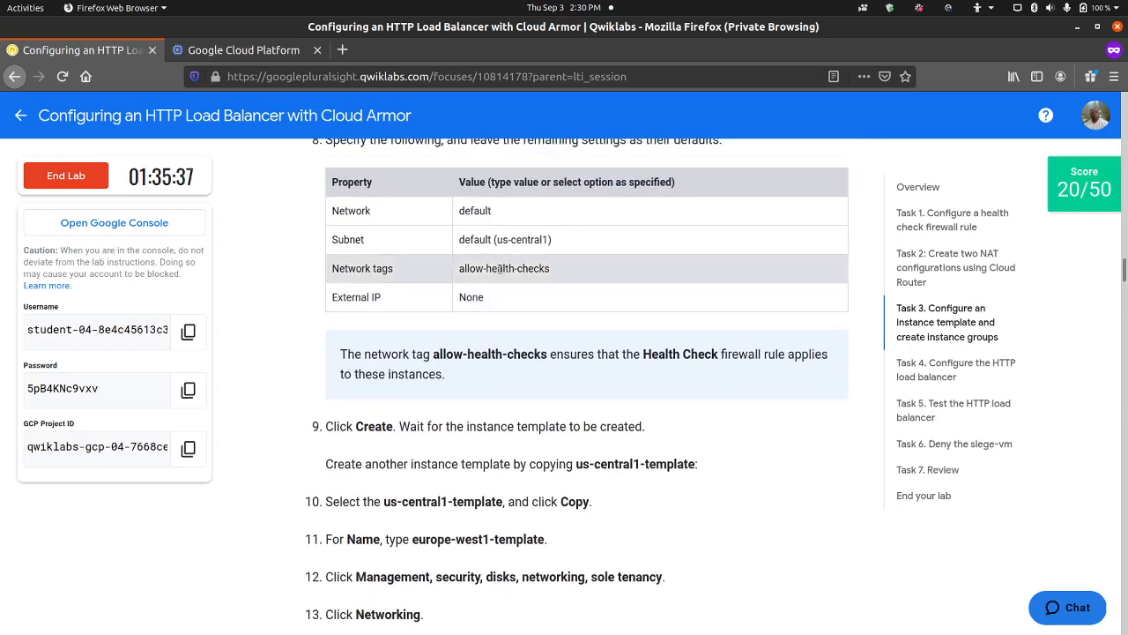
triple_click(499, 268)
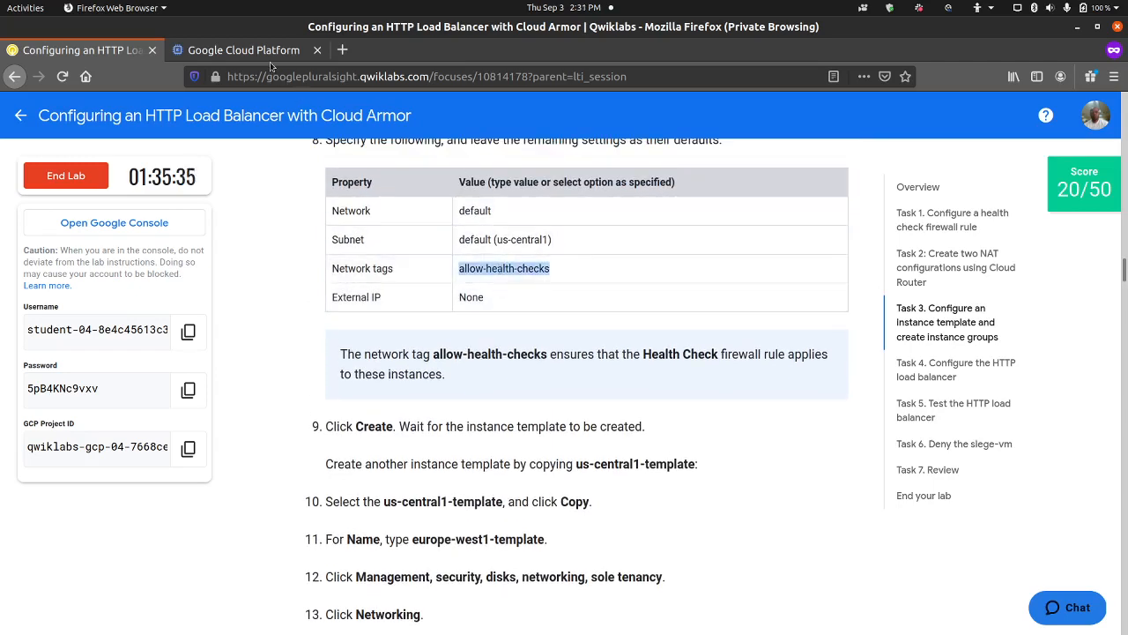
click(264, 50)
key(ctrl+v)
key(Return)
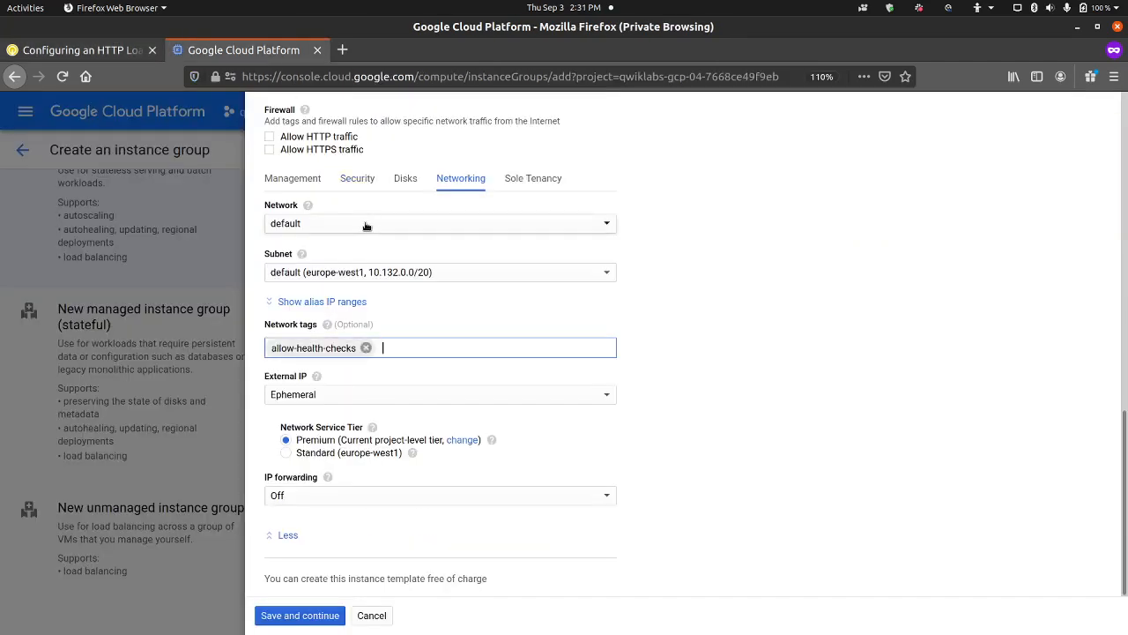
Set the template's external IP to None.
click(376, 396)
click(364, 382)
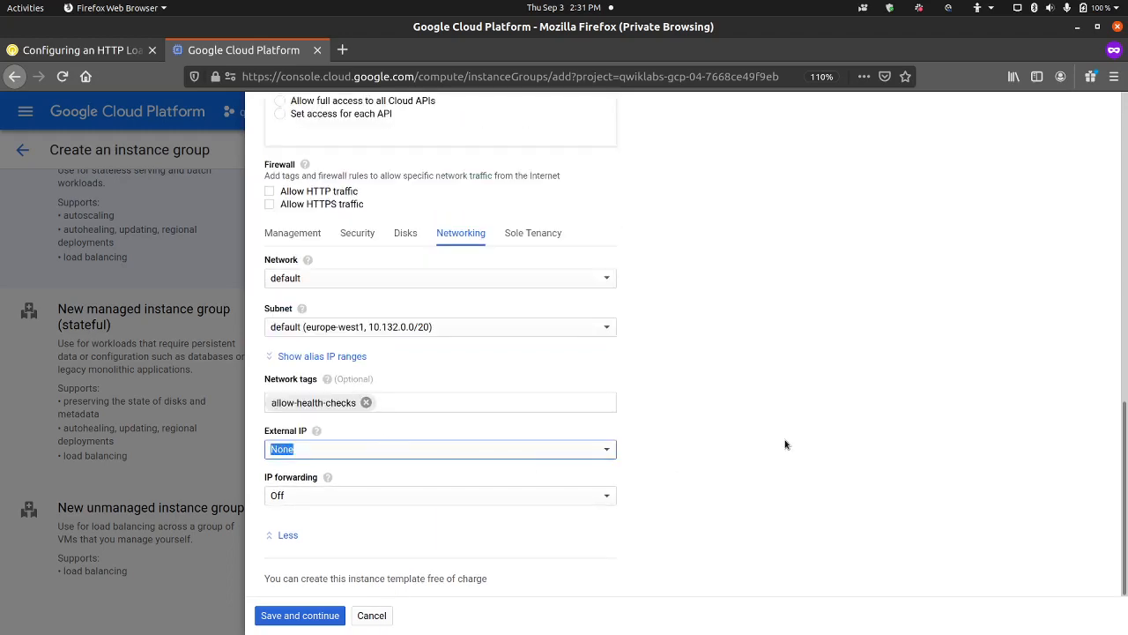
click(732, 438)
Review the template's metadata and networking settings and save the template for the instance group.
scroll(730, 437, up, 3)
scroll(729, 435, down, 2)
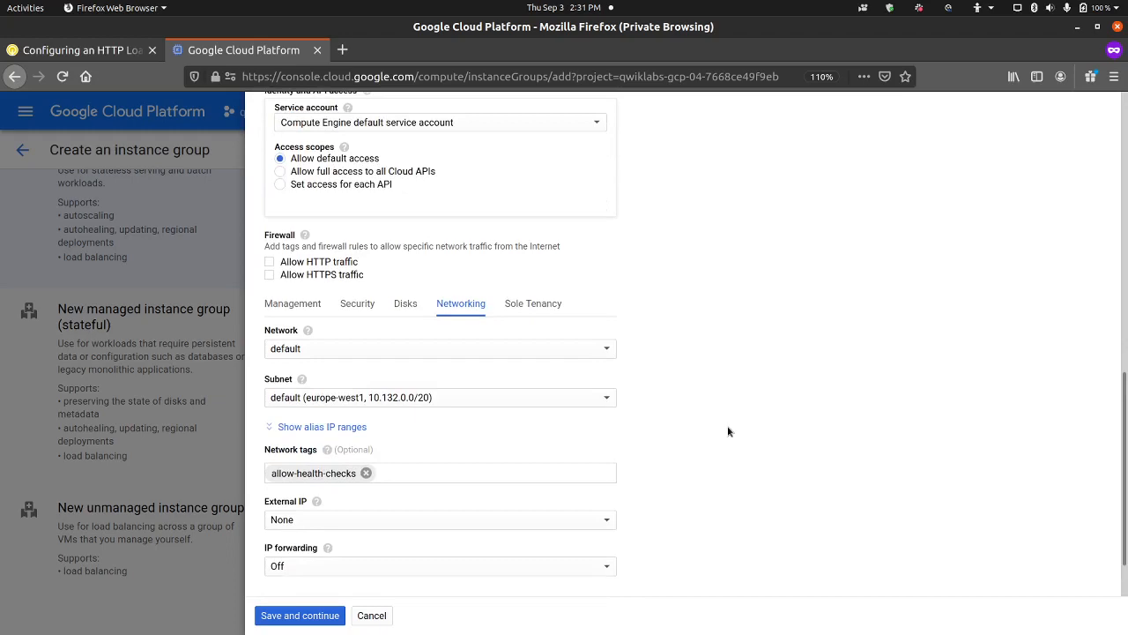
click(290, 303)
scroll(427, 415, down, 5)
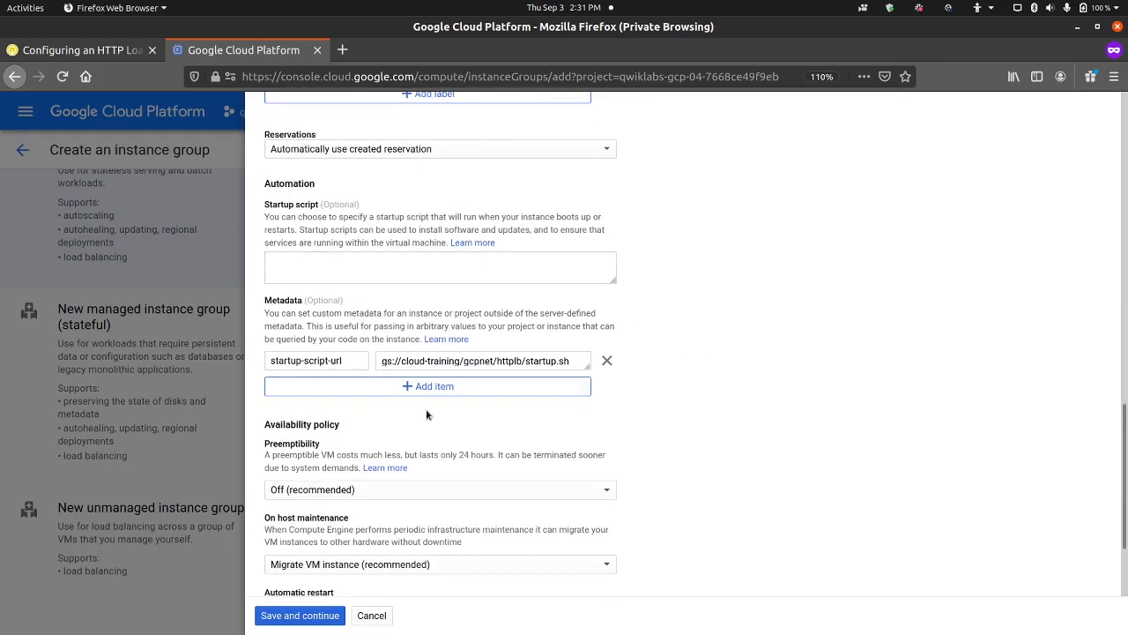
scroll(423, 396, up, 5)
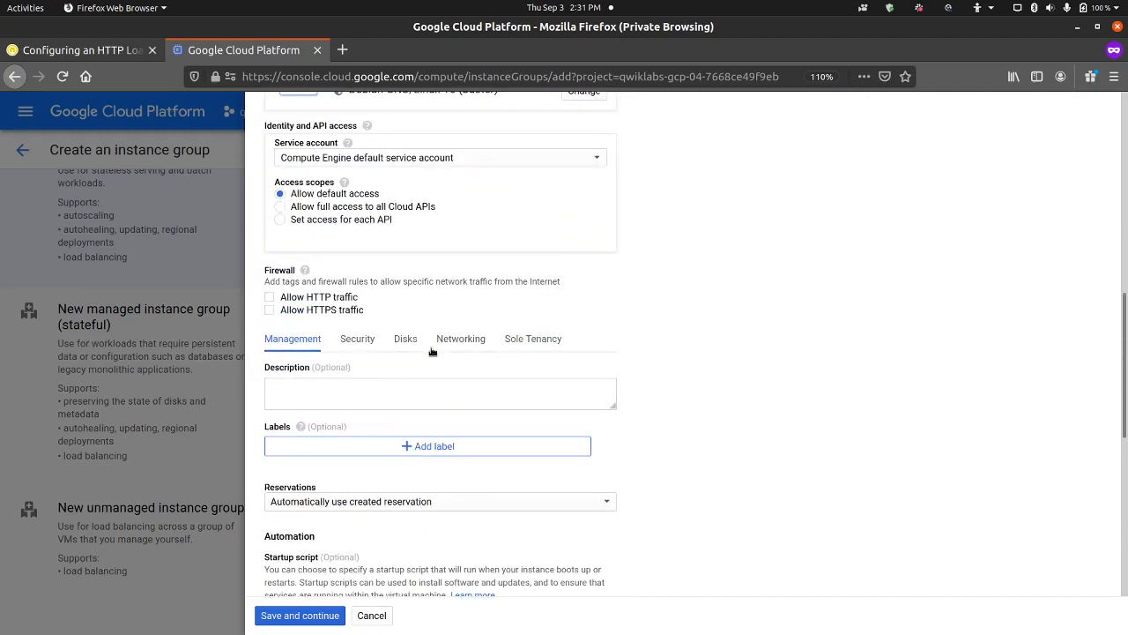
click(458, 338)
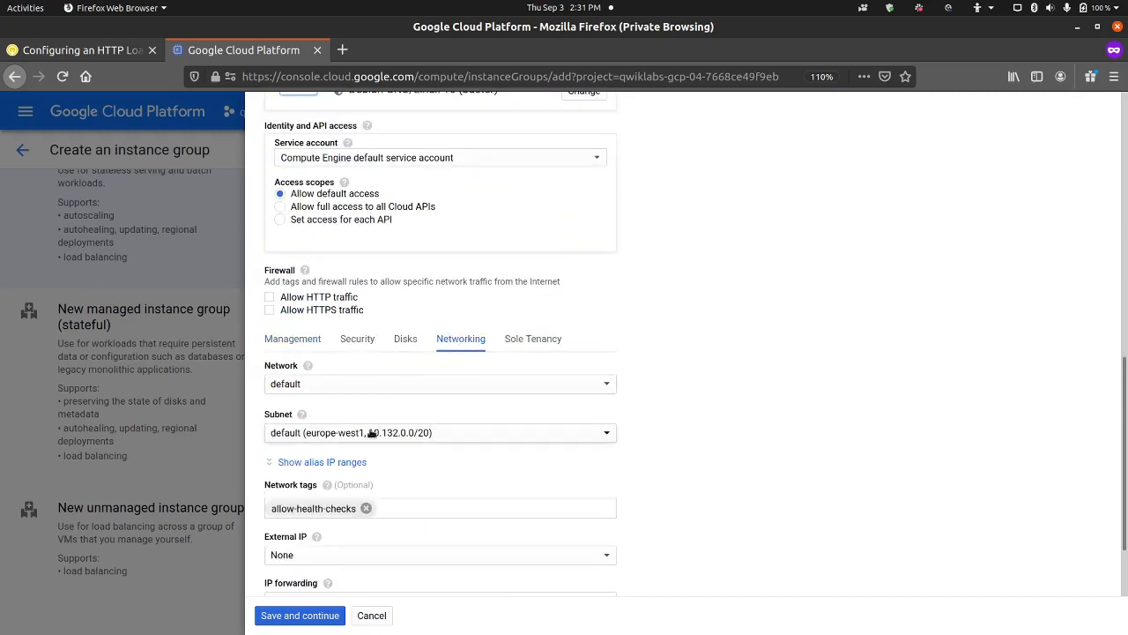
scroll(370, 432, down, 2)
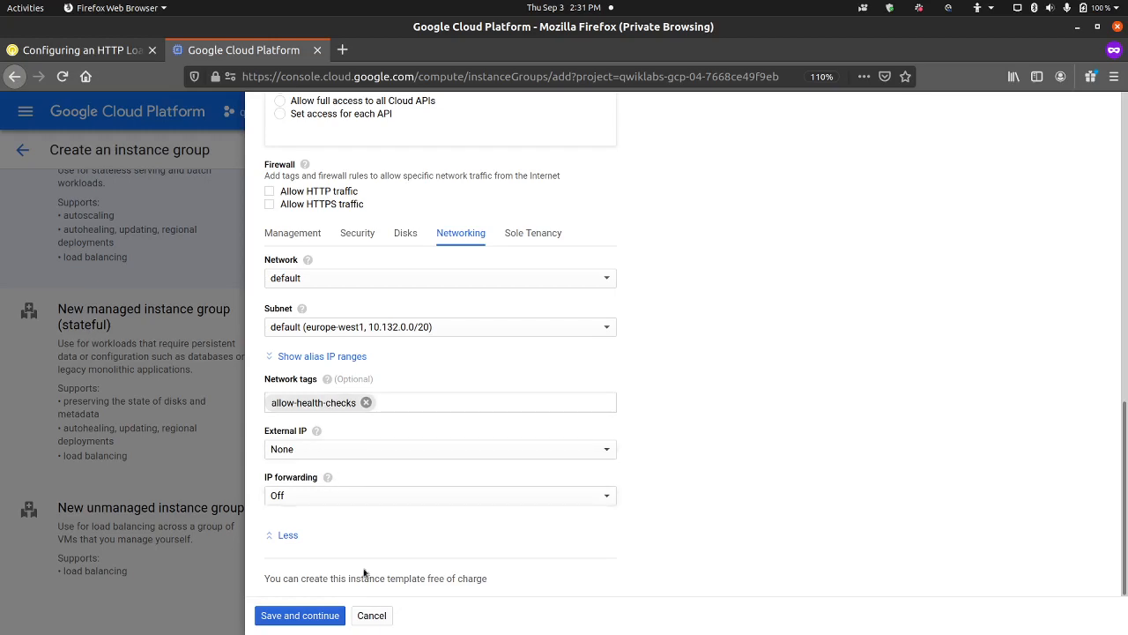
click(312, 616)
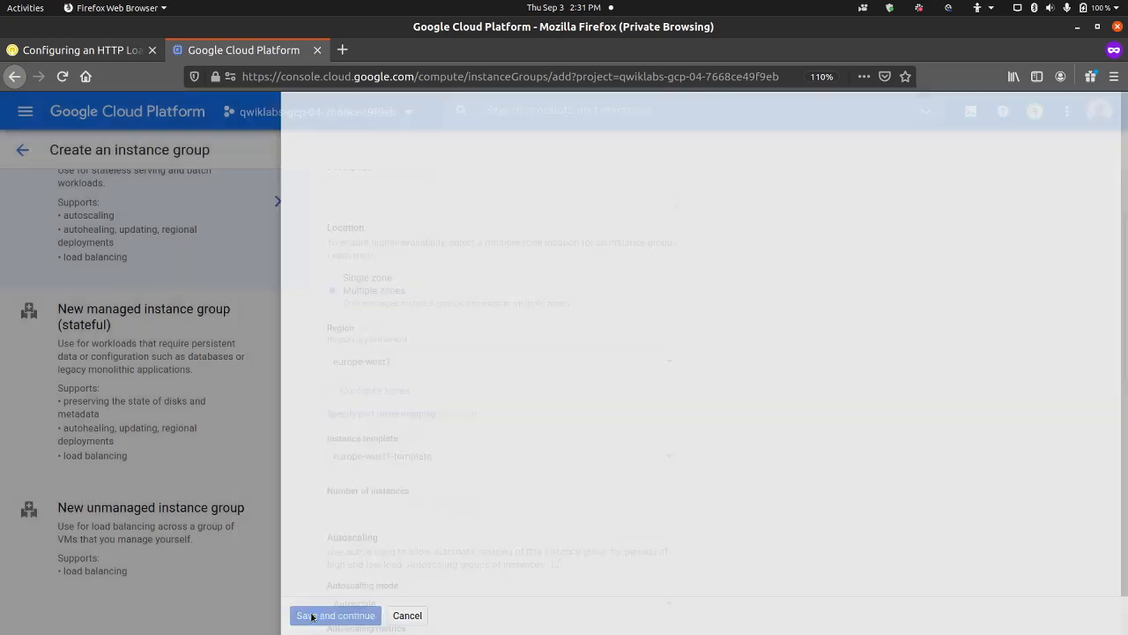
Set the CPU utilization autoscaling metric of the instance group to a target of 80%.
scroll(483, 490, down, 2)
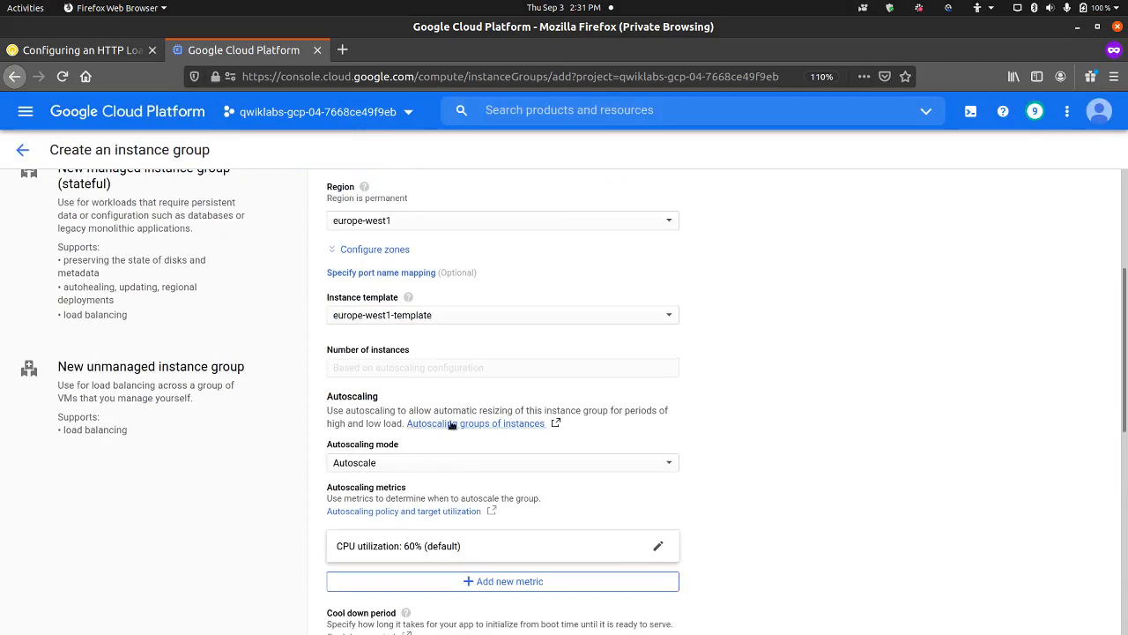
scroll(454, 426, down, 5)
click(417, 374)
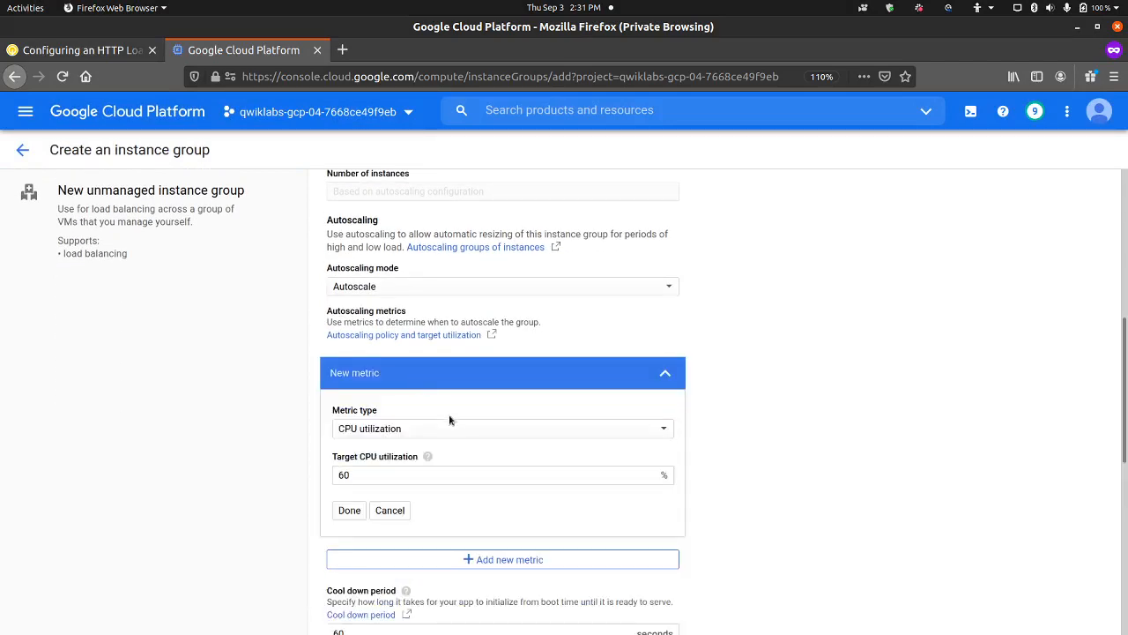
click(413, 474)
drag(413, 474, 298, 460)
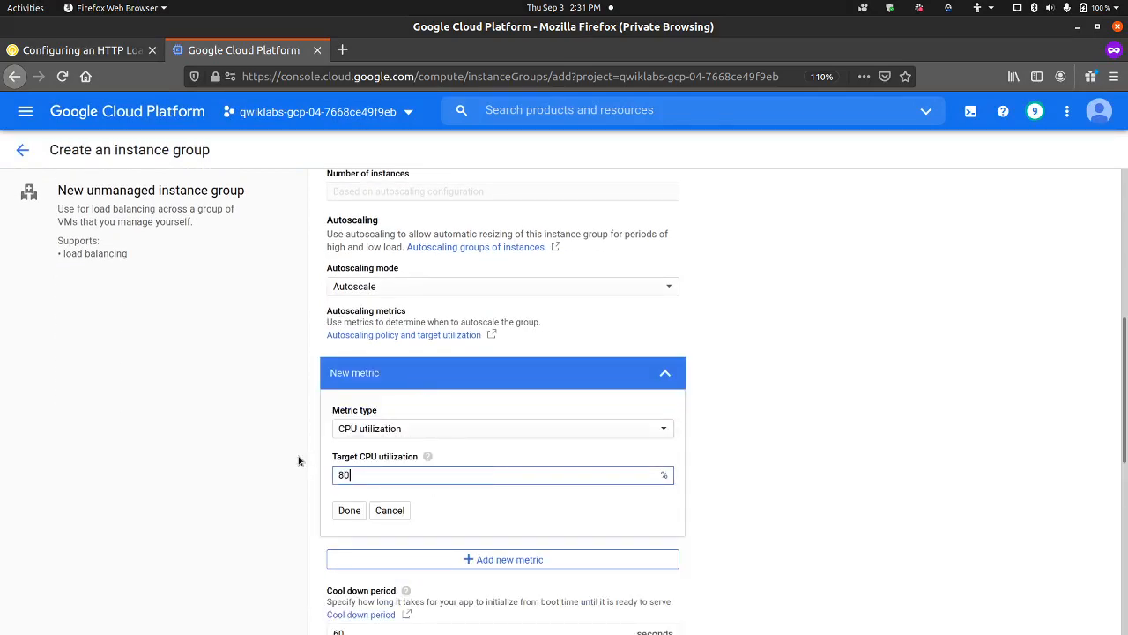
click(350, 511)
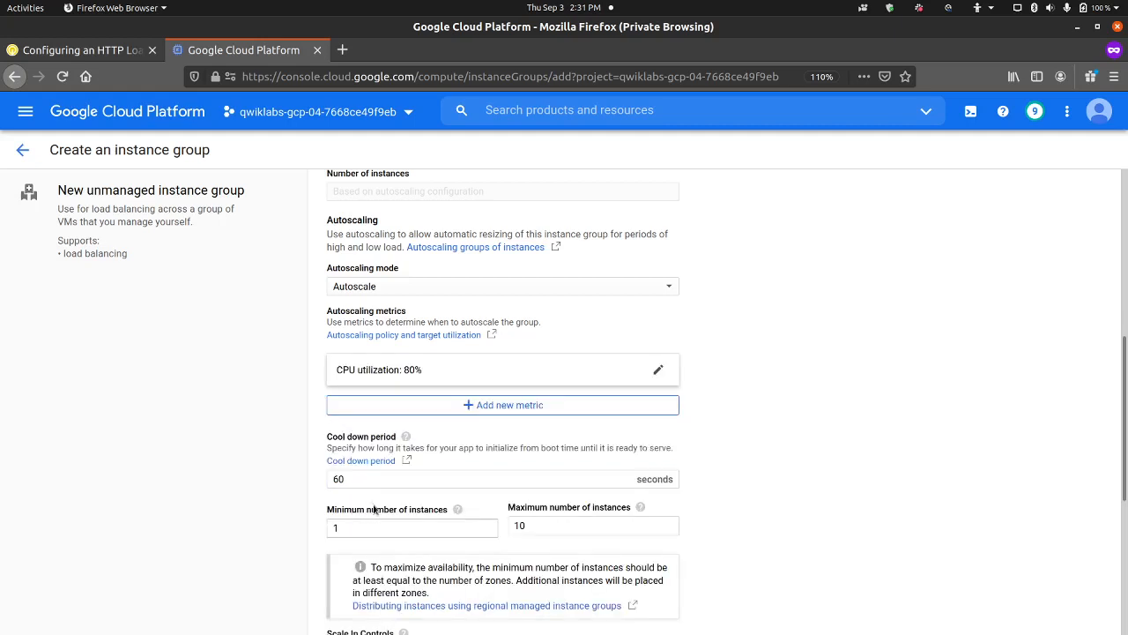
Set the maximum number of instances to 5 and the cool down period to 45 seconds.
drag(541, 524, 458, 518)
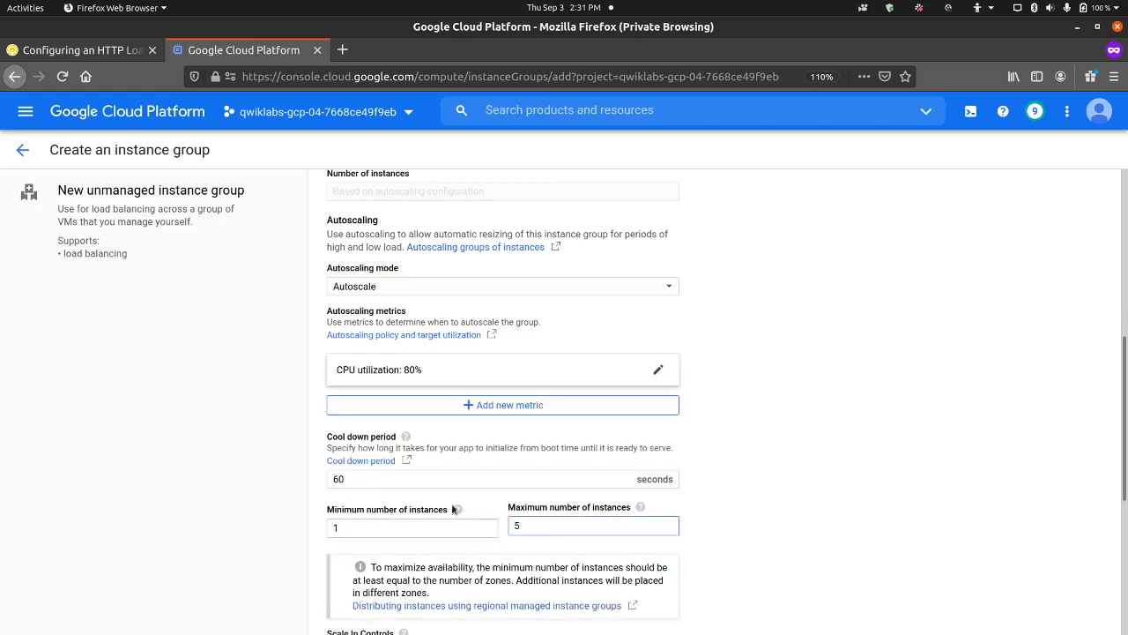
drag(428, 478, 292, 477)
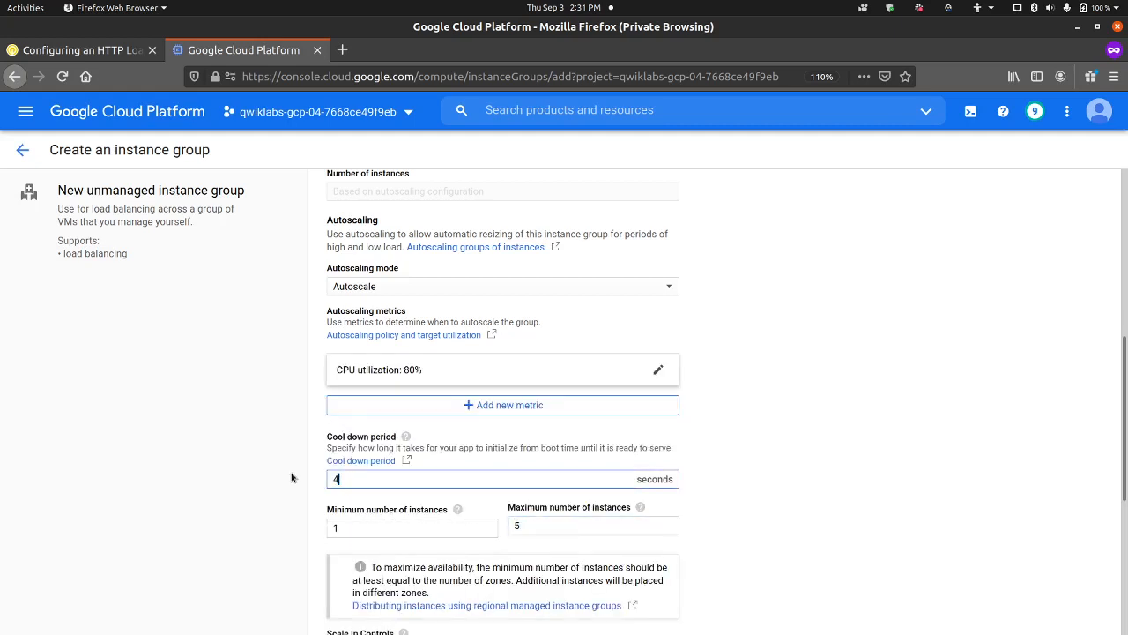
scroll(379, 476, up, 3)
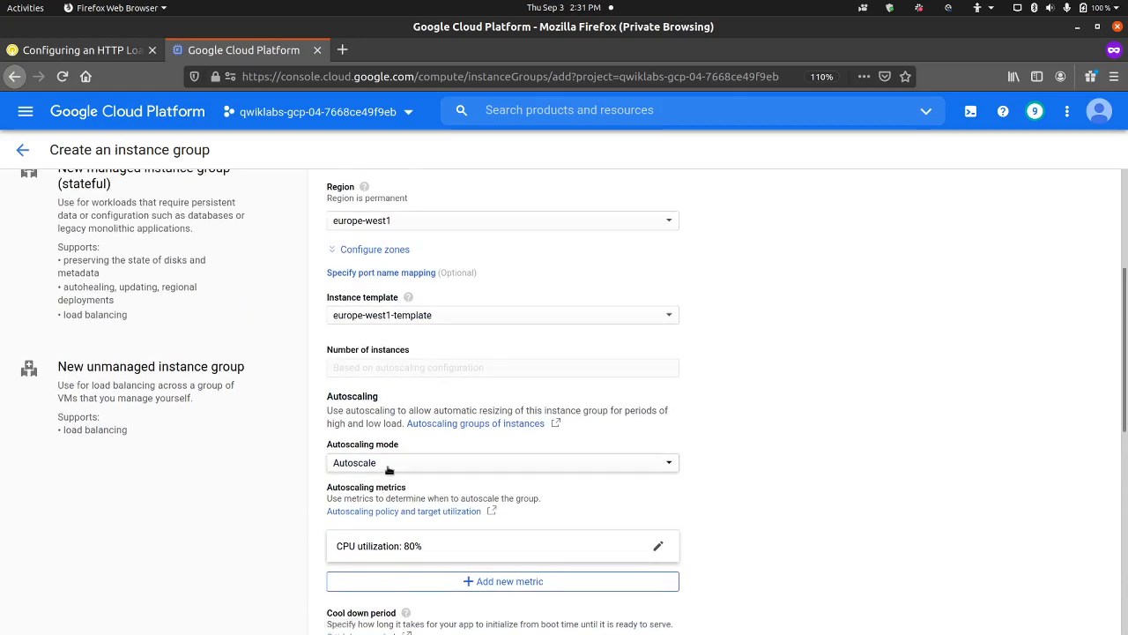
Create the europe-west1 instance group with its configured settings and start a new instance group from us-central1-template.
scroll(388, 470, down, 10)
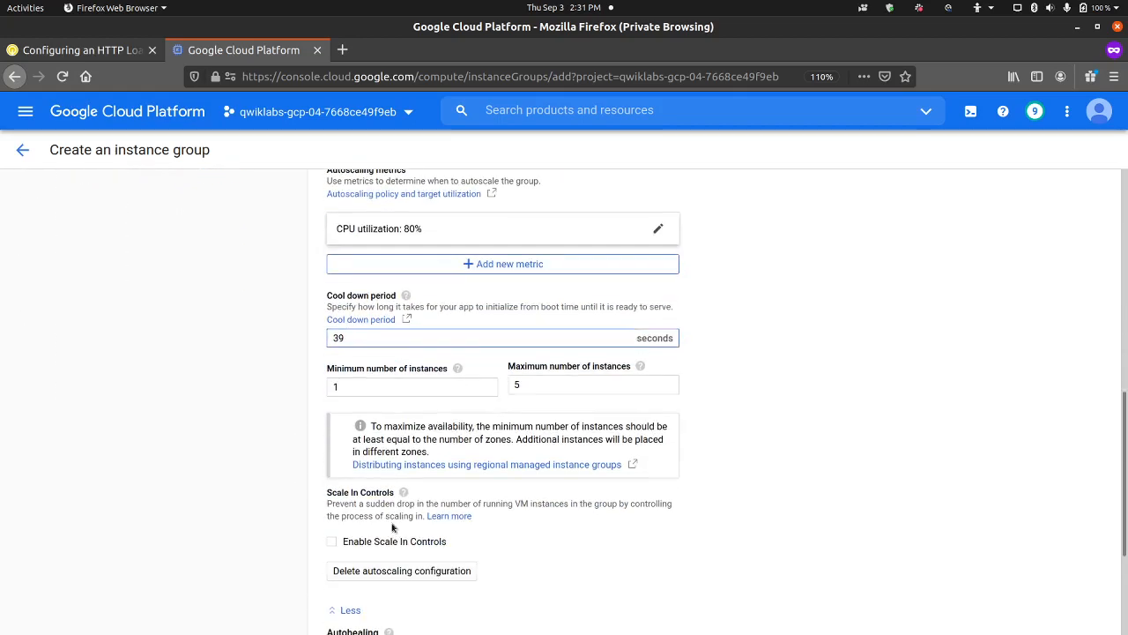
click(347, 553)
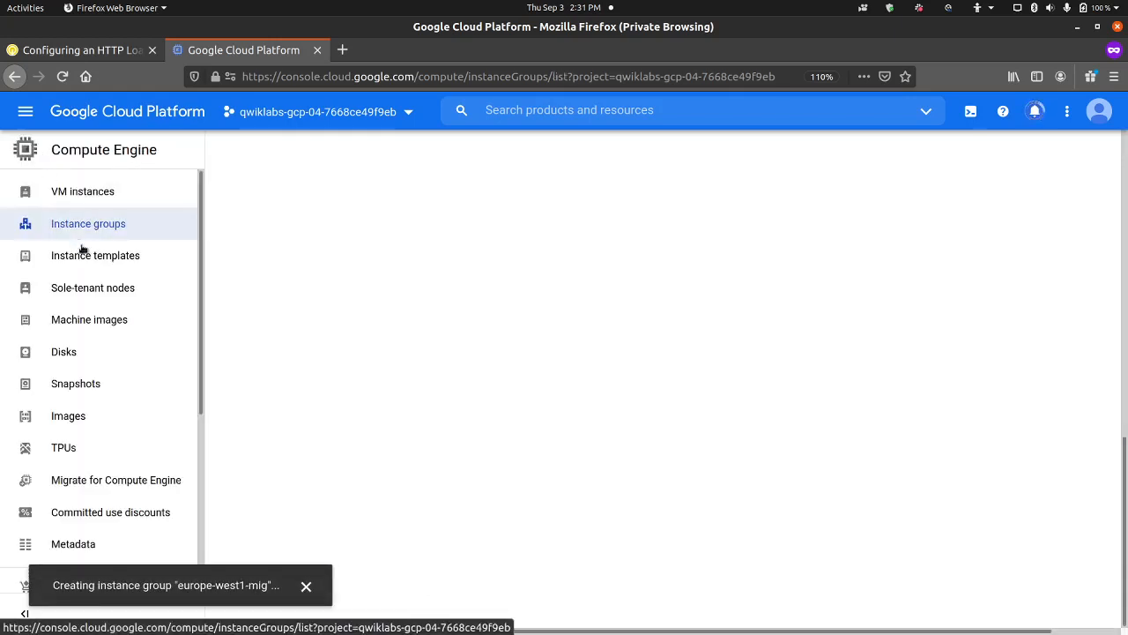
click(119, 263)
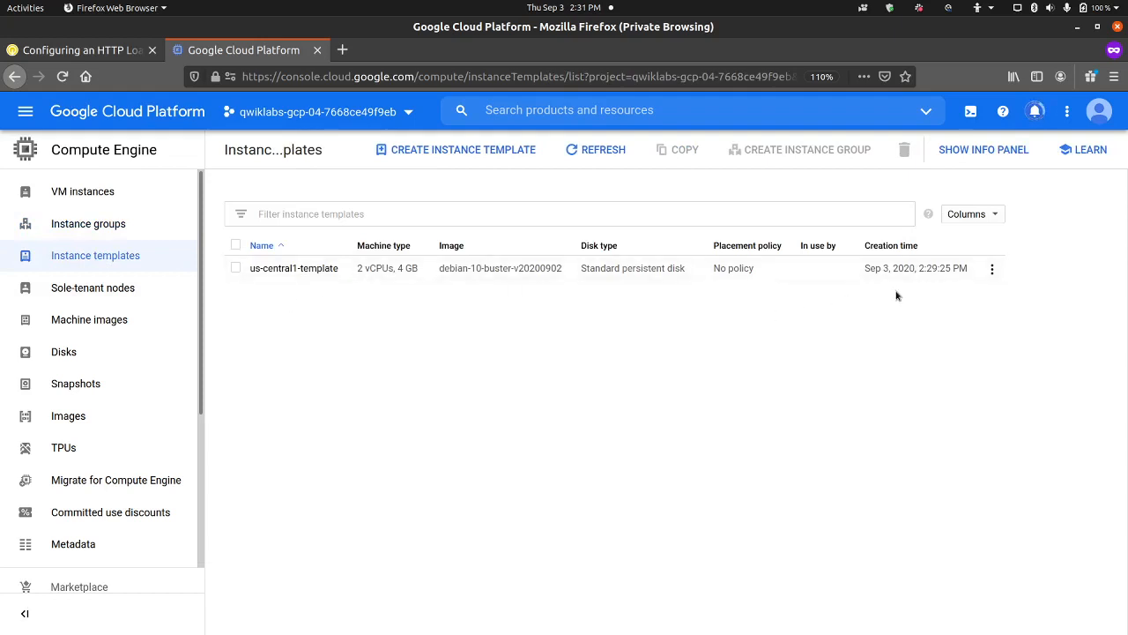
click(992, 269)
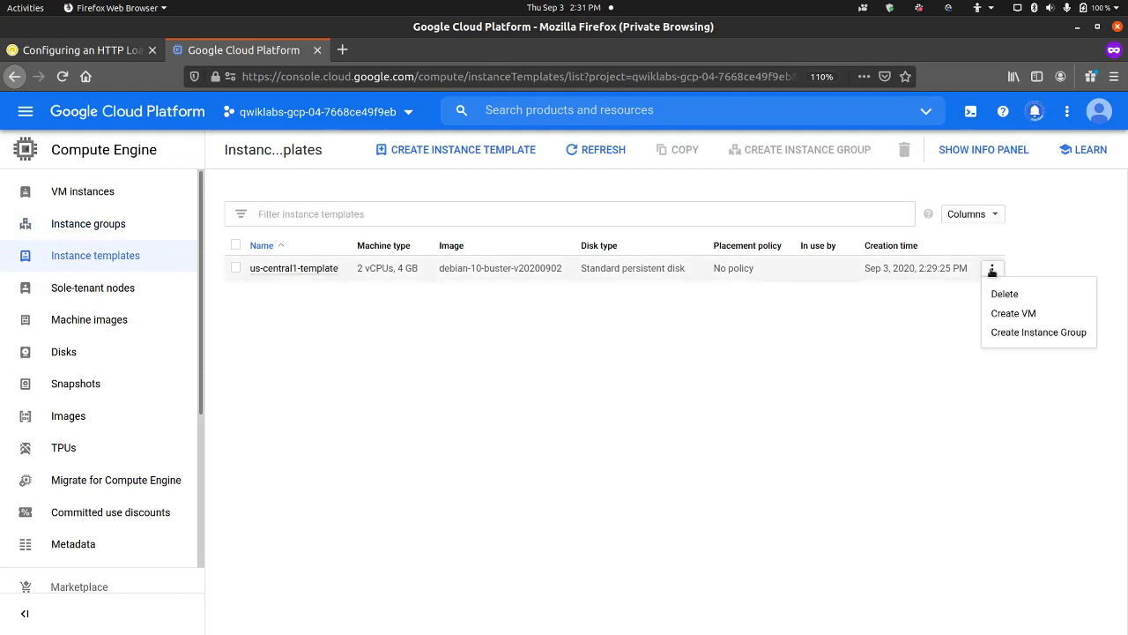
click(1009, 333)
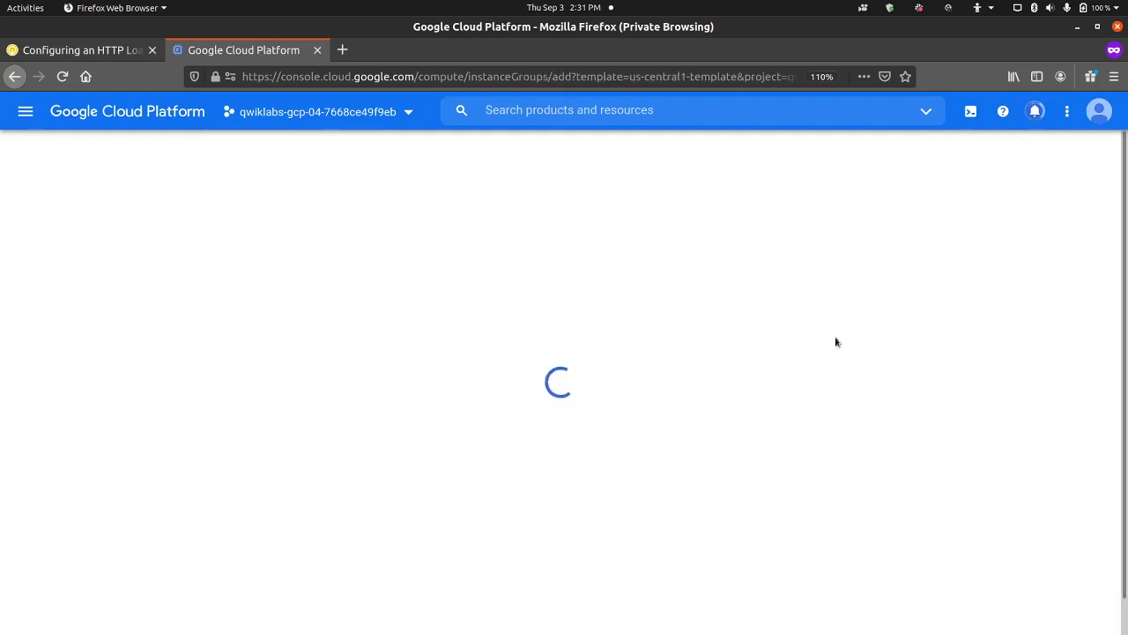
Name the new instance group us-central1-mig, copied from the lab instructions, and set its location to multiple zones.
click(96, 50)
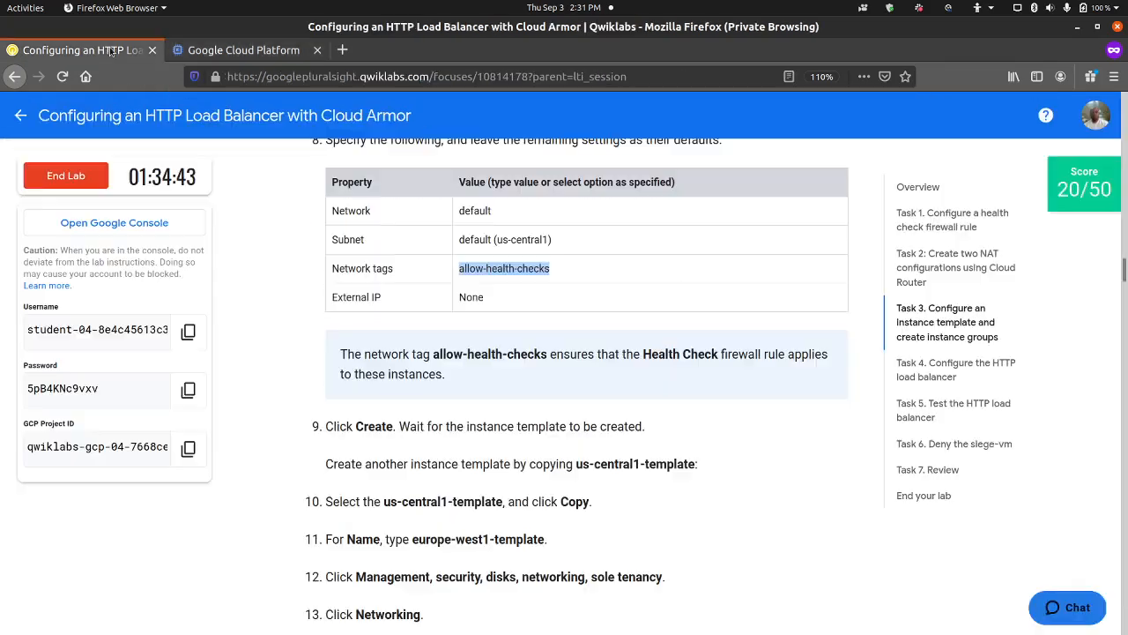
scroll(455, 354, down, 5)
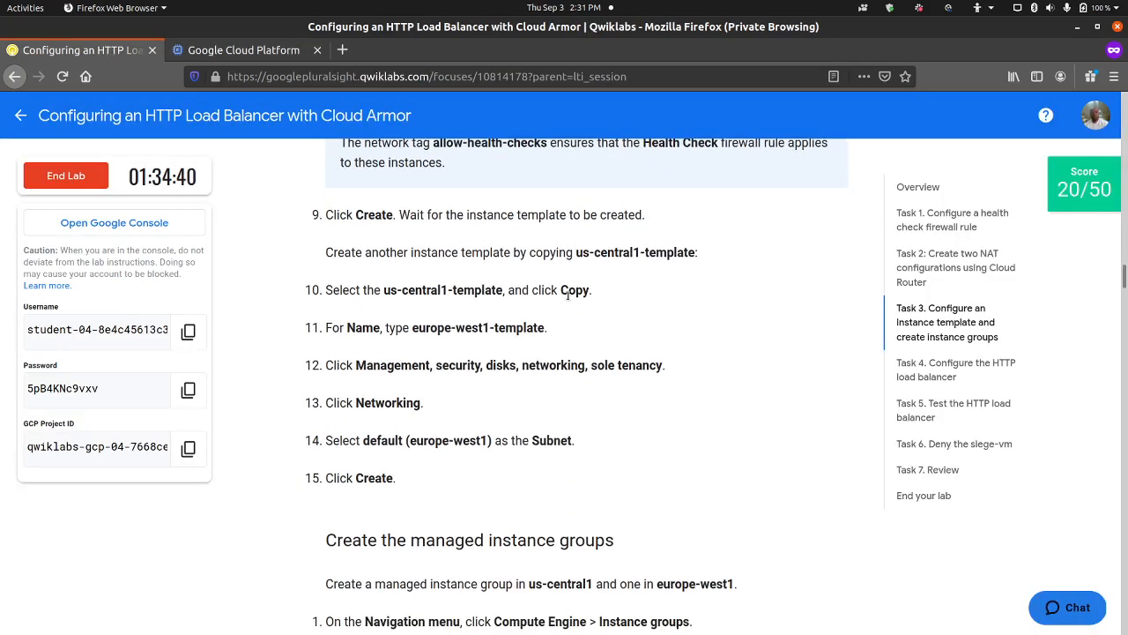
scroll(542, 324, down, 5)
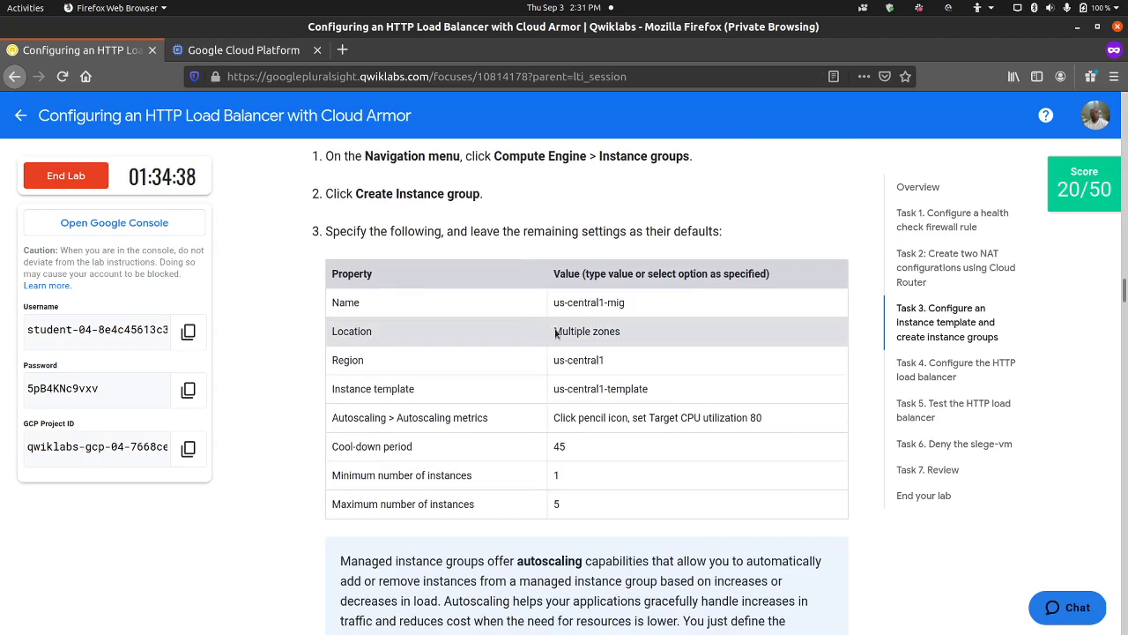
triple_click(576, 303)
right_click(576, 305)
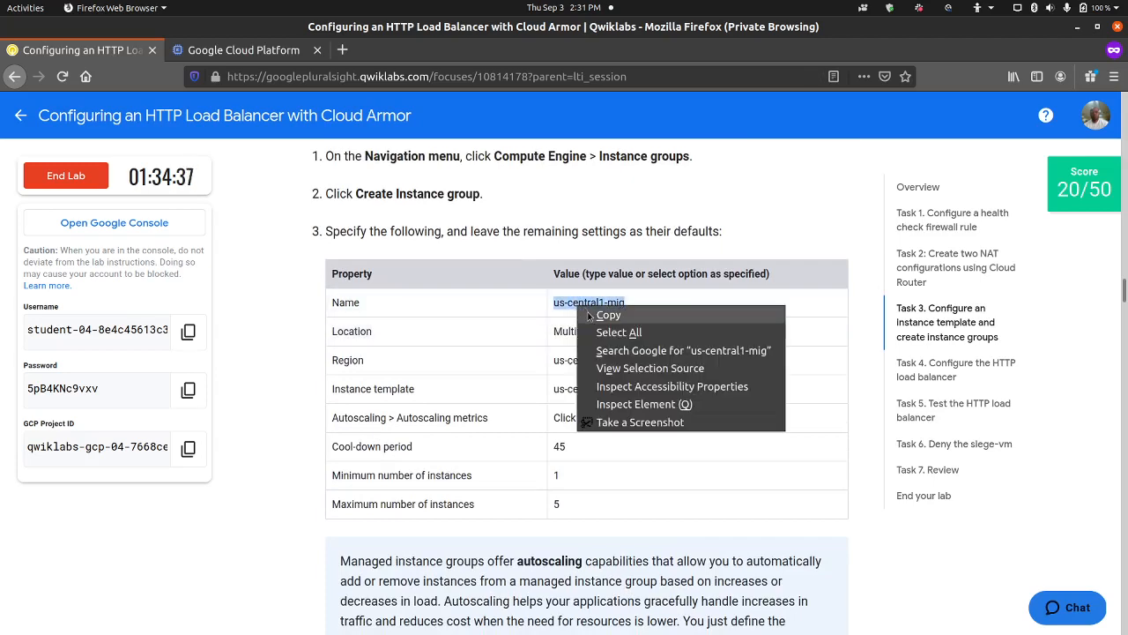
click(608, 314)
click(244, 50)
drag(441, 250, 311, 231)
key(ctrl+v)
scroll(348, 399, down, 3)
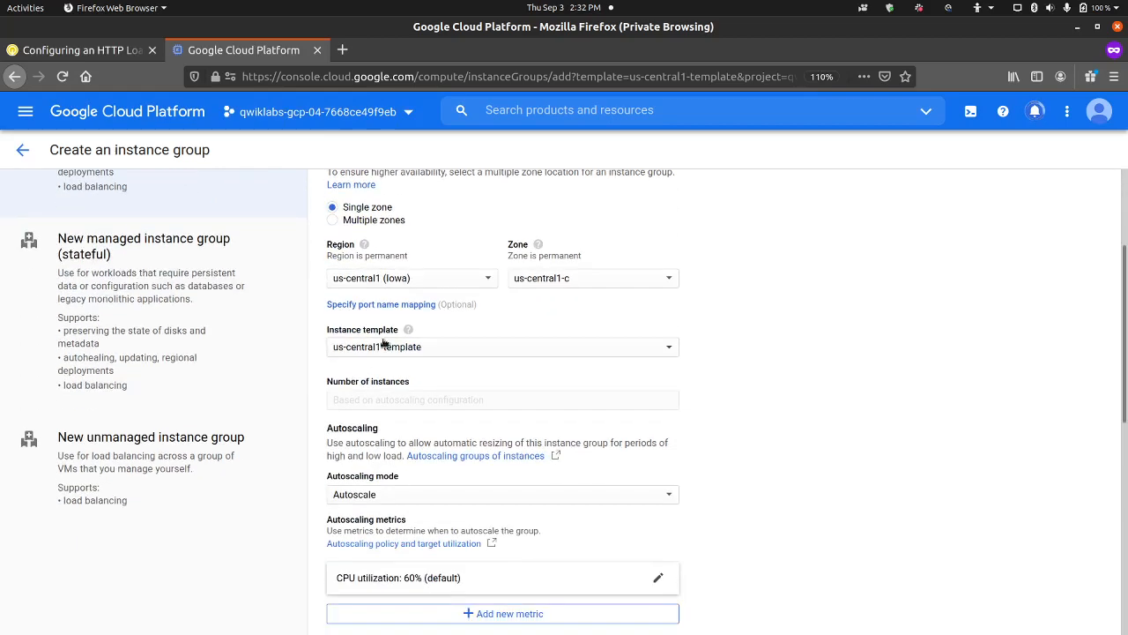
click(373, 220)
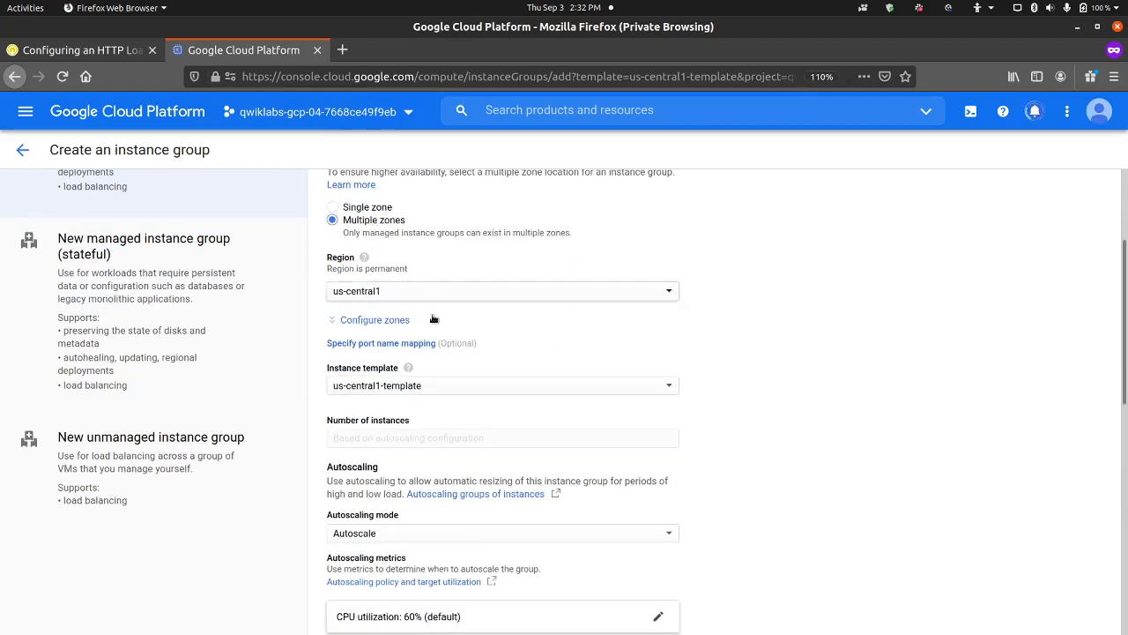
Set the target CPU utilization of the us-central1 group's autoscaling metric to 80%.
scroll(458, 392, down, 2)
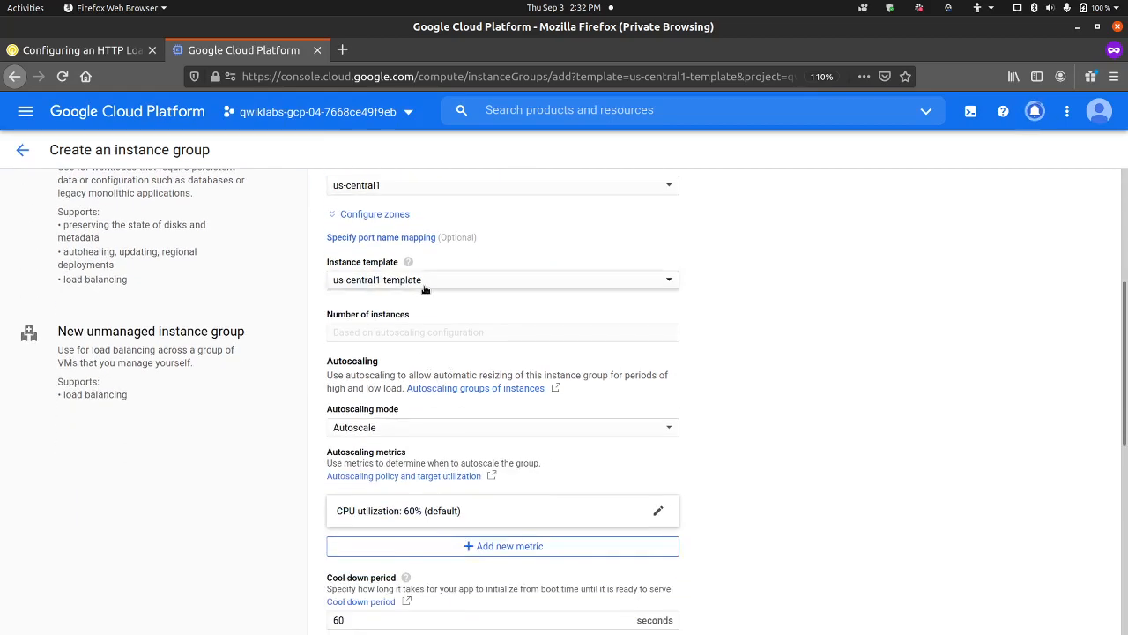
scroll(396, 374, down, 3)
click(392, 334)
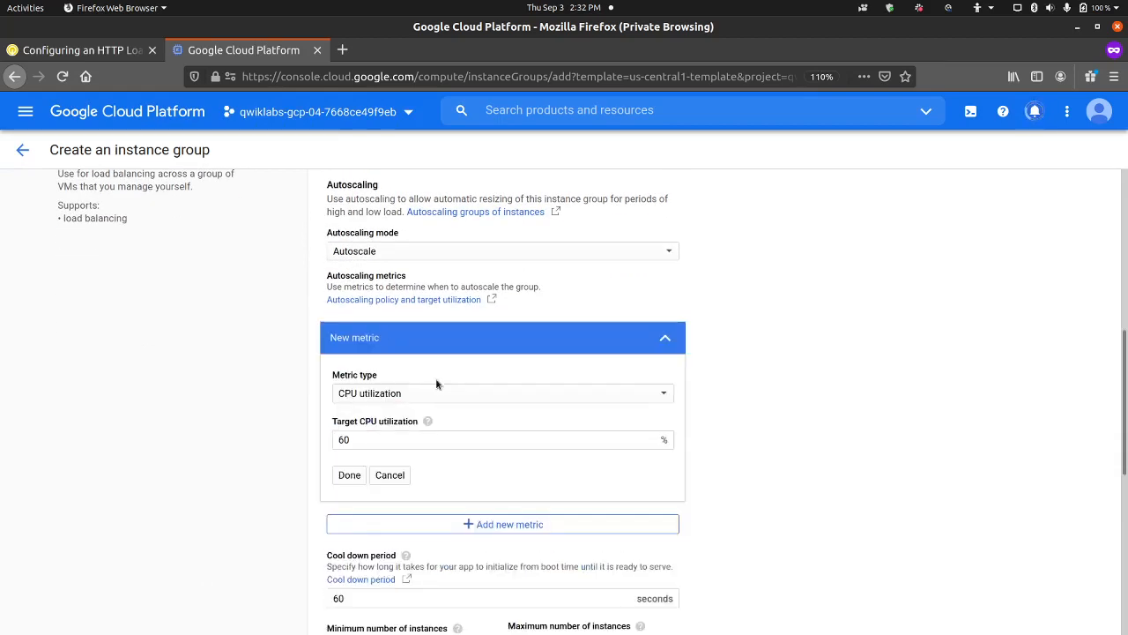
drag(409, 434, 295, 439)
text(80)
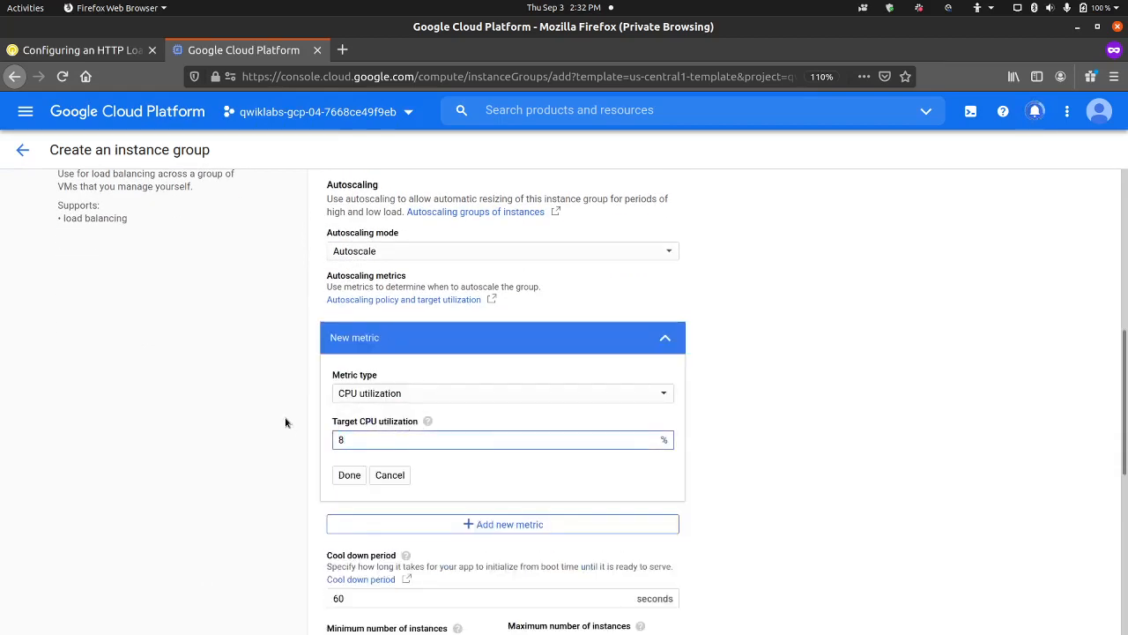
click(357, 477)
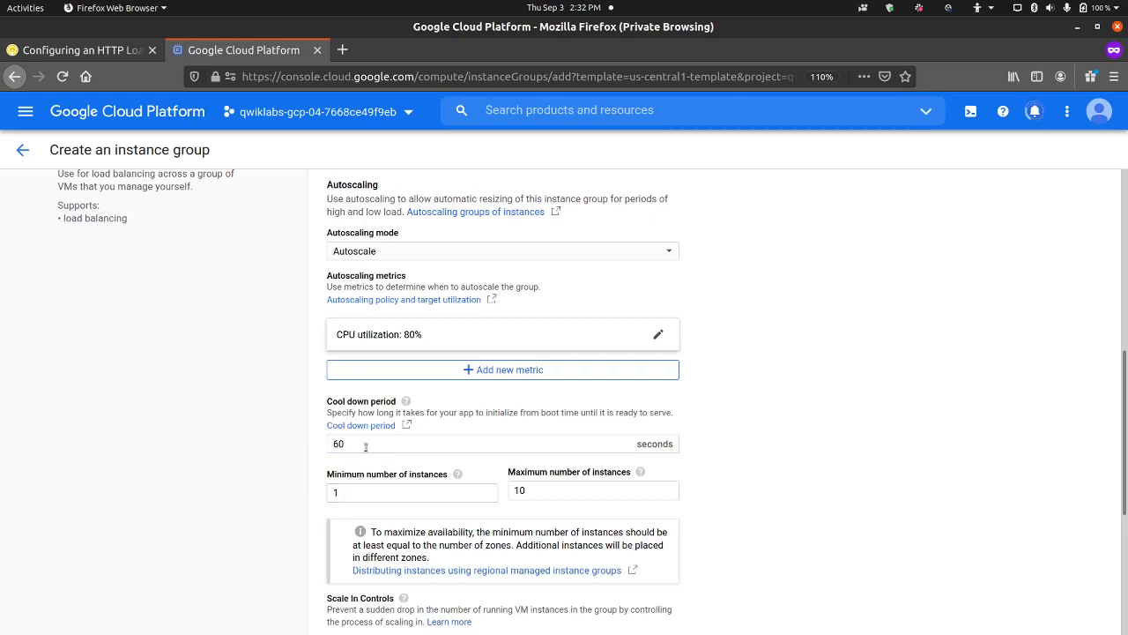
Set the us-central1 group's cool down period to 45 seconds and its maximum number of instances to 5.
drag(342, 443, 303, 431)
text(45)
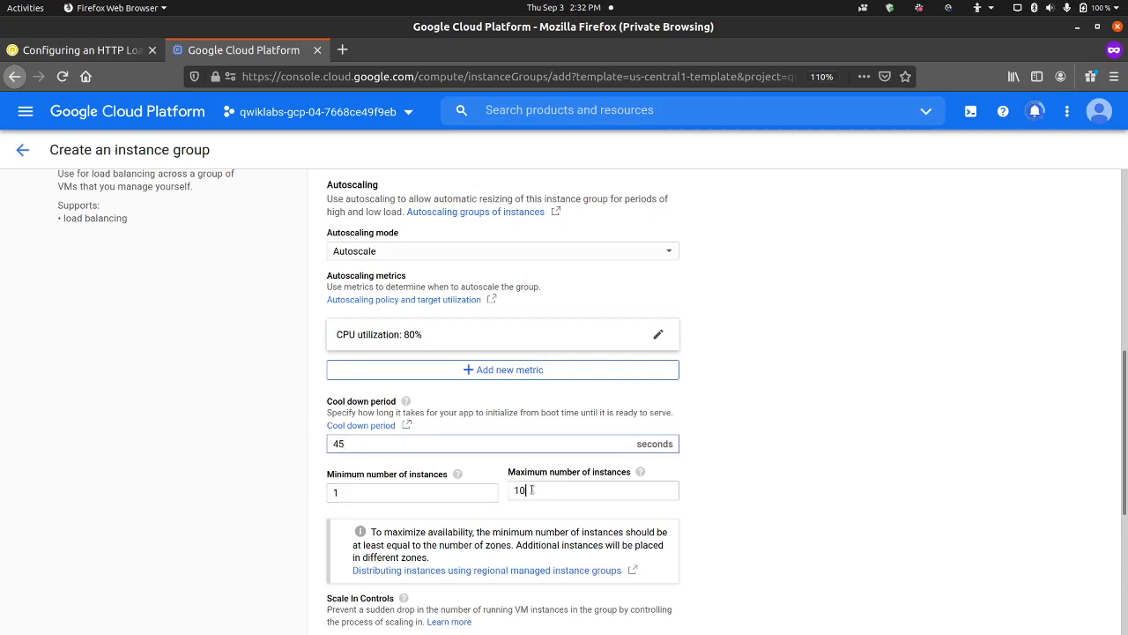
drag(534, 490, 476, 477)
text(5)
Review the autoscaling settings and create the us-central1-mig instance group.
scroll(482, 448, down, 5)
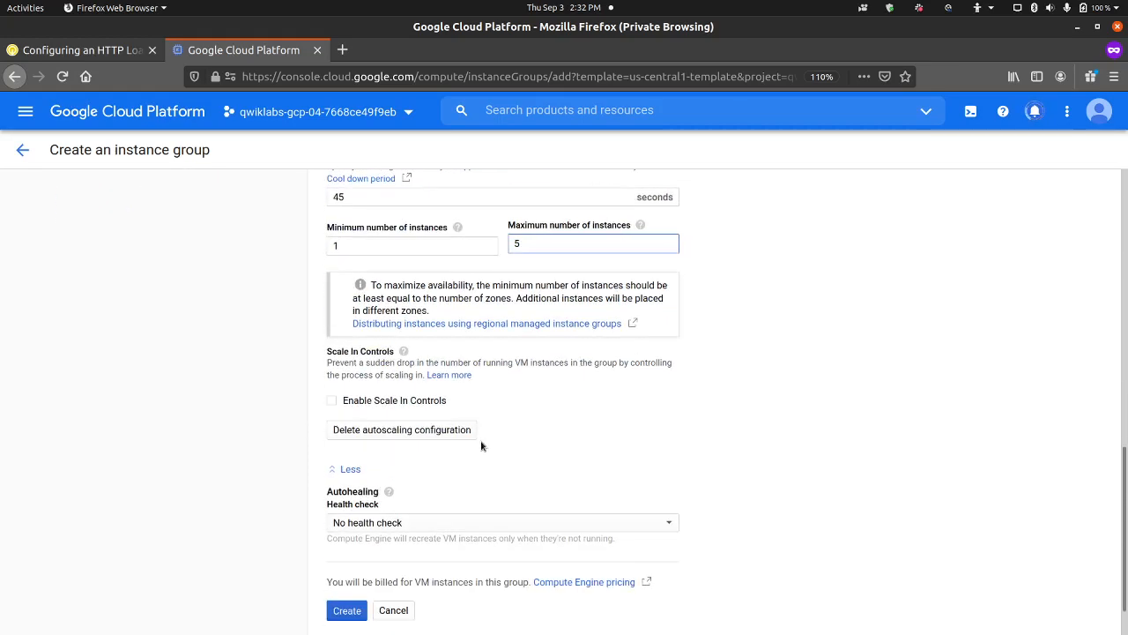
scroll(414, 448, up, 7)
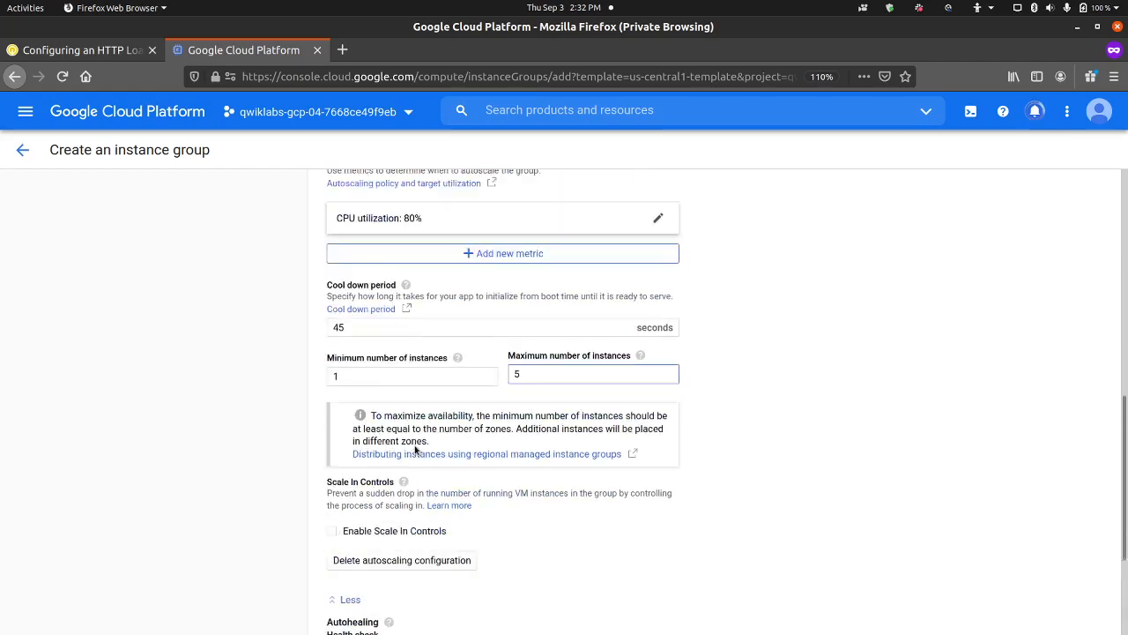
scroll(413, 442, down, 7)
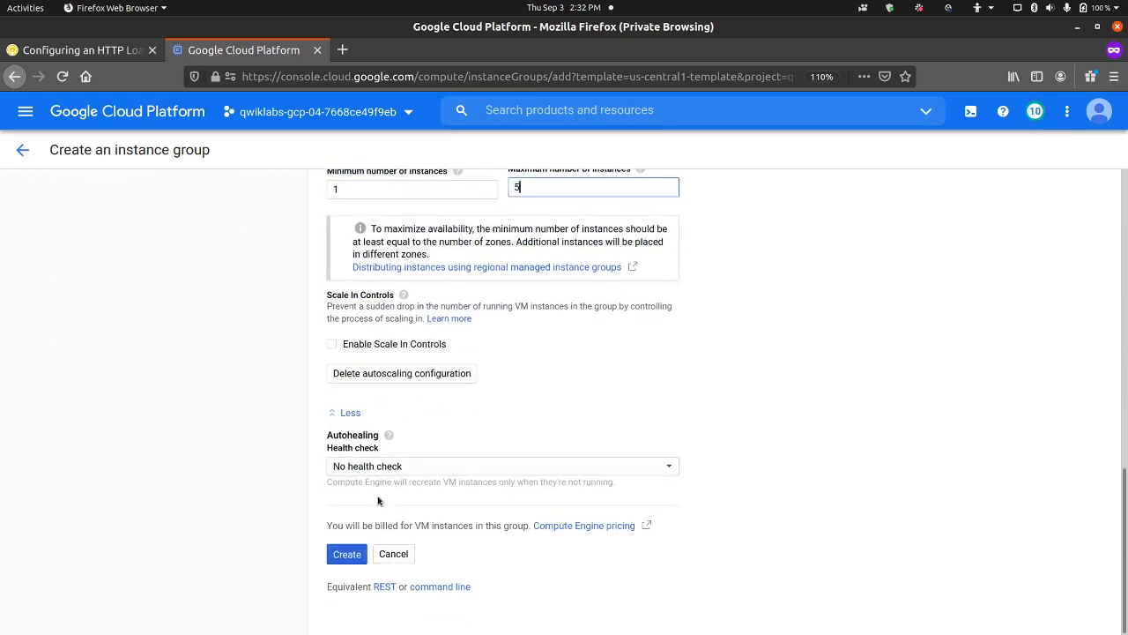
click(348, 554)
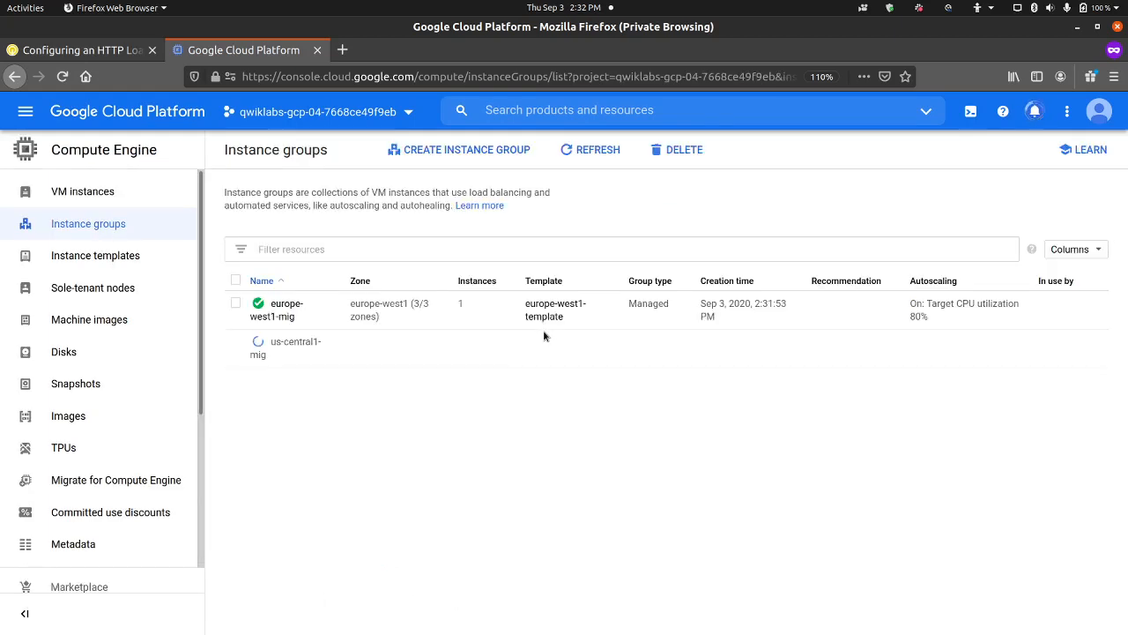
Refresh the instance templates and compare them with the instance groups to check which group uses each template.
click(146, 260)
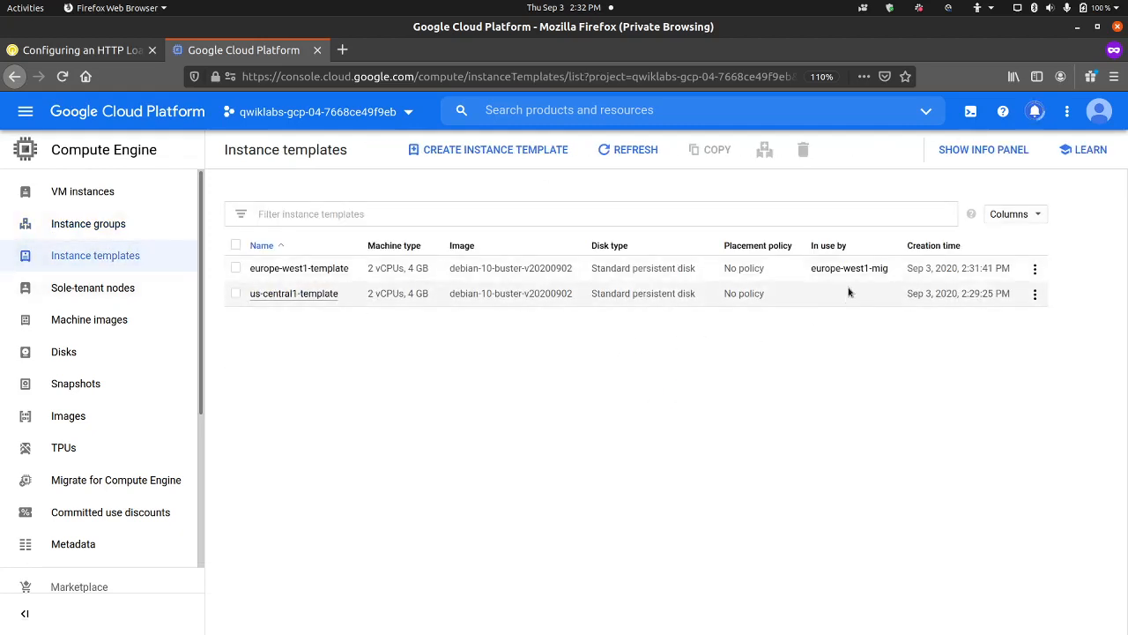
click(624, 149)
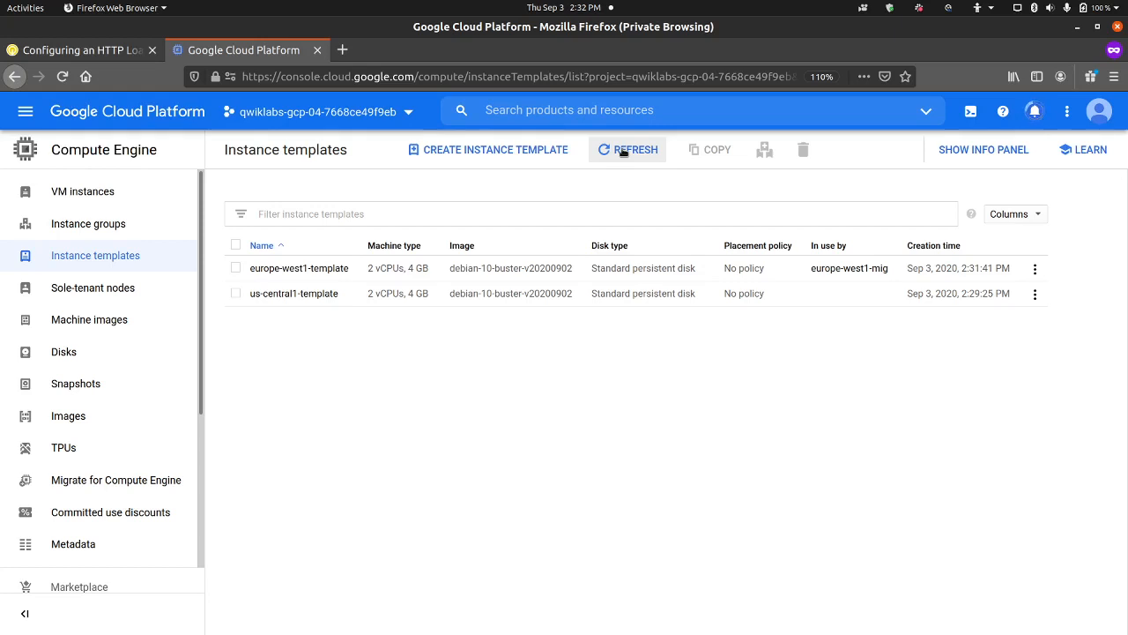
click(634, 157)
click(646, 153)
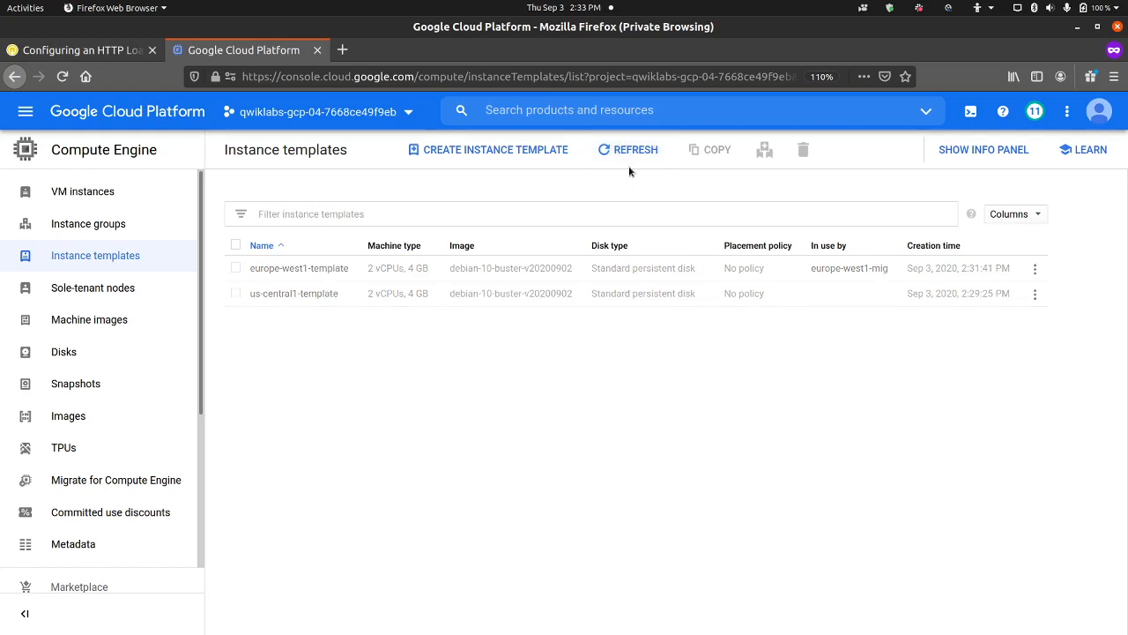
click(155, 226)
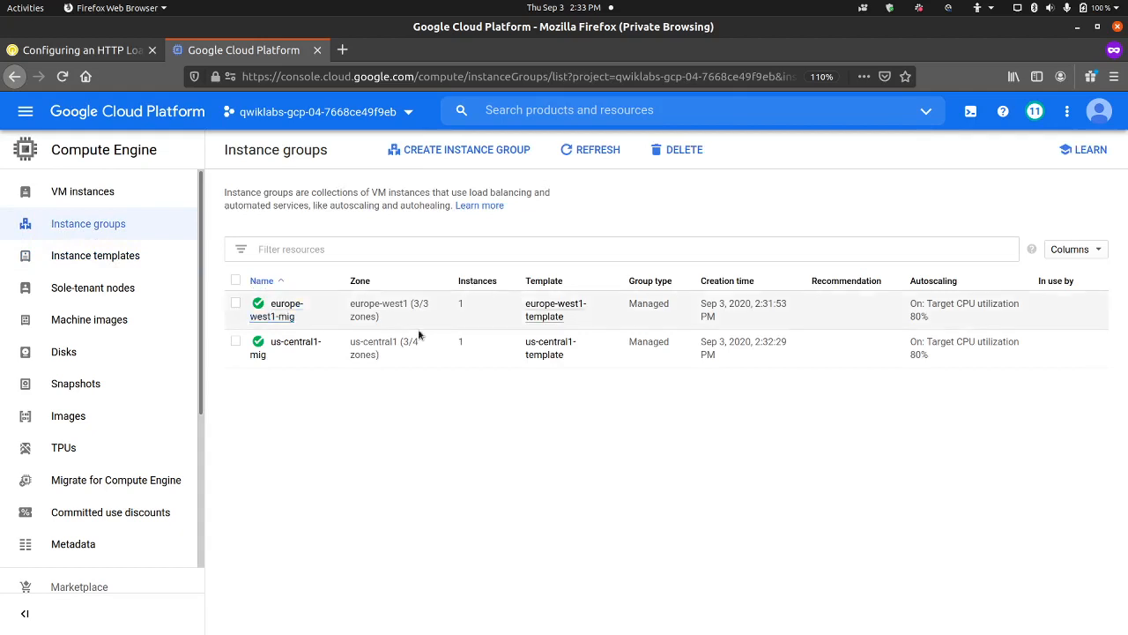
click(126, 264)
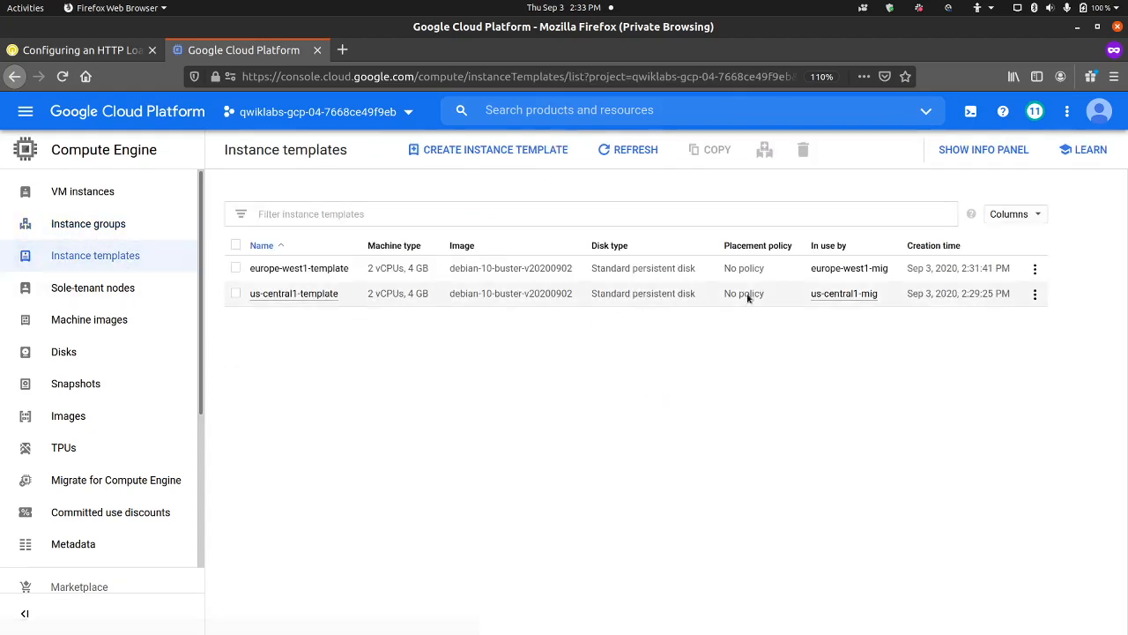
Check the lab progress for configuring instance templates and creating instance groups.
click(97, 50)
scroll(371, 361, down, 5)
scroll(371, 361, down, 6)
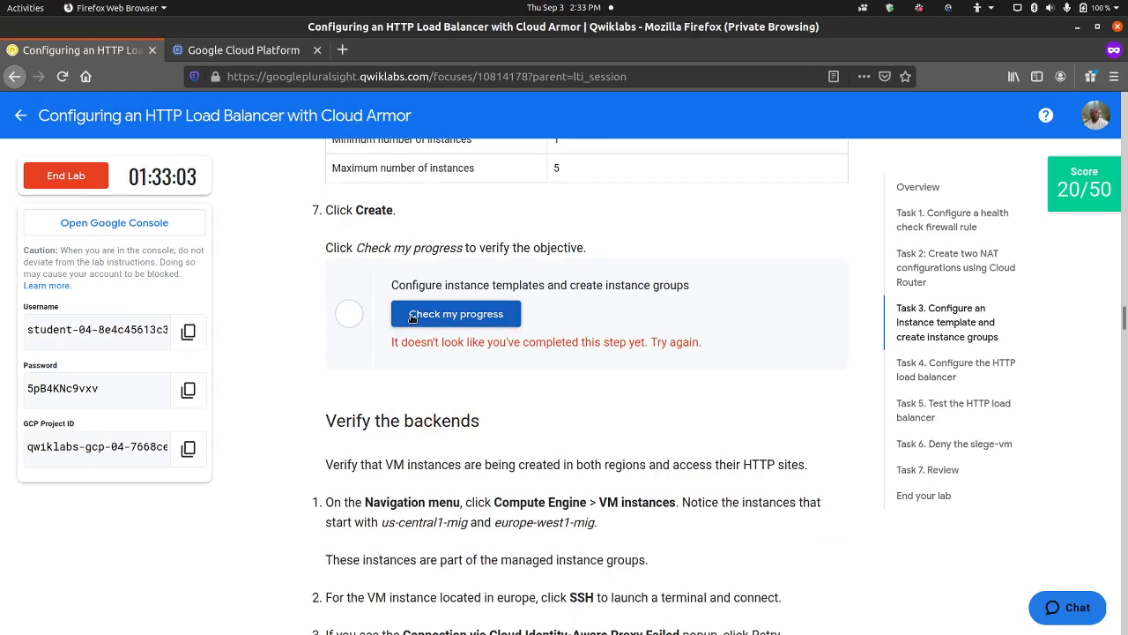
click(411, 314)
Copy the curl localhost command from the lab's Verify the backends section.
scroll(291, 367, down, 3)
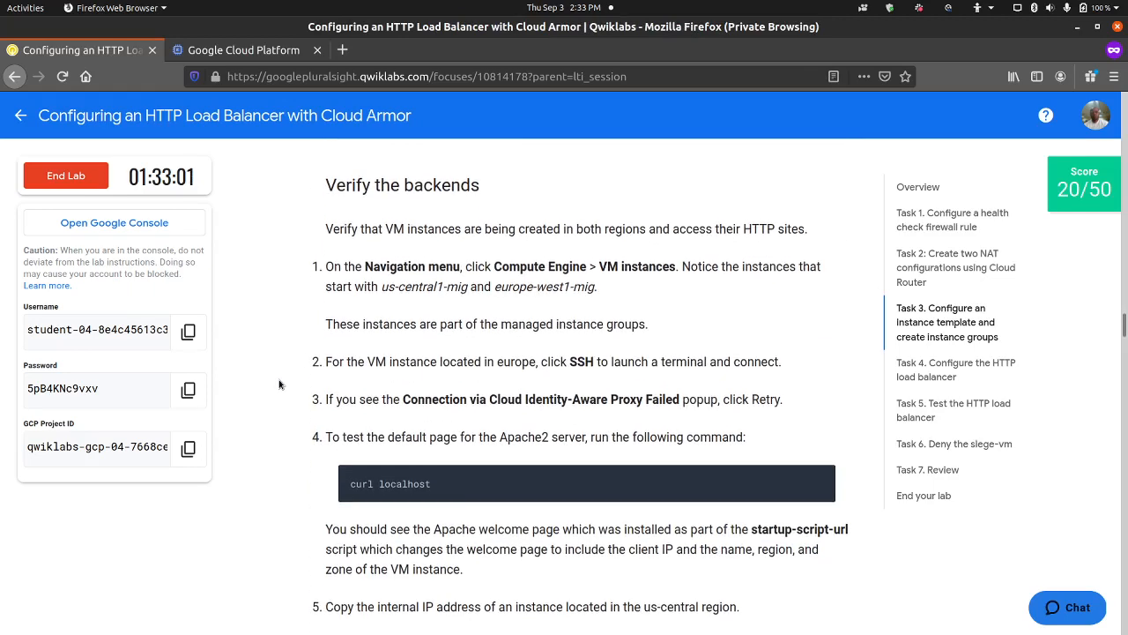
scroll(281, 381, up, 1)
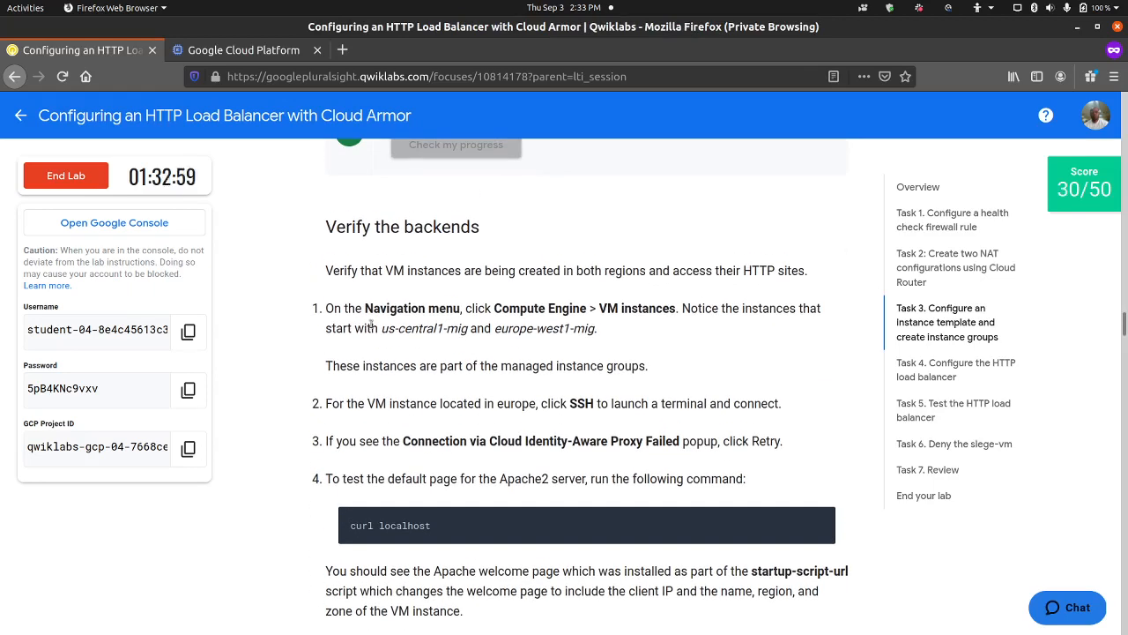
scroll(371, 324, down, 1)
scroll(457, 285, down, 1)
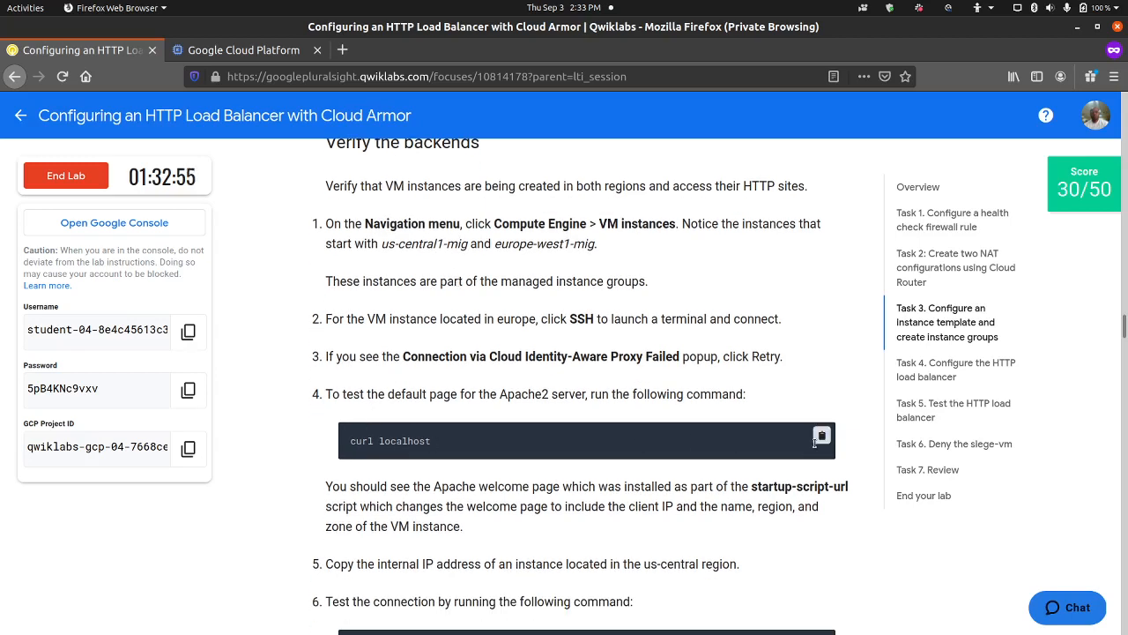
click(822, 436)
Read the remaining instructions for verifying the backends over SSH and return to the Google Cloud console.
scroll(510, 374, up, 2)
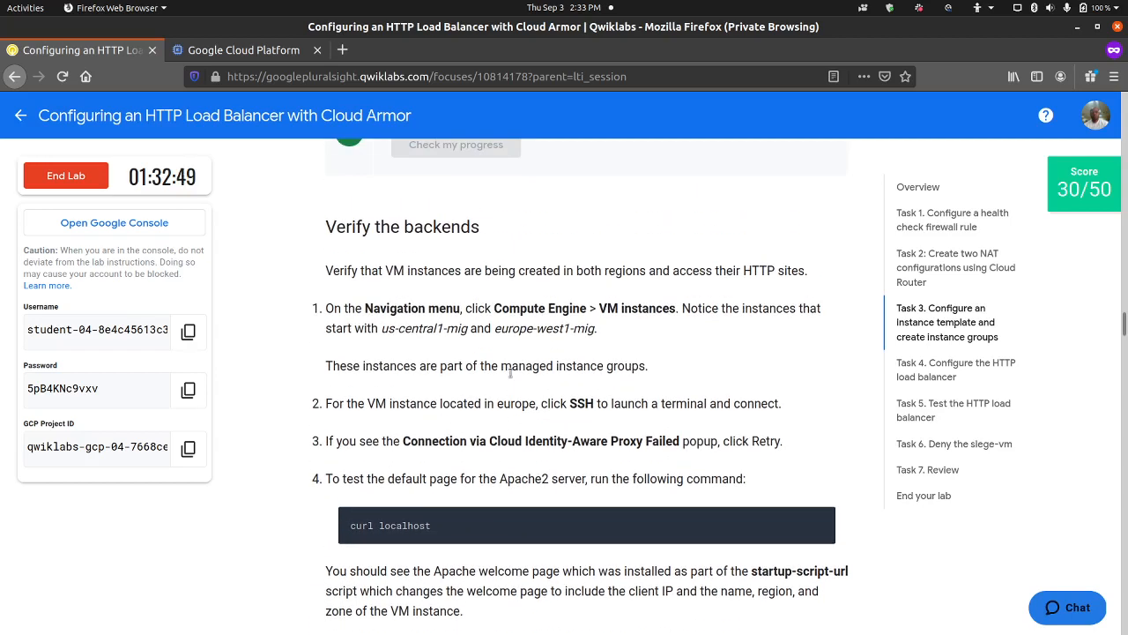
scroll(510, 374, down, 3)
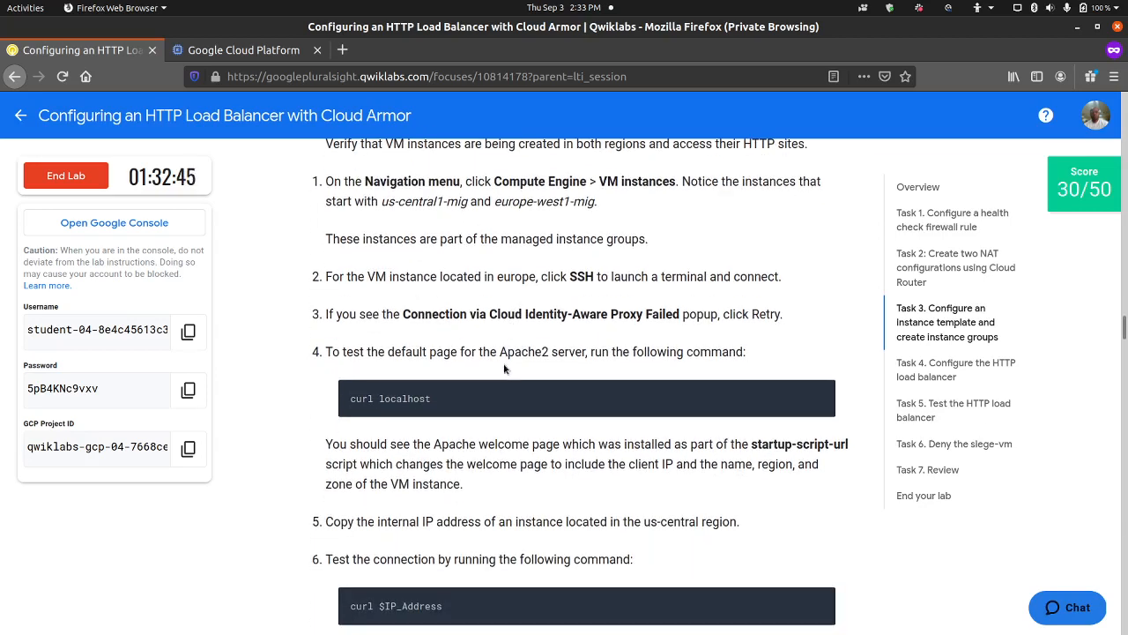
scroll(504, 368, down, 5)
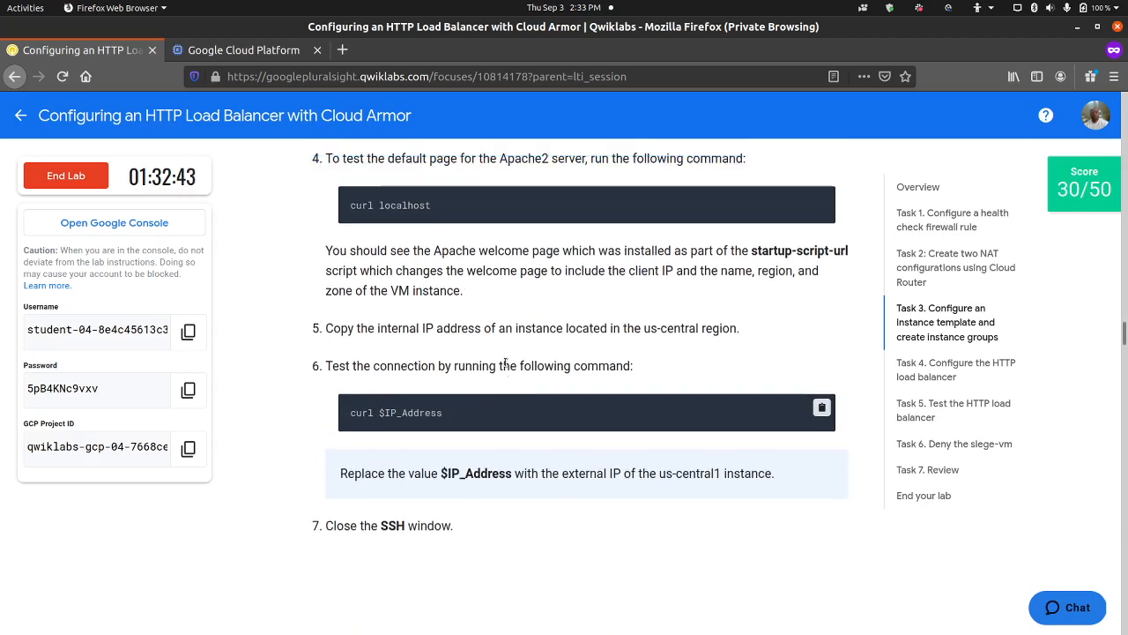
scroll(505, 362, up, 8)
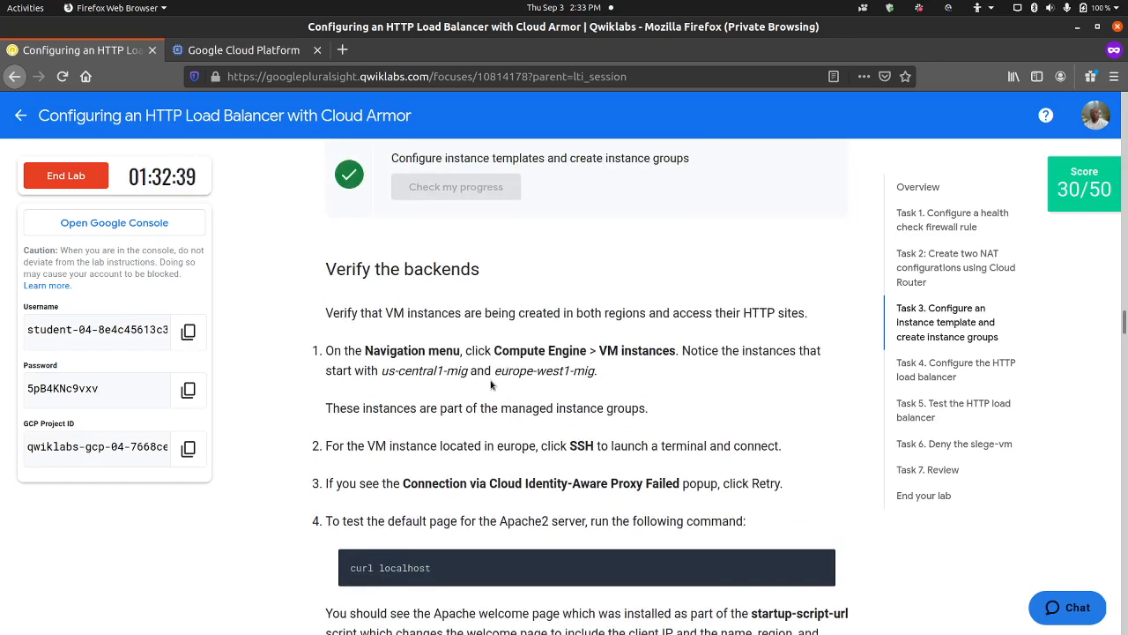
scroll(503, 423, down, 2)
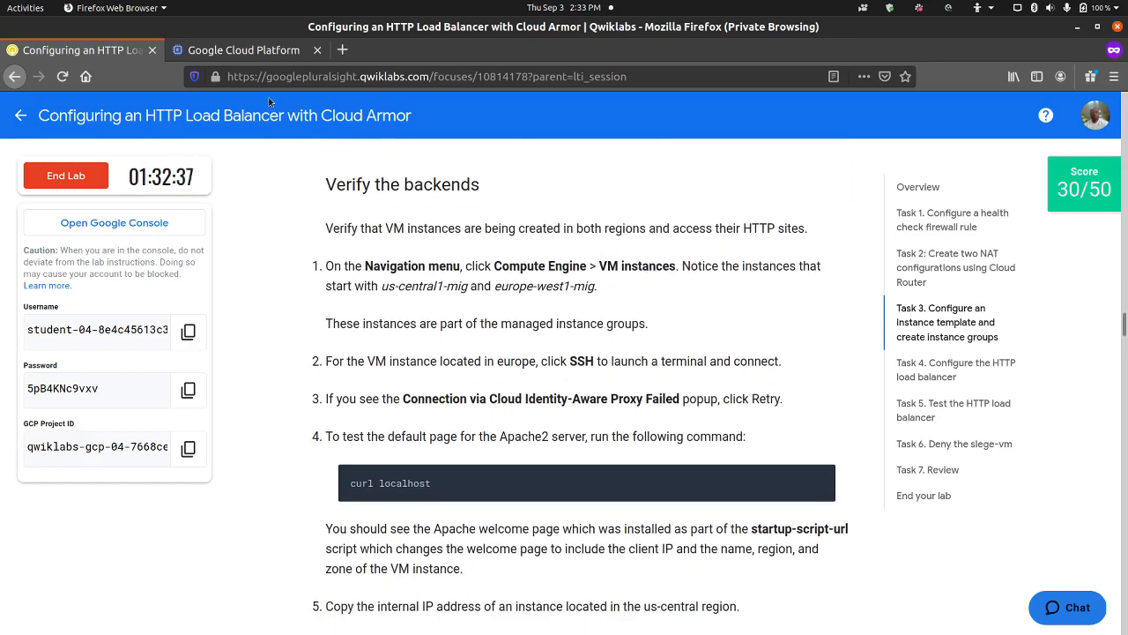
click(245, 50)
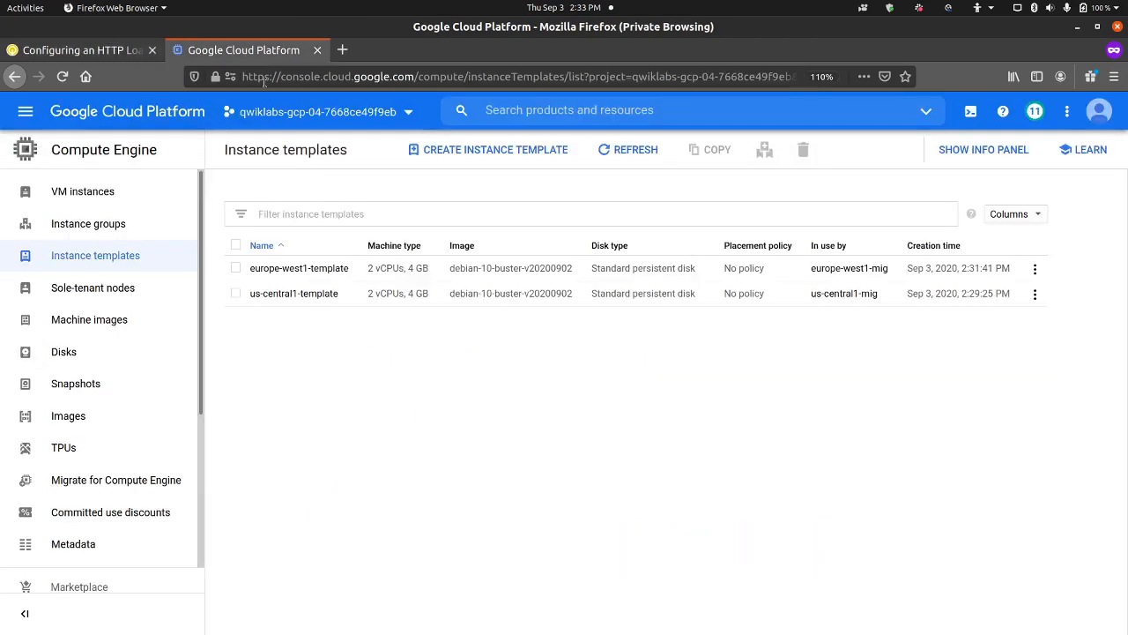
Open an SSH session to the europe-west1-mig-zsq7 VM instance and test its Apache page with curl localhost.
click(119, 193)
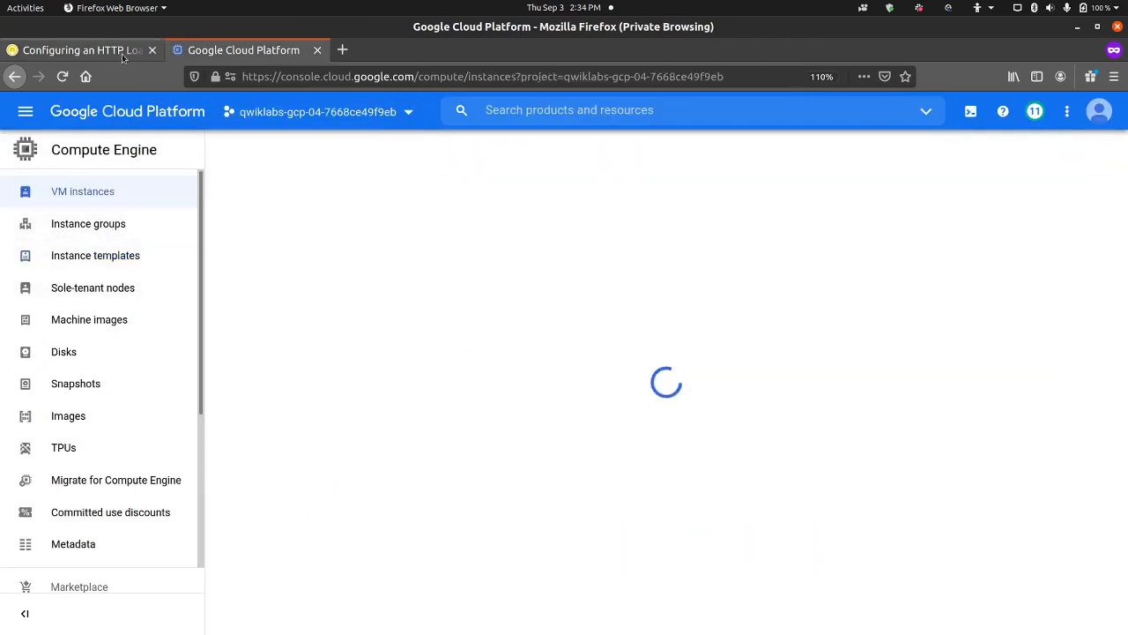
click(122, 53)
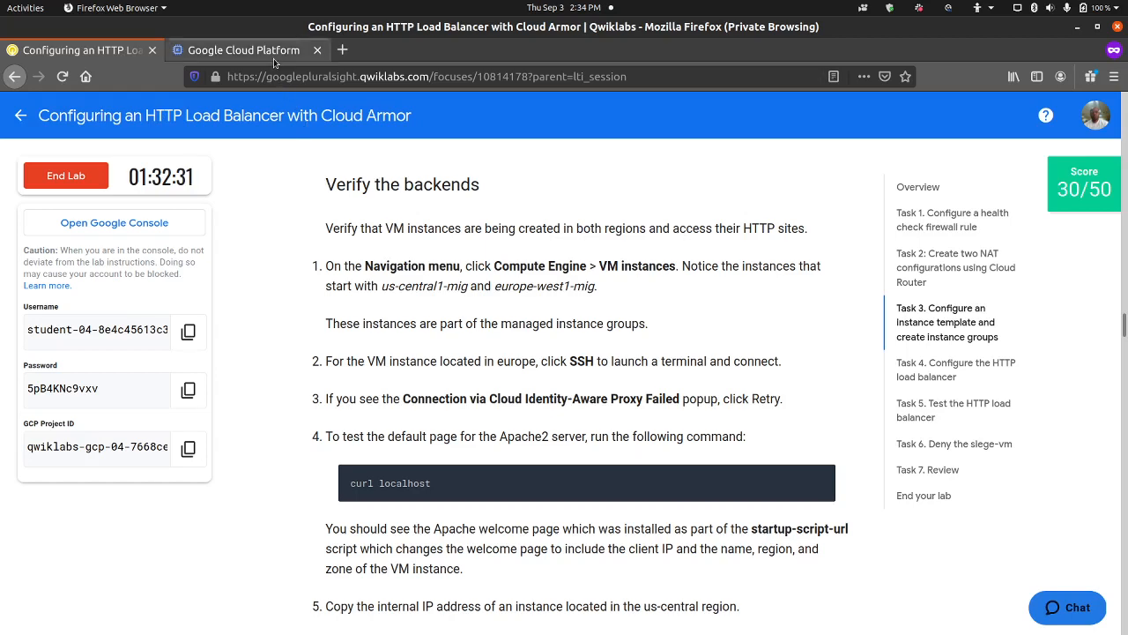
click(245, 50)
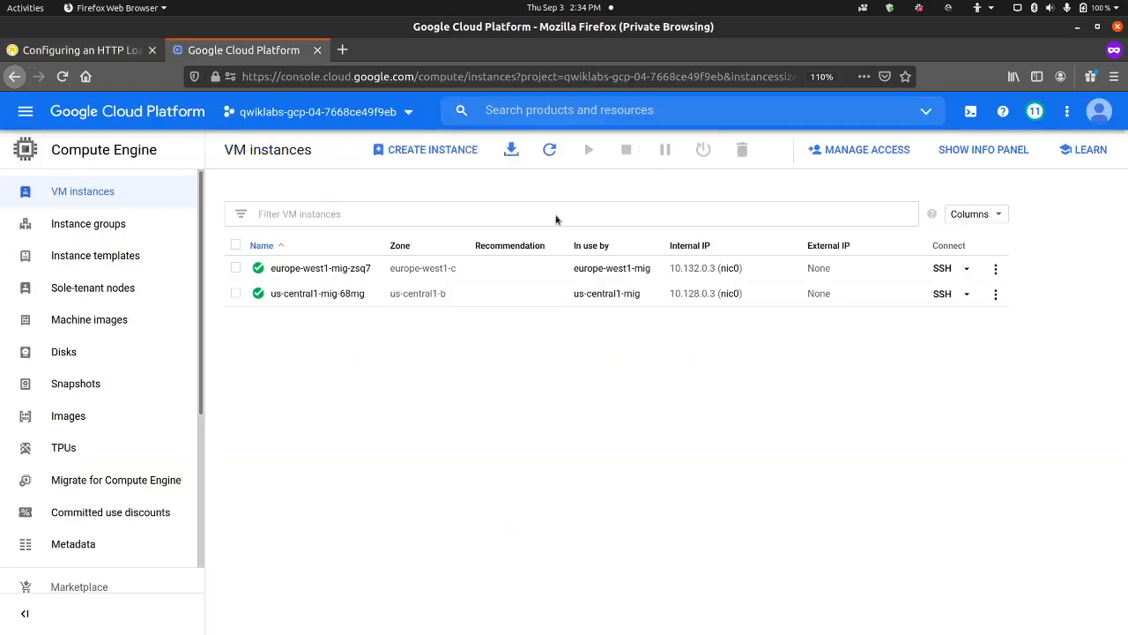
click(941, 269)
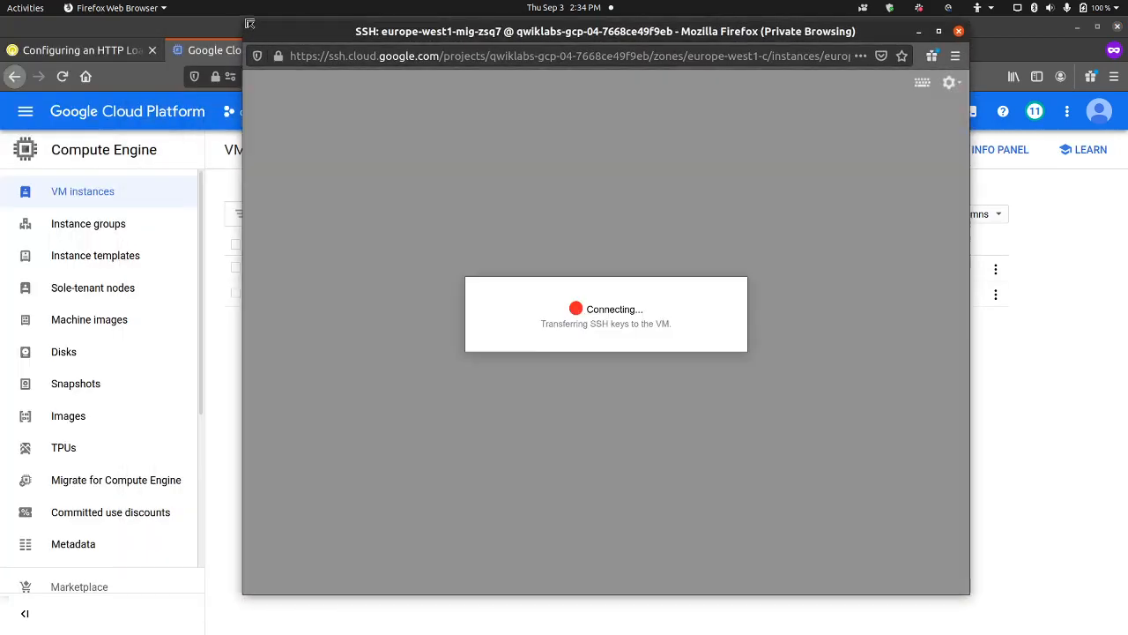
drag(243, 22, 157, 218)
drag(363, 235, 413, 186)
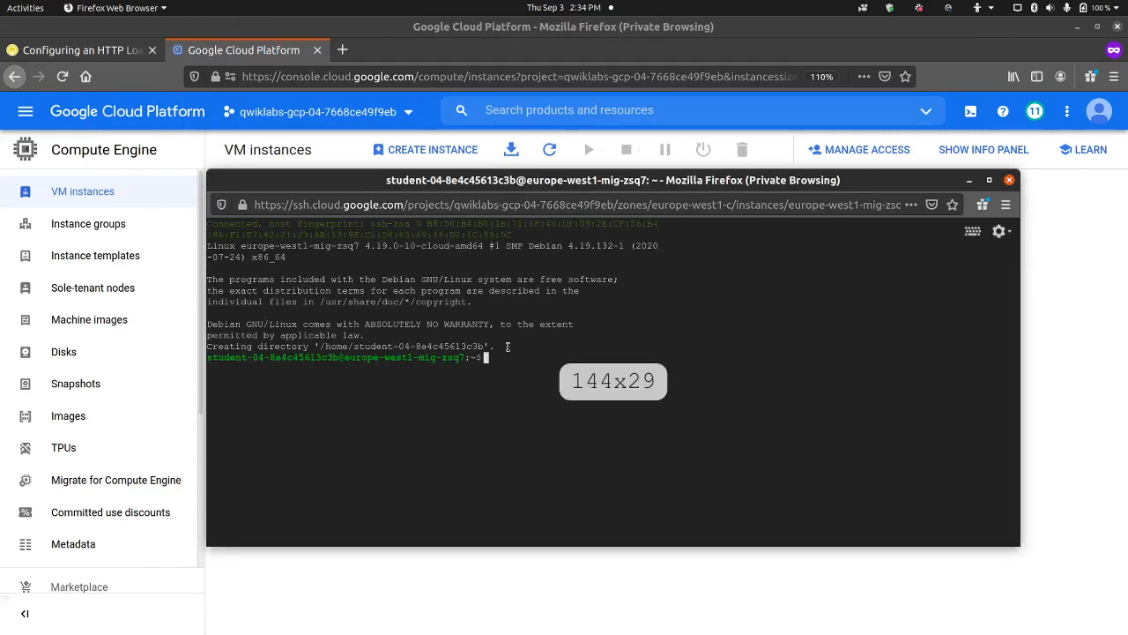
text(curl localhost)
key(Return)
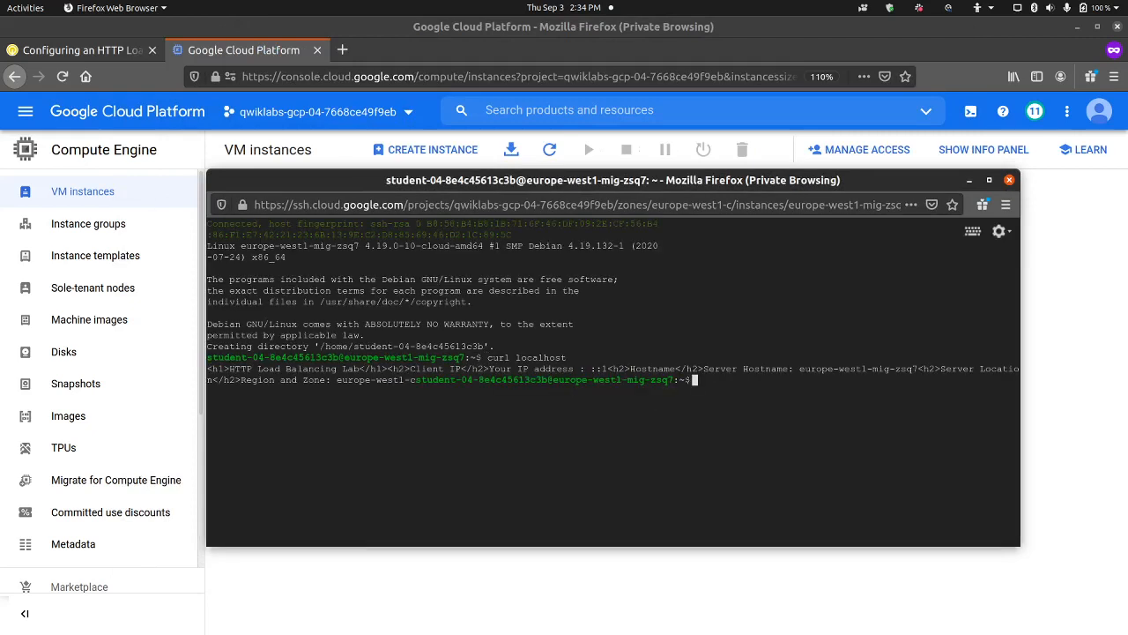
Try to test the connection by running the lab's curl $IP_Address command unchanged in the SSH terminal.
click(97, 50)
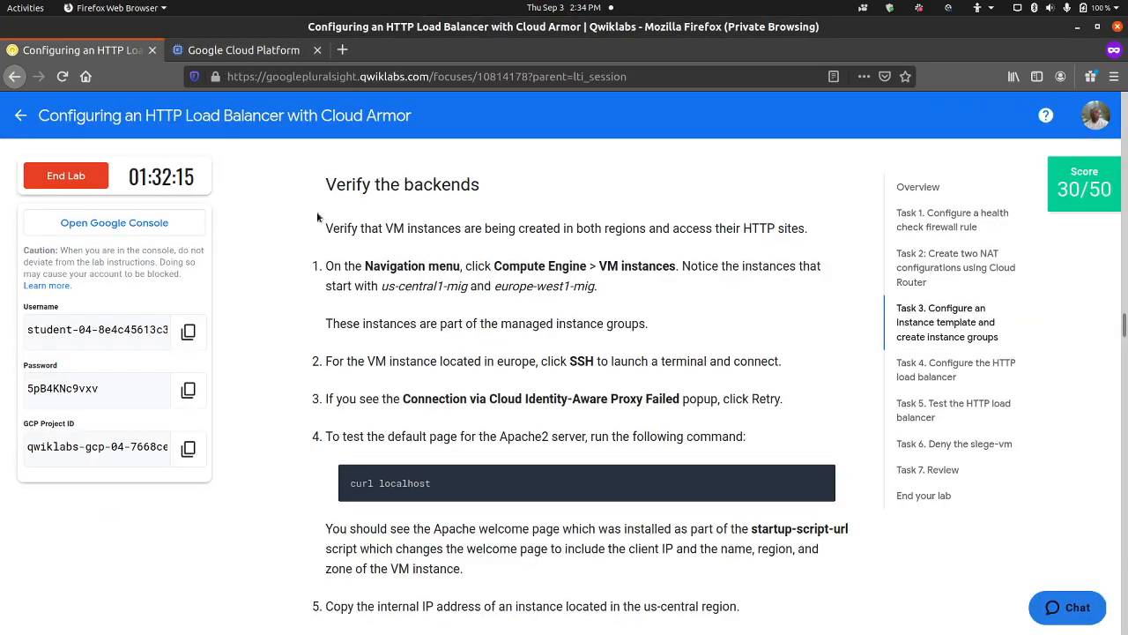
scroll(391, 436, down, 3)
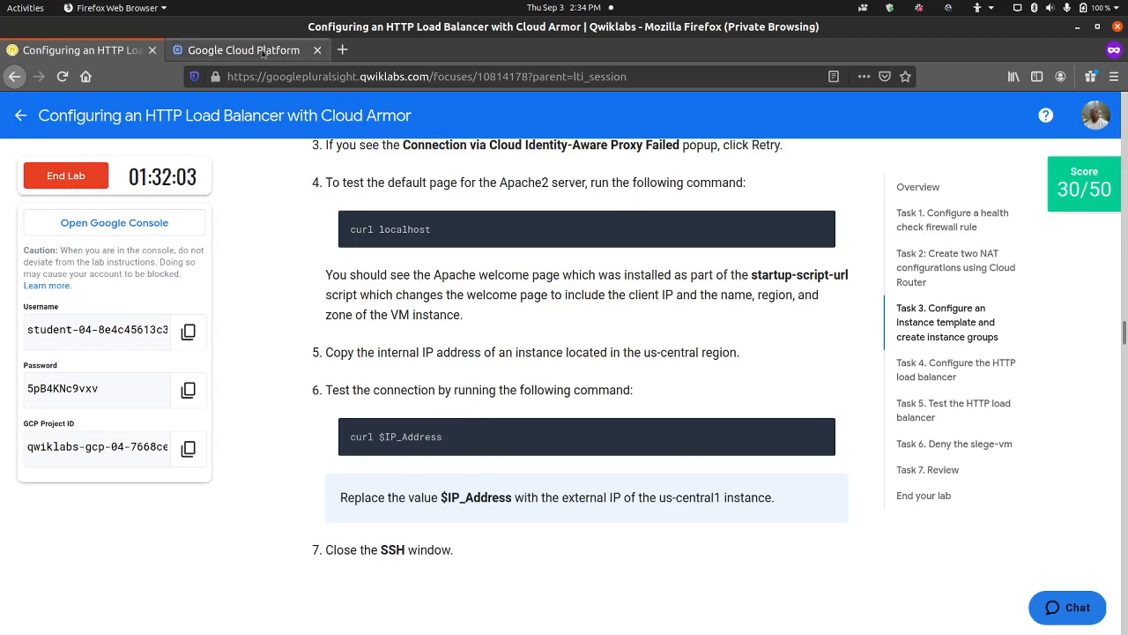
click(243, 50)
click(109, 51)
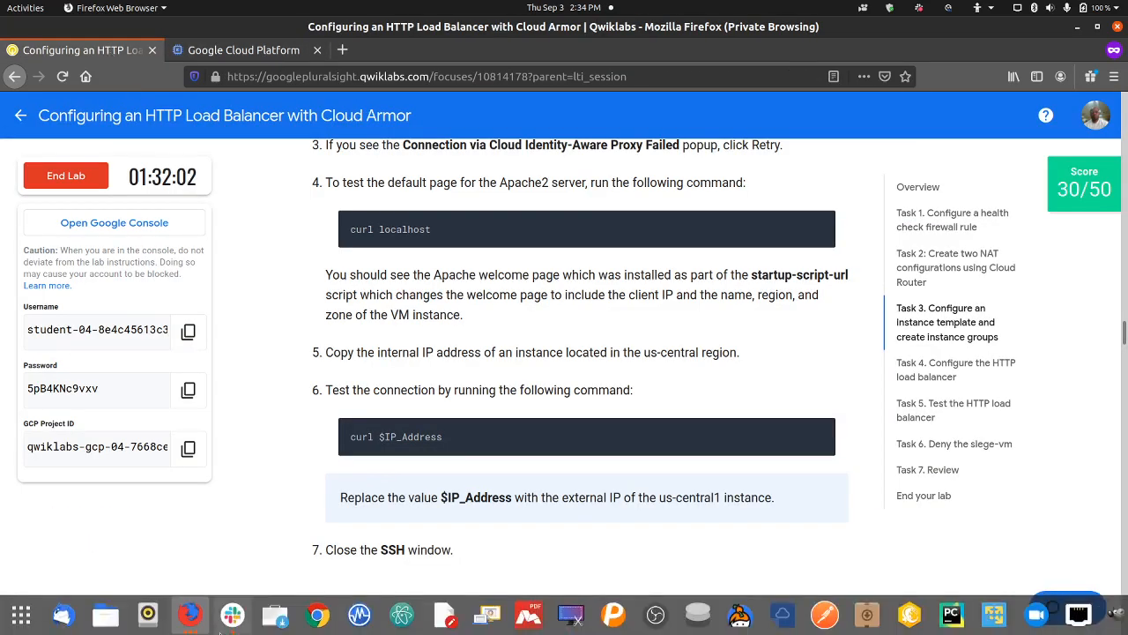
mouse_move(192, 615)
click(408, 540)
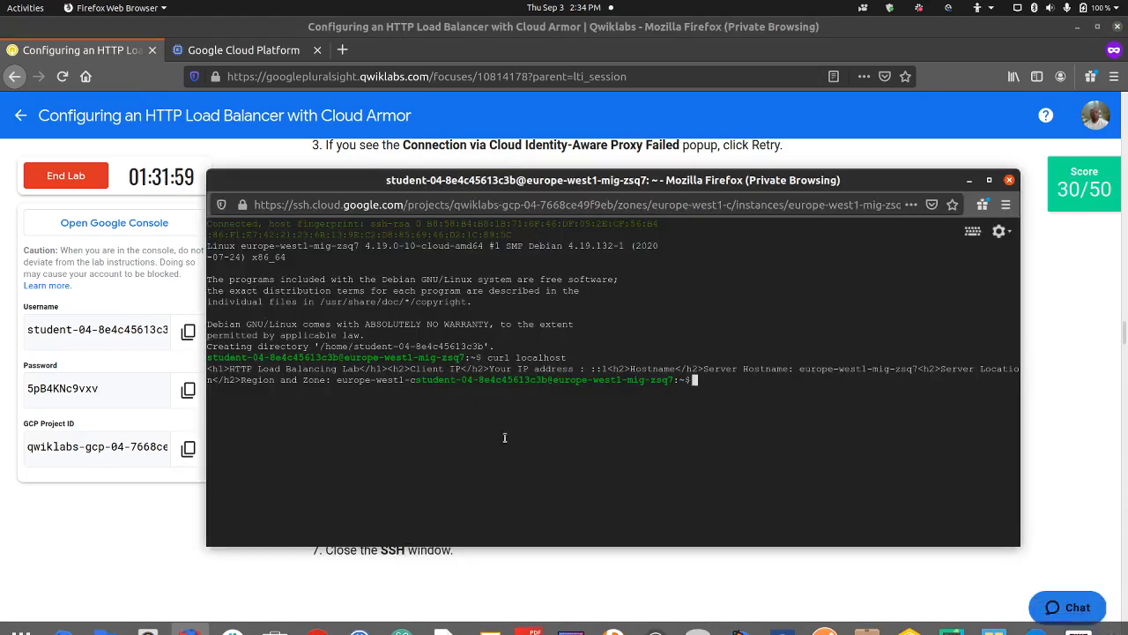
key(ctrl+v)
key(Return)
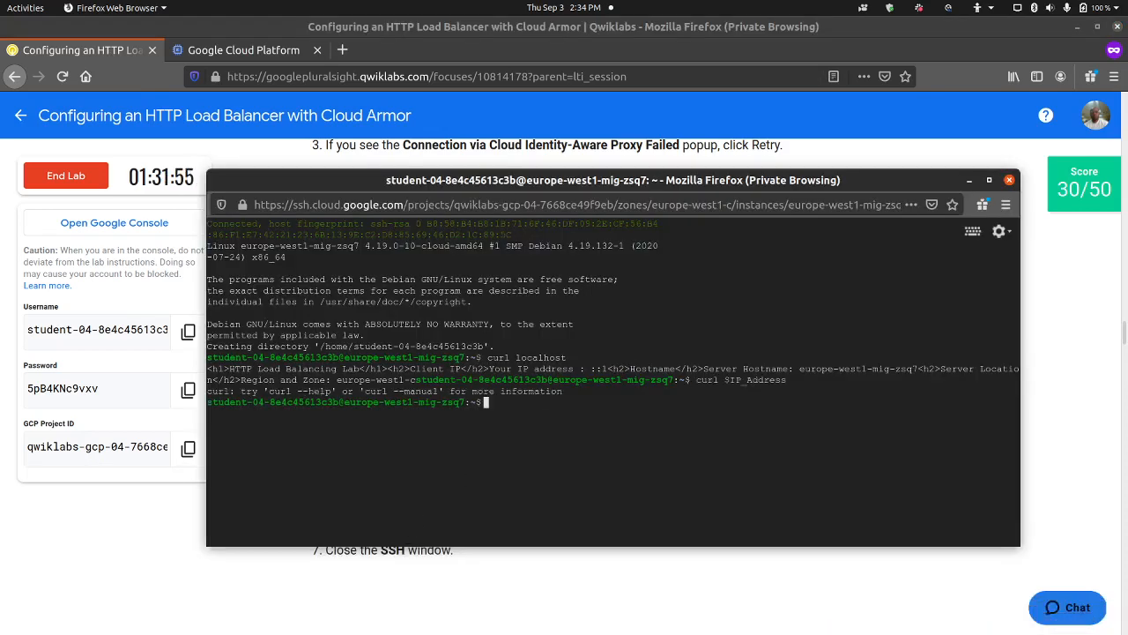
Reread the lab's internal IP instruction and copy the internal IP address of europe-west1-mig-zsq7 in the Google Cloud console.
click(173, 554)
scroll(294, 448, up, 1)
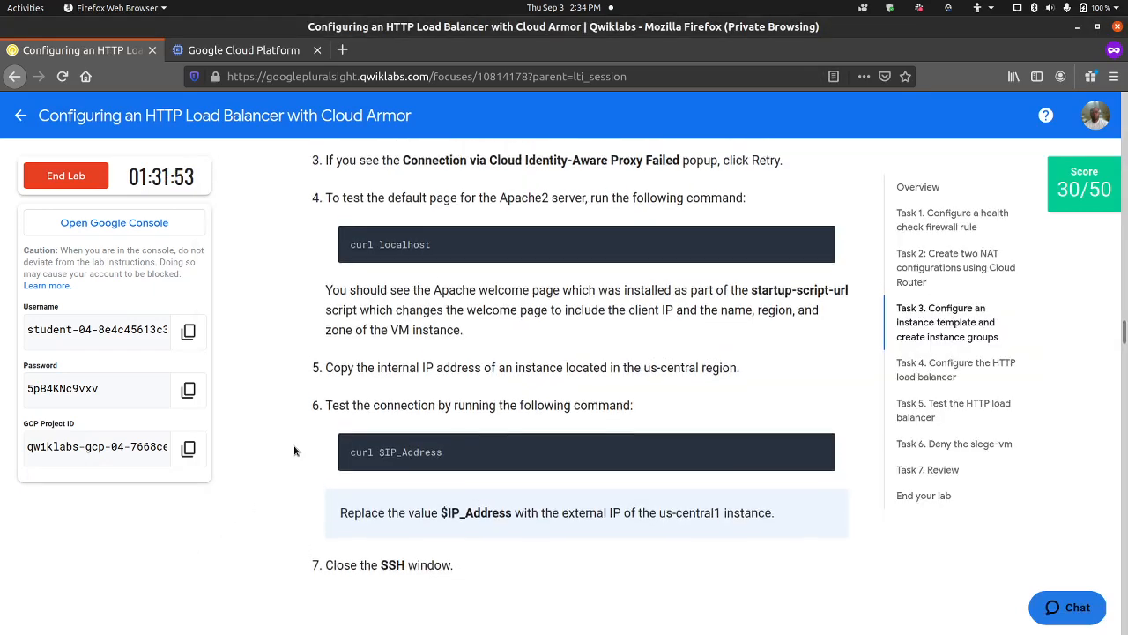
scroll(294, 450, up, 2)
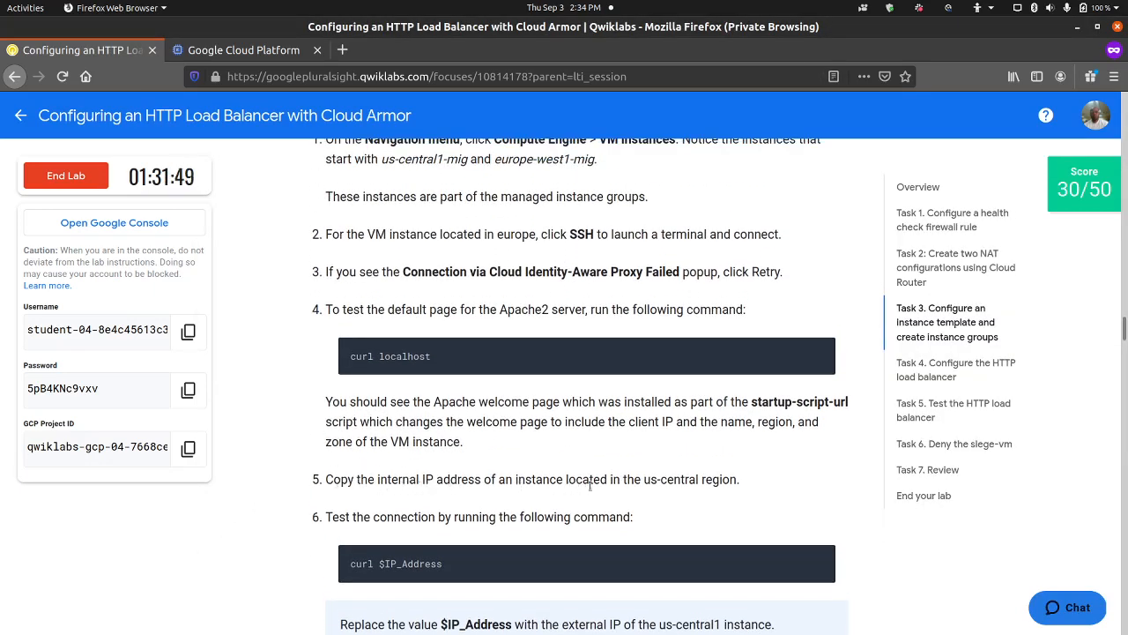
click(271, 51)
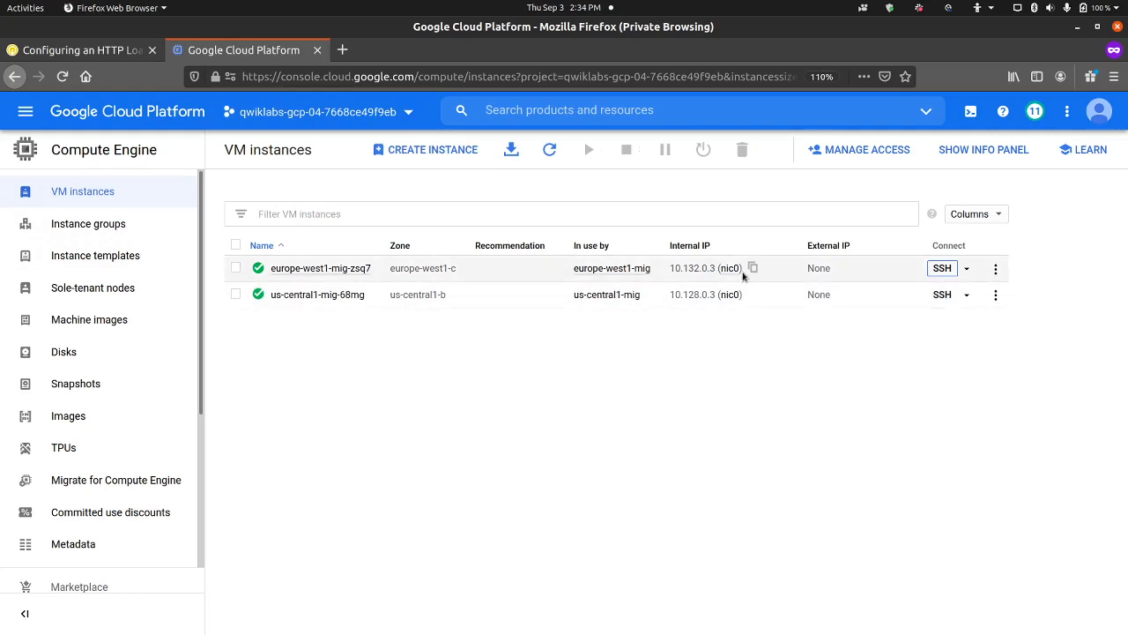
click(753, 267)
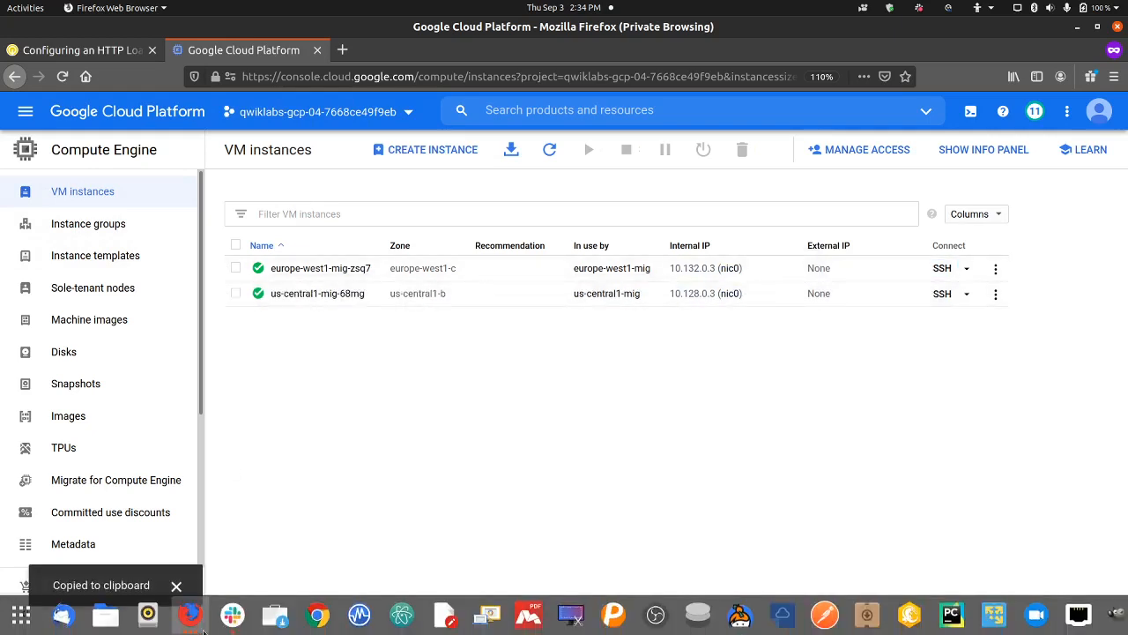
Run curl 10.132.0.3 in the europe-west1 SSH terminal and clear the terminal screen.
click(191, 615)
click(384, 515)
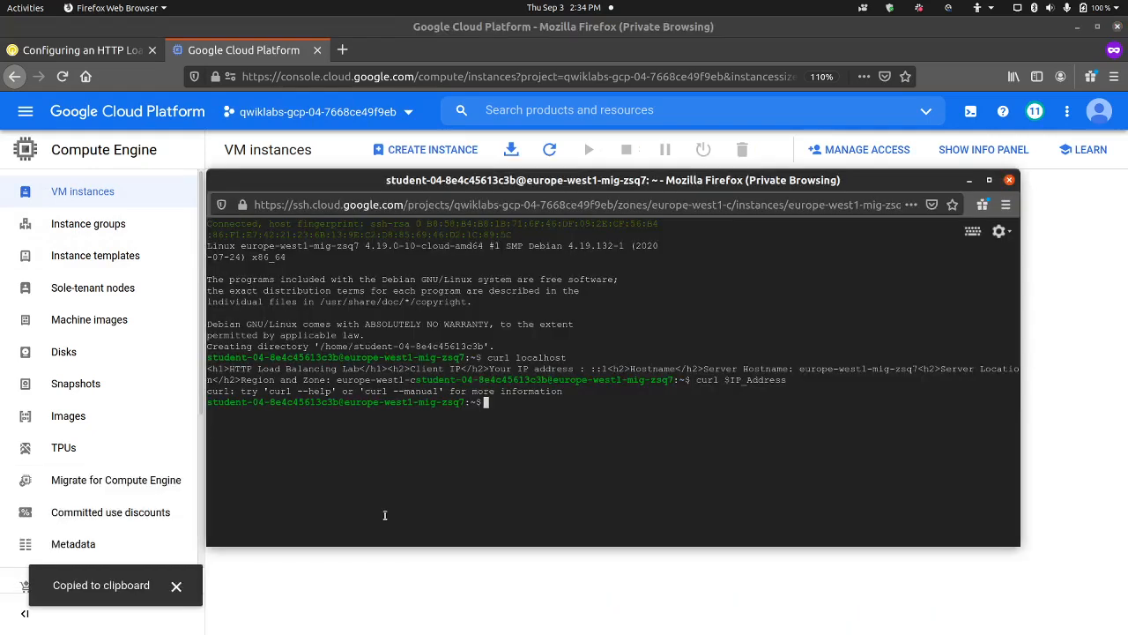
text(curl)
key(Return)
text(curl)
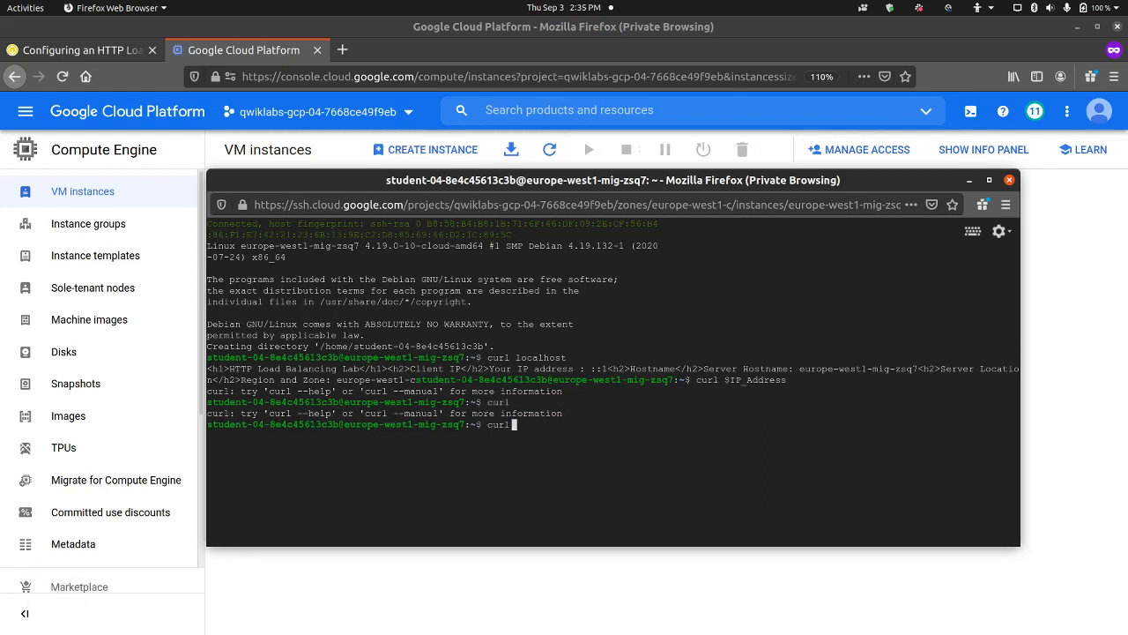
key(ctrl+v)
key(Return)
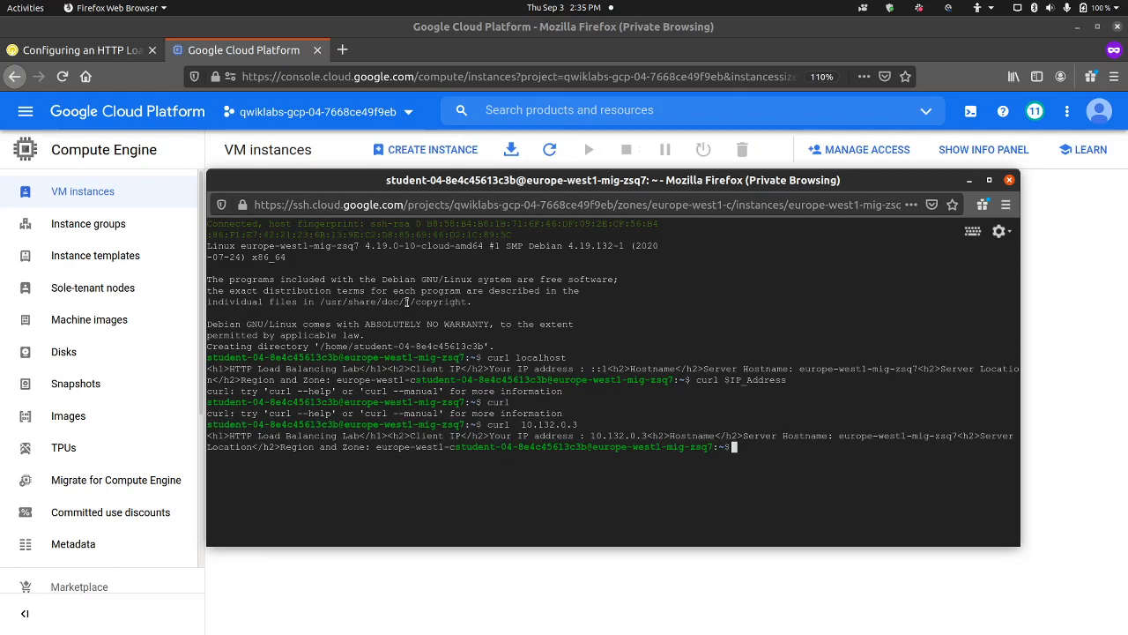
text(clear)
key(Return)
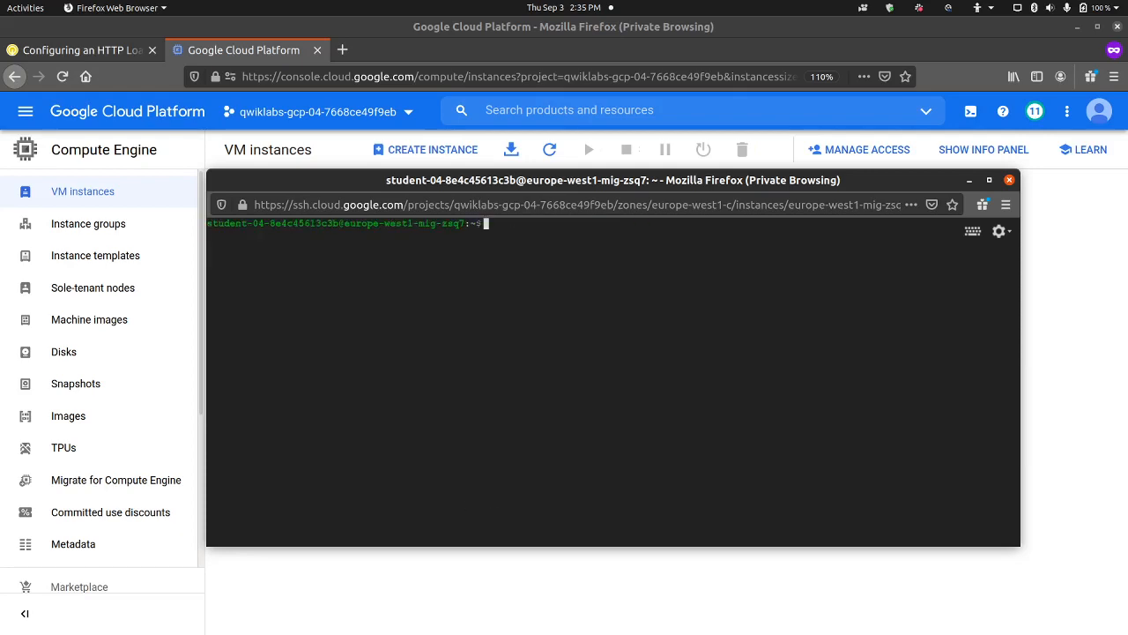
Return to the lab's backend verification instructions and close the SSH window of the europe-west1 instance.
click(88, 51)
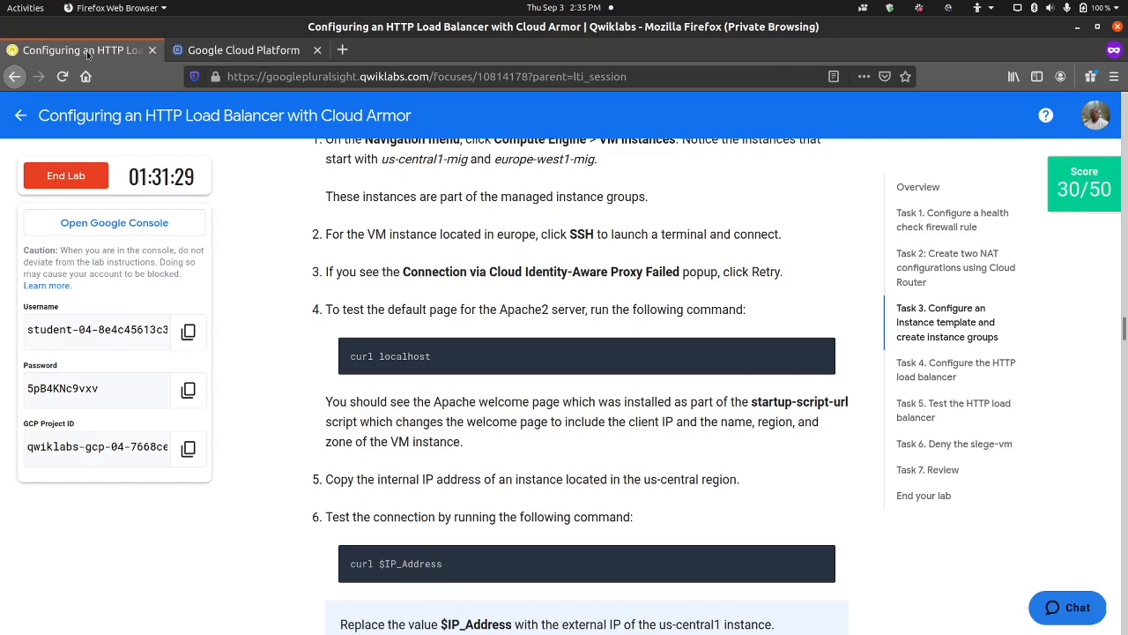
scroll(364, 372, down, 3)
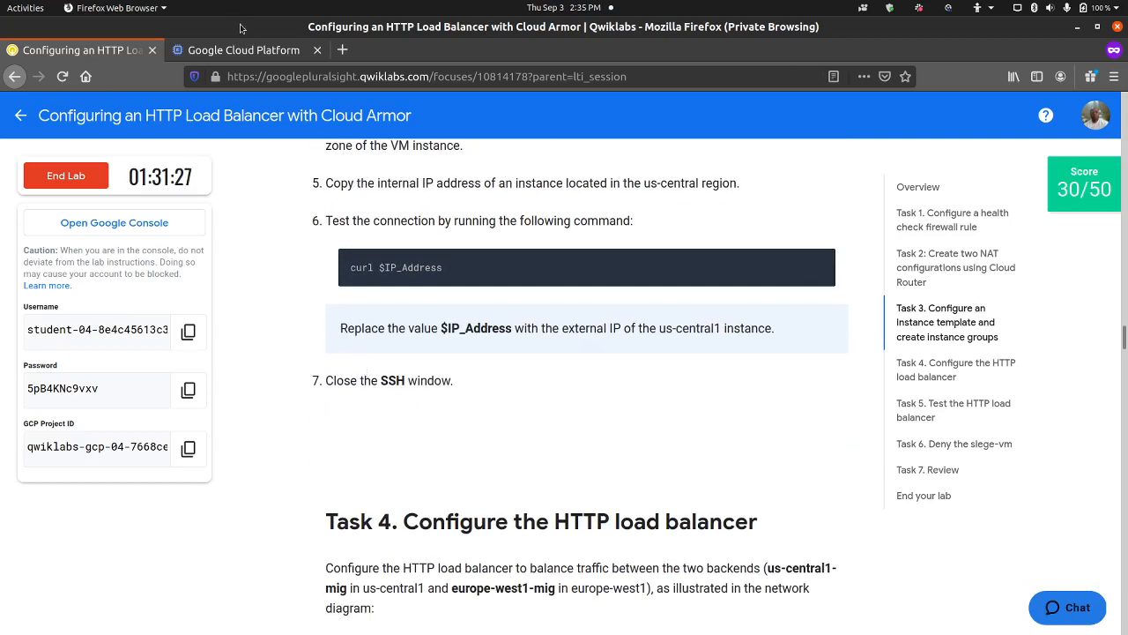
click(189, 614)
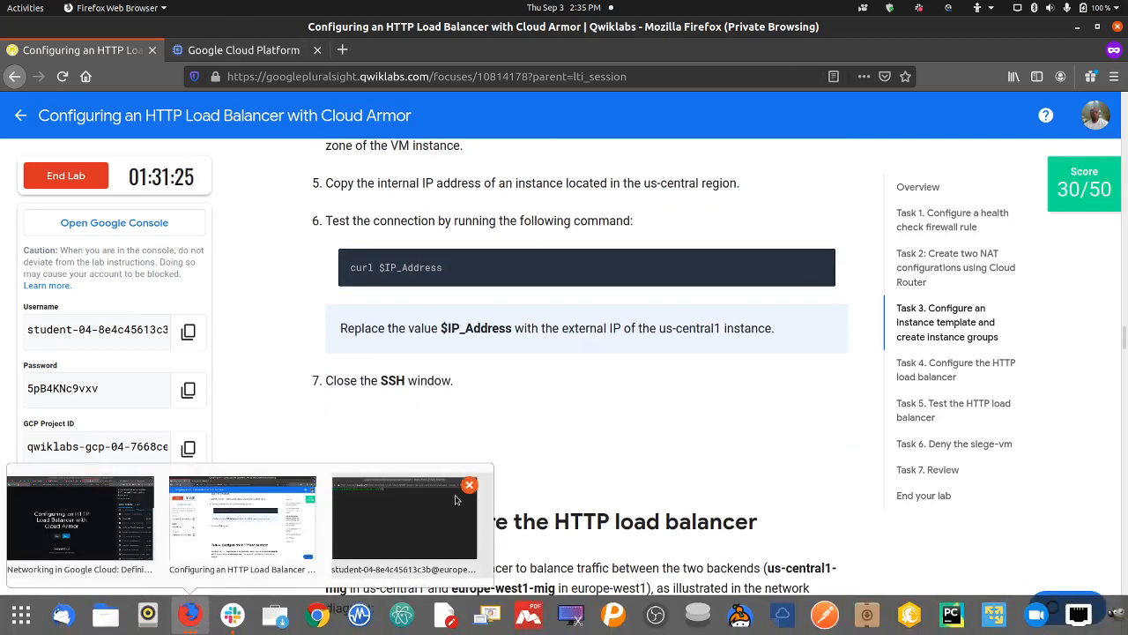
click(469, 485)
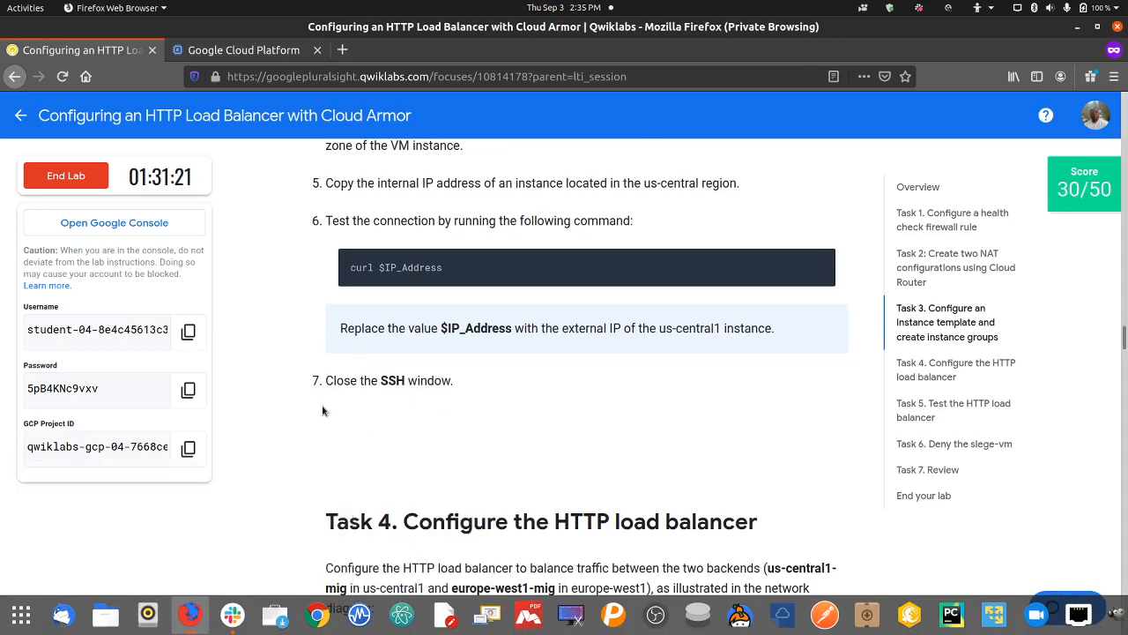
Read the Task 4 instructions for starting the HTTP load balancer configuration and open Load balancing under Network services in the console.
scroll(313, 394, down, 3)
scroll(323, 361, down, 2)
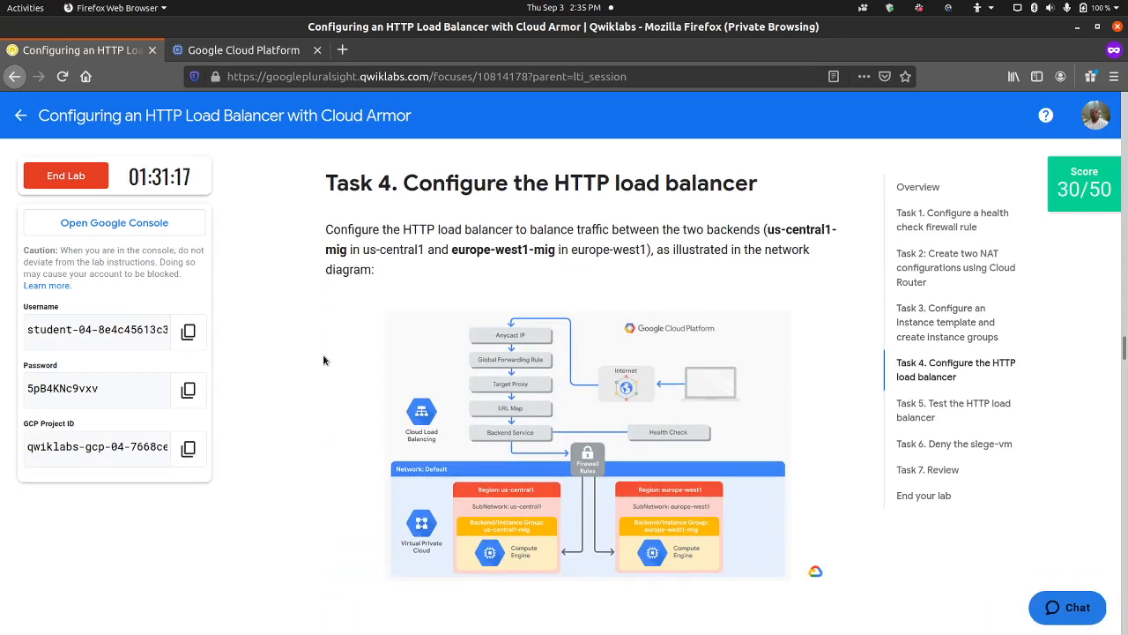
scroll(322, 359, down, 10)
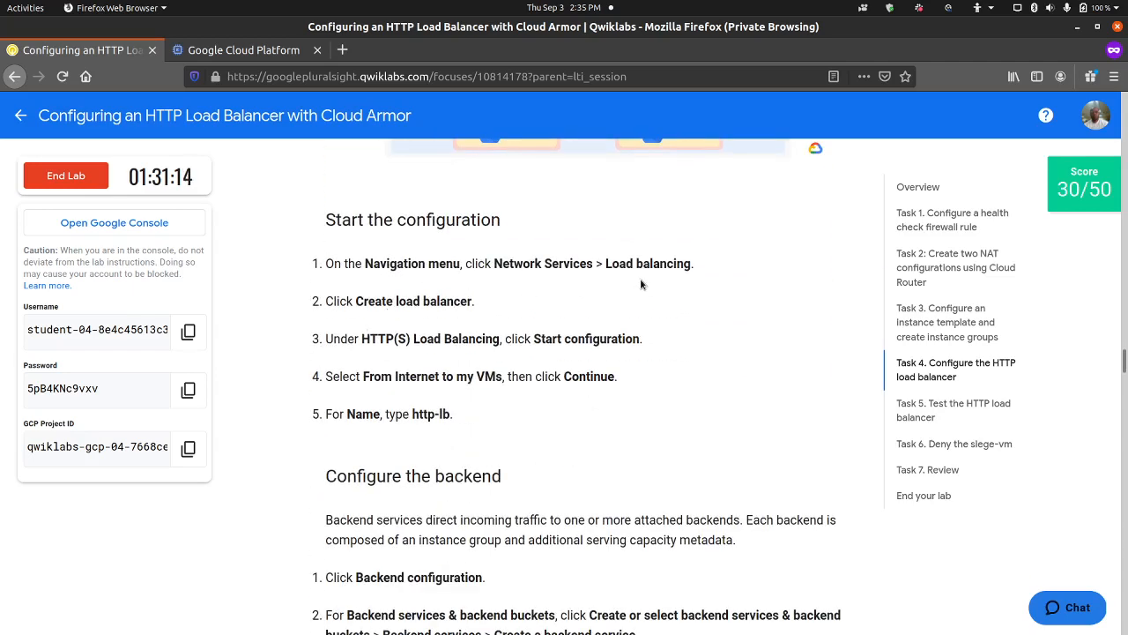
scroll(379, 255, down, 2)
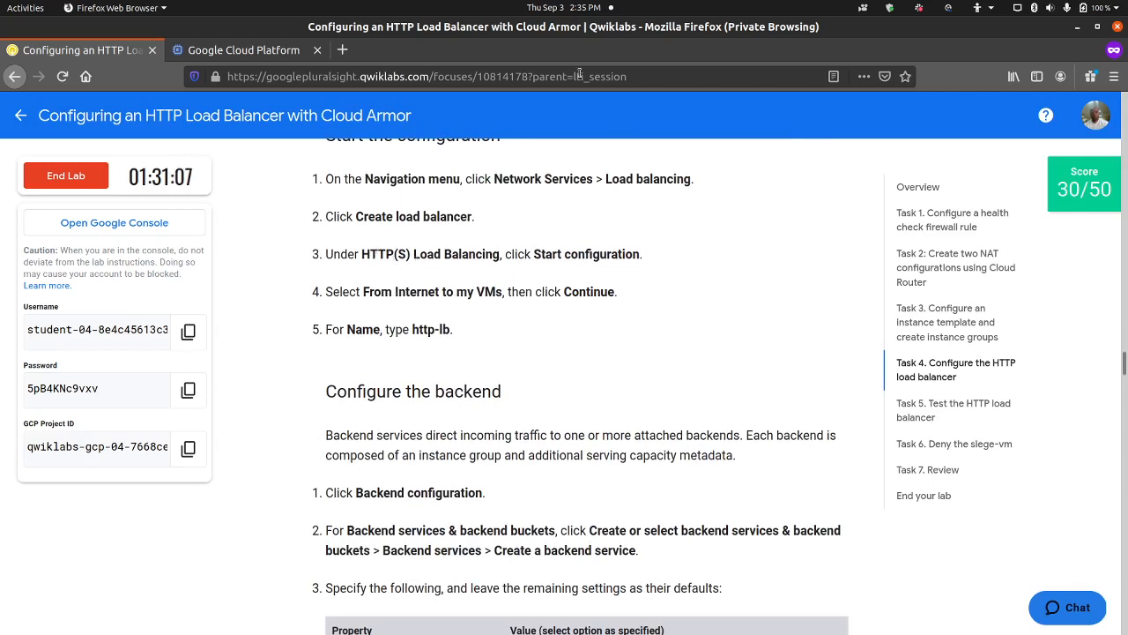
click(240, 50)
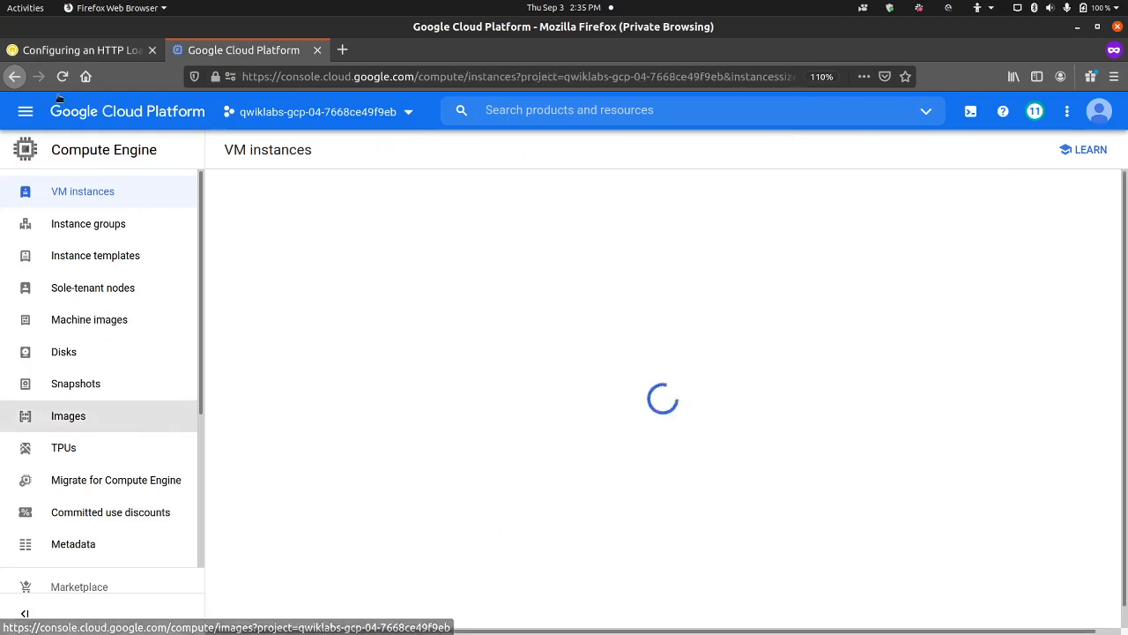
click(24, 118)
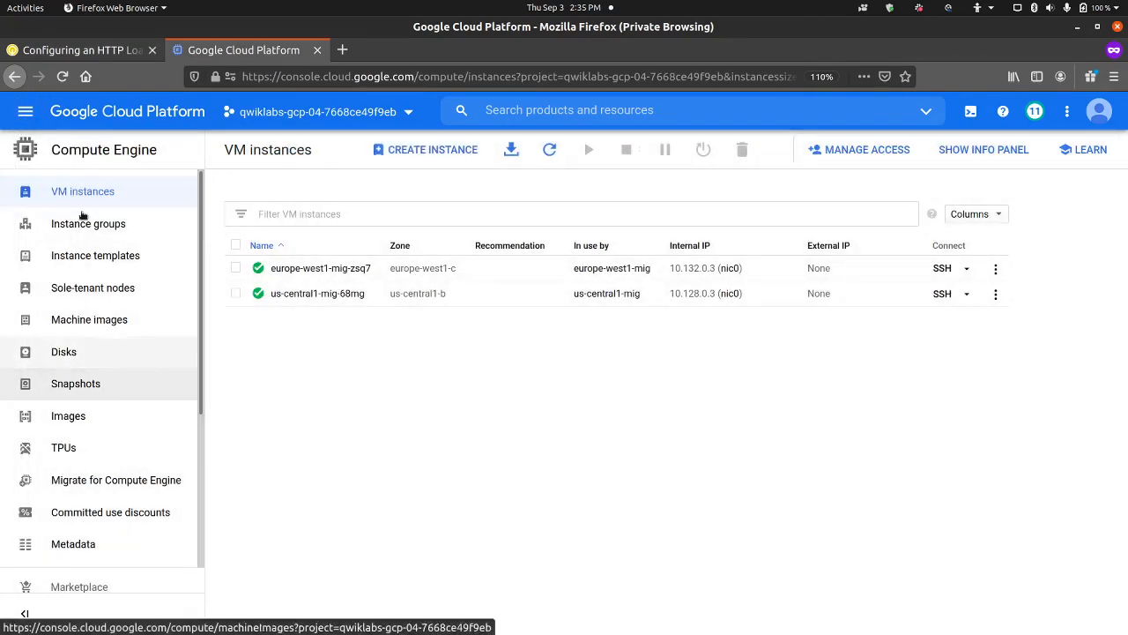
click(28, 118)
scroll(122, 436, down, 5)
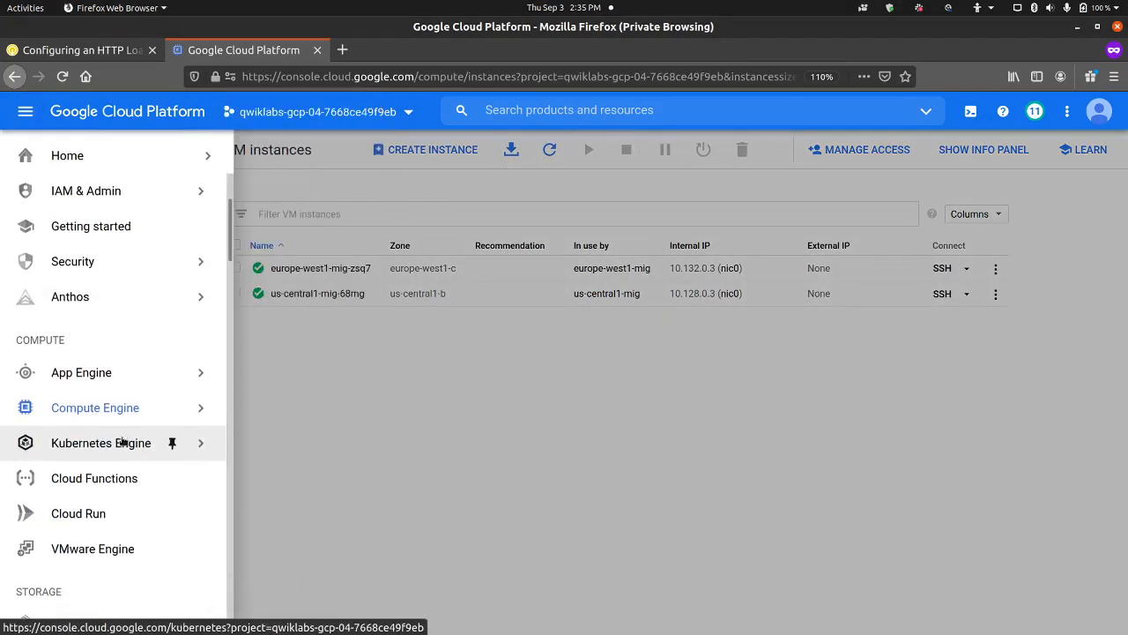
scroll(122, 435, down, 5)
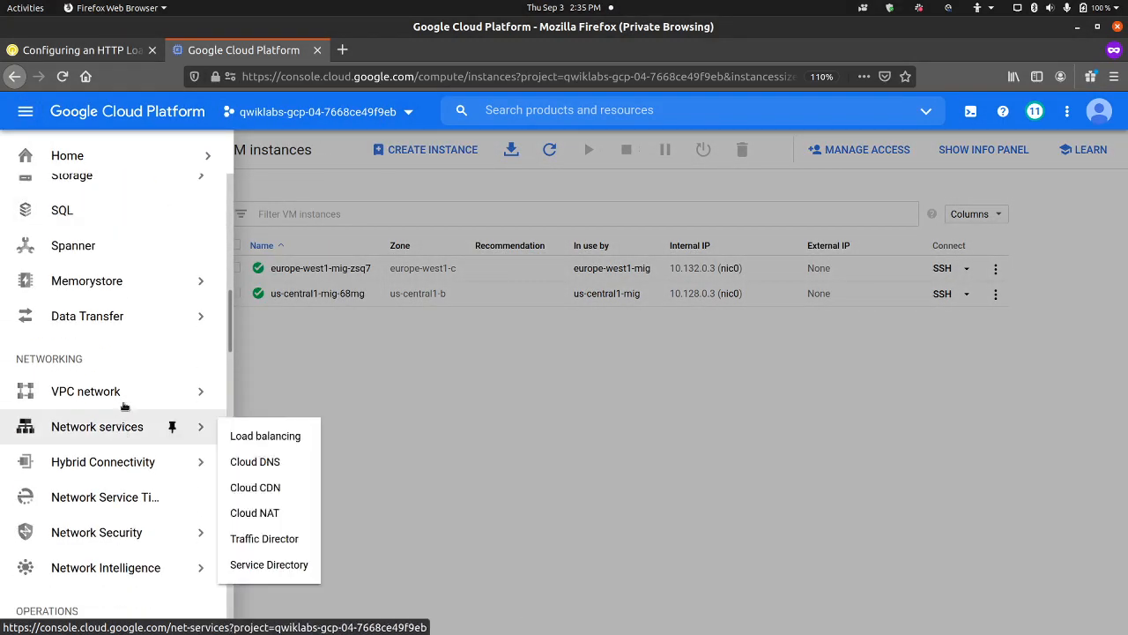
mouse_move(141, 402)
mouse_move(150, 429)
click(249, 435)
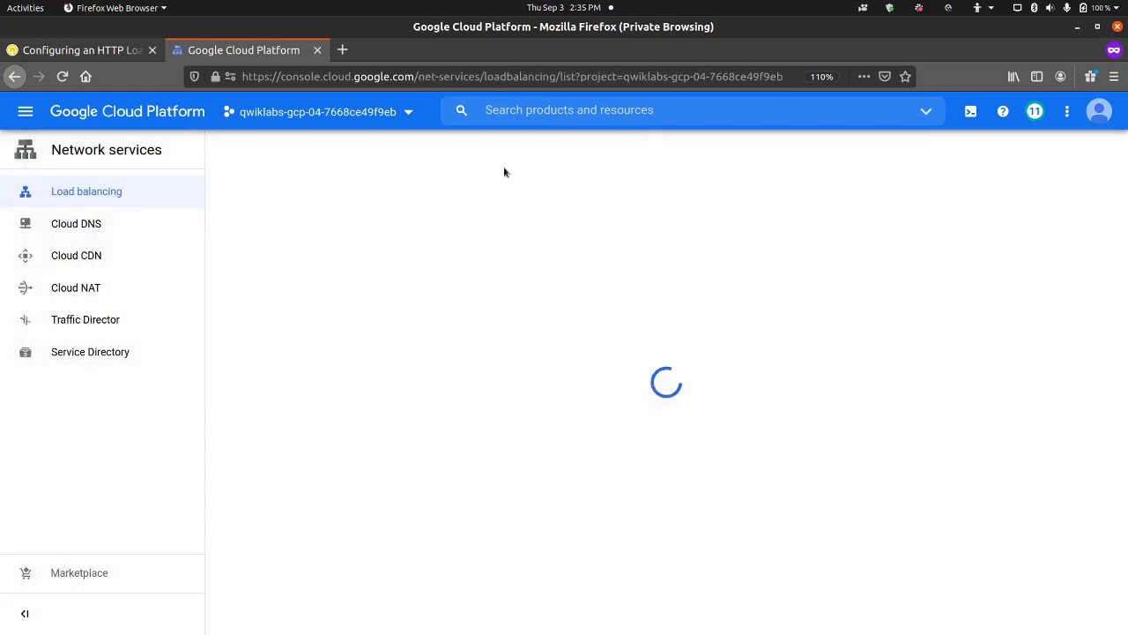
Review the lab's Start the configuration steps and select the load balancer name http-lb in the instructions.
click(89, 50)
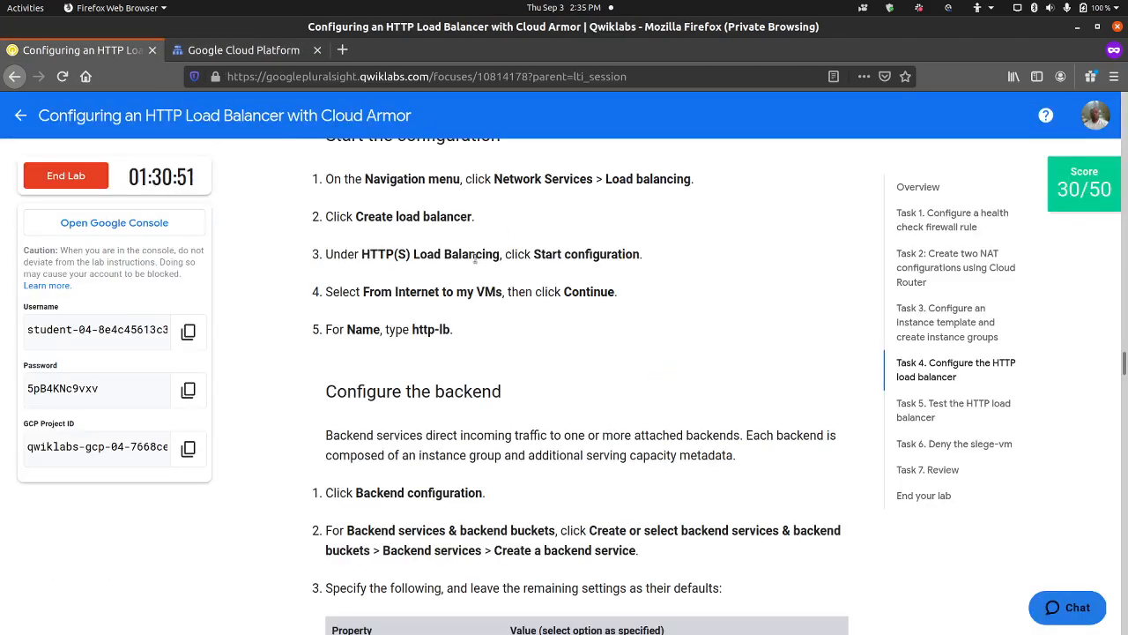
scroll(474, 257, up, 1)
scroll(356, 304, down, 1)
drag(413, 329, 447, 329)
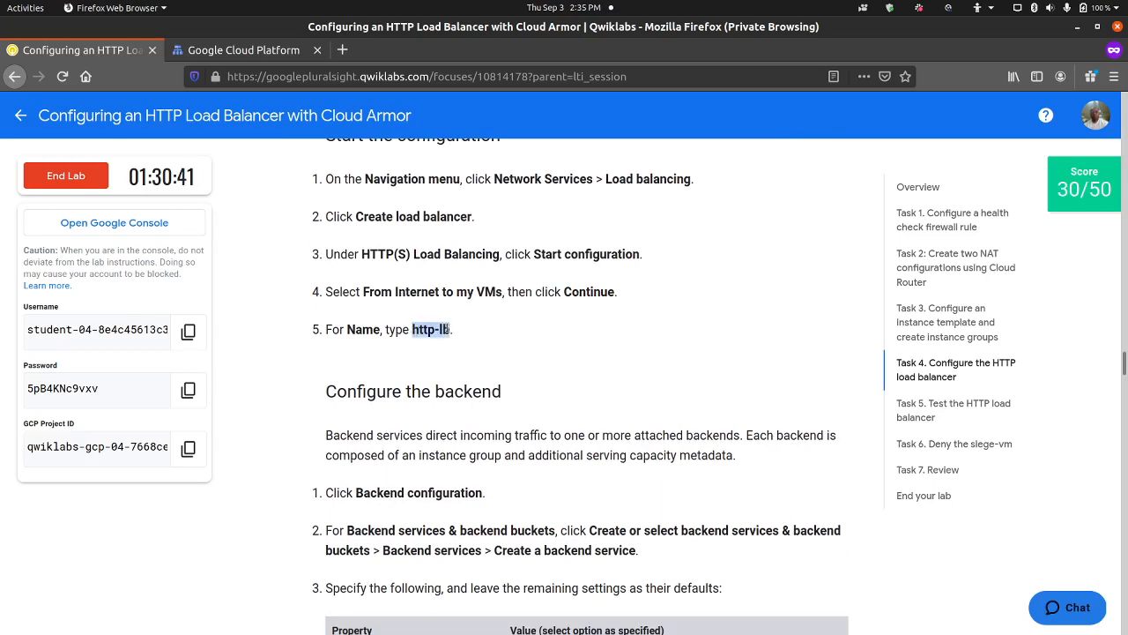
Create a new load balancer in the Google Cloud console and start the HTTP(S) Load Balancing configuration.
click(244, 50)
click(564, 371)
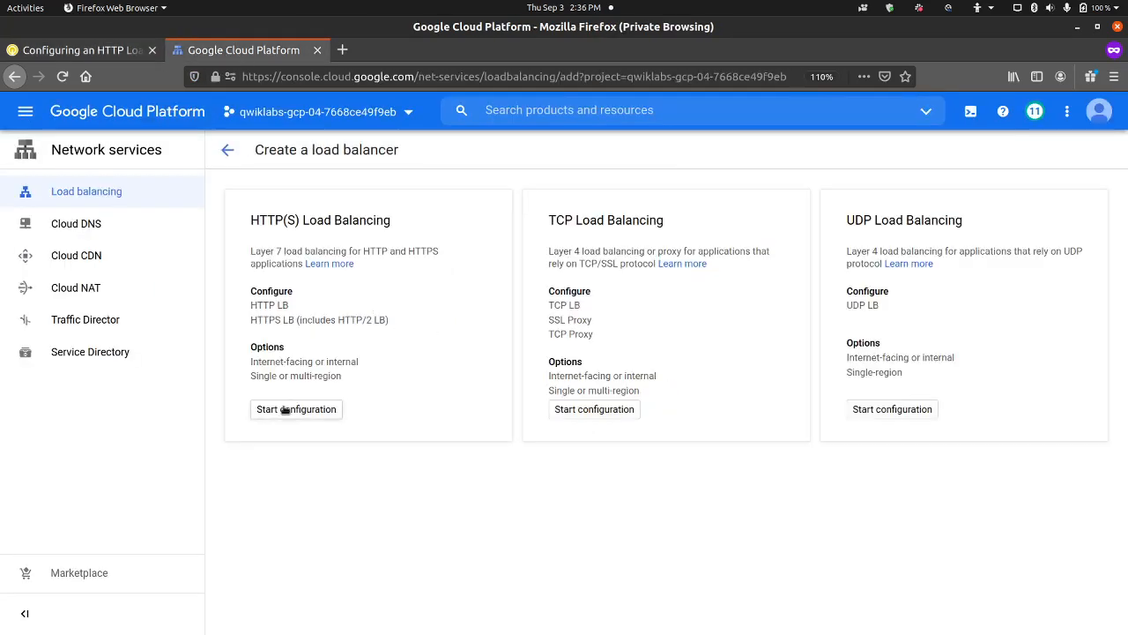
click(296, 409)
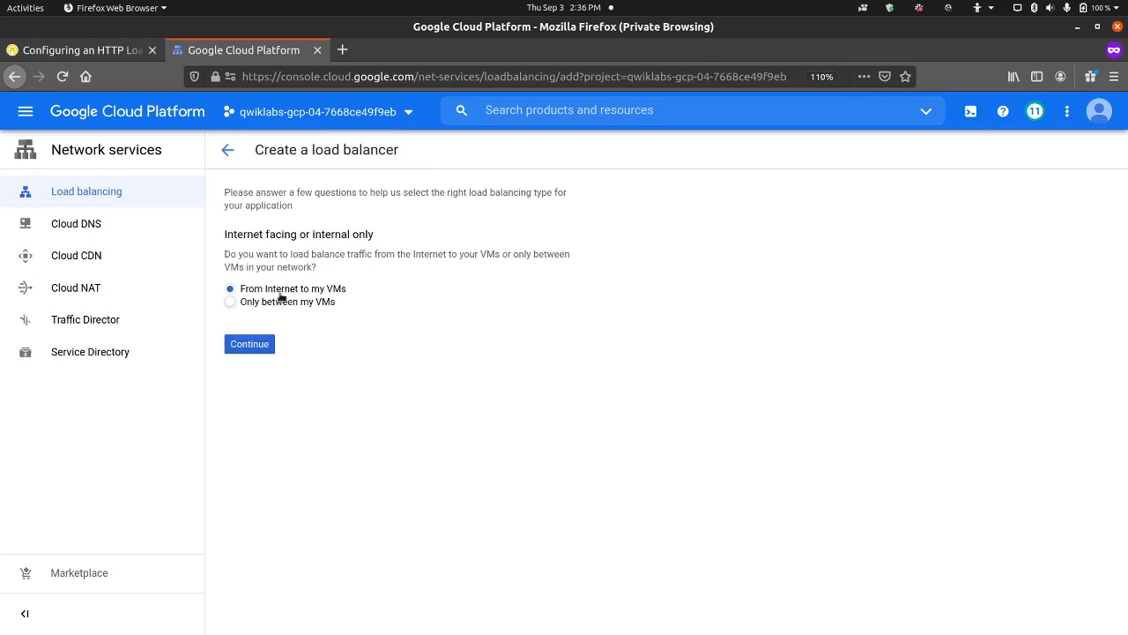
Continue with load balancing from Internet to my VMs and name the load balancer http-lb.
click(262, 344)
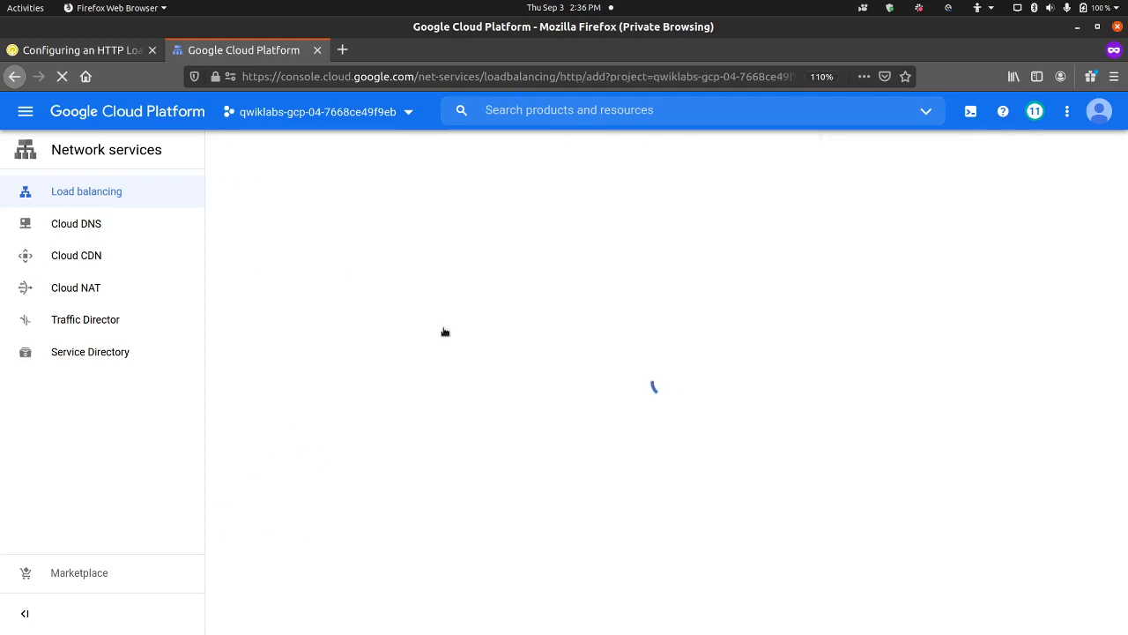
text(http-lb)
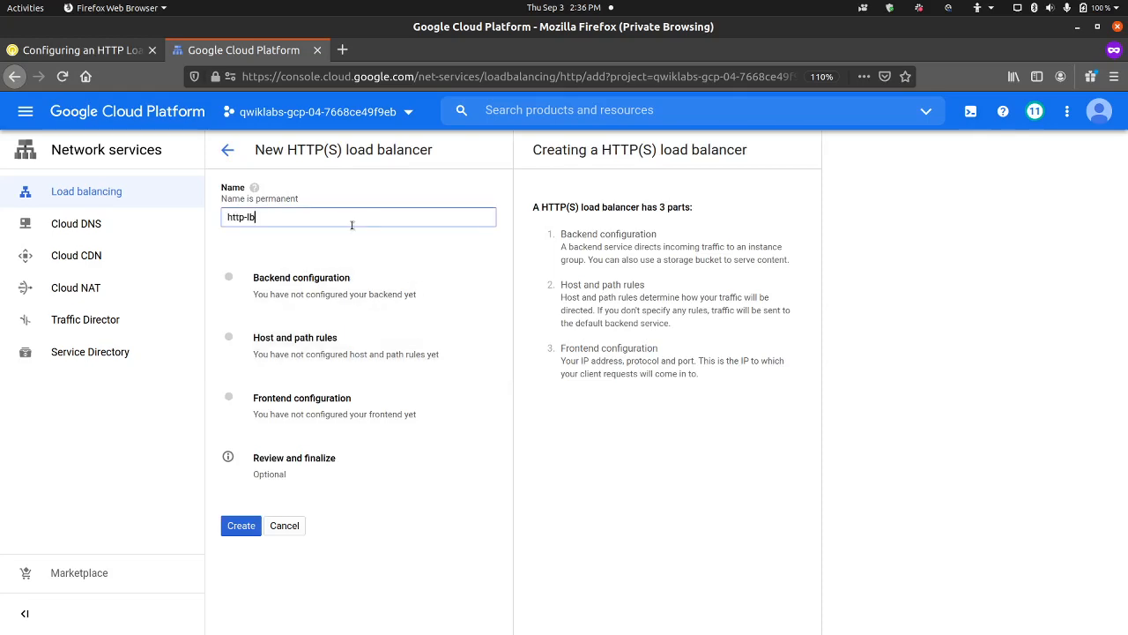
Copy the backend service name http-backend from the lab instructions and review the backend settings table.
click(105, 54)
scroll(405, 274, down, 2)
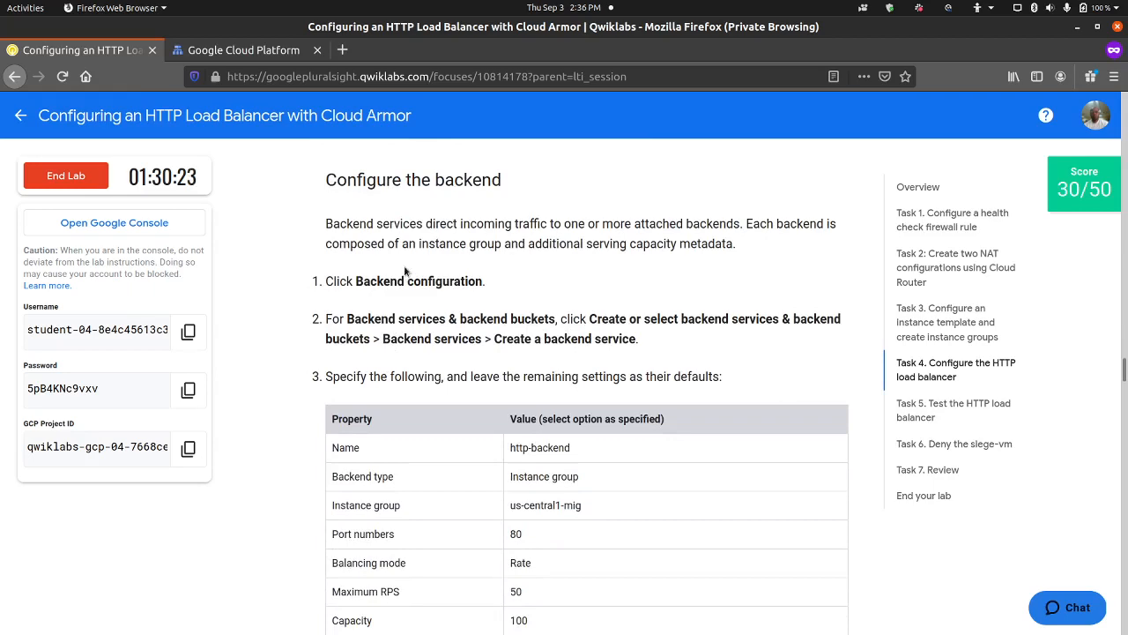
scroll(414, 273, up, 1)
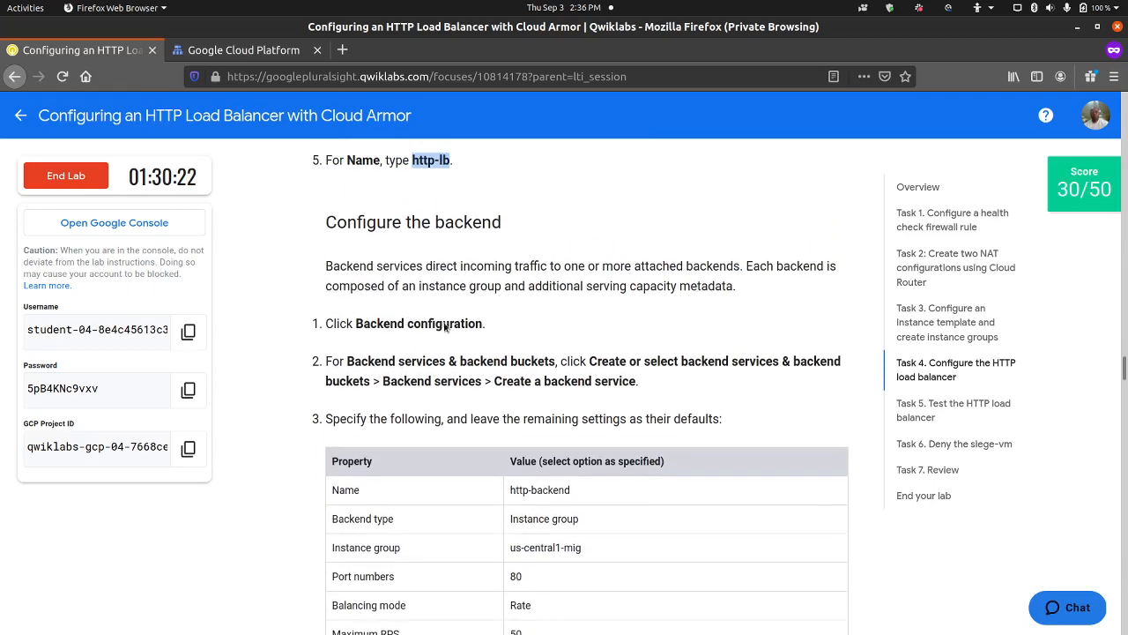
drag(571, 490, 510, 490)
right_click(561, 502)
click(576, 500)
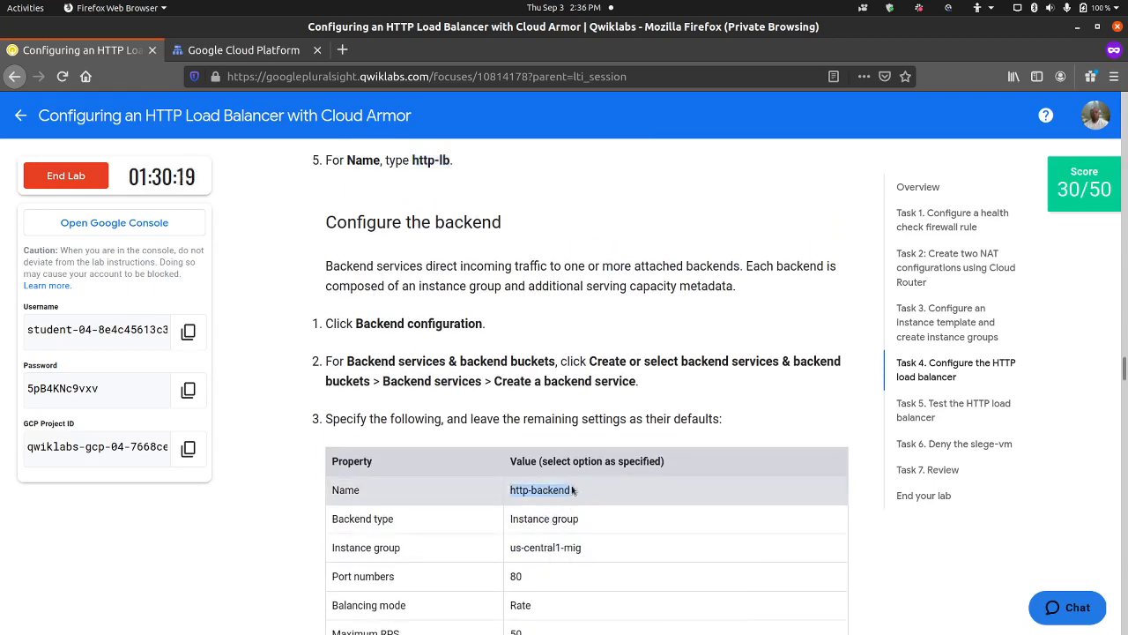
scroll(496, 396, down, 3)
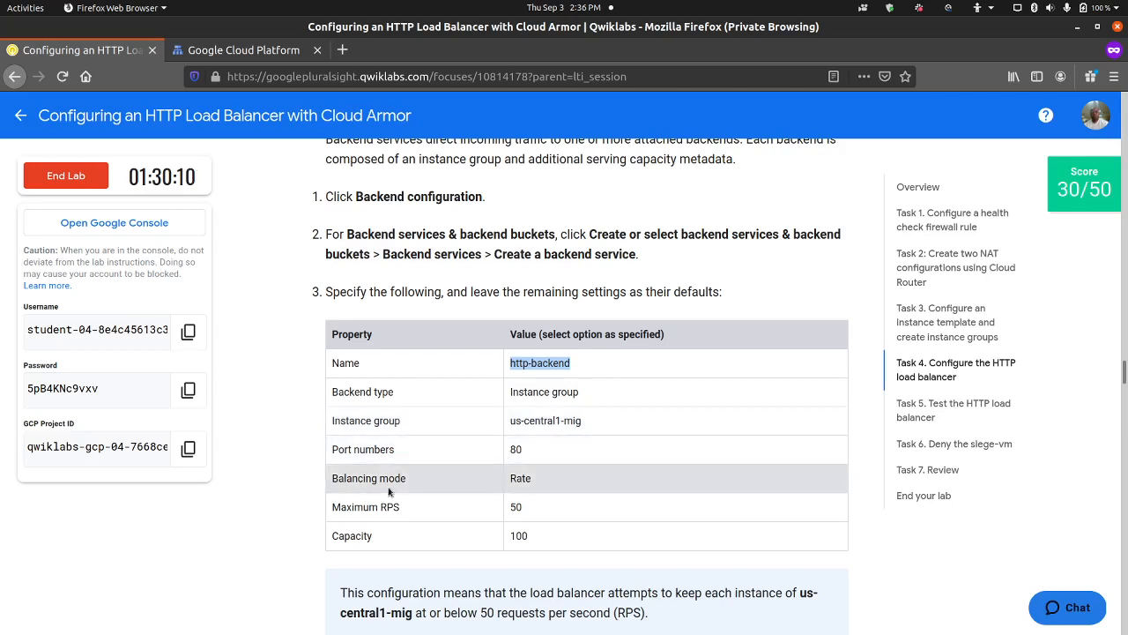
scroll(540, 483, down, 1)
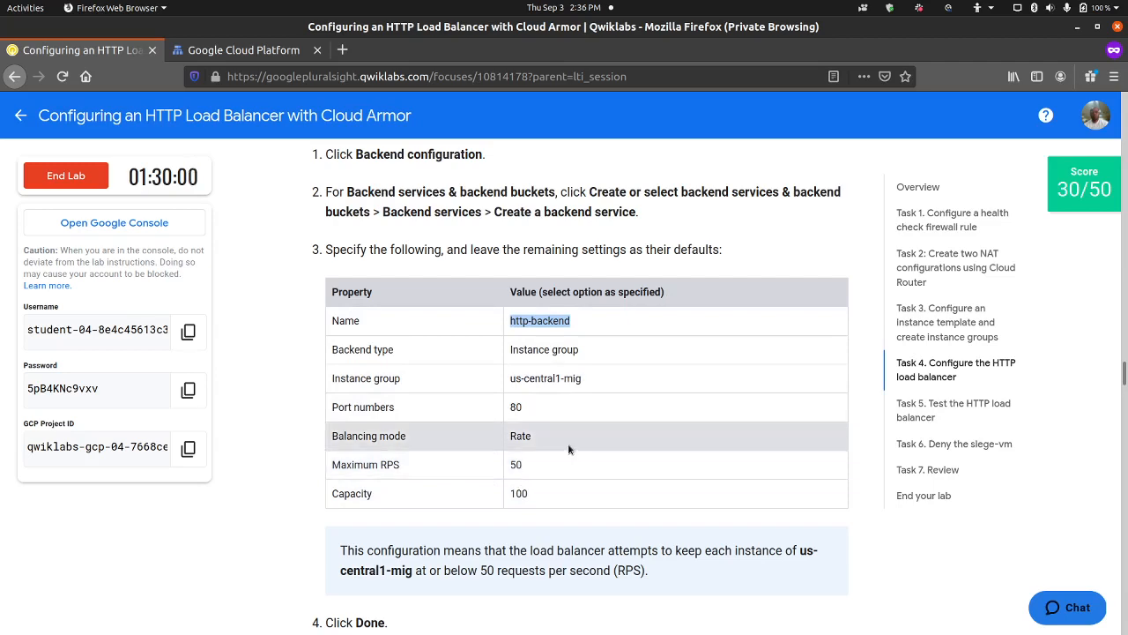
Start a new backend service in the load balancer's backend configuration and name it http-backend.
click(238, 50)
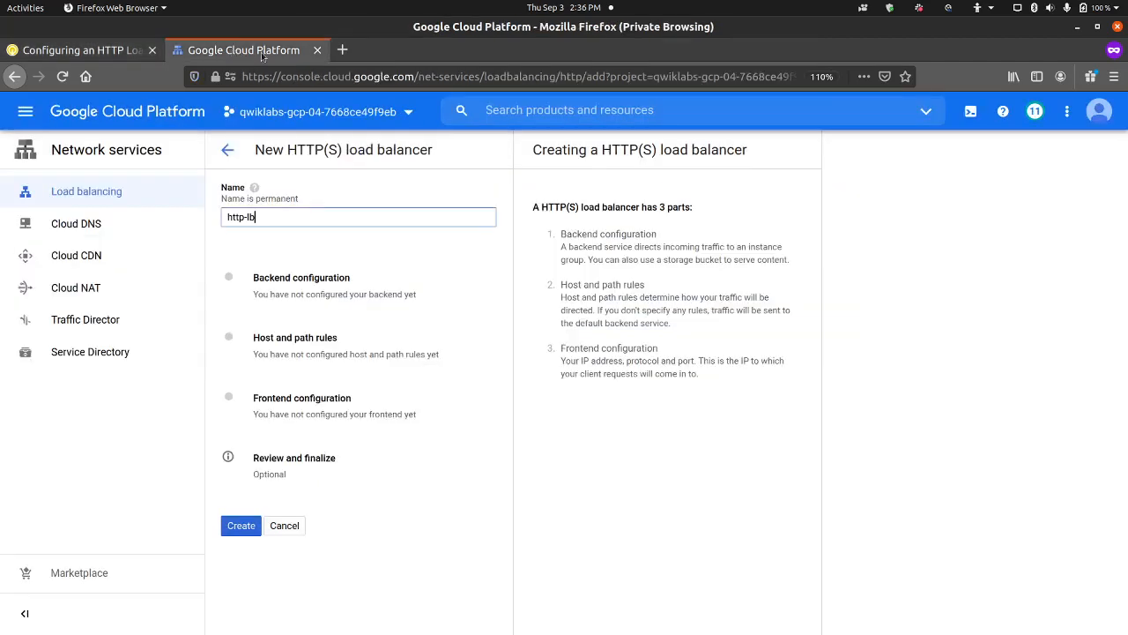
click(353, 297)
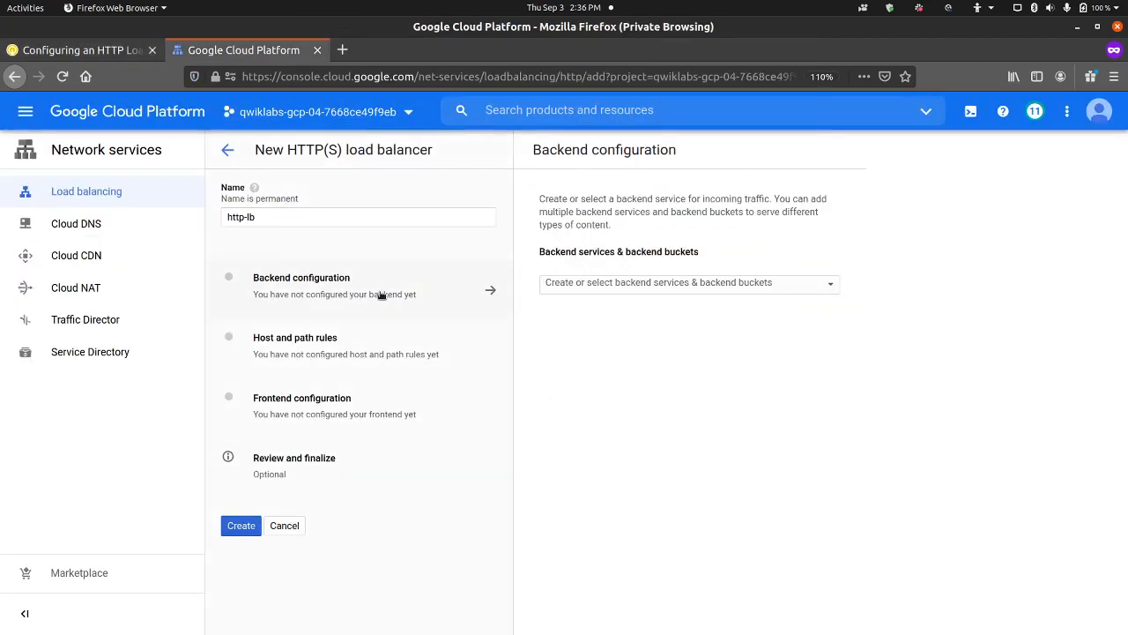
click(608, 291)
mouse_move(613, 311)
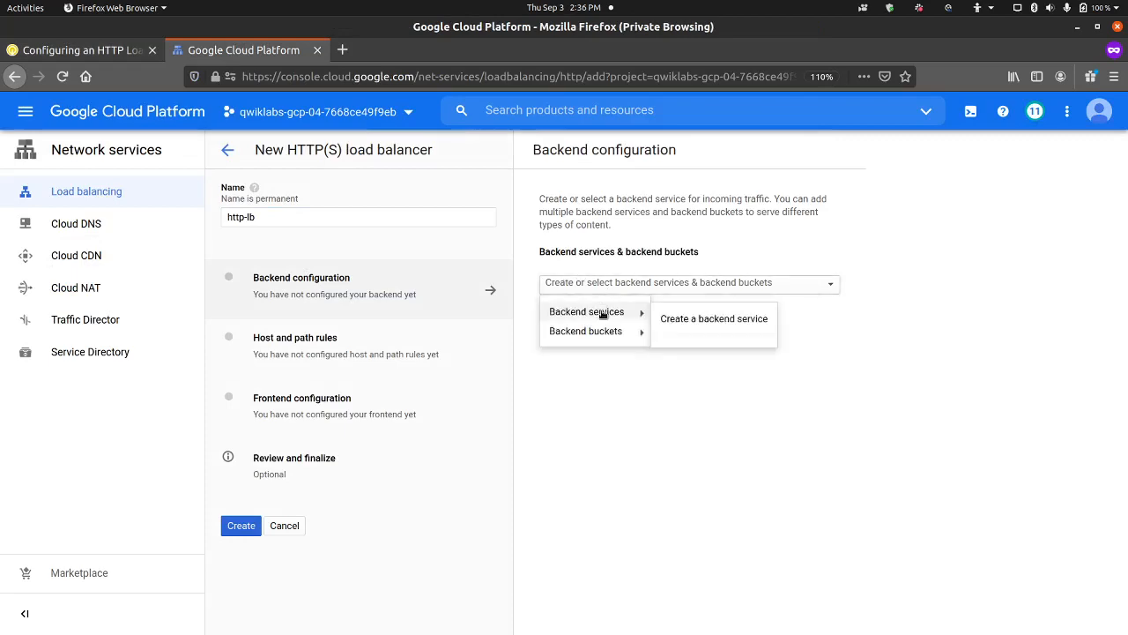
click(713, 320)
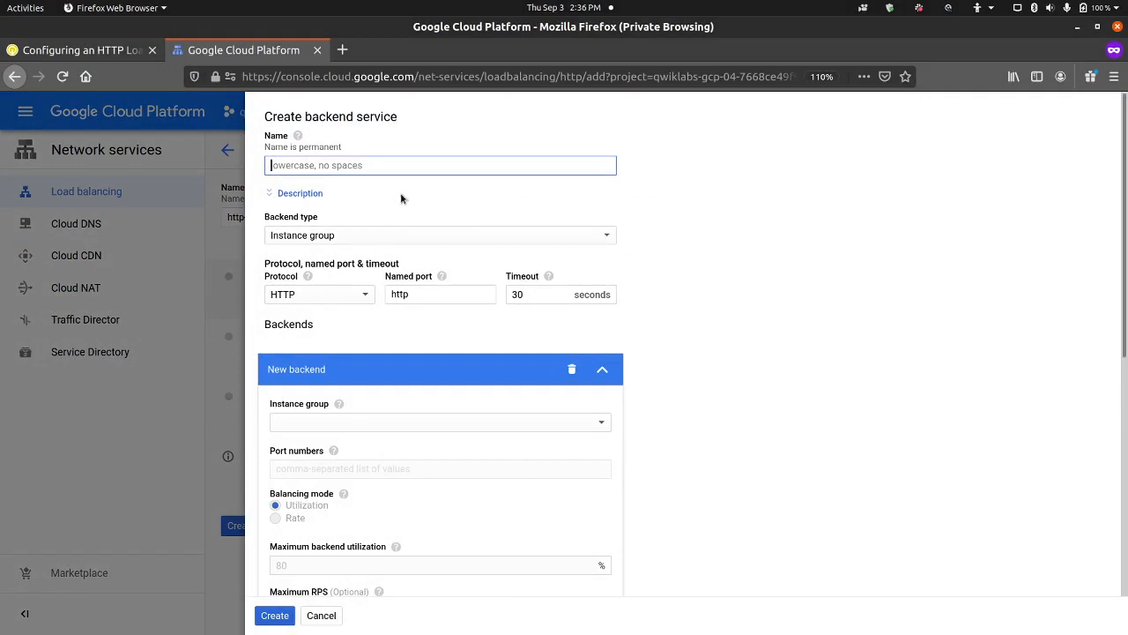
key(ctrl+v)
Check the backend type and protocol options against the lab's settings table, keeping Instance group and HTTP.
click(378, 235)
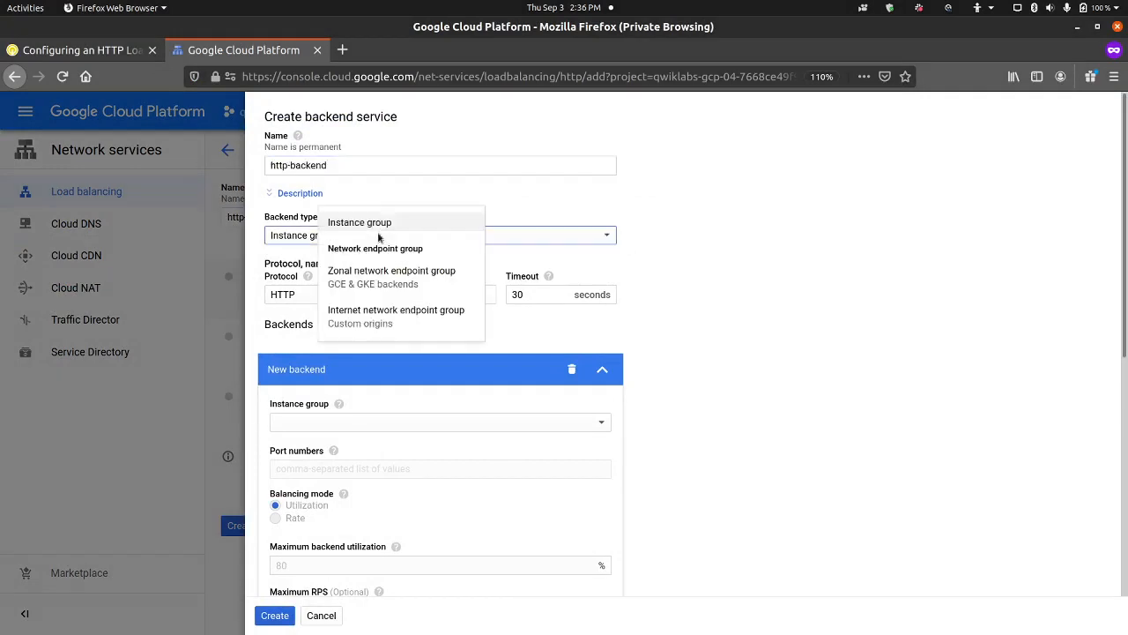
click(515, 192)
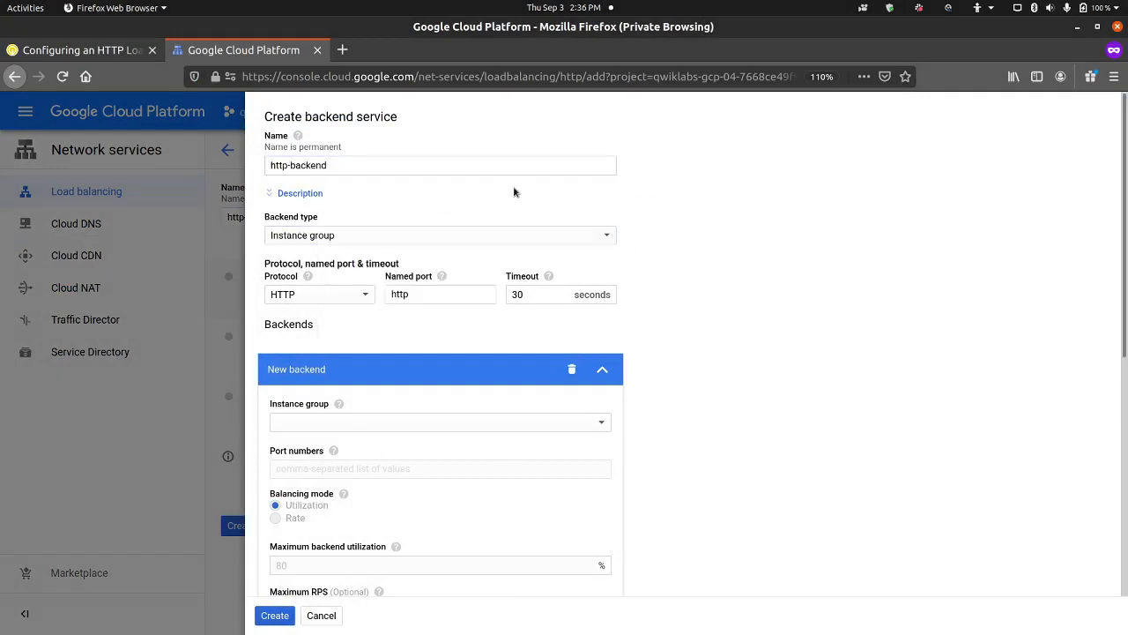
click(388, 237)
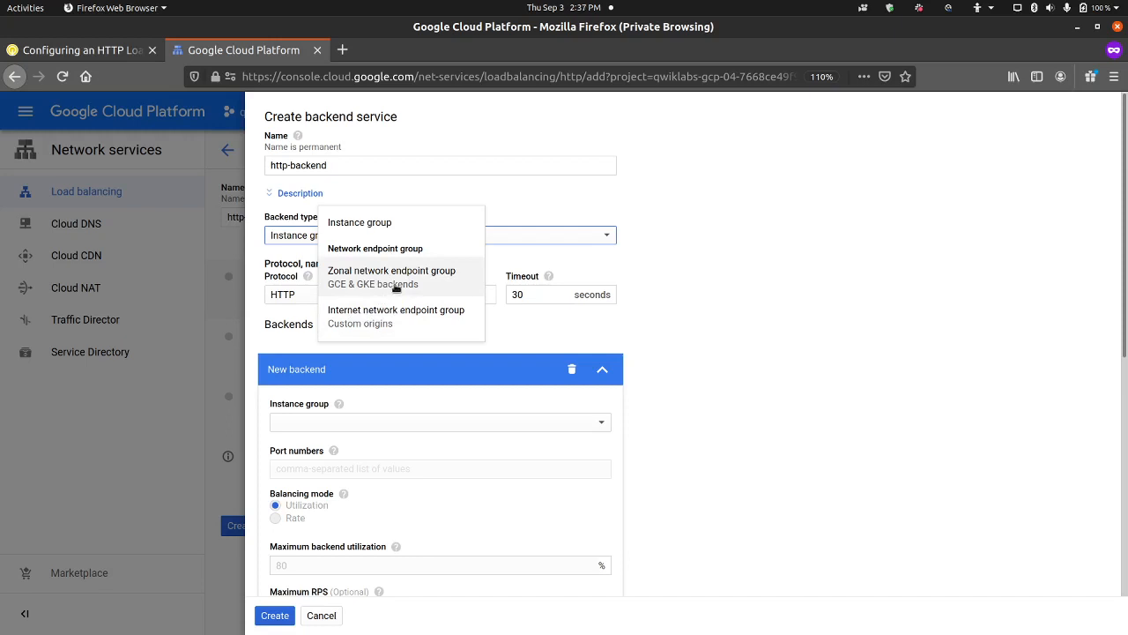
click(378, 226)
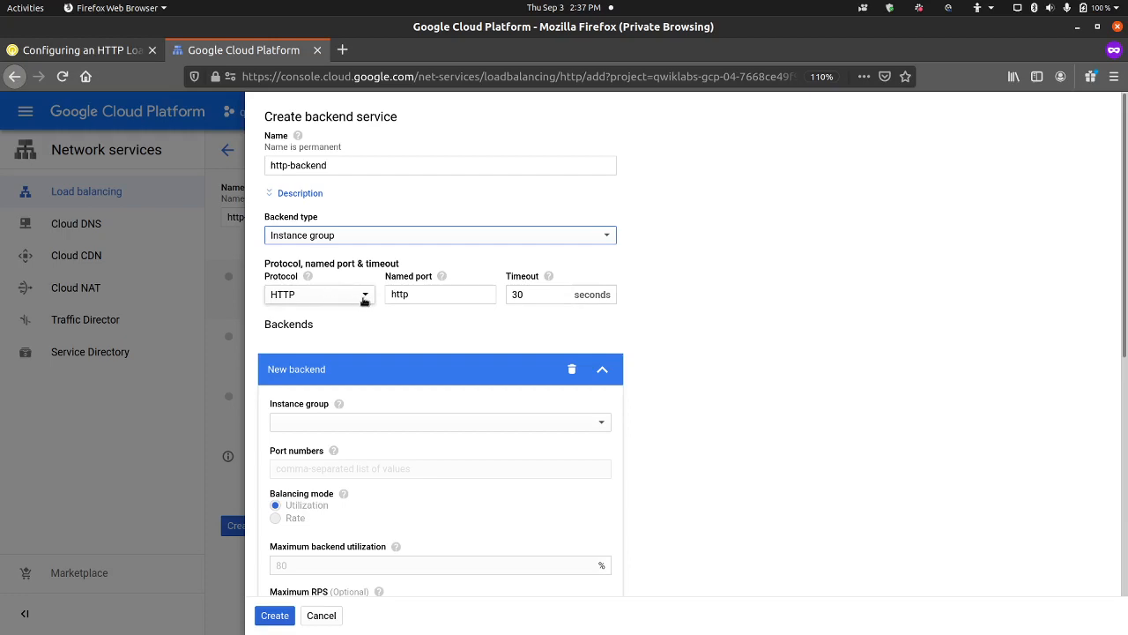
click(84, 46)
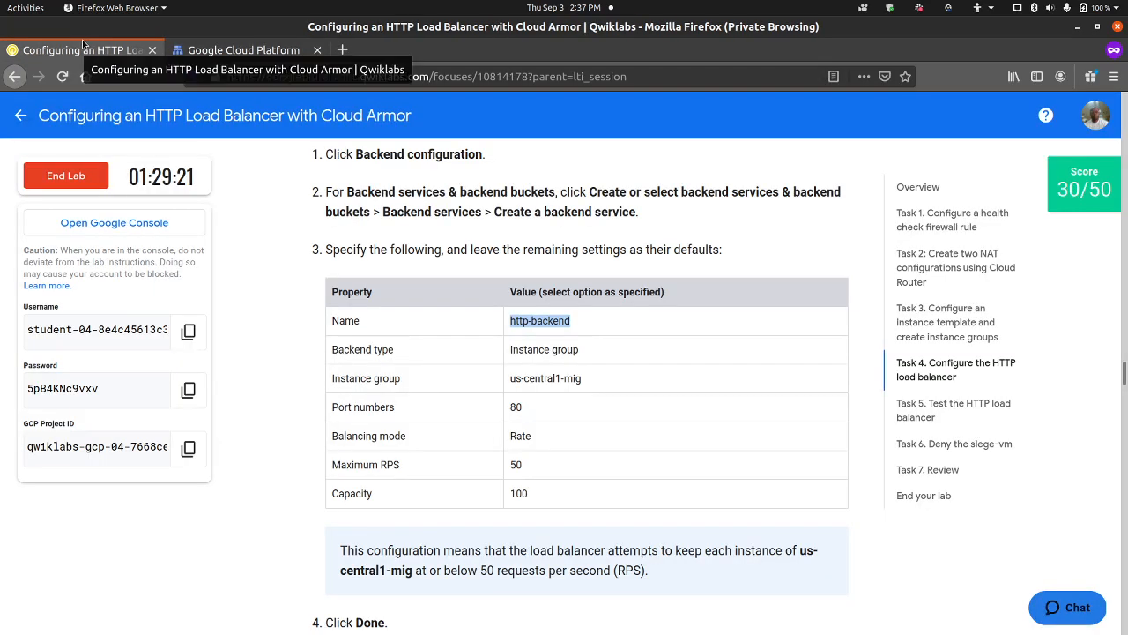
click(251, 50)
click(351, 303)
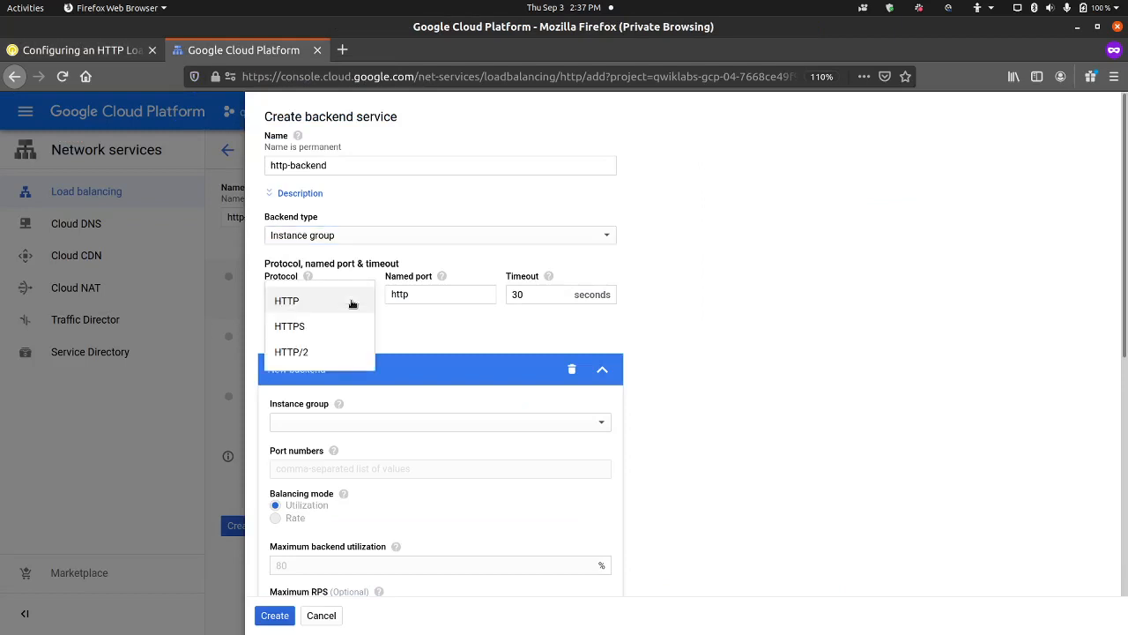
click(757, 247)
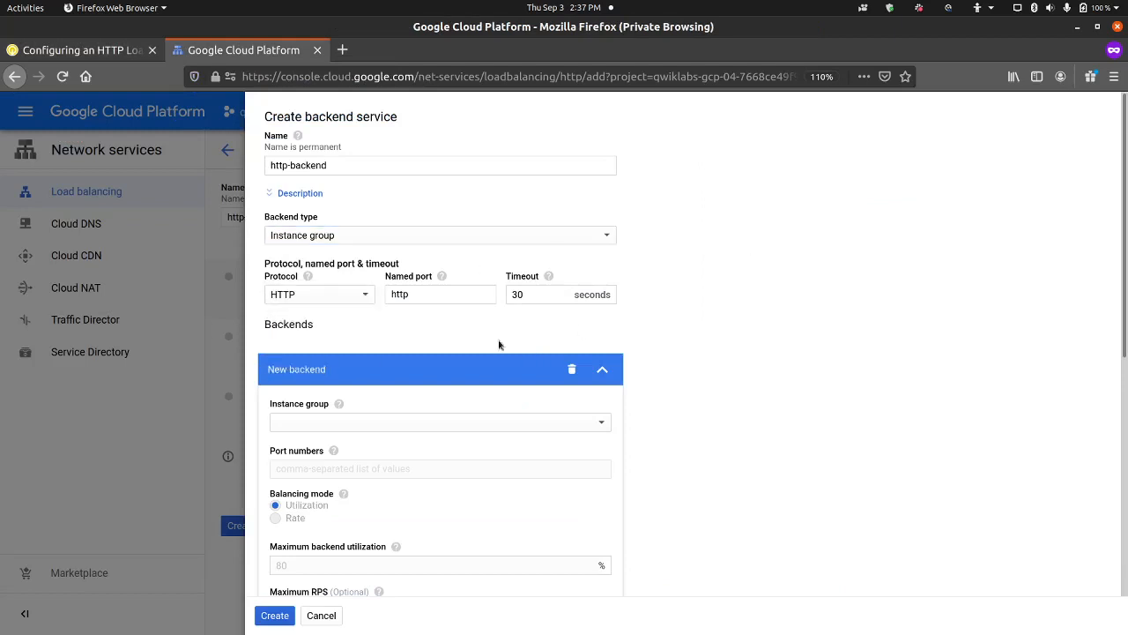
click(111, 54)
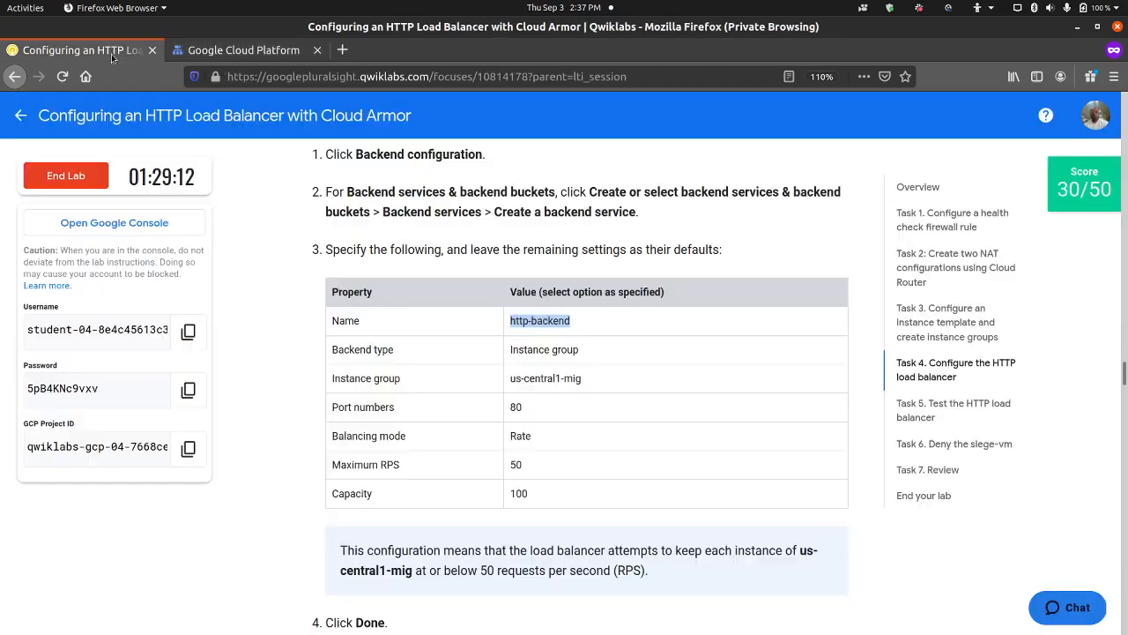
click(267, 56)
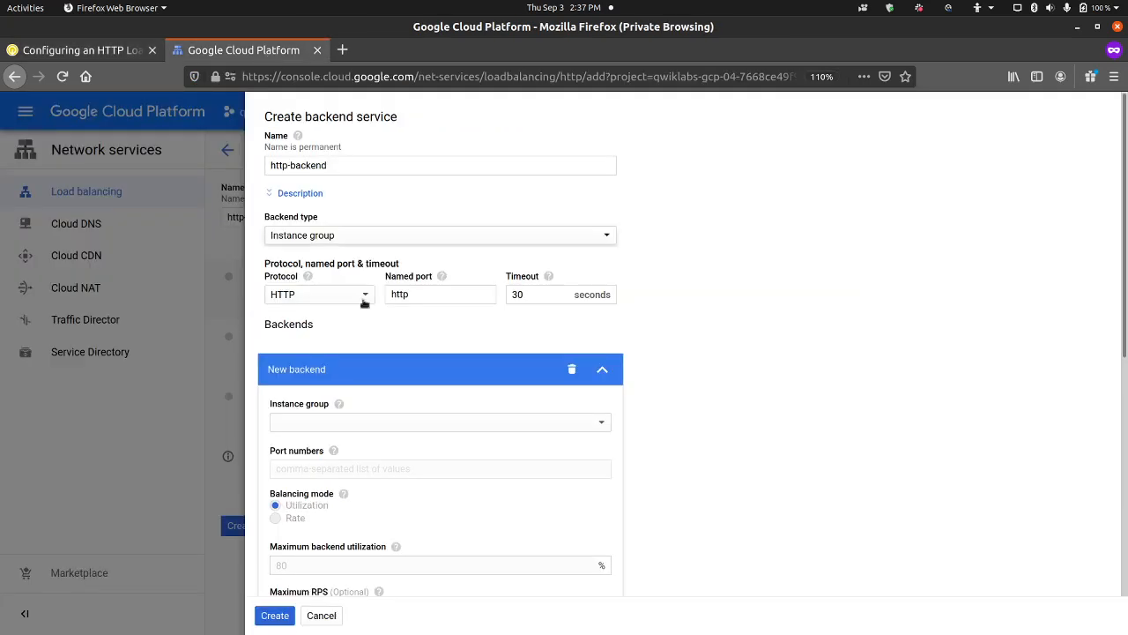
click(364, 236)
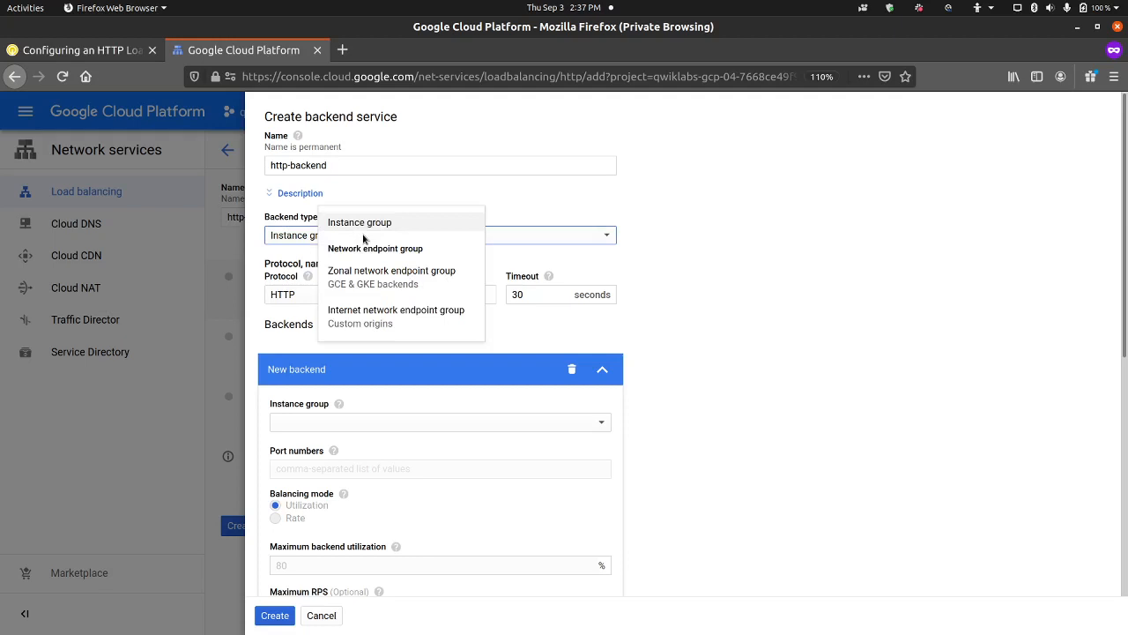
click(728, 218)
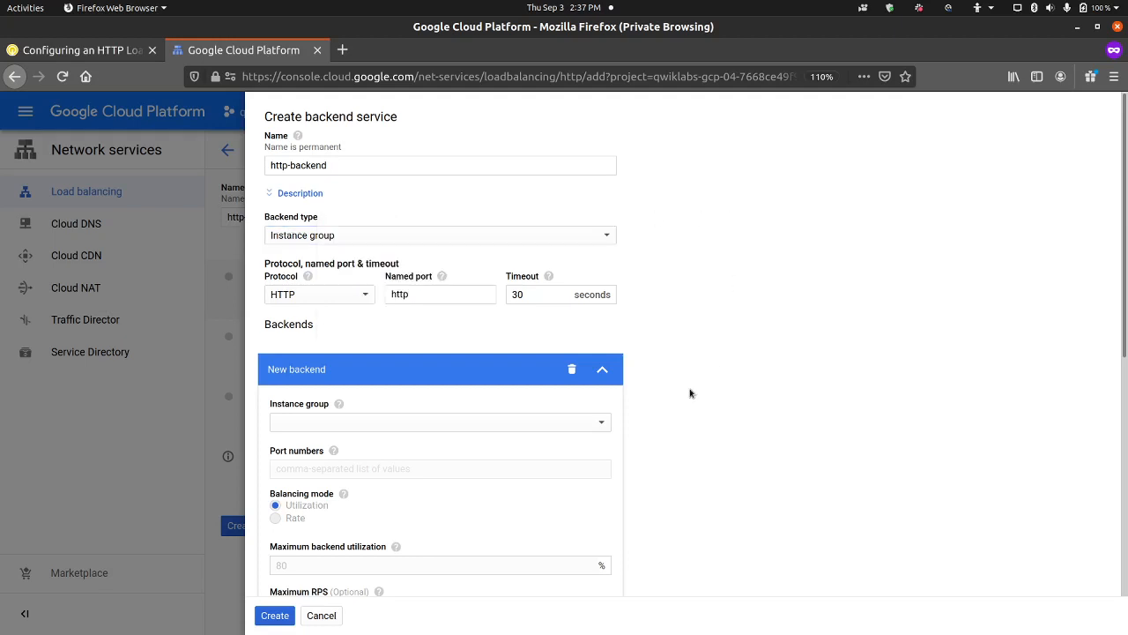
Assign the us-central1-mig instance group to the new backend and set its port number to 80.
scroll(753, 401, down, 3)
scroll(649, 370, up, 1)
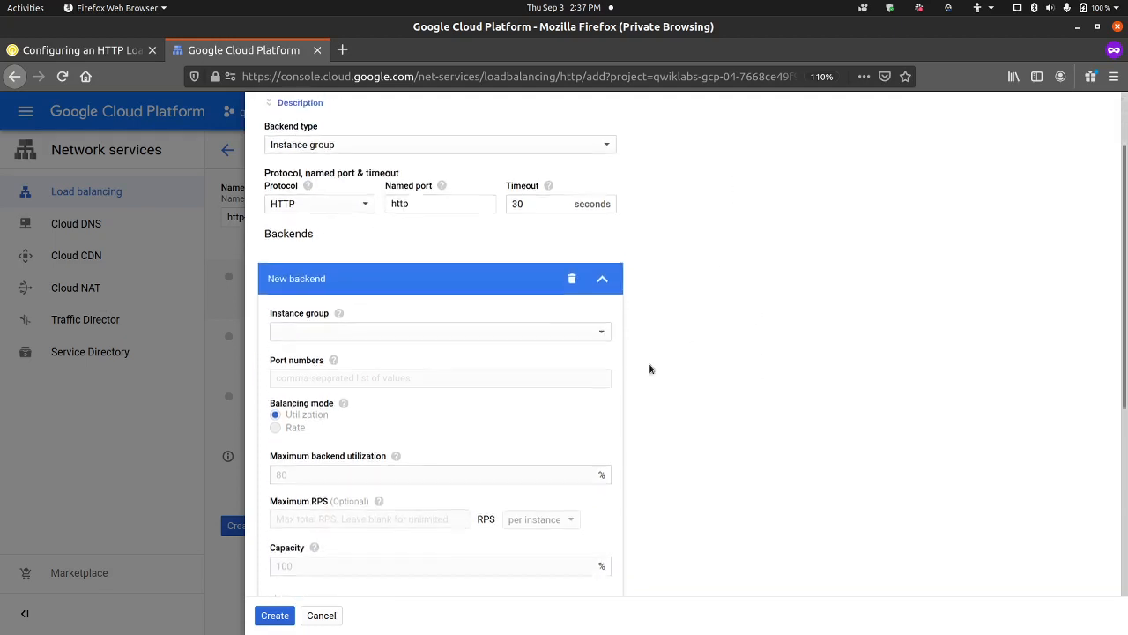
click(518, 360)
click(432, 373)
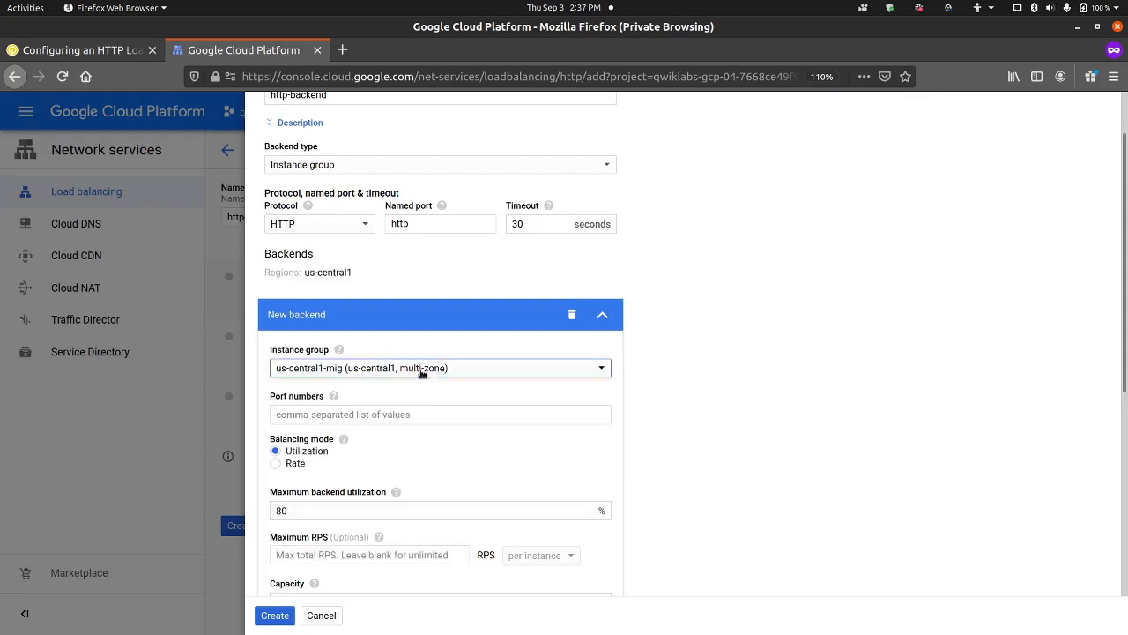
click(422, 412)
text(80)
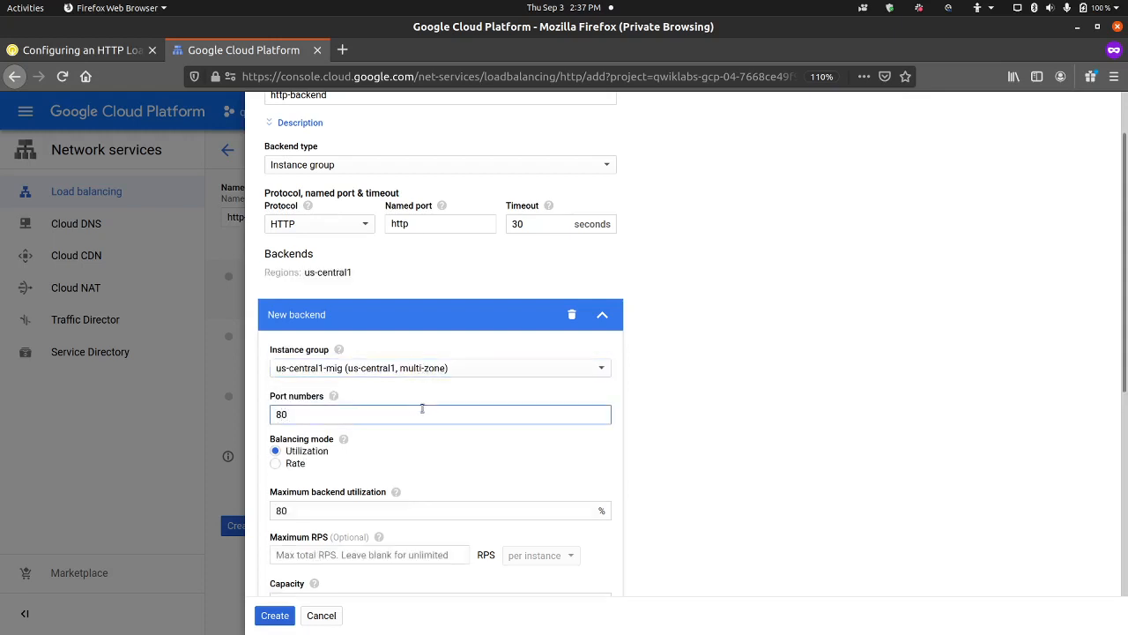
Set the new backend's balancing mode to Rate with a maximum of 50 RPS, following the lab's table.
scroll(364, 468, down, 3)
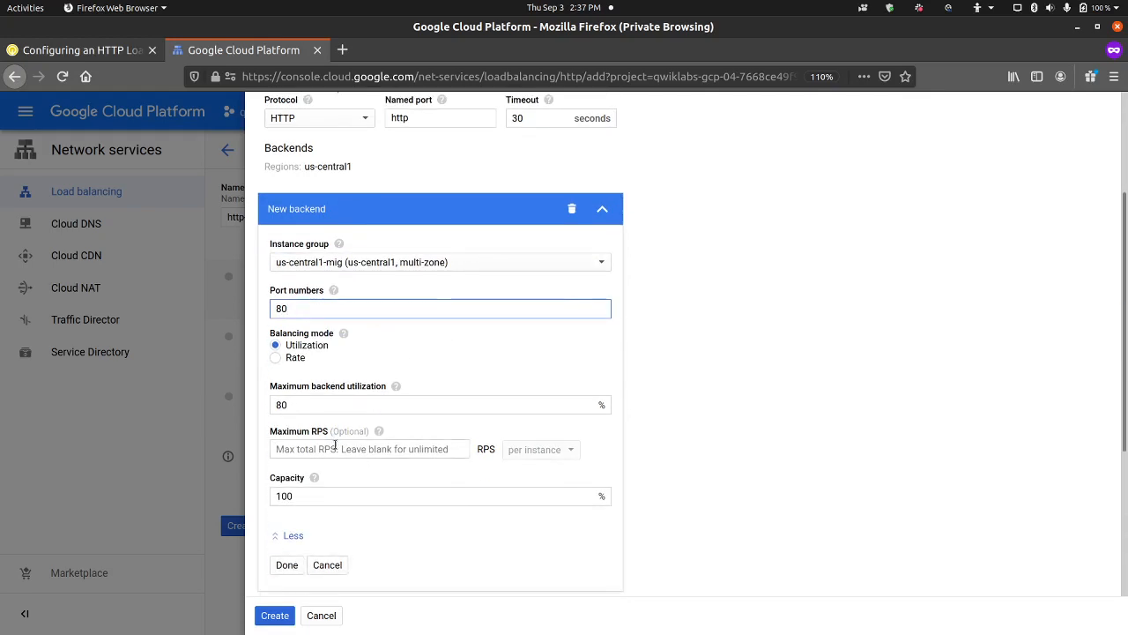
scroll(335, 445, down, 2)
click(336, 379)
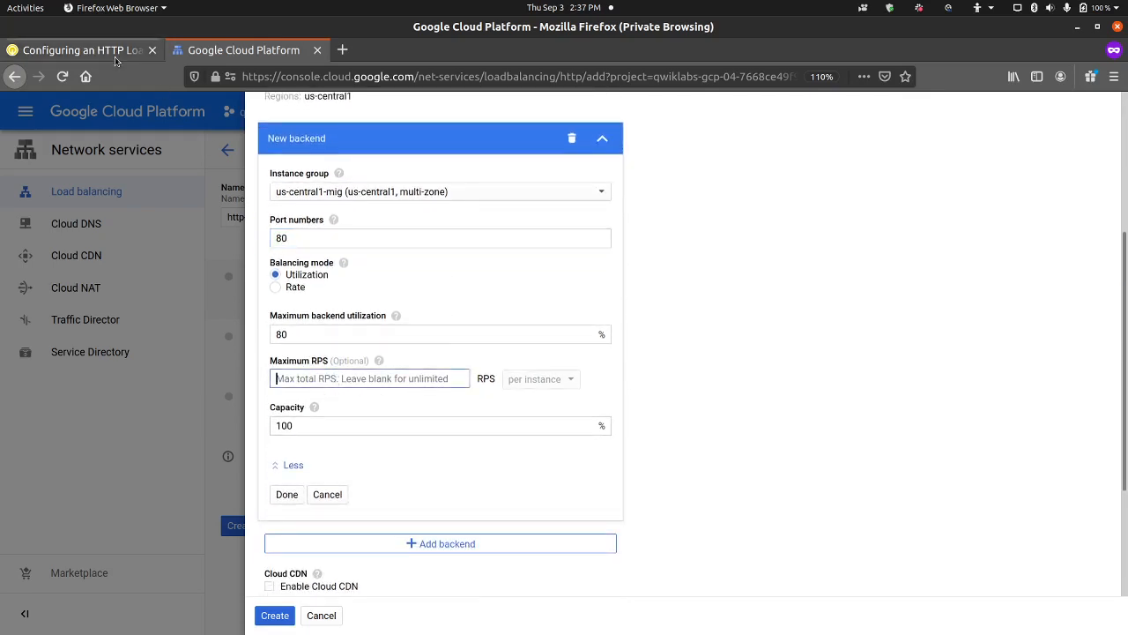
click(106, 51)
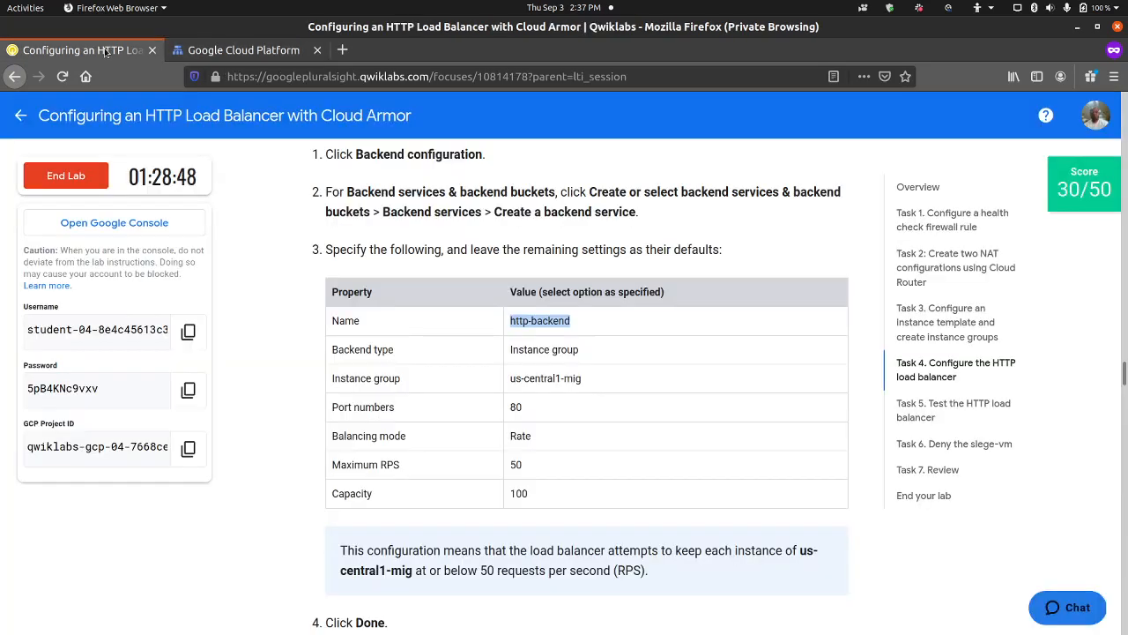
click(207, 59)
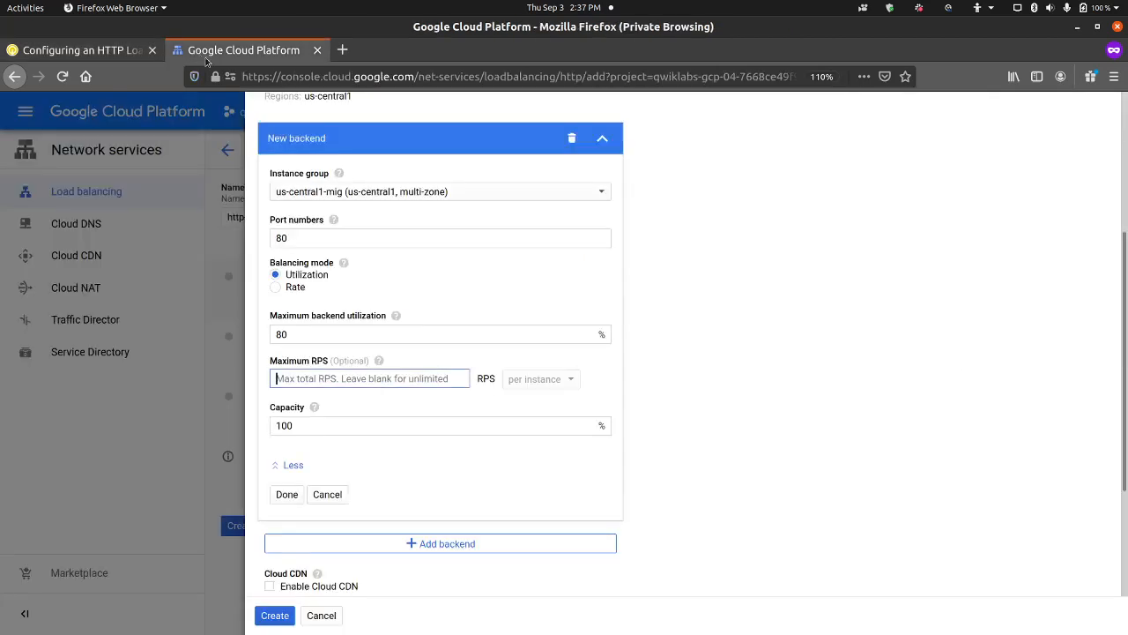
click(287, 288)
click(314, 326)
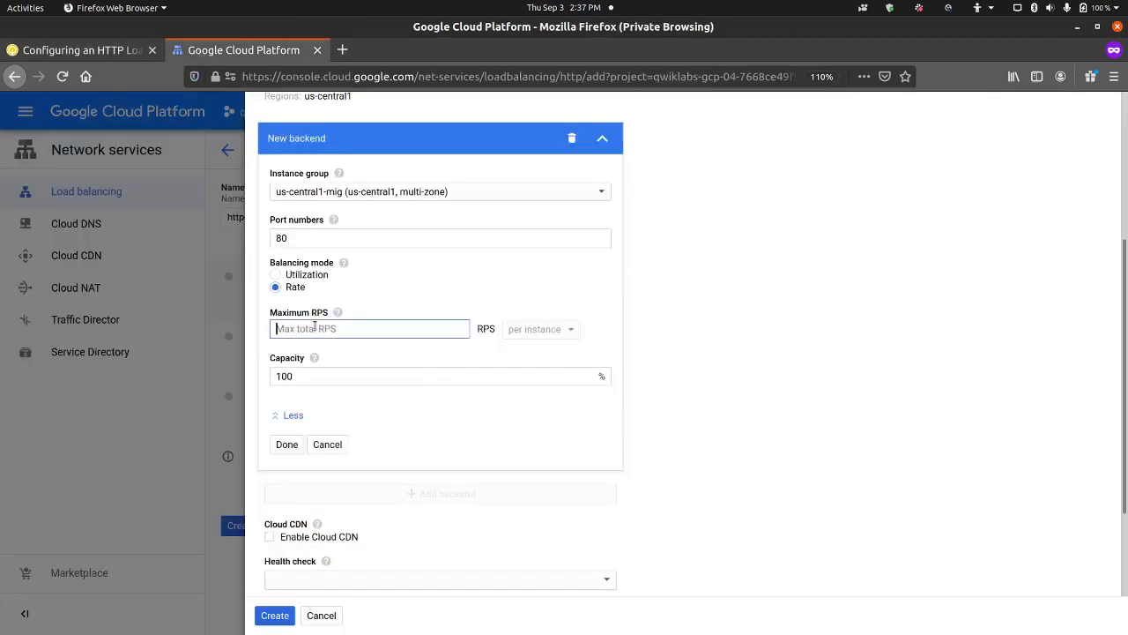
text(50)
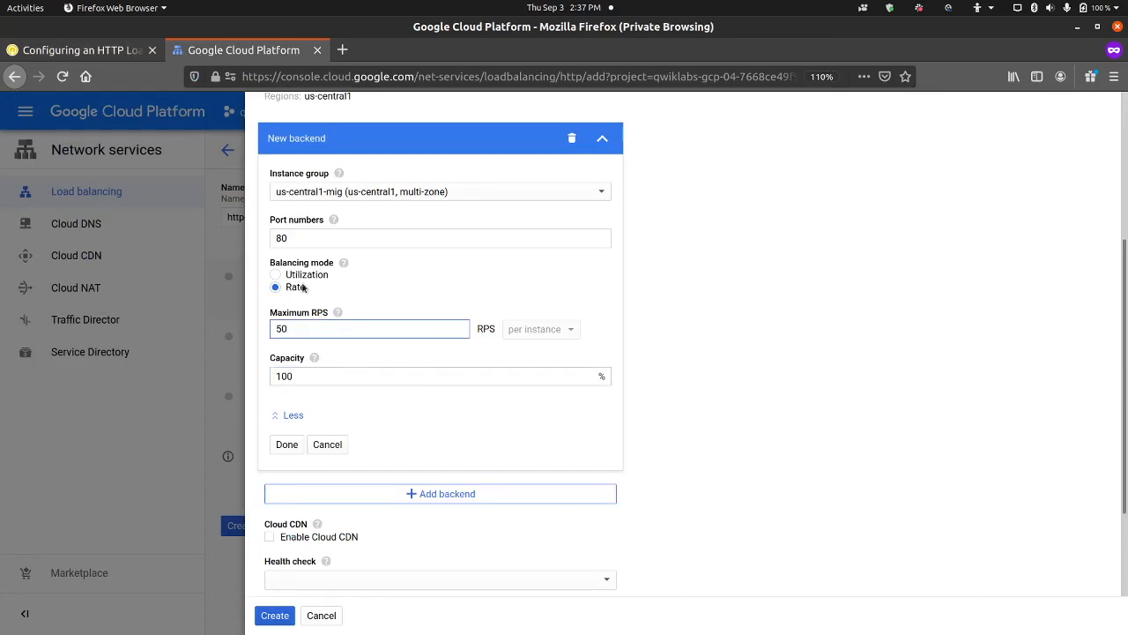
Check the us-central1-mig backend against the lab's table, finish adding it, and return to the lab instructions.
click(120, 51)
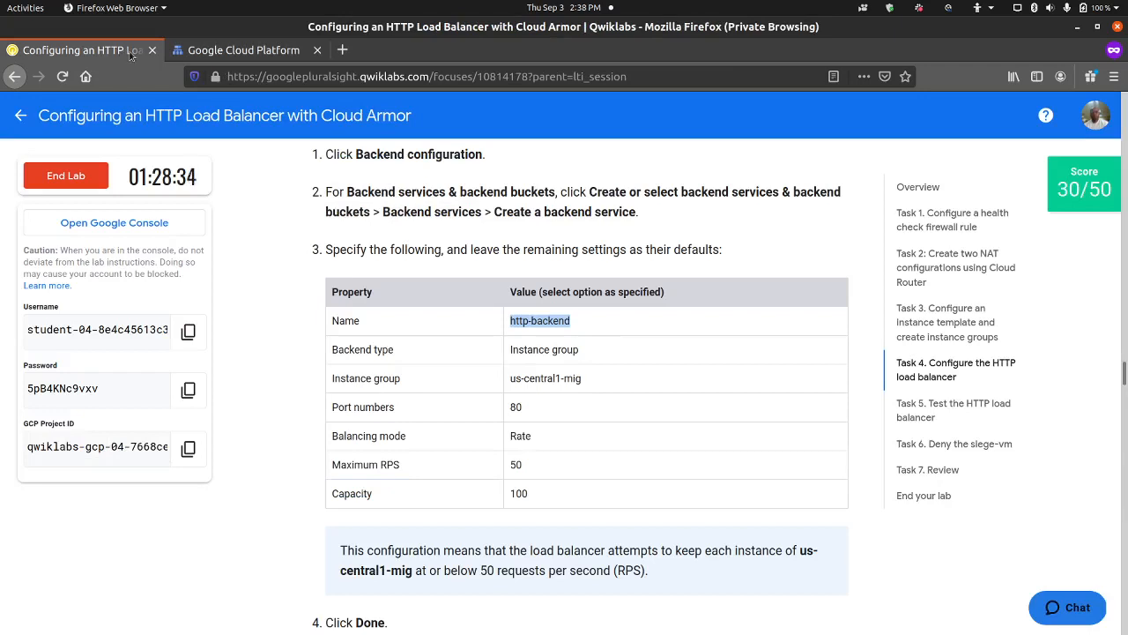
click(204, 53)
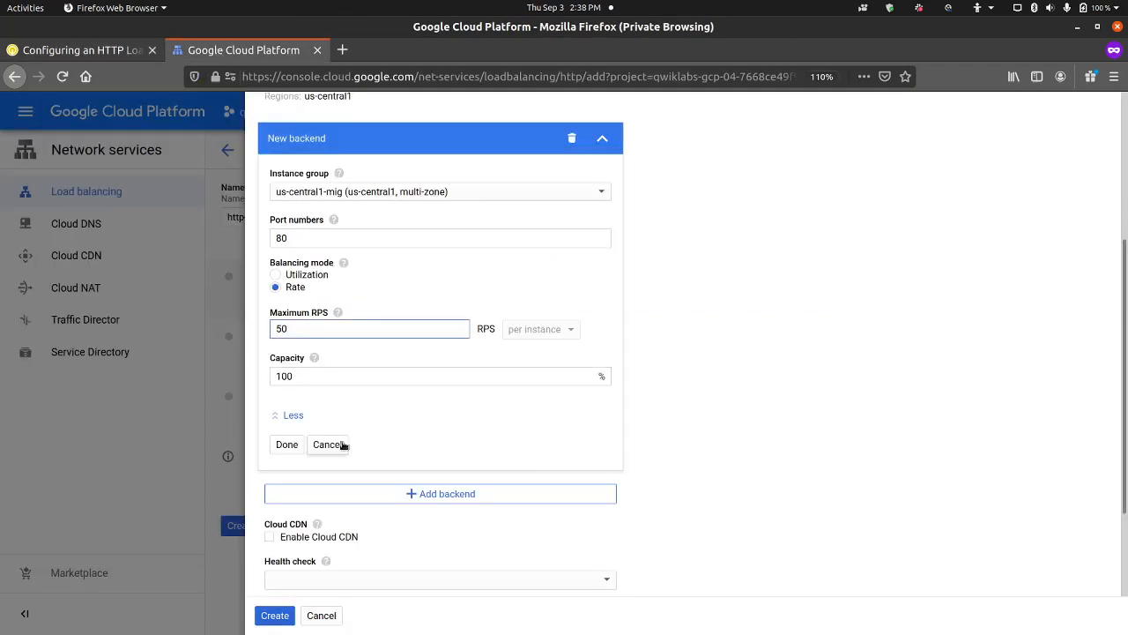
click(287, 444)
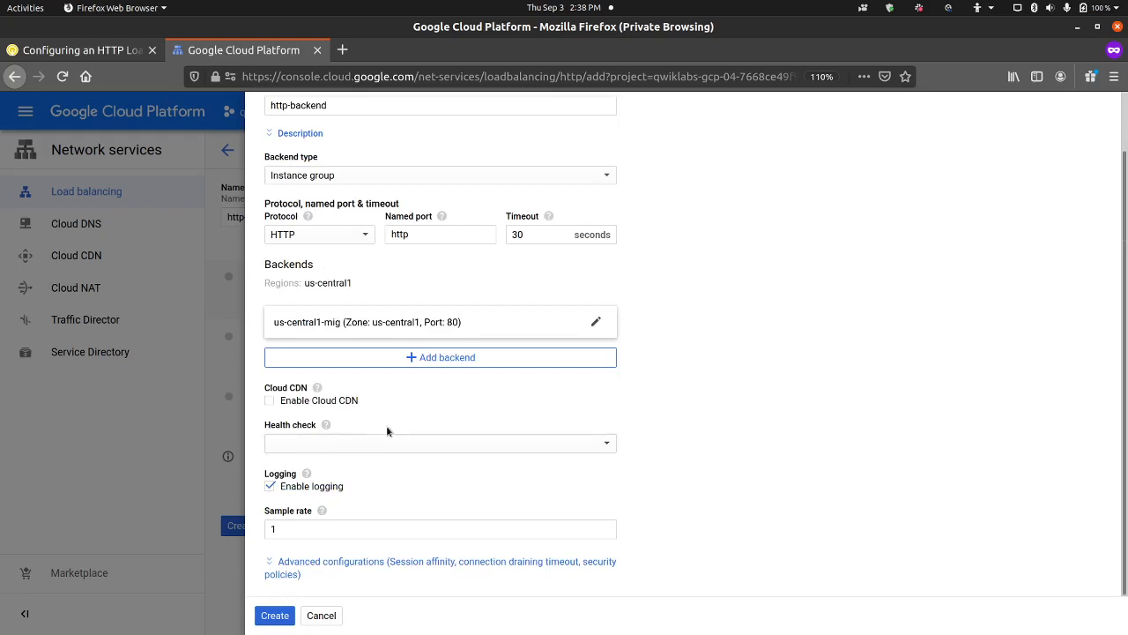
click(109, 43)
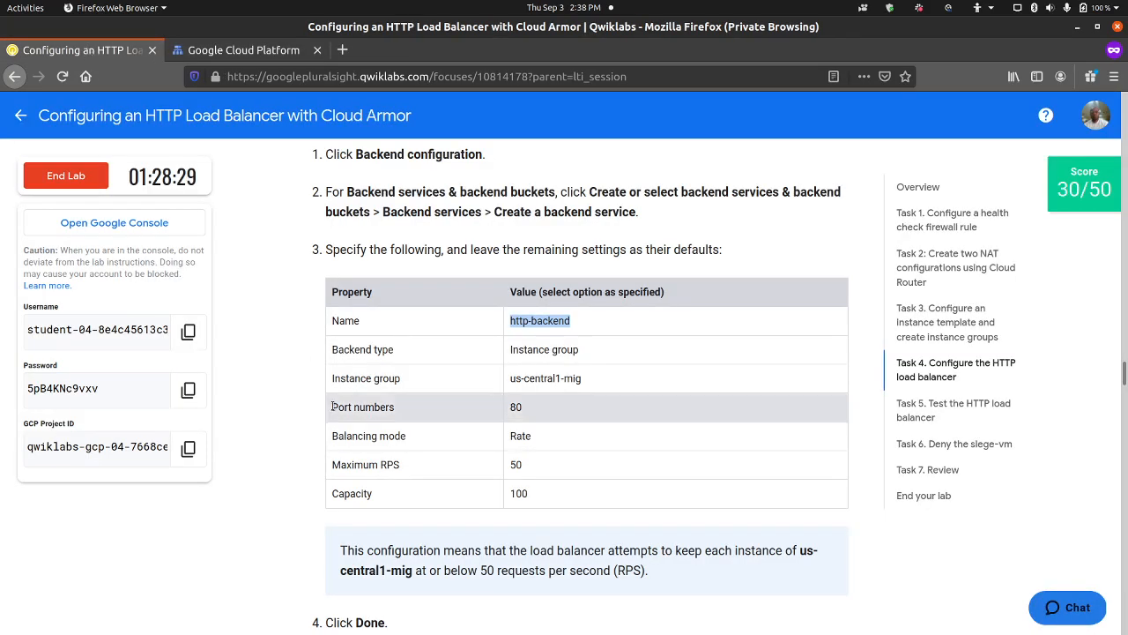
Add a second backend to http-backend using the europe-west1-mig instance group and set its port number to 80.
scroll(311, 386, down, 3)
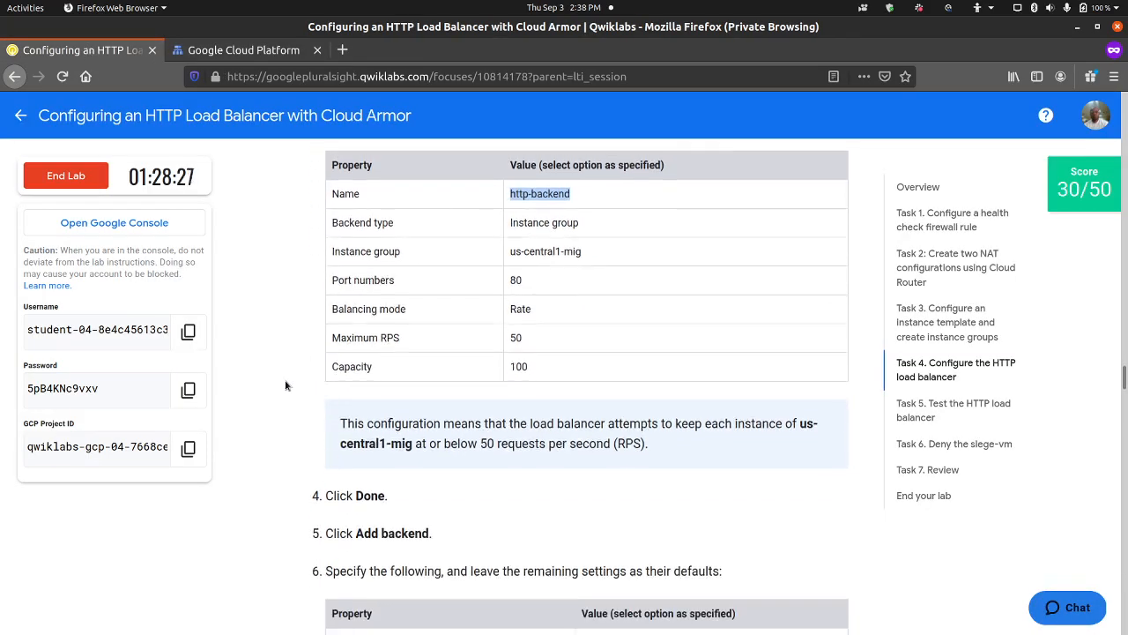
scroll(284, 385, up, 5)
scroll(283, 388, down, 8)
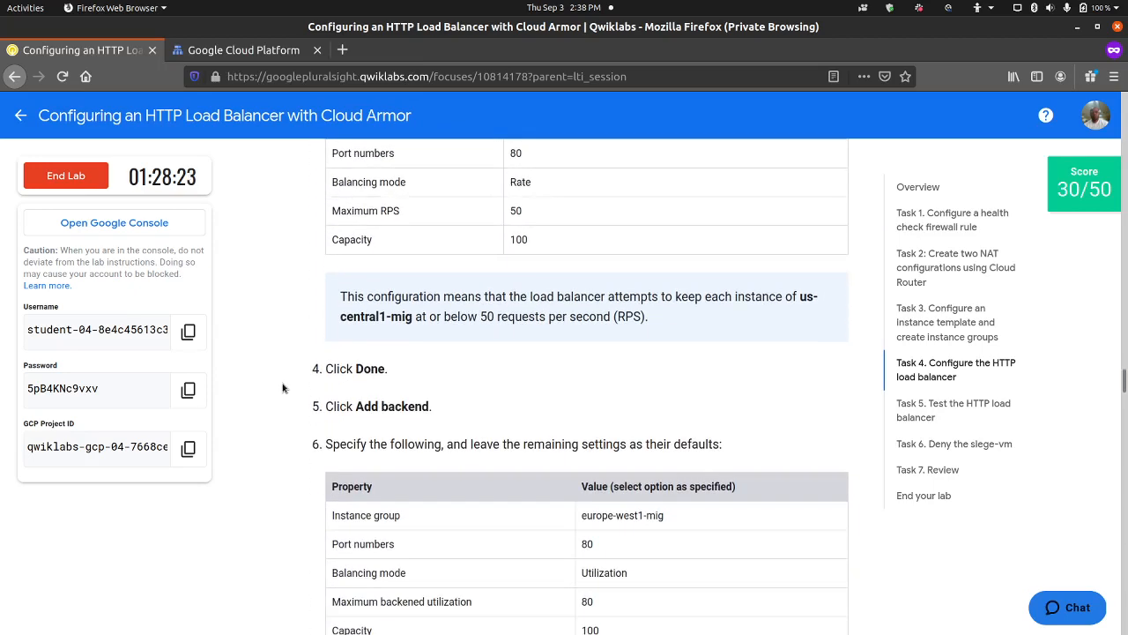
scroll(368, 390, down, 4)
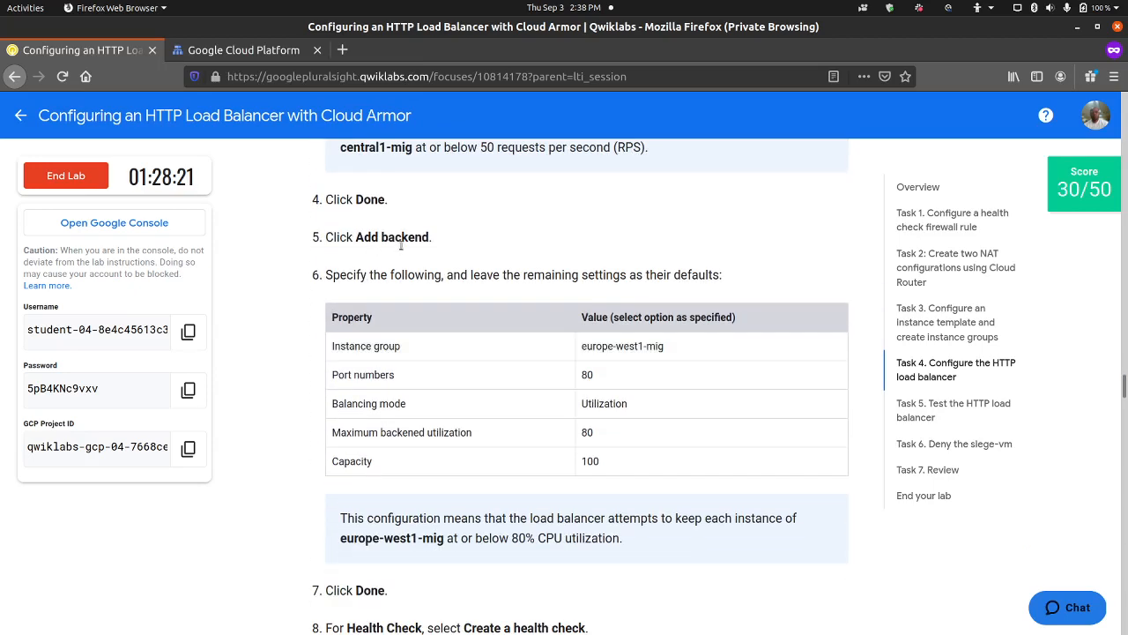
click(268, 53)
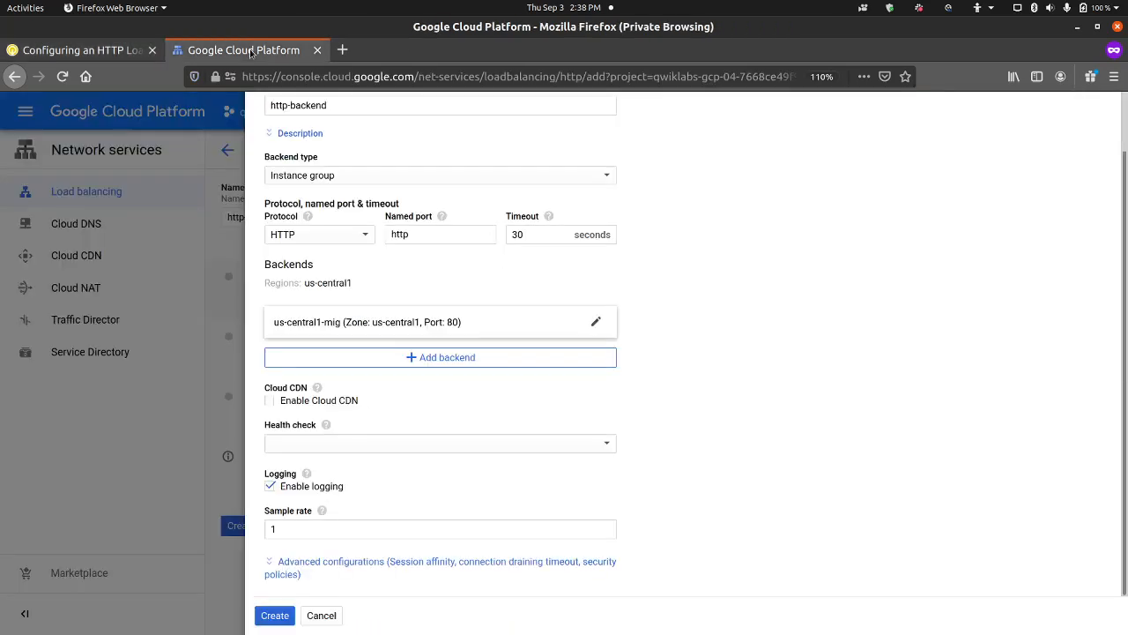
click(454, 365)
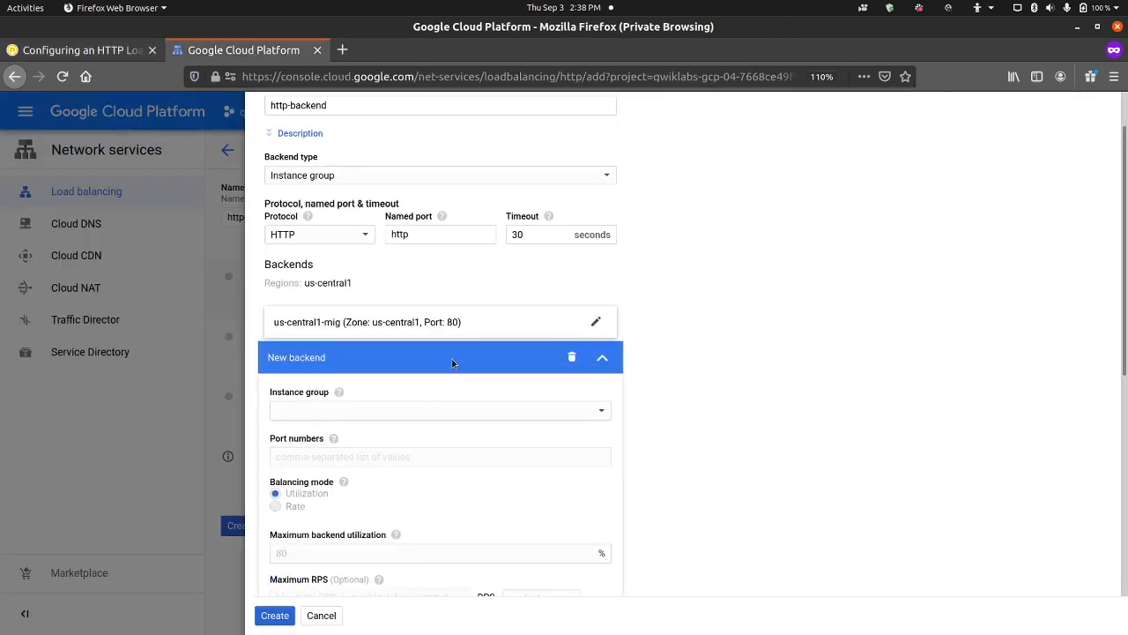
click(366, 411)
click(368, 414)
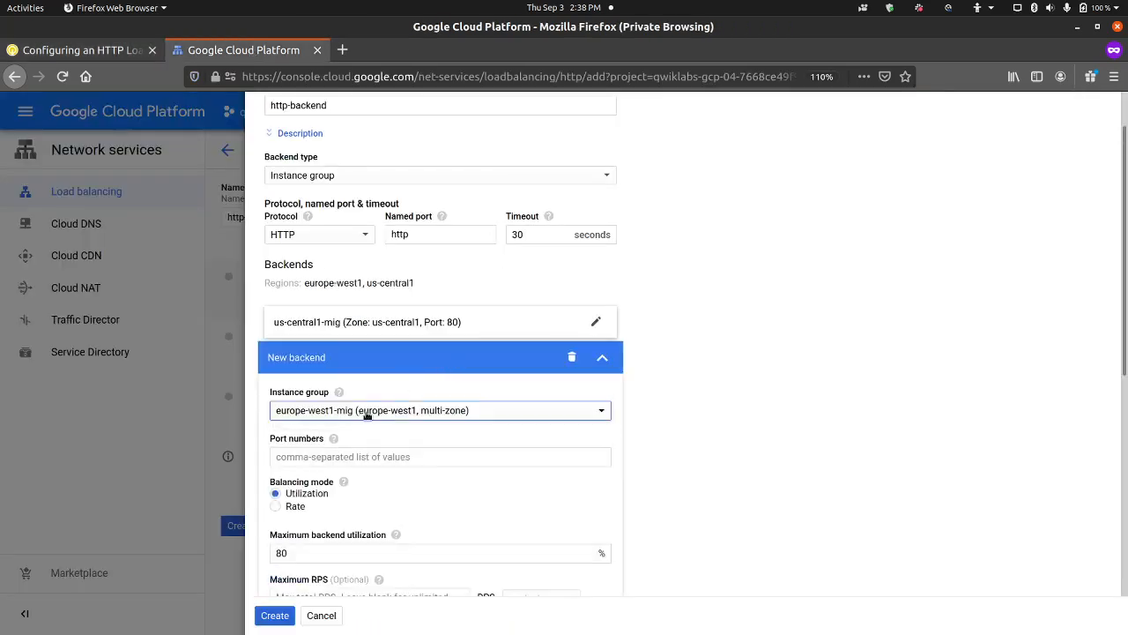
click(374, 456)
text(80)
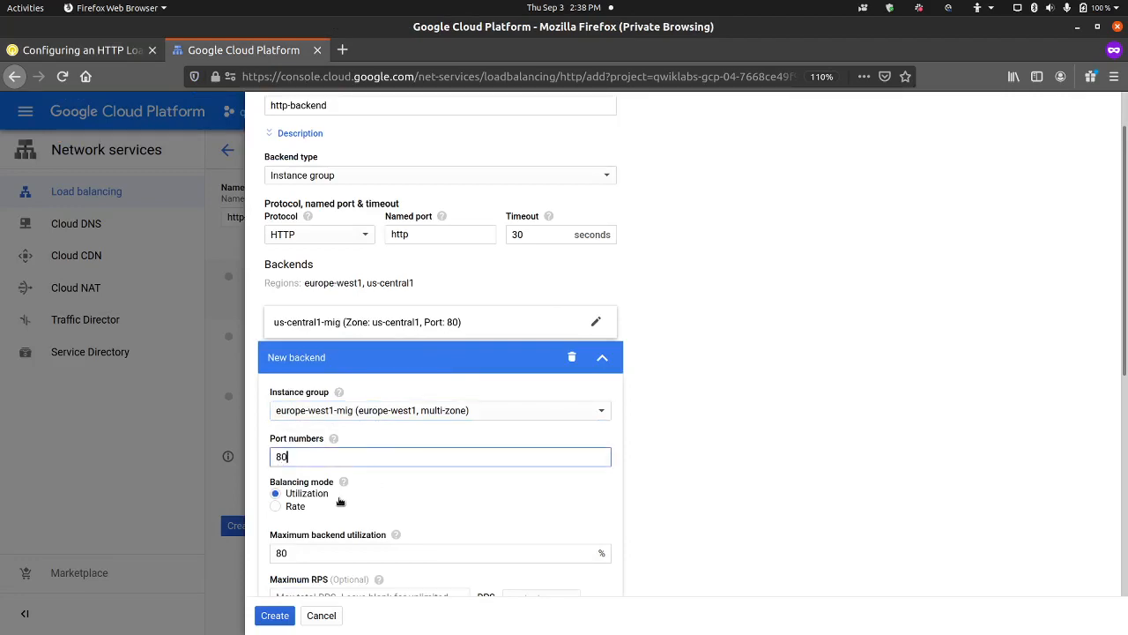
Check the europe-west1-mig backend against the lab's table, keep Utilization at 80% and capacity at 100%, and finish adding it.
click(112, 53)
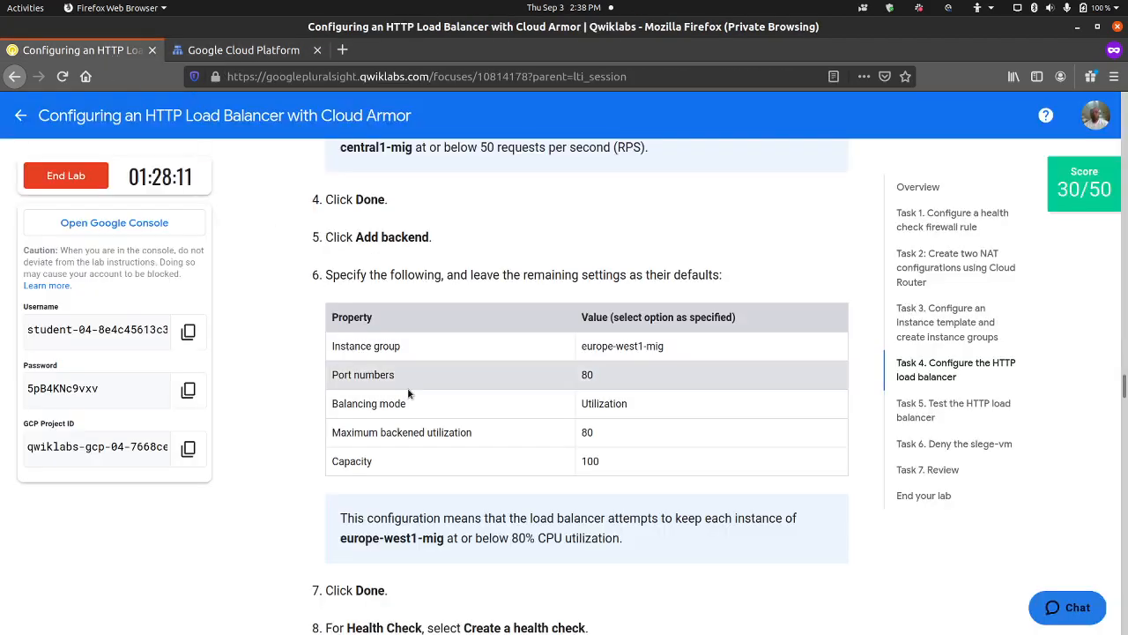
scroll(357, 317, down, 2)
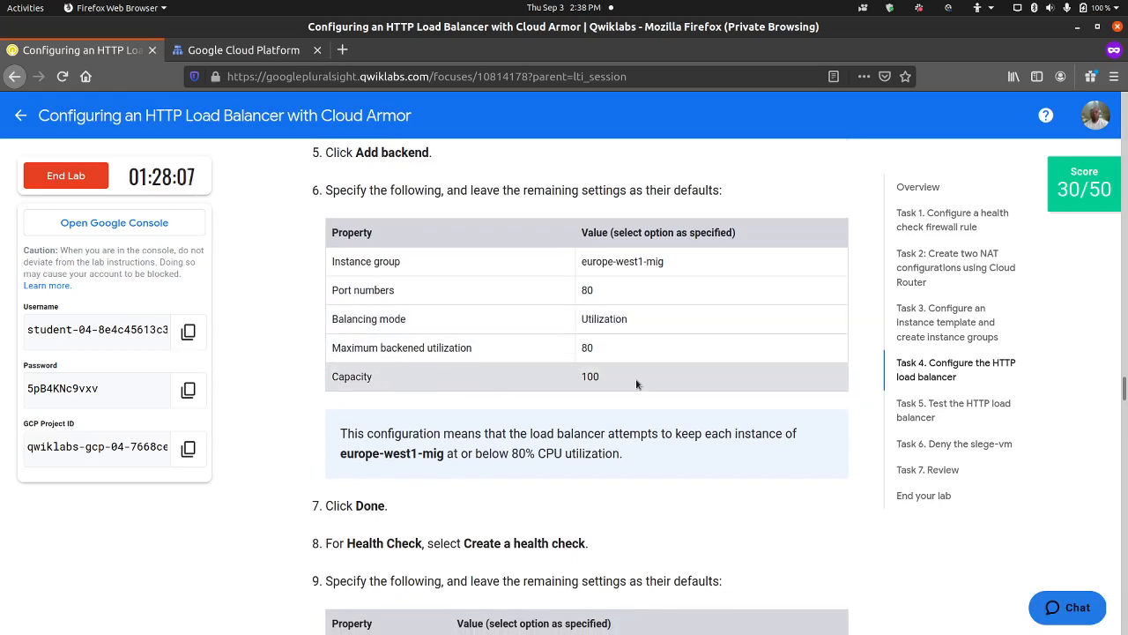
click(243, 51)
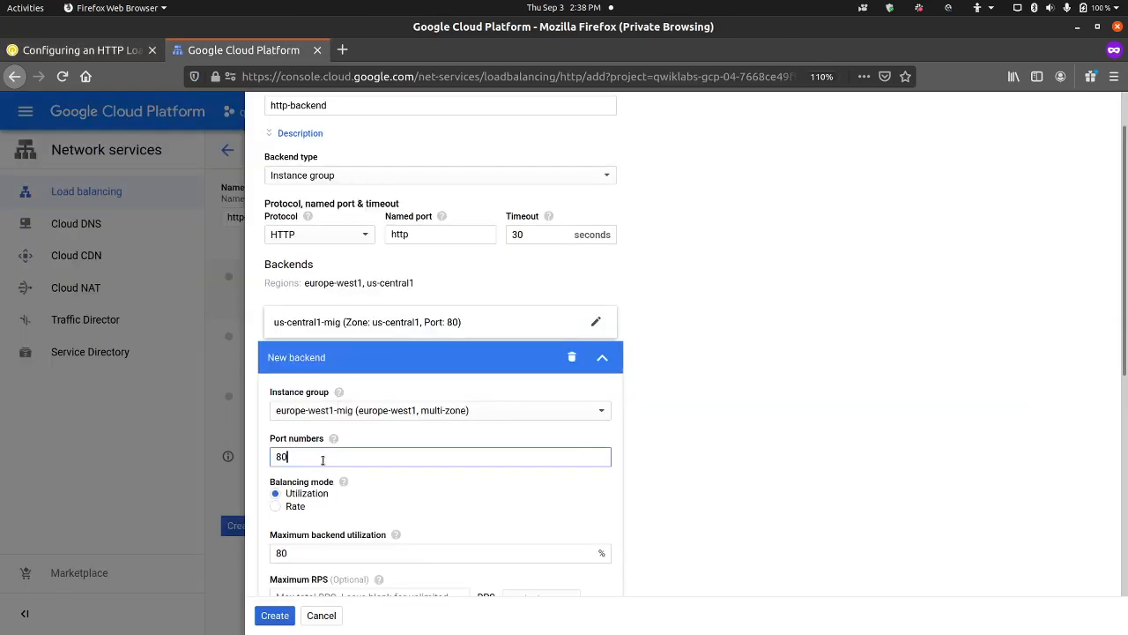
scroll(324, 428, down, 3)
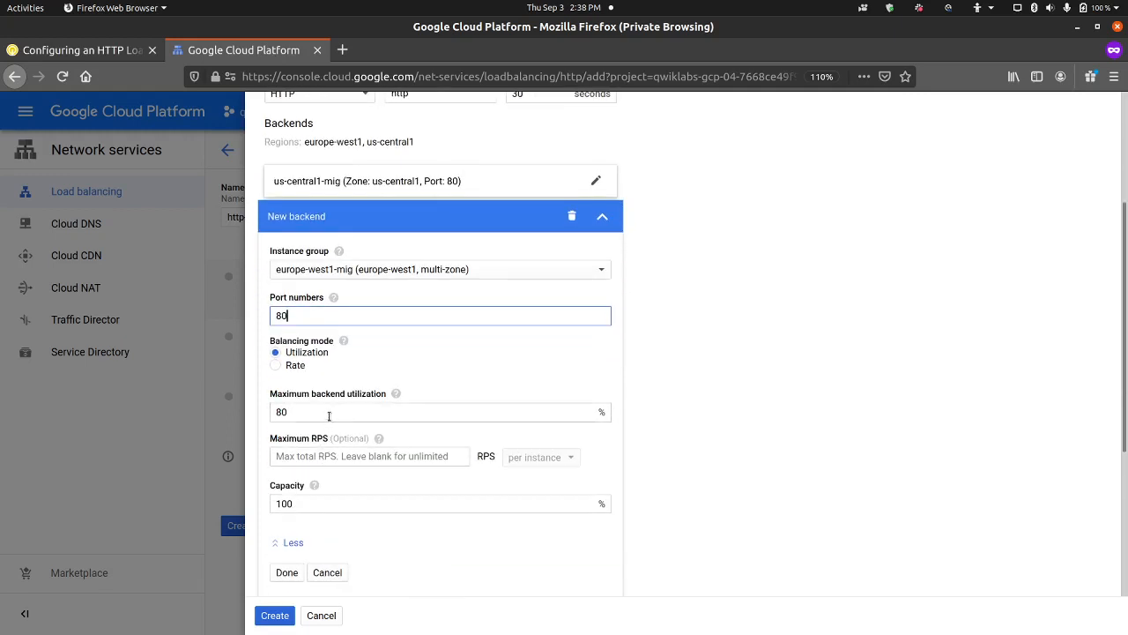
drag(331, 413, 258, 403)
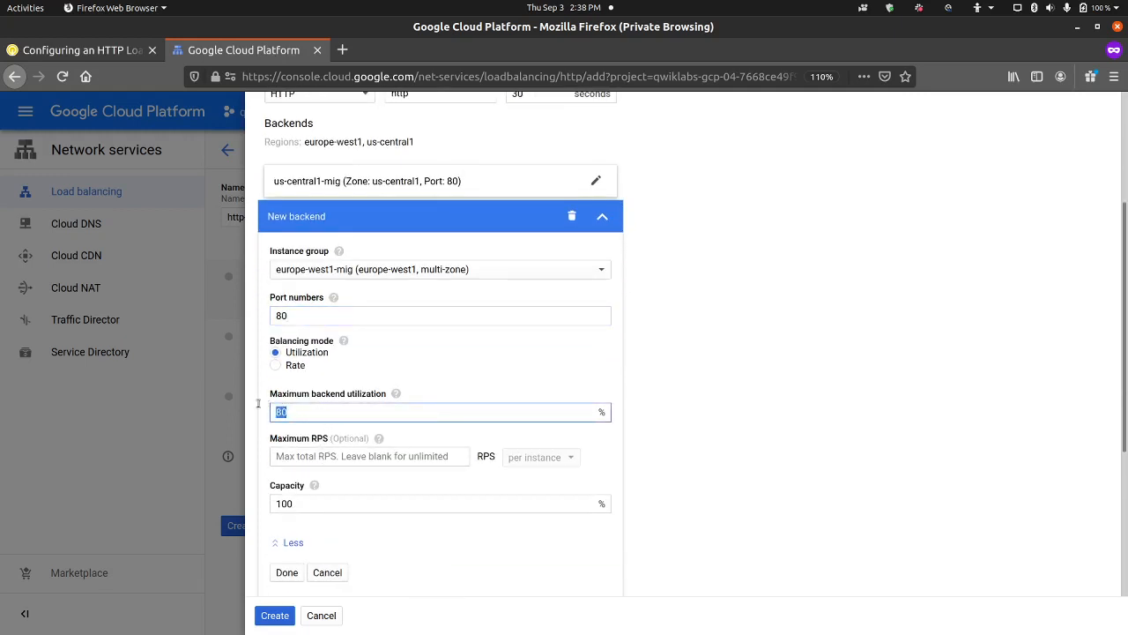
click(309, 413)
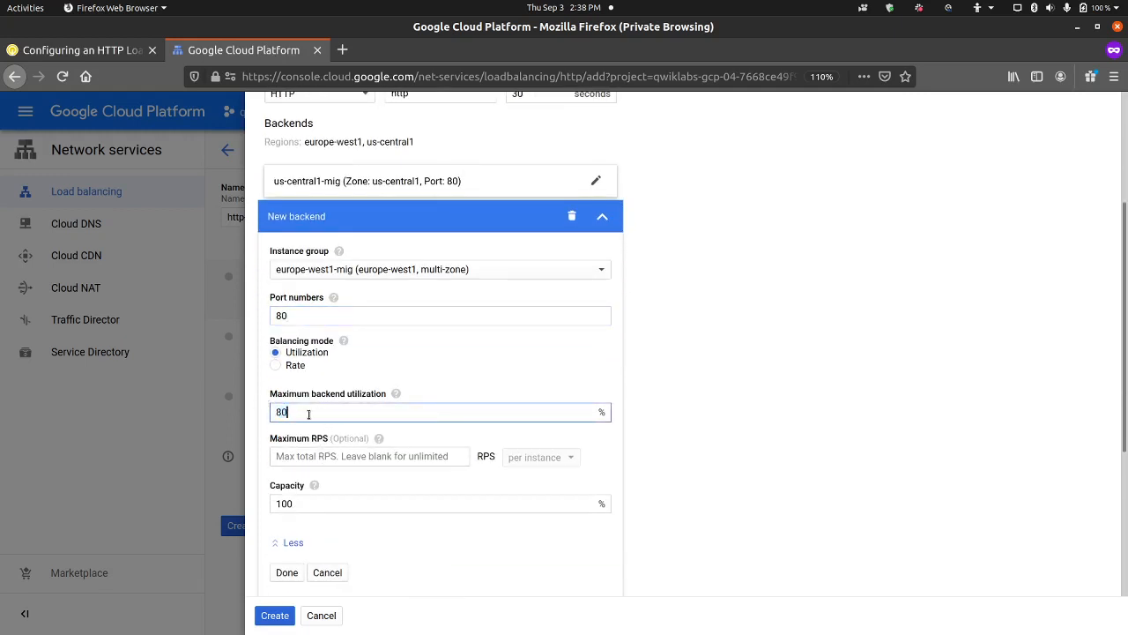
click(330, 453)
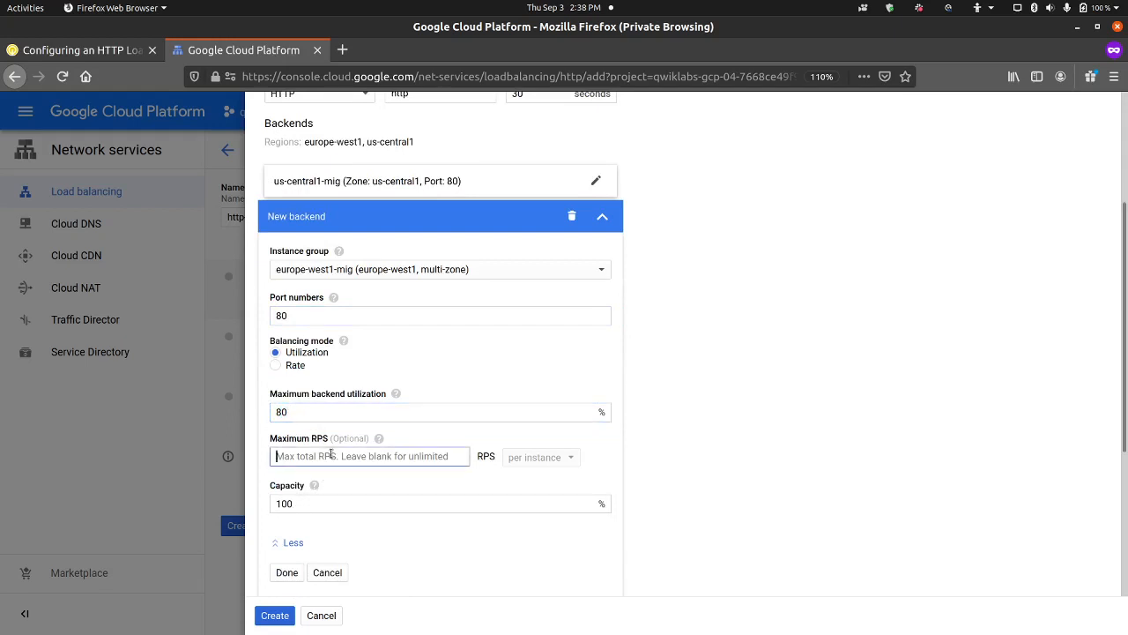
click(110, 52)
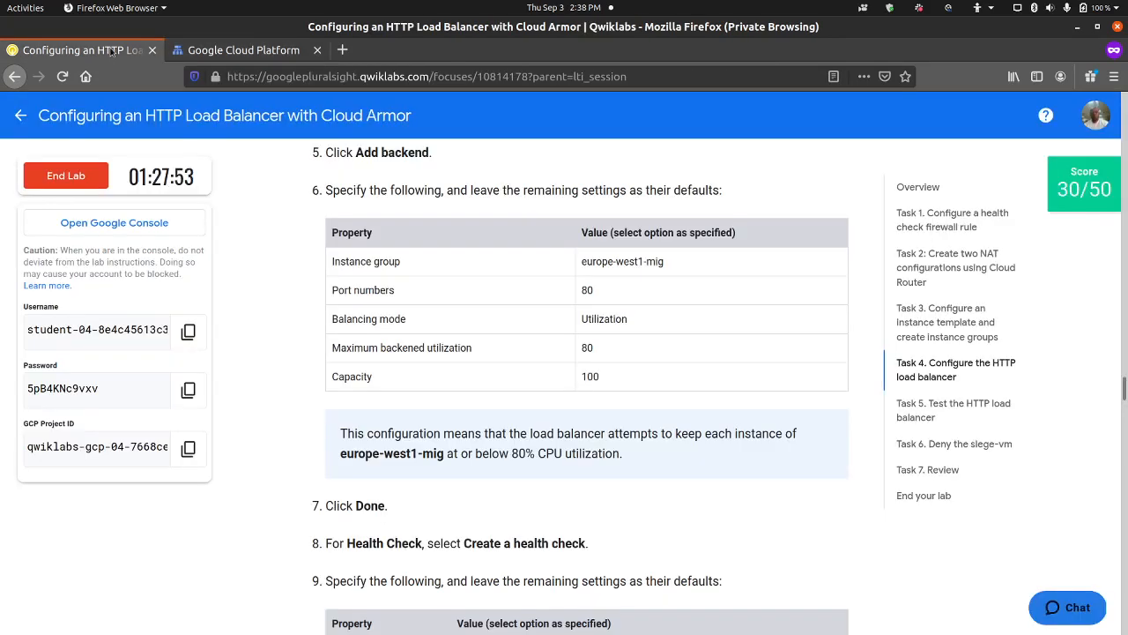
click(227, 51)
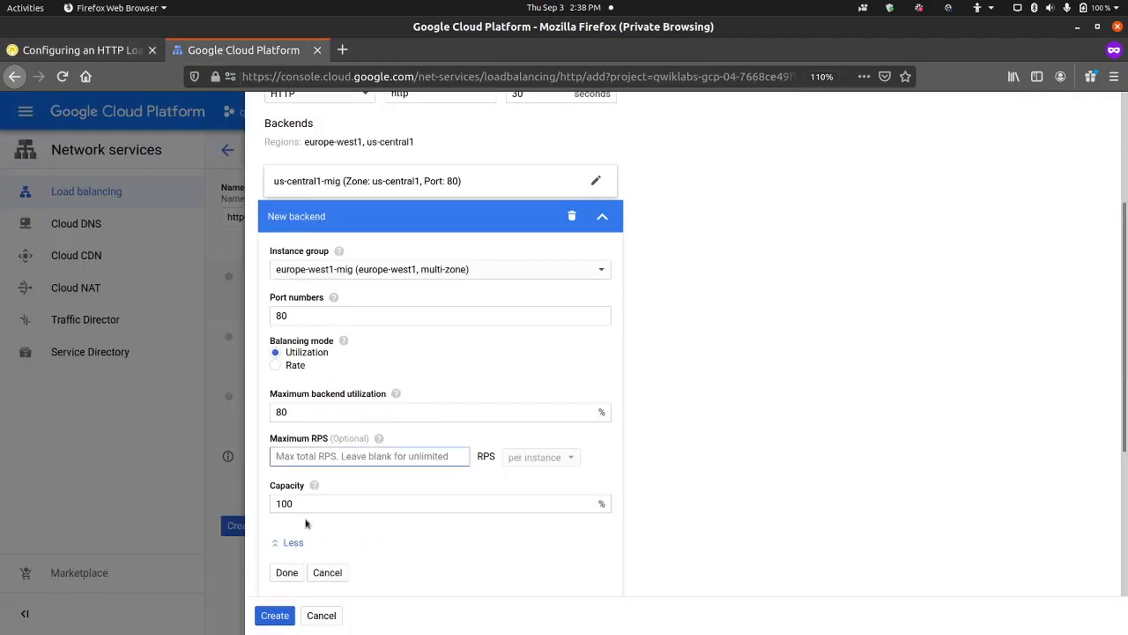
click(286, 572)
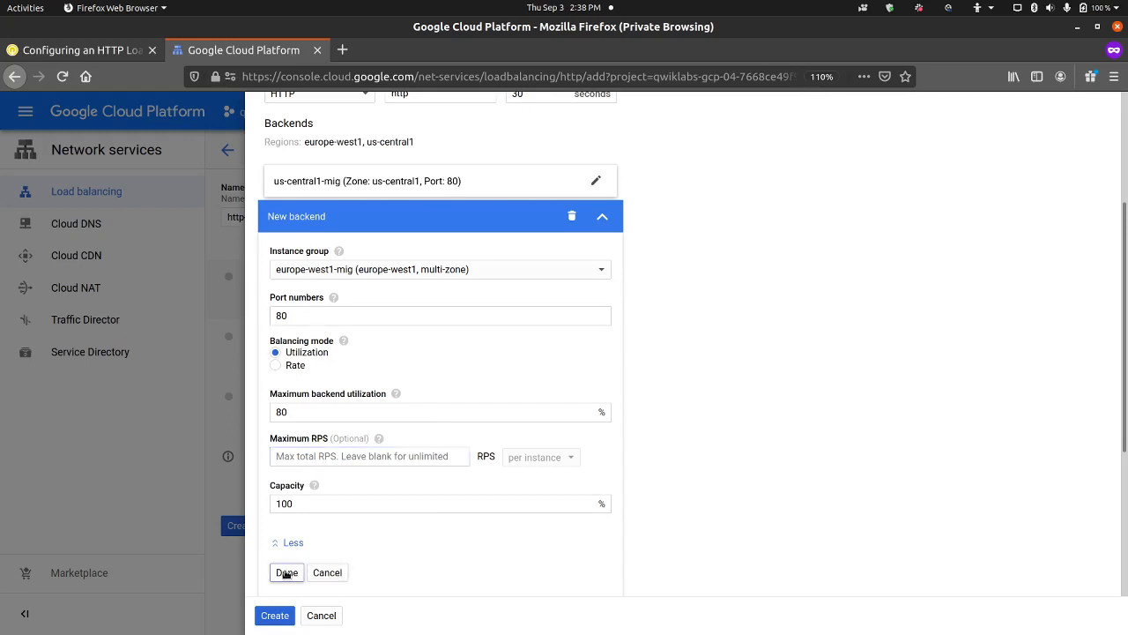
Reopen the us-central1-mig backend to review its balancing mode, maximum RPS and capacity, and close it.
click(596, 290)
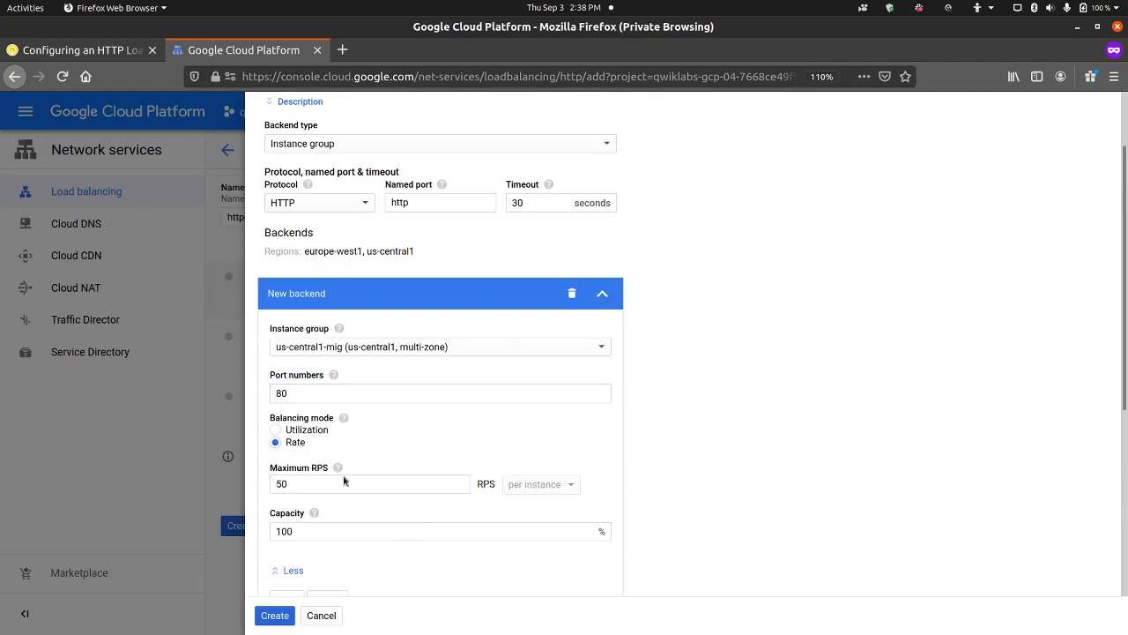
scroll(342, 552, down, 2)
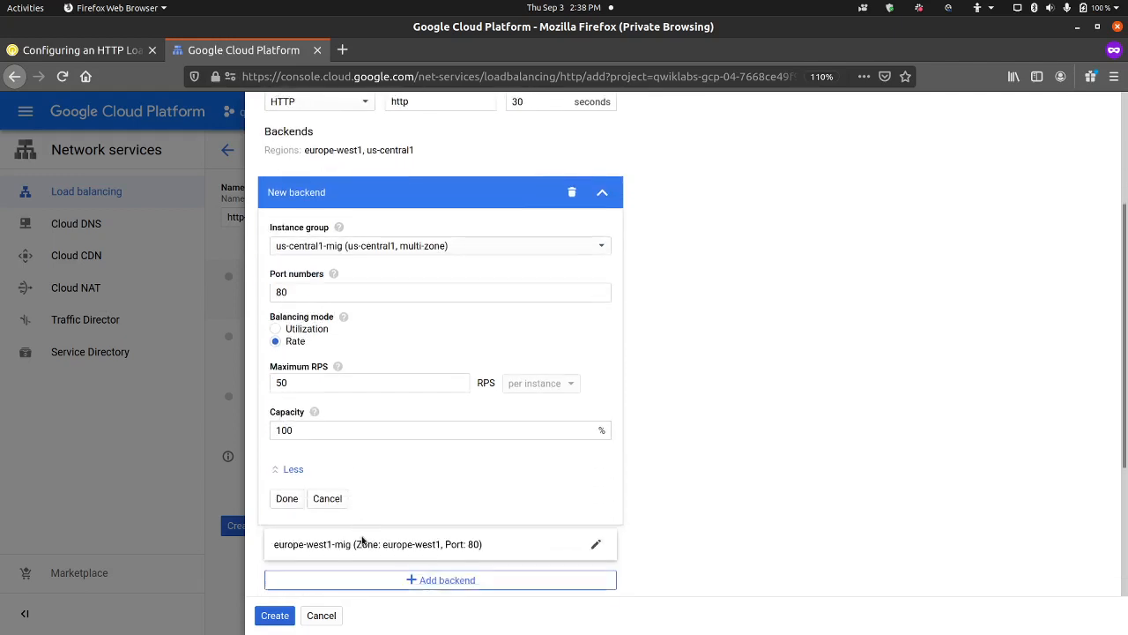
click(287, 496)
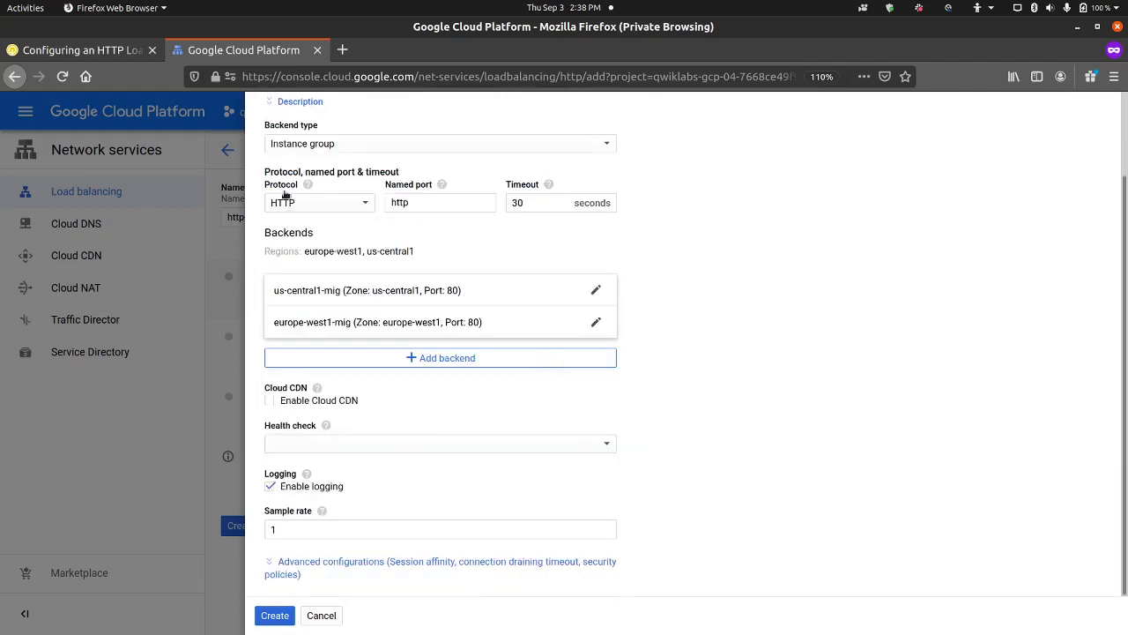
Copy the health check name http-health-check from the lab's health check settings table.
click(126, 55)
scroll(356, 390, down, 2)
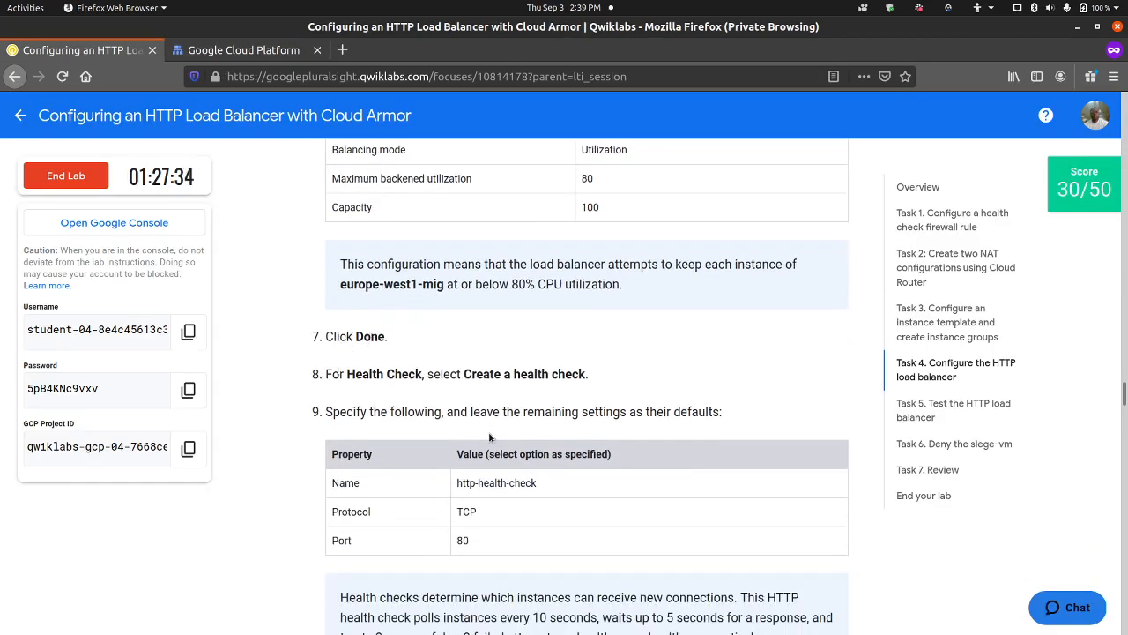
scroll(483, 432, down, 2)
triple_click(494, 315)
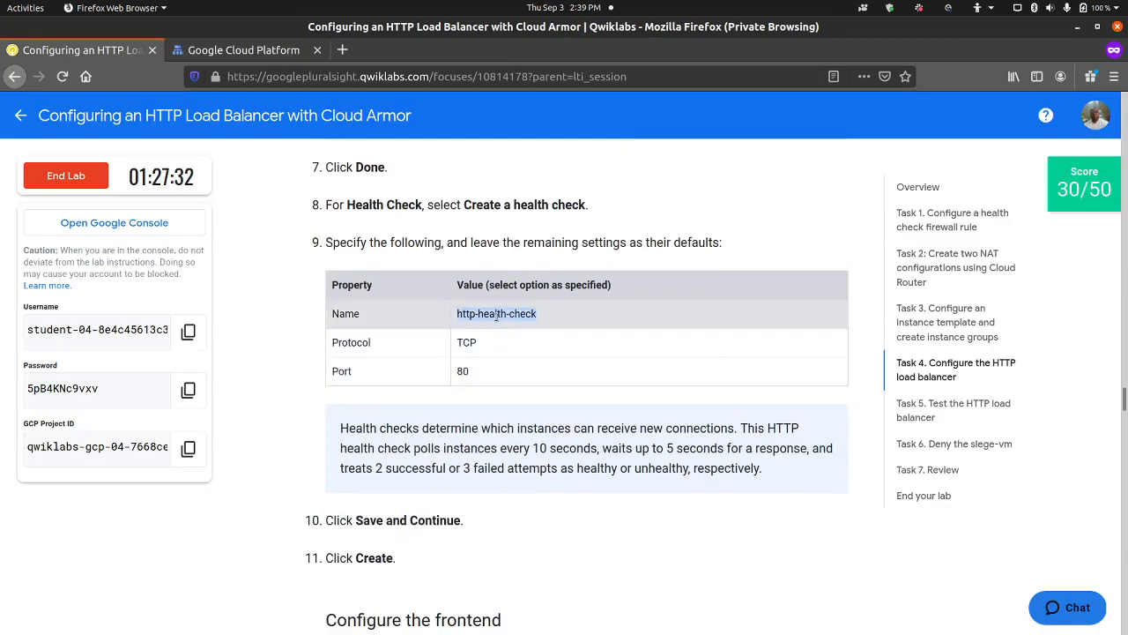
right_click(507, 326)
click(526, 327)
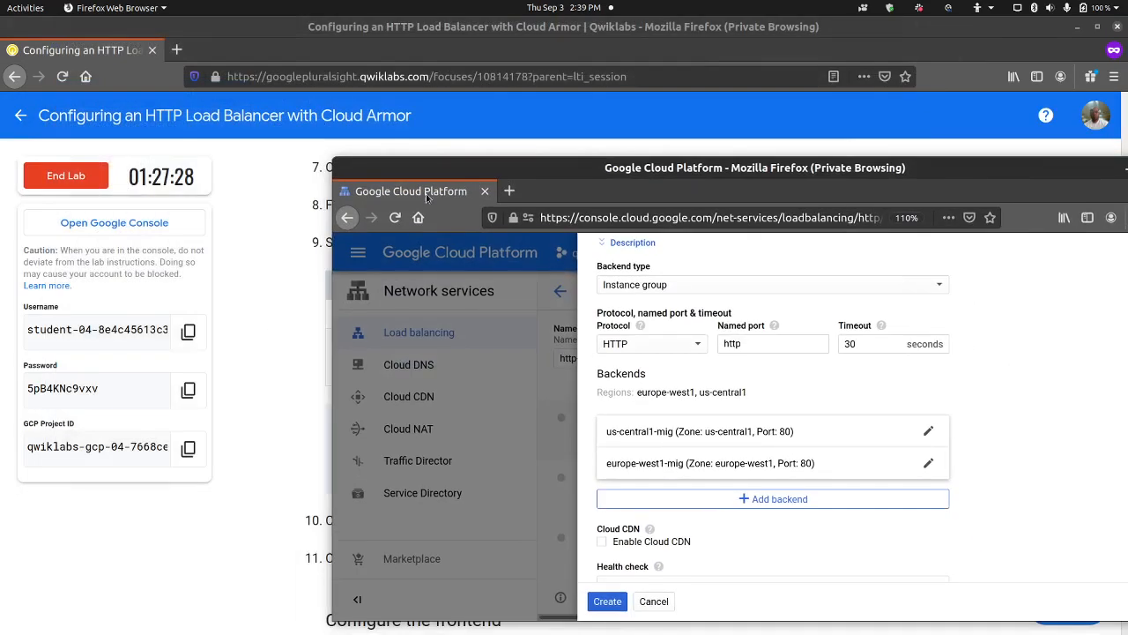
Start a new health check for the backend service, name it http-health-check, and choose TCP as its protocol.
drag(427, 193, 178, 57)
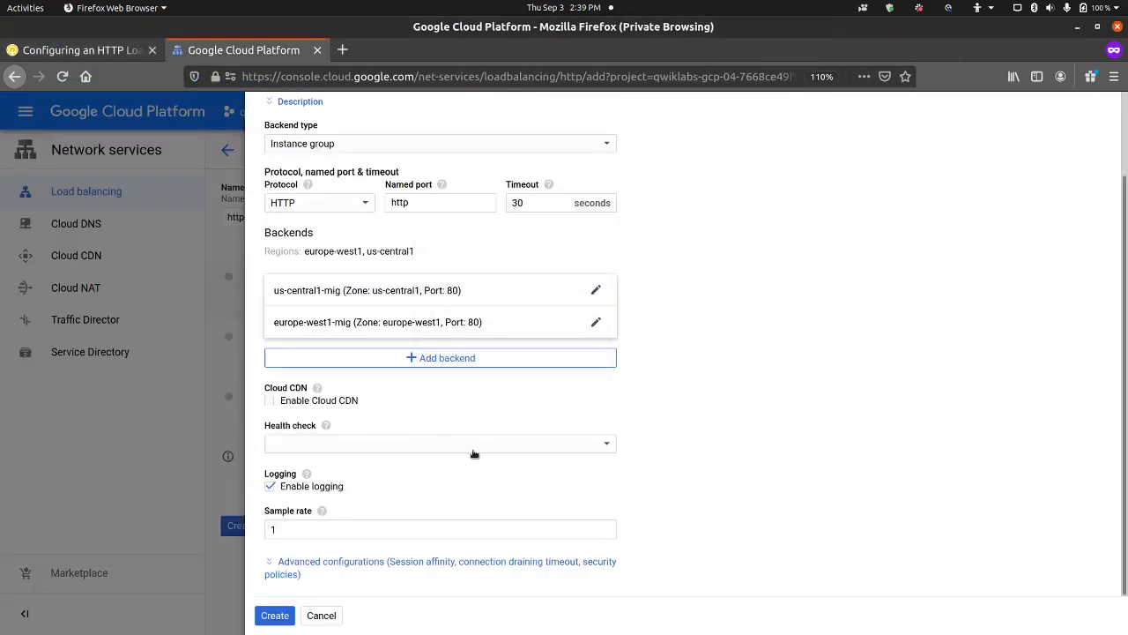
click(356, 443)
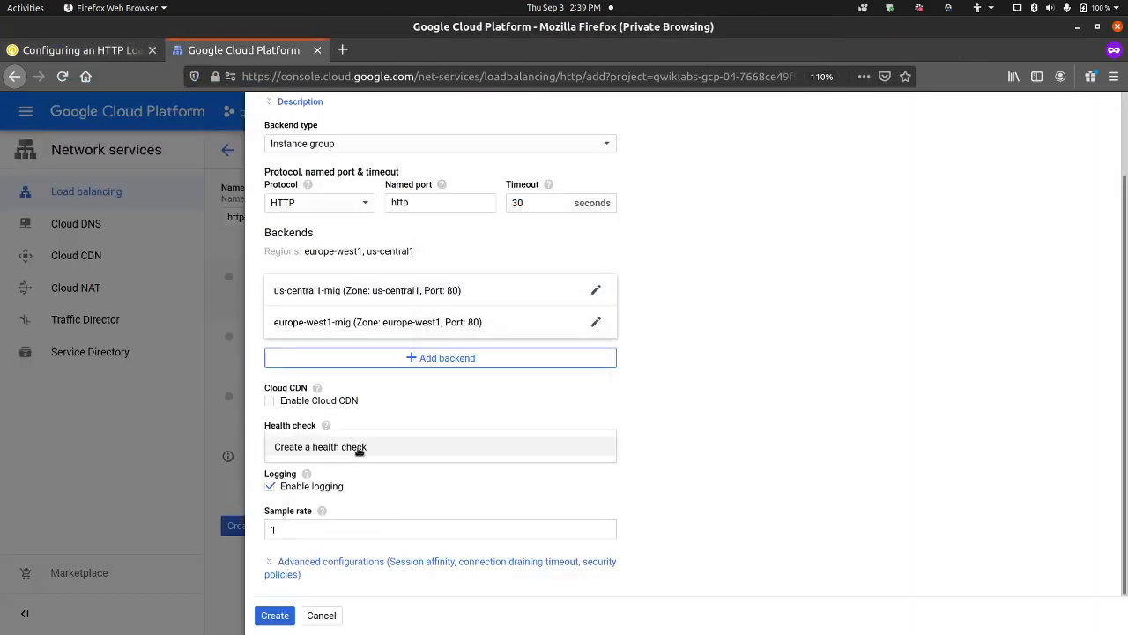
click(359, 447)
key(ctrl+v)
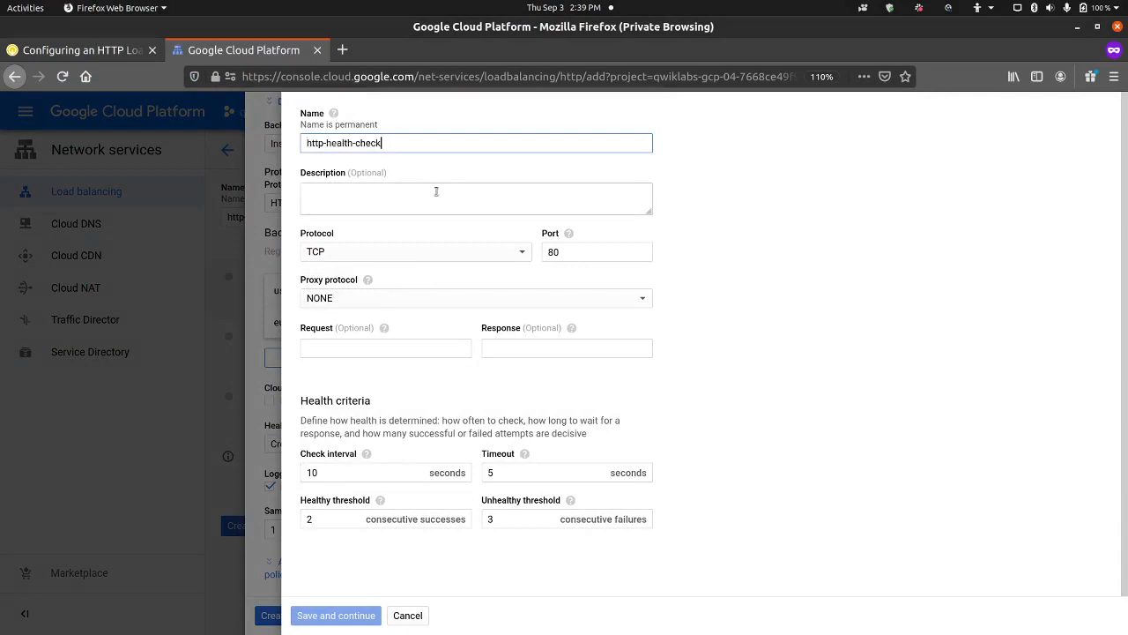
click(470, 256)
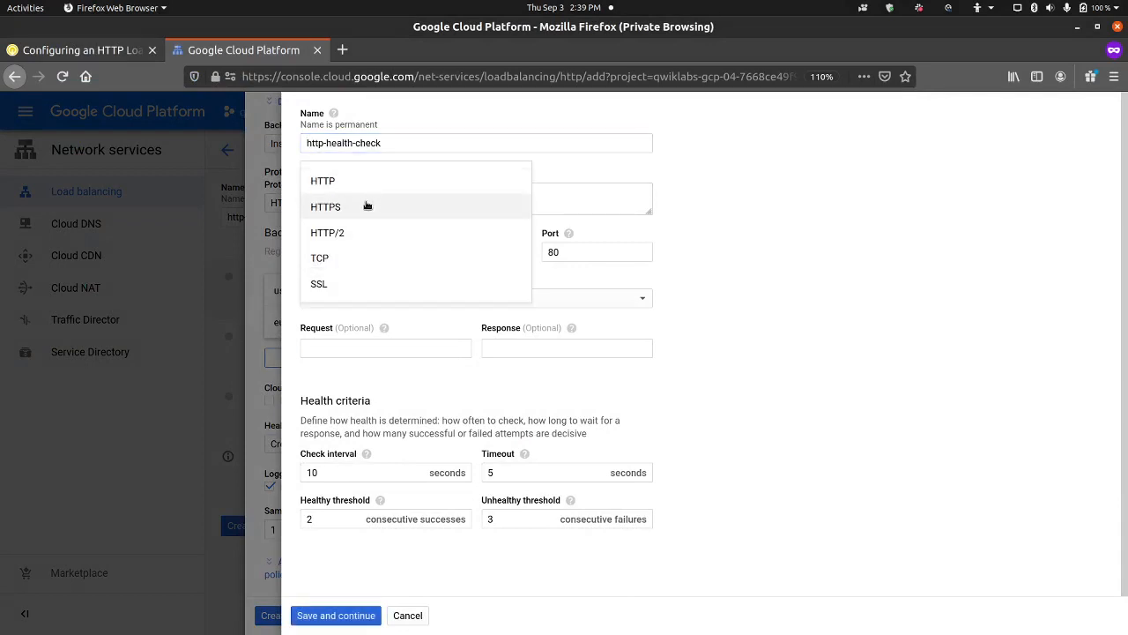
click(385, 267)
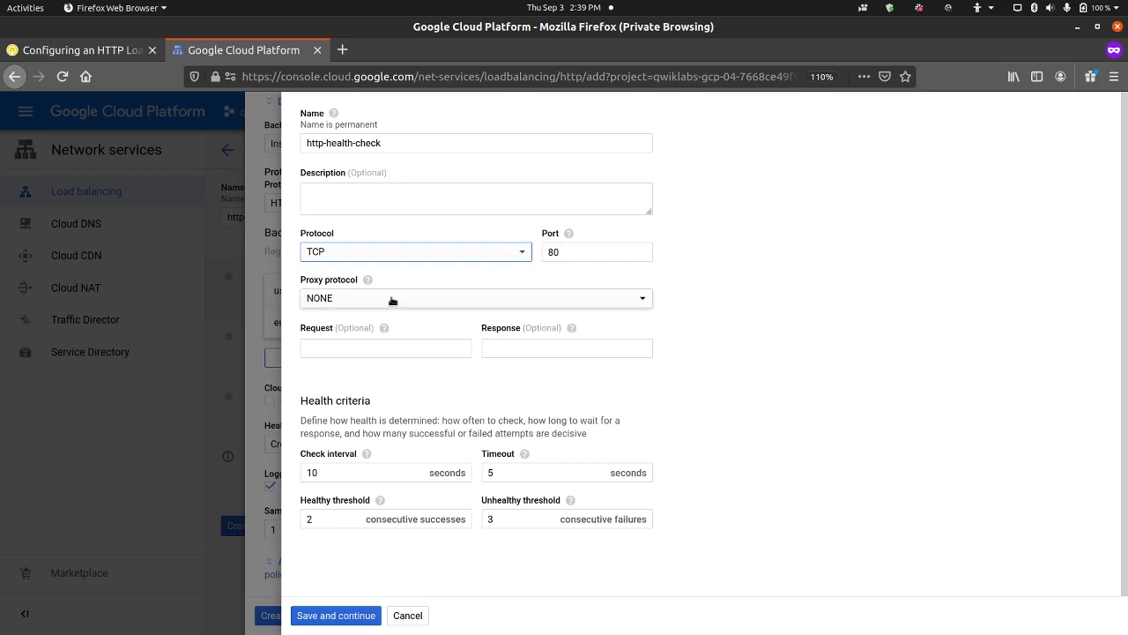
Check the health check's protocol and port against the lab's table and save it for the backend service.
click(126, 52)
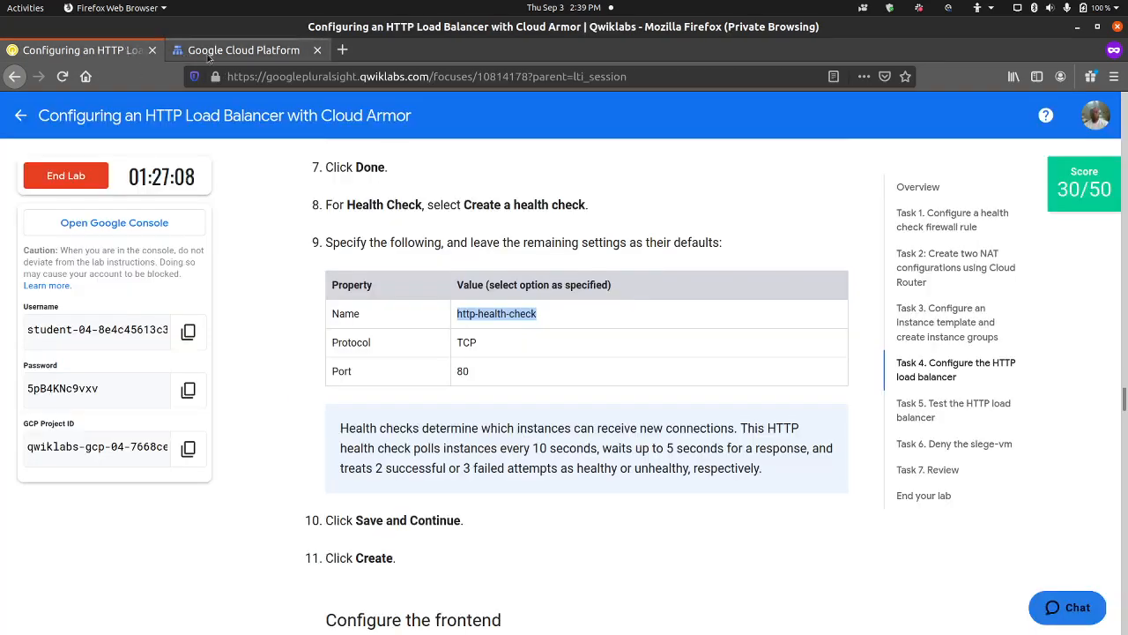
click(239, 57)
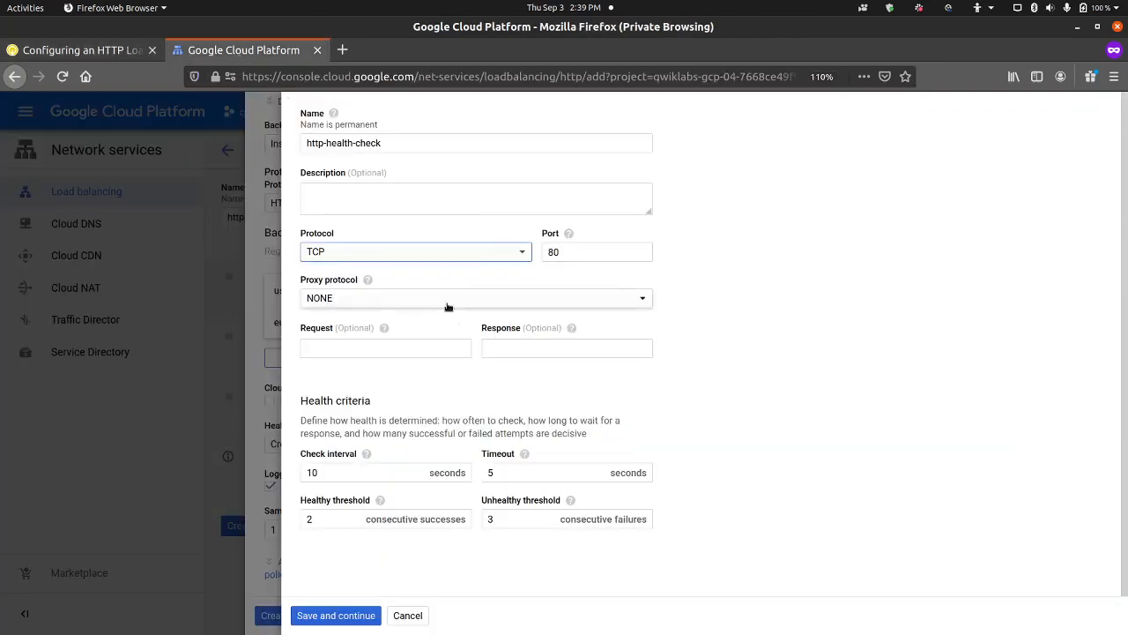
click(447, 303)
click(778, 289)
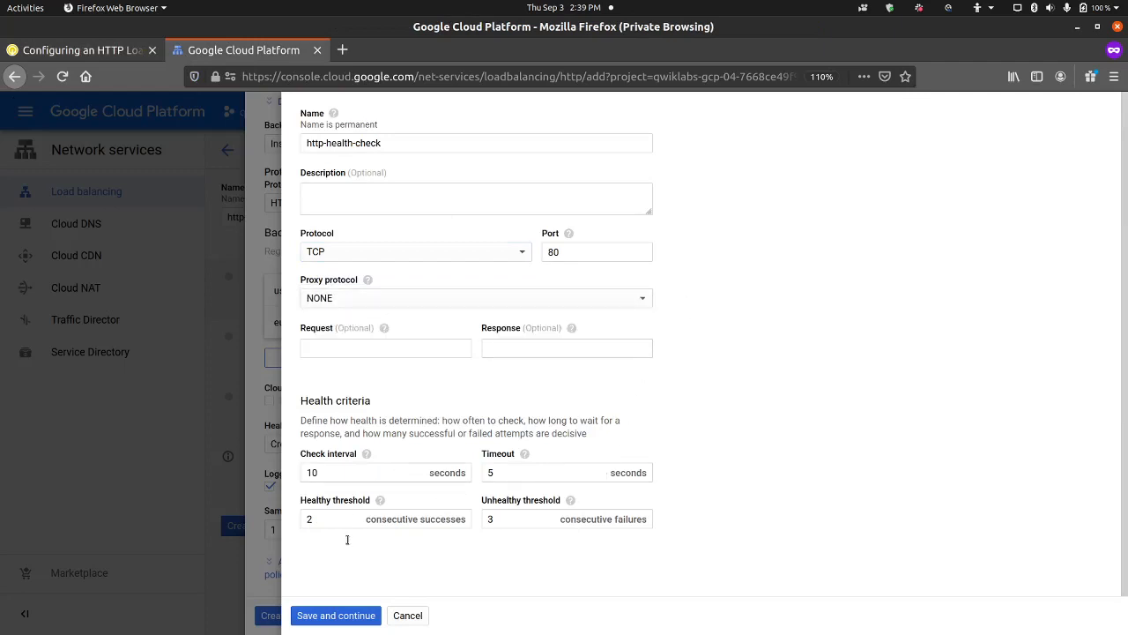
click(330, 614)
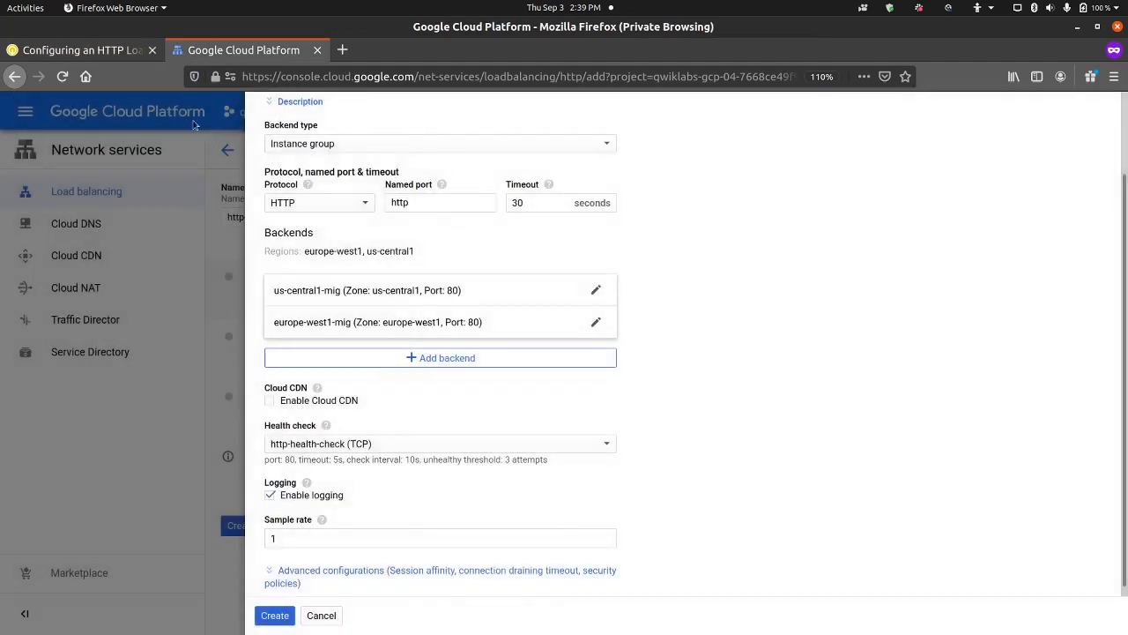
Read the lab's instructions following the health check settings and return to the http-backend service form.
click(114, 50)
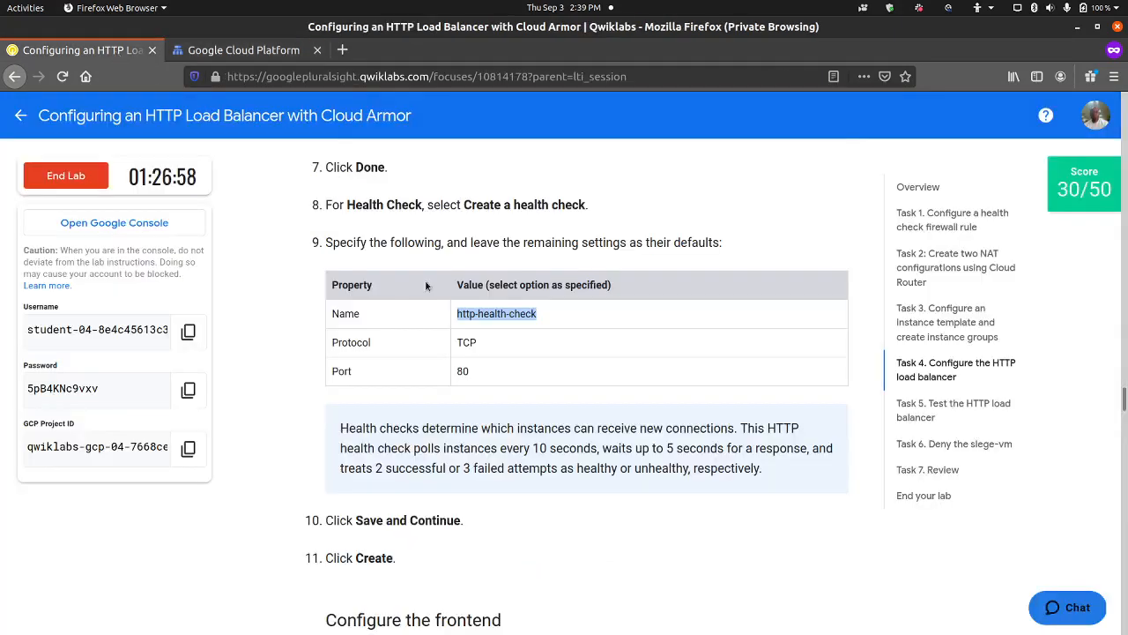
scroll(398, 440, down, 3)
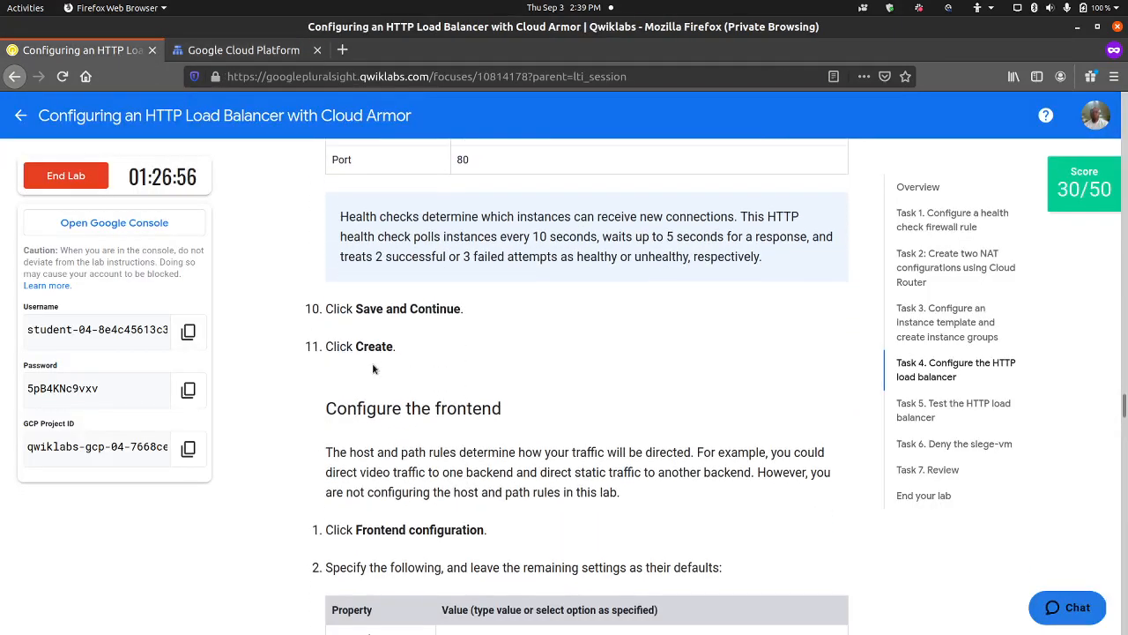
scroll(396, 433, down, 3)
click(232, 54)
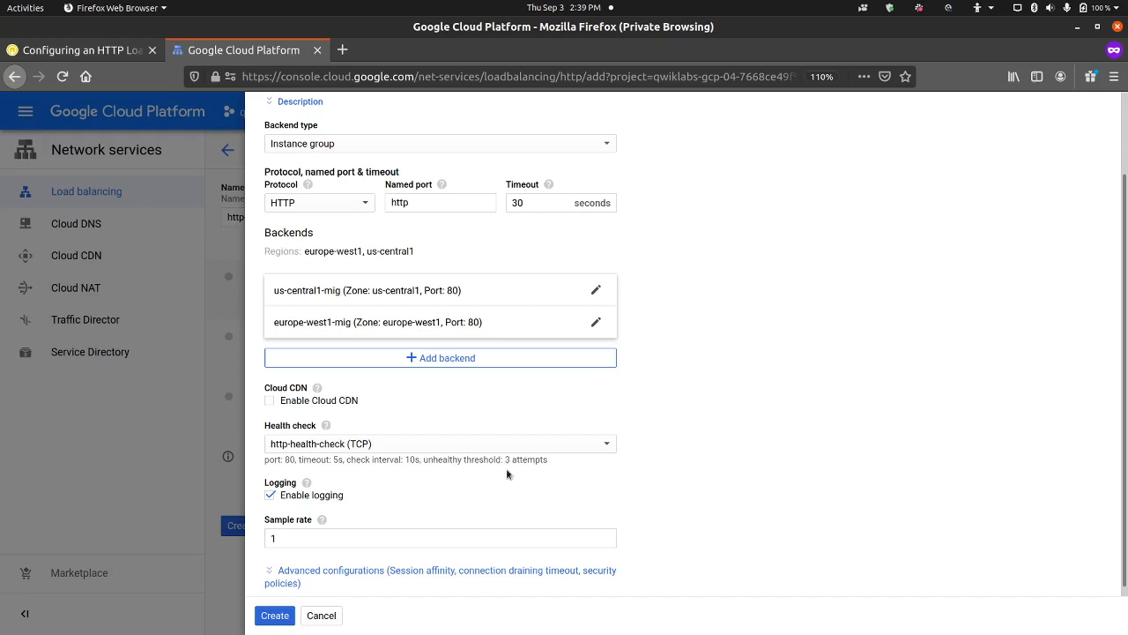
Create the http-backend service and configure a frontend with HTTP, IPv4, an ephemeral IP address and port 80, as the lab's table specifies.
click(279, 617)
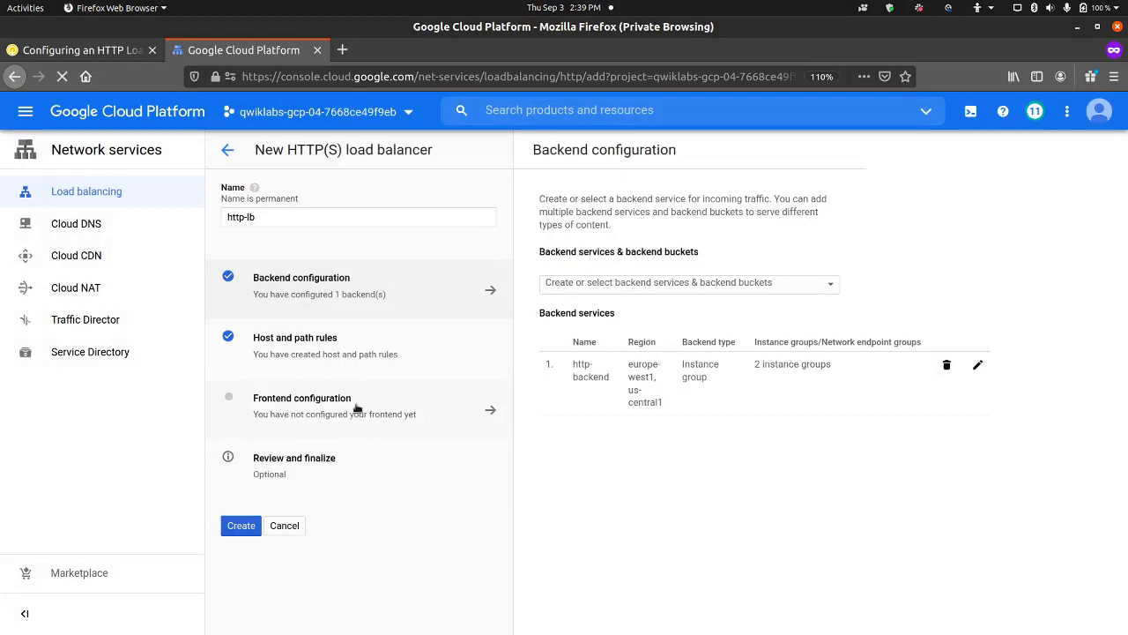
click(352, 418)
click(27, 51)
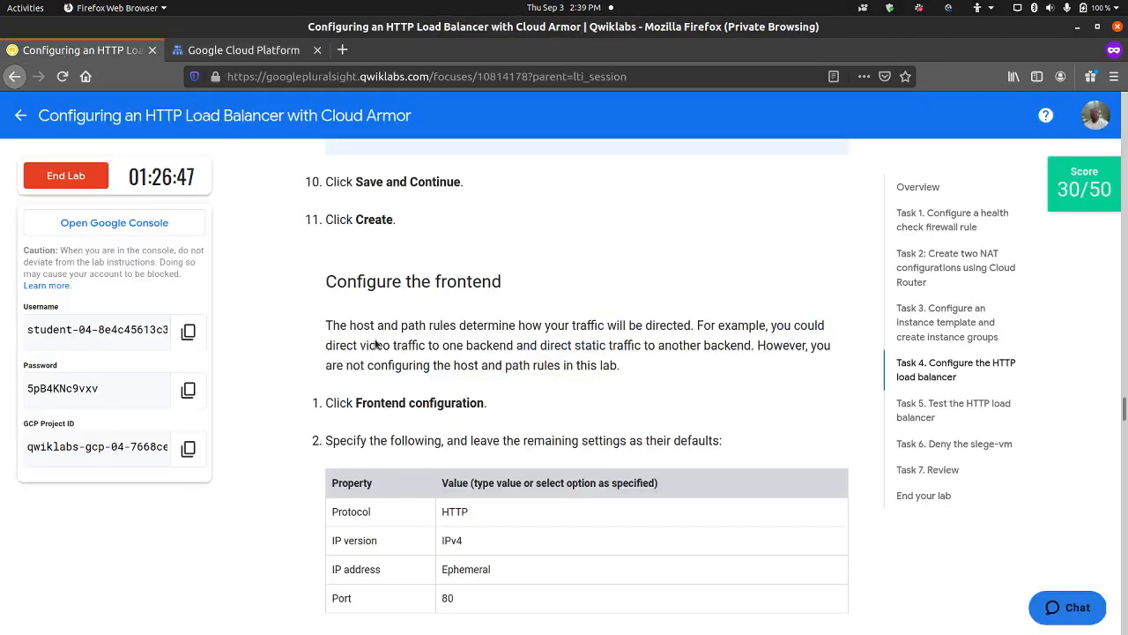
scroll(379, 344, down, 3)
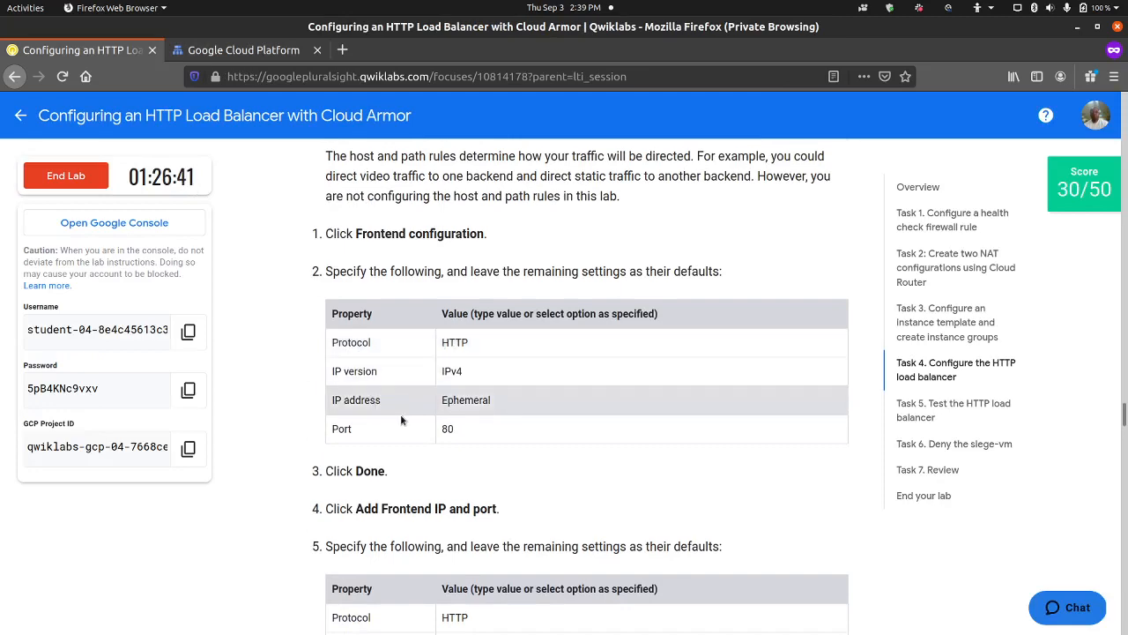
click(243, 49)
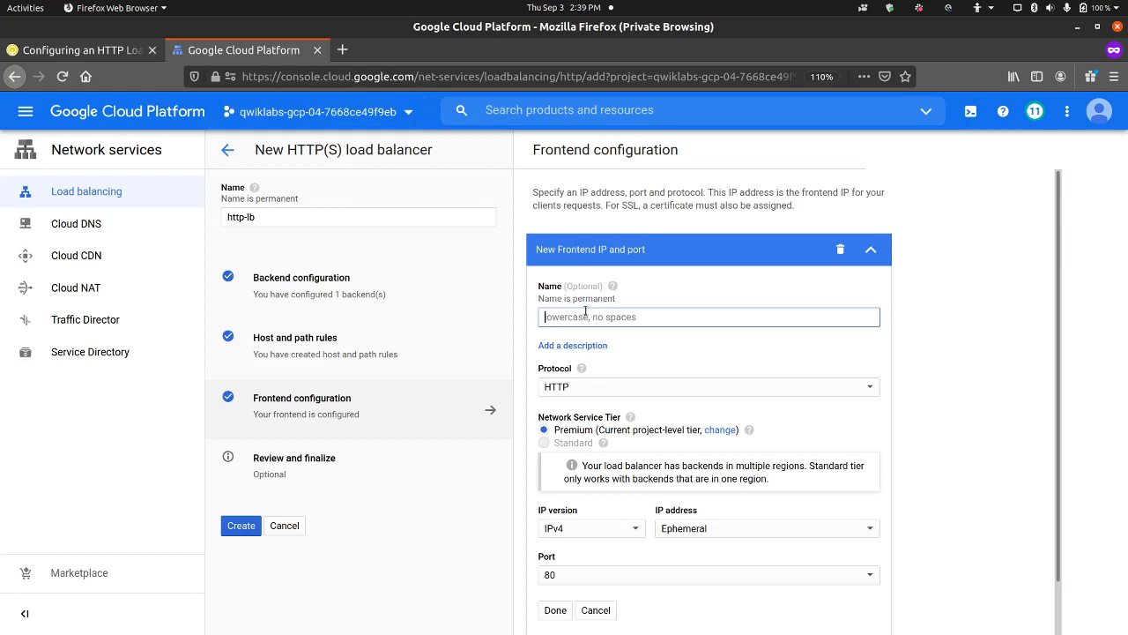
scroll(593, 320, down, 1)
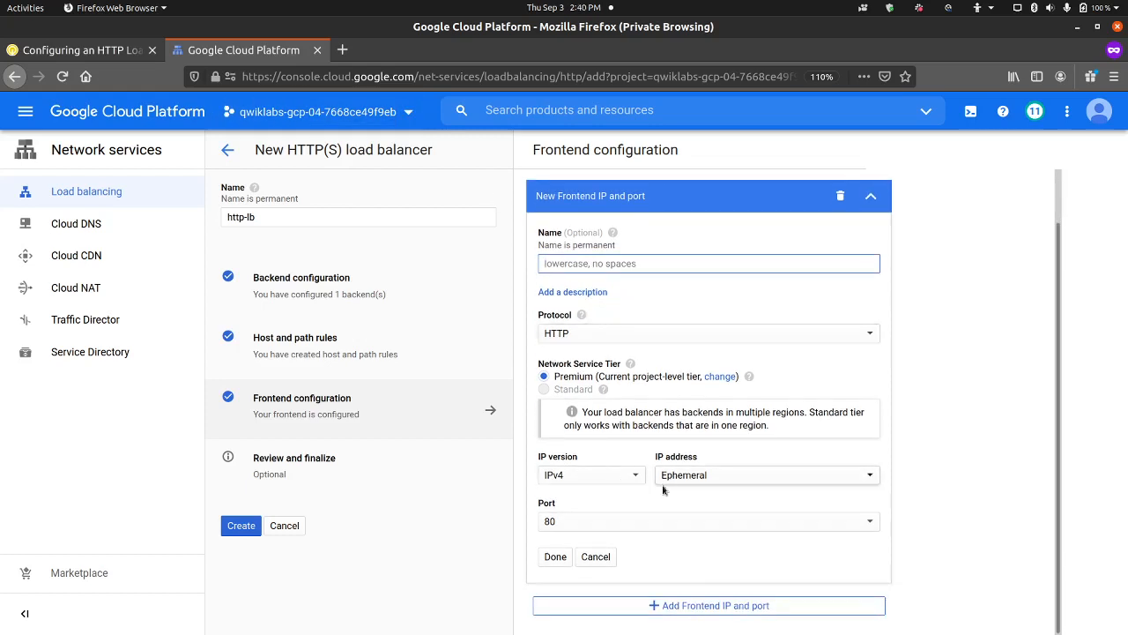
click(556, 557)
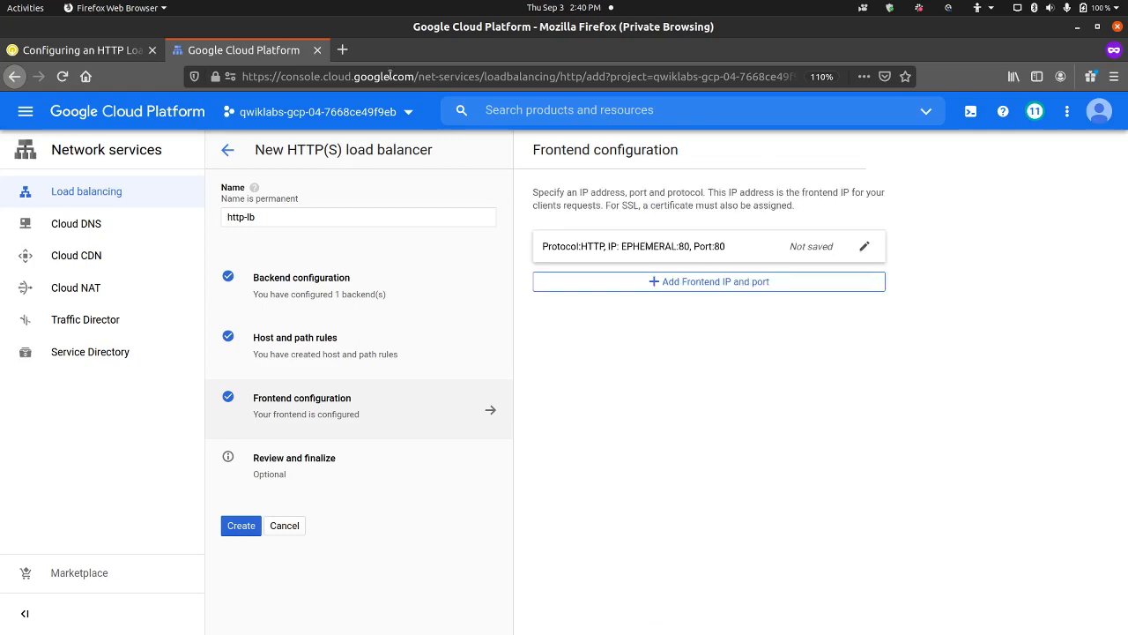
Add a second frontend IP and port using HTTP, IPv6, an ephemeral address and port 80, following the lab's second frontend table.
click(123, 50)
scroll(278, 356, down, 1)
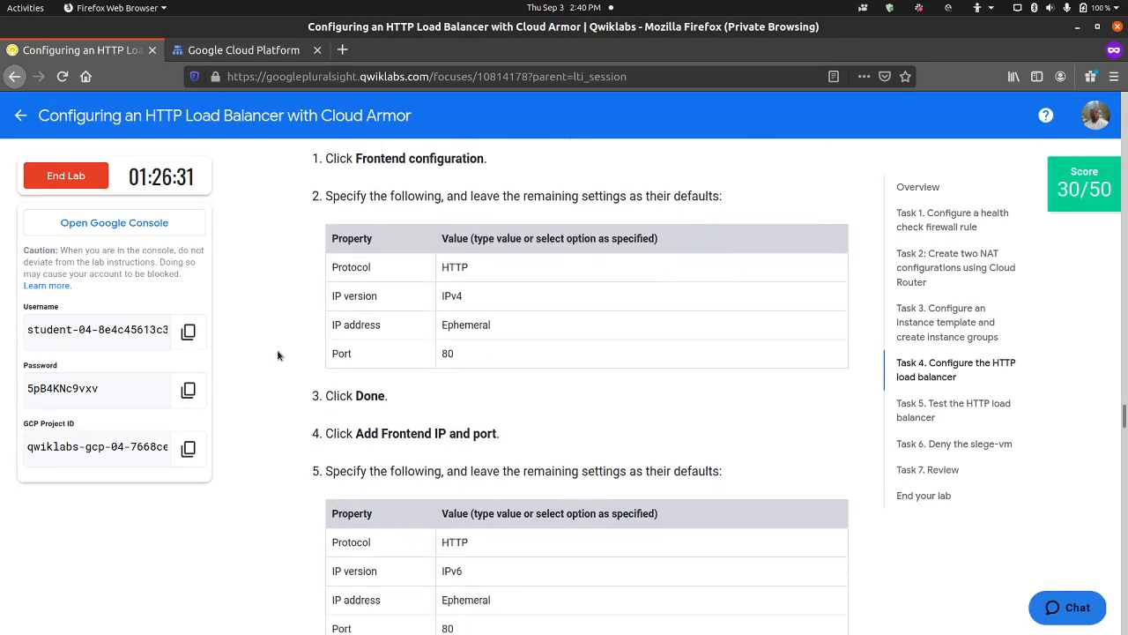
scroll(278, 356, down, 2)
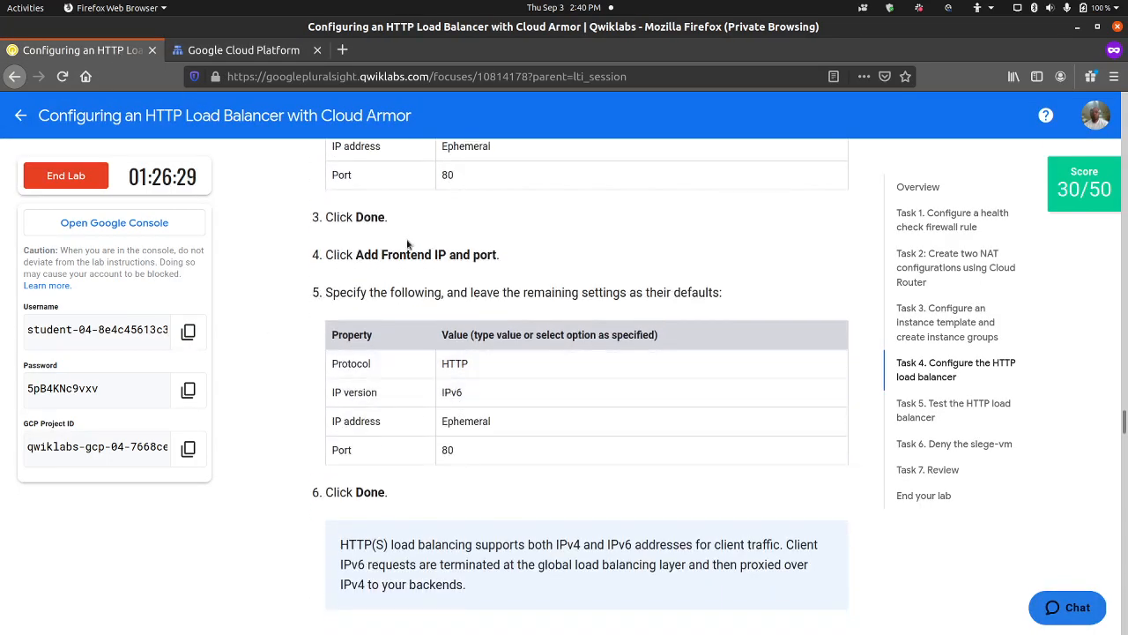
click(244, 50)
click(653, 274)
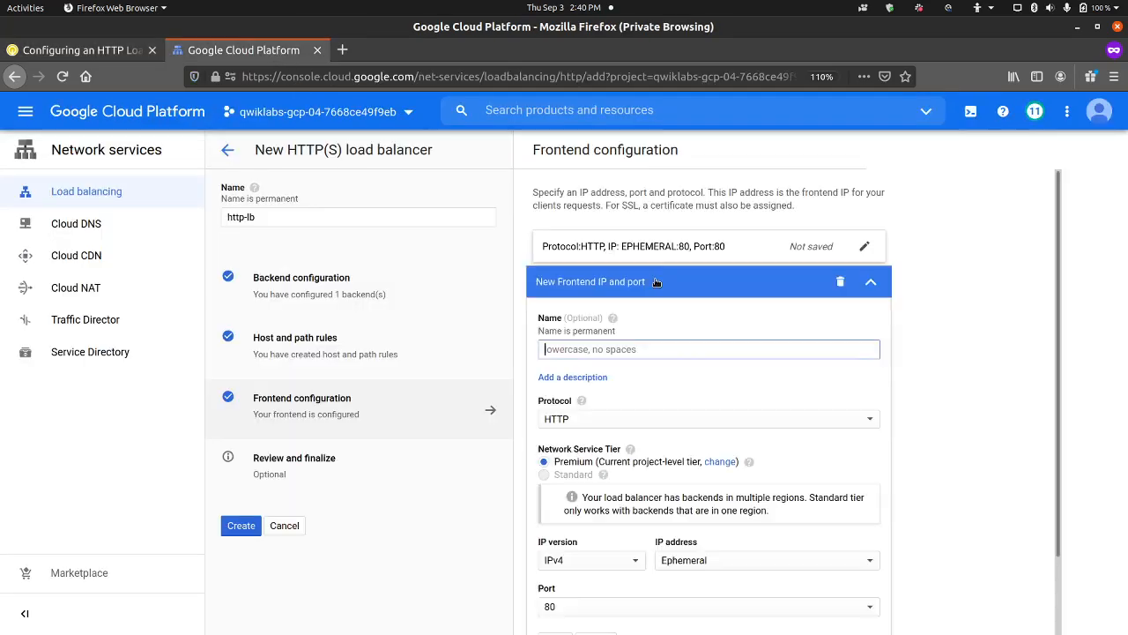
scroll(622, 513, down, 1)
click(620, 474)
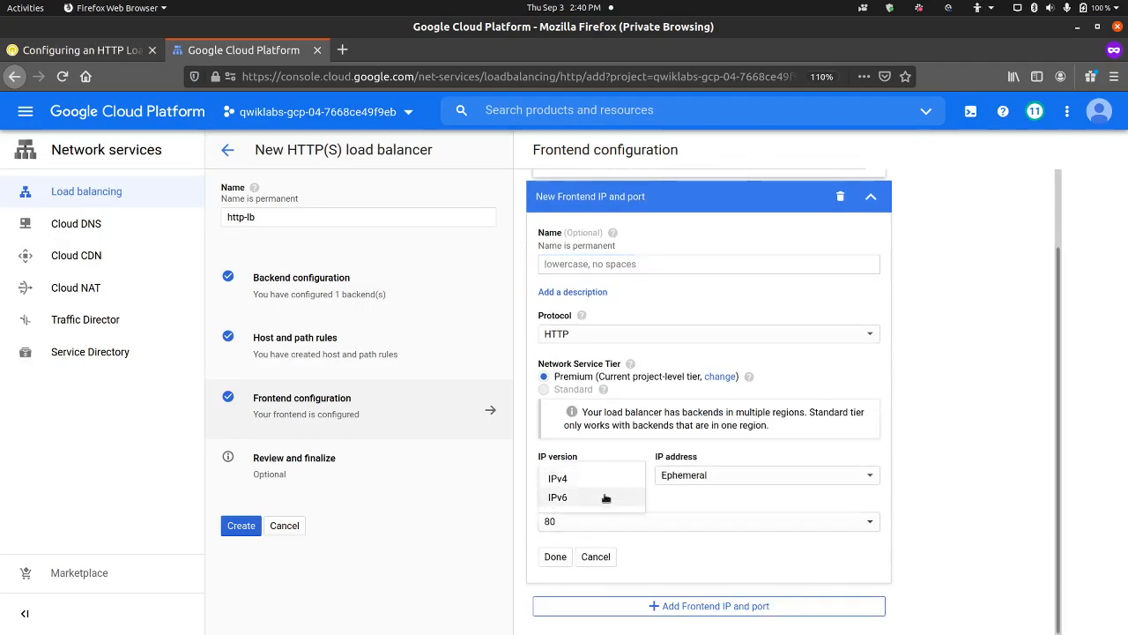
click(606, 498)
click(554, 556)
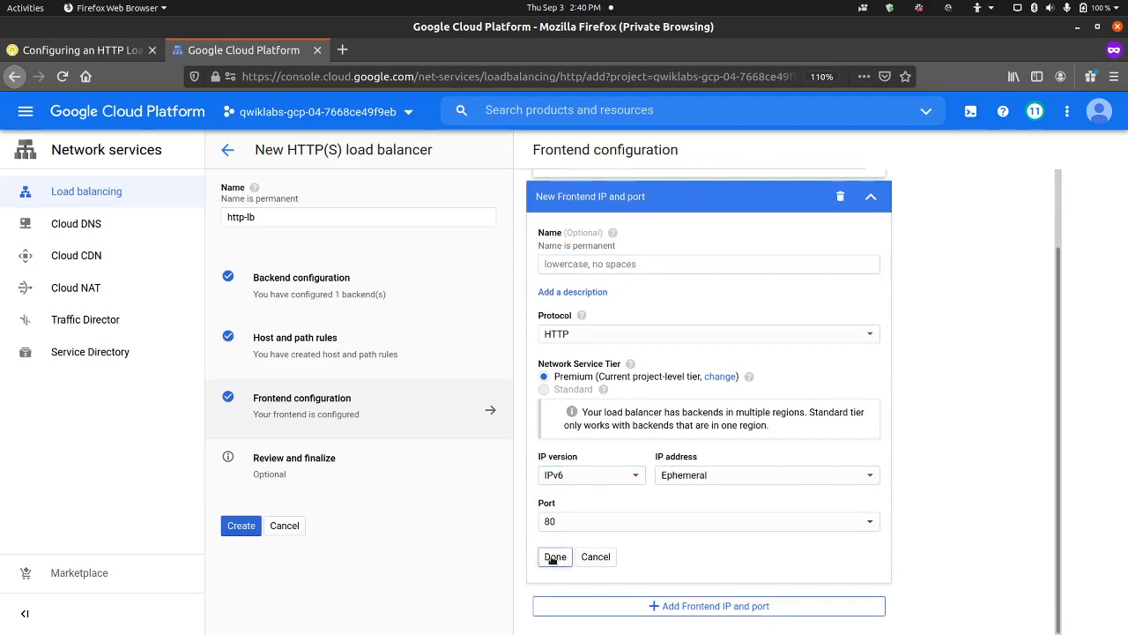
Read the lab's review instructions and review the load balancer's backend service, host and path rules and frontend settings.
click(79, 50)
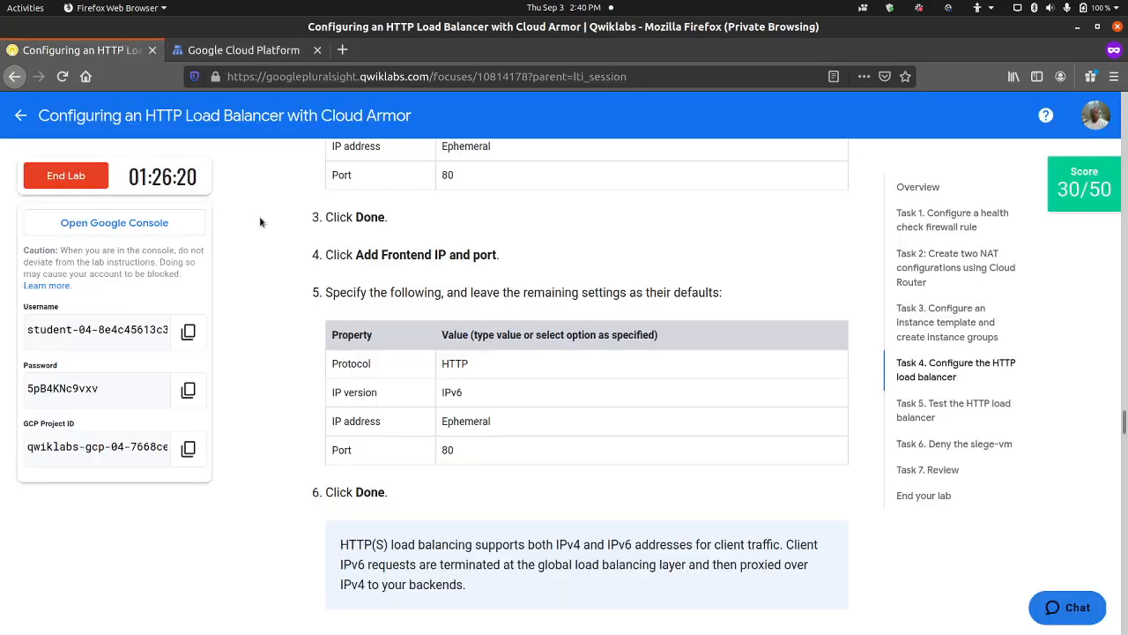
scroll(344, 328, down, 2)
scroll(344, 328, down, 2)
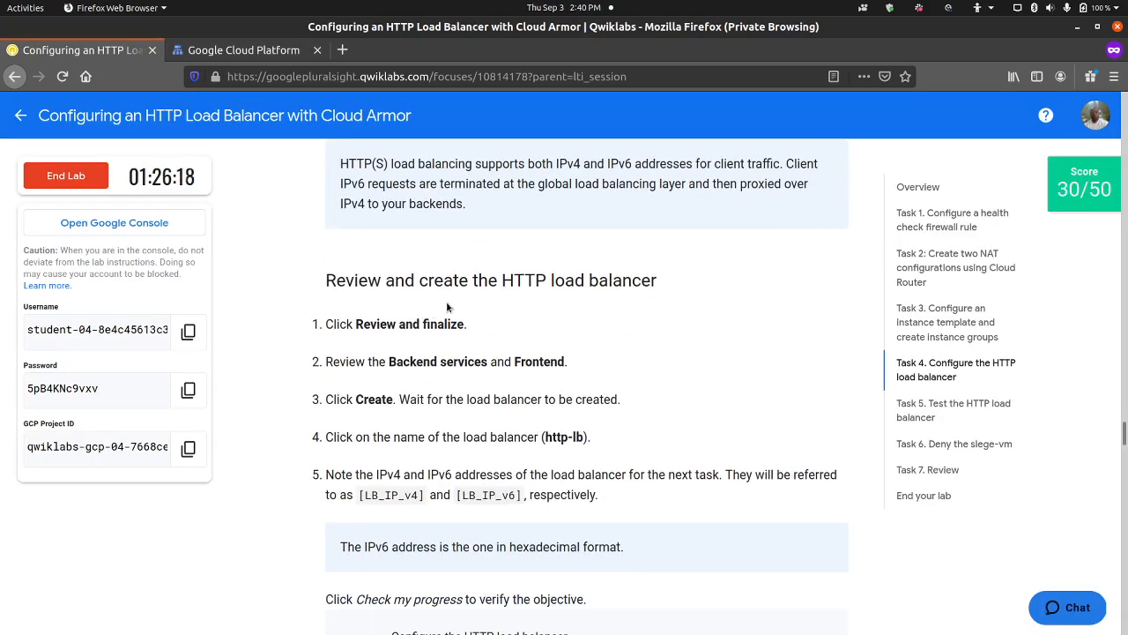
click(272, 56)
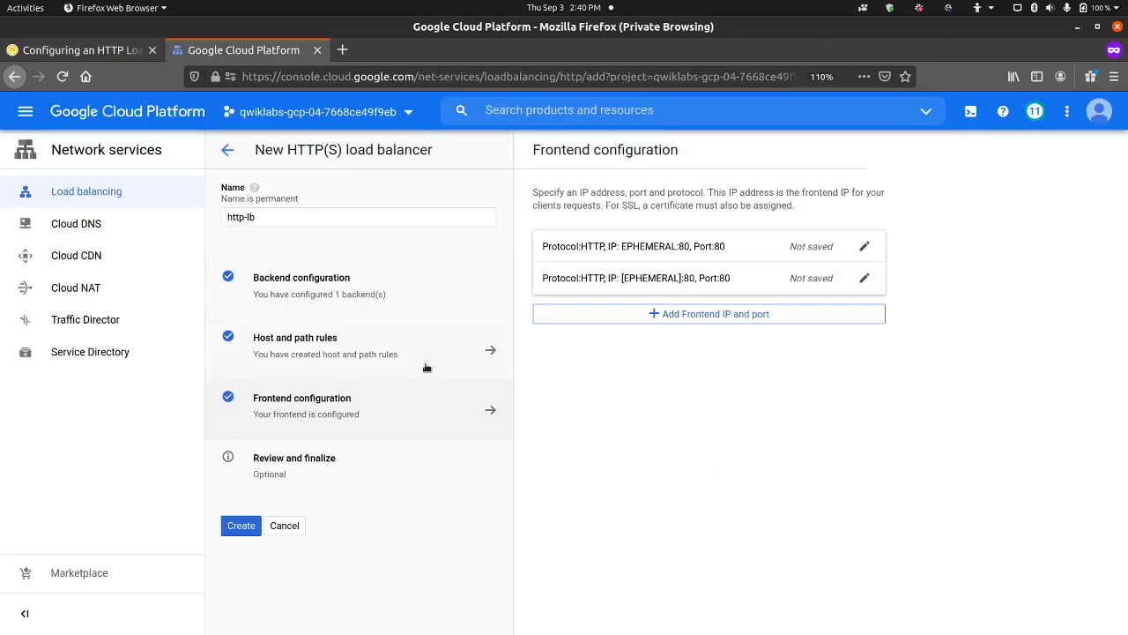
click(315, 460)
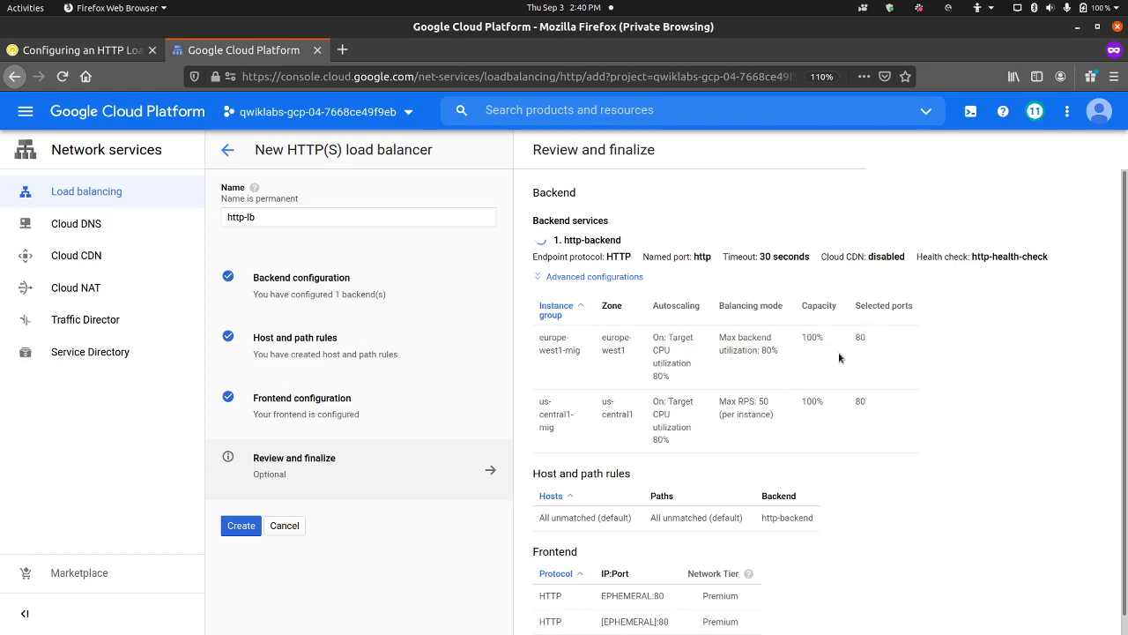
scroll(712, 401, down, 1)
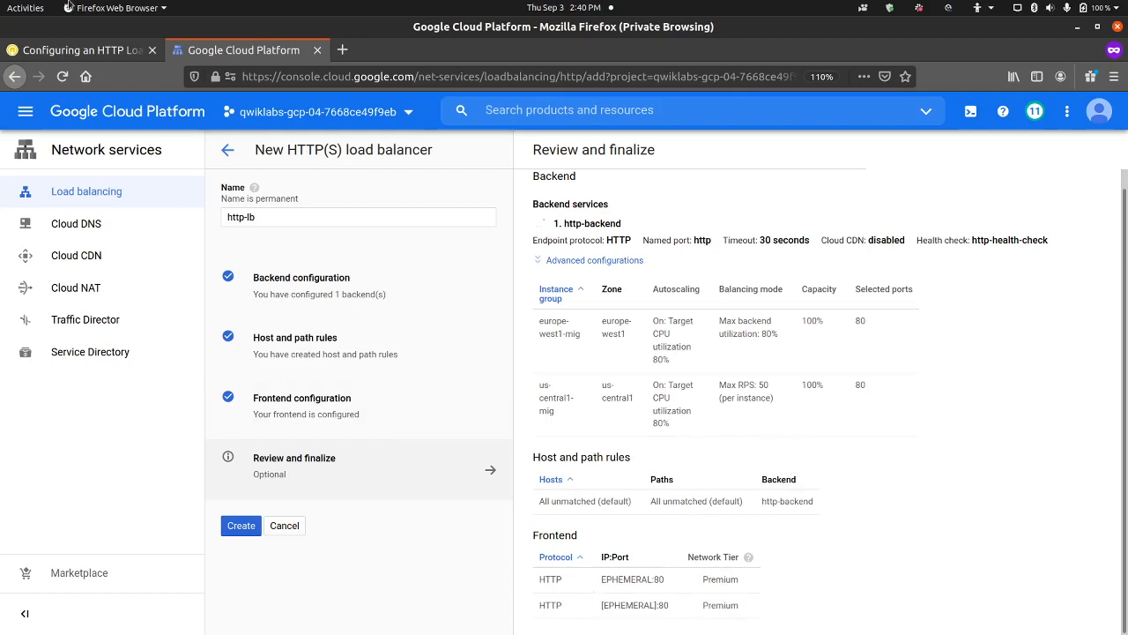
Recheck the lab's instructions for reviewing and creating the load balancer, then create http-lb.
click(80, 51)
scroll(375, 301, down, 3)
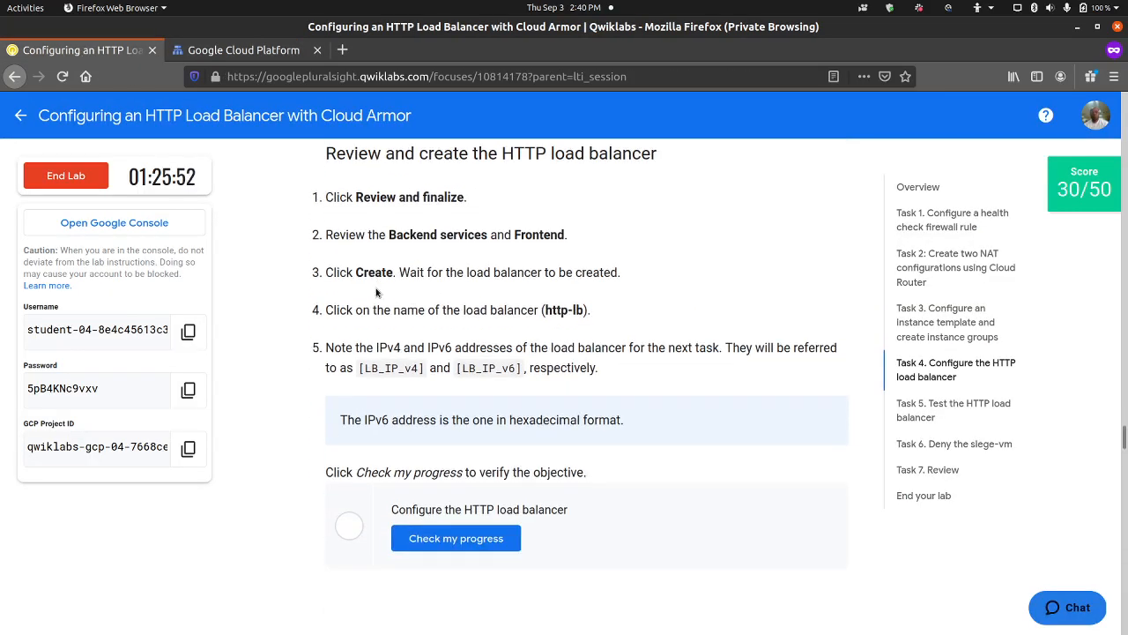
scroll(357, 214, up, 2)
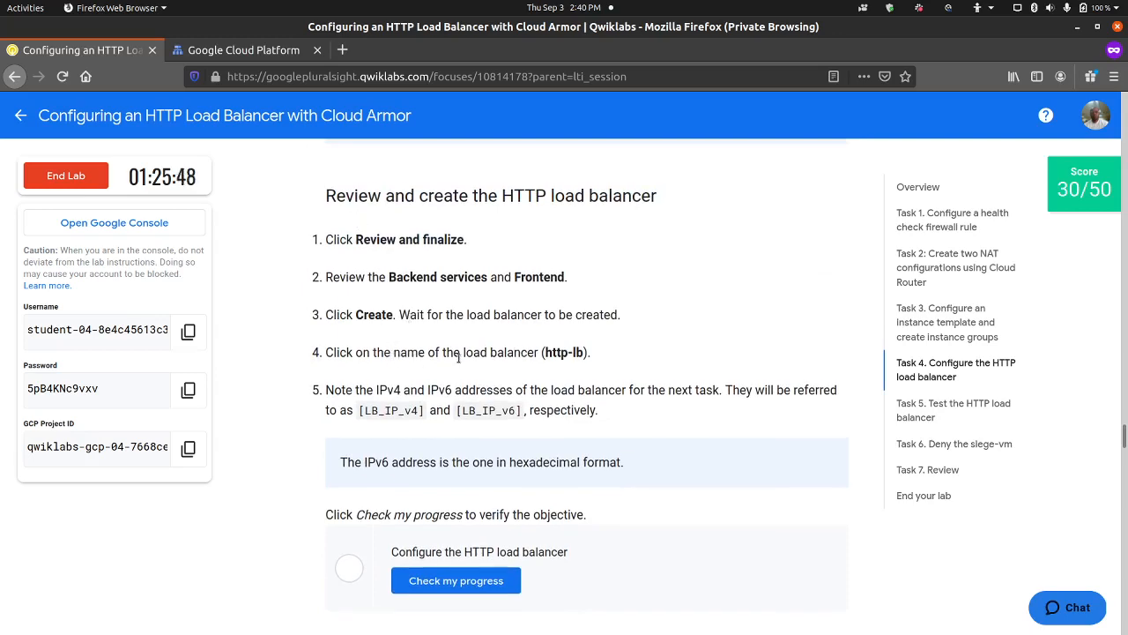
scroll(456, 357, up, 3)
scroll(452, 358, up, 1)
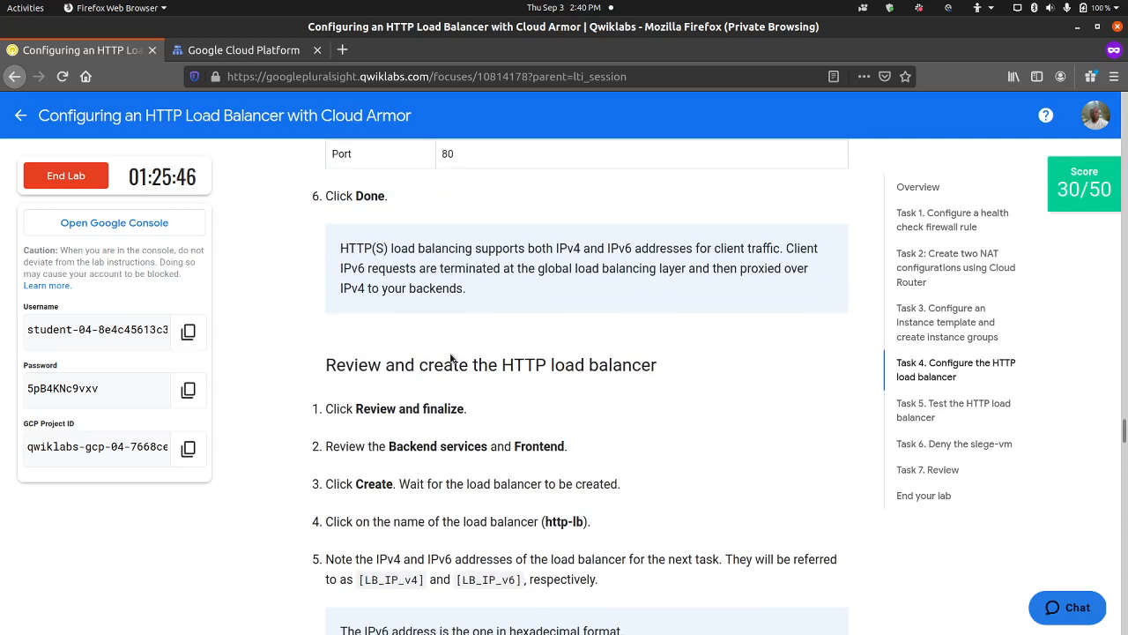
scroll(445, 357, down, 2)
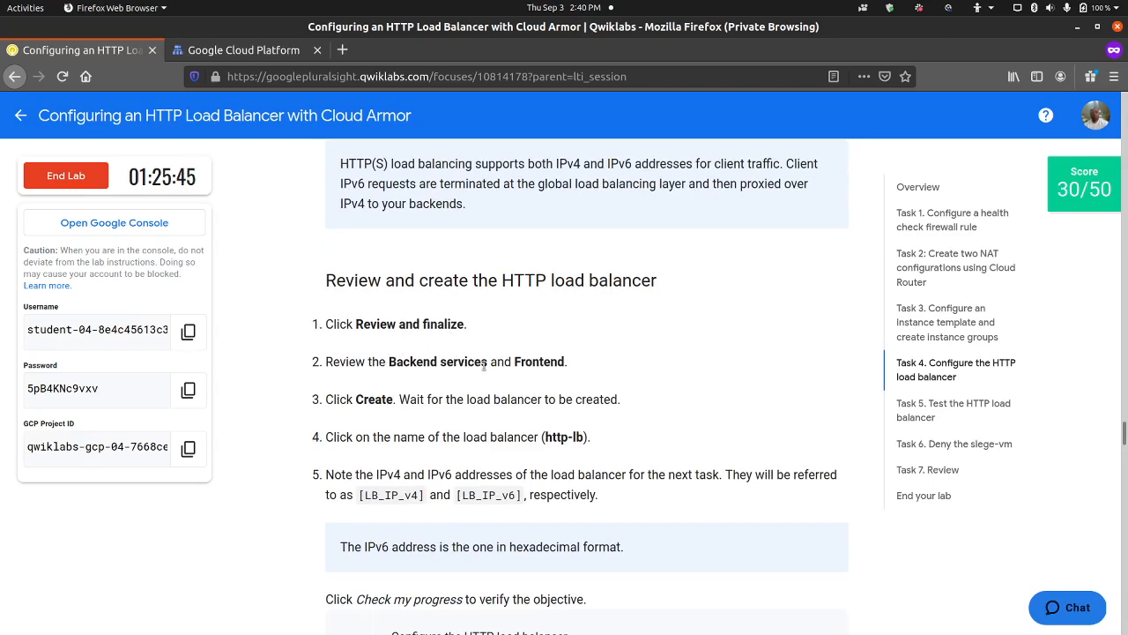
click(251, 50)
click(240, 525)
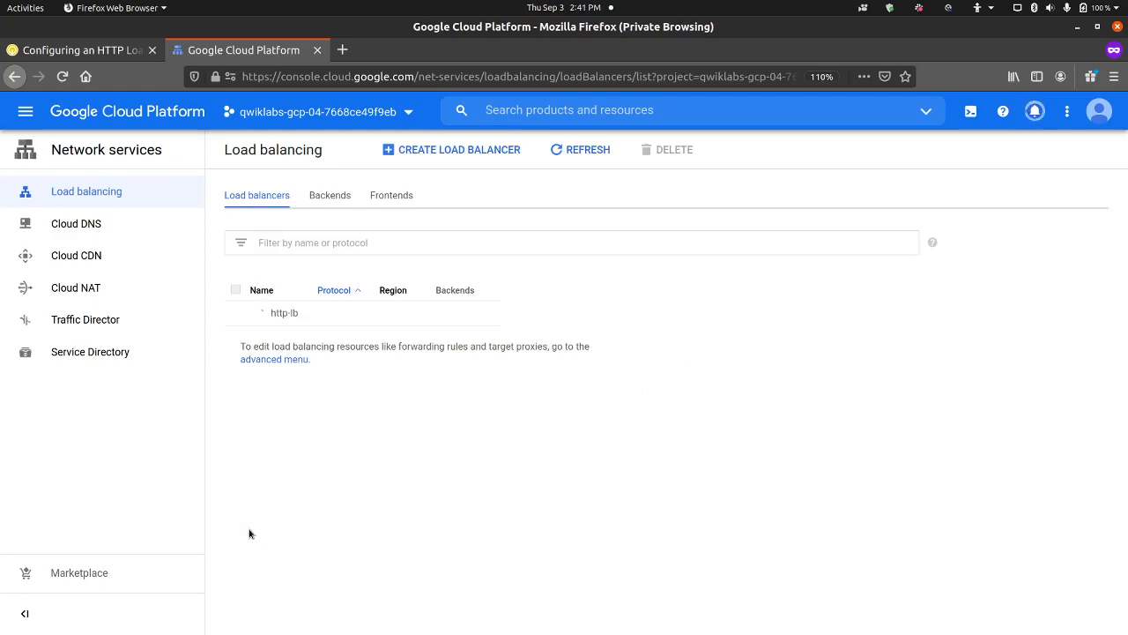
Open the details of the http-lb load balancer and examine its IPv4 and IPv6 frontend addresses and its backend instance groups.
click(95, 53)
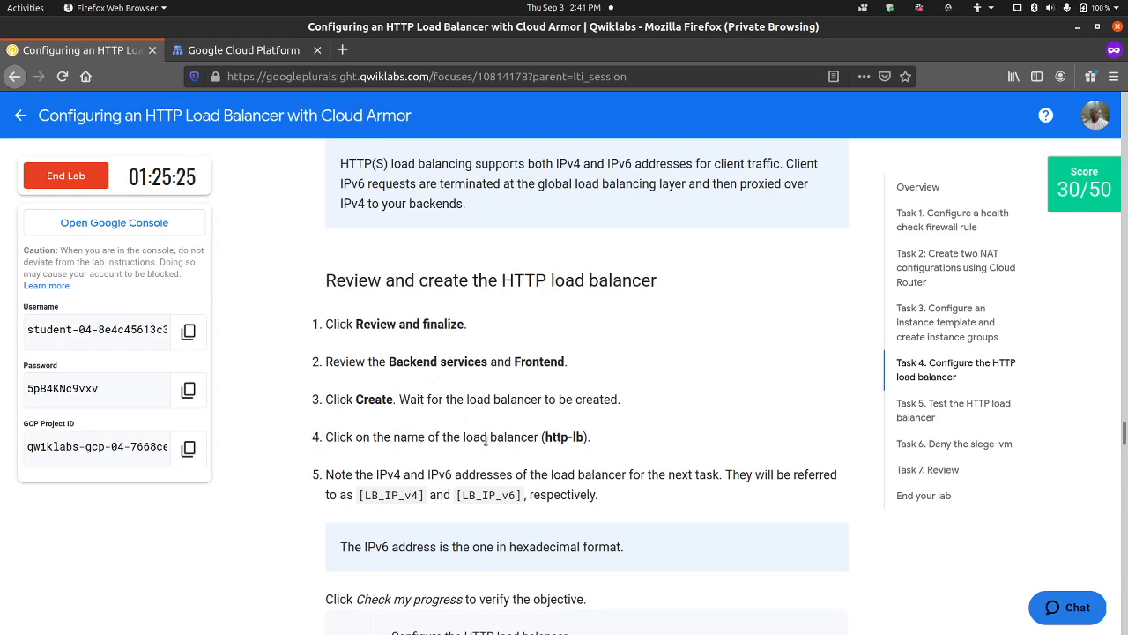
scroll(541, 436, down, 3)
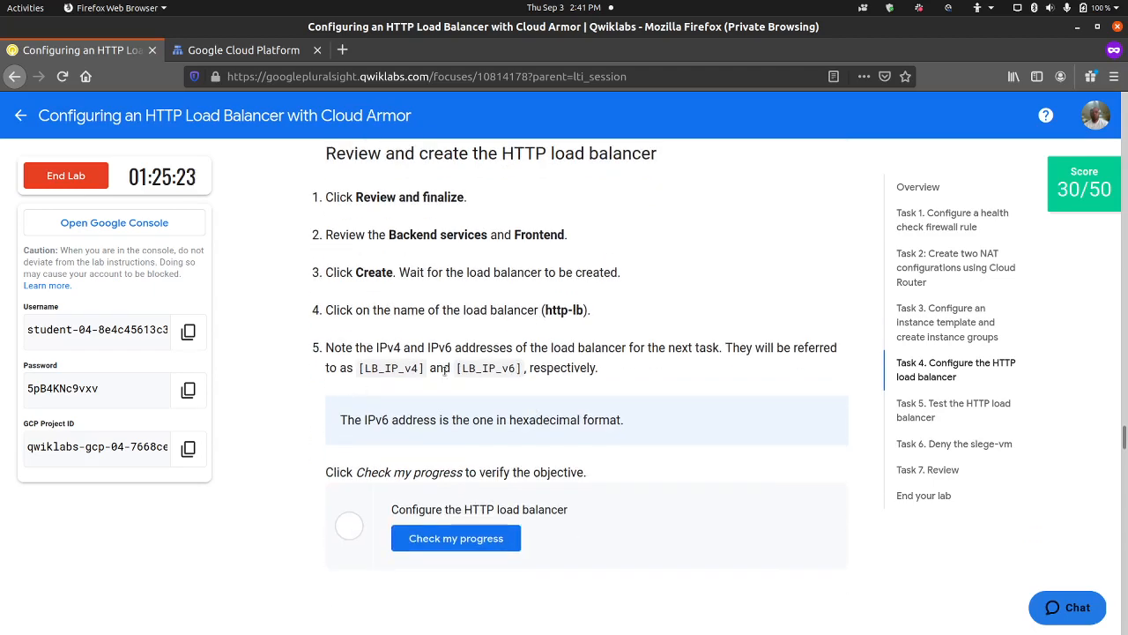
click(264, 50)
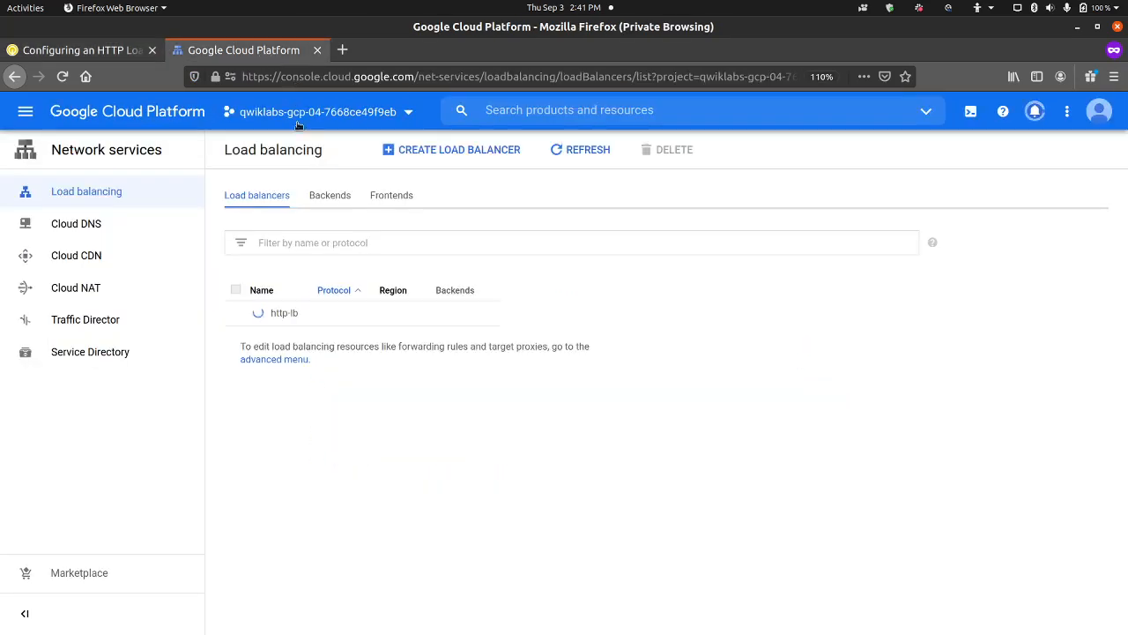
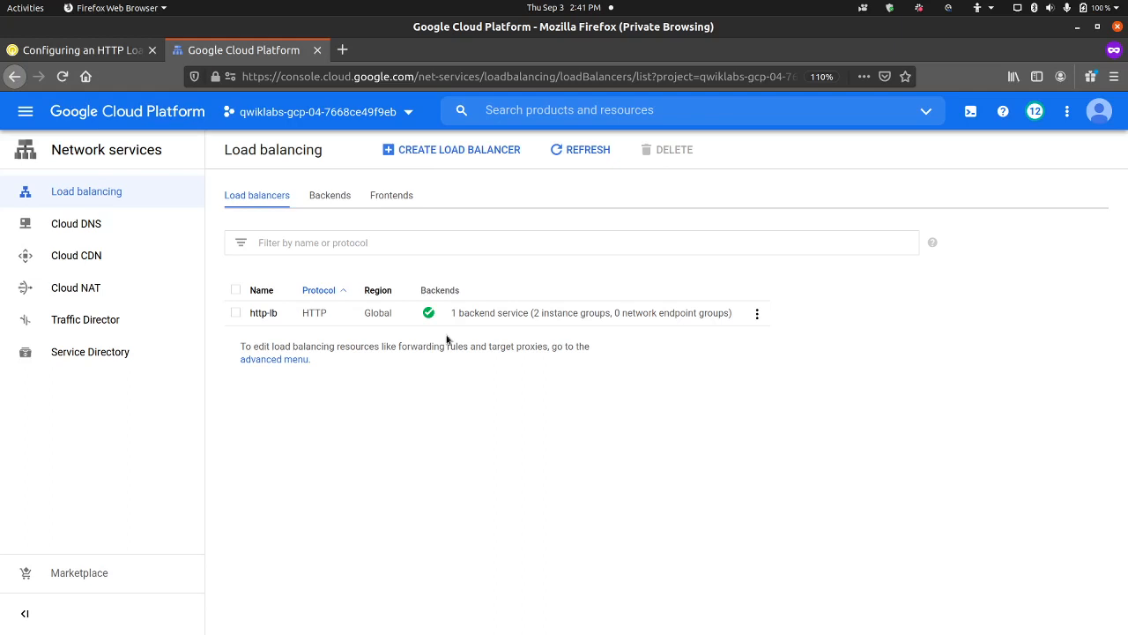
click(255, 315)
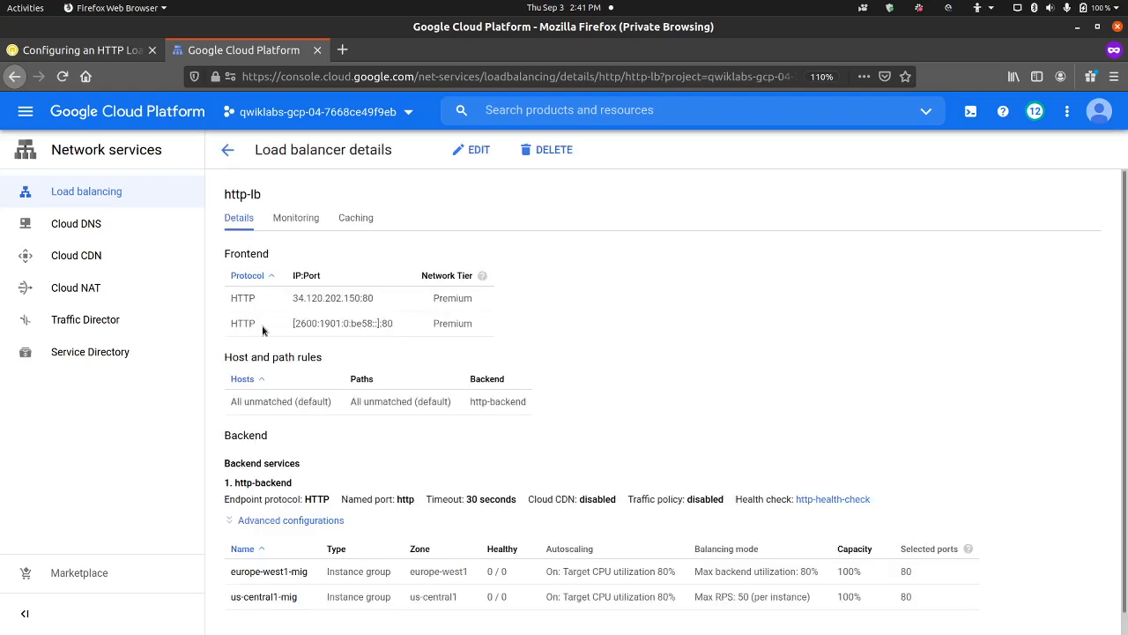
drag(356, 323, 289, 299)
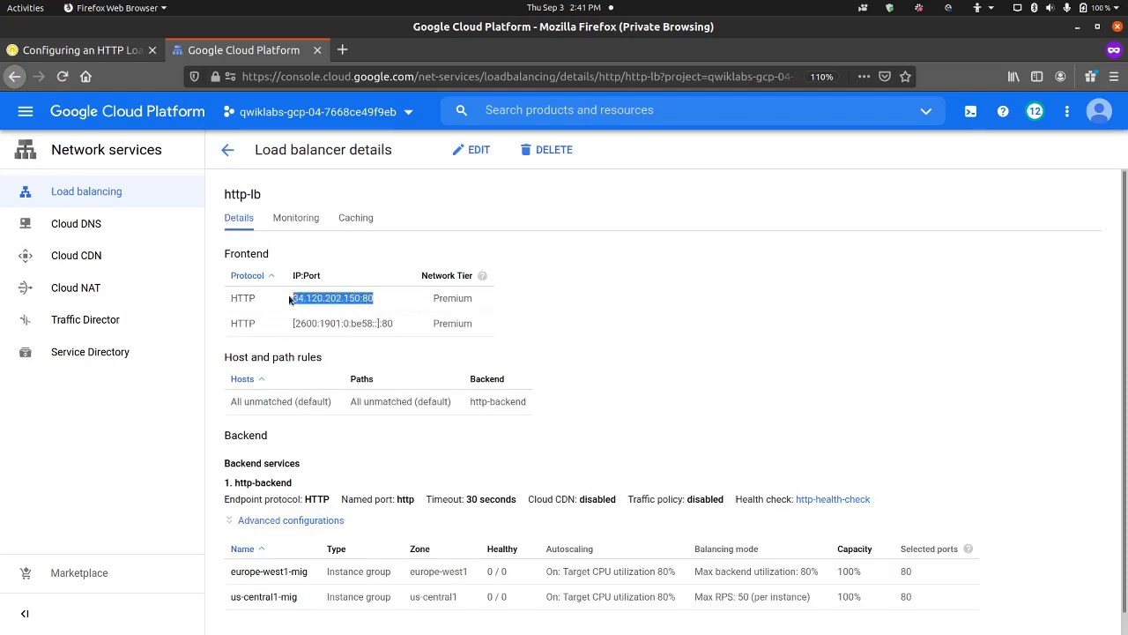
click(644, 284)
scroll(645, 282, down, 1)
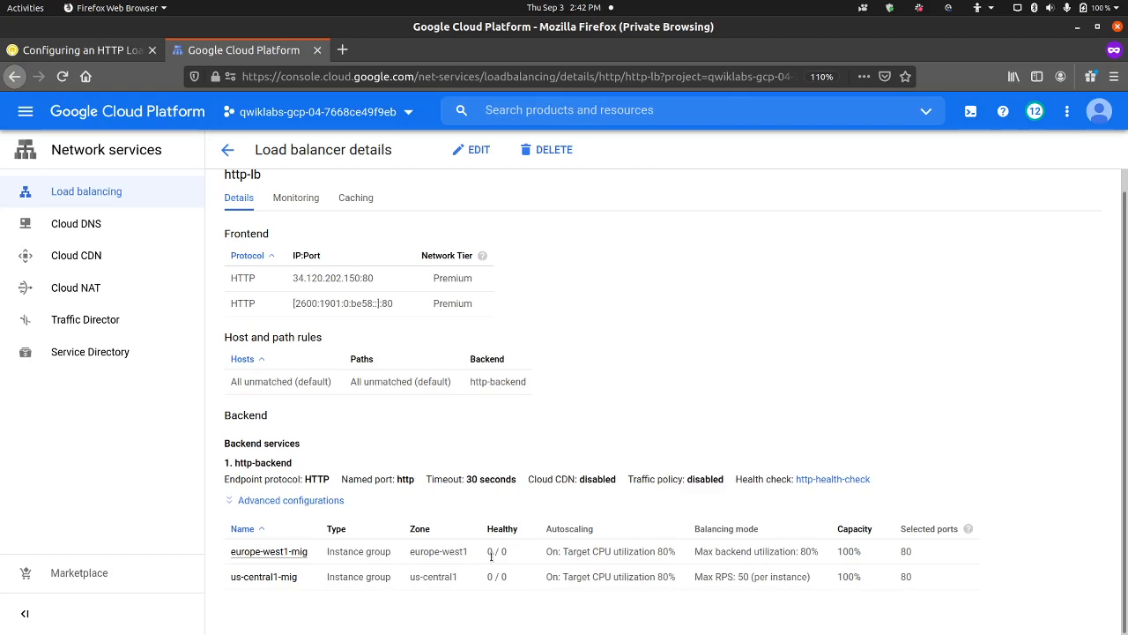
Return to the lab page and check the progress of the "Configure the HTTP load balancer" objective.
click(81, 51)
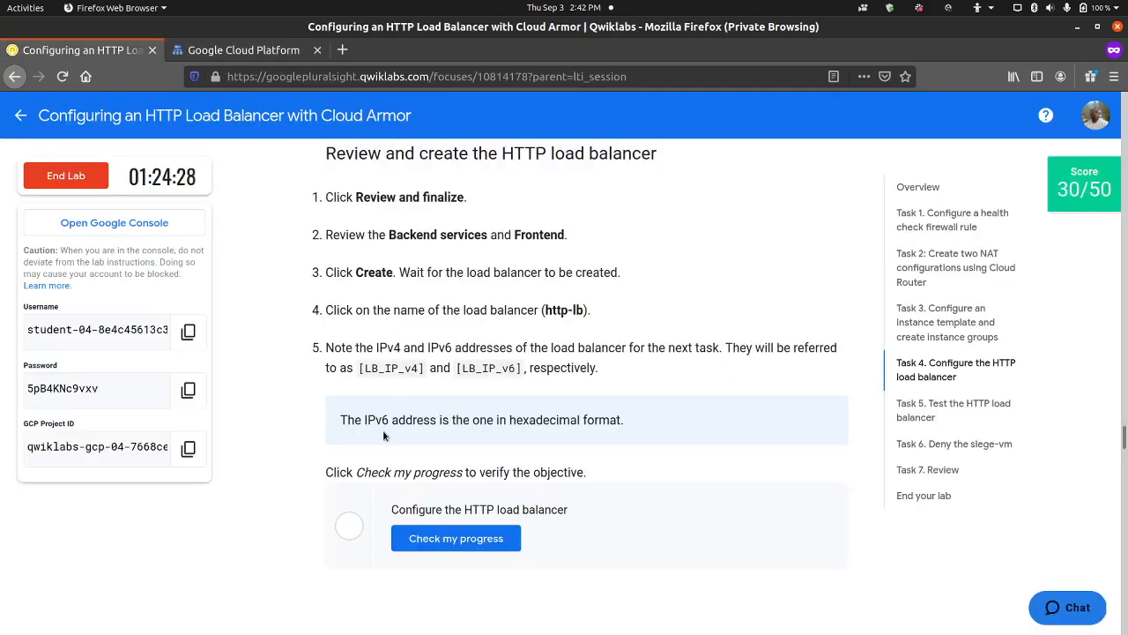
scroll(382, 429, down, 2)
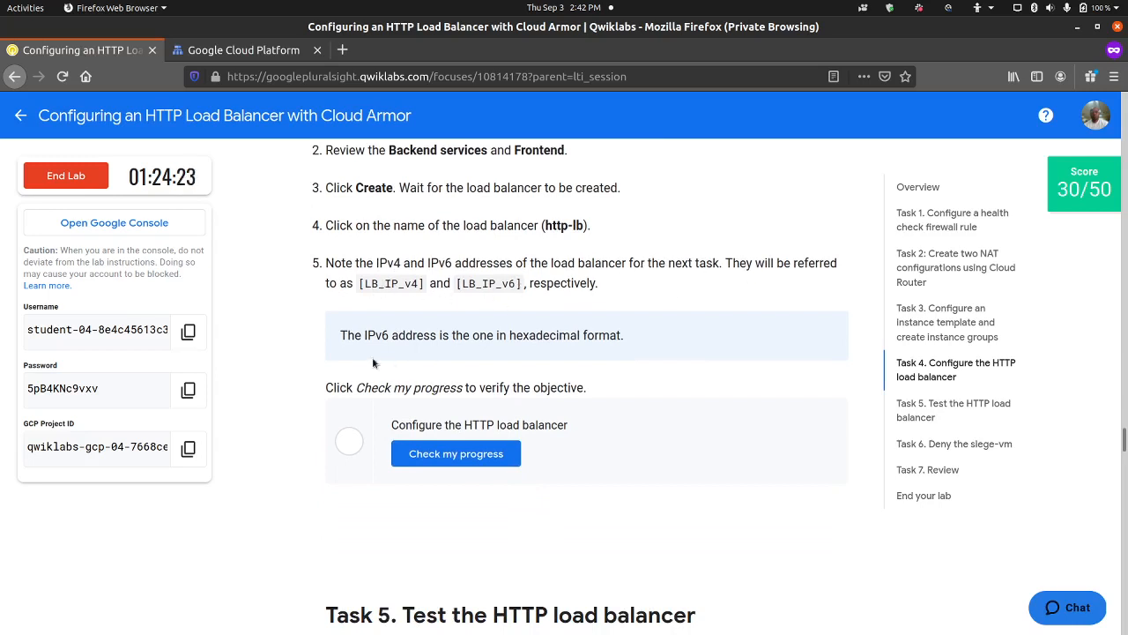
click(423, 464)
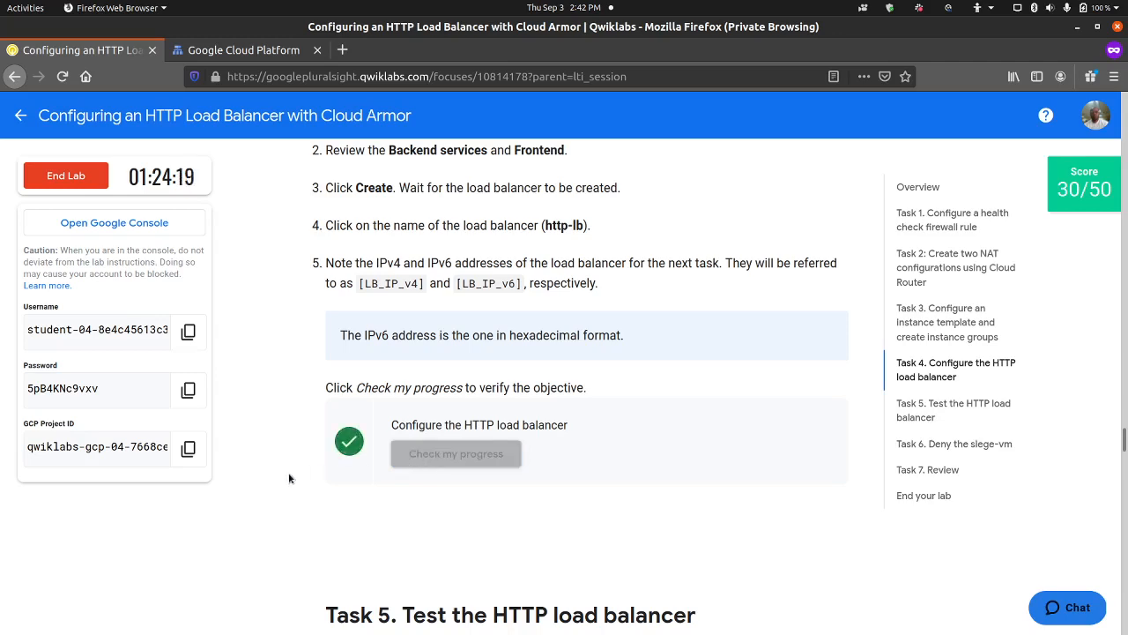
Answer True to Task 5's question on whether the load balancer should forward traffic to the closest region.
scroll(286, 467, down, 6)
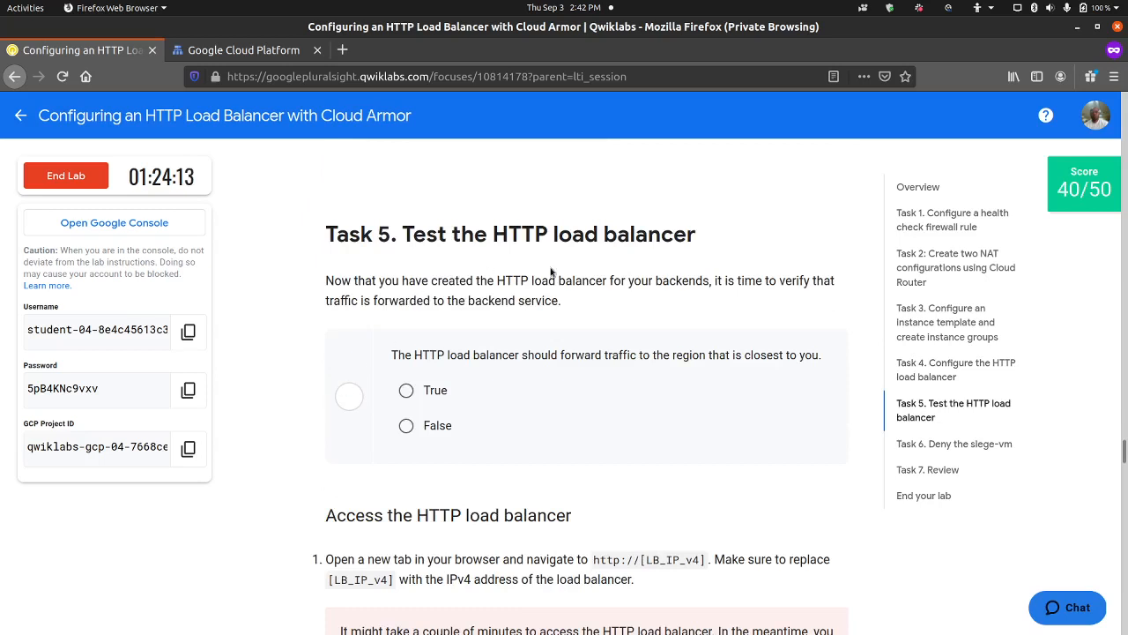
scroll(423, 326, down, 1)
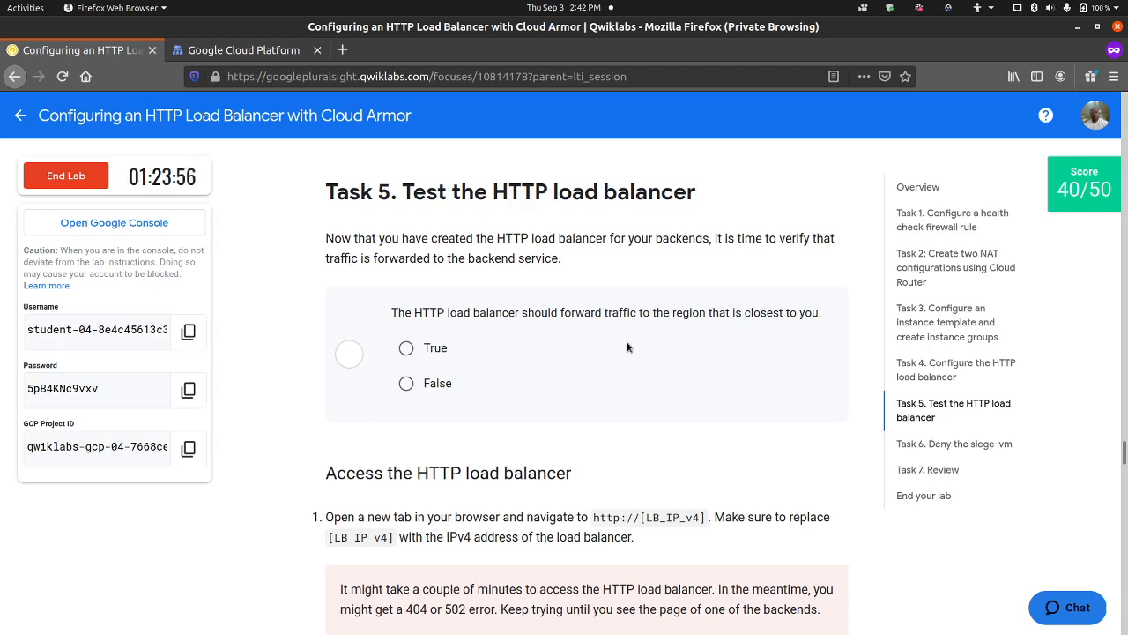
click(405, 382)
click(405, 349)
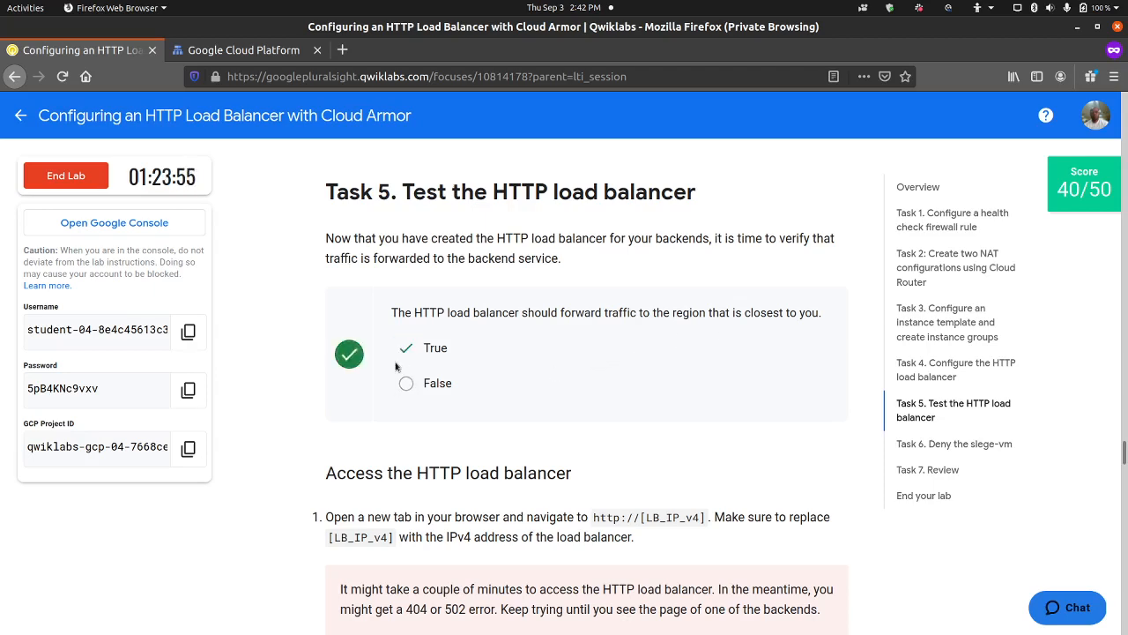
scroll(376, 357, down, 3)
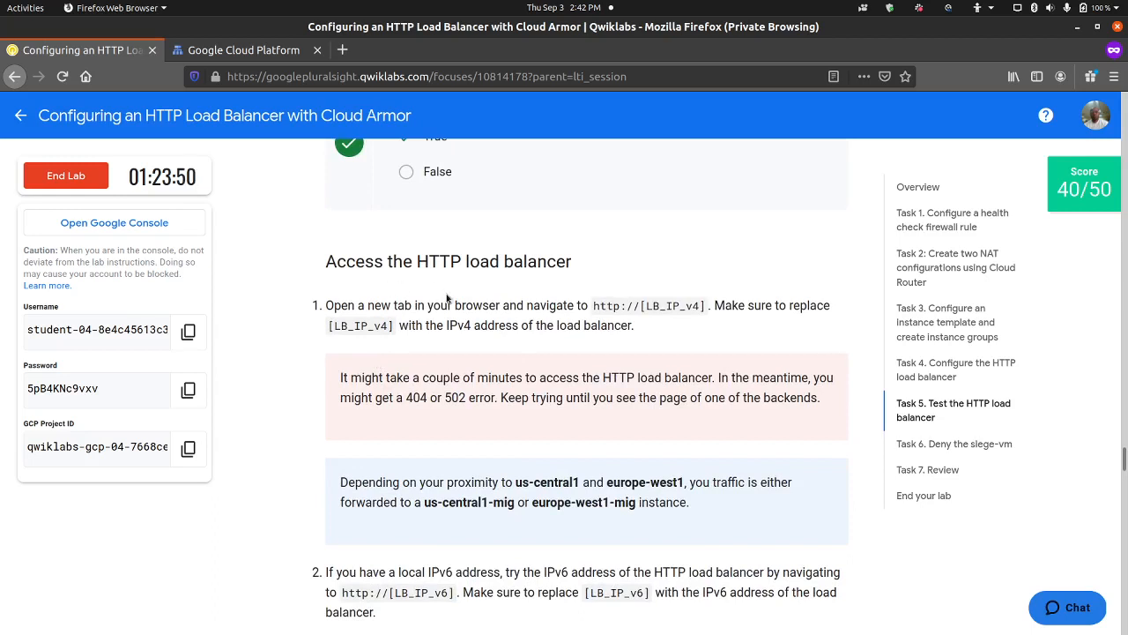
Copy http-lb's IPv4 frontend address 34.120.202.150:80 from the load balancer details and load it in a new browser tab.
scroll(411, 290, down, 1)
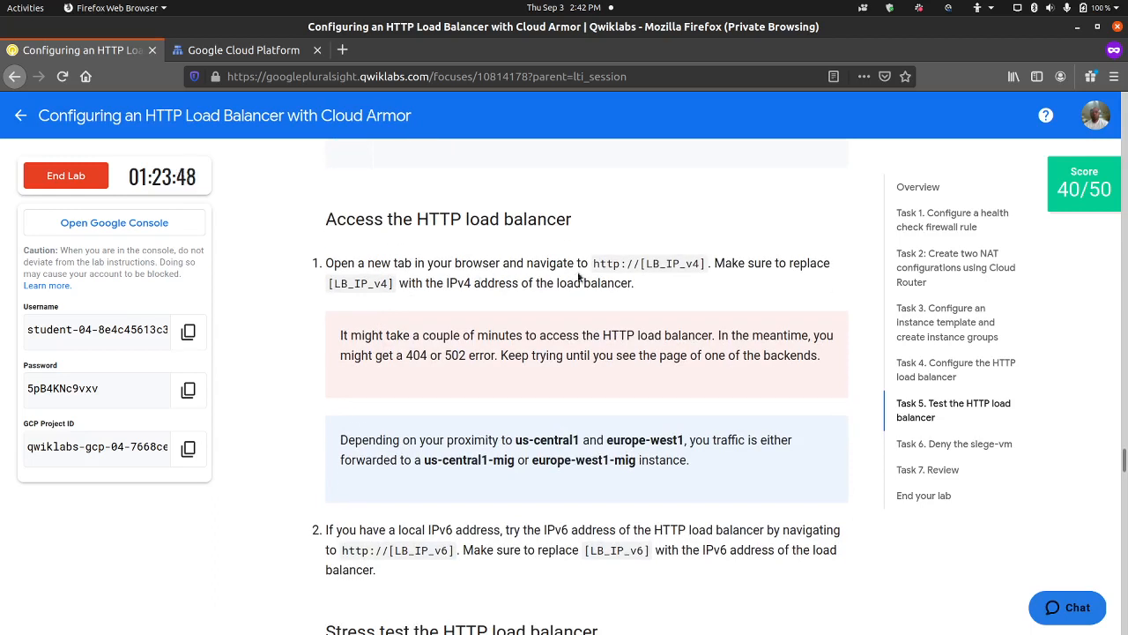
click(287, 48)
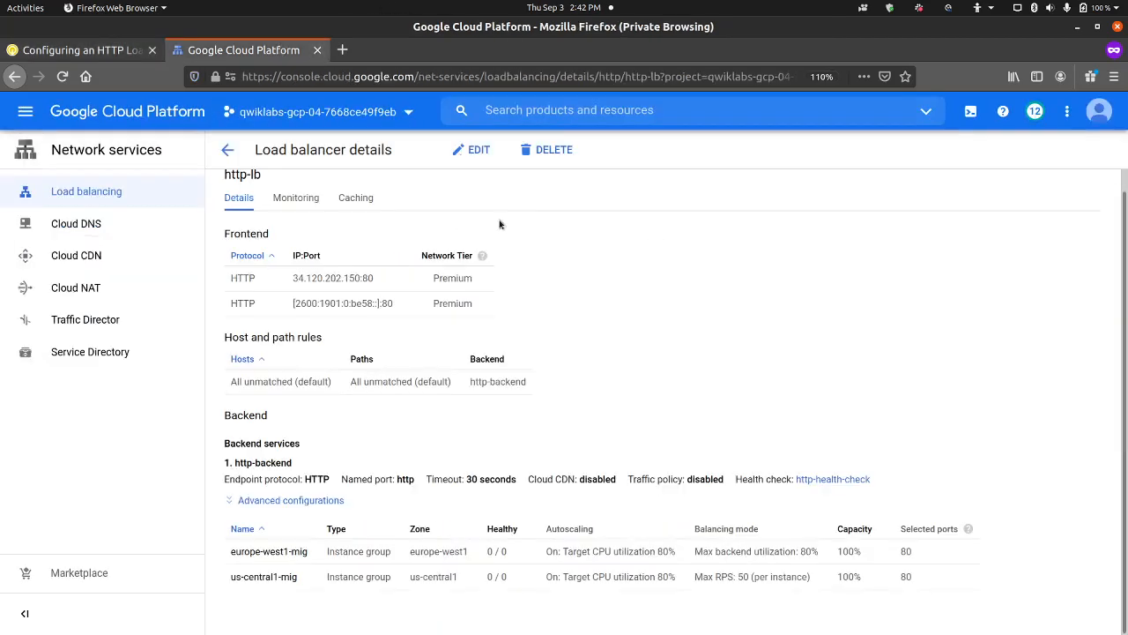
drag(379, 277, 300, 276)
key(ctrl+c)
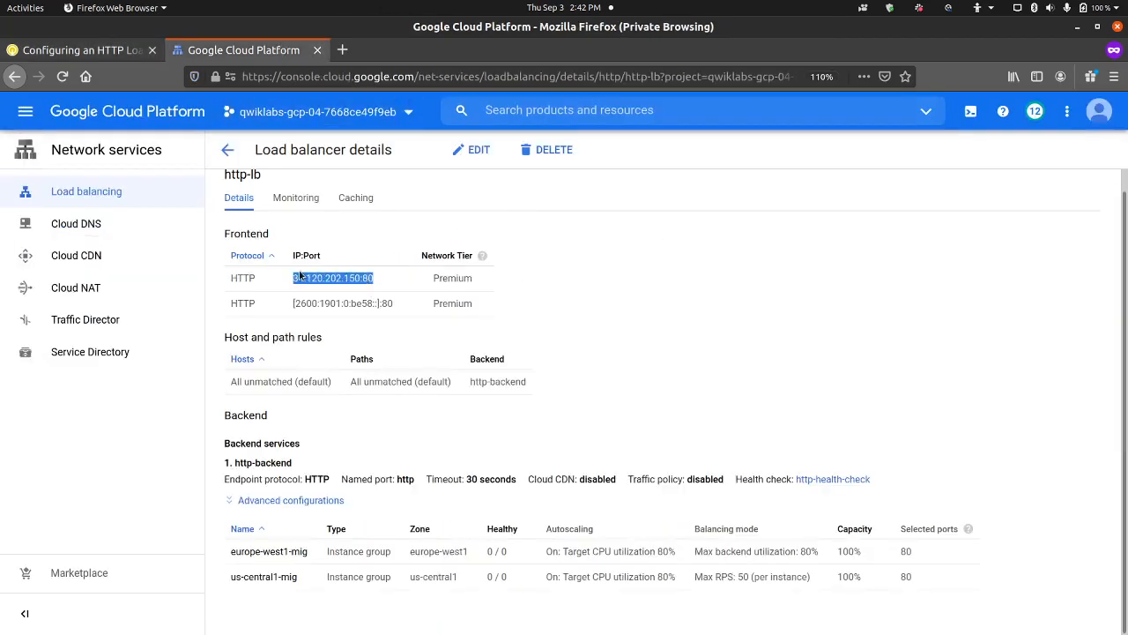
right_click(300, 276)
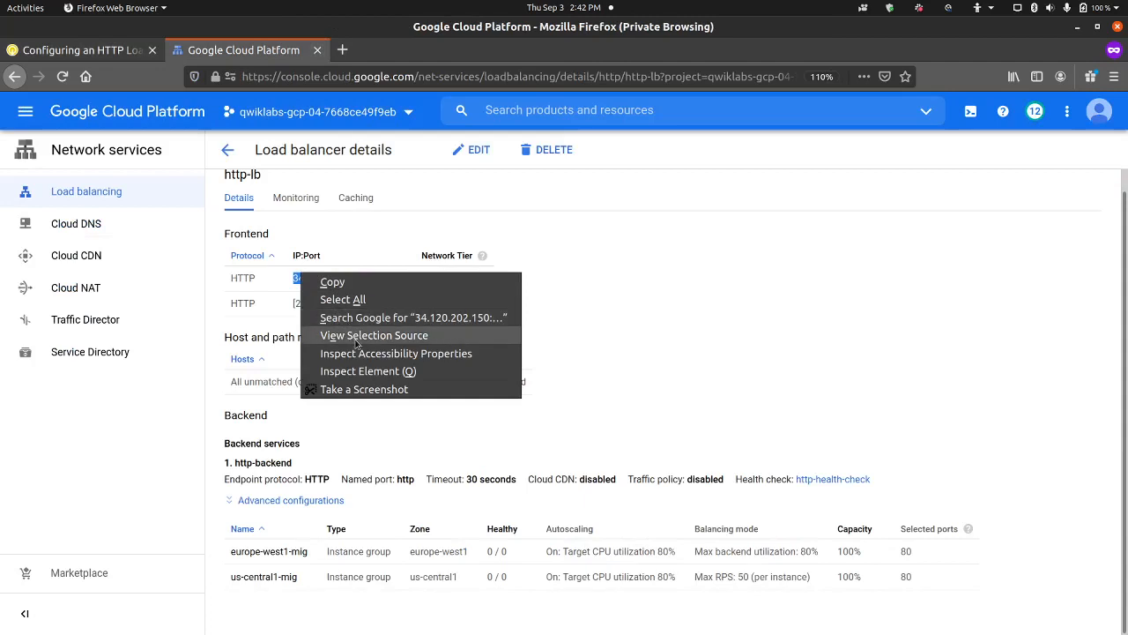
click(357, 283)
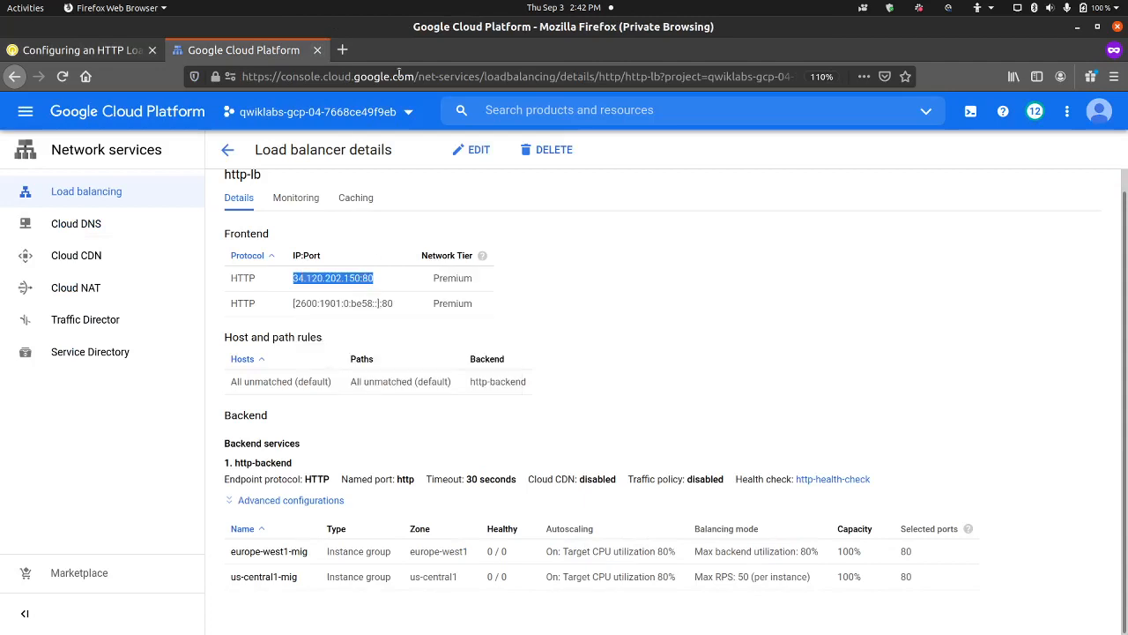
click(344, 51)
right_click(346, 76)
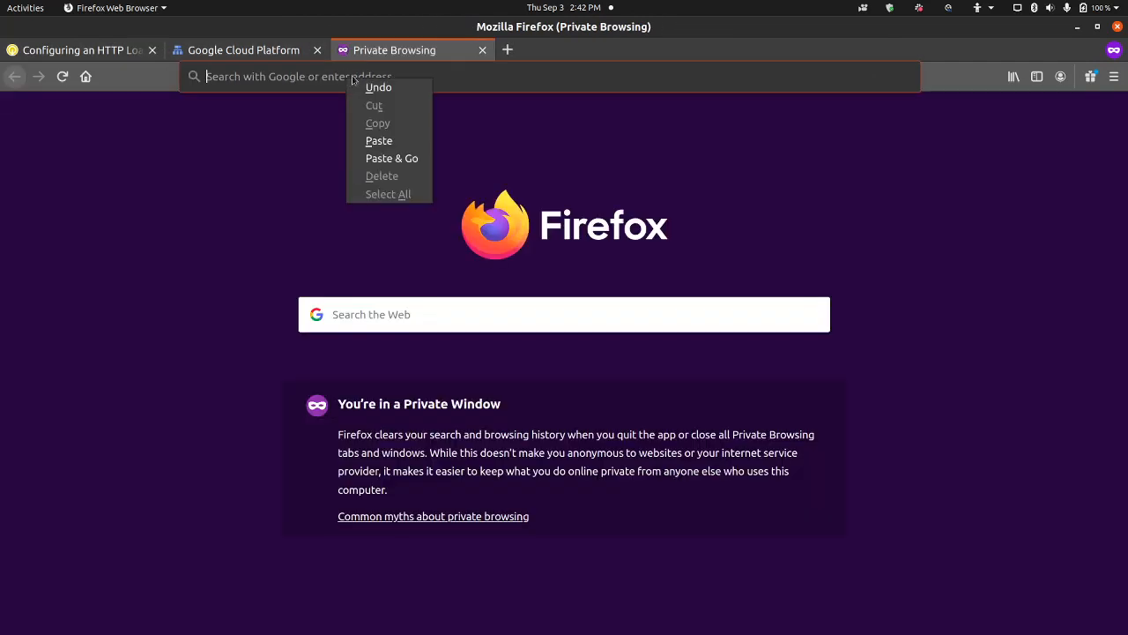
click(383, 160)
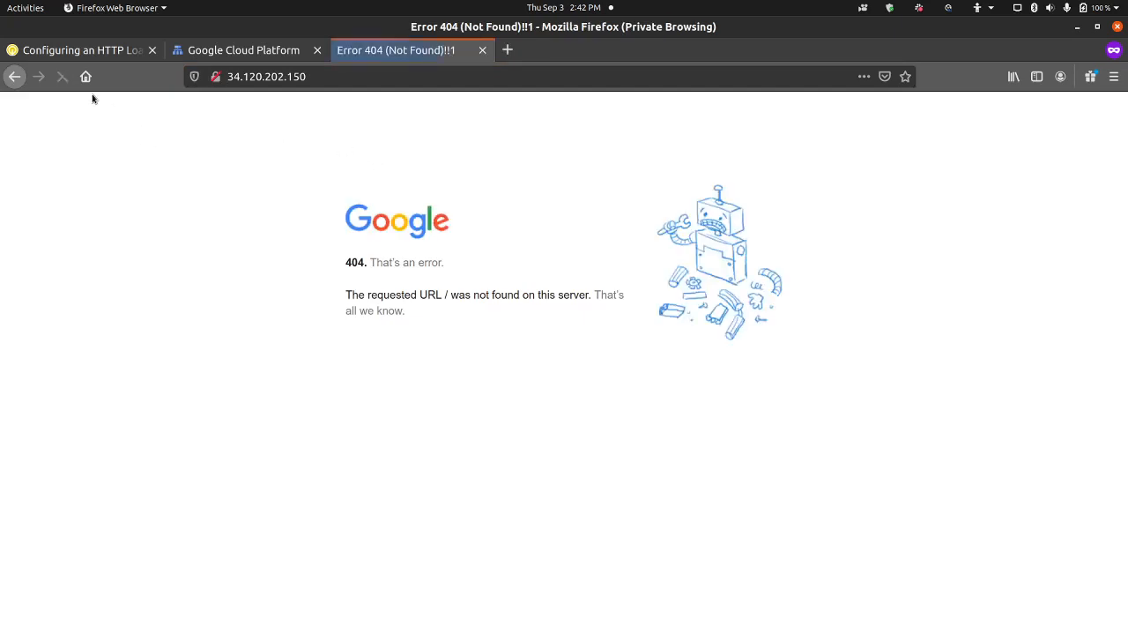
Reload the load balancer's page at 34.120.202.150, reread the lab's access notes, and reload the page again.
click(62, 76)
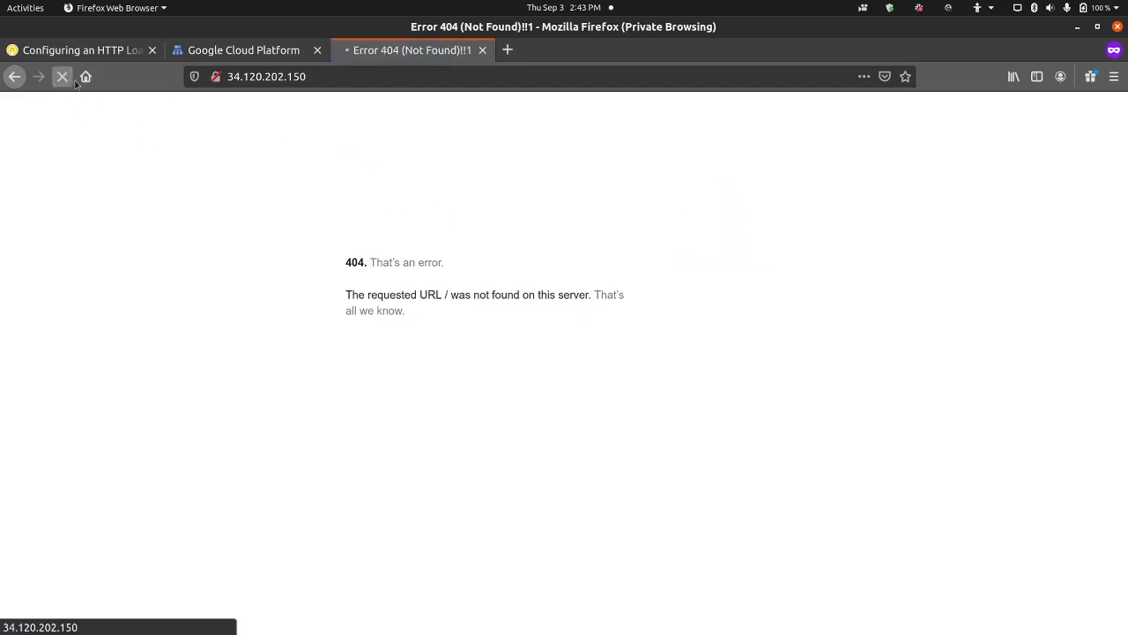
click(125, 53)
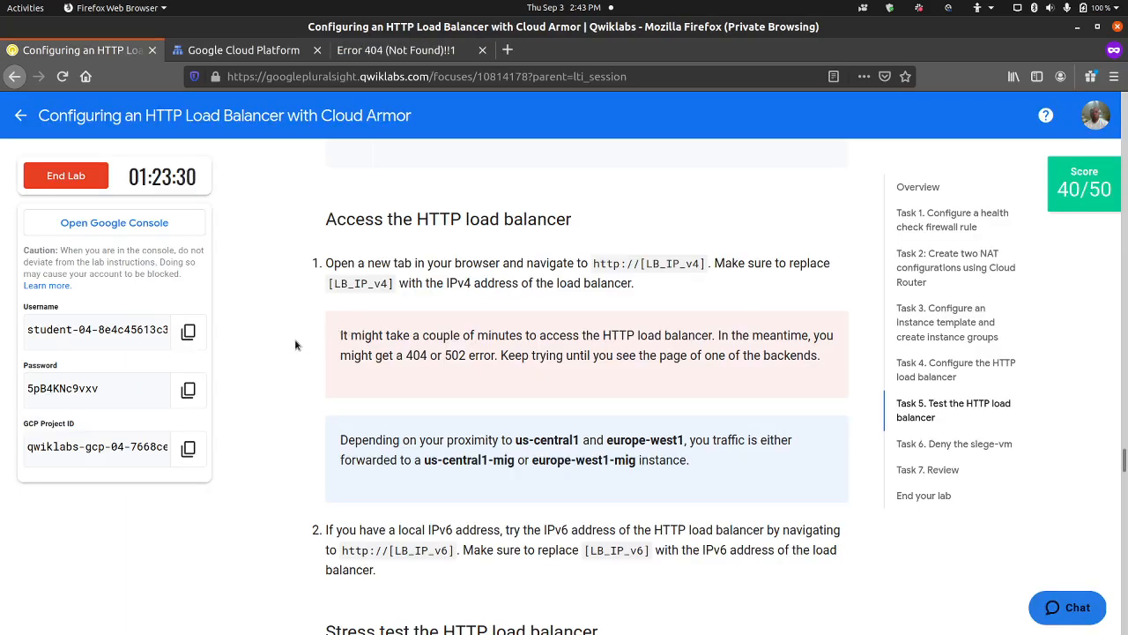
scroll(295, 345, down, 2)
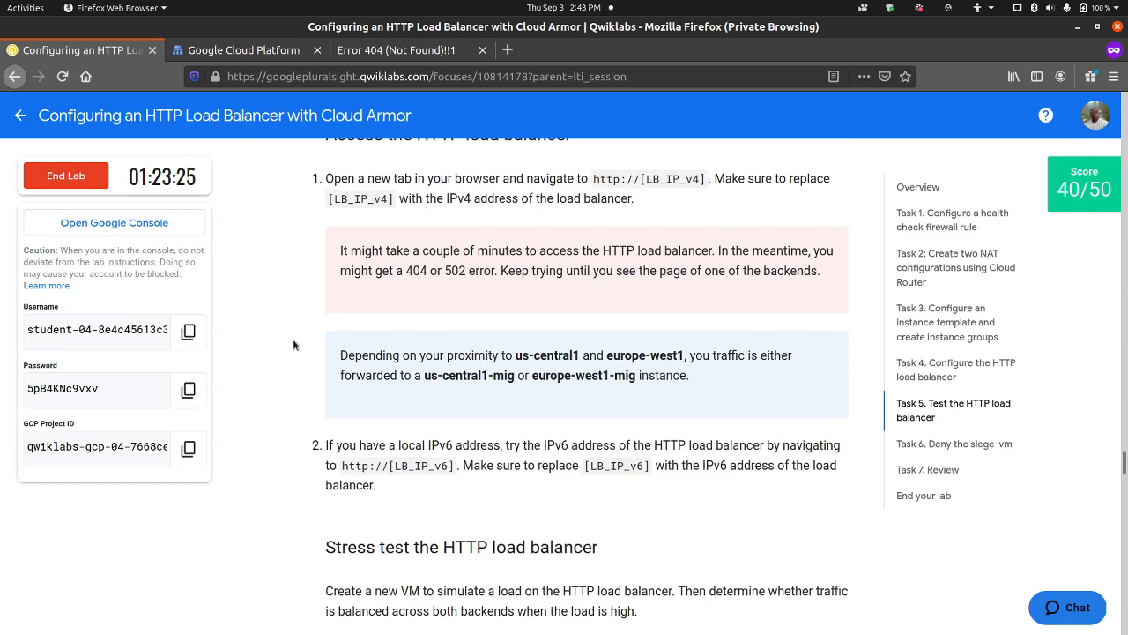
click(390, 52)
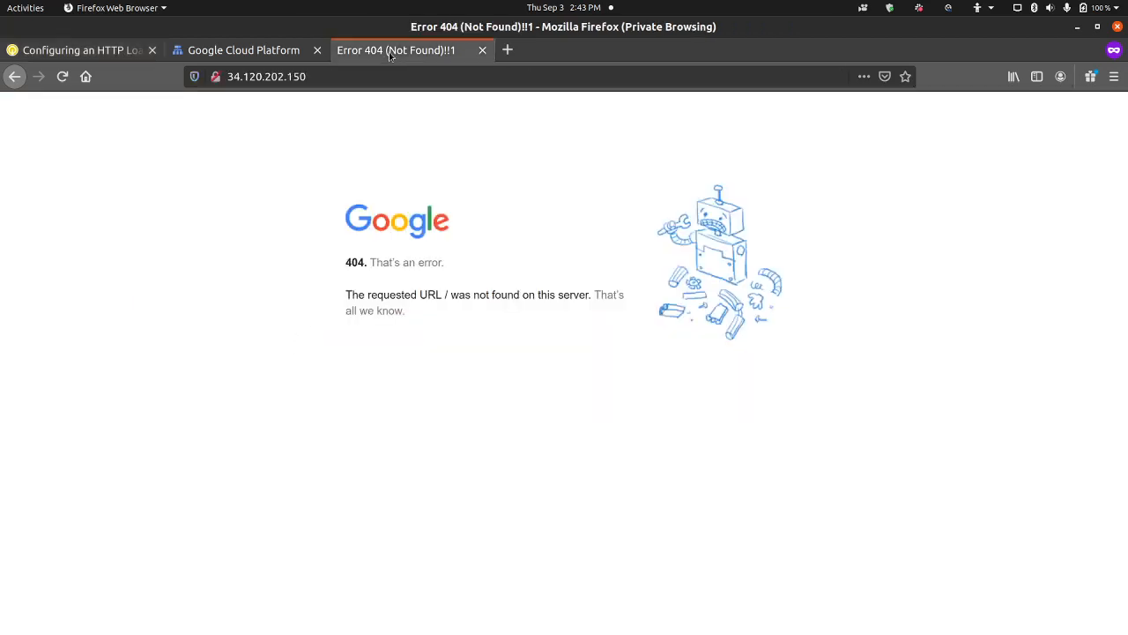
click(63, 76)
Return to the lab's "Stress test the HTTP load balancer" instructions and copy the VM name siege-vm.
click(84, 51)
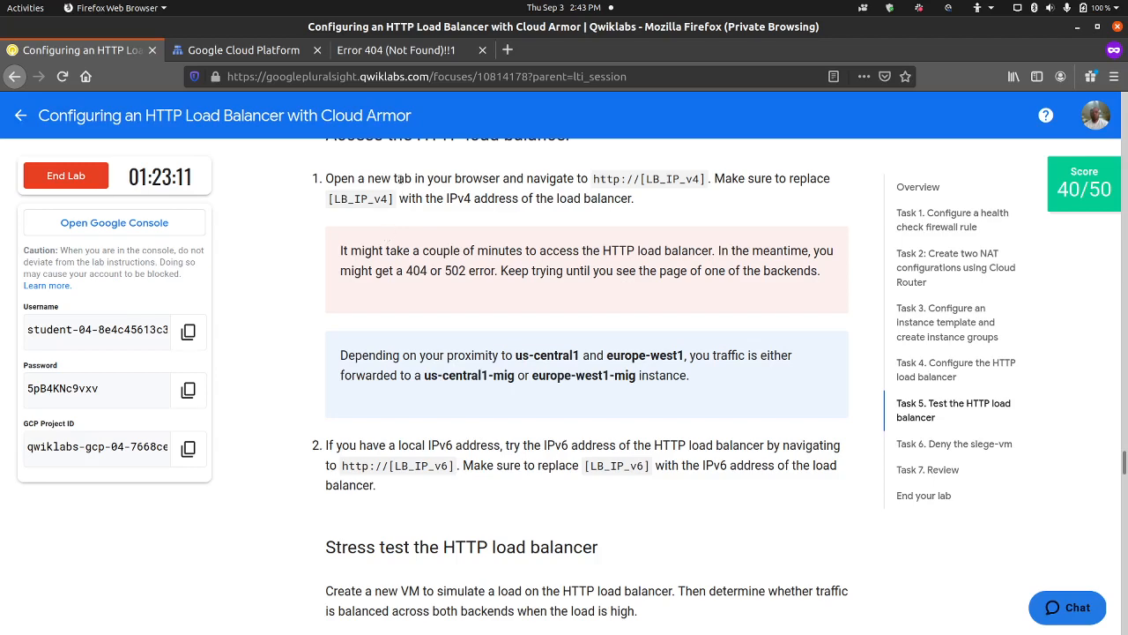
scroll(307, 331, down, 1)
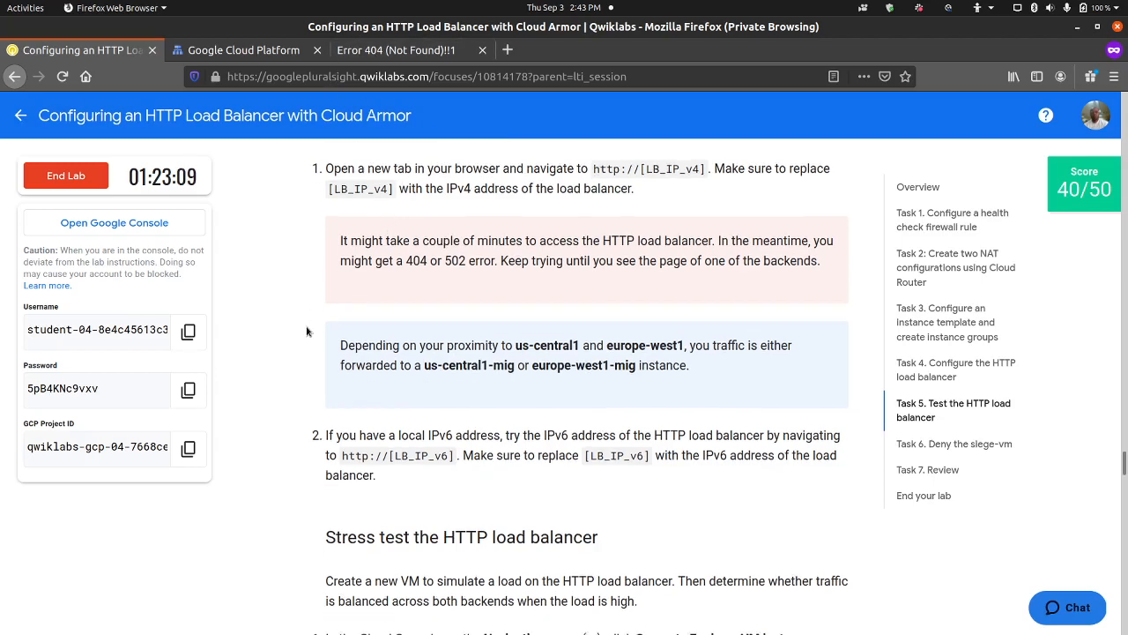
scroll(307, 331, down, 3)
scroll(307, 331, up, 3)
scroll(306, 332, down, 3)
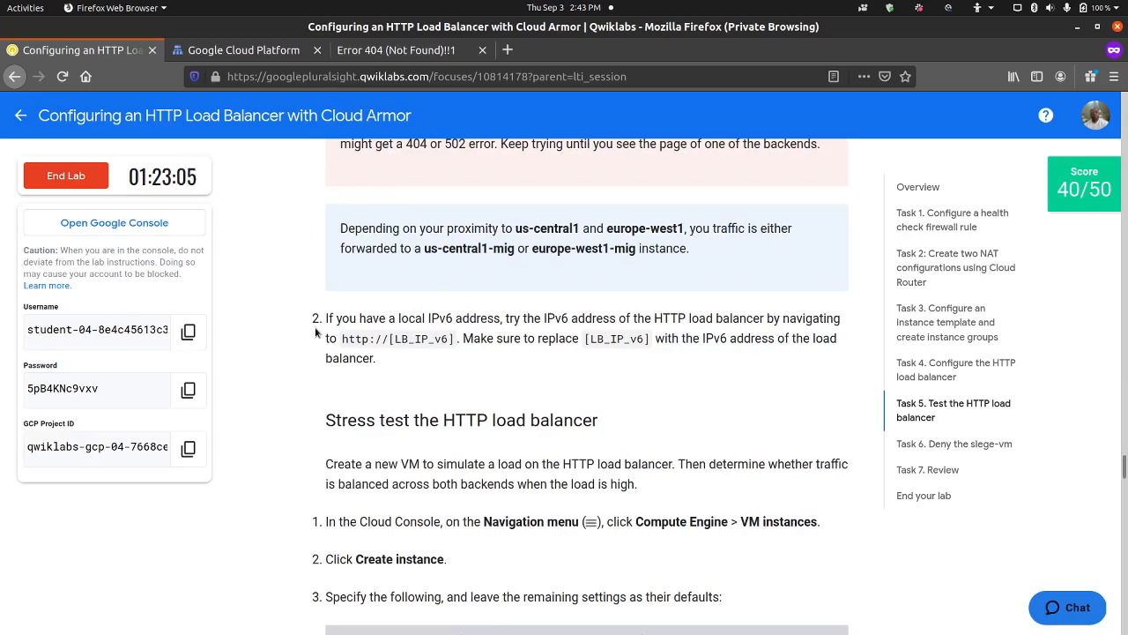
scroll(316, 331, down, 4)
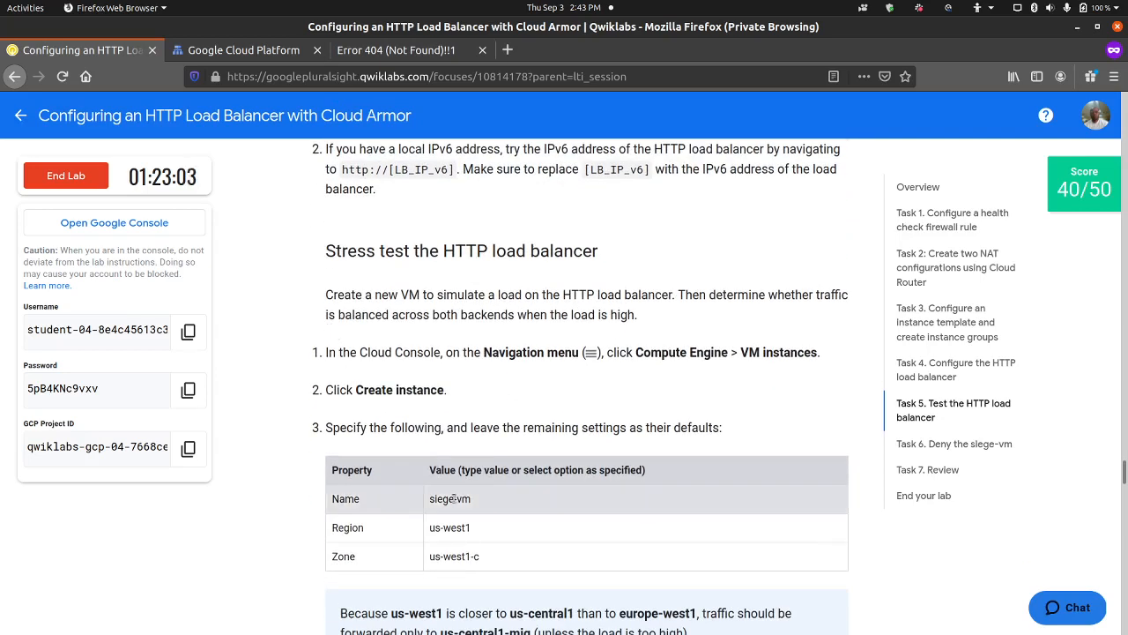
double_click(453, 499)
right_click(453, 499)
click(480, 508)
Open Compute Engine's VM instances page in a new browser tab from the Google Cloud console.
click(249, 53)
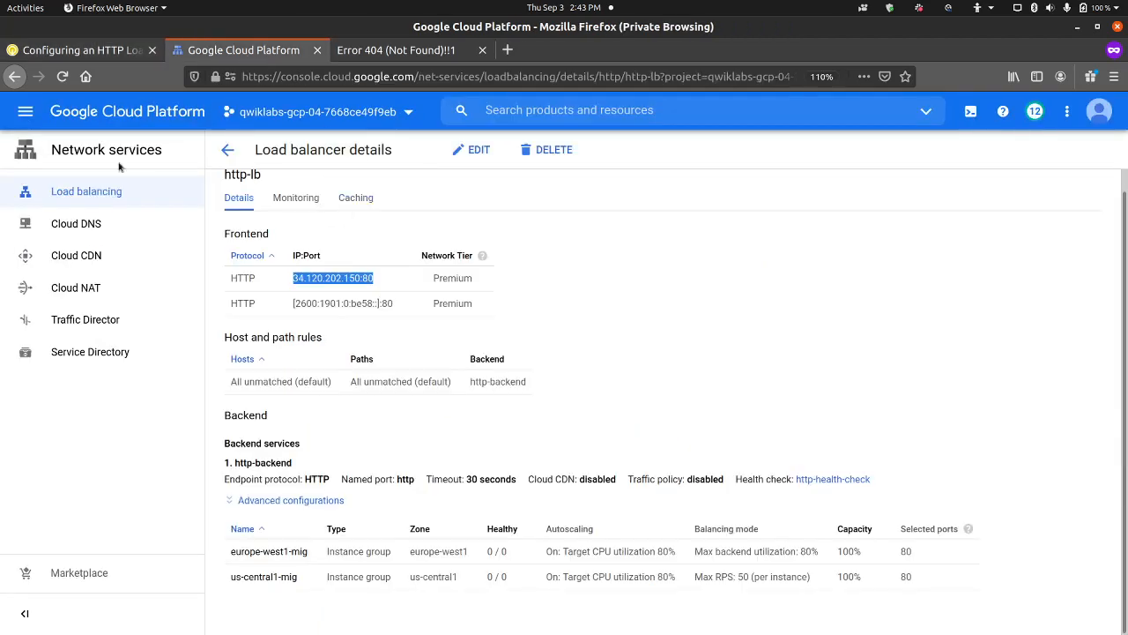
click(26, 111)
scroll(128, 517, down, 3)
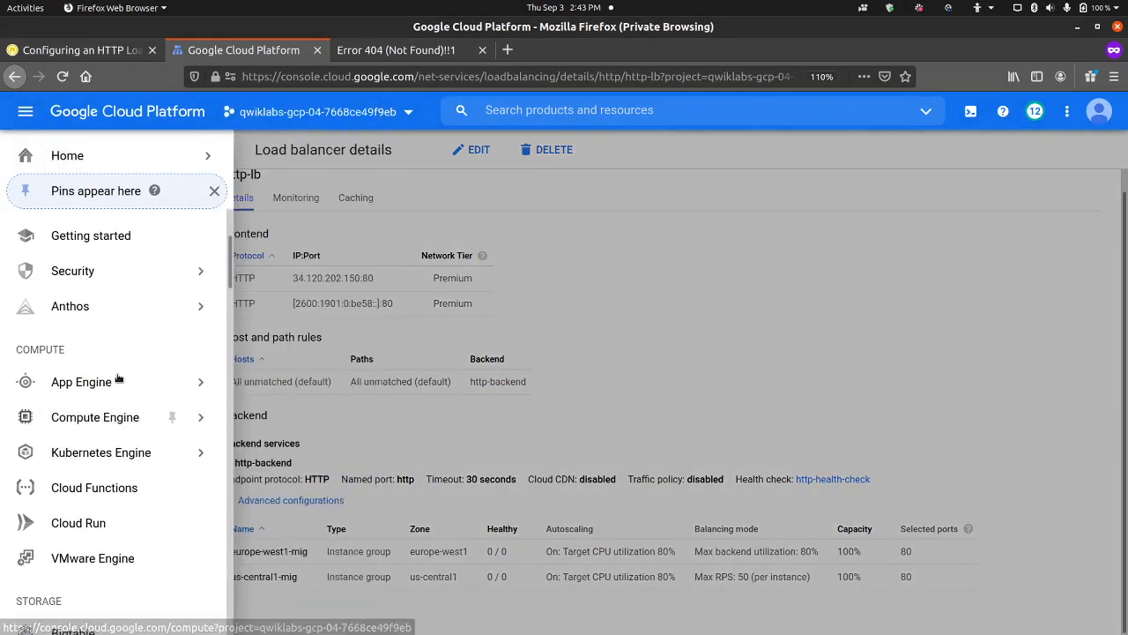
mouse_move(119, 385)
mouse_move(163, 417)
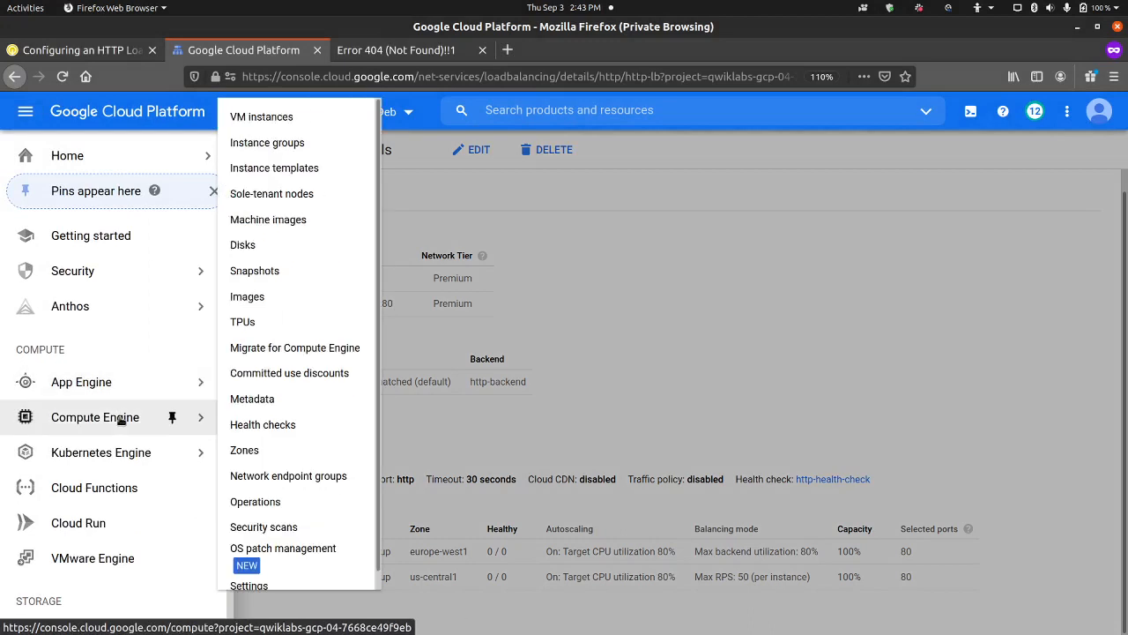
right_click(289, 128)
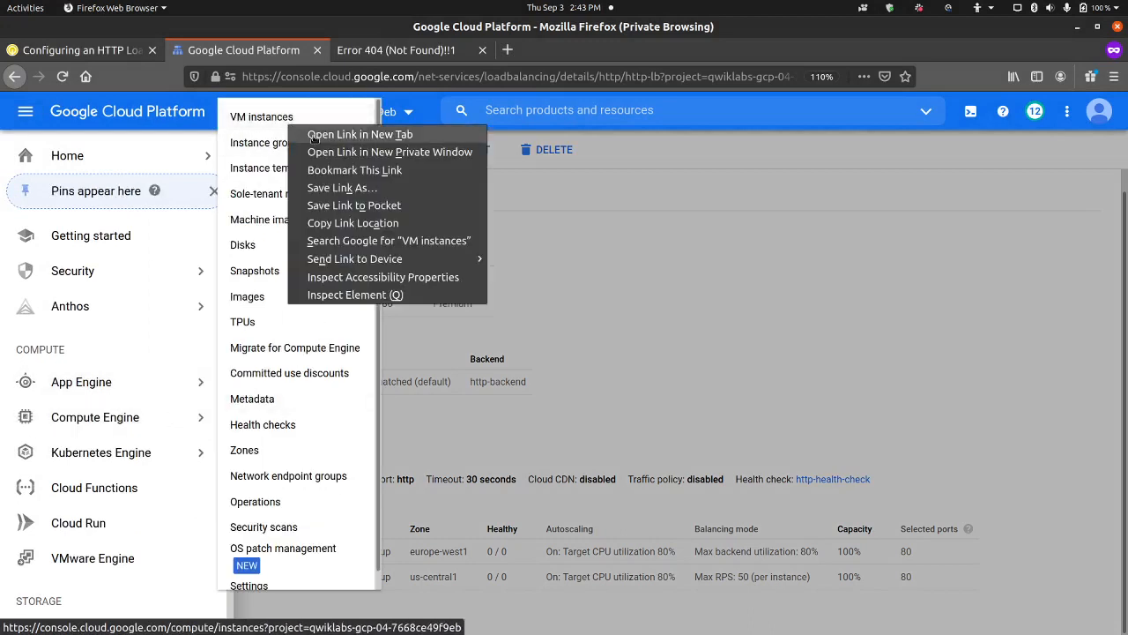
click(360, 134)
click(409, 50)
Retry the load balancer's page at 34.120.202.150 and return to the VM instances page.
click(570, 56)
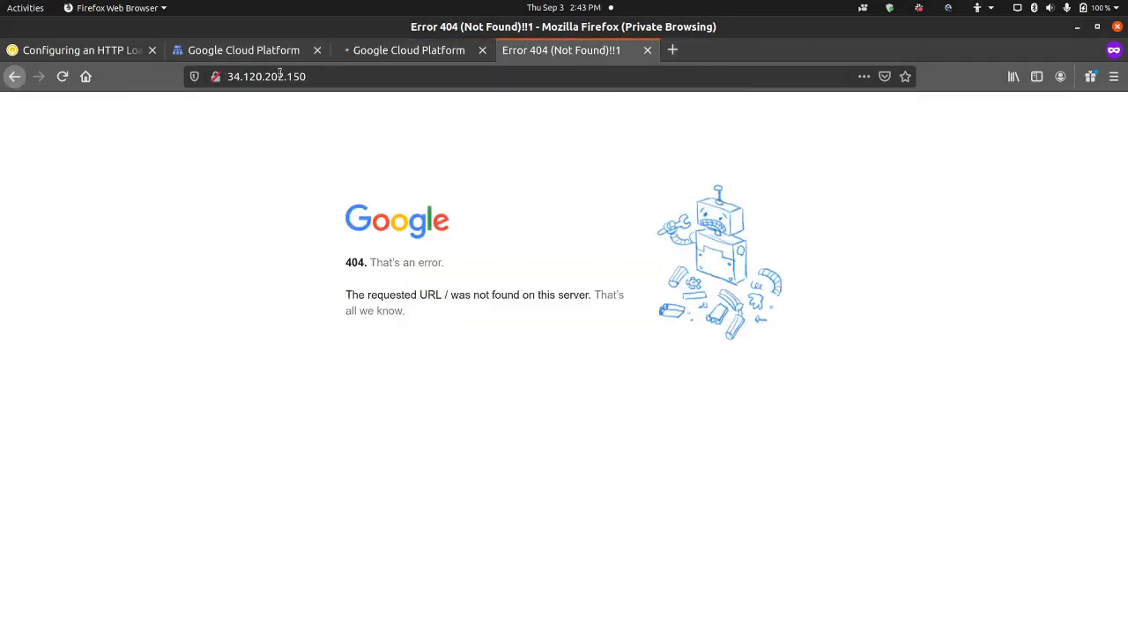
click(65, 80)
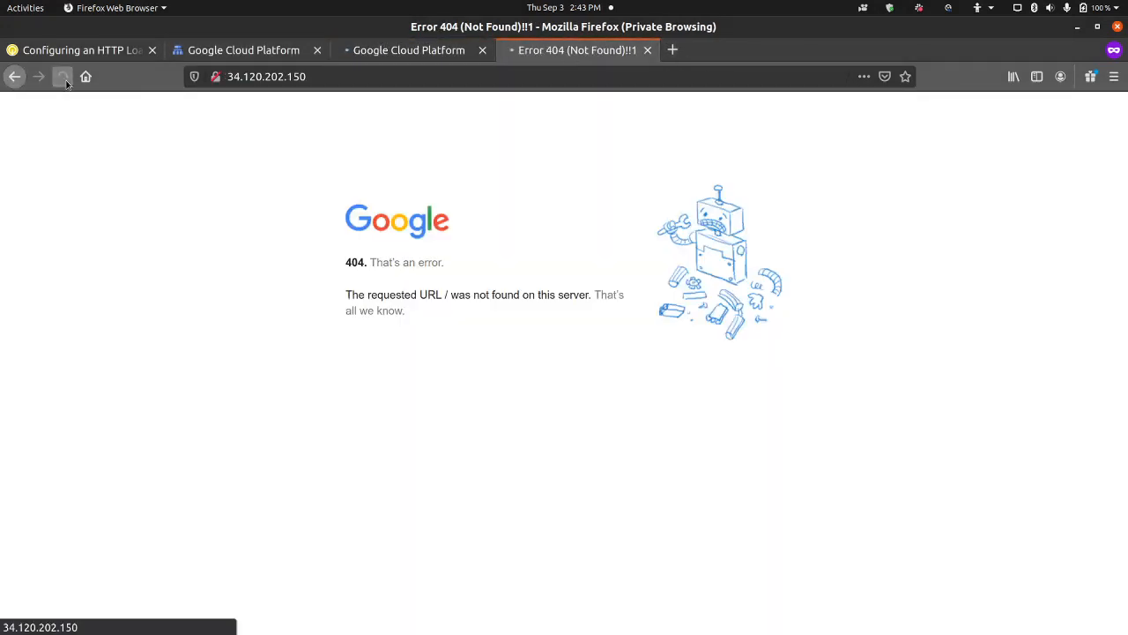
click(406, 51)
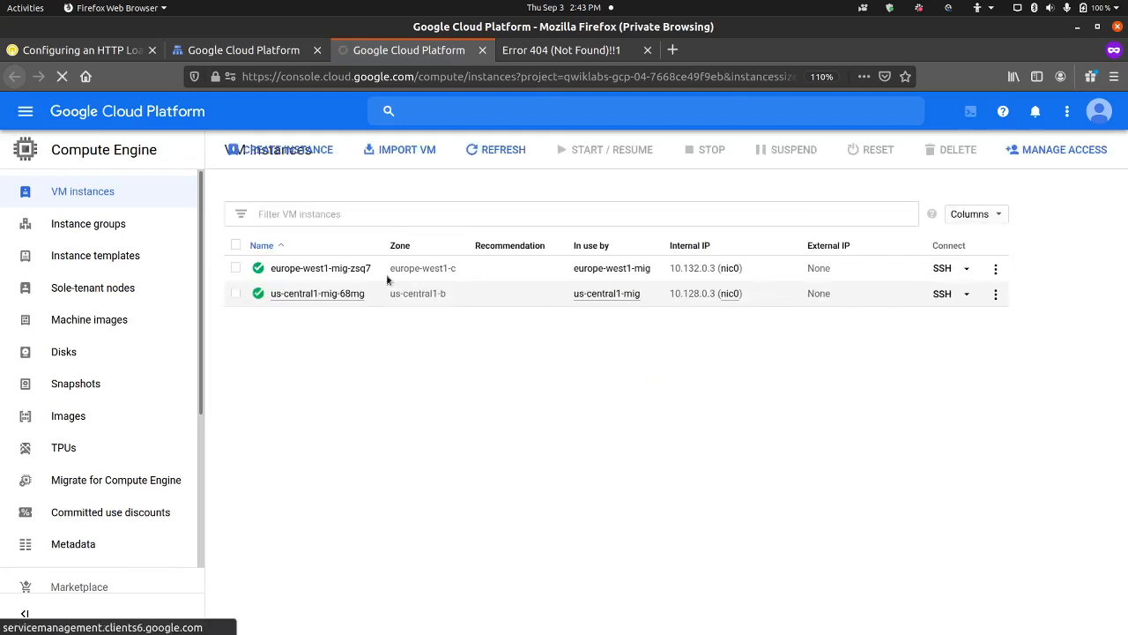
Start creating a new VM instance and name it siege-vm.
click(445, 156)
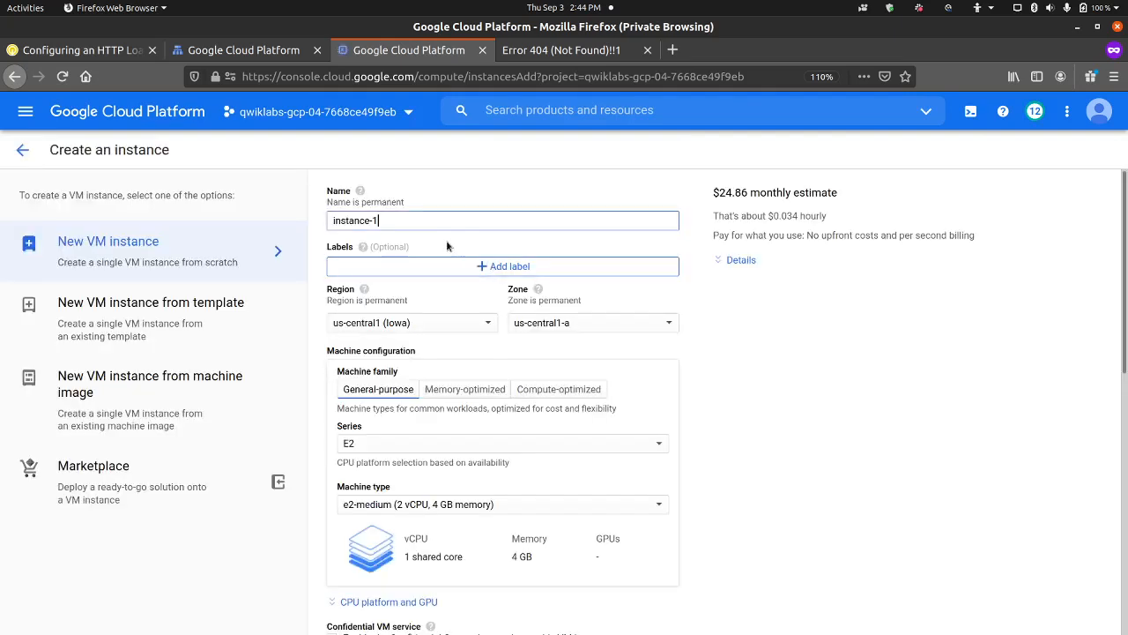
click(380, 222)
key(ctrl+a)
key(ctrl+v)
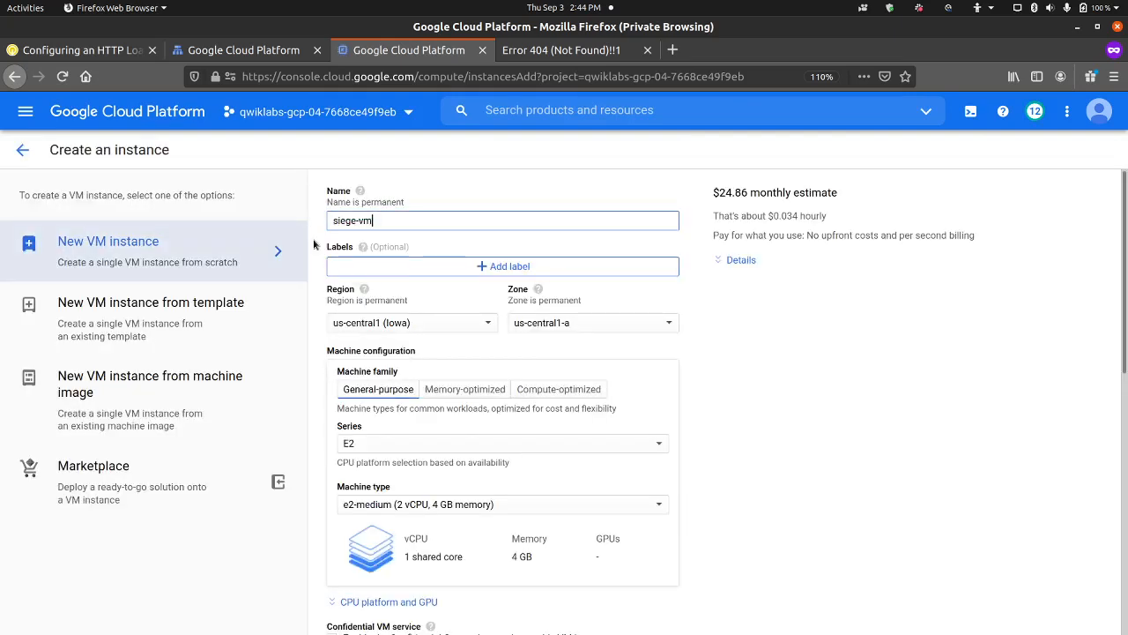
Check the lab's VM property table and set siege-vm's region to us-west1 (Oregon) and its zone to us-west1-c.
click(97, 50)
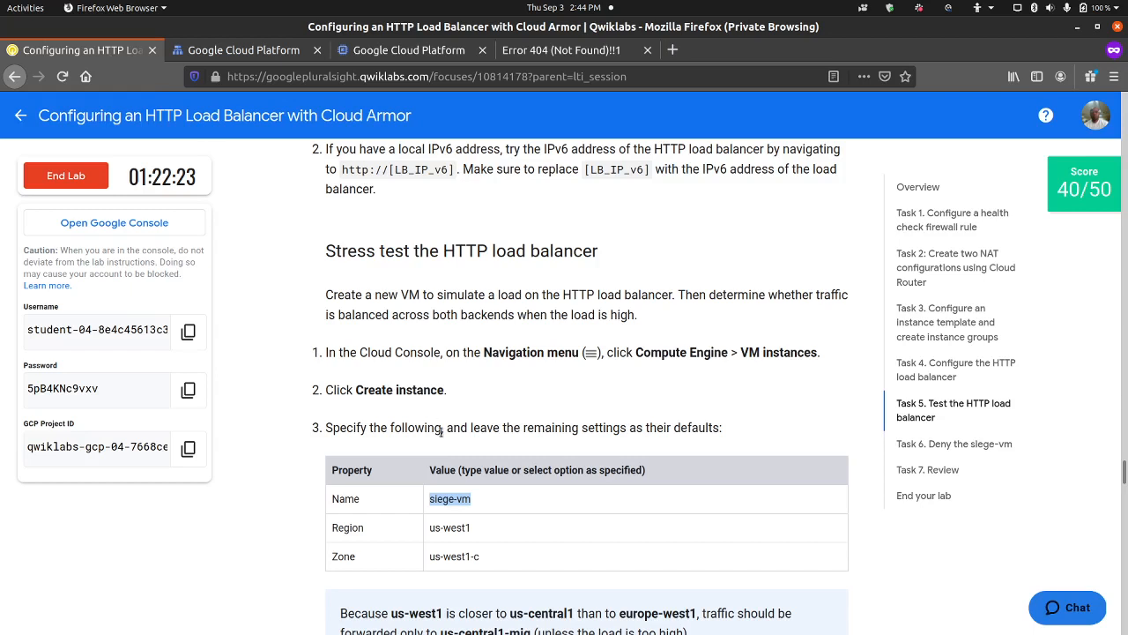
scroll(440, 431, down, 2)
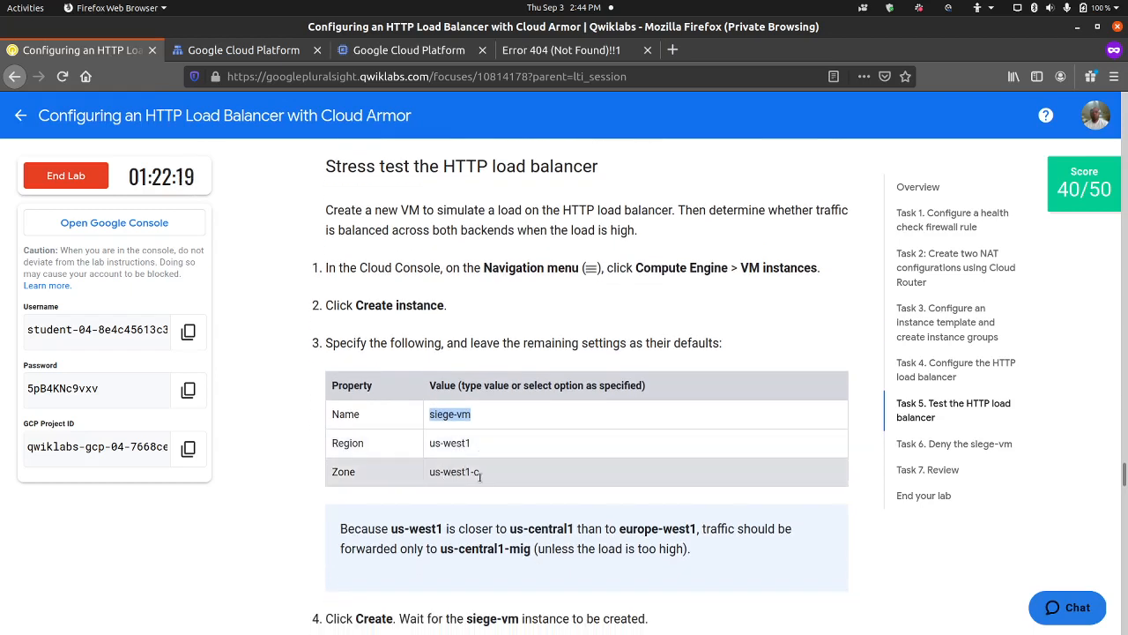
click(256, 51)
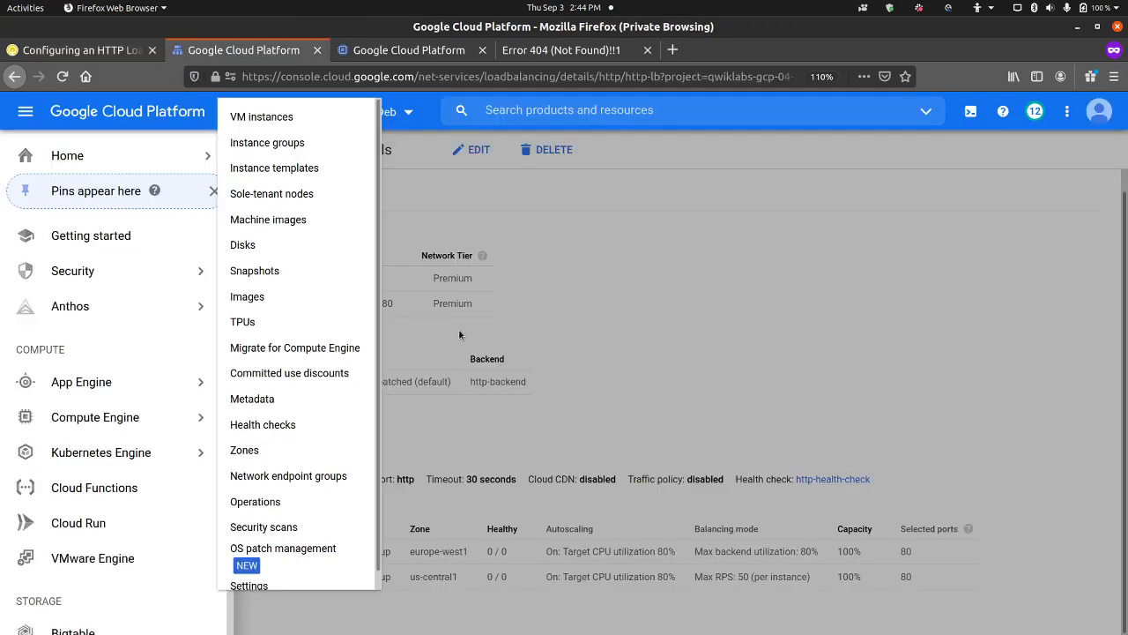
click(385, 53)
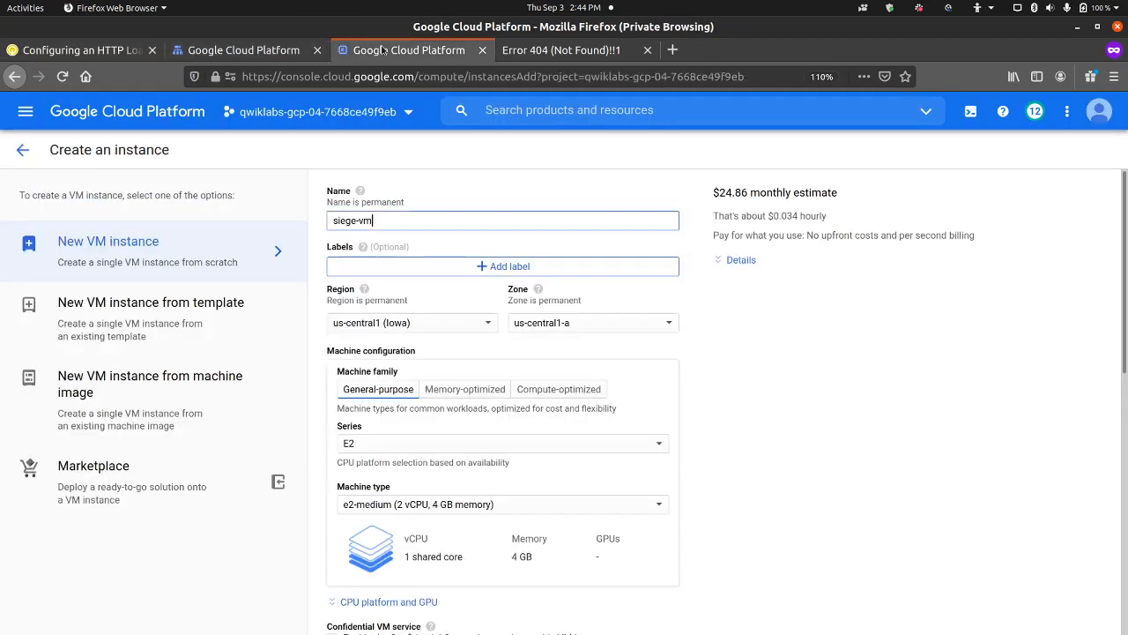
scroll(417, 350, down, 3)
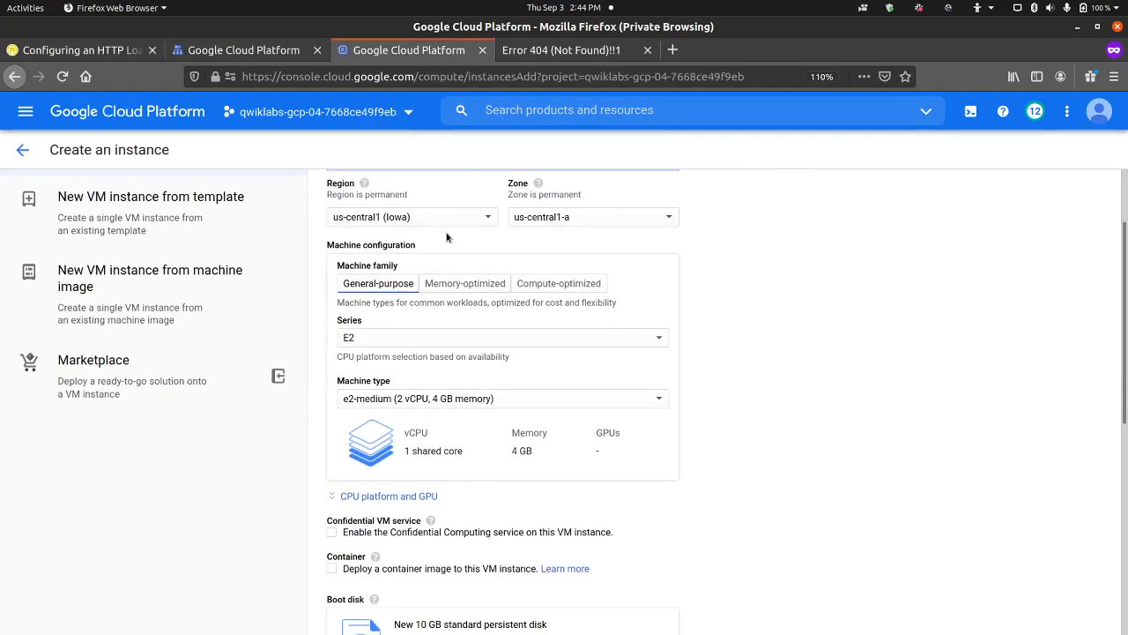
click(486, 219)
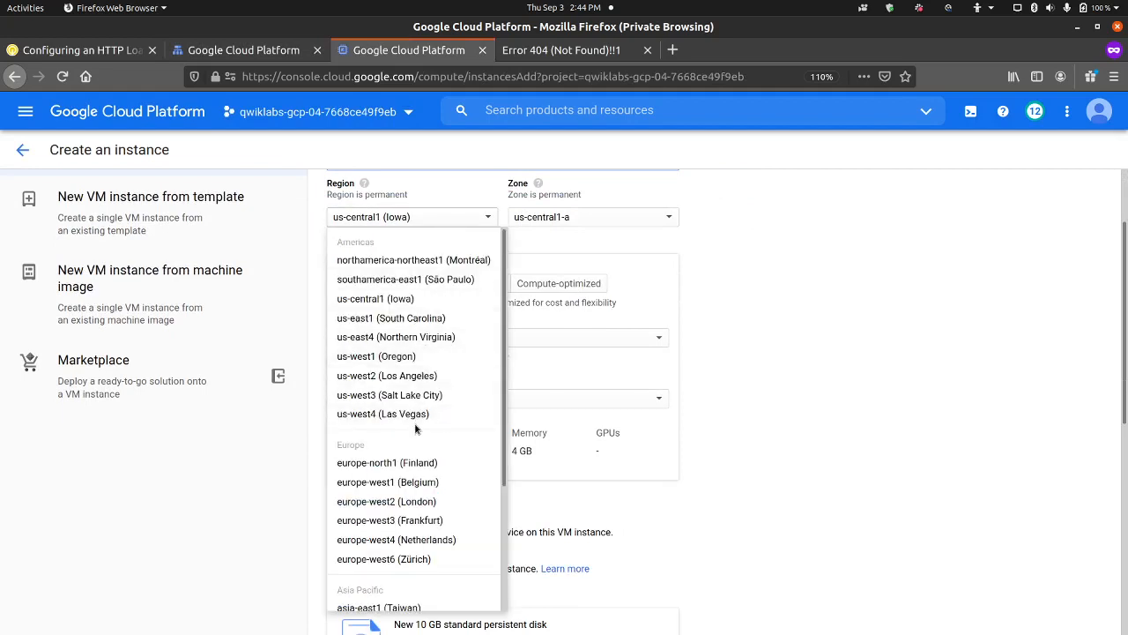
click(375, 357)
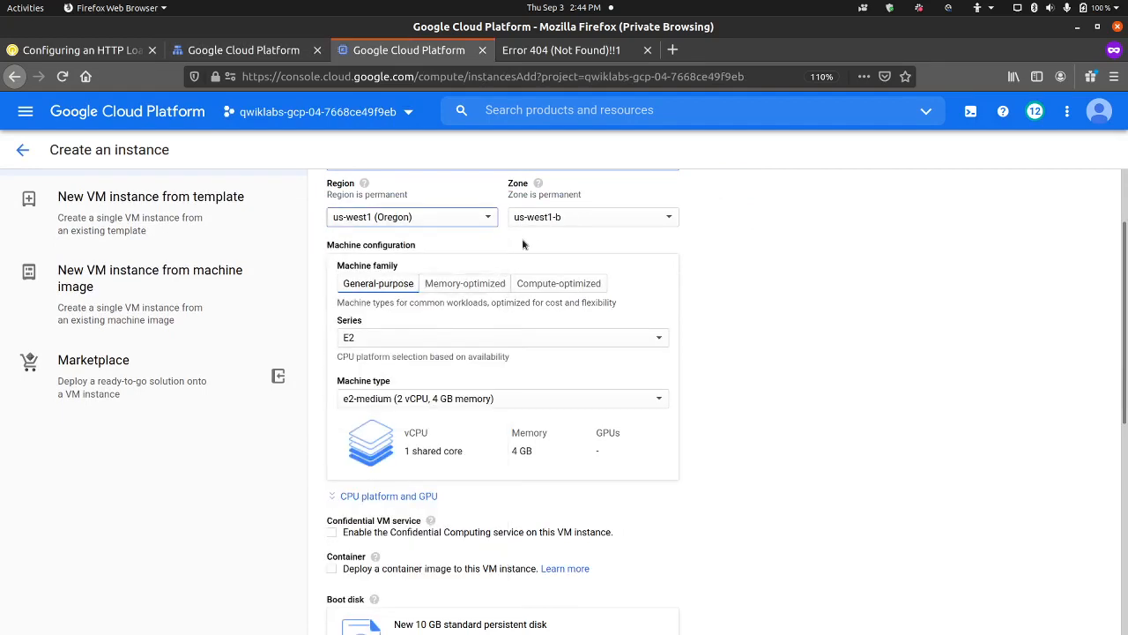
click(547, 220)
click(546, 243)
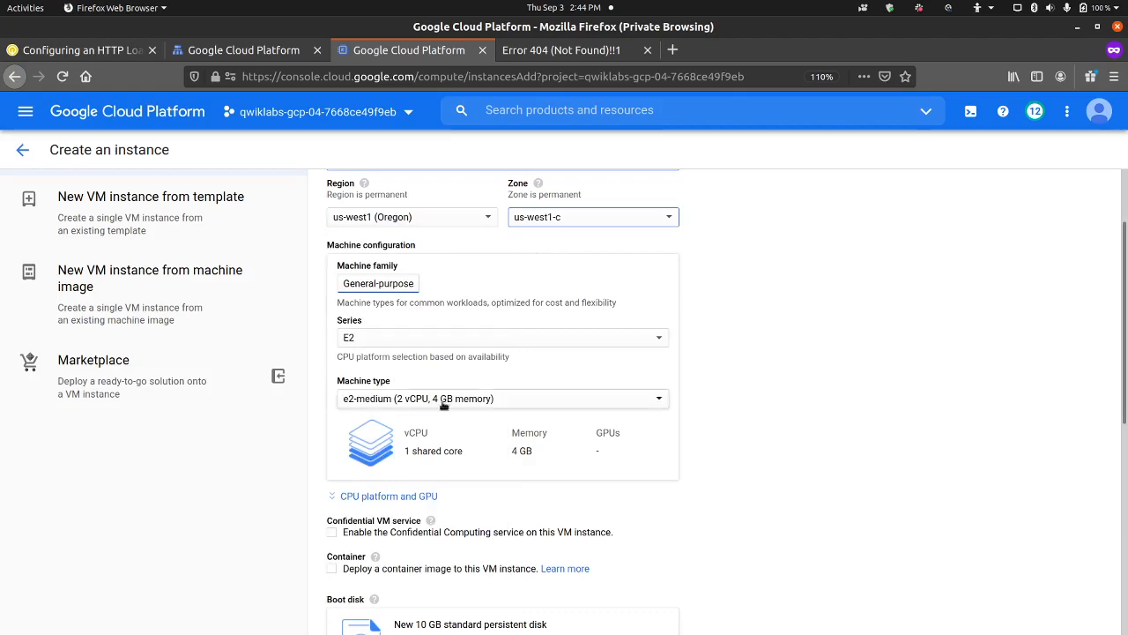
Create the siege-vm instance with the remaining settings at their defaults and return to the lab's follow-up instructions.
scroll(401, 488, down, 7)
scroll(401, 487, down, 5)
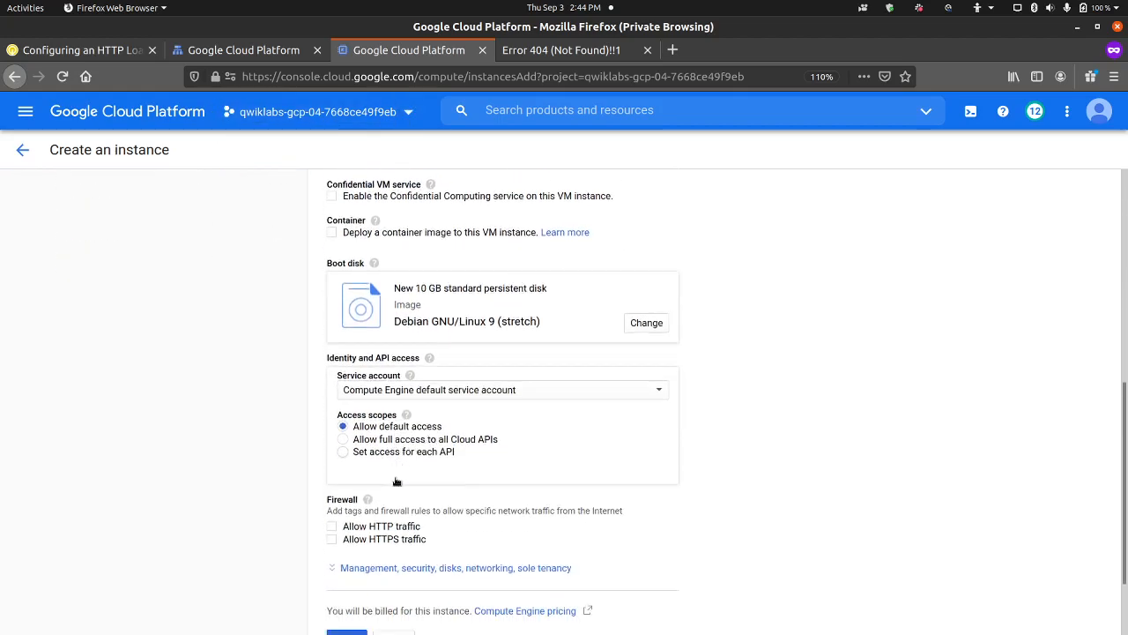
click(350, 538)
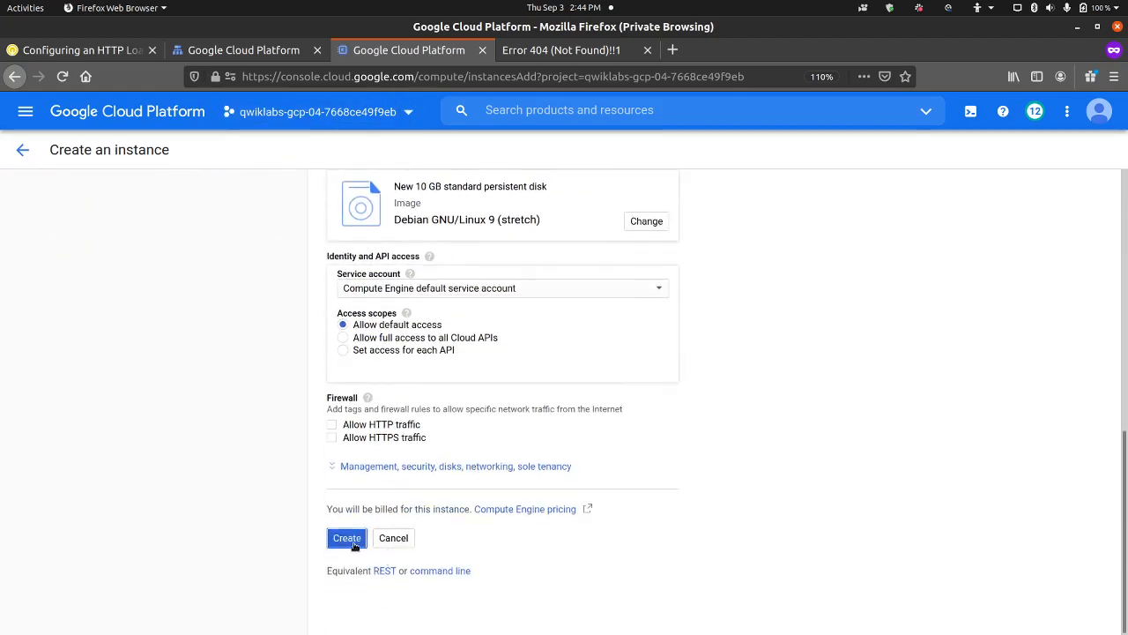
click(136, 51)
scroll(358, 373, down, 5)
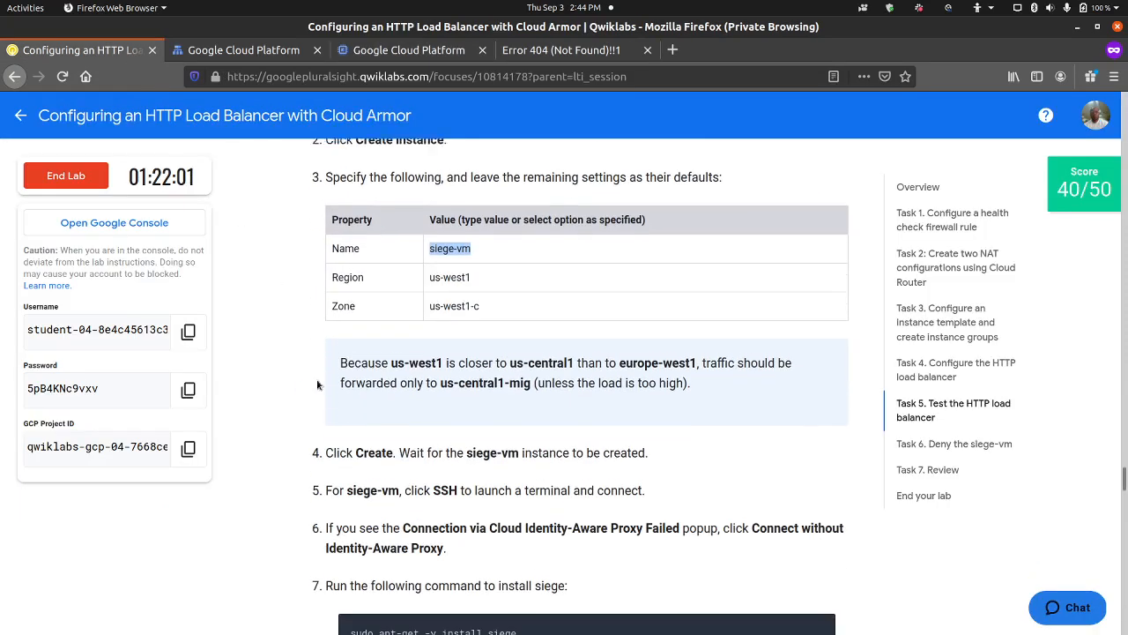
Copy the siege install command from step 7 of the lab and hide the info panel on the VM instances page.
click(298, 390)
scroll(298, 390, down, 6)
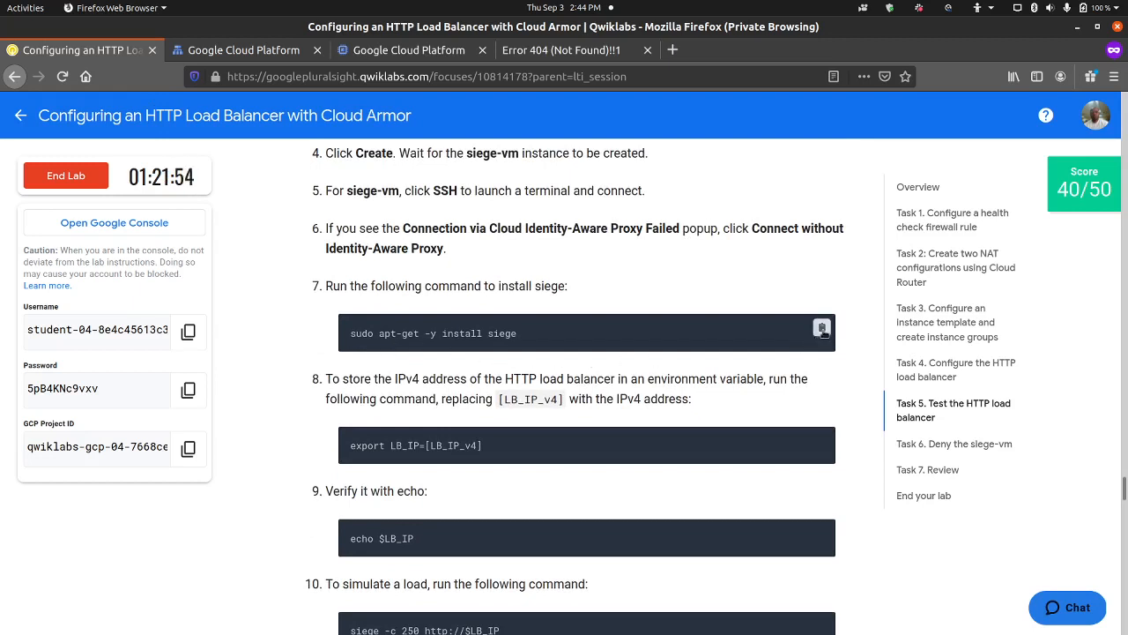
click(821, 329)
click(409, 49)
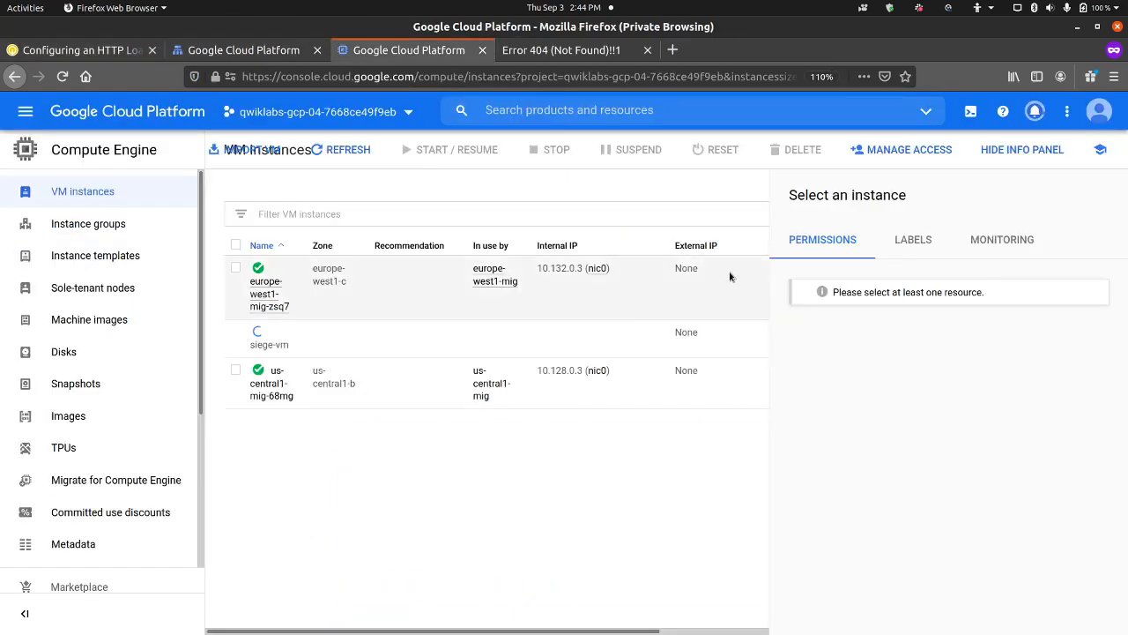
click(1026, 150)
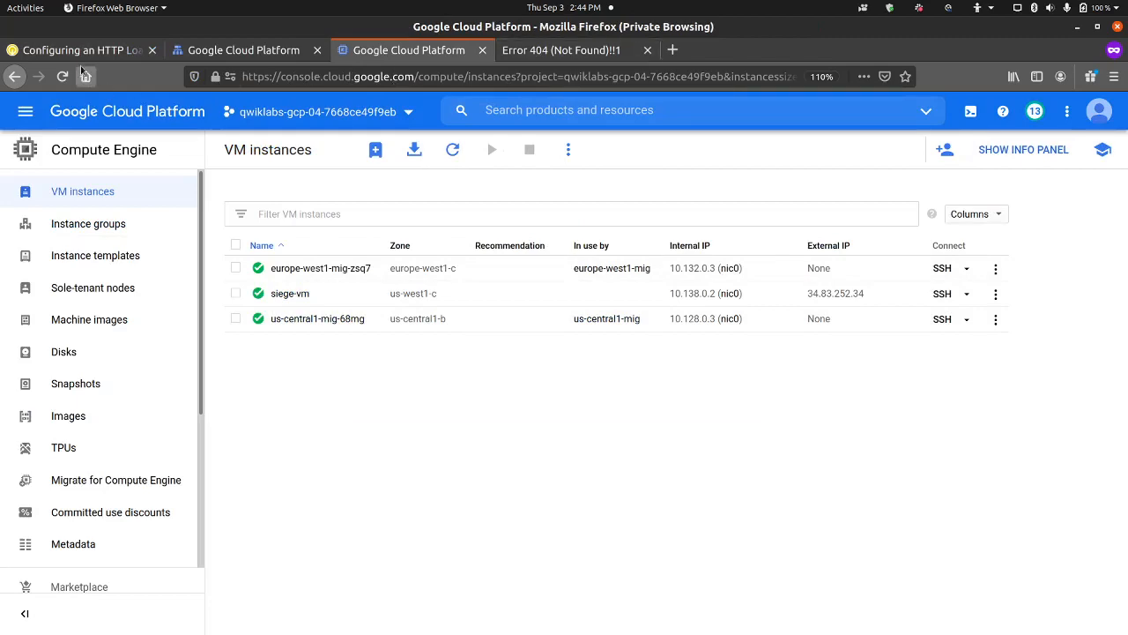
click(104, 55)
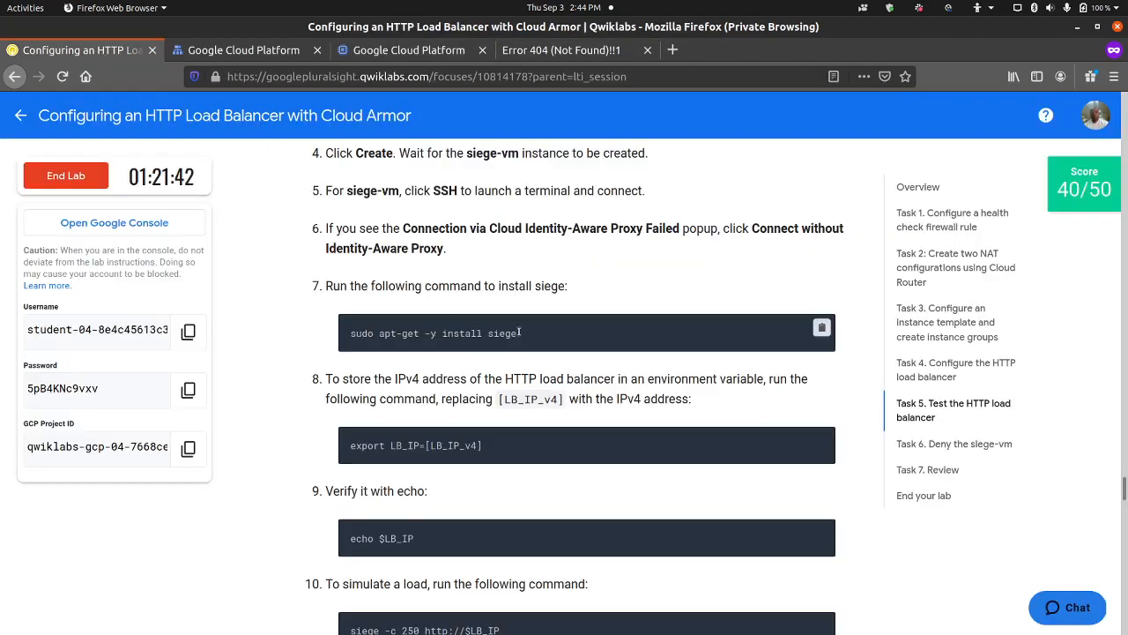
drag(489, 334, 519, 333)
click(520, 333)
Reload the load balancer's page at 34.120.202.150 several times to check whether it responds.
mouse_move(111, 626)
click(603, 51)
click(63, 77)
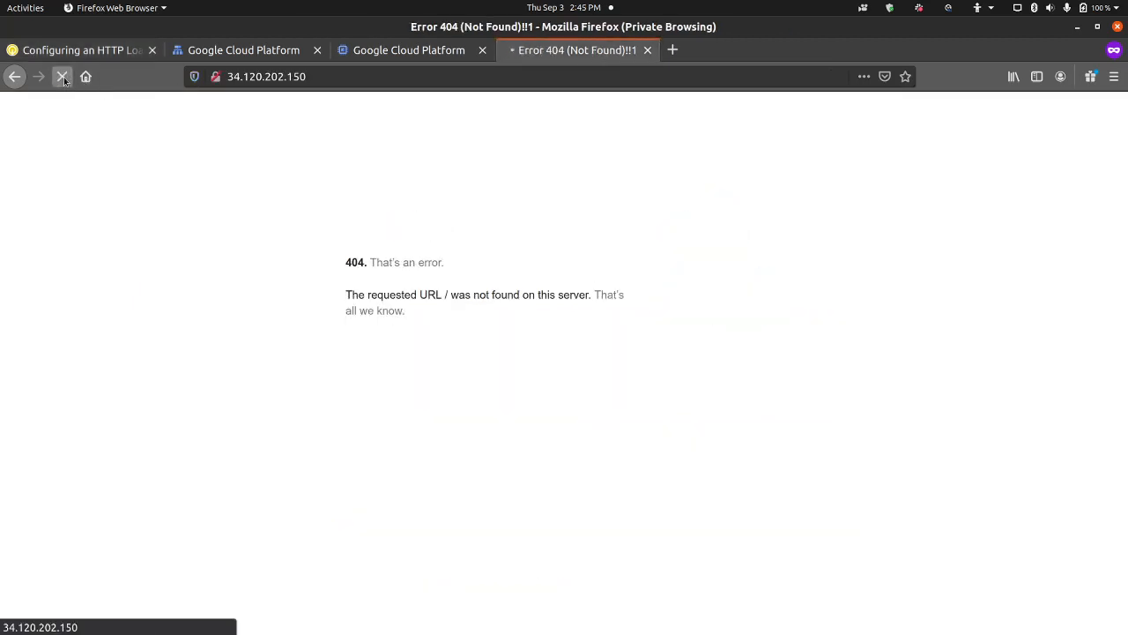
click(62, 77)
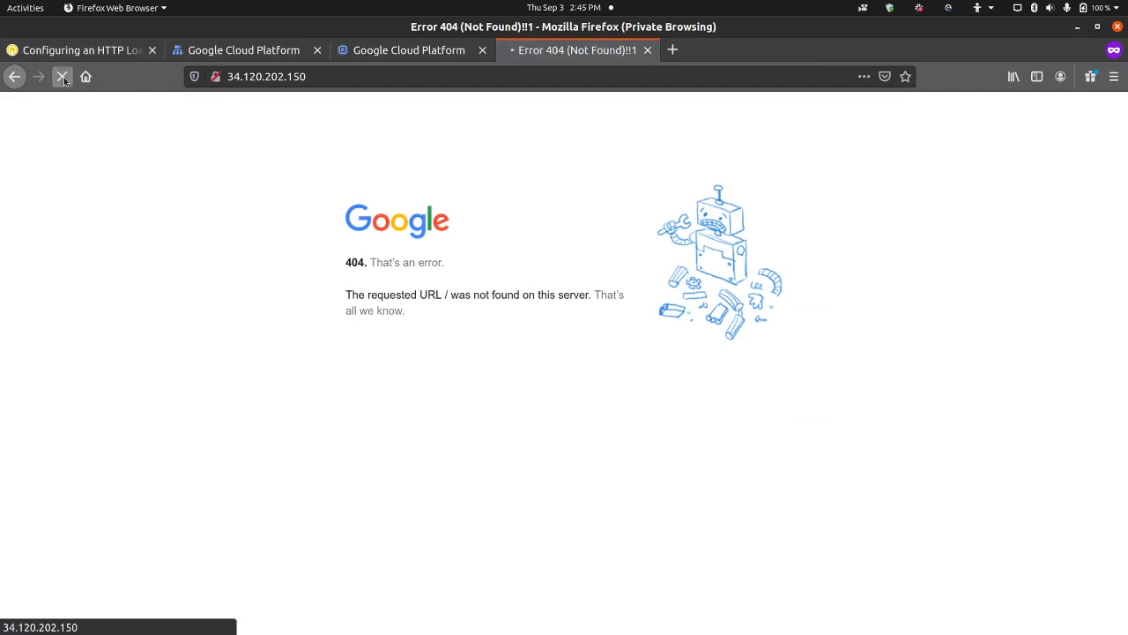
click(62, 77)
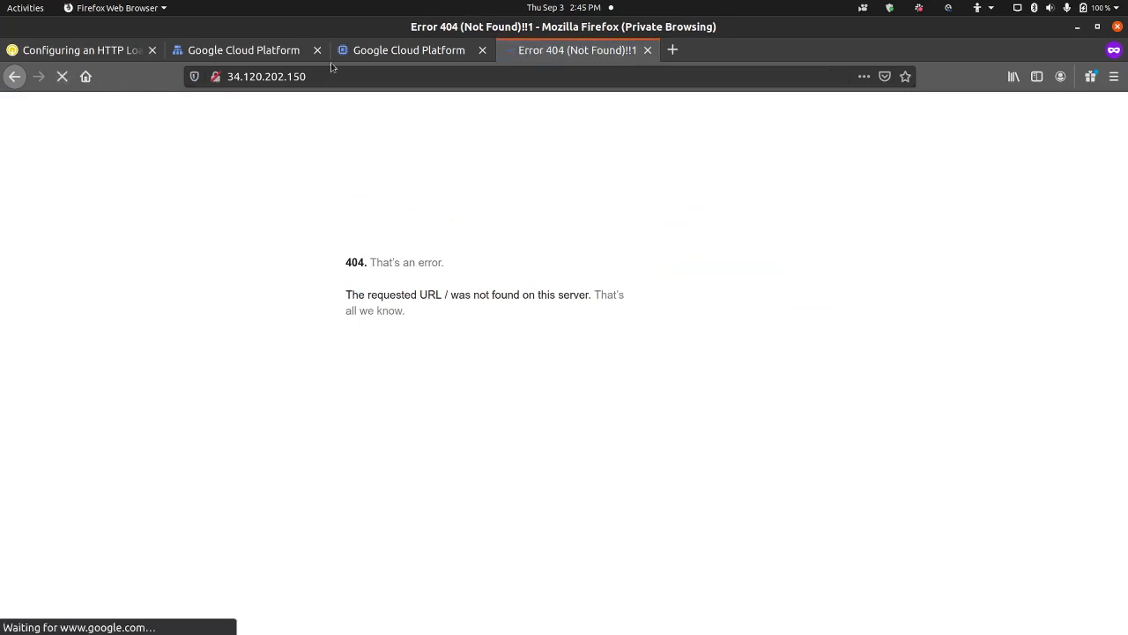
click(392, 53)
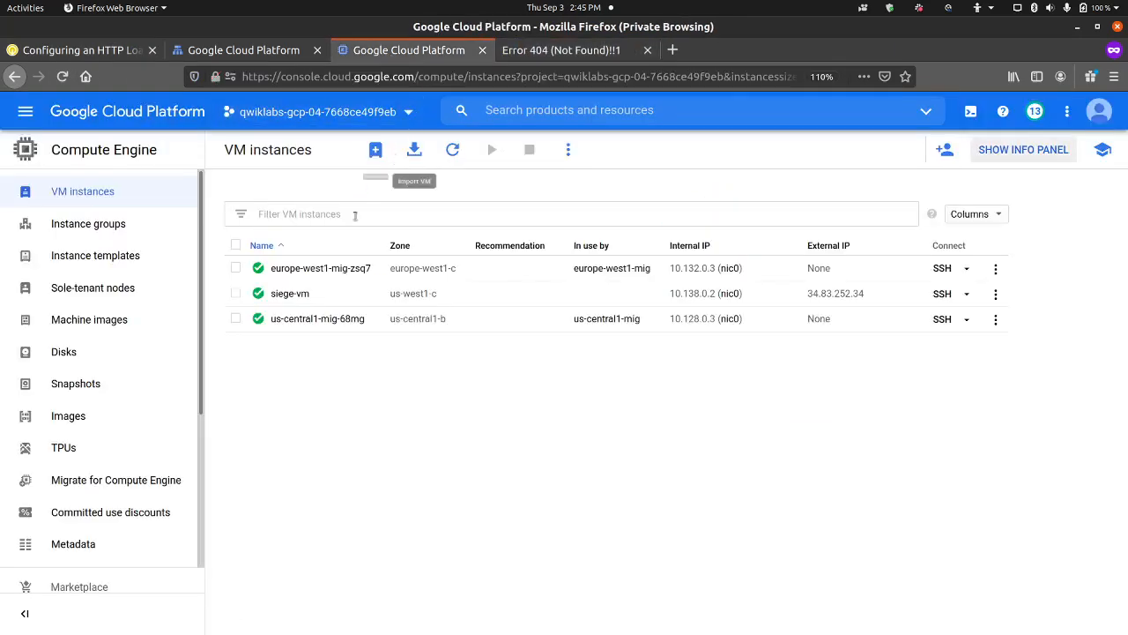
Review the details, monitoring and caching information of the http-lb load balancer.
click(204, 59)
click(521, 230)
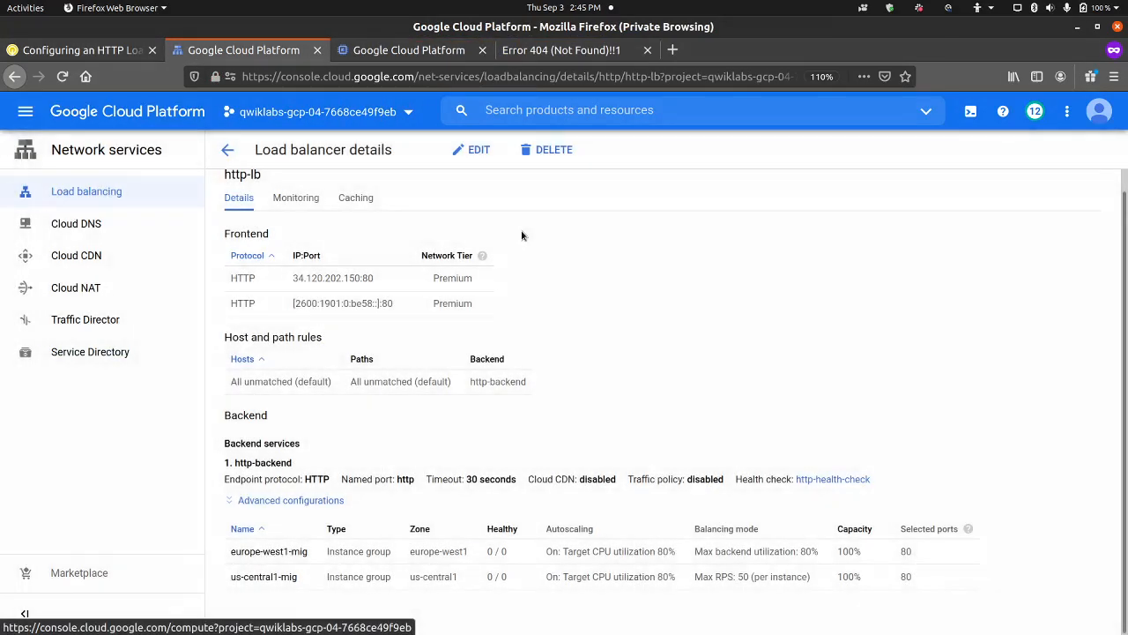
scroll(514, 274, up, 1)
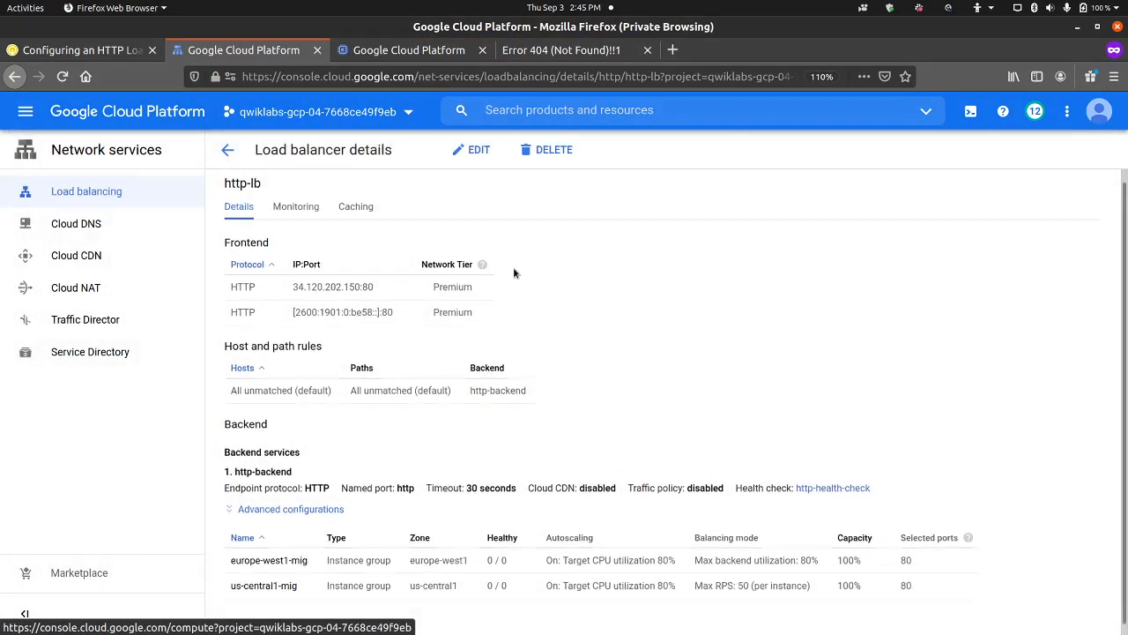
click(307, 224)
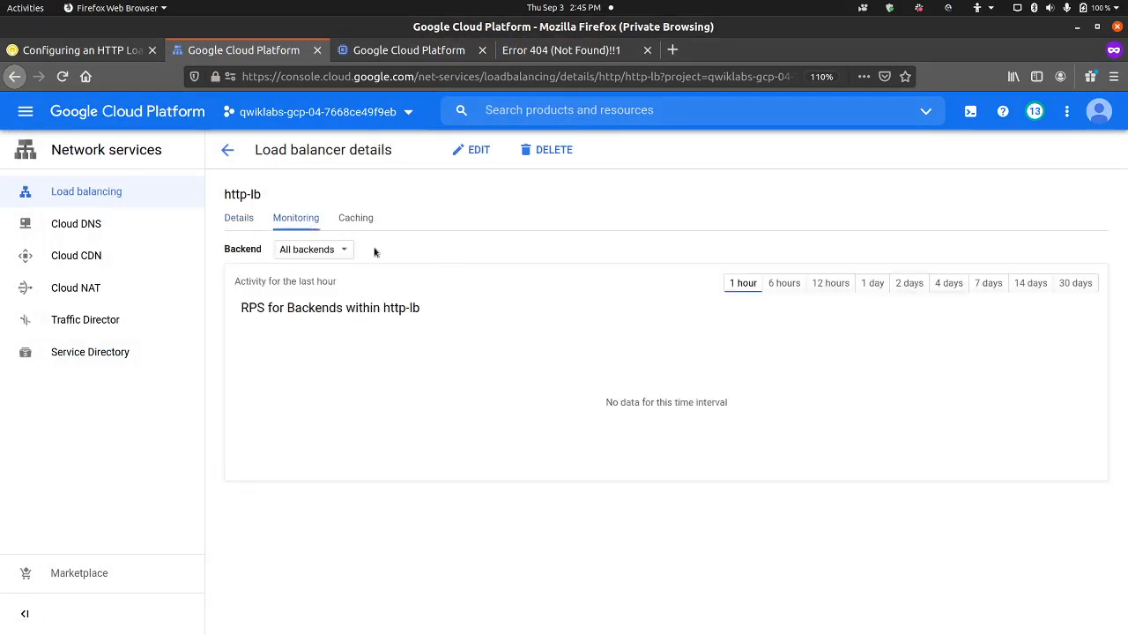
click(354, 220)
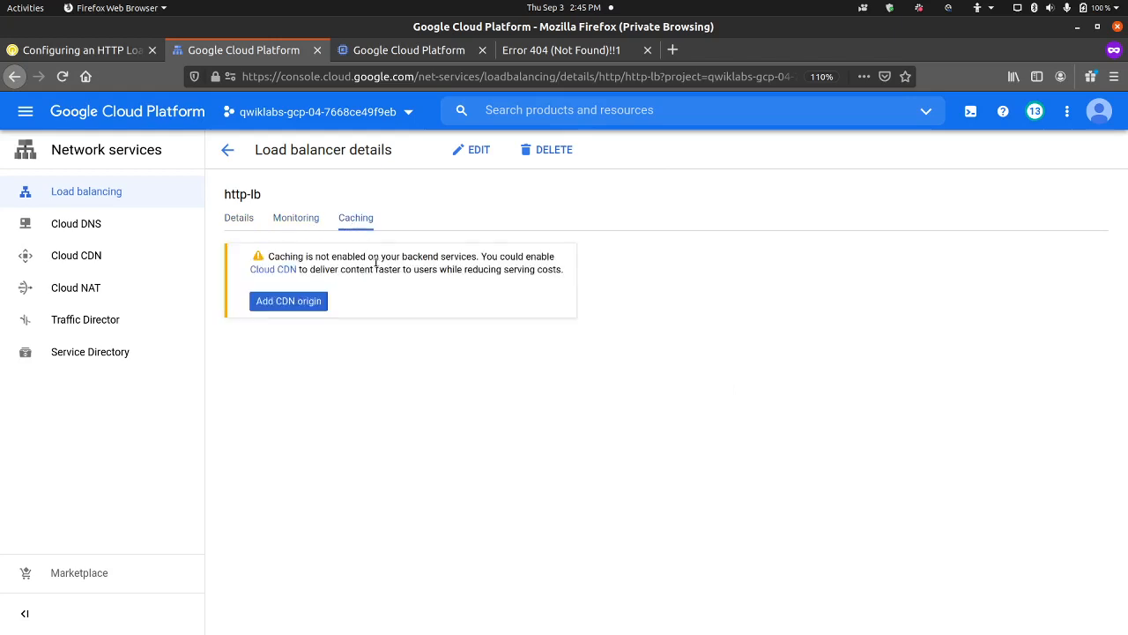
click(249, 222)
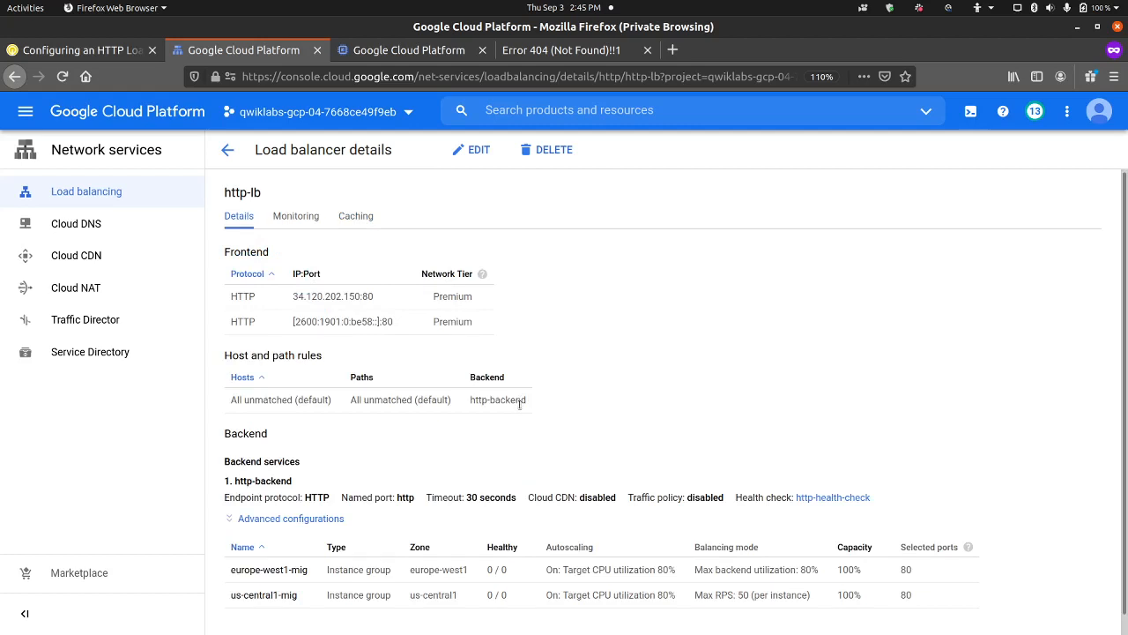
scroll(519, 406, down, 1)
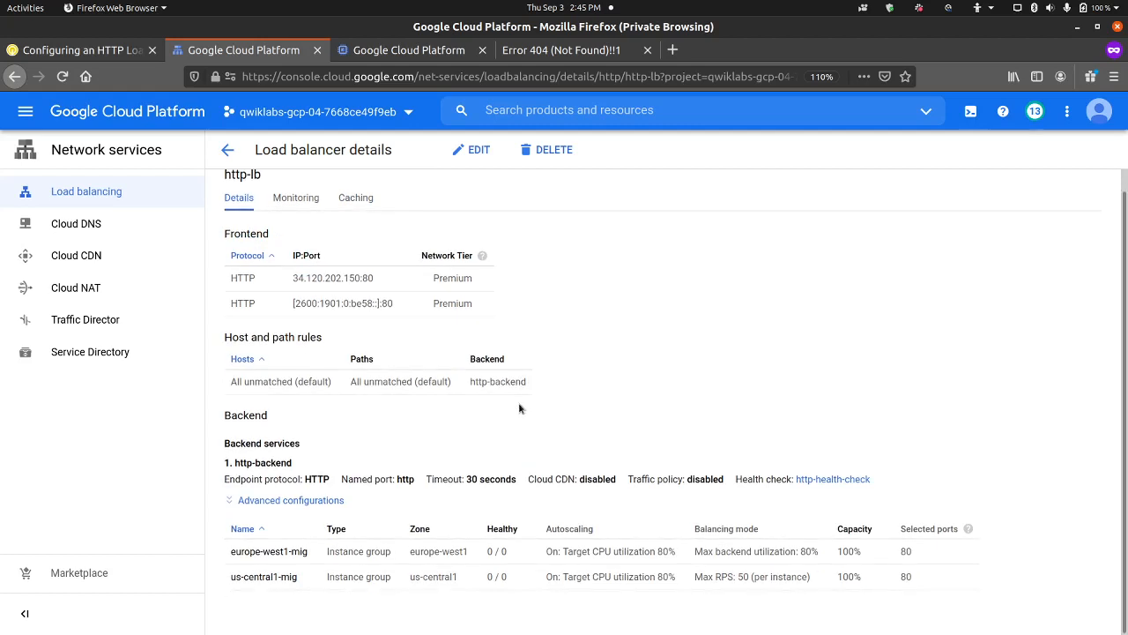
scroll(525, 414, up, 1)
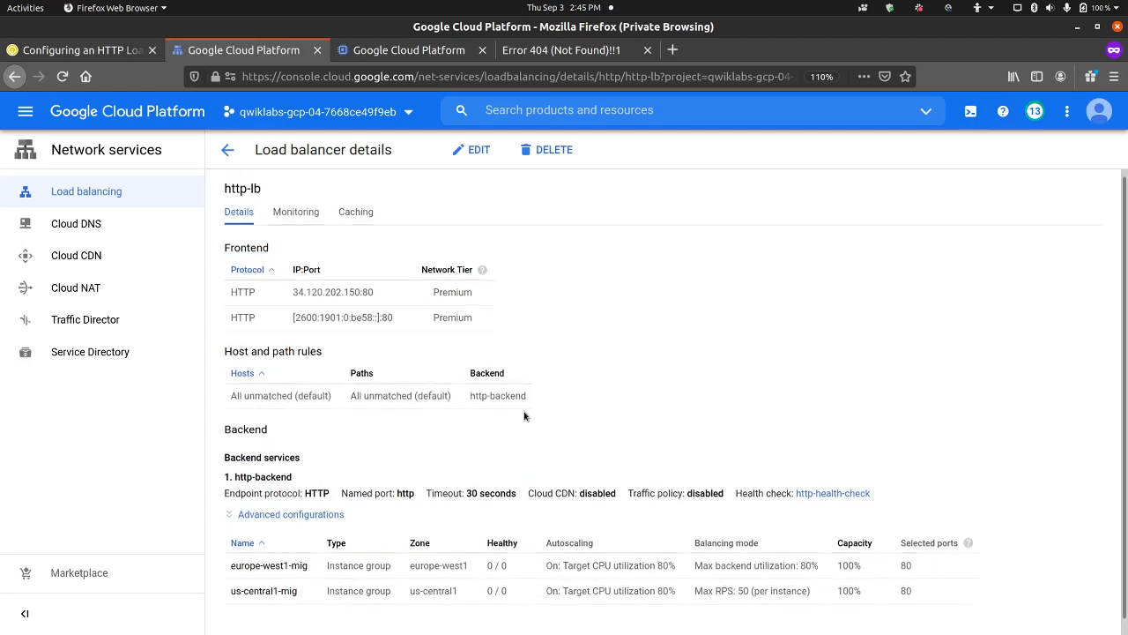
Retry the page at 34.120.202.150 once more and go back to the VM instances list.
click(546, 50)
key(F5)
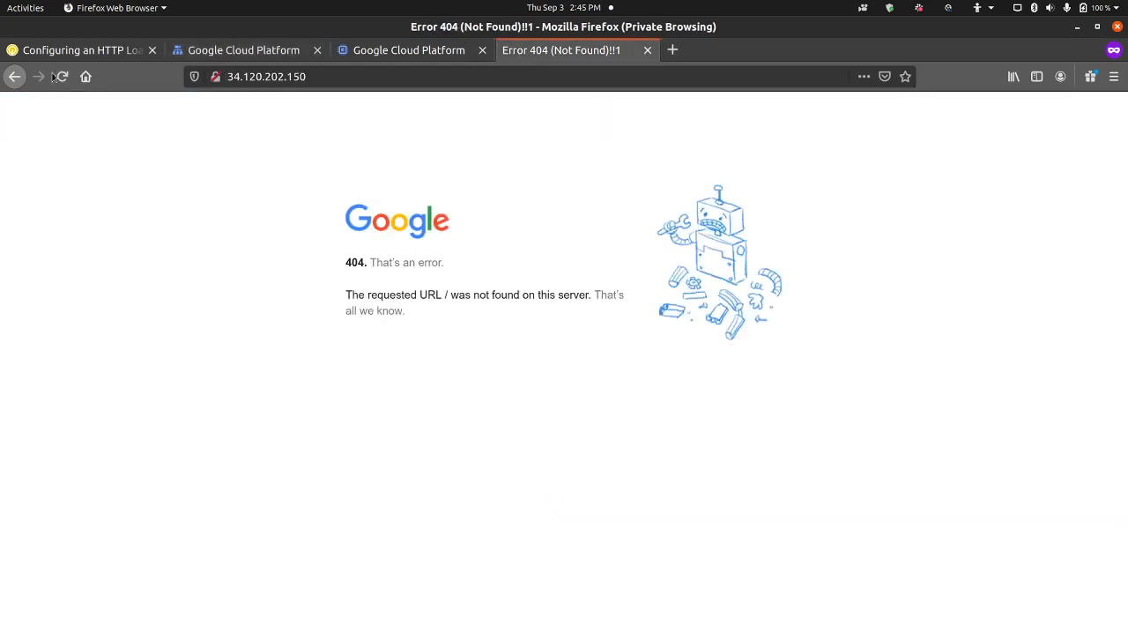
click(379, 55)
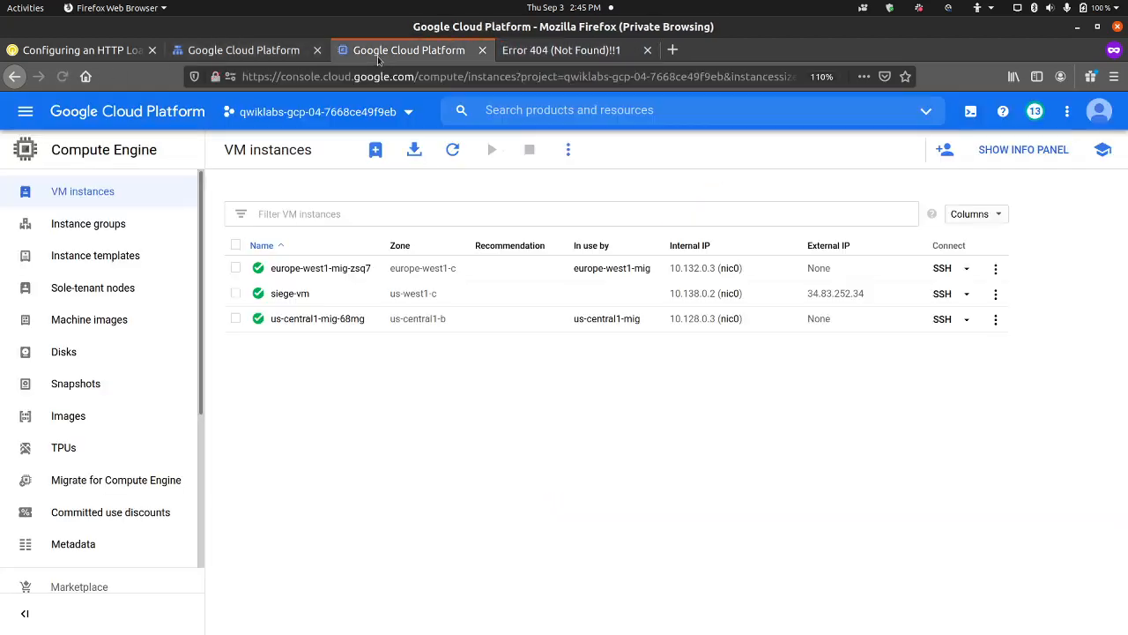
Connect to siege-vm over SSH, enlarge and reposition its terminal window, and run sudo apt-get -y install siege.
click(942, 294)
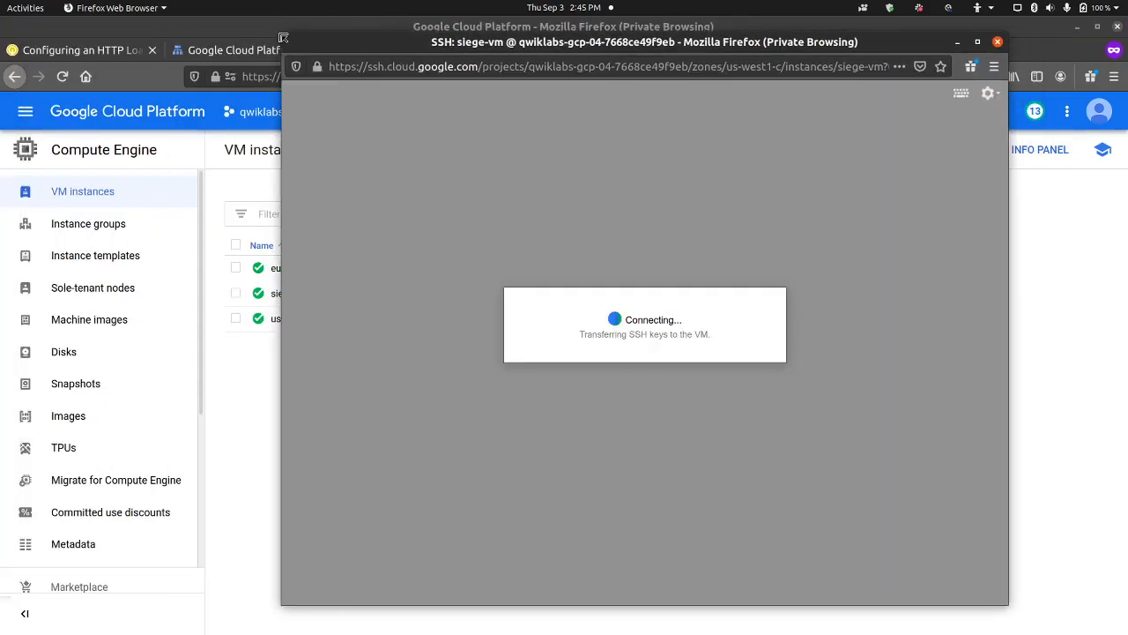
drag(282, 35, 174, 209)
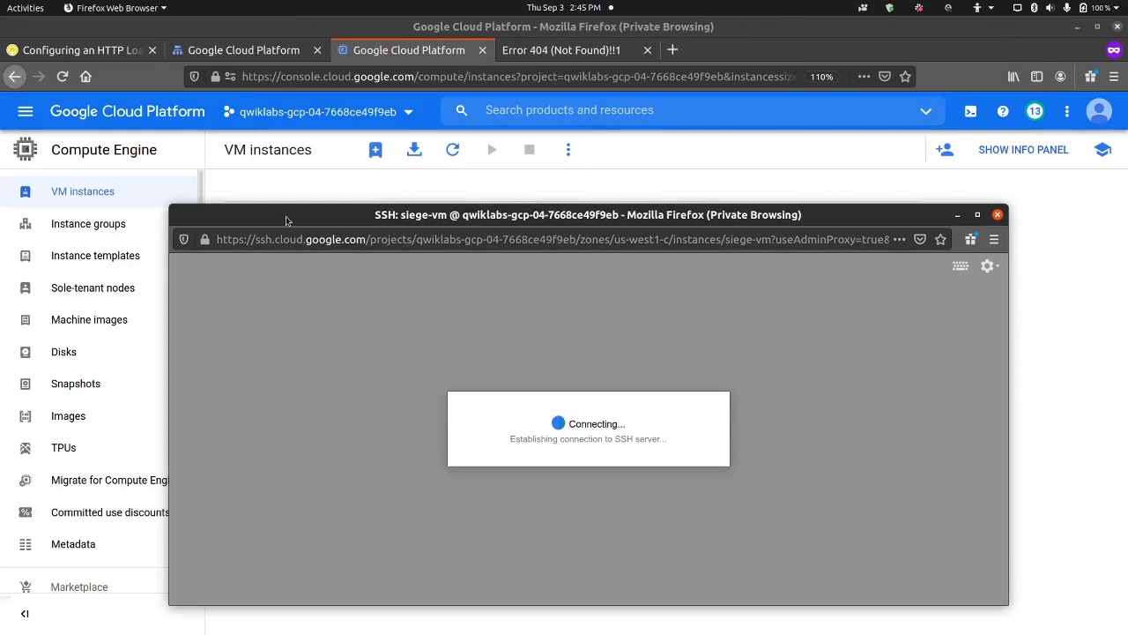
drag(287, 220, 374, 171)
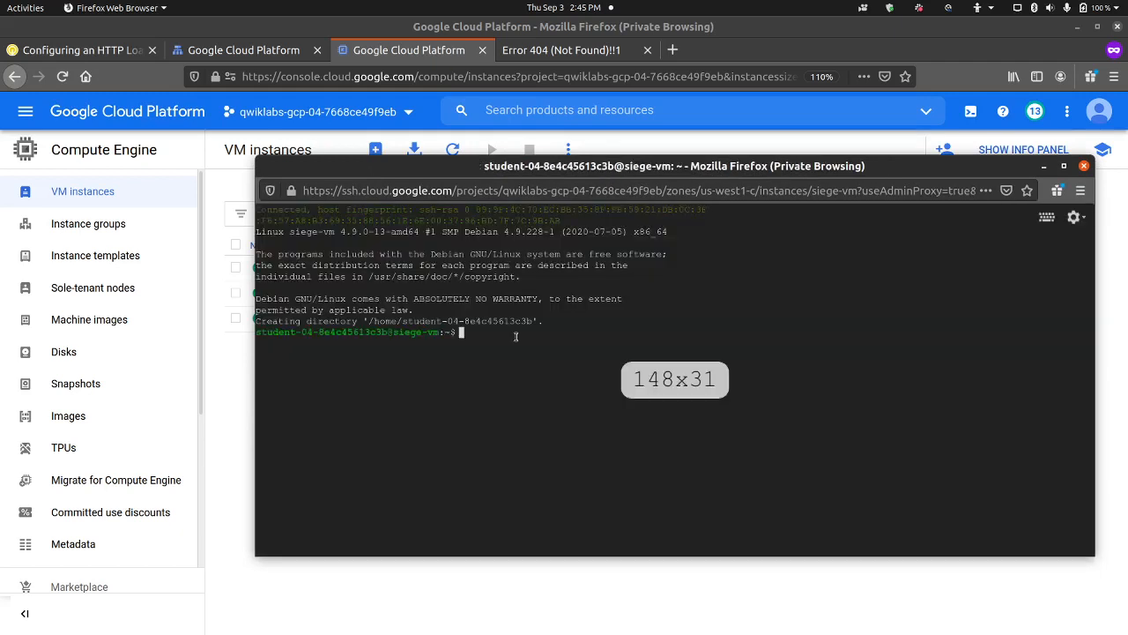
key(ctrl+v)
key(Return)
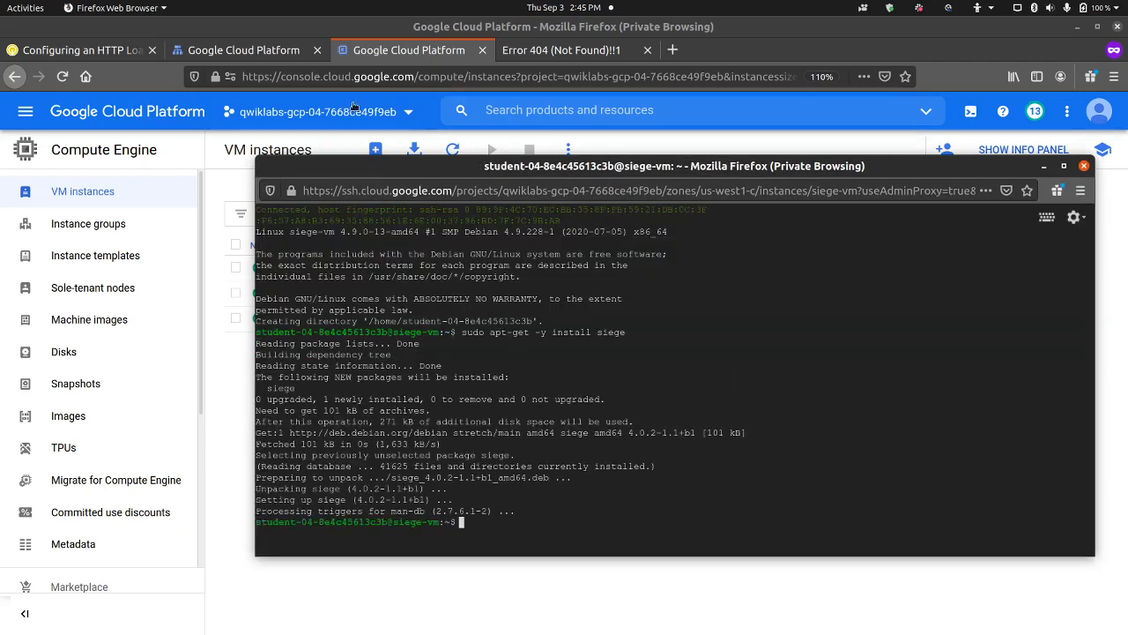
Copy the lab's export LB_IP=[LB_IP_v4] command and paste it at the siege-vm terminal prompt without running it.
click(141, 53)
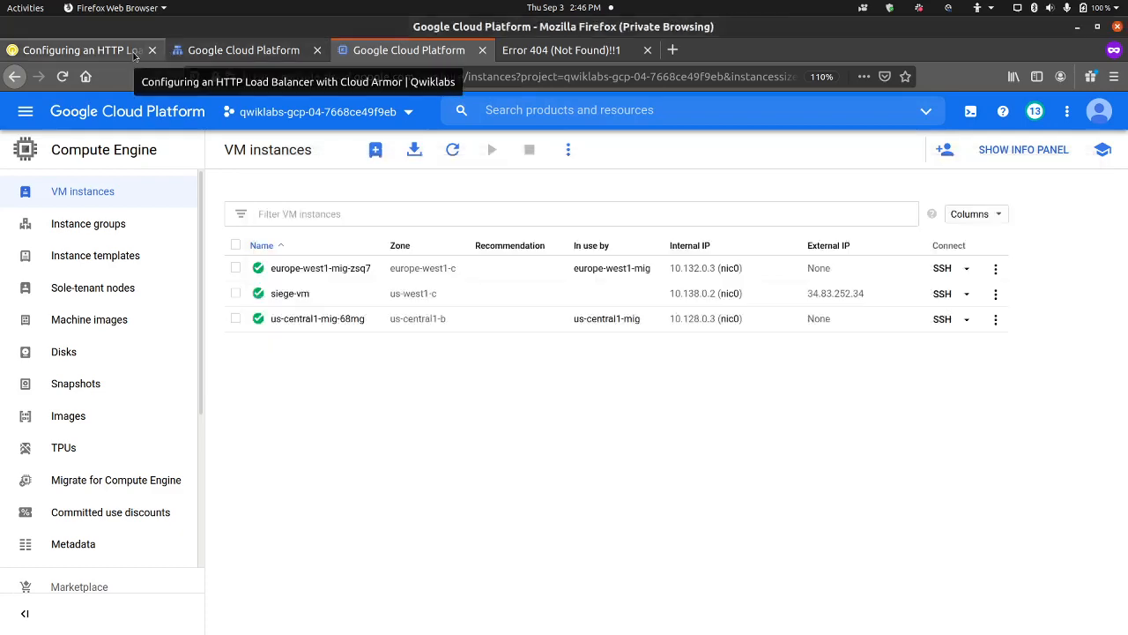
scroll(431, 364, down, 2)
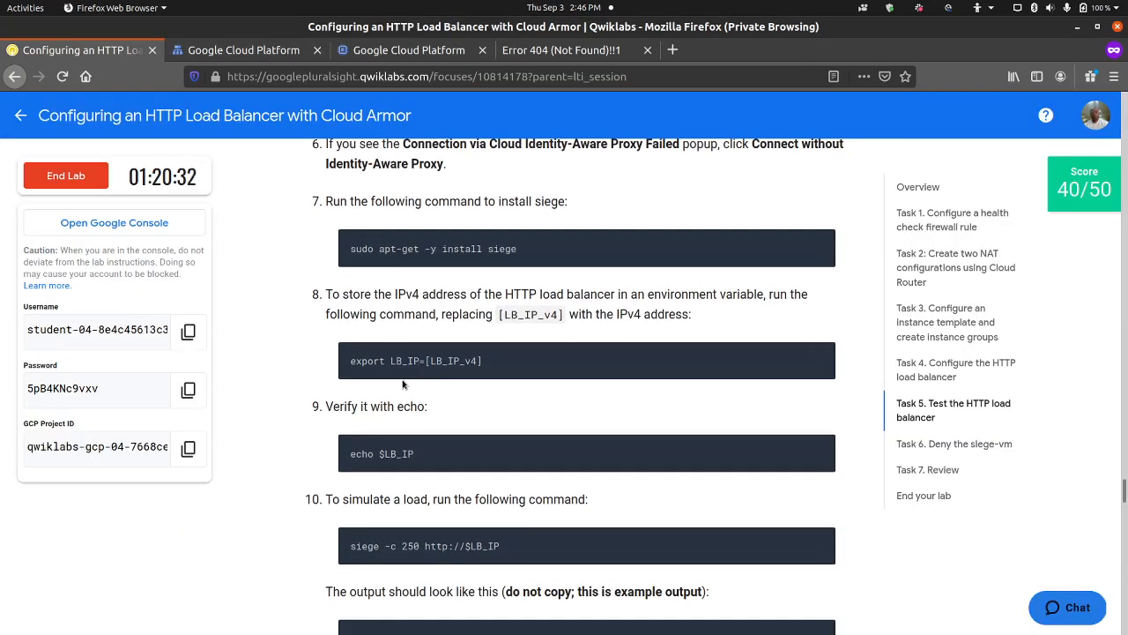
drag(350, 360, 483, 361)
key(ctrl+c)
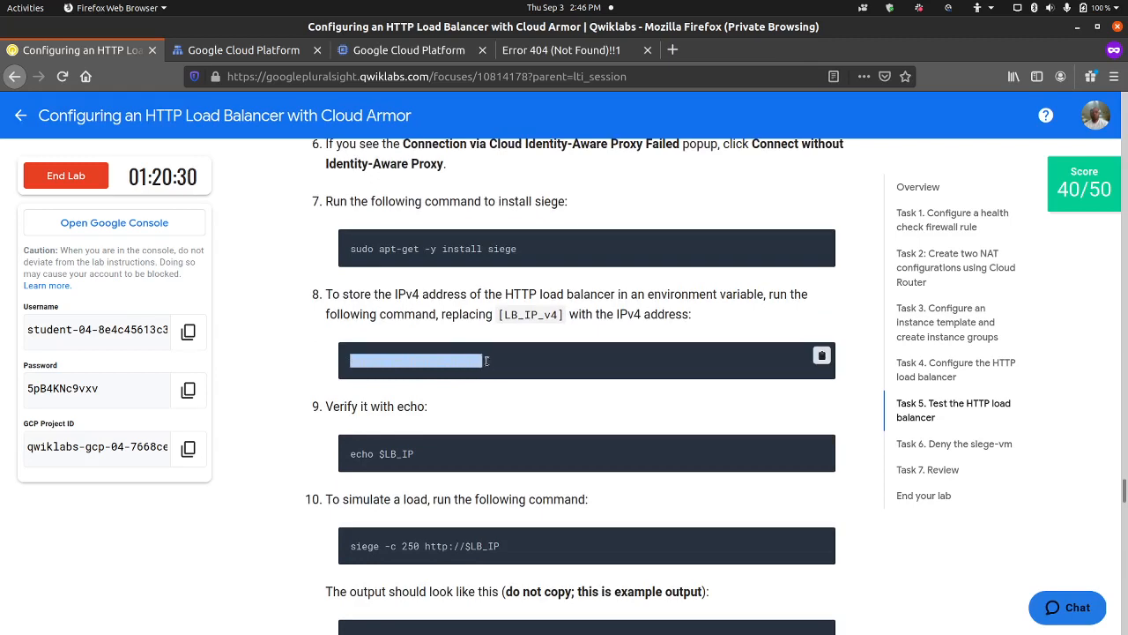
right_click(482, 362)
click(503, 368)
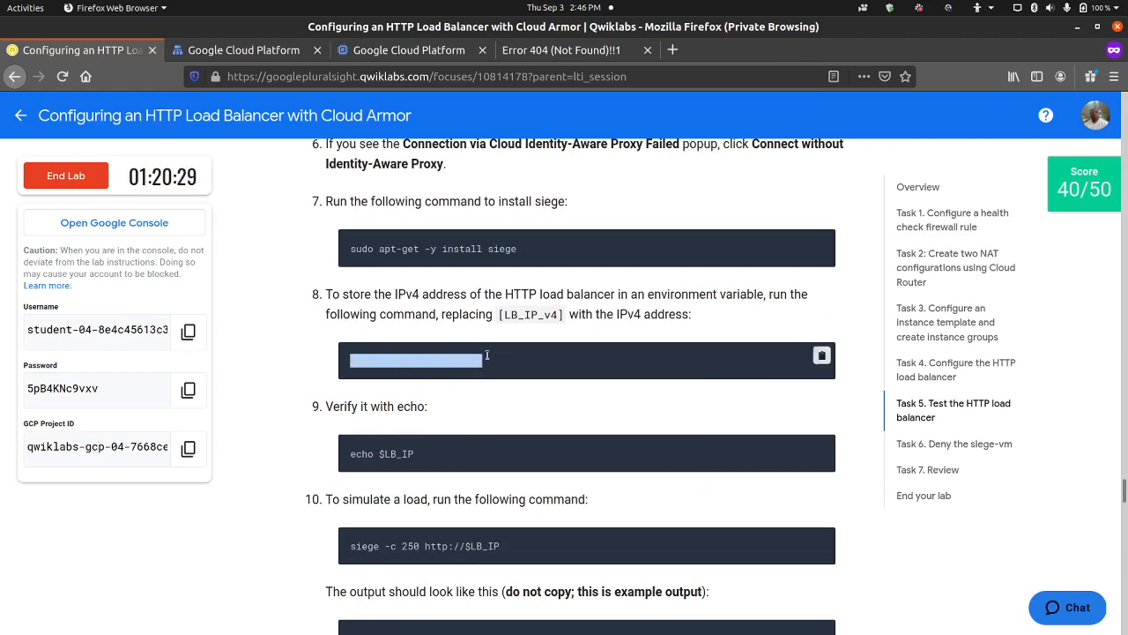
click(408, 49)
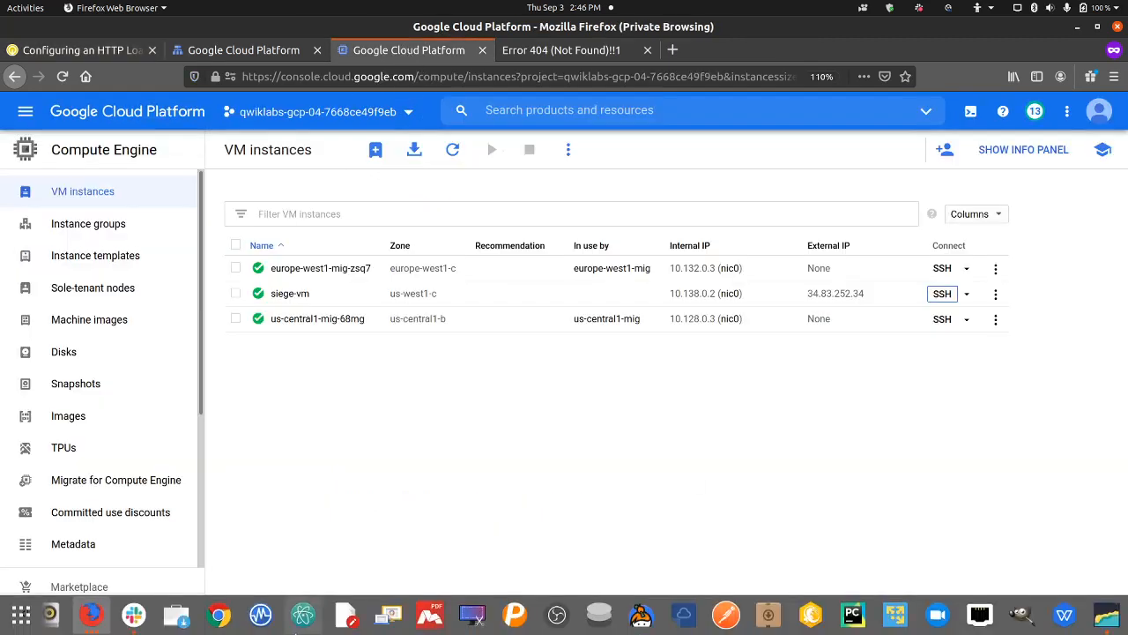
click(93, 617)
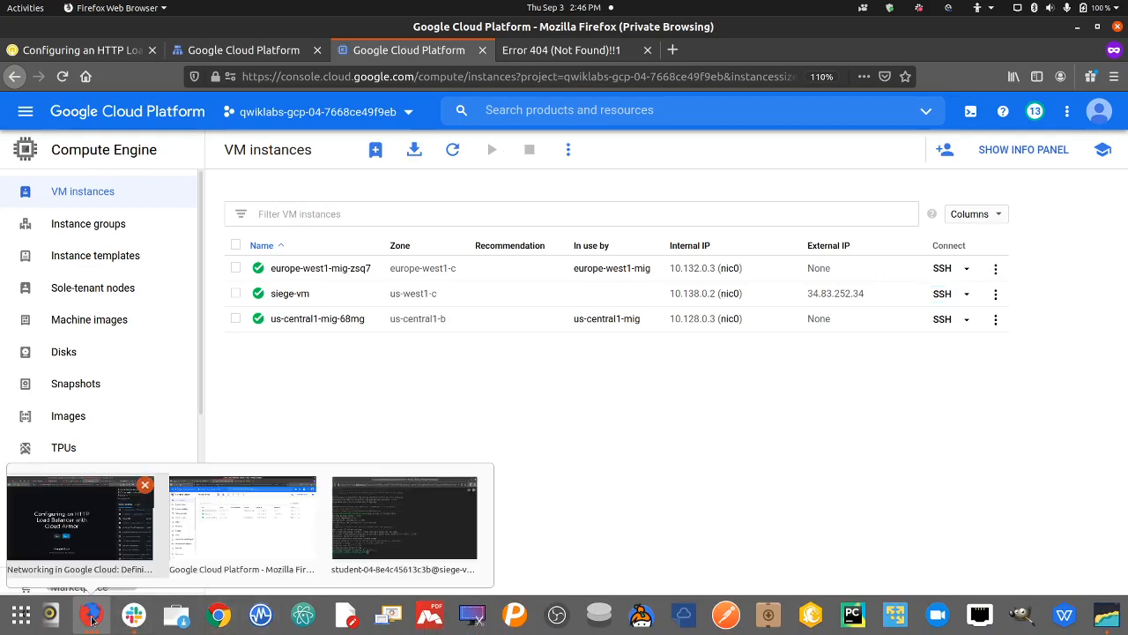
click(375, 529)
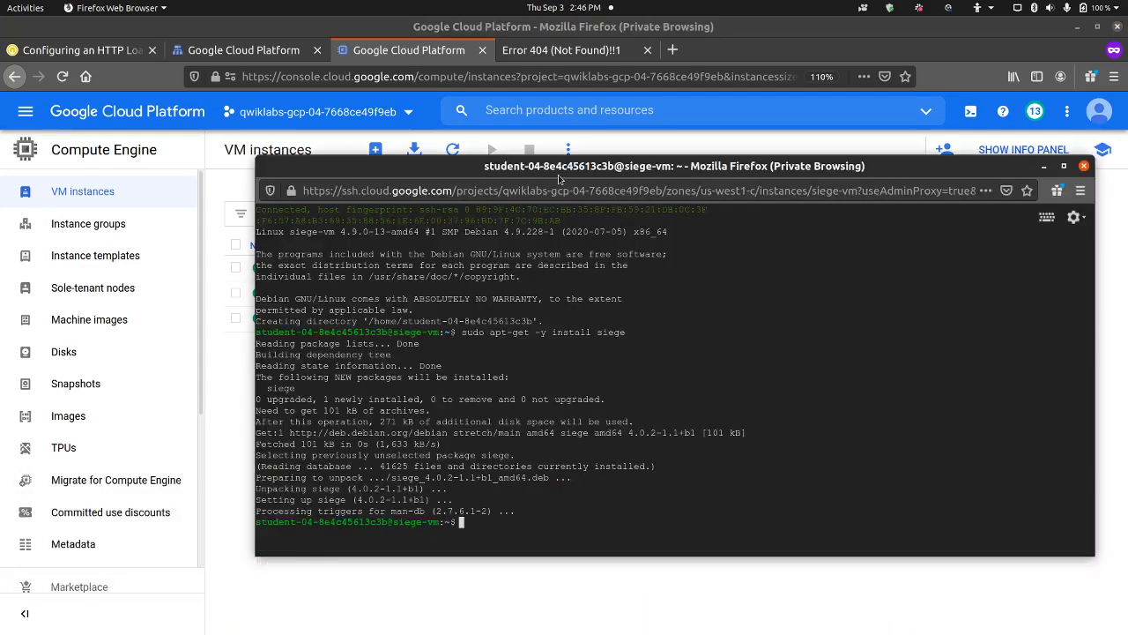
key(ctrl+v)
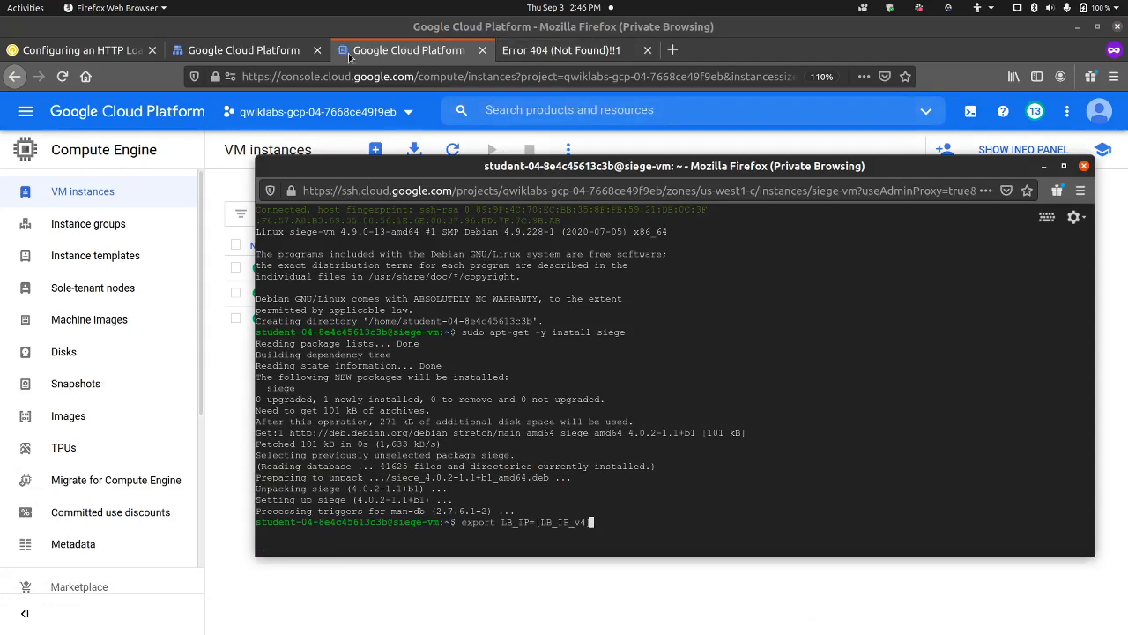
Copy the IPv4 address 34.120.202.150, without the port, from http-lb's frontend and return to the siege-vm terminal.
click(300, 50)
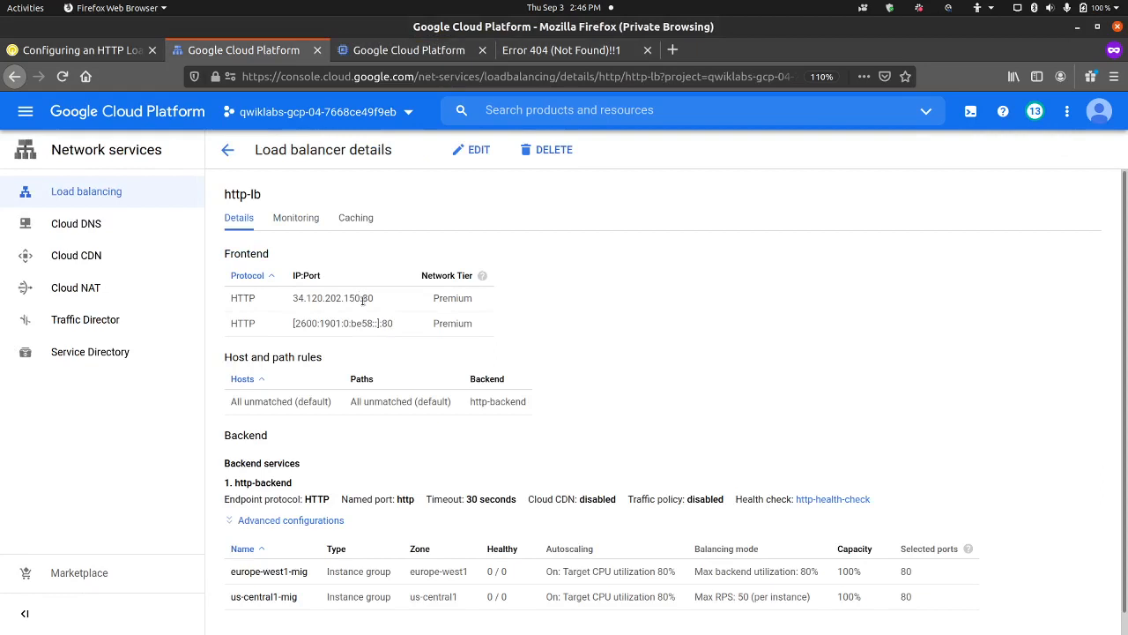
drag(361, 298, 295, 298)
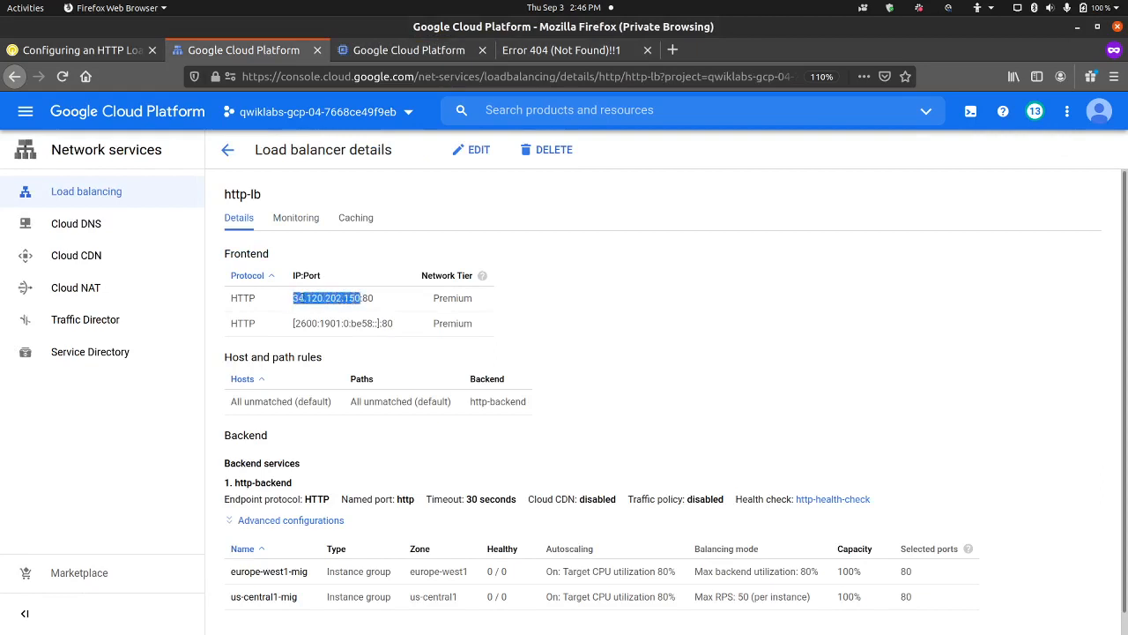
right_click(316, 300)
click(331, 306)
click(97, 621)
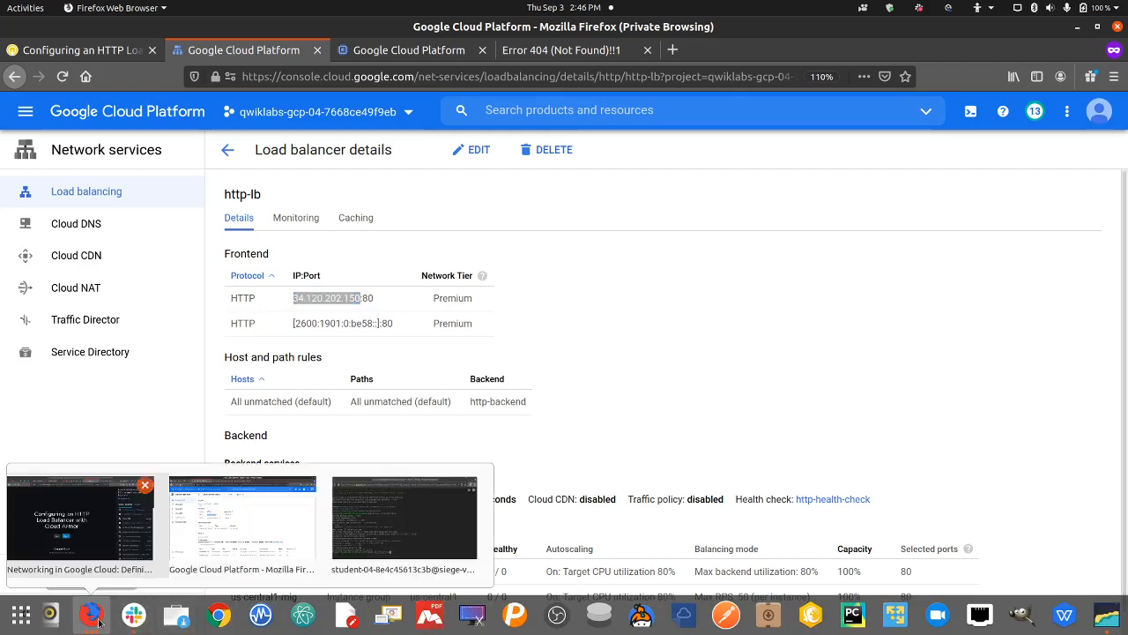
click(405, 518)
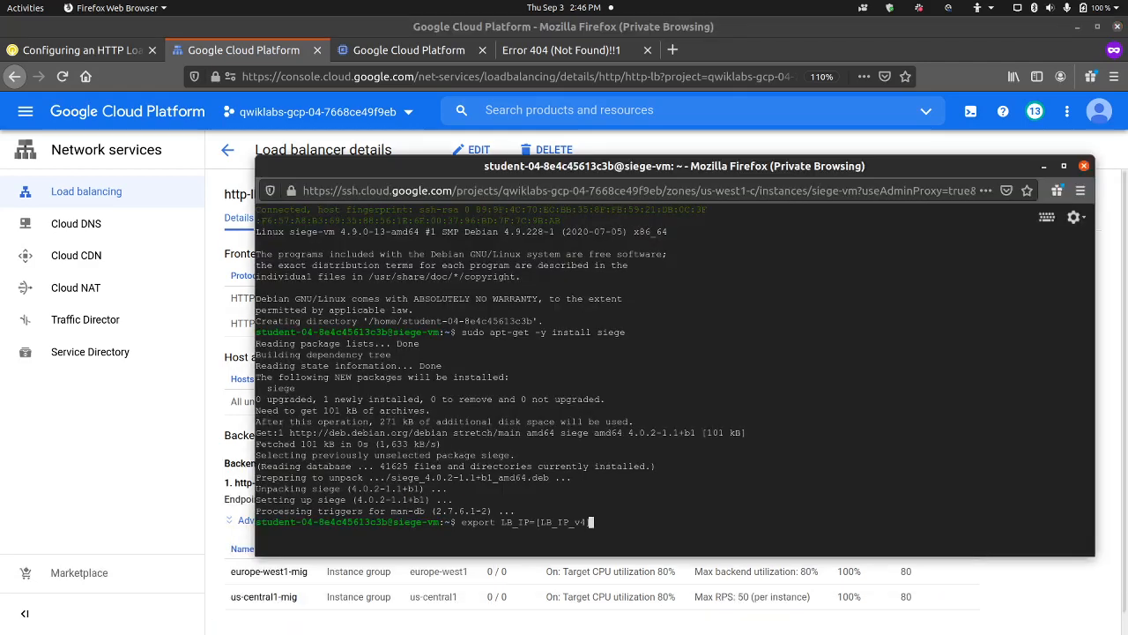
Replace the [LB_IP_v4] placeholder with 34.120.202.150, run the export LB_IP command, and minimize the terminal window.
key(BackSpace)
key(BackSpace)
key(BackSpace)
key(BackSpace)
key(BackSpace)
key(BackSpace)
key(BackSpace)
key(BackSpace)
key(BackSpace)
key(BackSpace)
key(BackSpace)
key(ctrl+v)
key(Return)
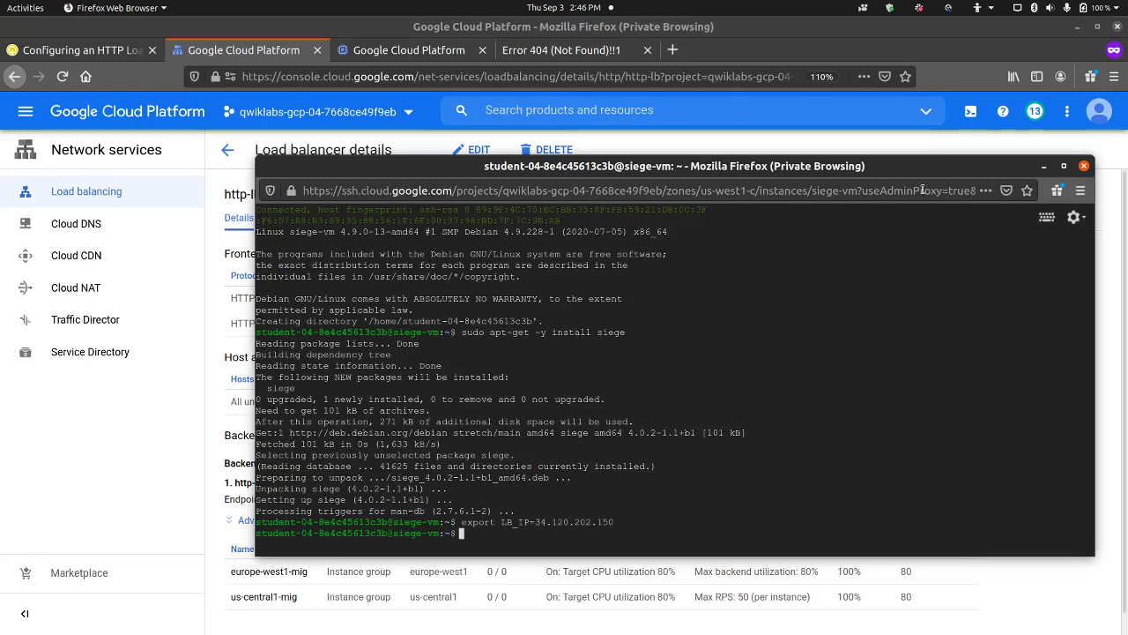
click(1043, 166)
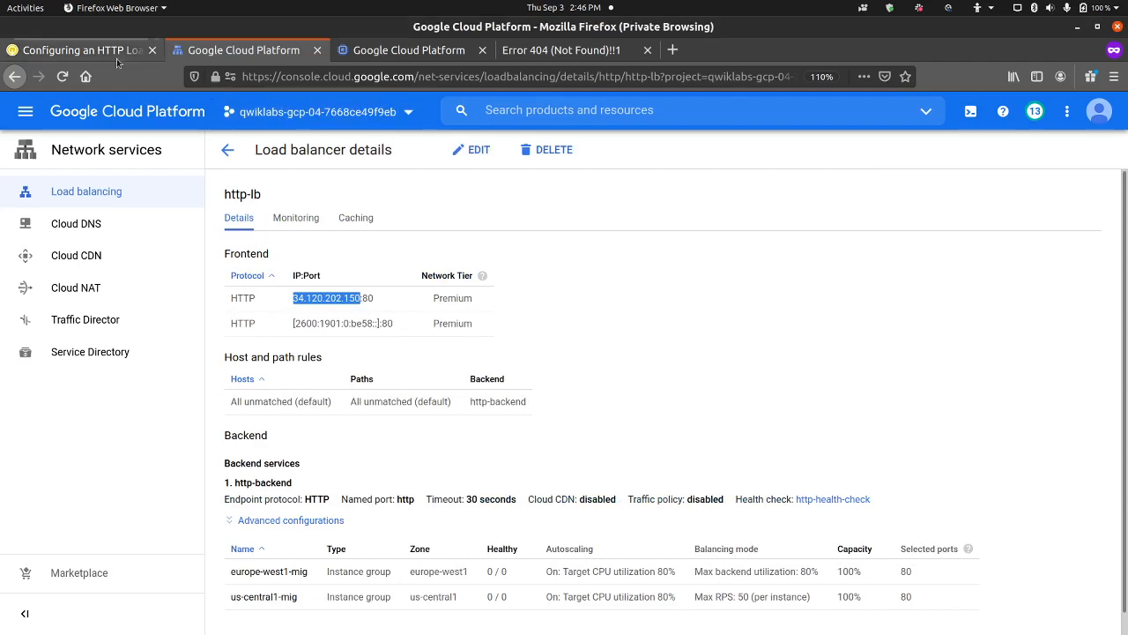
Return to the Qwiklabs instructions and copy the echo $LB_IP command from step 9 of the load balancer test.
click(116, 55)
click(261, 392)
scroll(275, 379, down, 1)
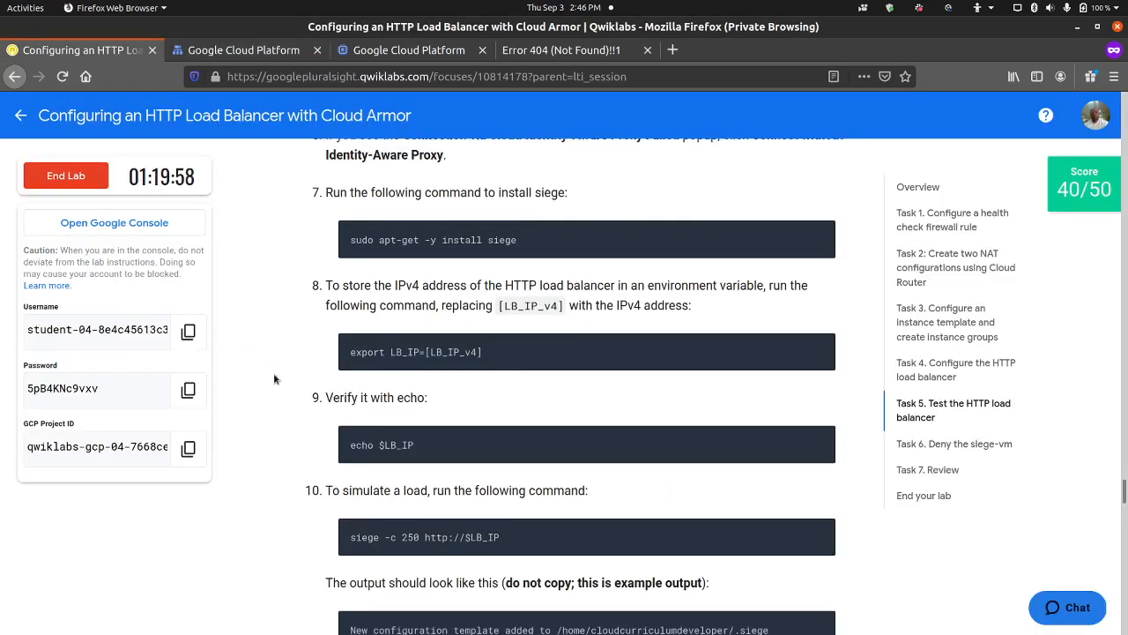
scroll(275, 379, down, 2)
click(821, 320)
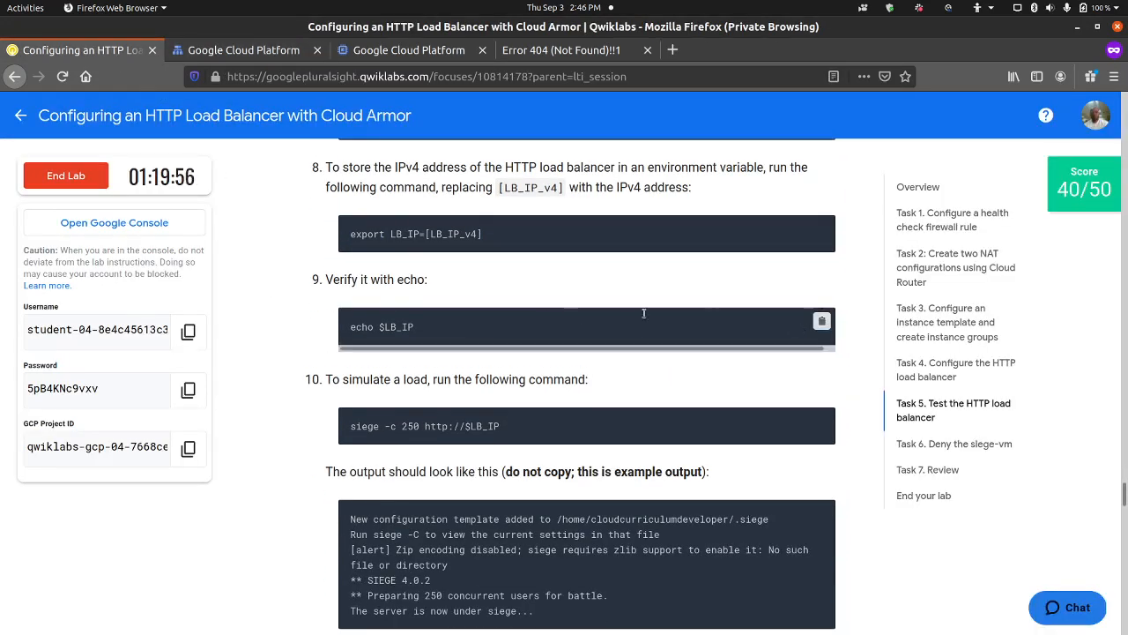
Run the copied echo $LB_IP command in the siege-vm terminal to verify the variable, and minimize the terminal window.
click(97, 618)
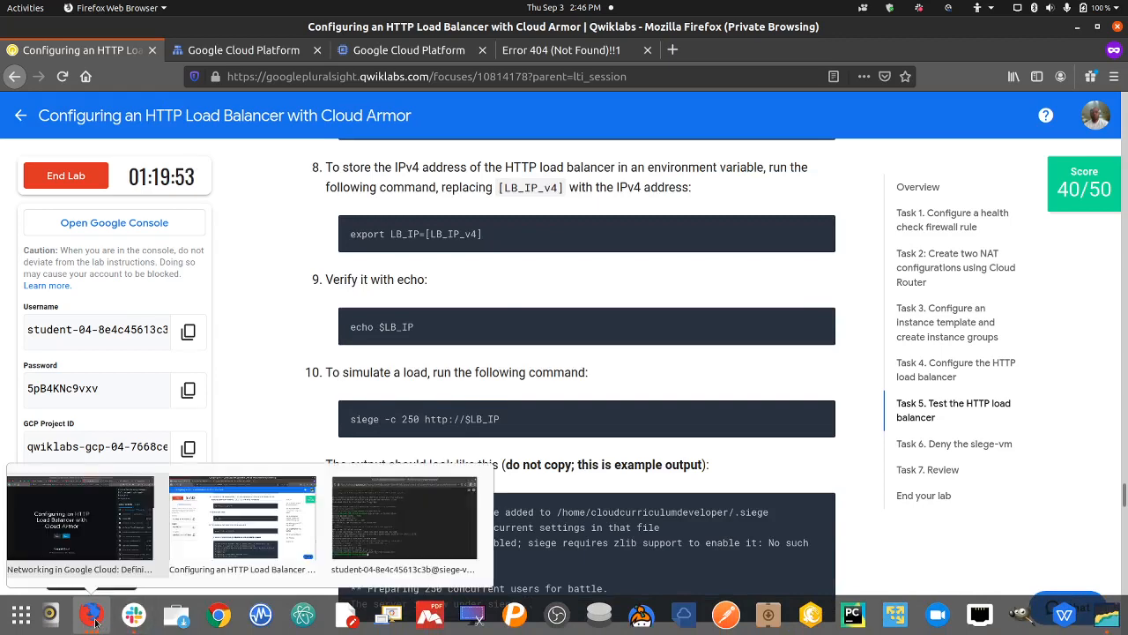
click(412, 525)
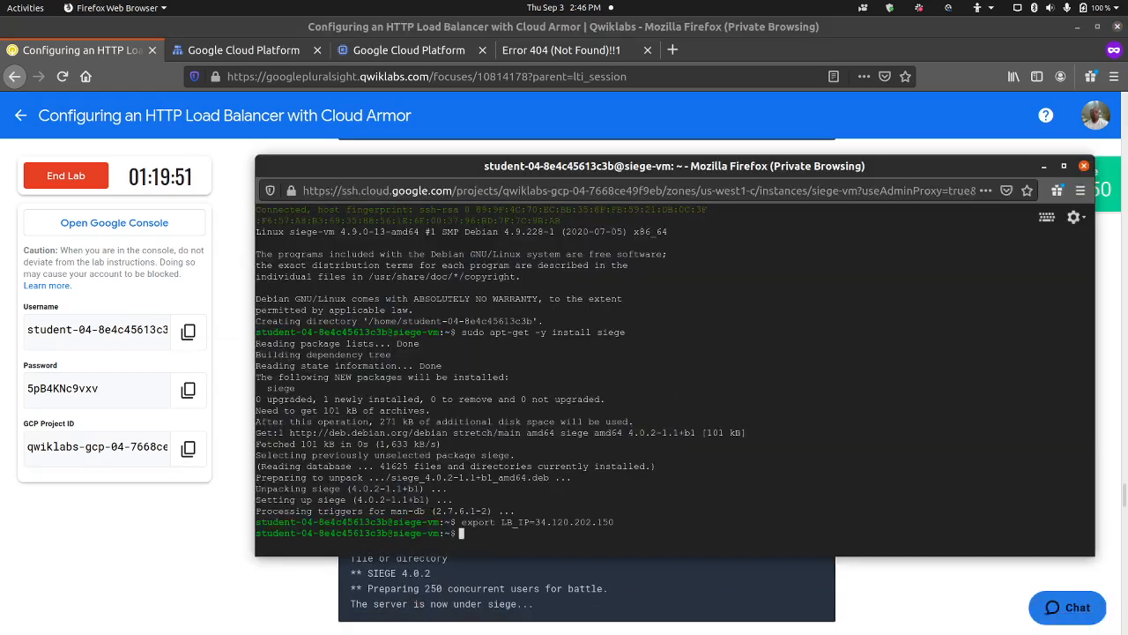
key(ctrl+v)
key(Return)
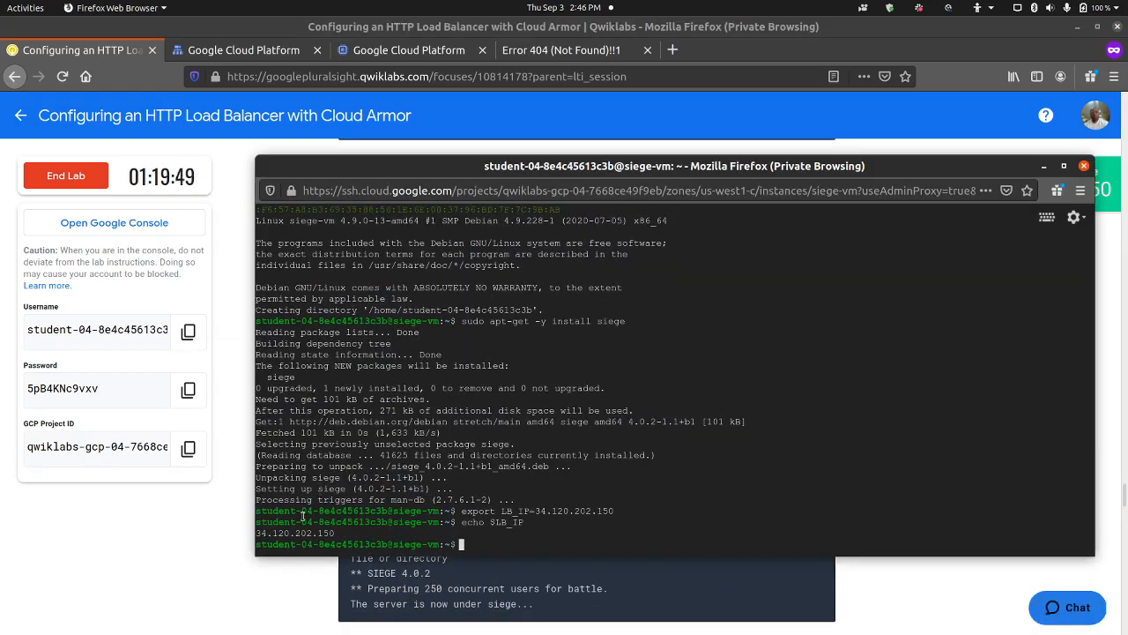
click(1043, 166)
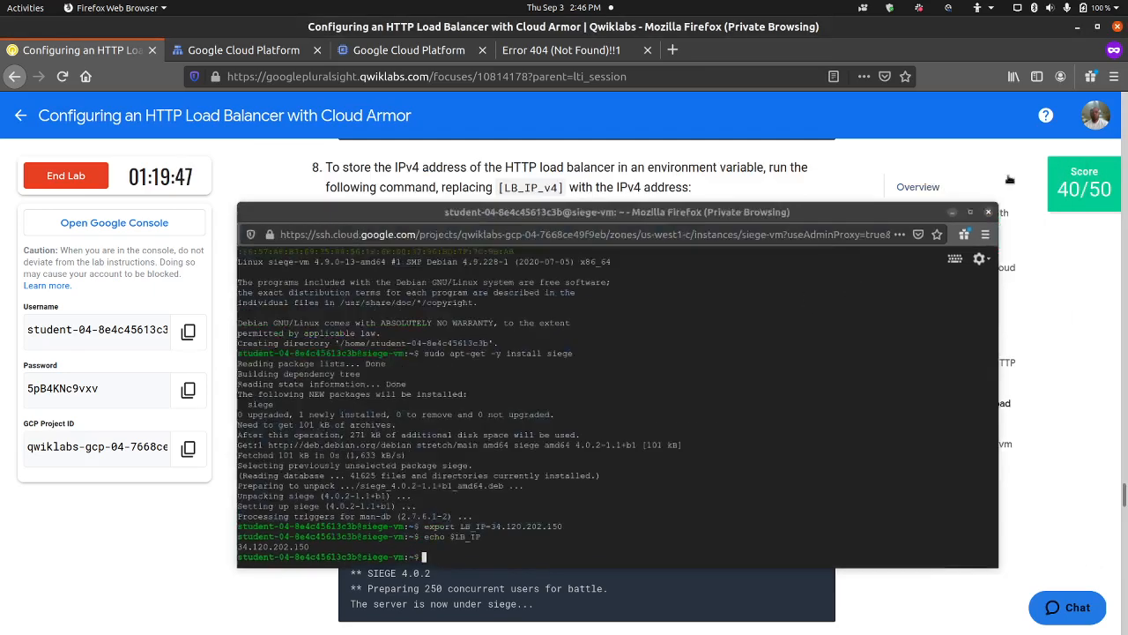
Review the lab's load simulation instructions and switch to the page open at 34.120.202.150 to check the load balancer's response.
scroll(526, 395, down, 3)
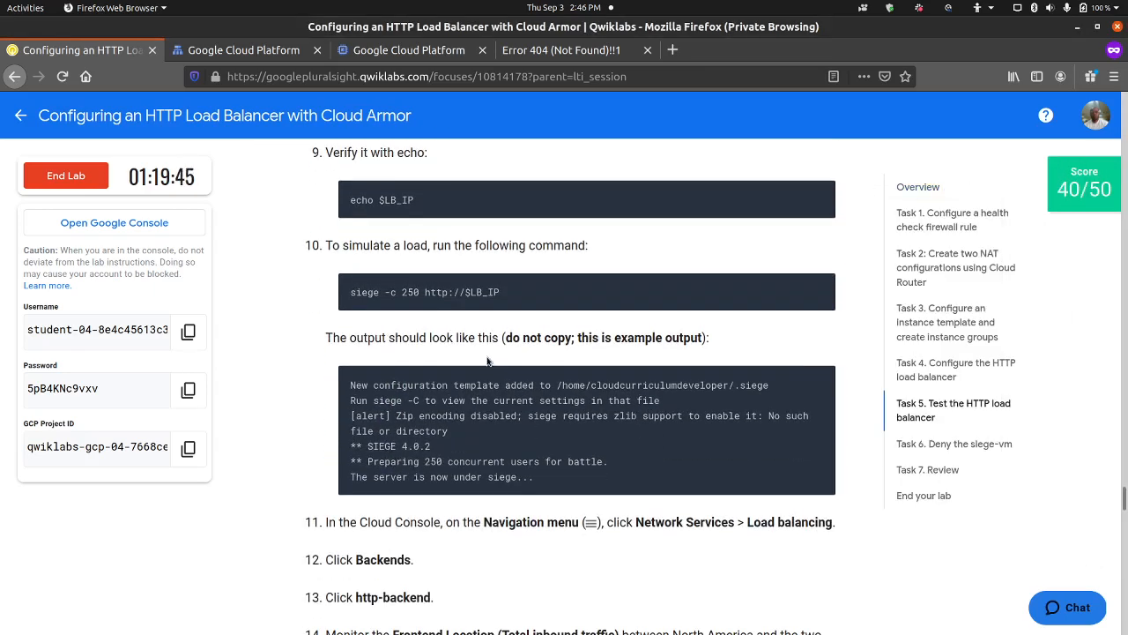
click(511, 51)
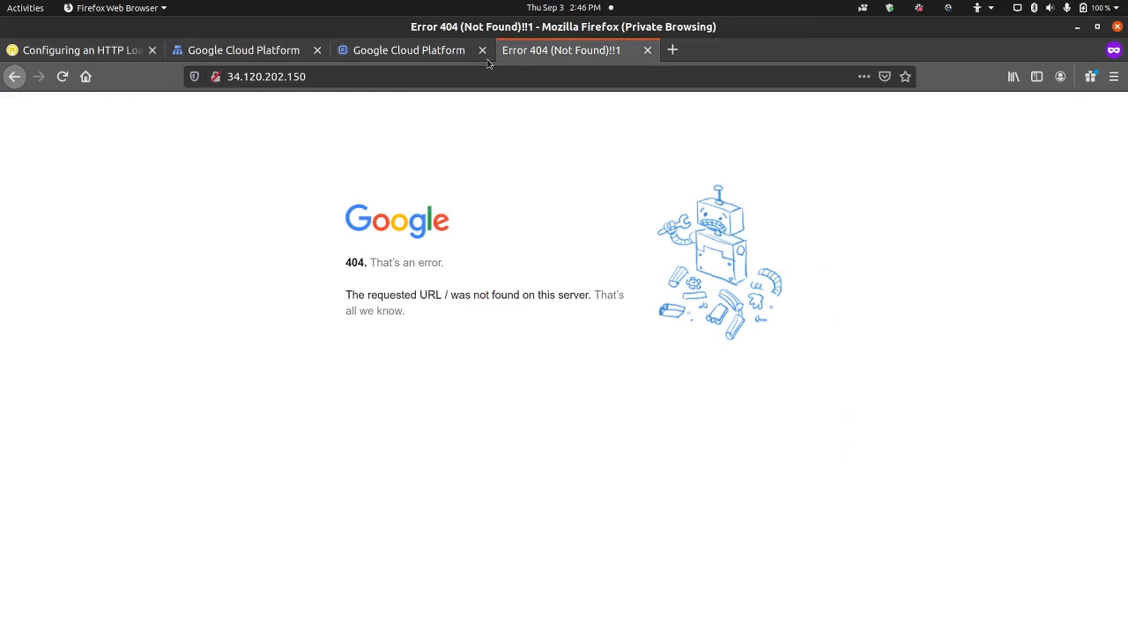
Reload the load balancer's page at 34.120.202.150 several times to test whether it responds.
click(61, 76)
click(62, 76)
click(62, 77)
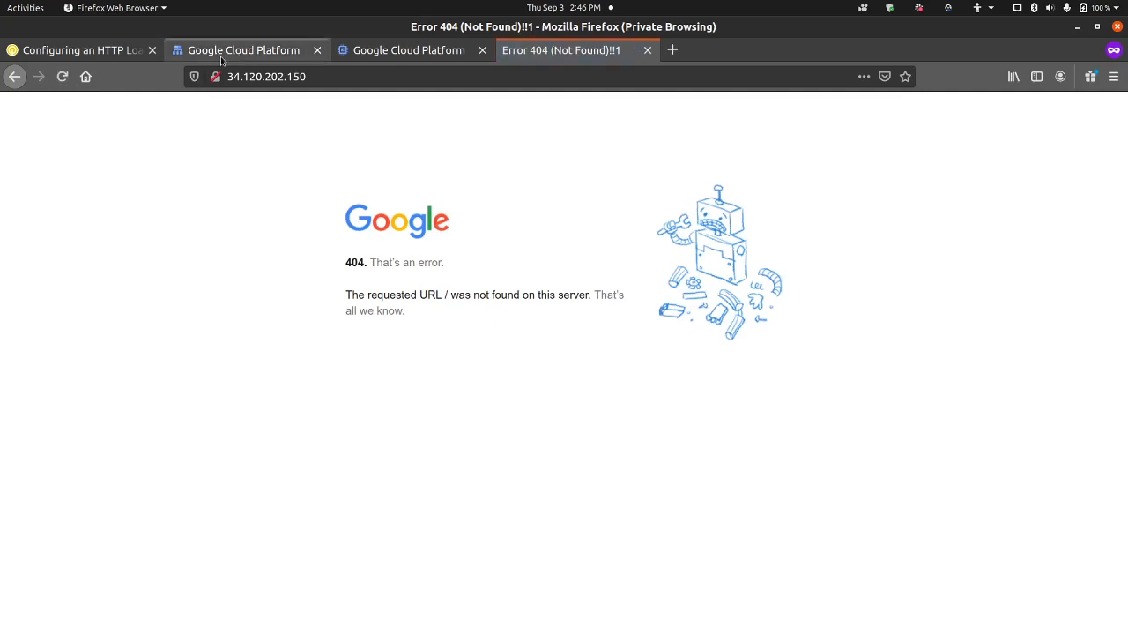
Refresh the http-lb load balancer details and check the health of both backend instance groups.
click(269, 55)
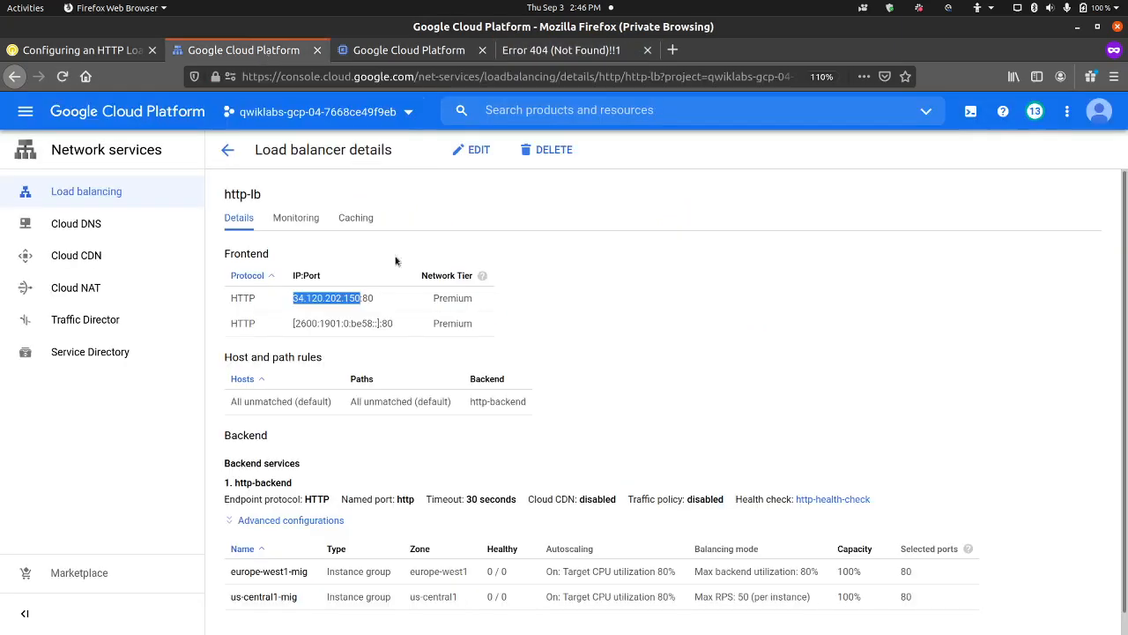
click(463, 250)
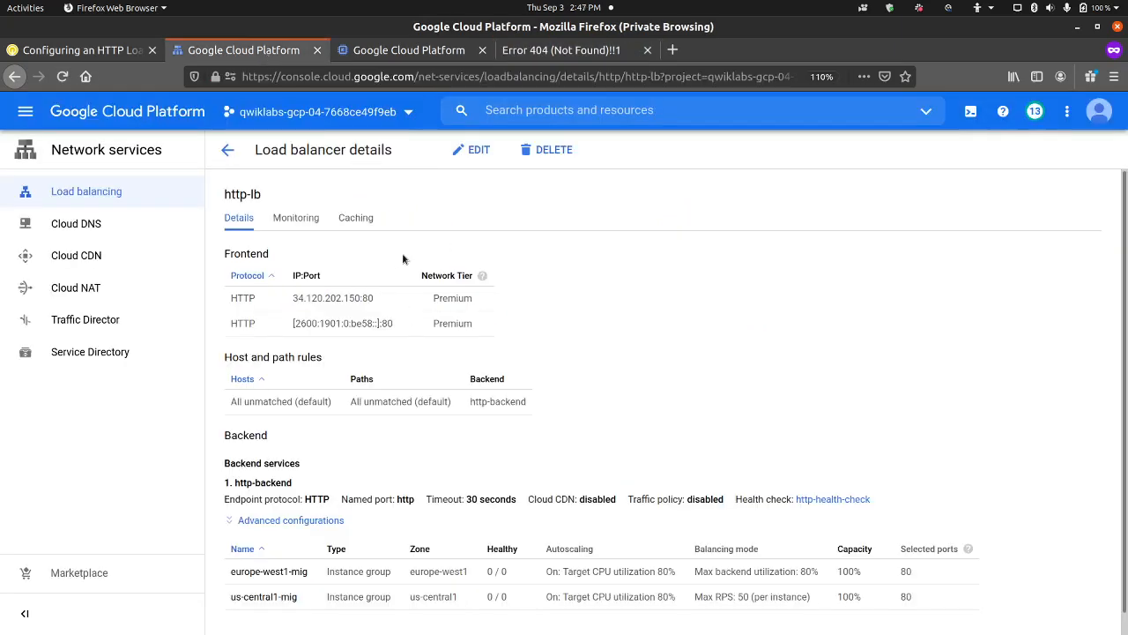
scroll(402, 258, down, 1)
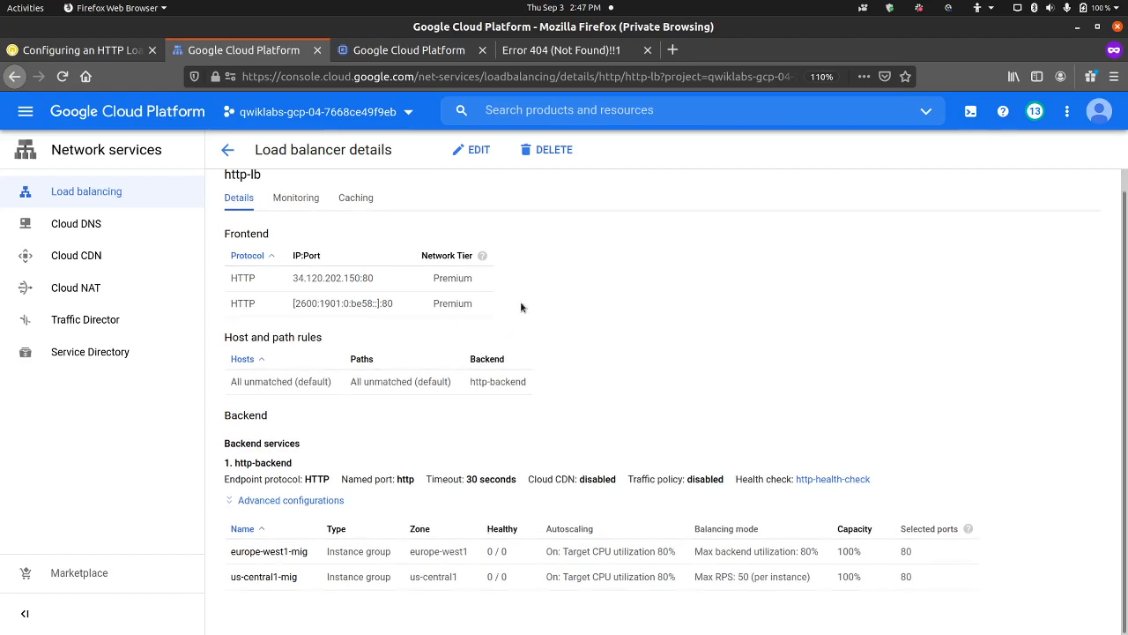
key(F5)
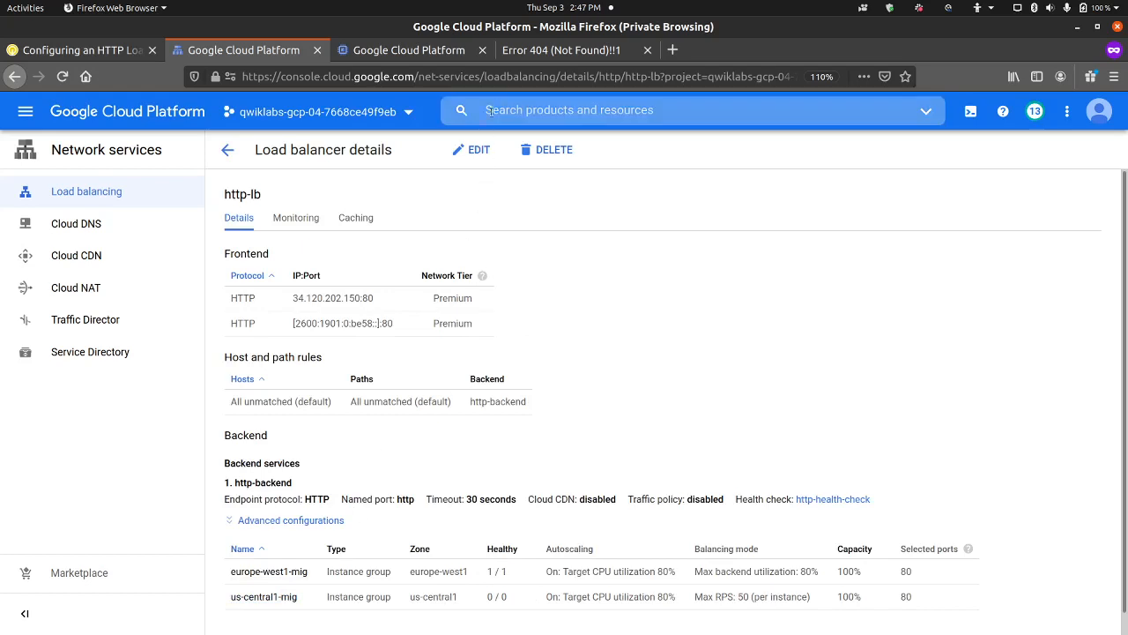
Retest the load balancer's IP page with a reload and look over the VM instances list.
click(525, 53)
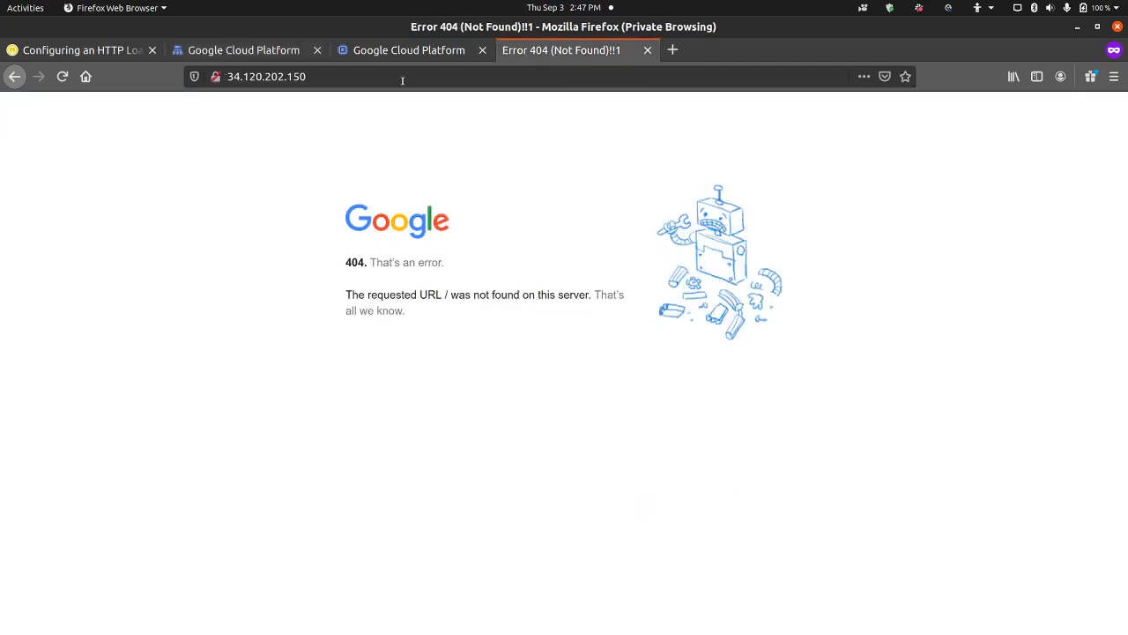
click(62, 77)
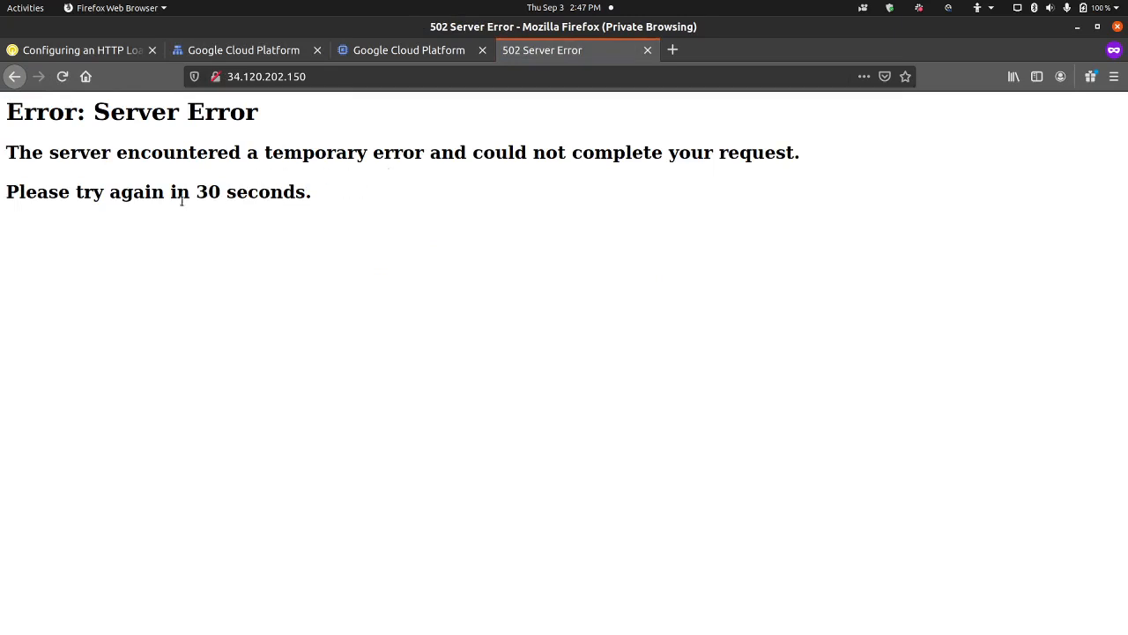
click(361, 54)
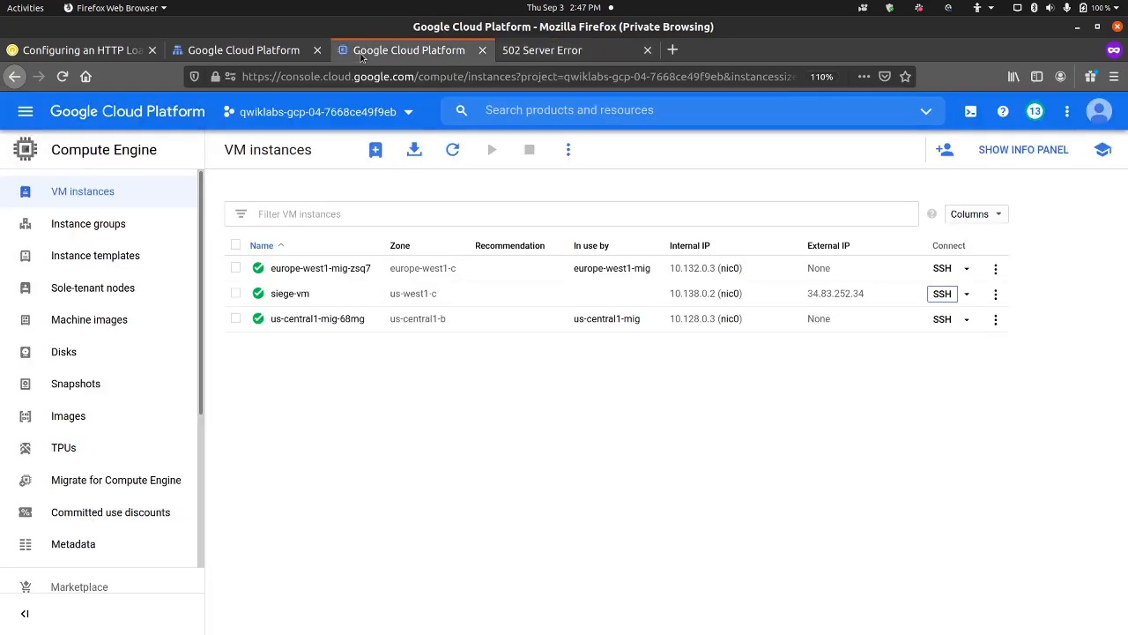
Open the monitoring view of http-lb and inspect the available backend choices for the traffic chart.
click(285, 56)
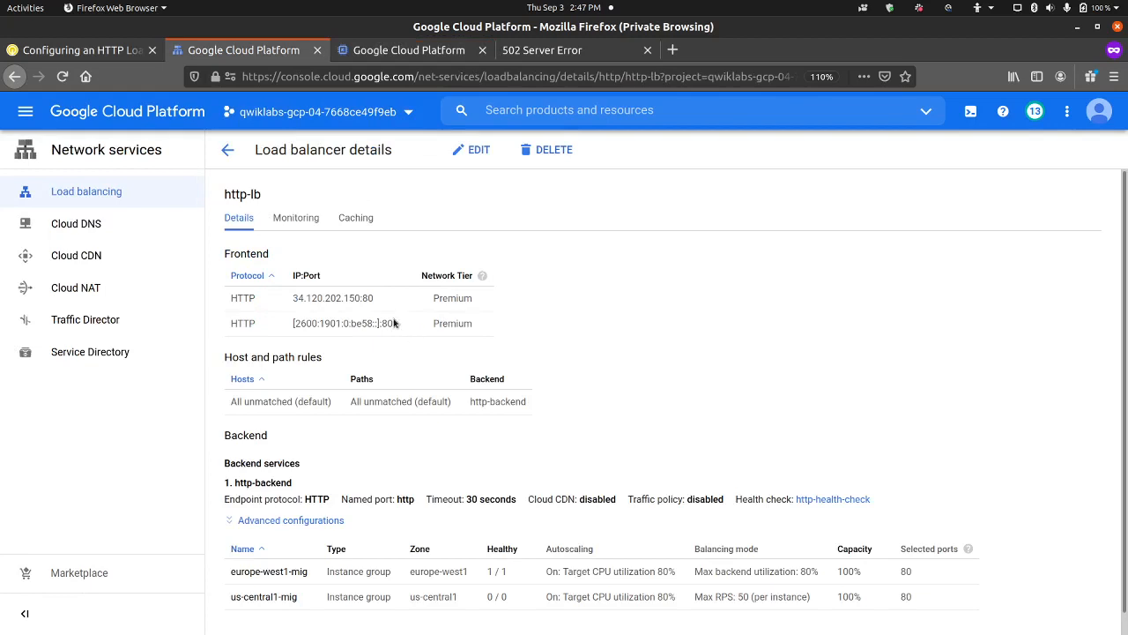
click(302, 217)
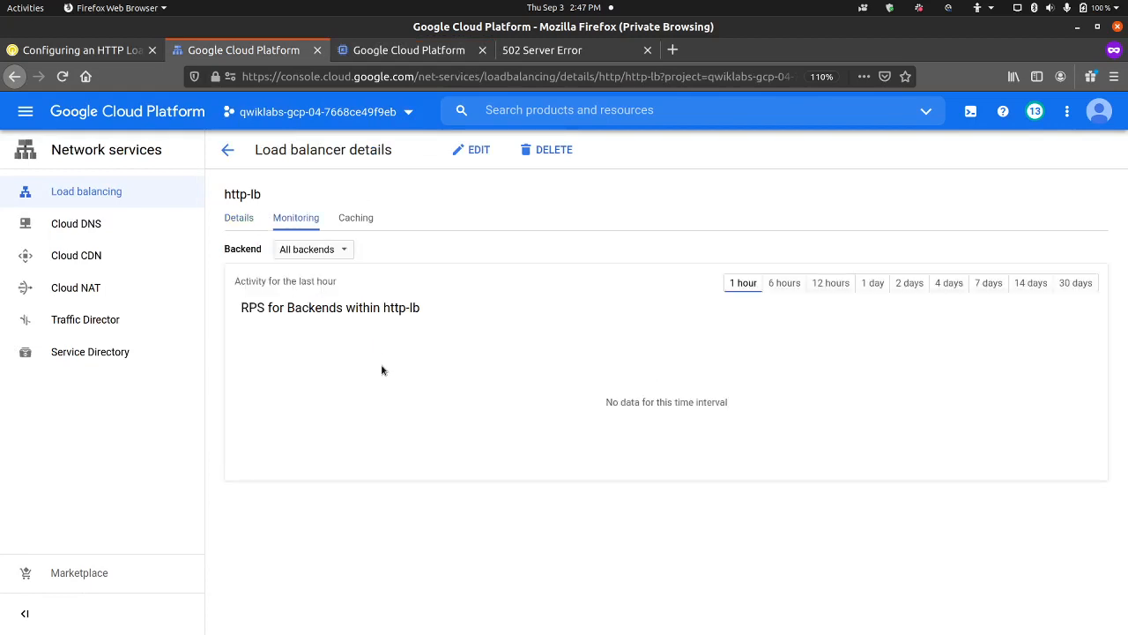
click(317, 251)
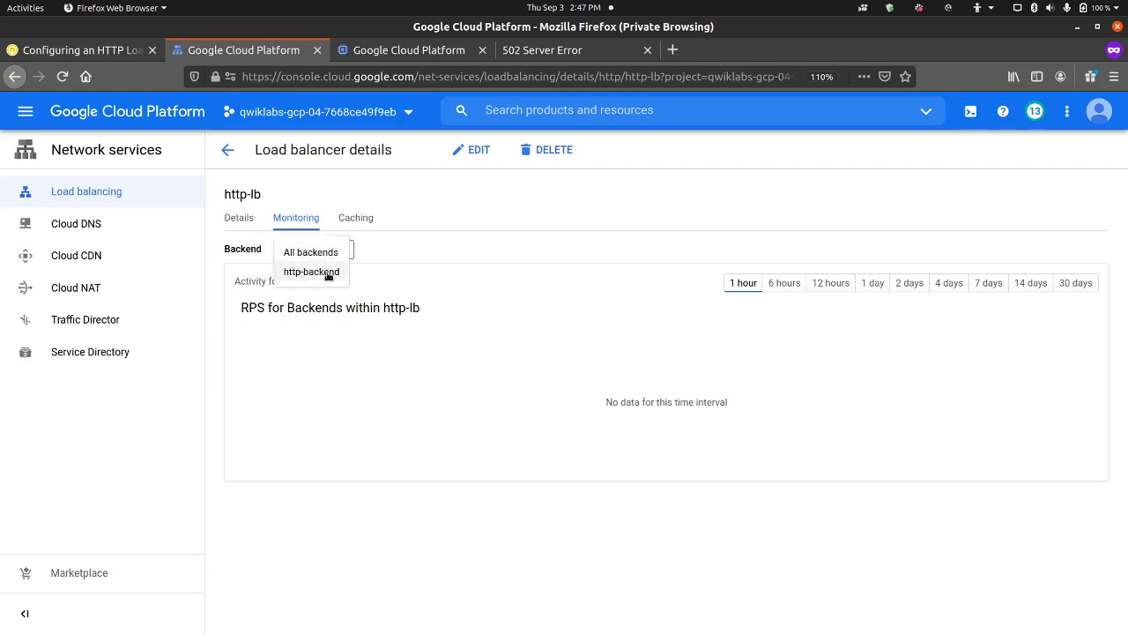
click(358, 256)
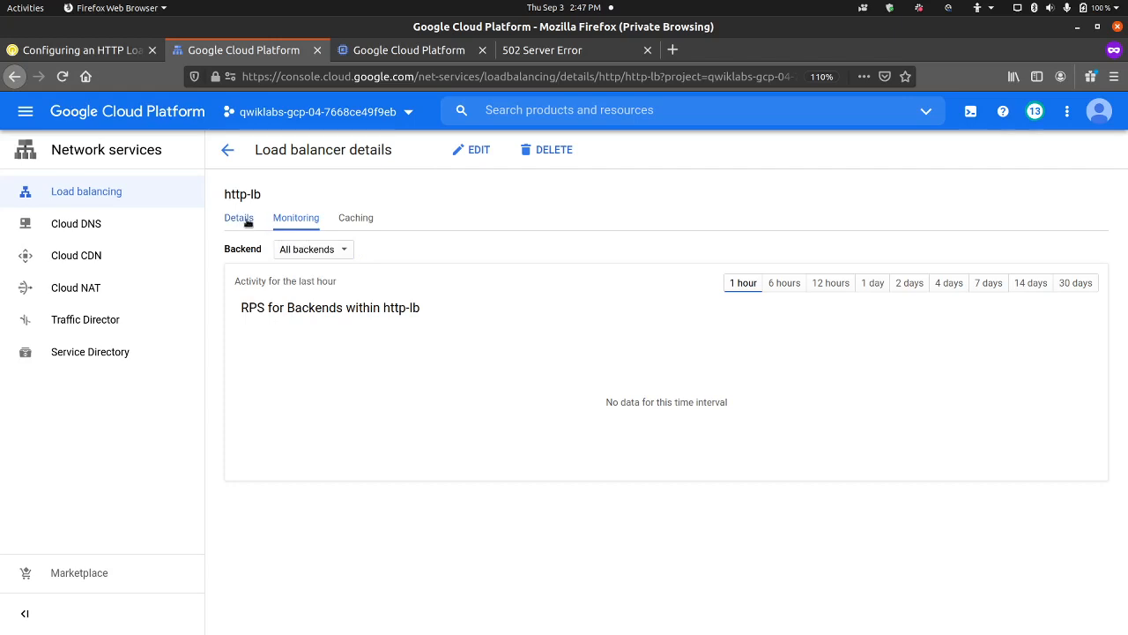
click(320, 248)
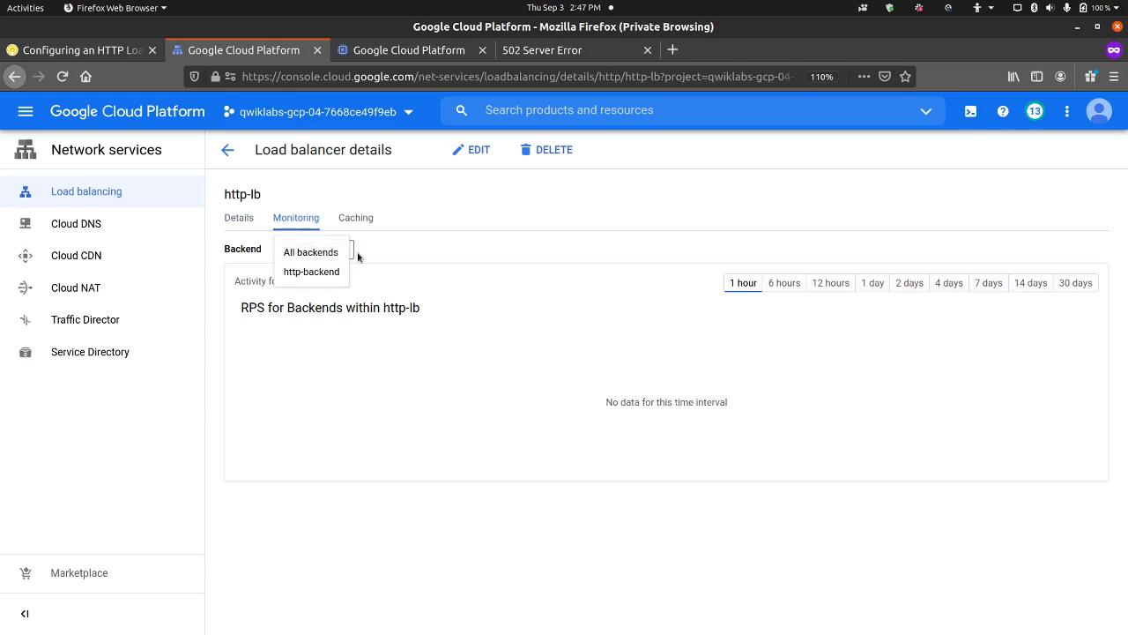
click(355, 253)
click(329, 254)
click(380, 253)
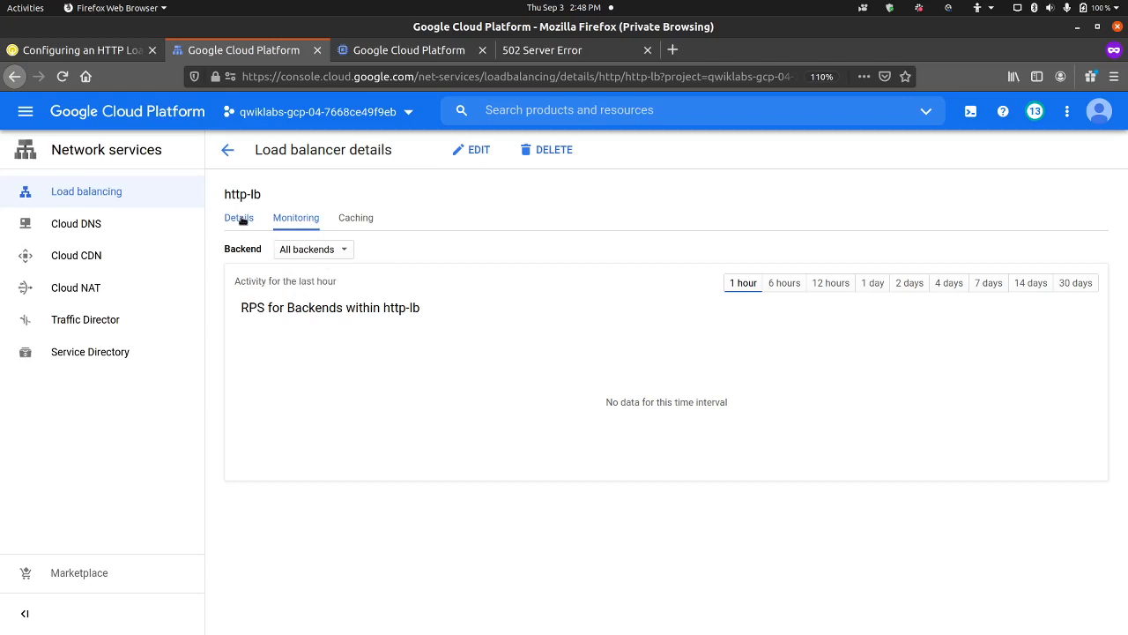
Recheck the backend health in the http-lb details and reload the page at 34.120.202.150 twice.
click(239, 218)
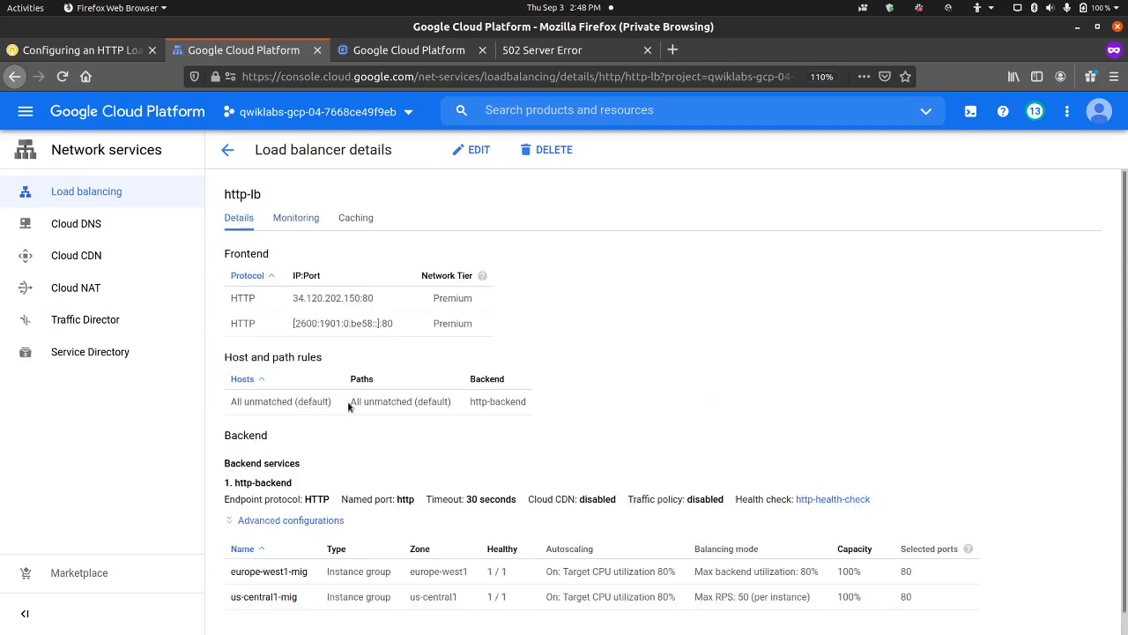
scroll(350, 371, down, 1)
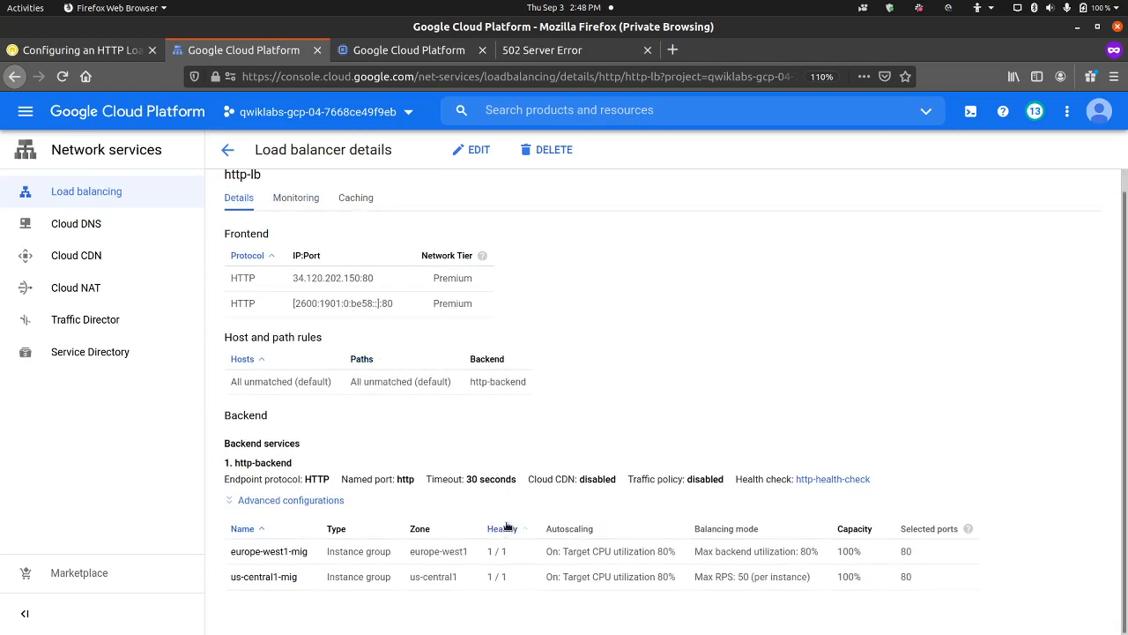
click(521, 50)
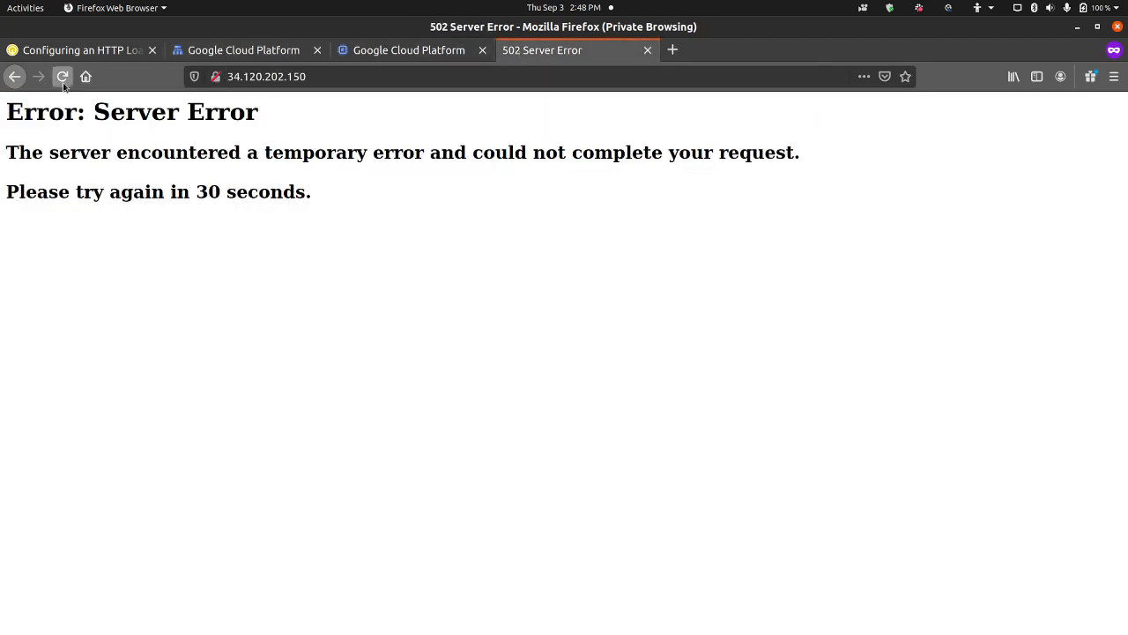
click(62, 77)
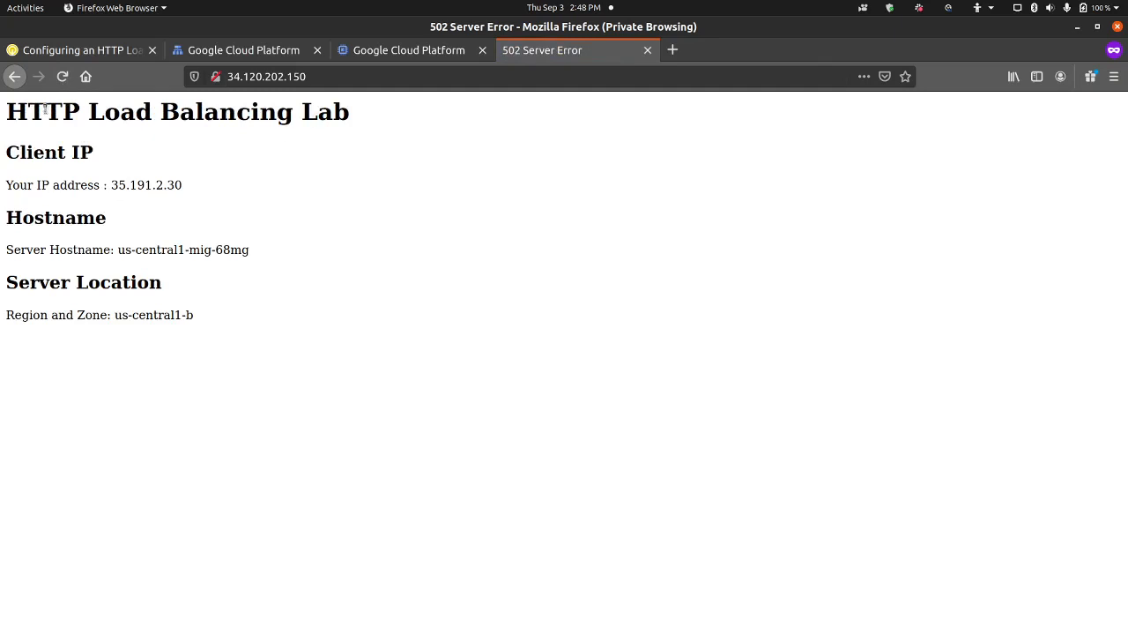
click(61, 76)
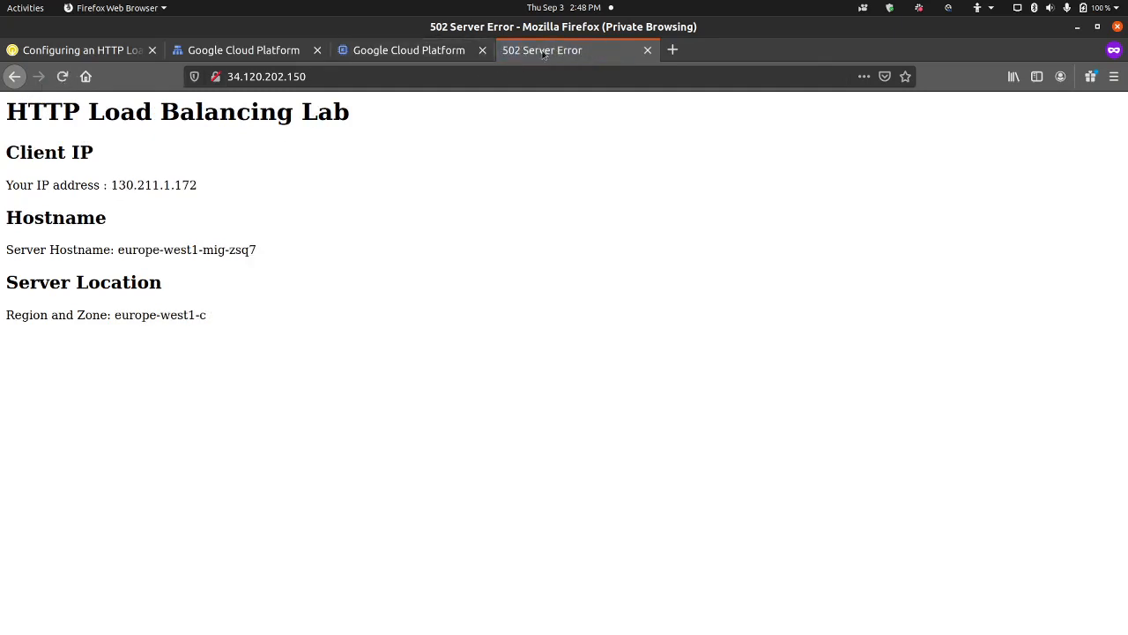
Return to the monitoring view of http-lb and check its backend filter for traffic data.
click(234, 56)
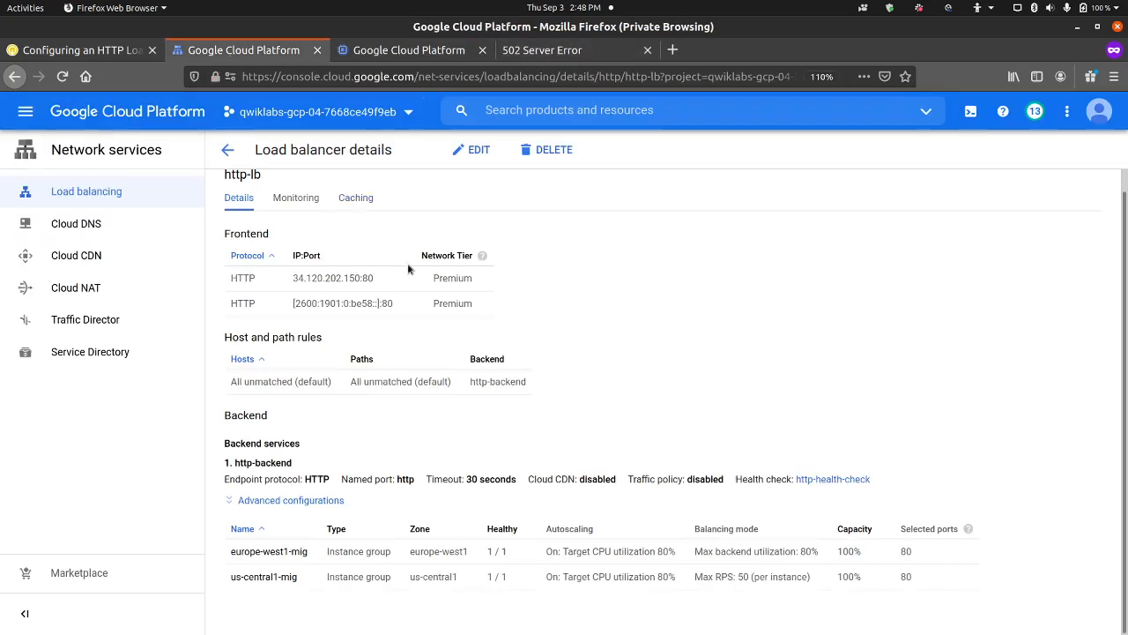
scroll(408, 264, up, 1)
click(308, 219)
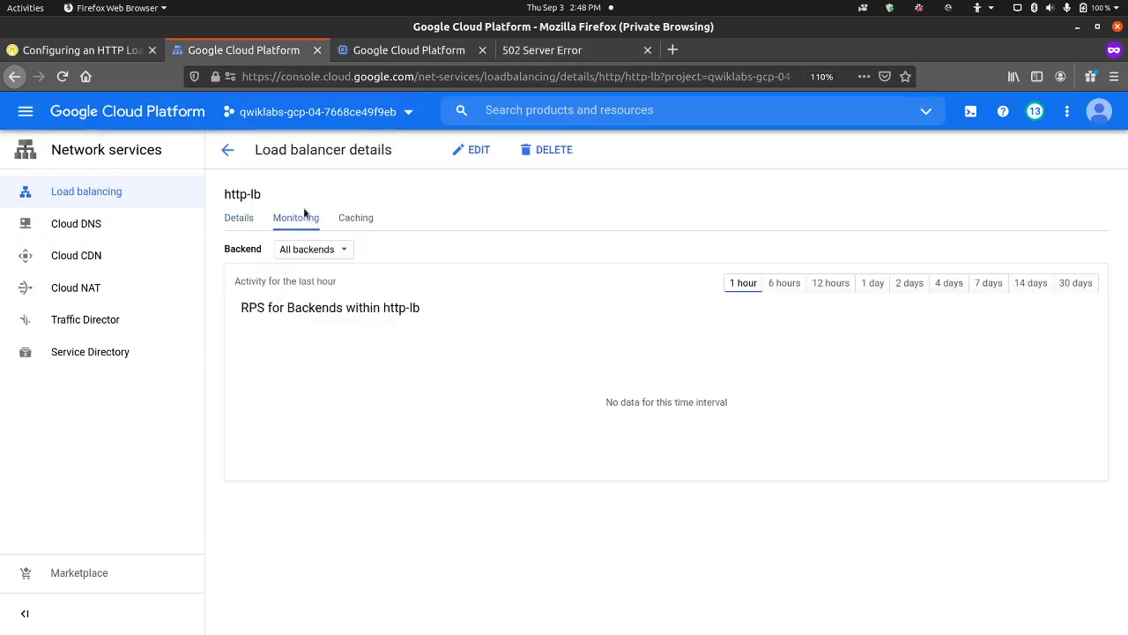
click(319, 249)
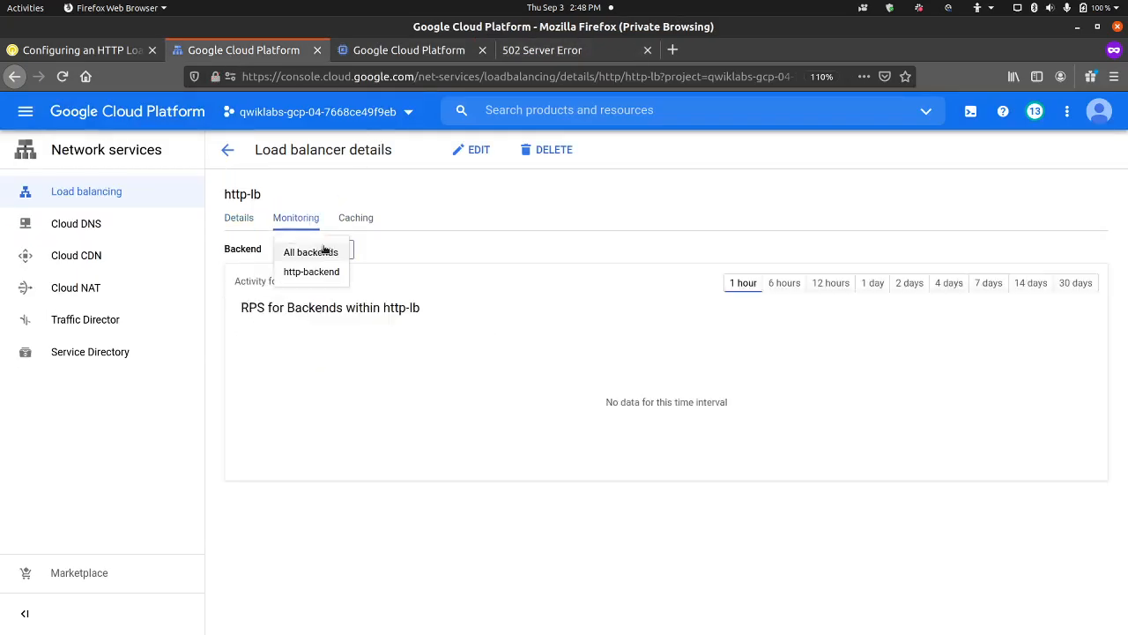
click(429, 221)
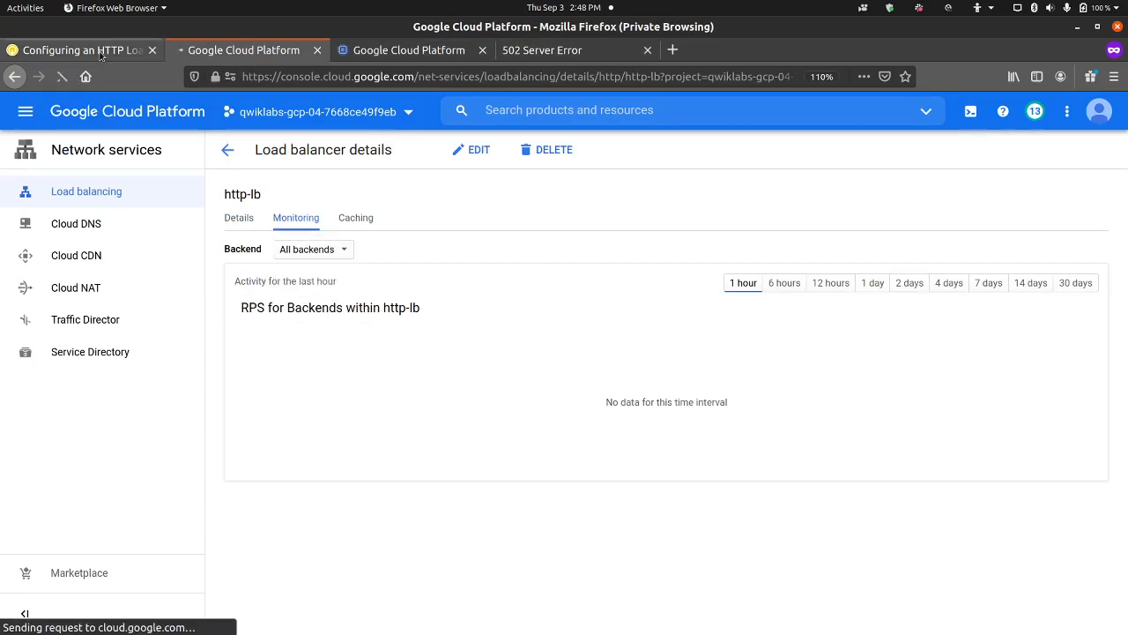
click(99, 53)
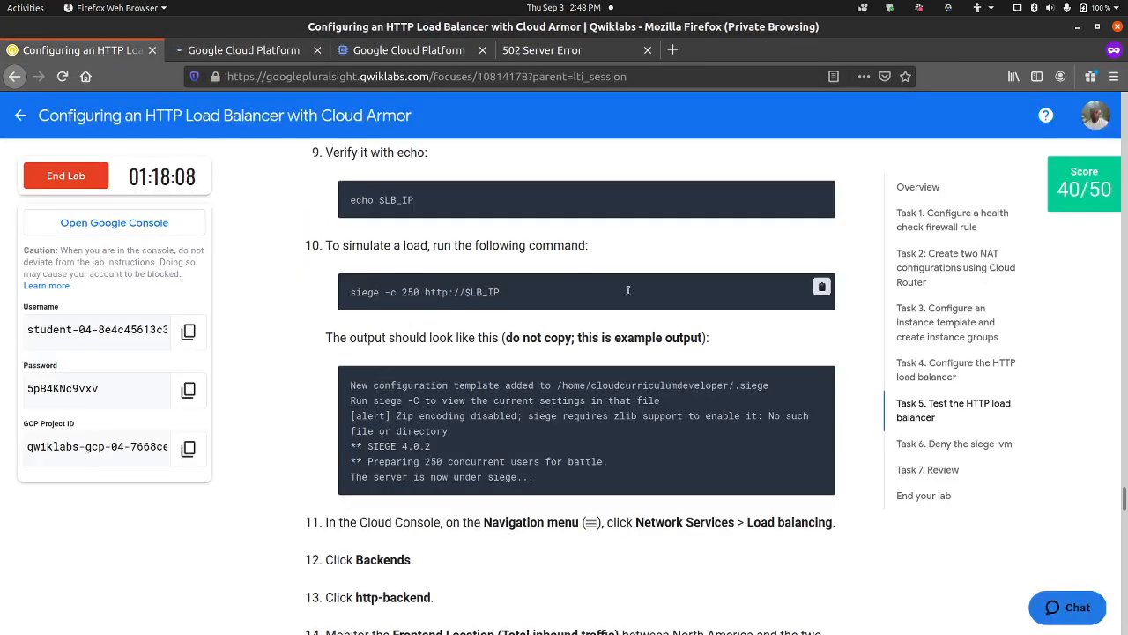
click(821, 286)
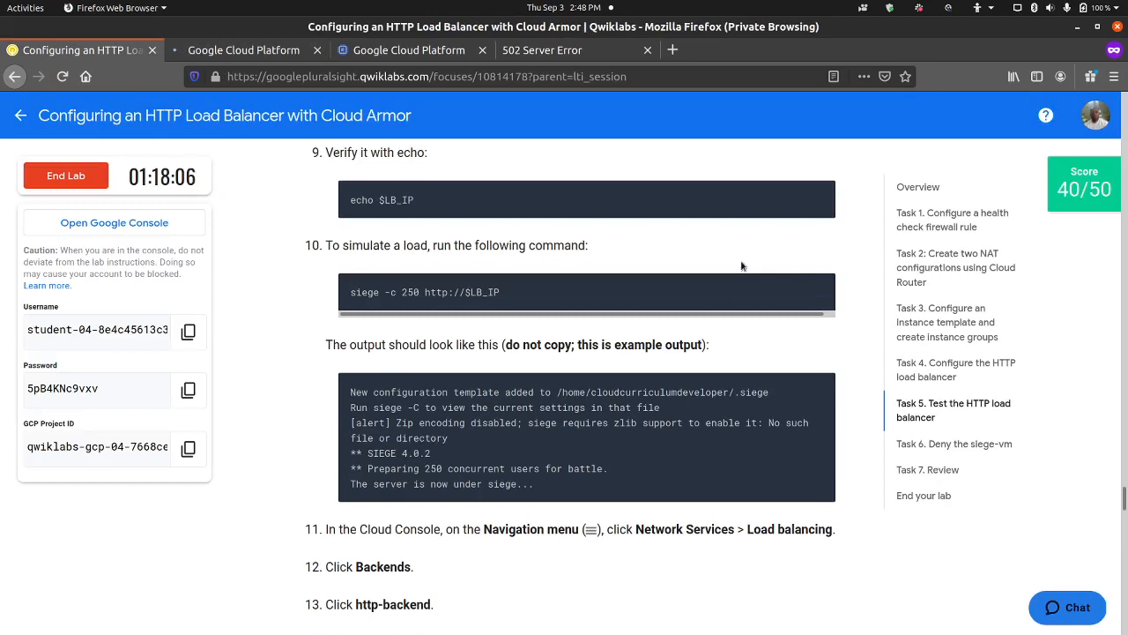
Examine the backend options in http-lb's monitoring view once more.
click(282, 53)
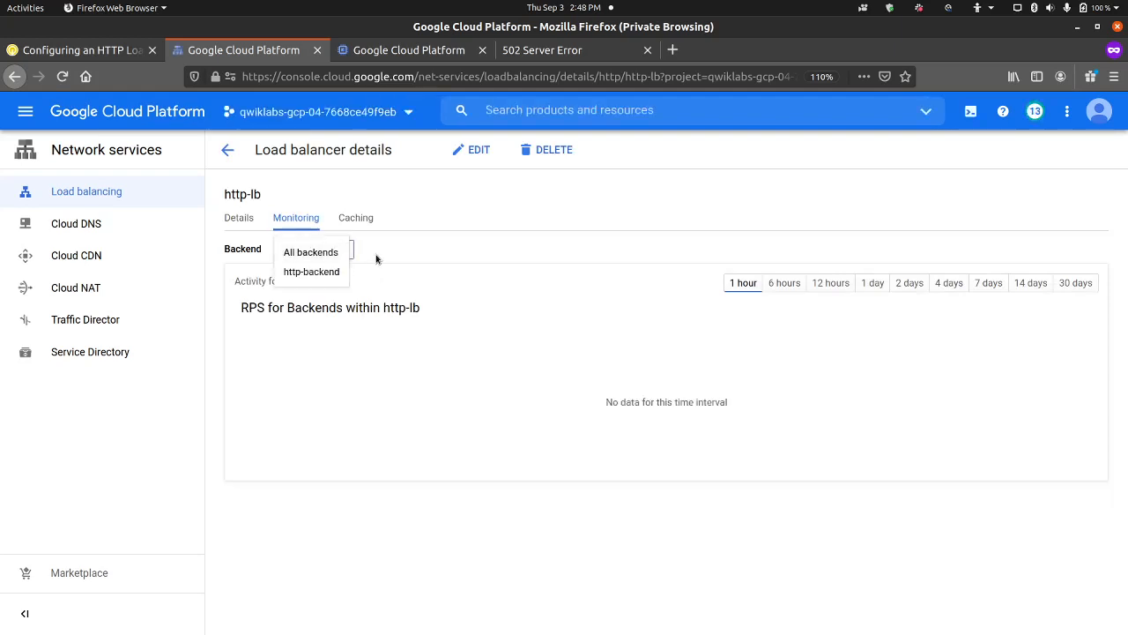
click(375, 255)
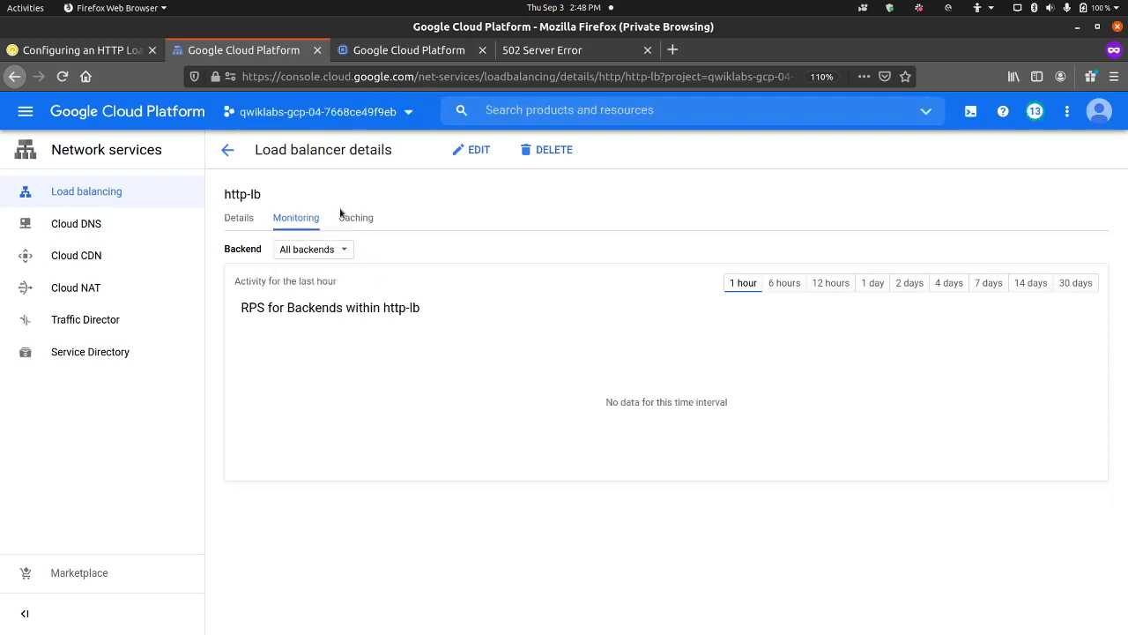
click(314, 249)
click(400, 253)
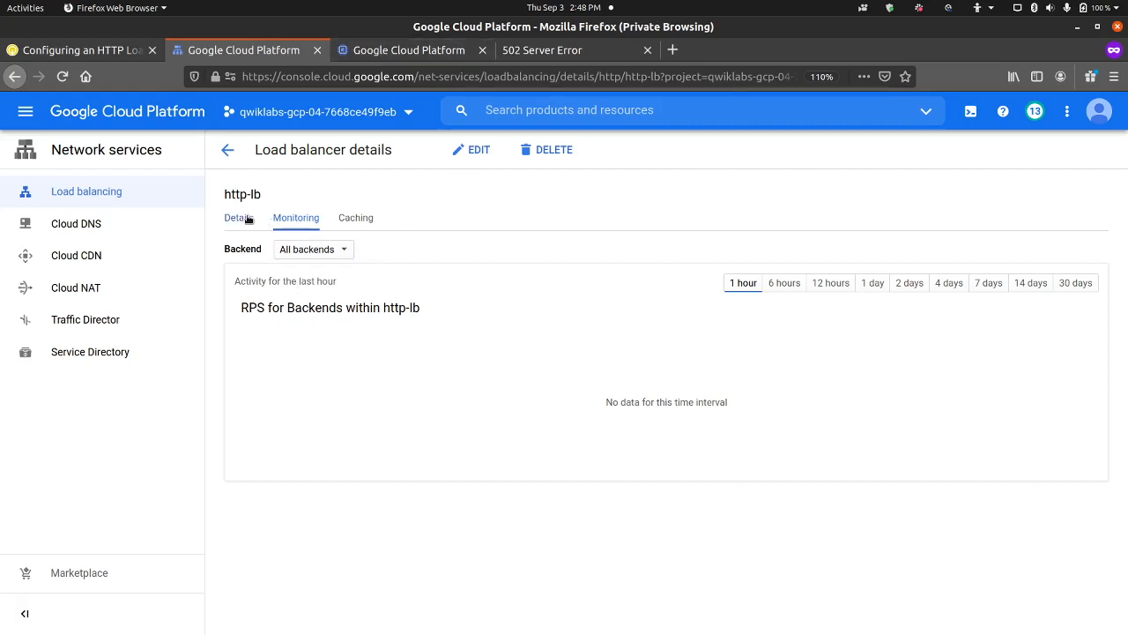
Go from the http-lb details to the load balancing overview and list its backends.
click(249, 220)
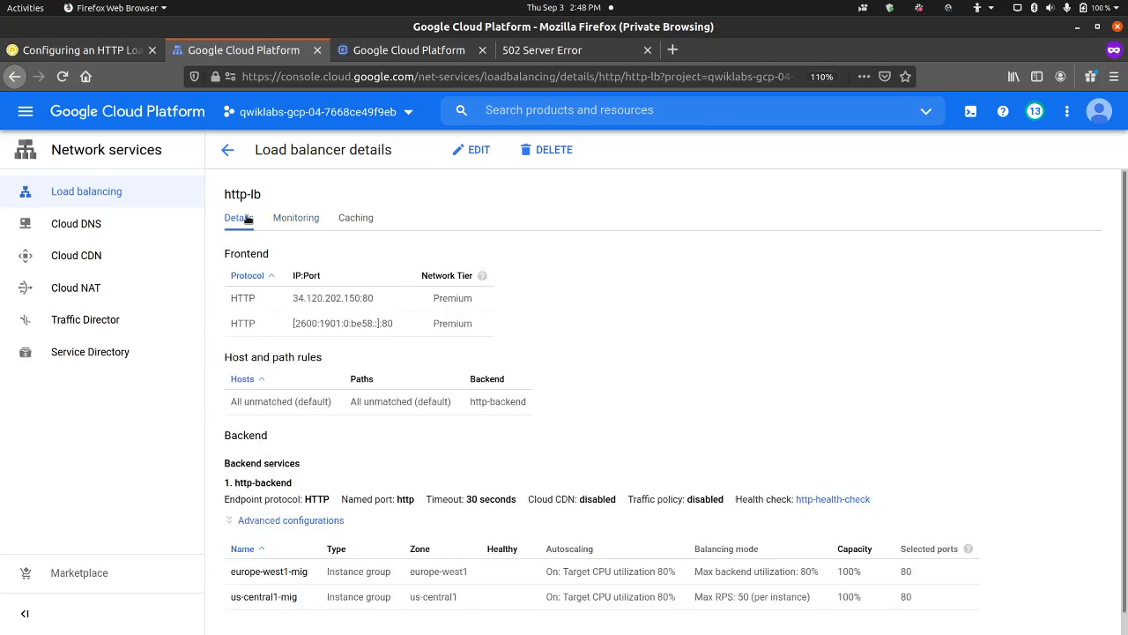
click(157, 196)
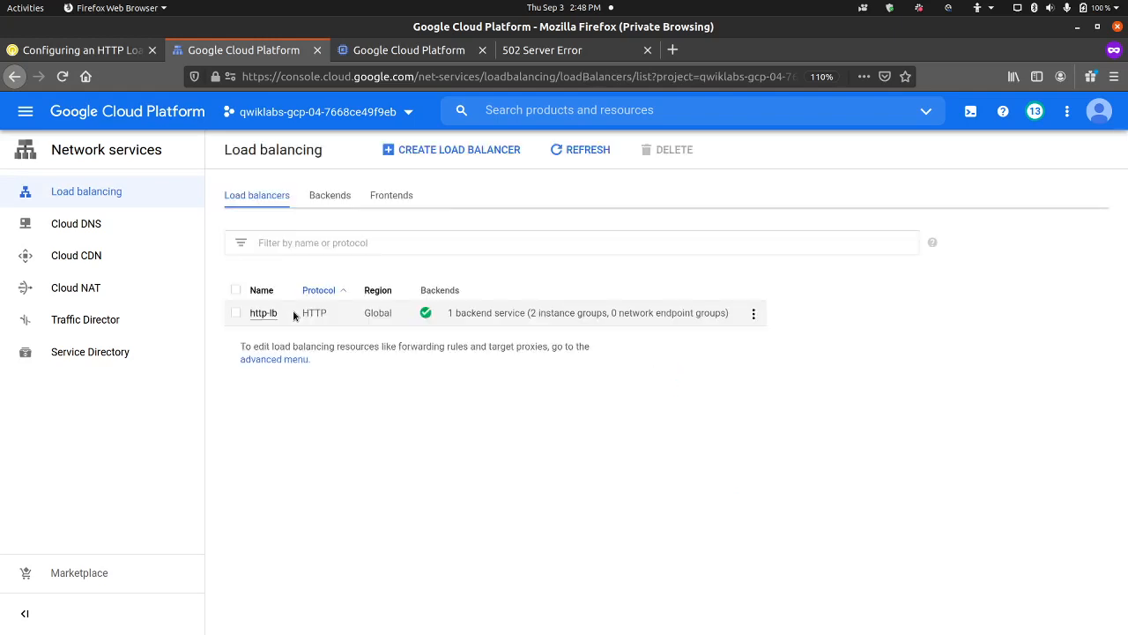
click(337, 197)
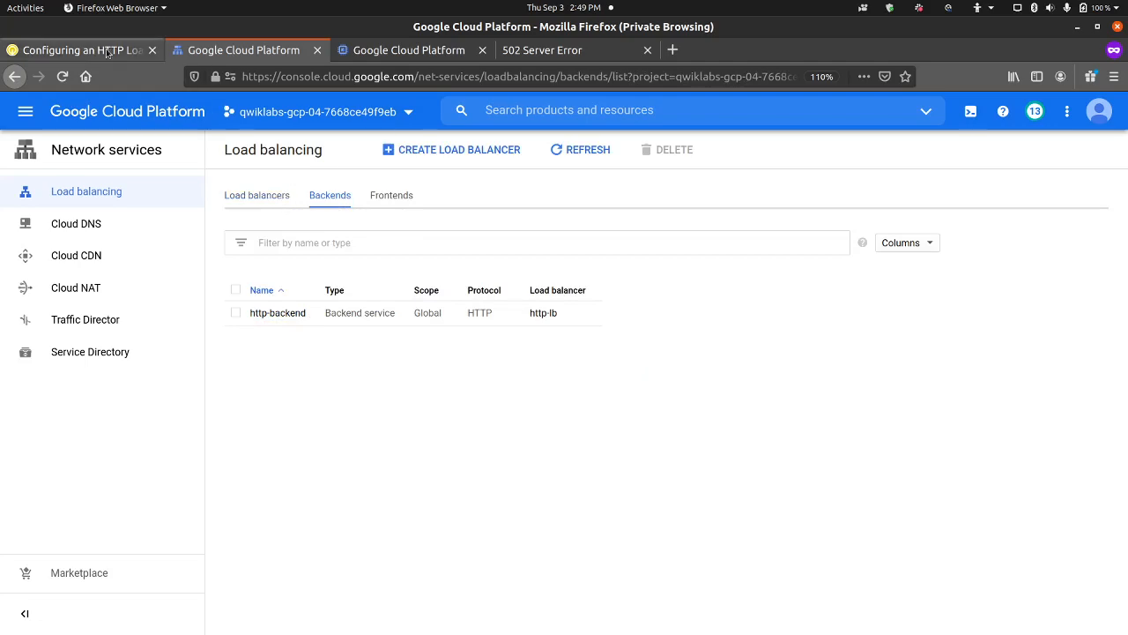
Review the lab instructions from the Task 5 stress test back to the Task 4 load balancer creation steps.
click(79, 51)
scroll(299, 285, up, 8)
scroll(299, 285, up, 6)
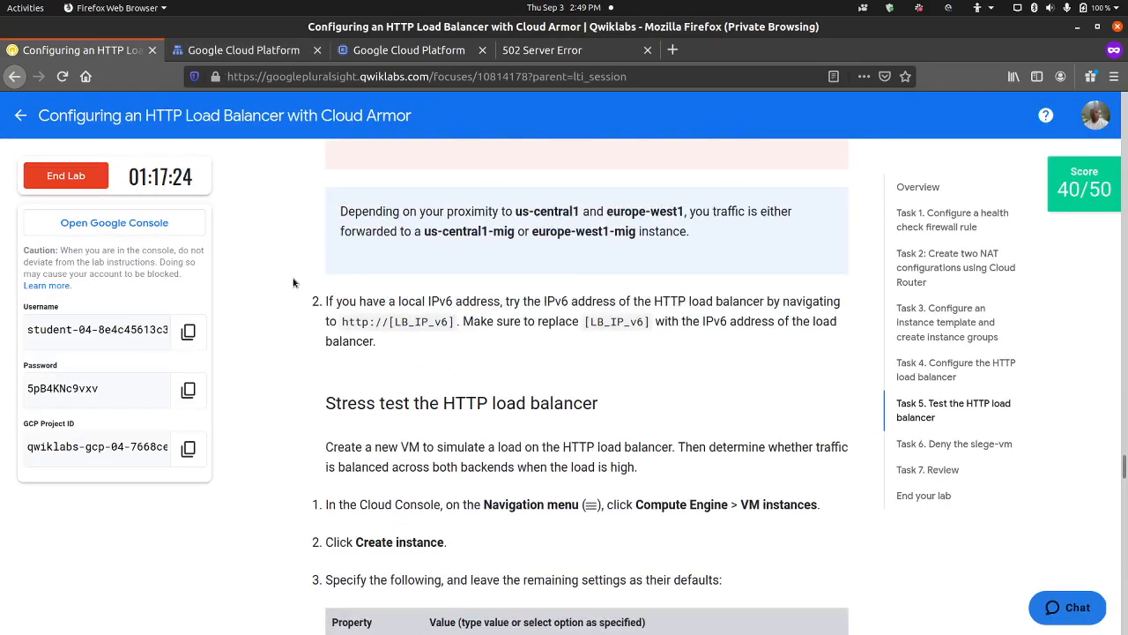
scroll(294, 282, up, 6)
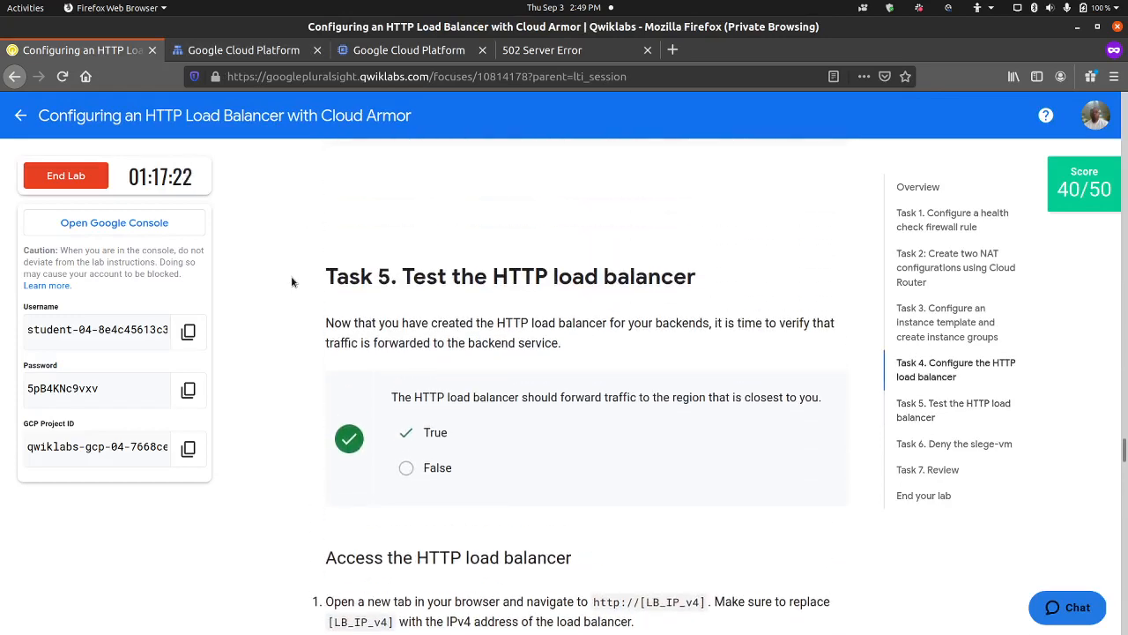
scroll(292, 281, up, 8)
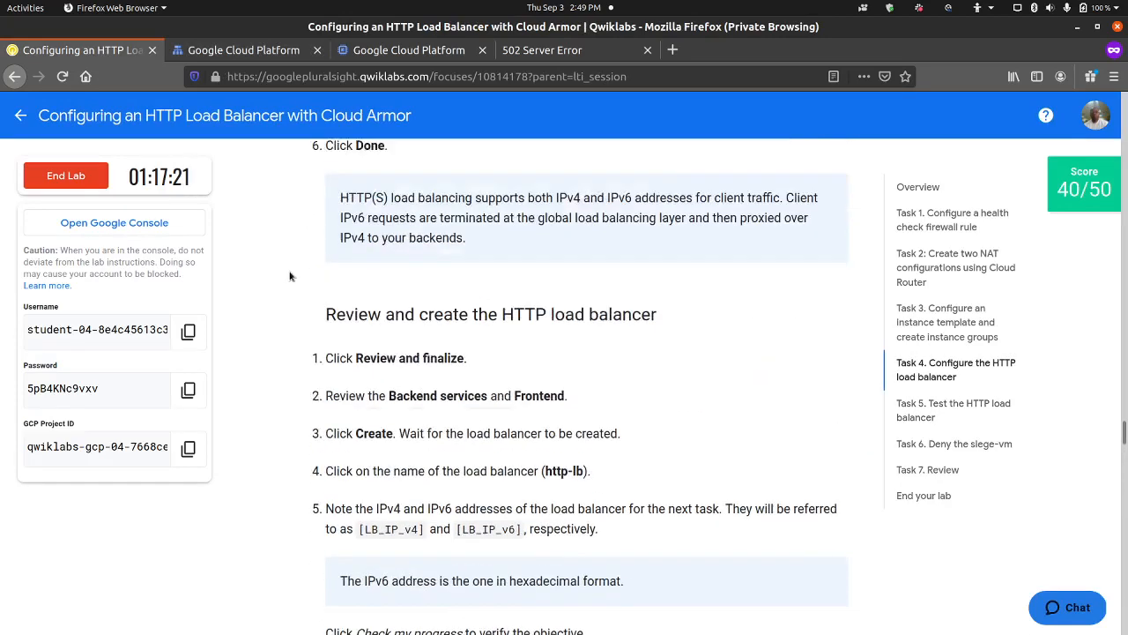
scroll(289, 276, up, 1)
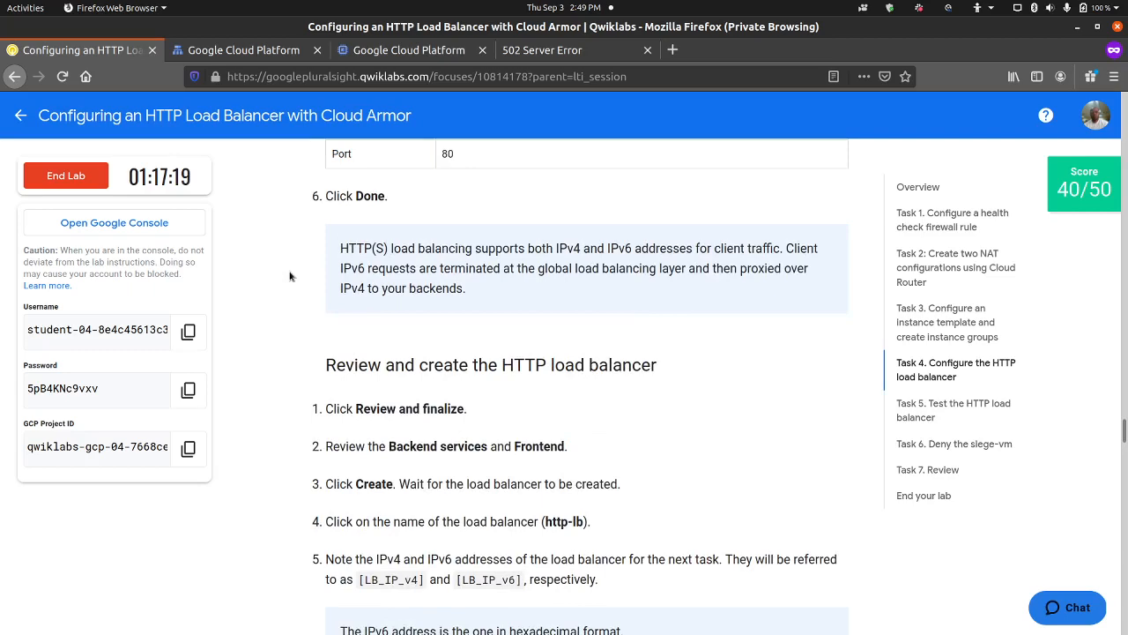
Review the Task 4 frontend configuration instructions for the IPv4 and IPv6 entries.
scroll(288, 275, up, 6)
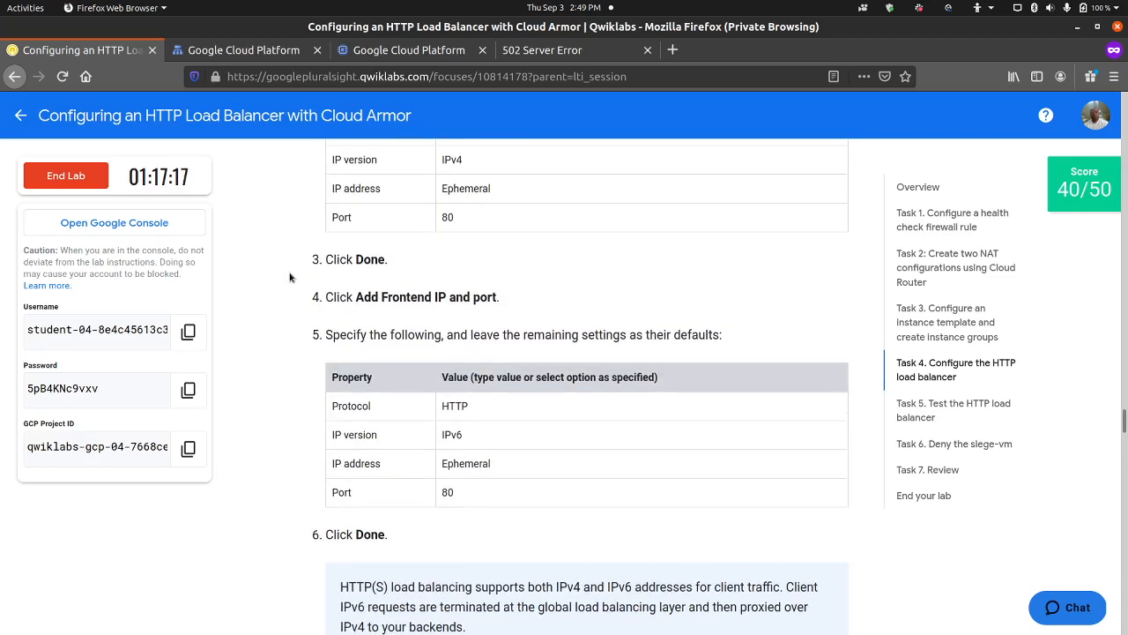
scroll(279, 272, up, 5)
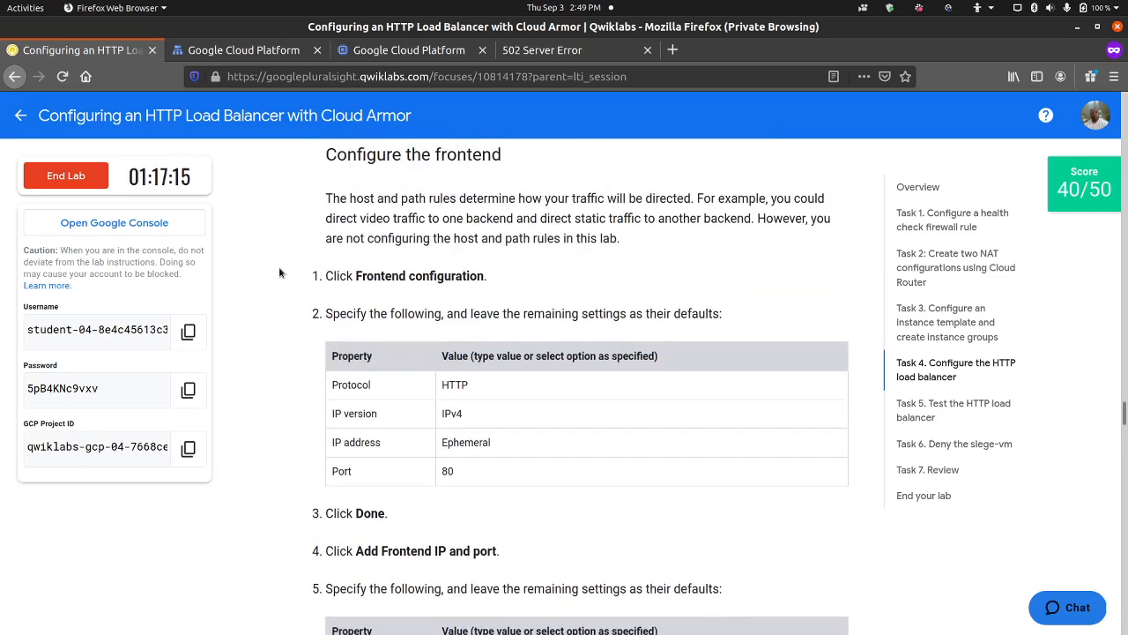
scroll(279, 273, up, 2)
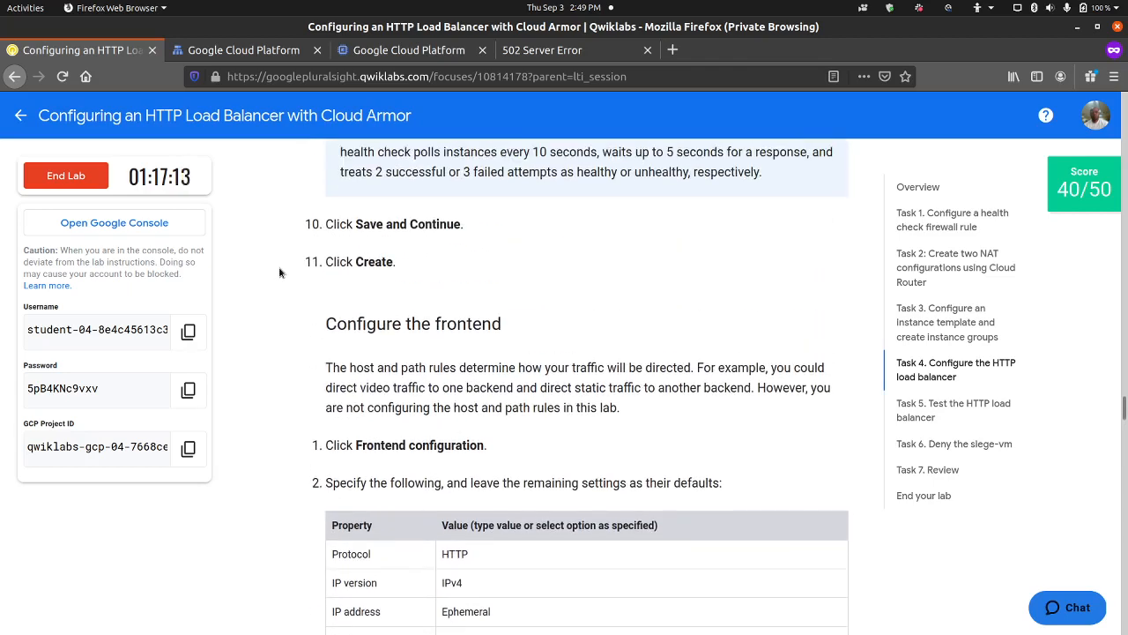
scroll(279, 272, down, 2)
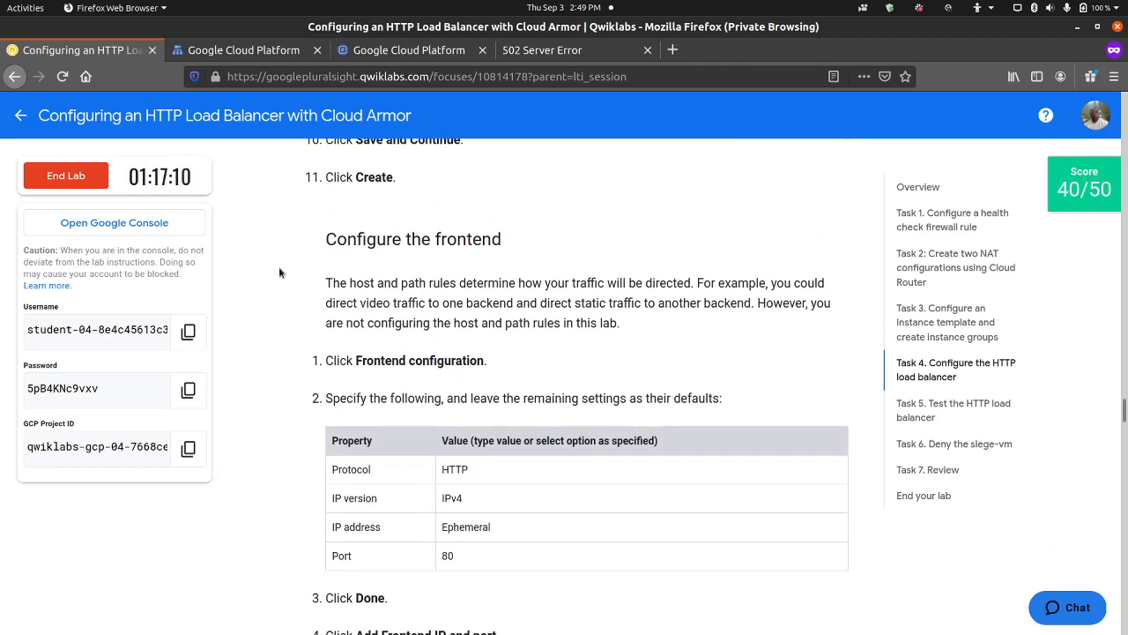
scroll(280, 272, down, 1)
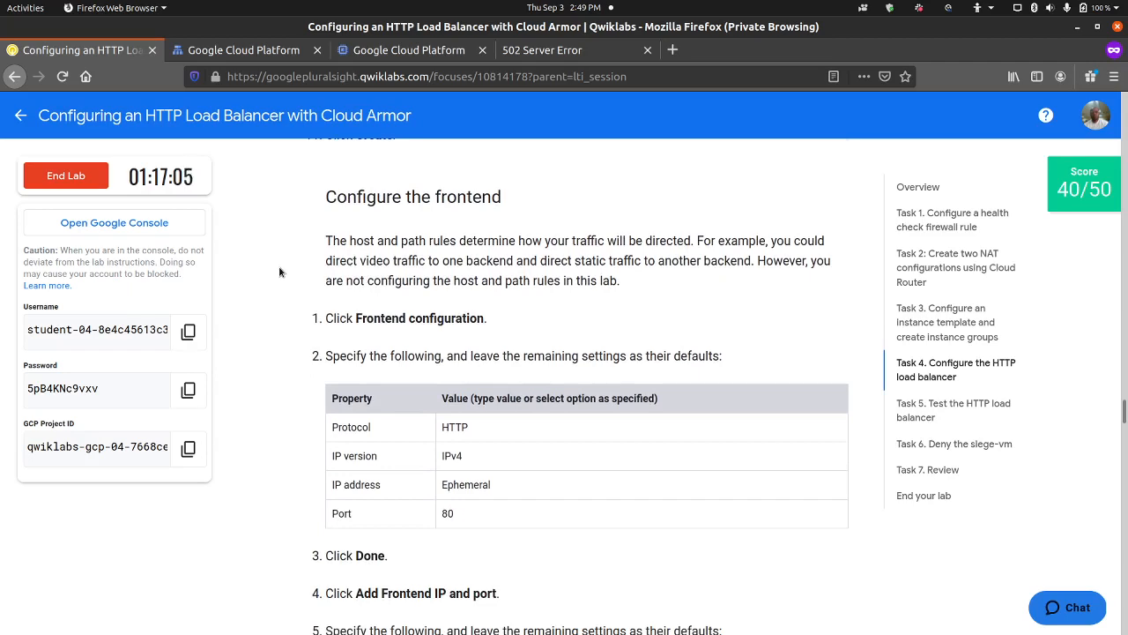
scroll(279, 272, up, 2)
scroll(282, 272, down, 6)
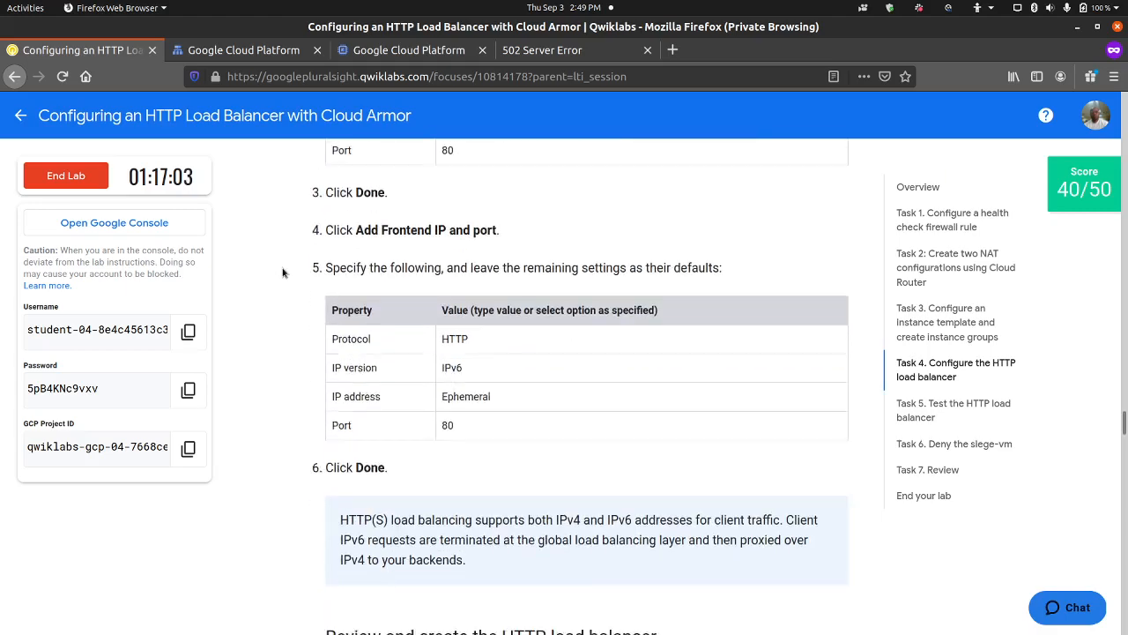
scroll(283, 272, down, 2)
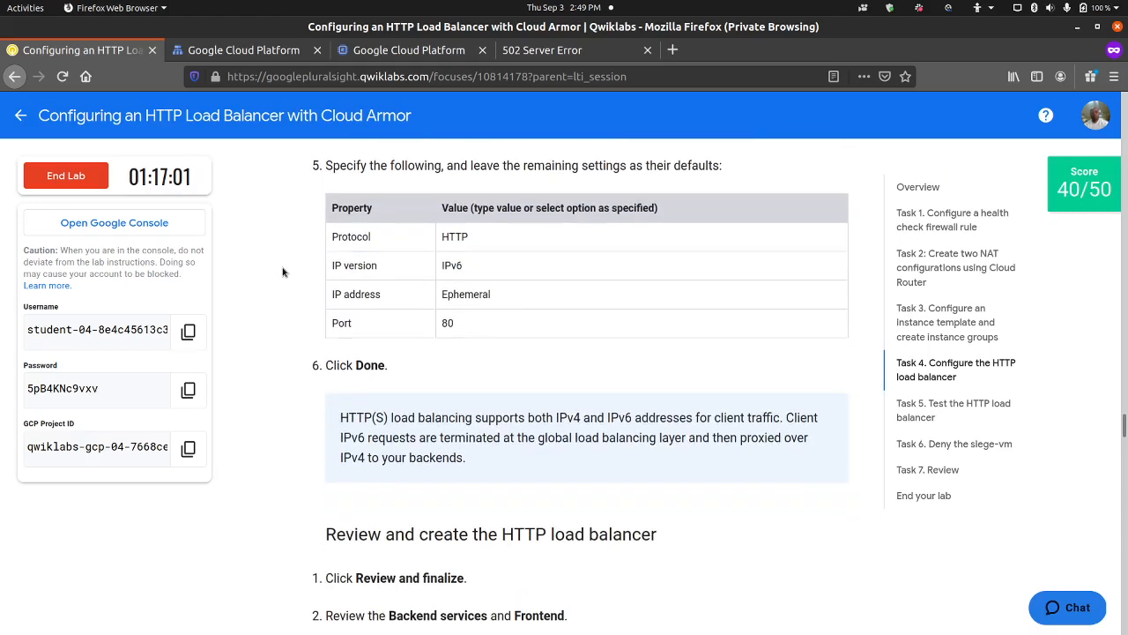
scroll(283, 272, down, 1)
Read through the lab instructions from the Task 4 backend and health check settings to the siege-vm setup in Task 5.
scroll(283, 272, up, 18)
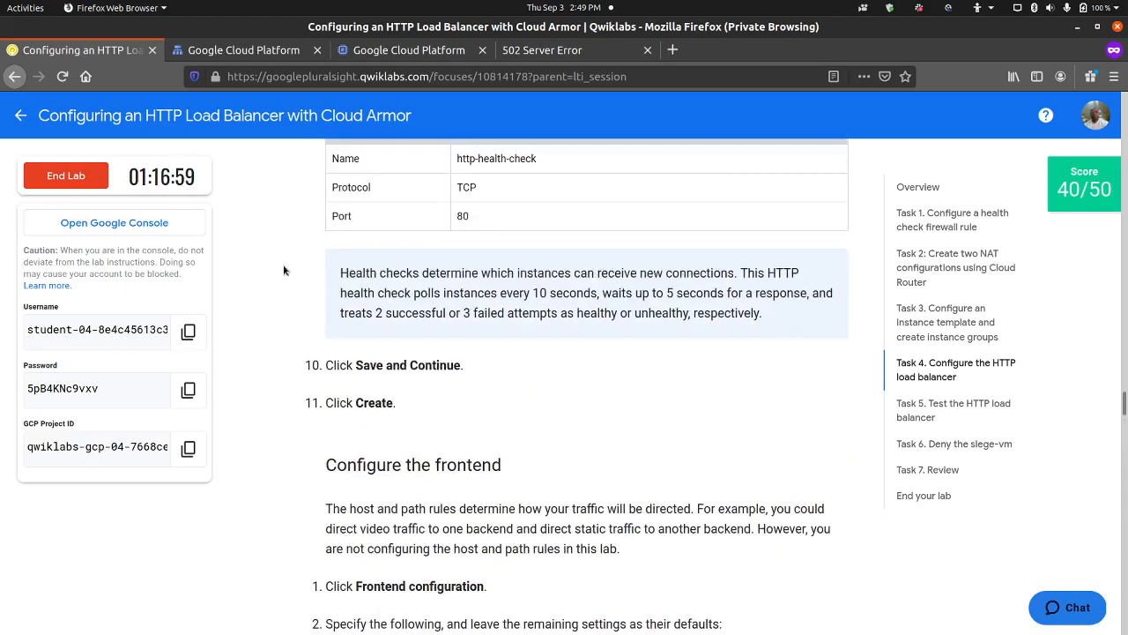
scroll(283, 271, up, 18)
scroll(282, 271, down, 8)
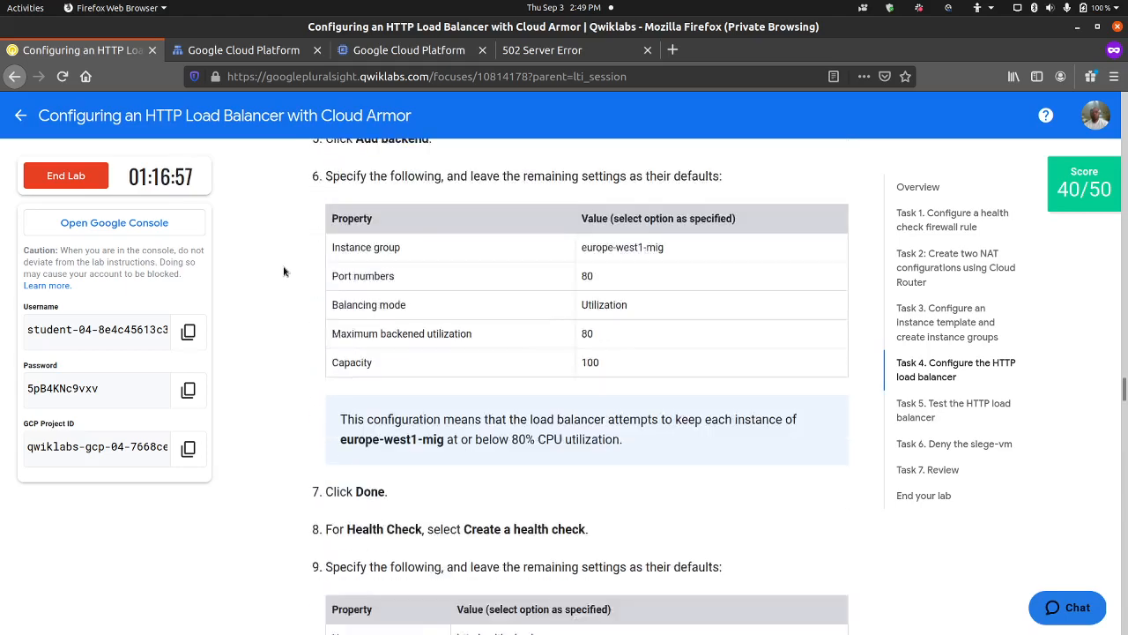
scroll(283, 271, down, 10)
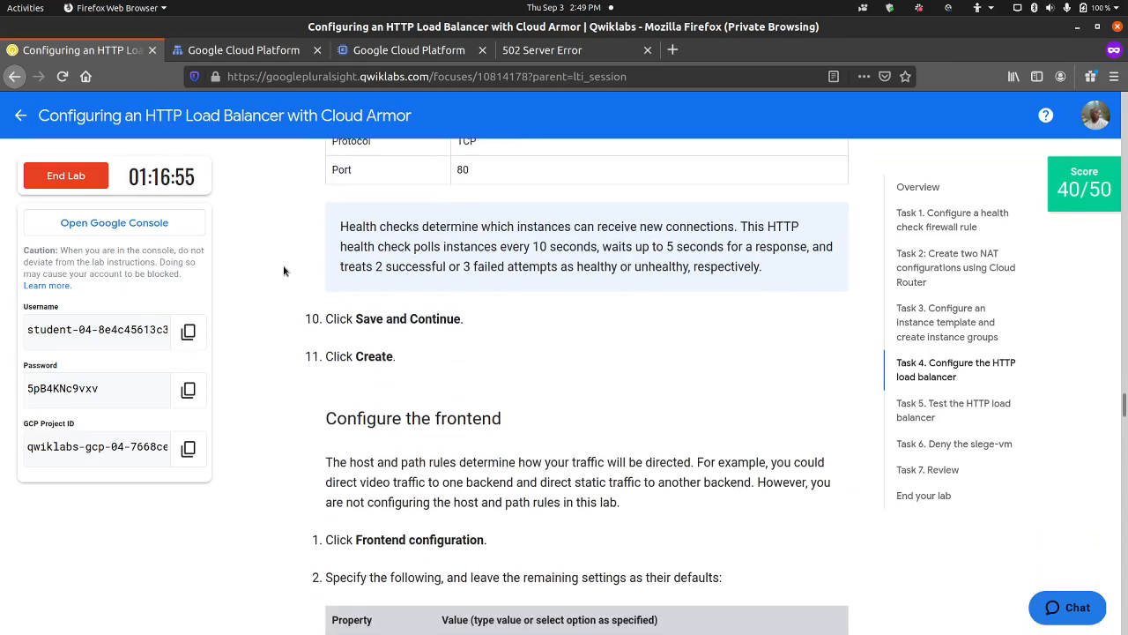
scroll(283, 270, down, 9)
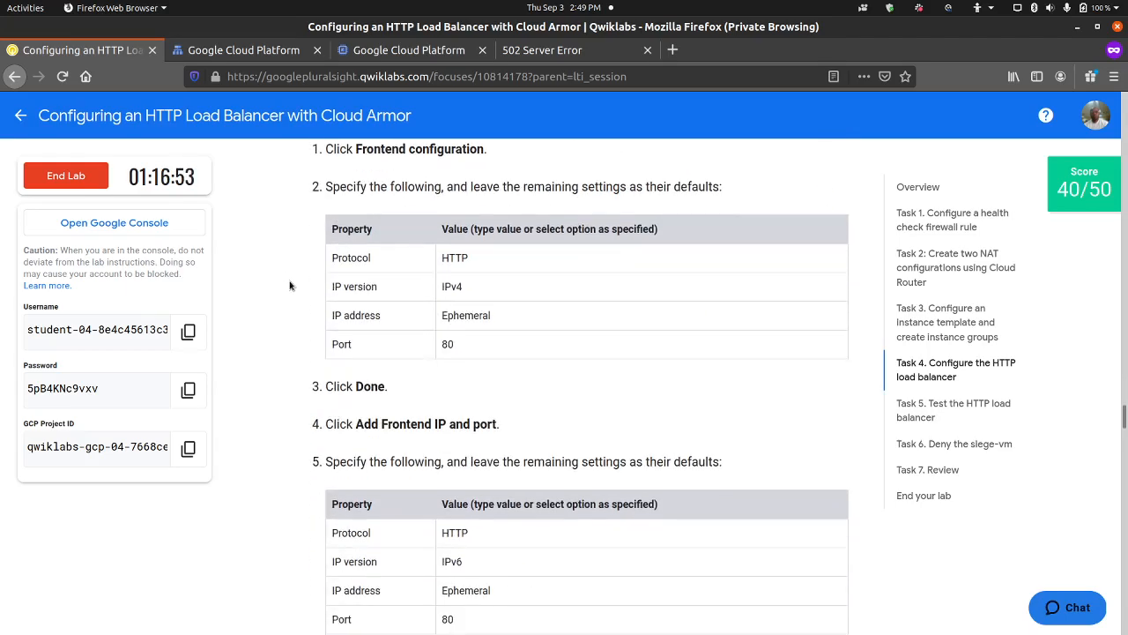
scroll(289, 285, down, 9)
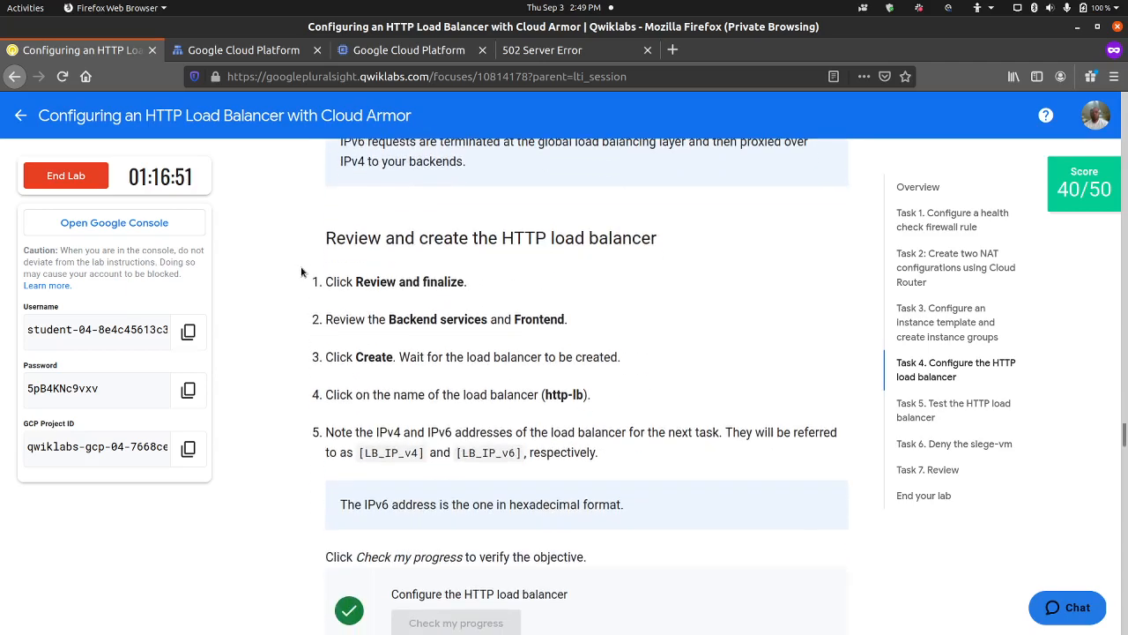
scroll(300, 272, down, 9)
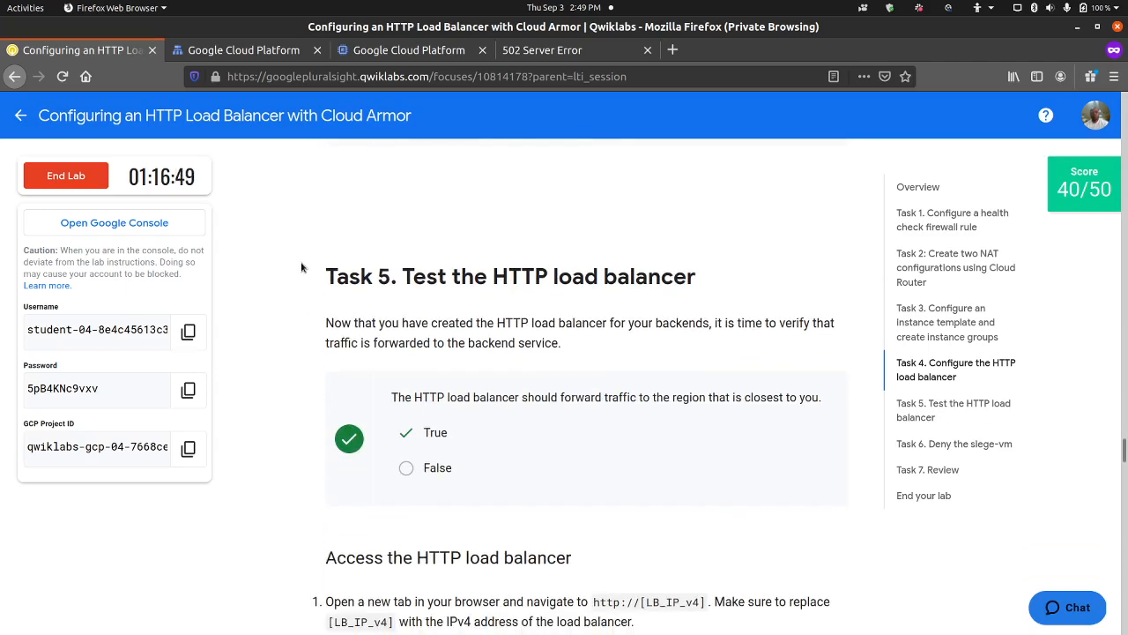
scroll(299, 263, down, 9)
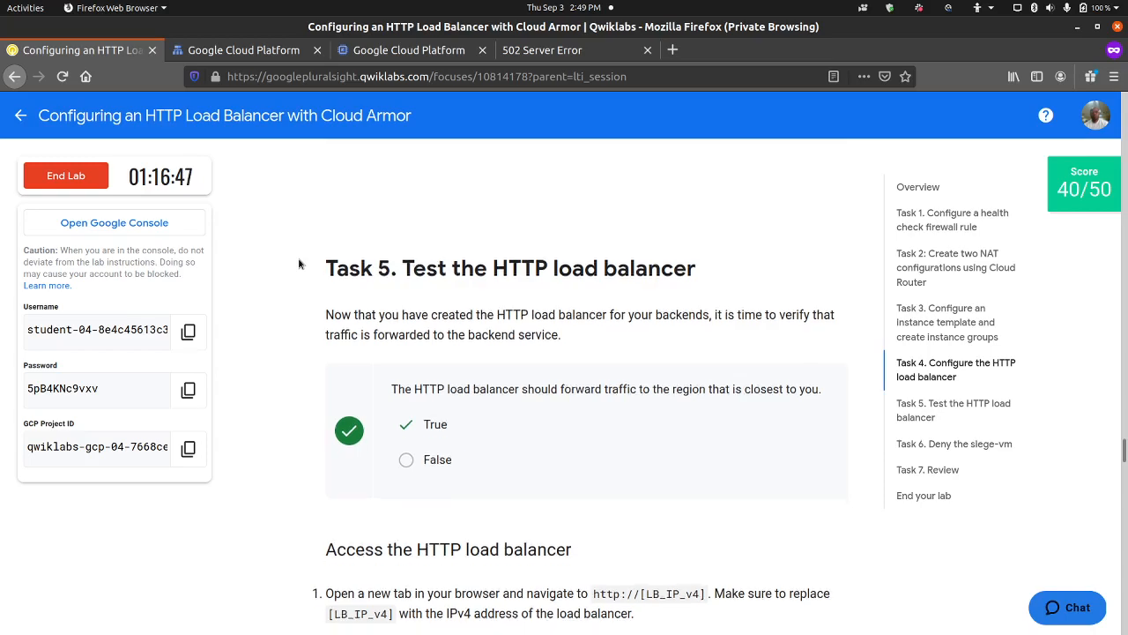
scroll(299, 263, down, 9)
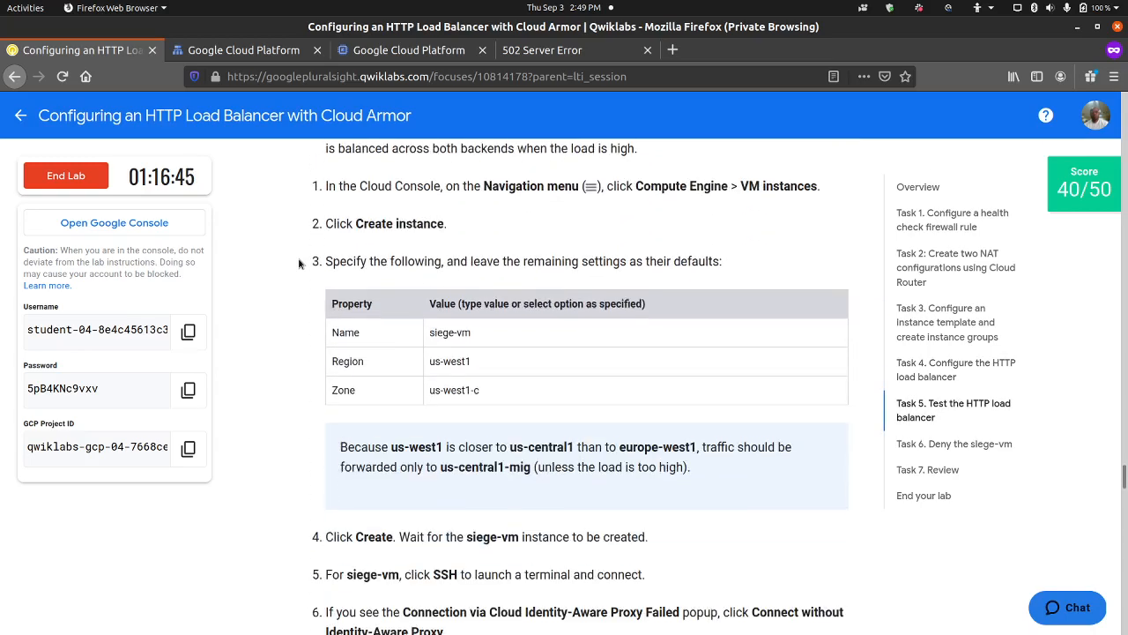
scroll(299, 264, down, 3)
Go back from the Task 5 siege-vm instructions to recheck the load balancer creation and frontend settings.
scroll(291, 266, up, 9)
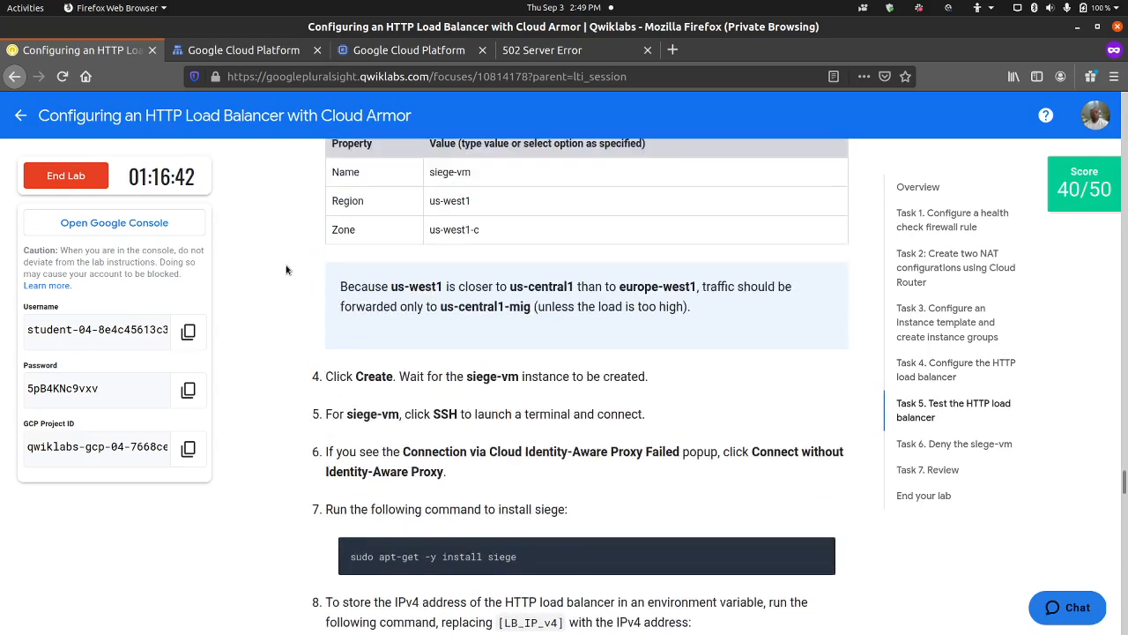
scroll(286, 269, up, 10)
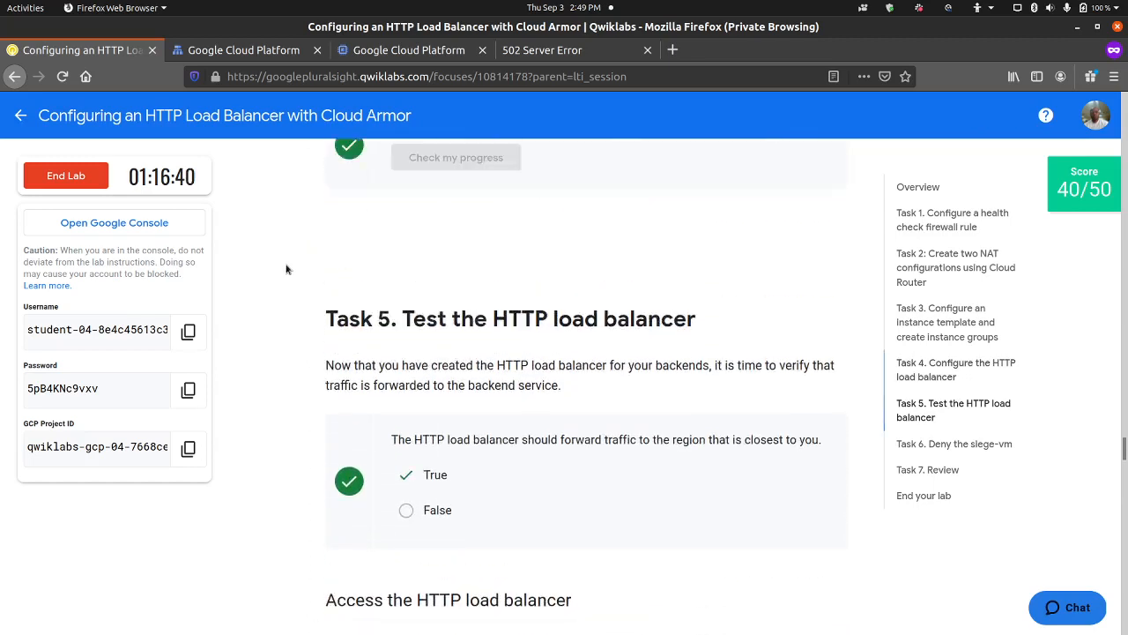
scroll(286, 268, up, 2)
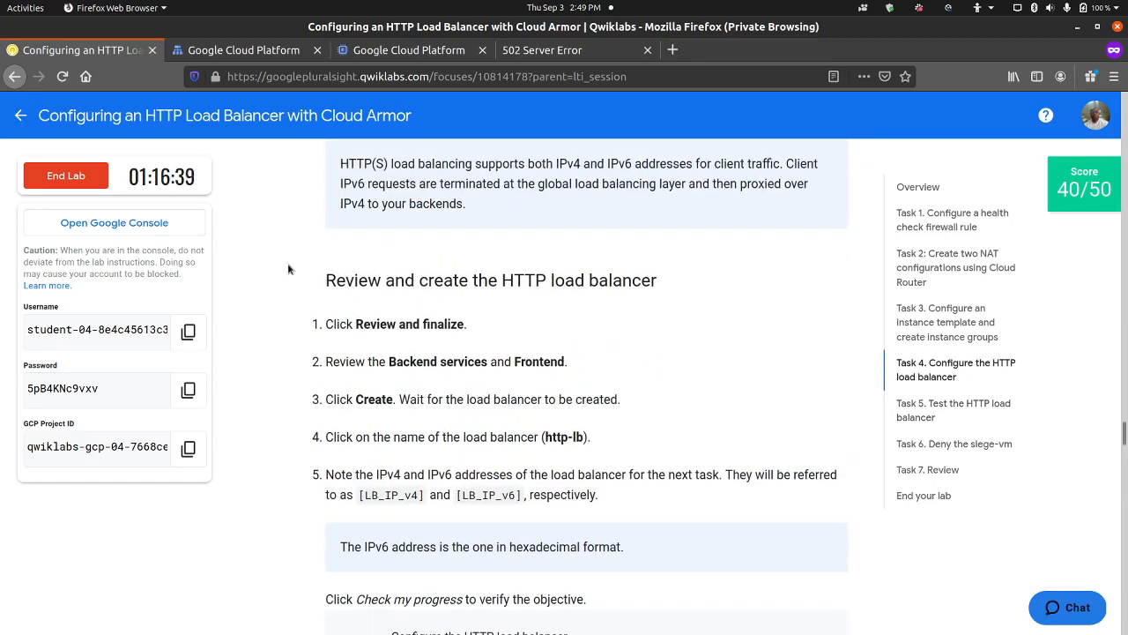
scroll(370, 348, up, 2)
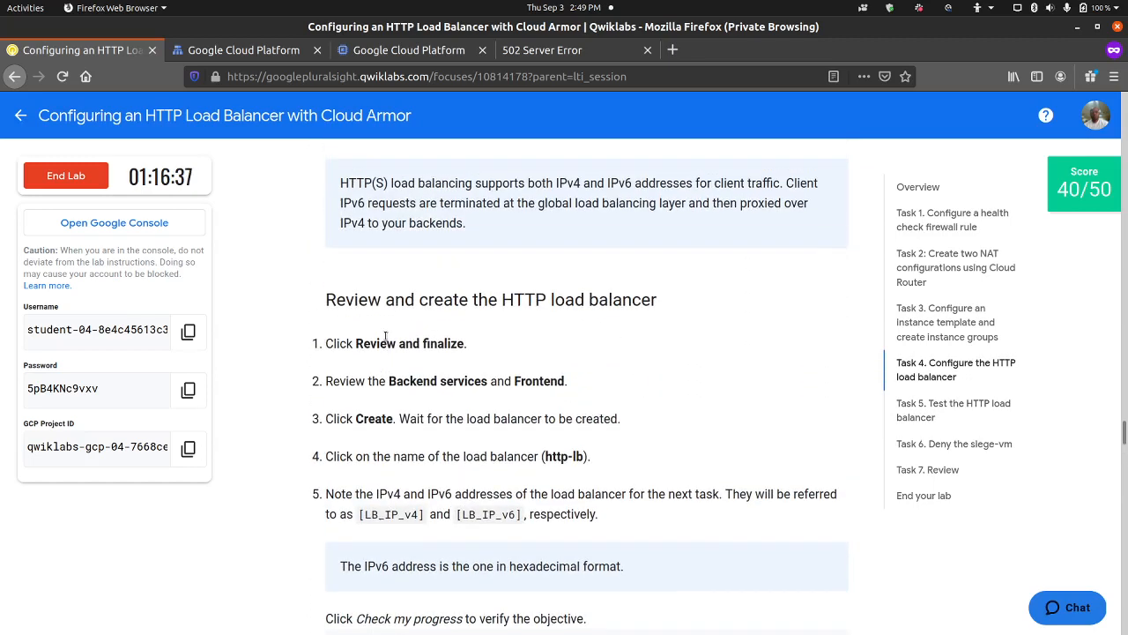
scroll(385, 335, up, 3)
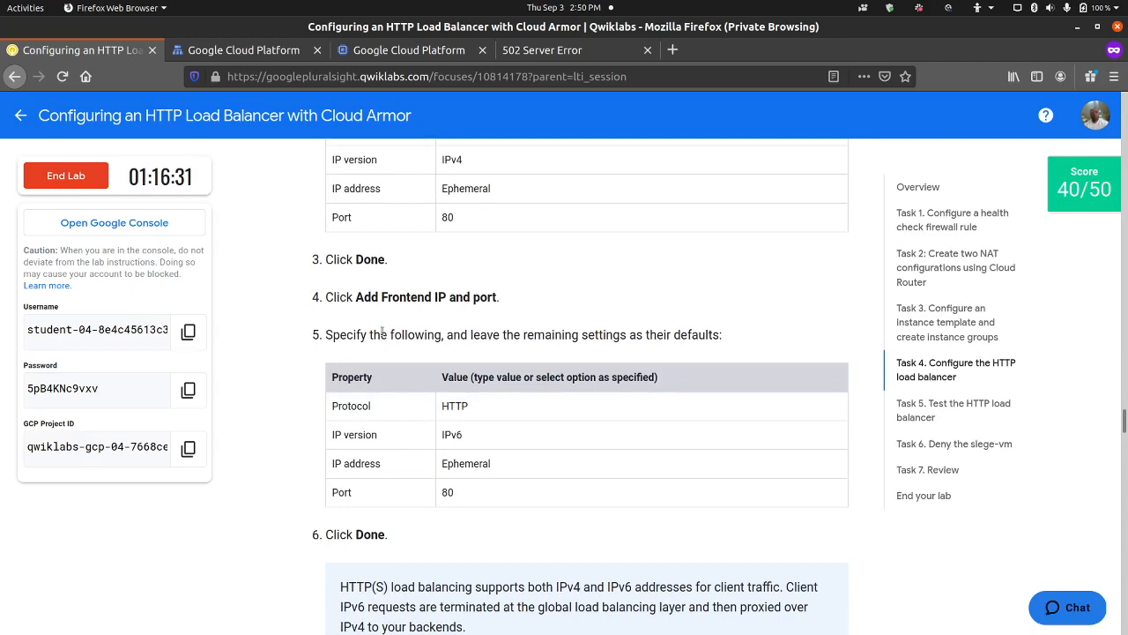
scroll(291, 344, up, 1)
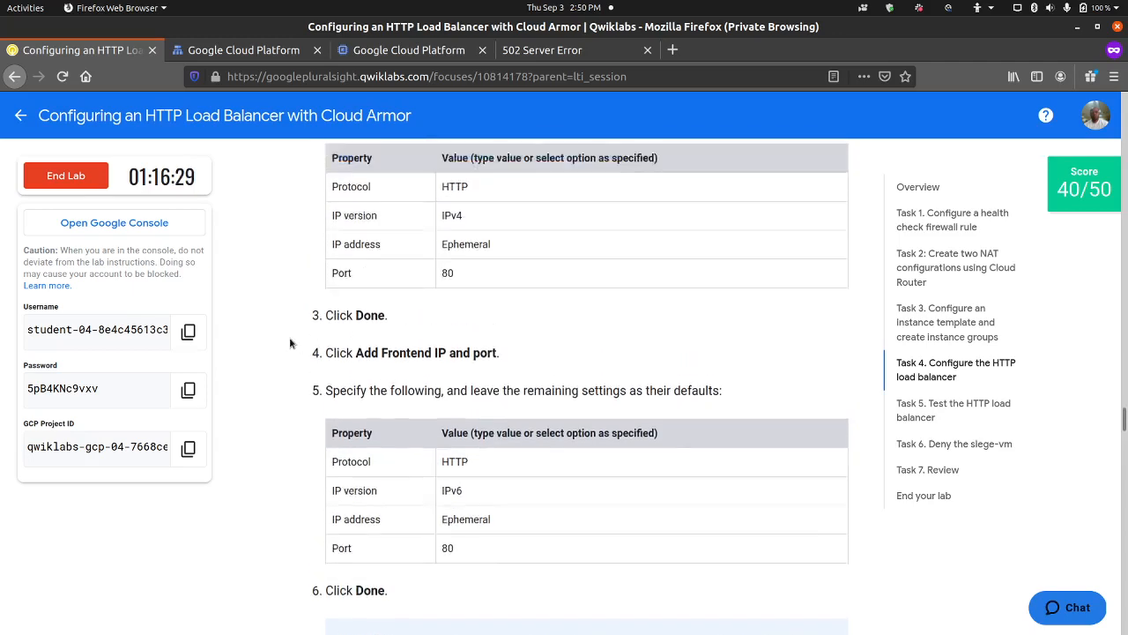
scroll(290, 344, up, 2)
scroll(291, 344, up, 3)
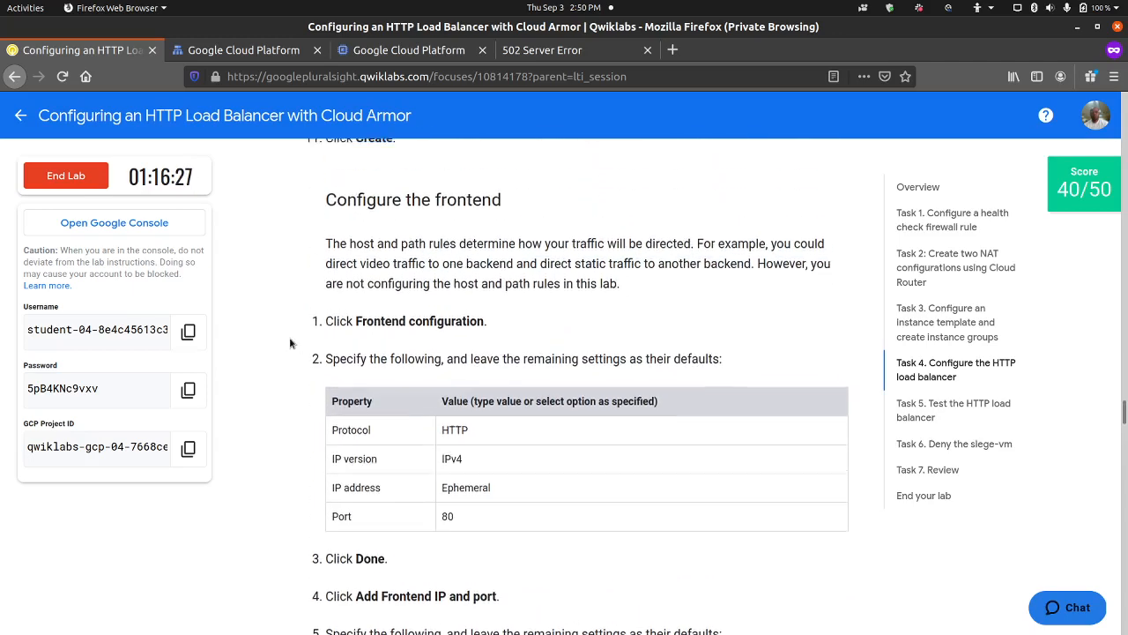
scroll(291, 342, down, 7)
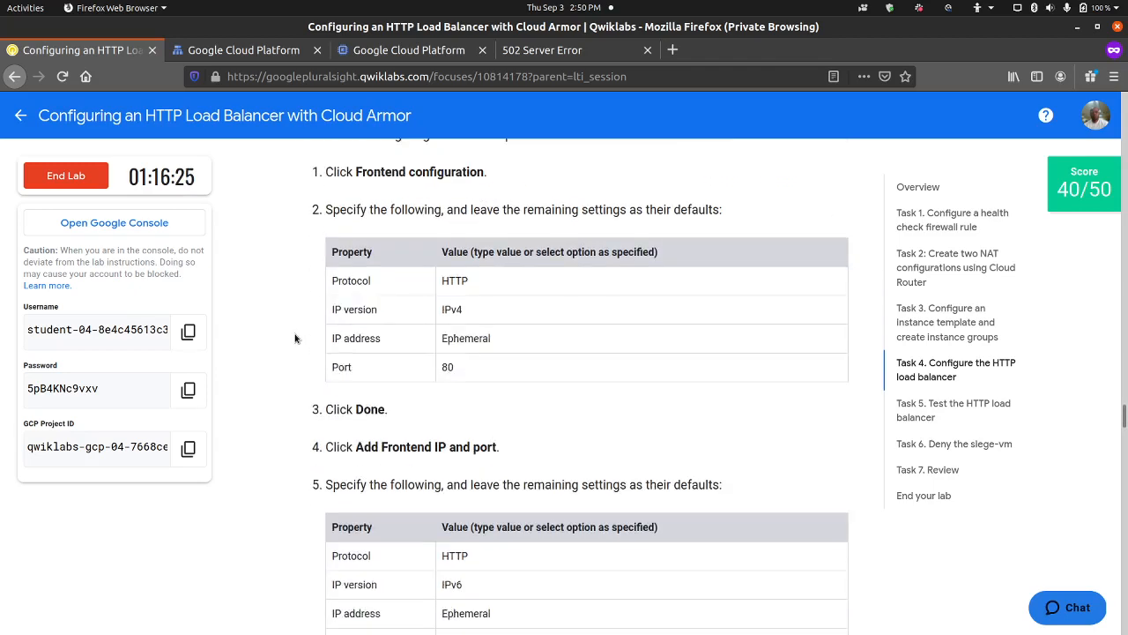
scroll(295, 339, down, 3)
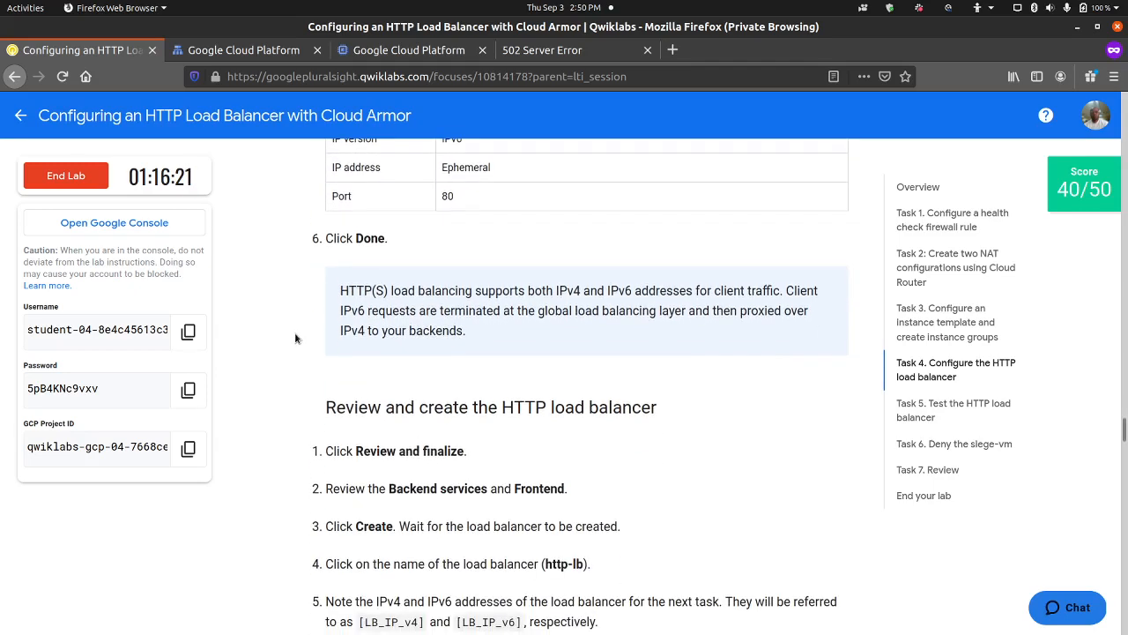
Examine the lab's backend settings for us-central1-mig and europe-west1-mig, and return to the load balancing backends list in the Cloud console.
scroll(296, 331, up, 8)
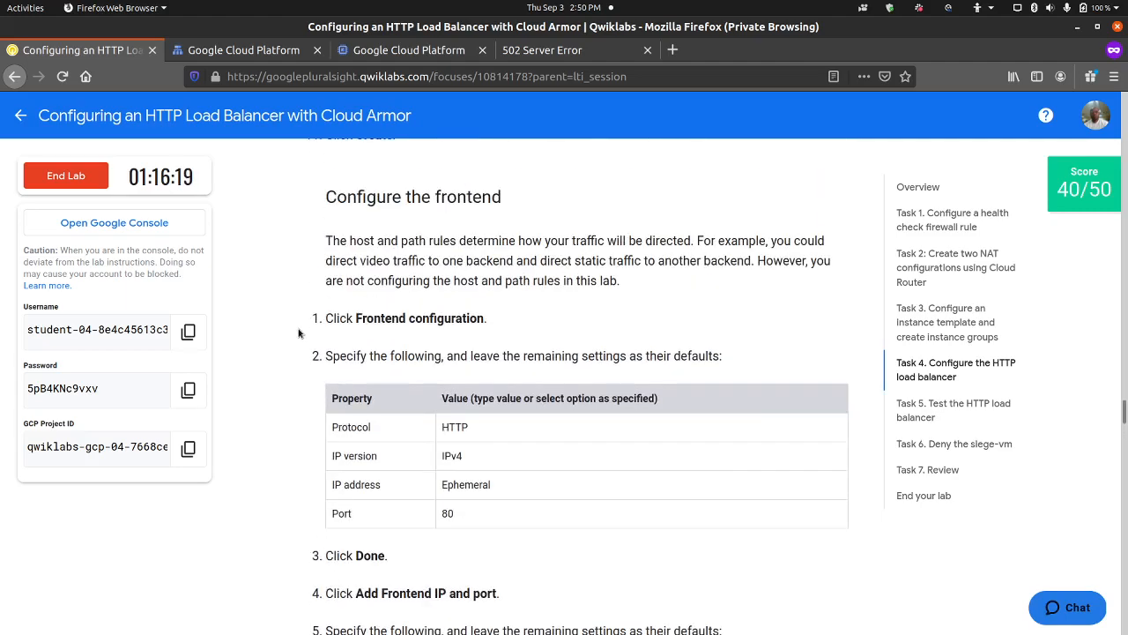
scroll(298, 333, up, 8)
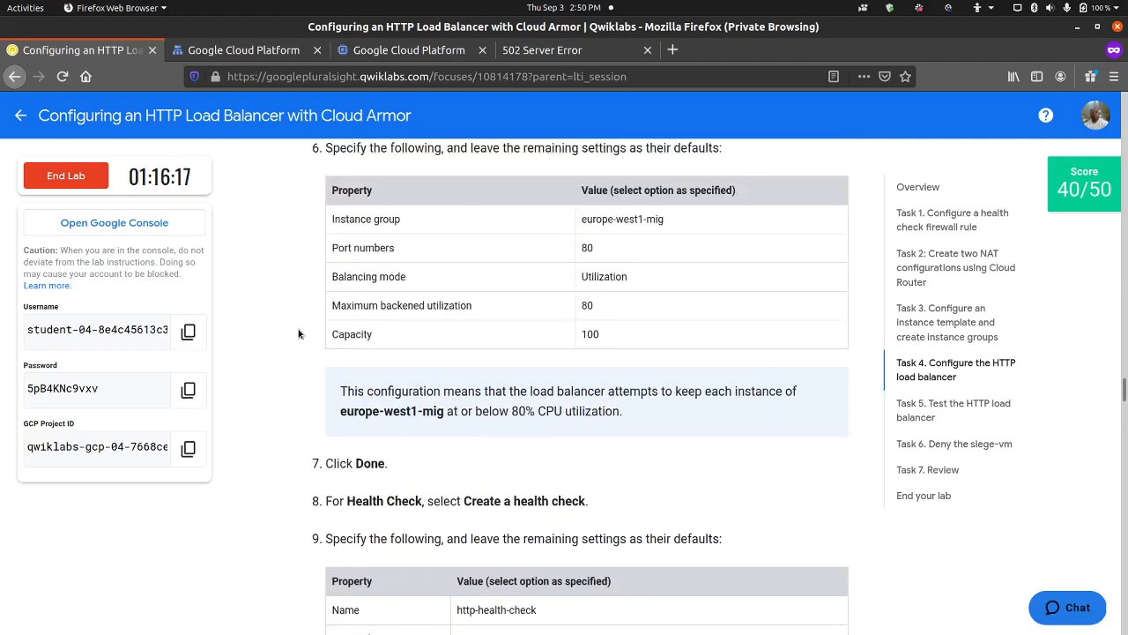
scroll(298, 333, up, 10)
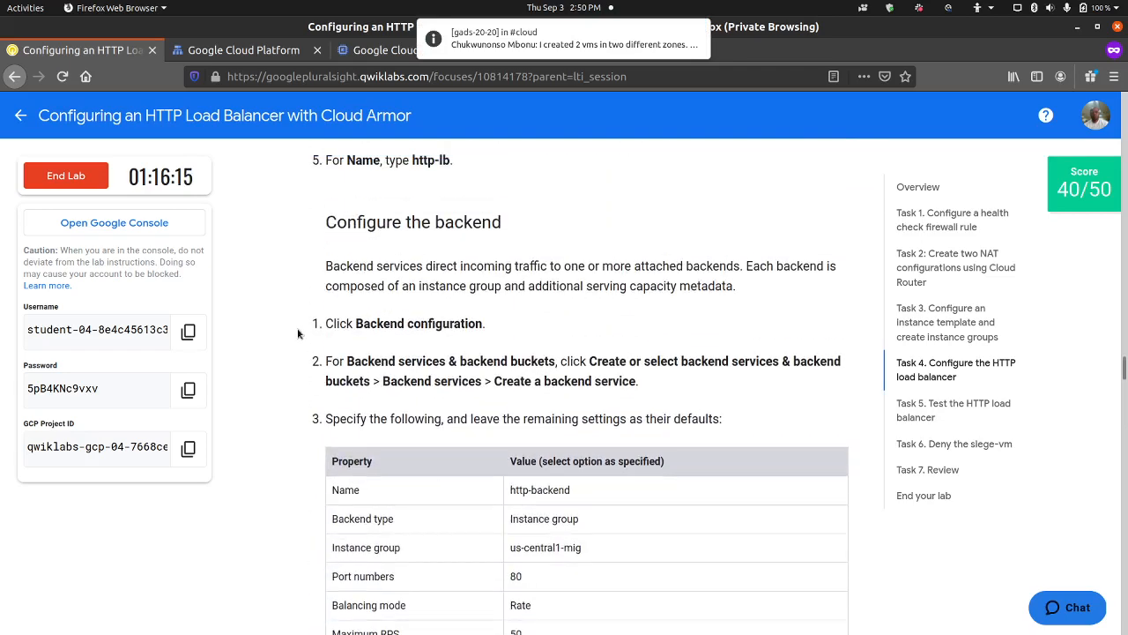
scroll(283, 336, down, 2)
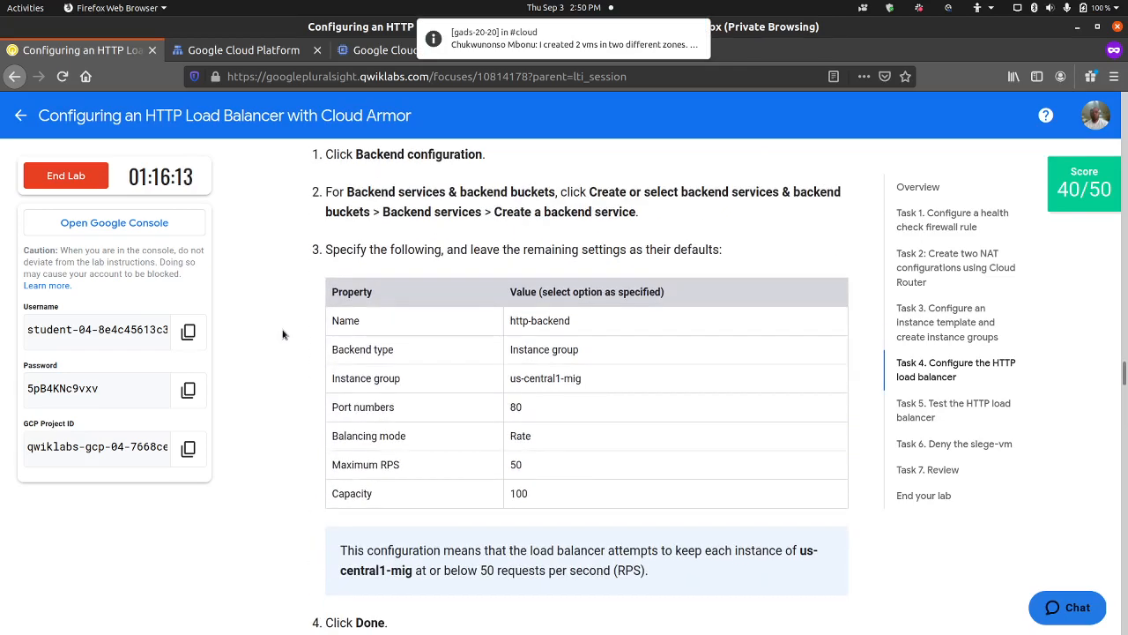
scroll(283, 334, down, 4)
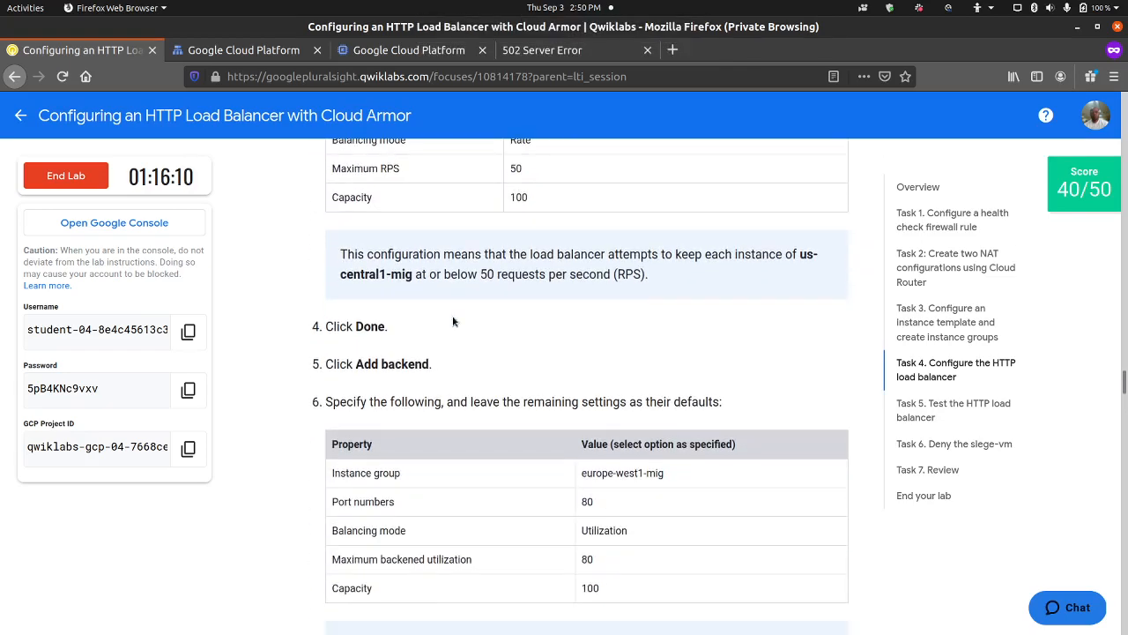
scroll(453, 321, up, 4)
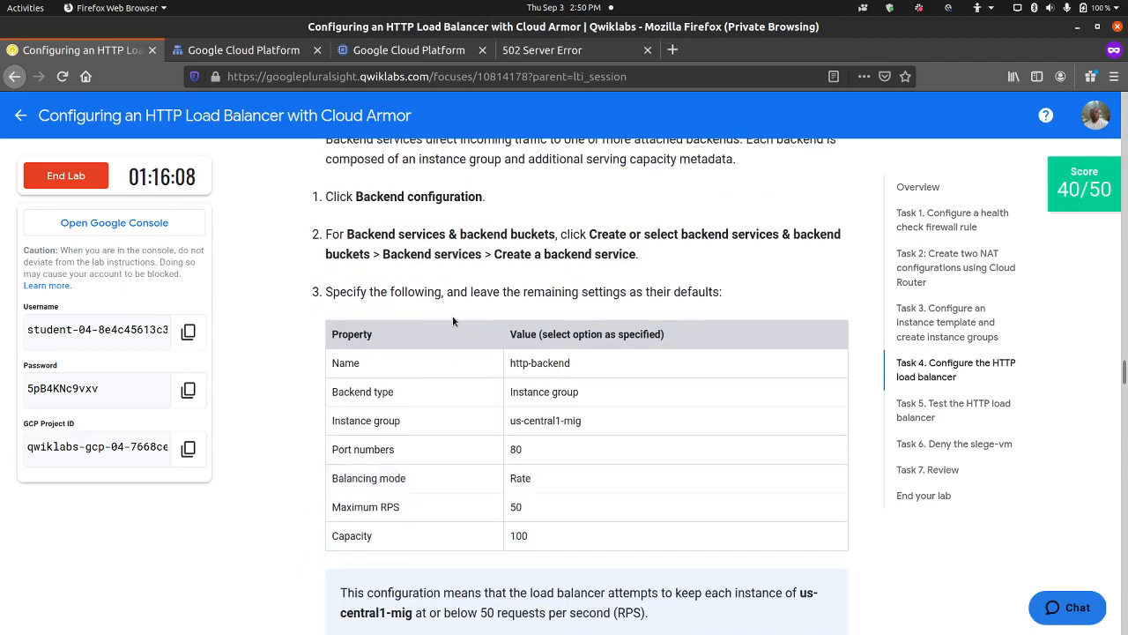
scroll(454, 309, down, 1)
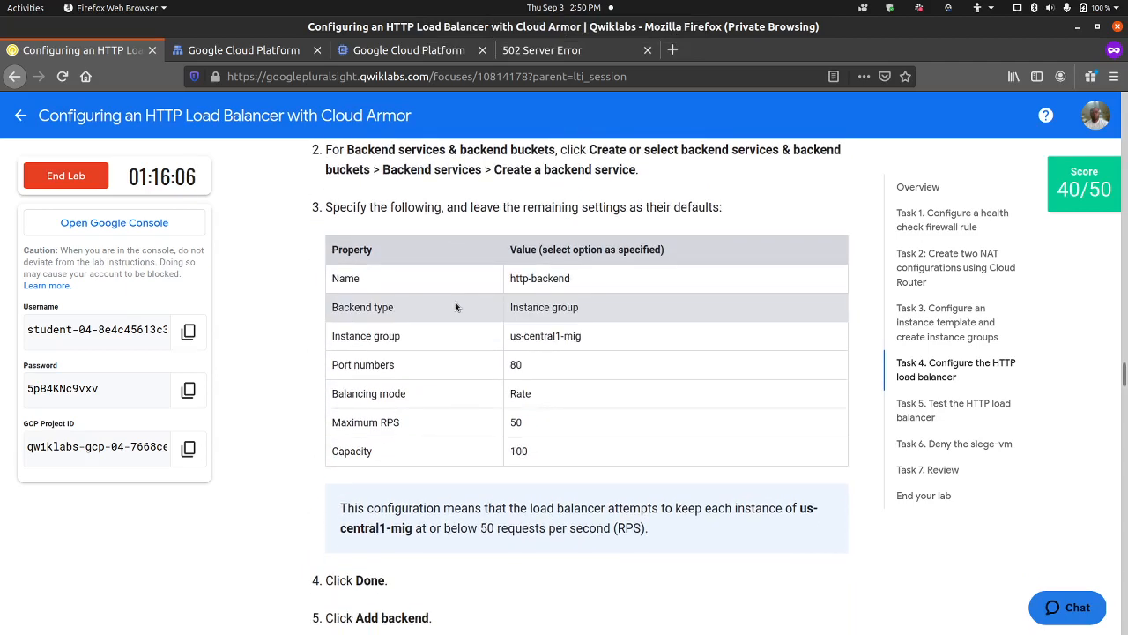
scroll(455, 307, down, 3)
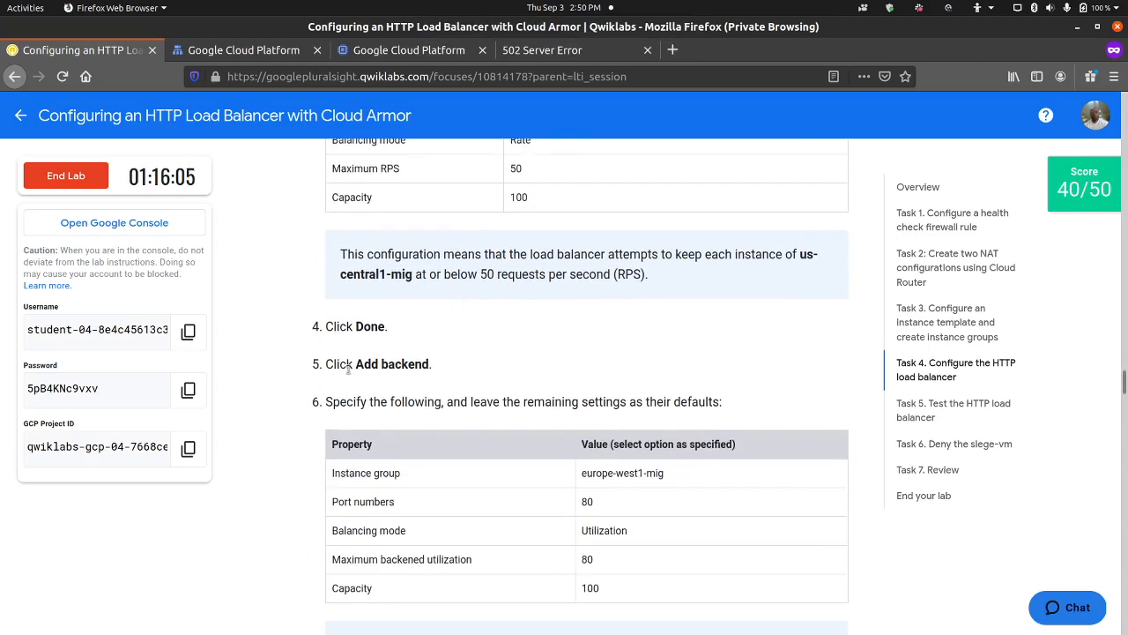
scroll(379, 363, down, 2)
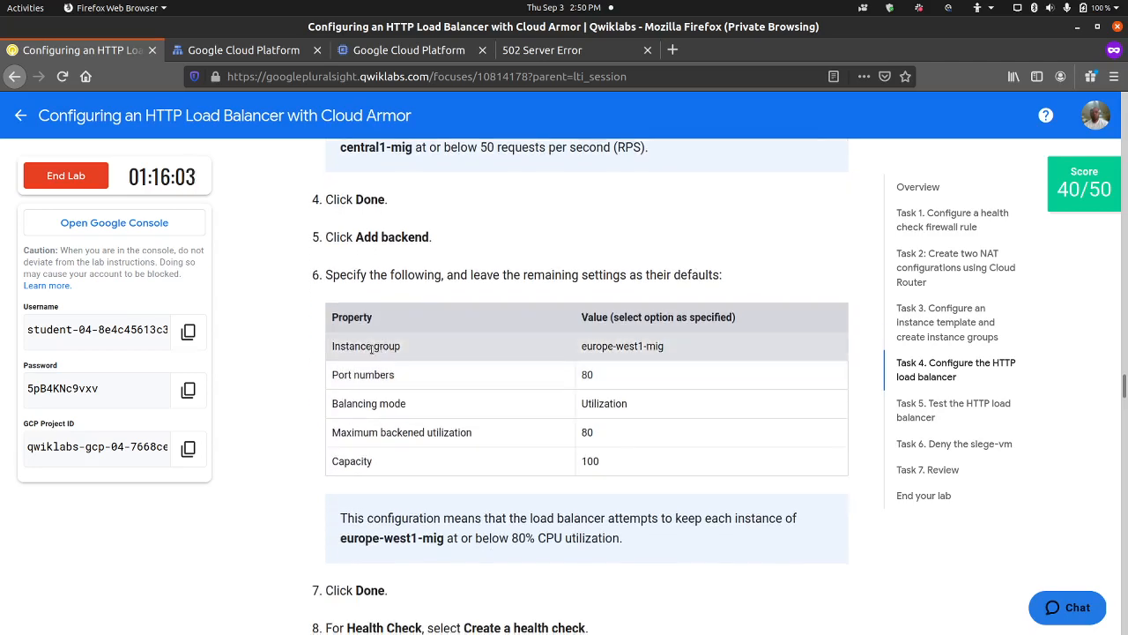
scroll(319, 356, down, 1)
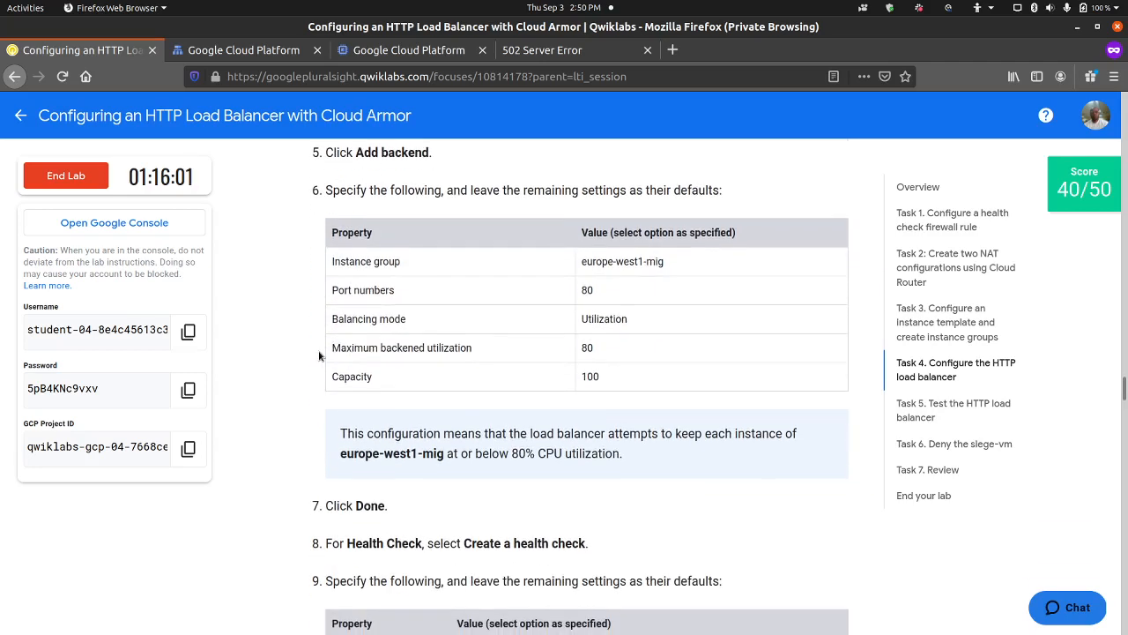
scroll(319, 356, up, 3)
click(304, 57)
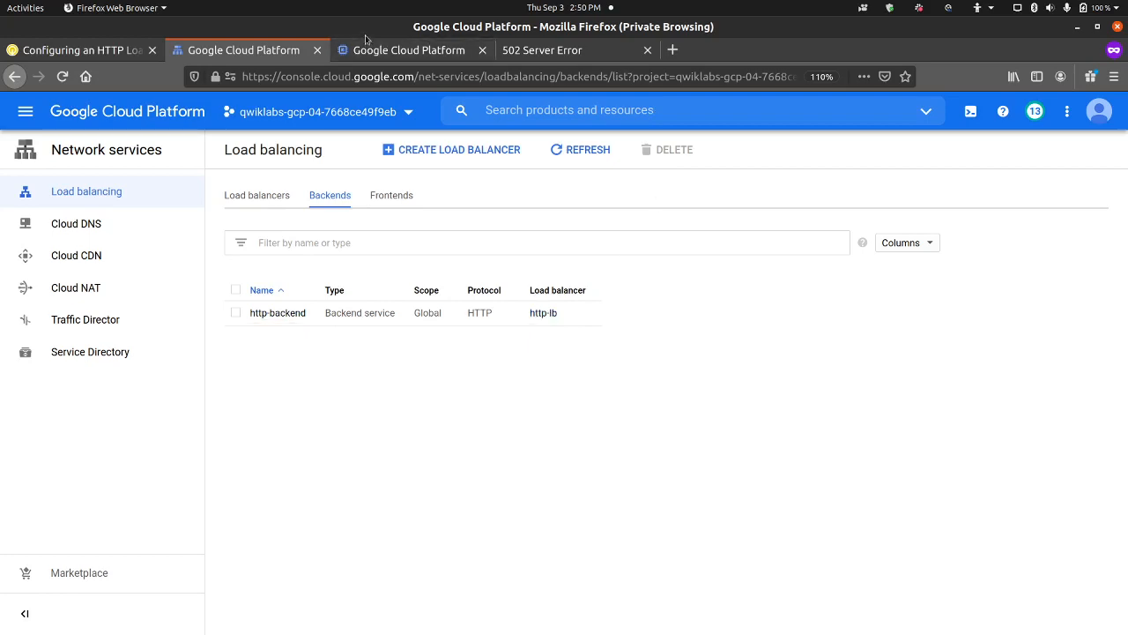
click(99, 51)
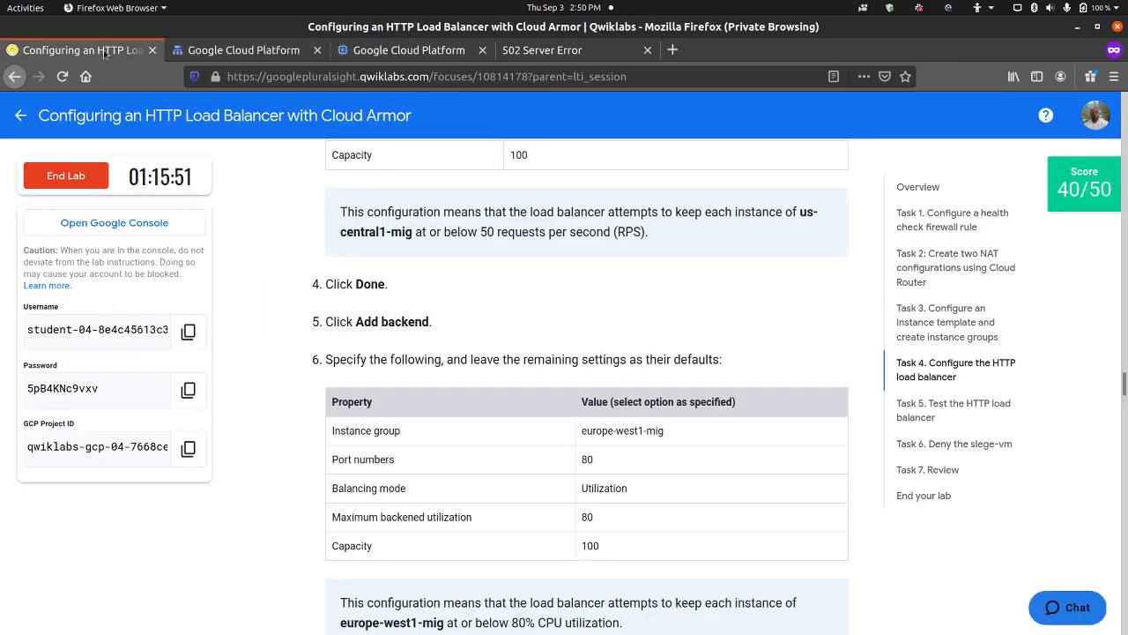
scroll(299, 315, down, 6)
scroll(299, 315, down, 15)
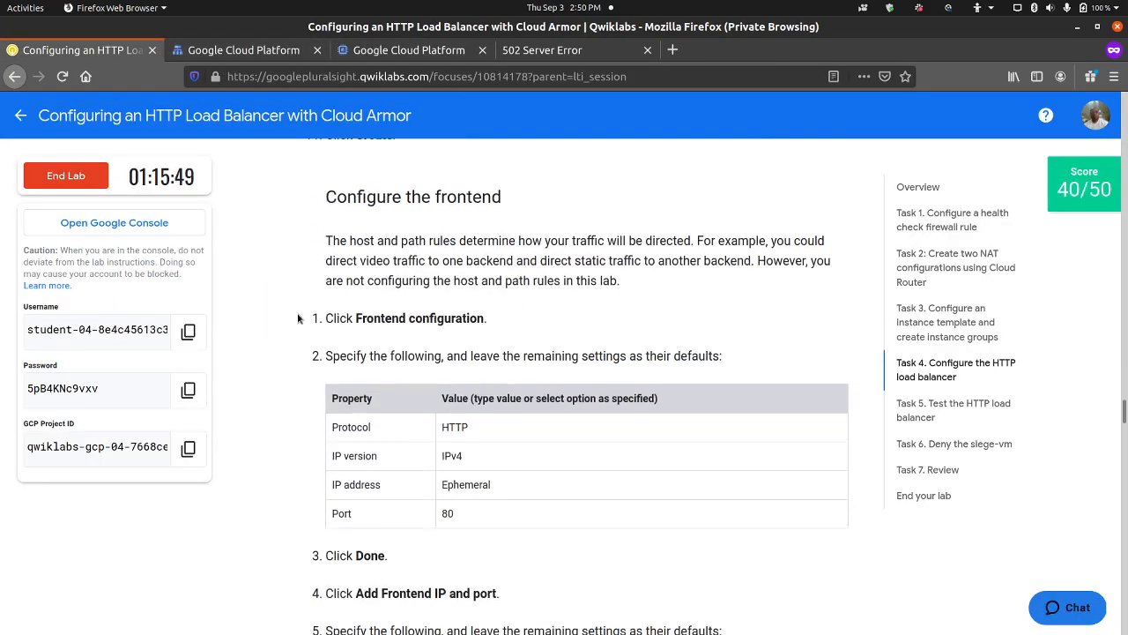
scroll(298, 319, down, 15)
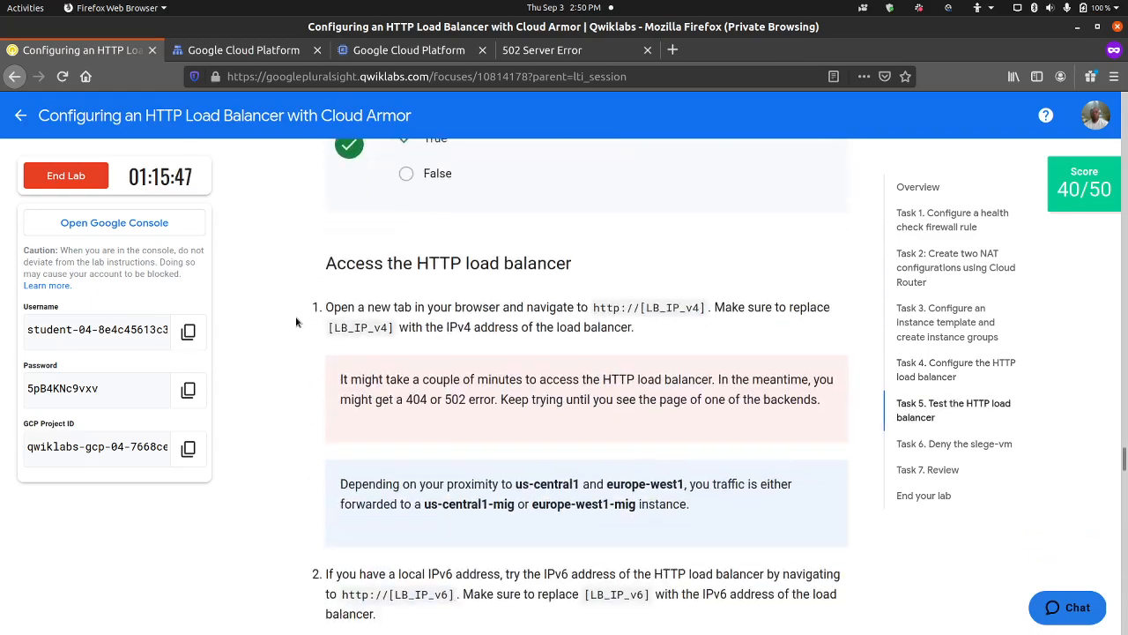
scroll(299, 319, down, 5)
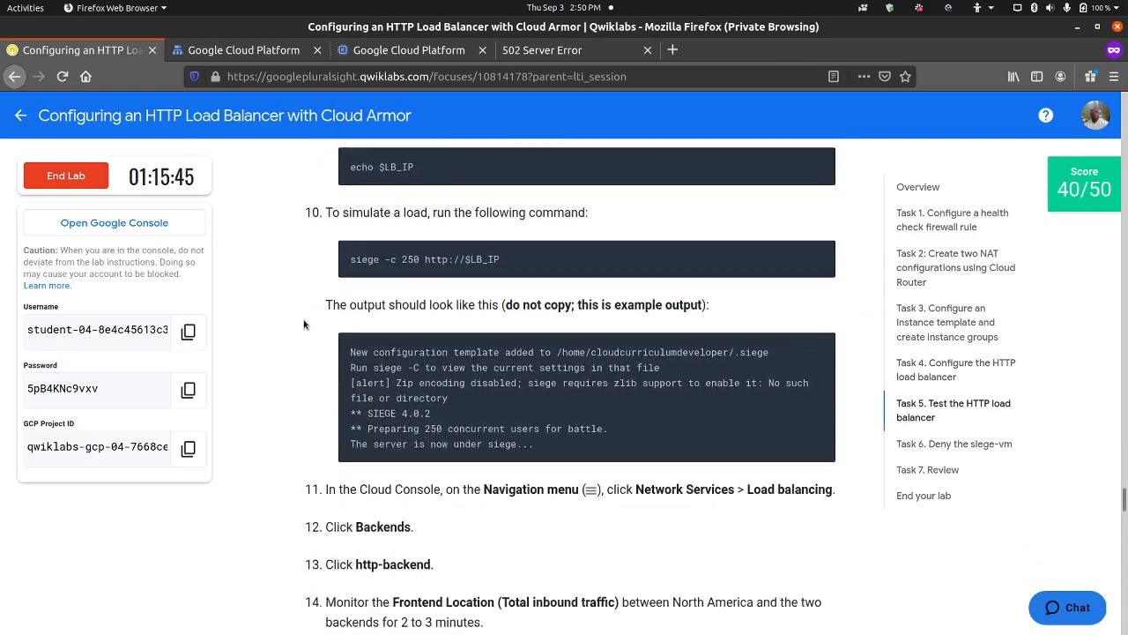
click(94, 617)
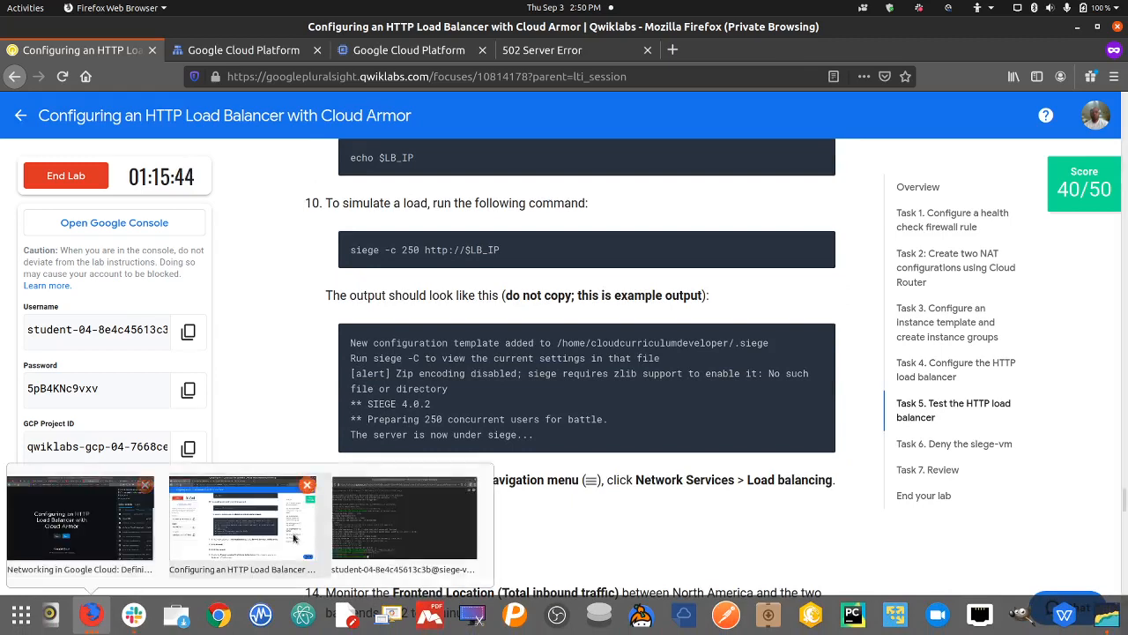
click(386, 511)
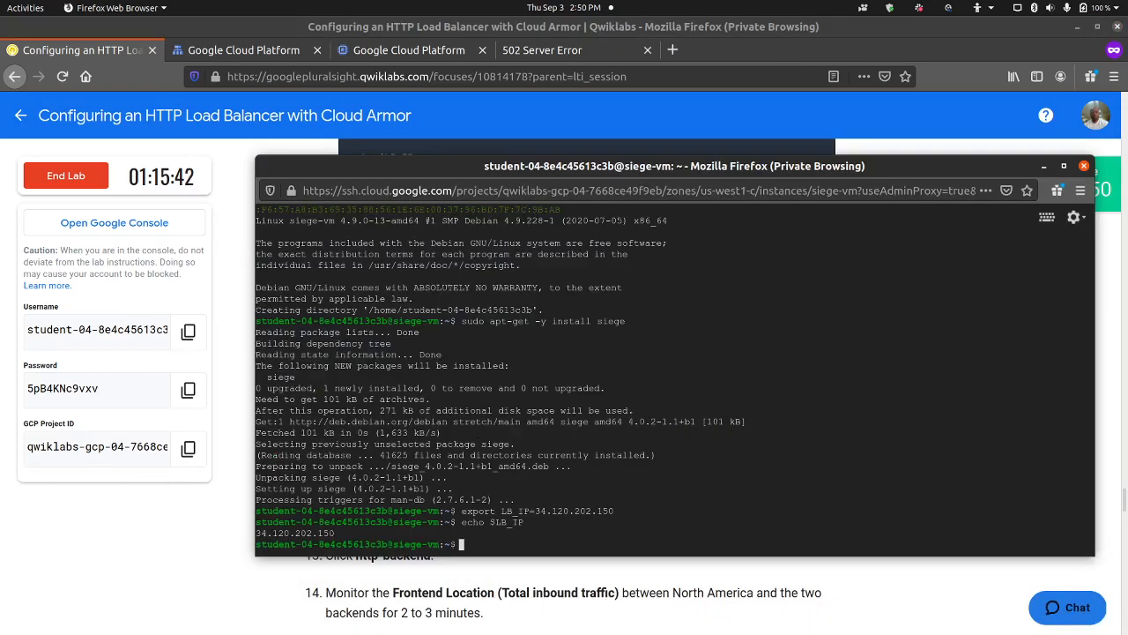
text(siege -c 250 http://$LB_IP)
key(Return)
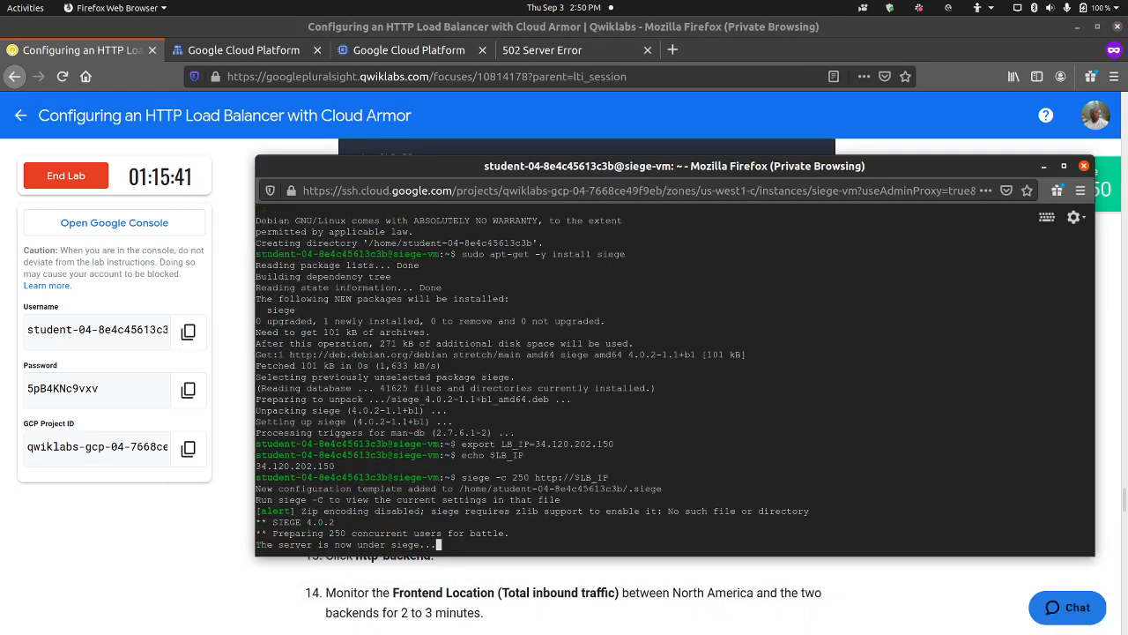
Follow lab steps 11 to 13 and open the http-backend service details in the Cloud console.
click(197, 570)
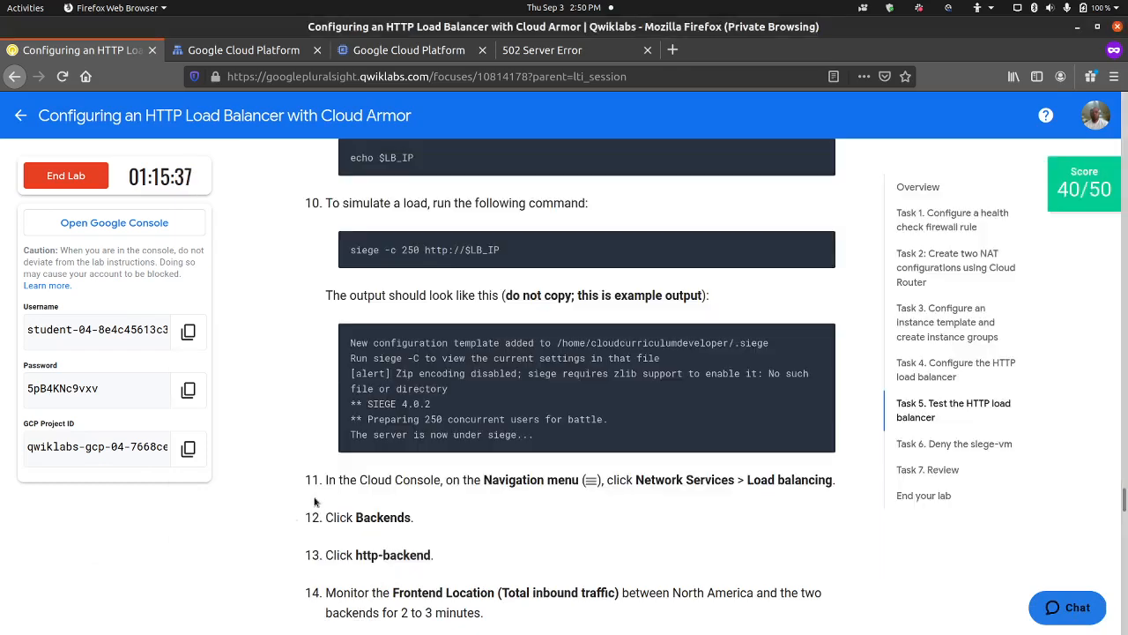
scroll(317, 494, down, 2)
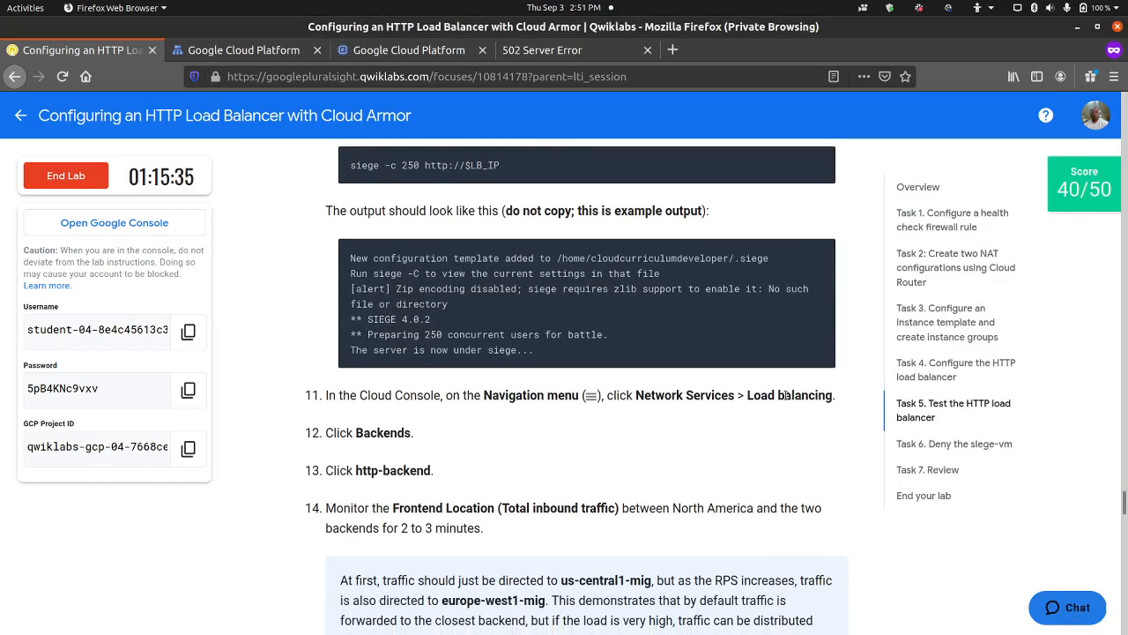
click(301, 54)
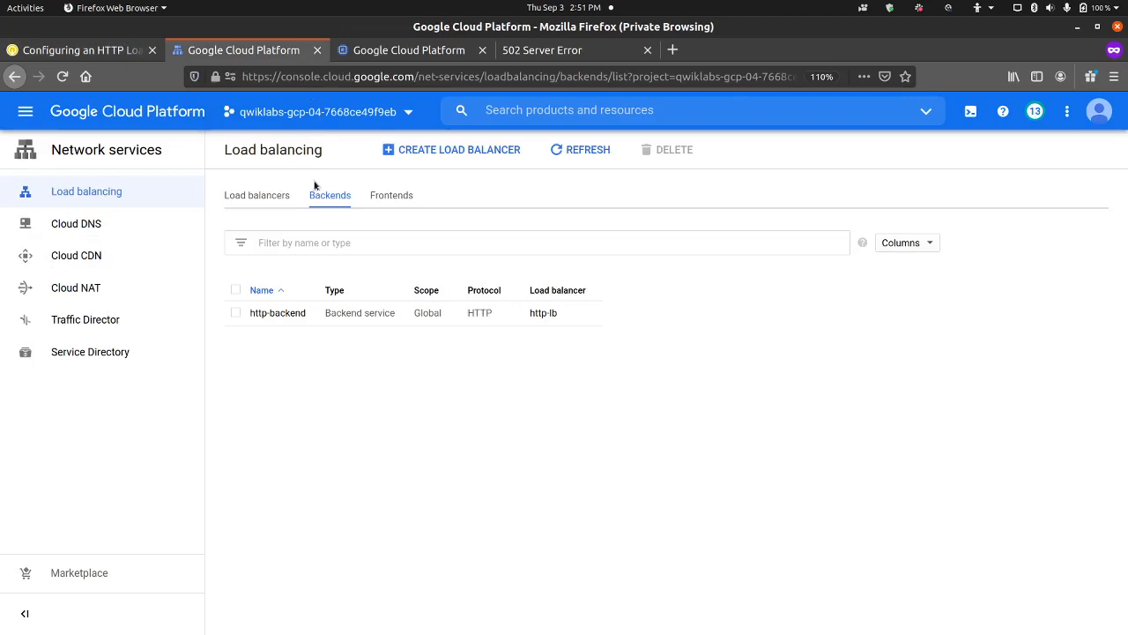
click(288, 313)
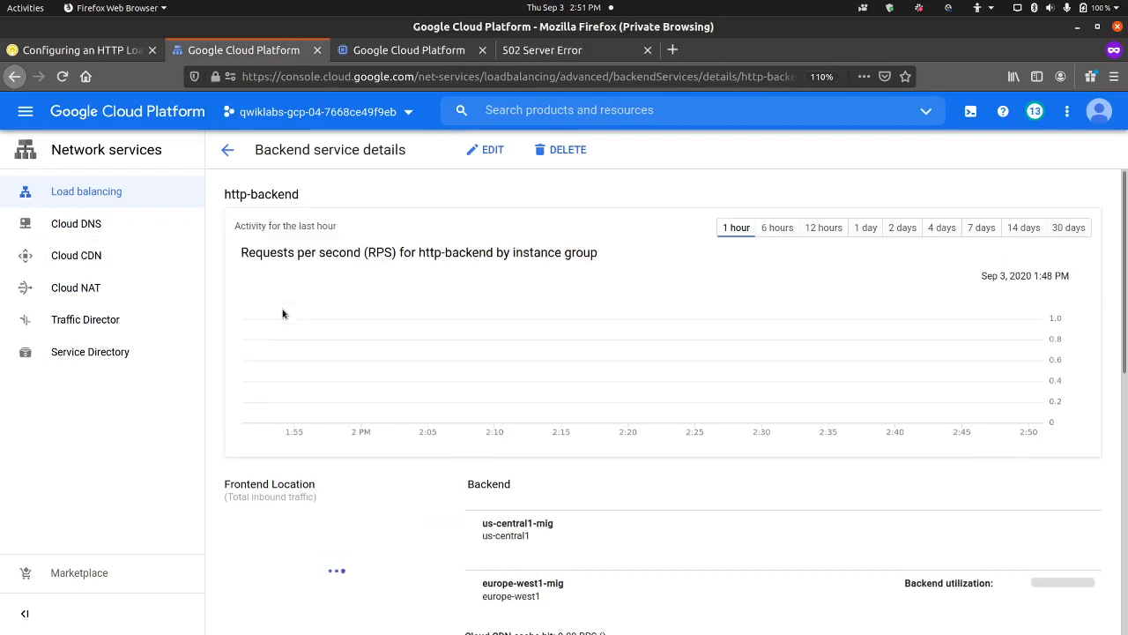
Monitor http-backend's requests-per-second chart and the Frontend Location inbound traffic to its two backends.
scroll(361, 359, down, 3)
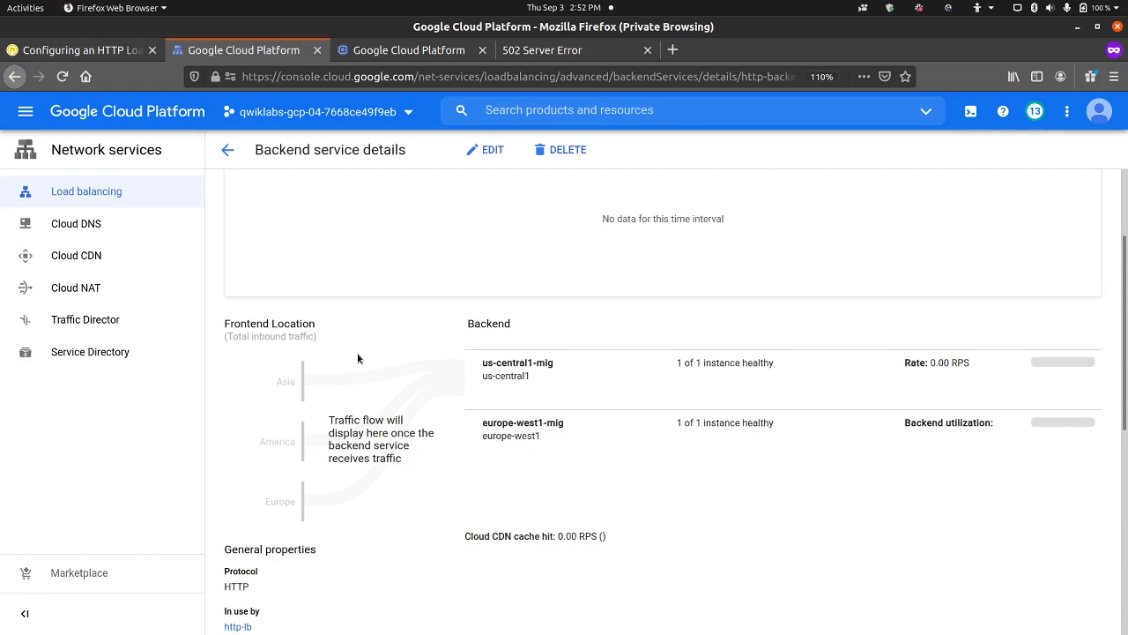
scroll(418, 408, up, 3)
scroll(423, 382, down, 4)
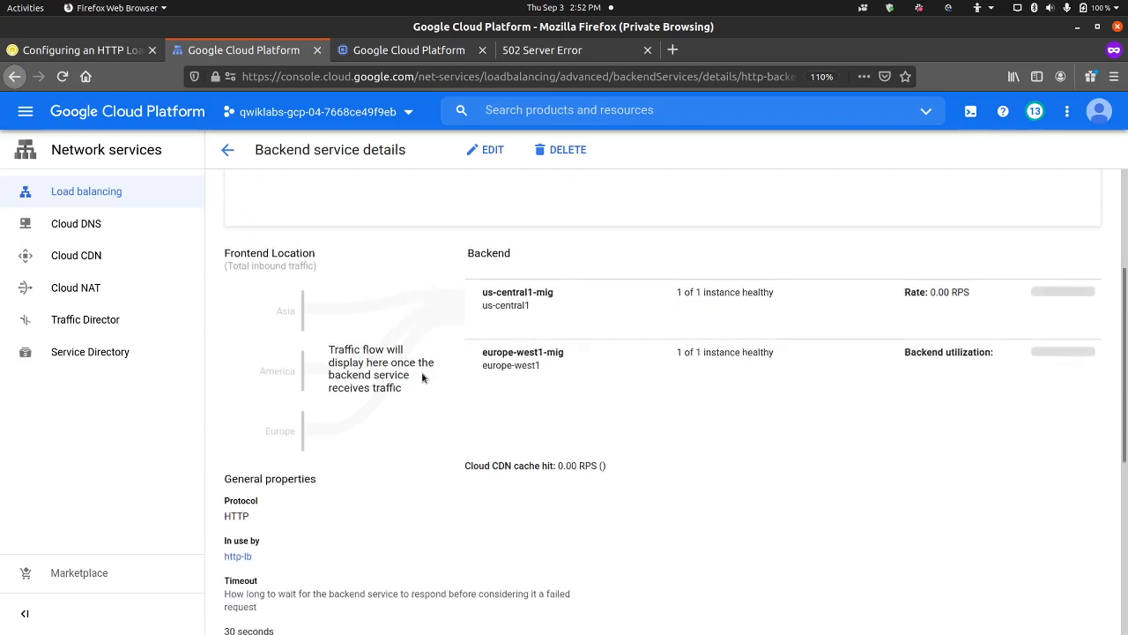
scroll(421, 365, up, 4)
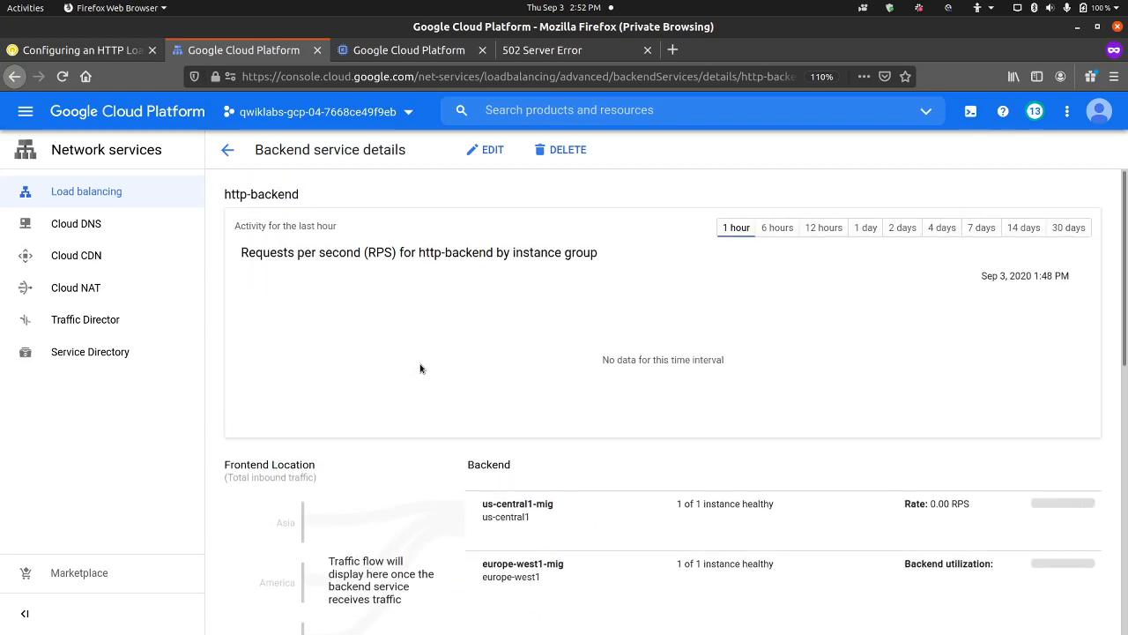
scroll(422, 370, down, 1)
scroll(422, 370, up, 1)
scroll(422, 370, down, 3)
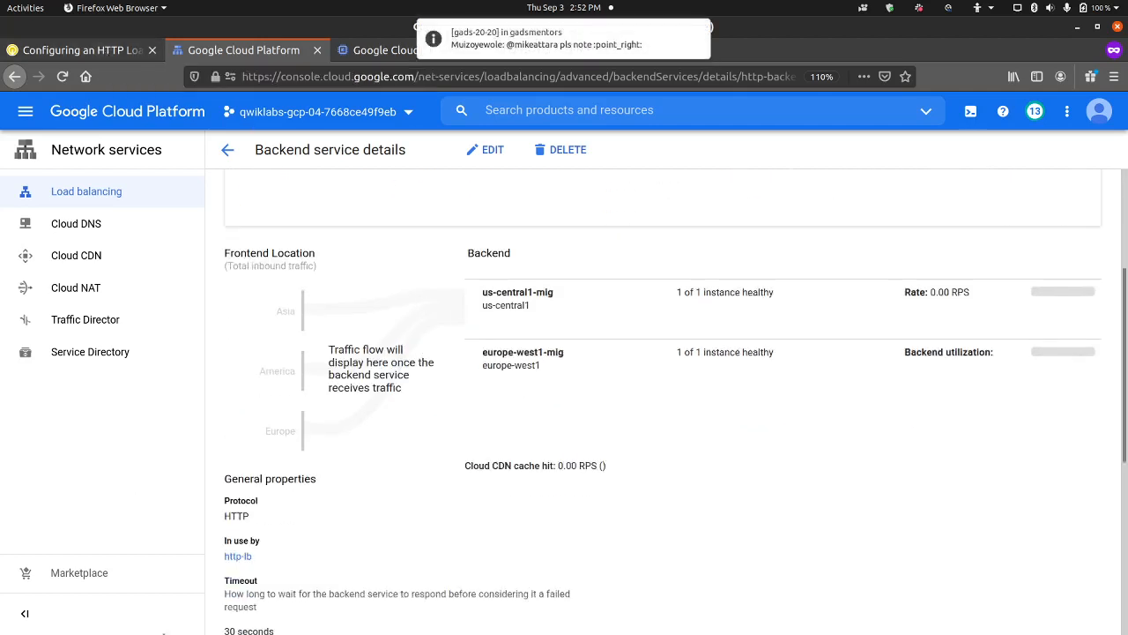
Check the siege run in the siege-vm terminal and read the lab's step 14 traffic monitoring instructions.
mouse_move(122, 628)
mouse_move(92, 617)
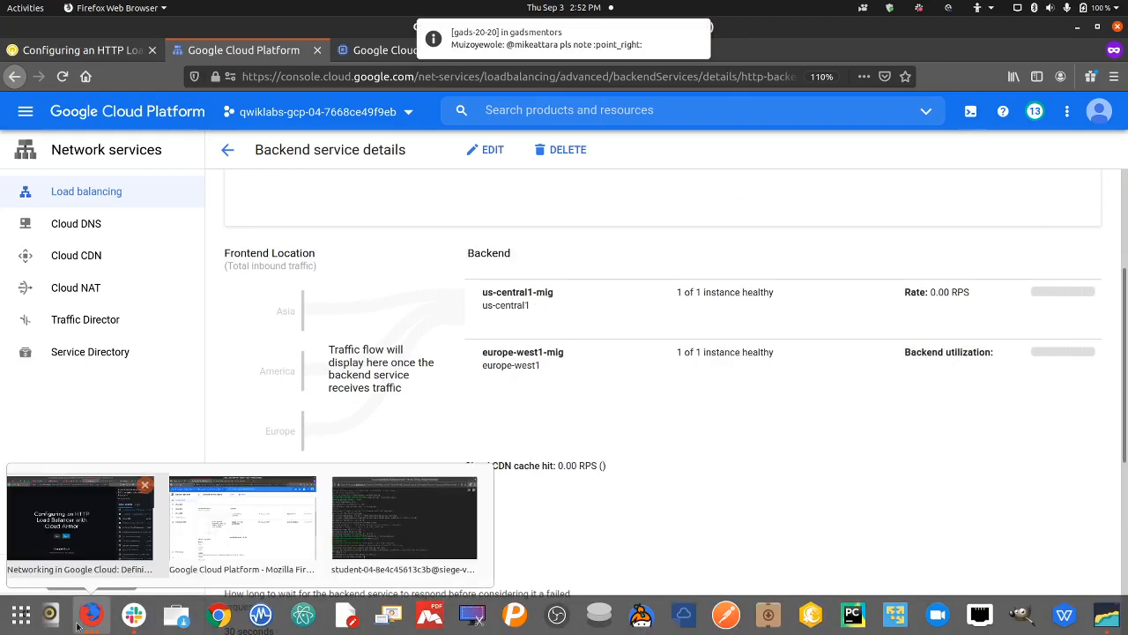
click(414, 539)
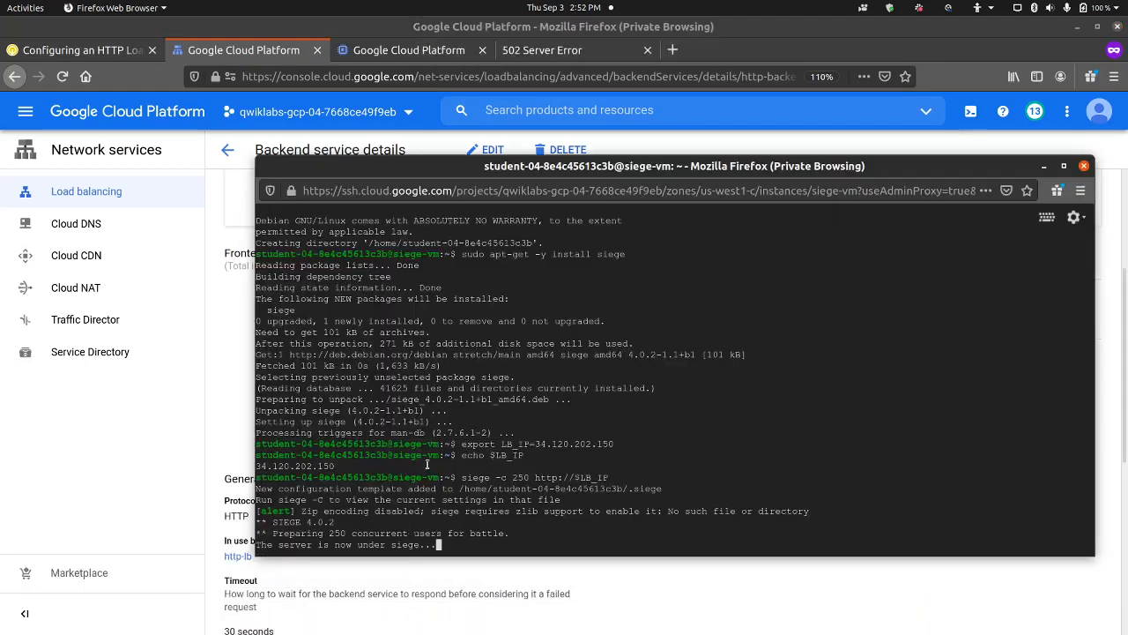
click(117, 52)
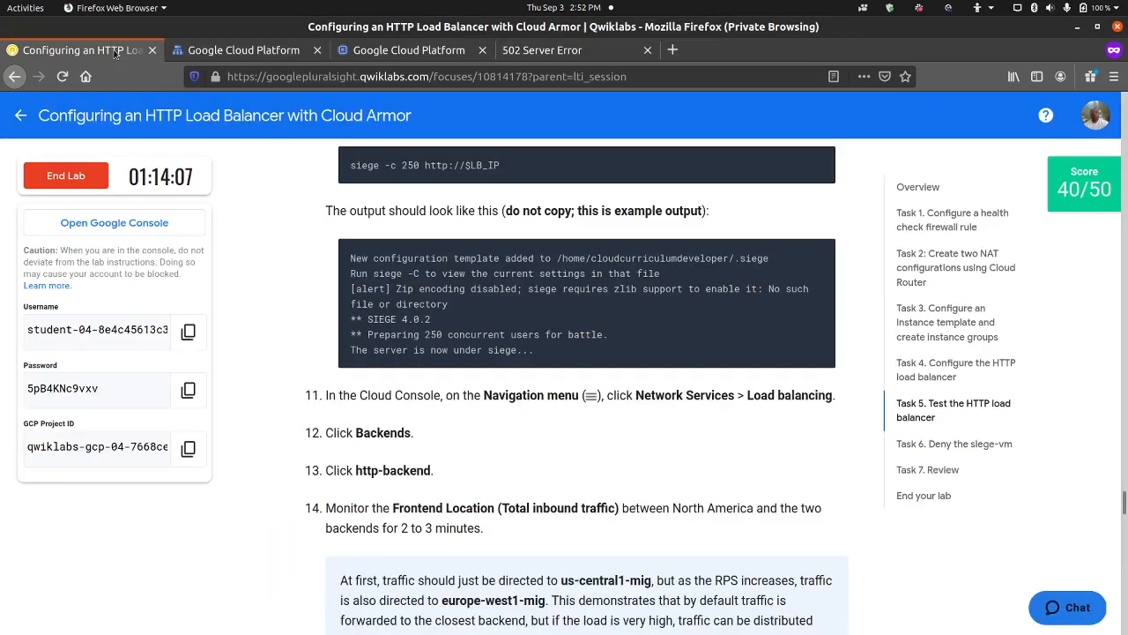
scroll(380, 418, down, 3)
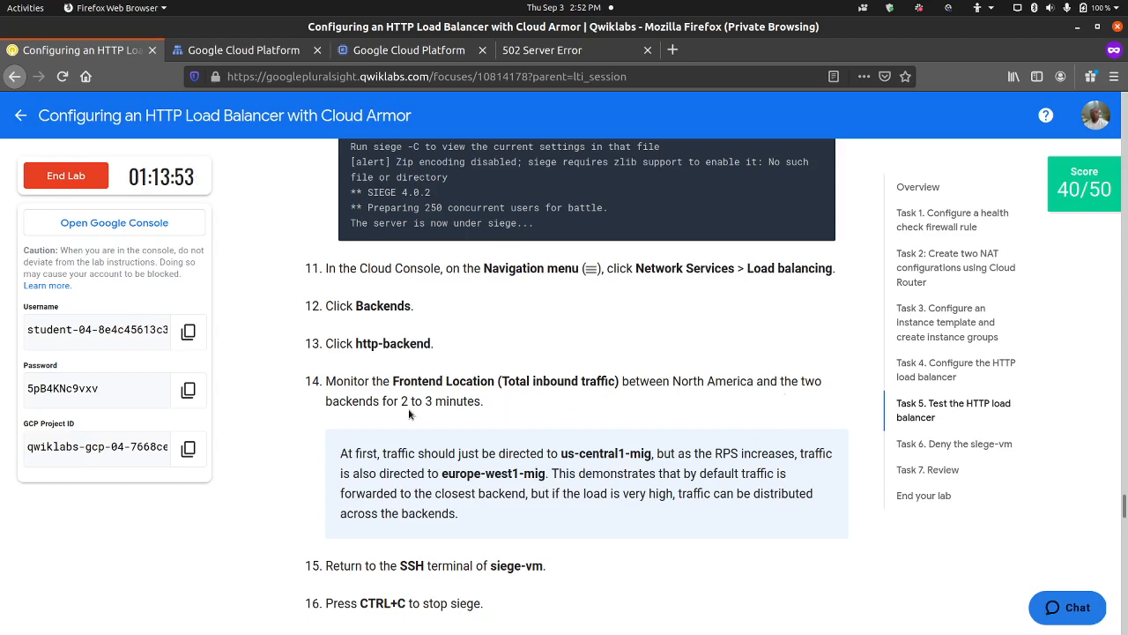
Recheck http-backend's inbound traffic flow against the lab instructions and look through its general properties.
click(291, 50)
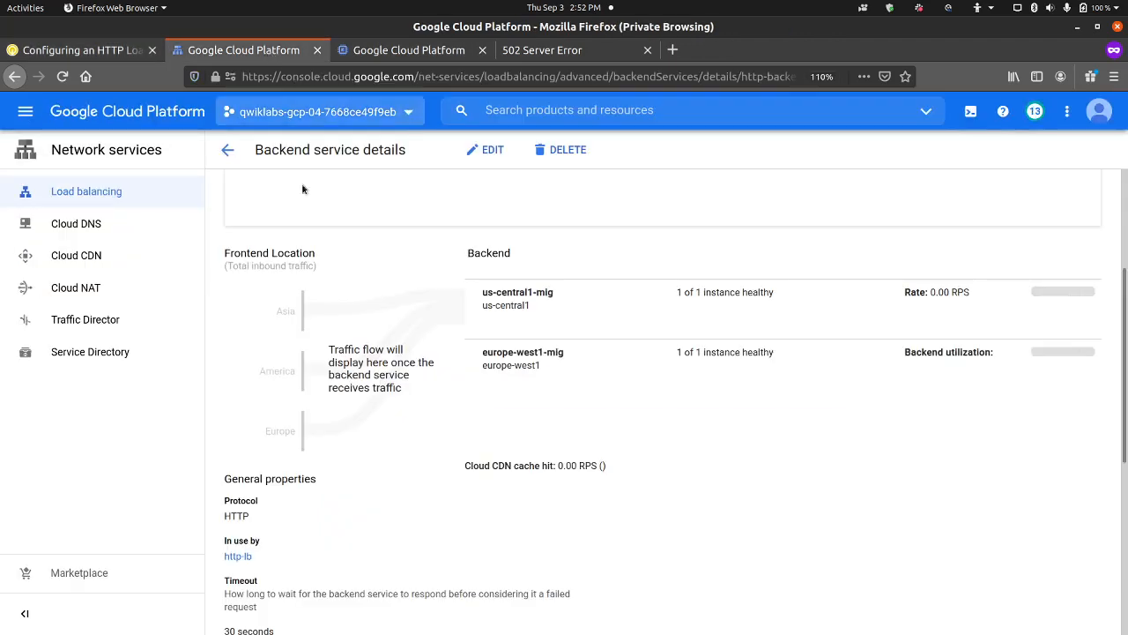
click(77, 51)
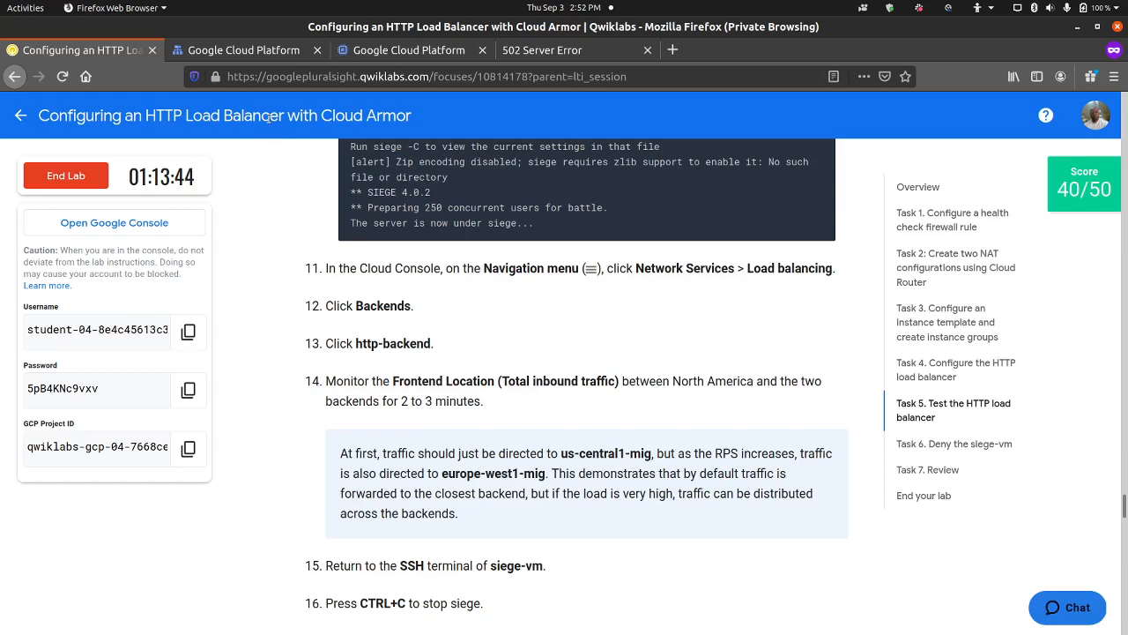
click(244, 50)
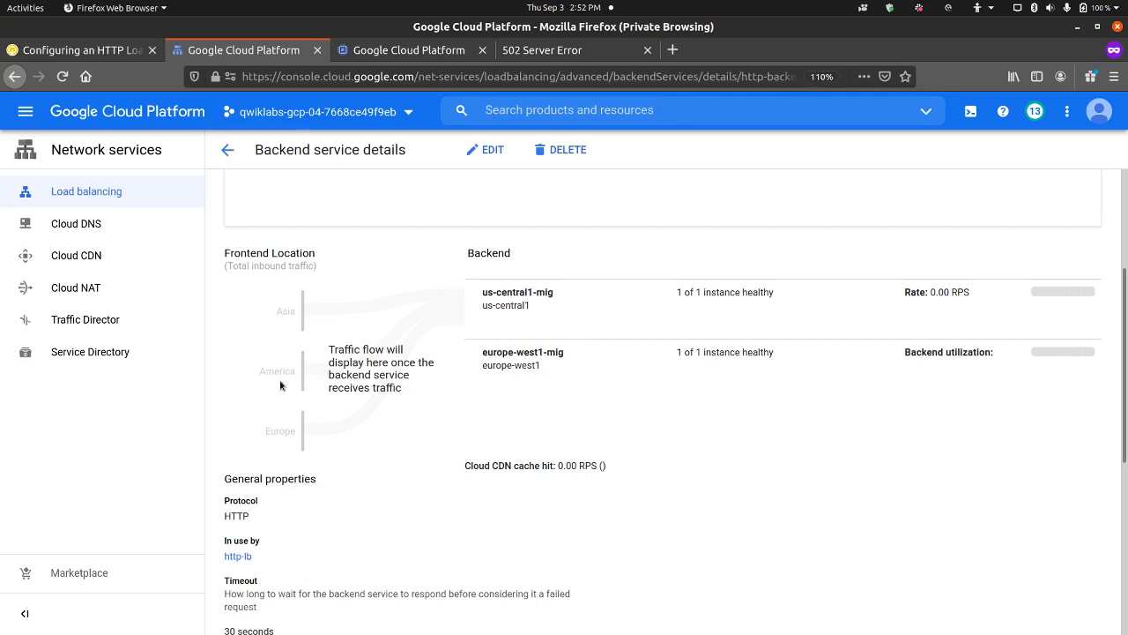
scroll(357, 369, up, 3)
scroll(357, 368, down, 4)
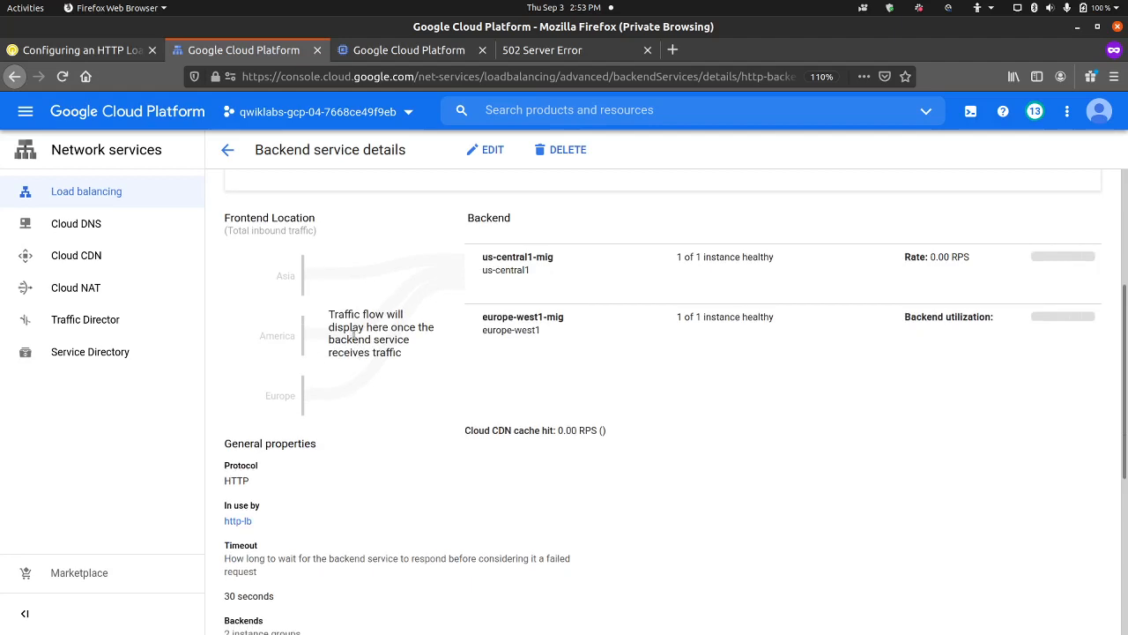
scroll(333, 348, up, 4)
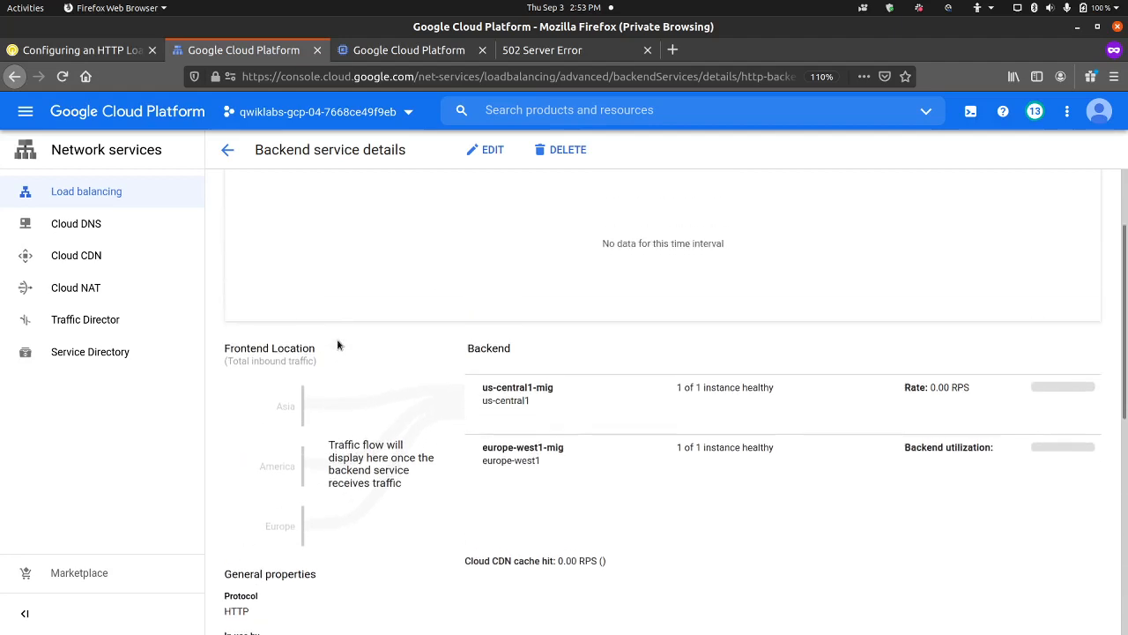
scroll(342, 327, down, 10)
scroll(343, 330, down, 3)
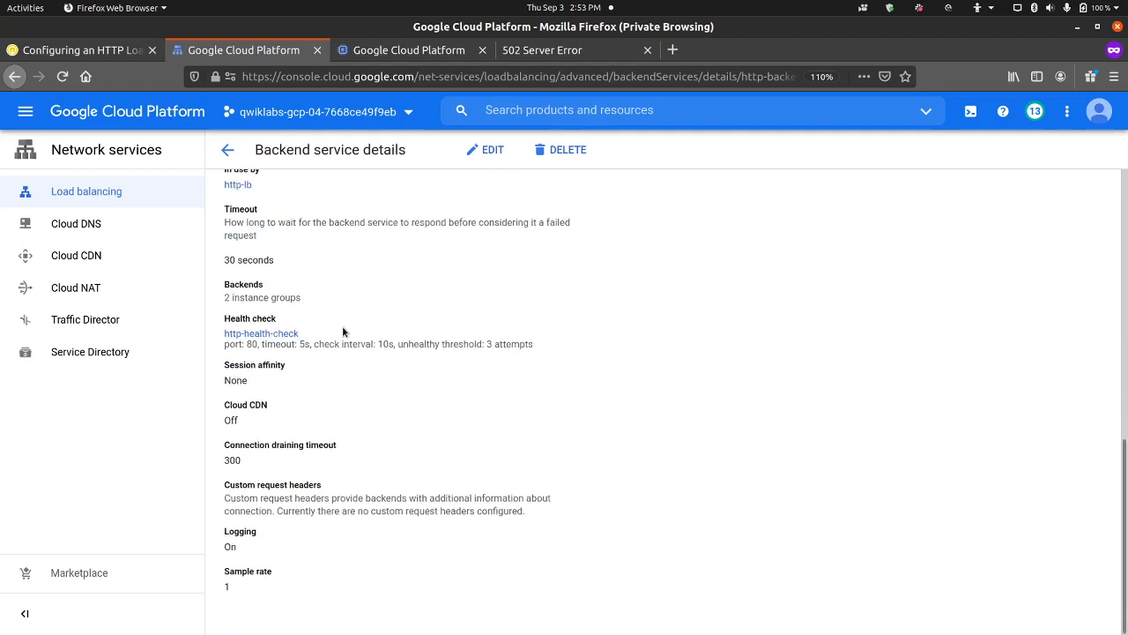
scroll(343, 332, up, 11)
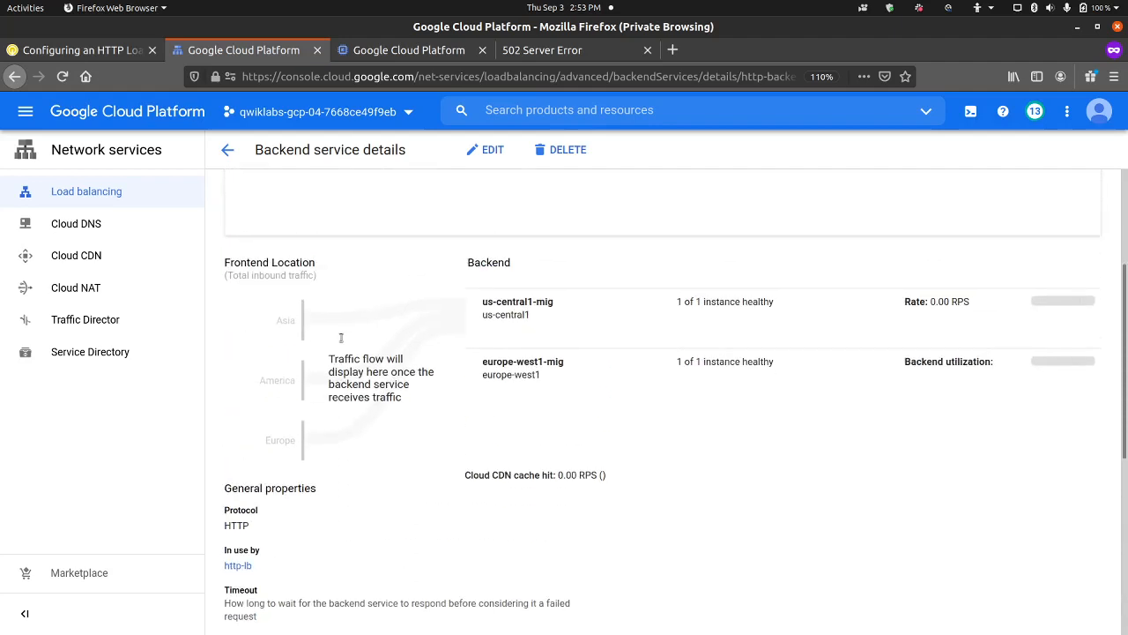
scroll(339, 341, up, 1)
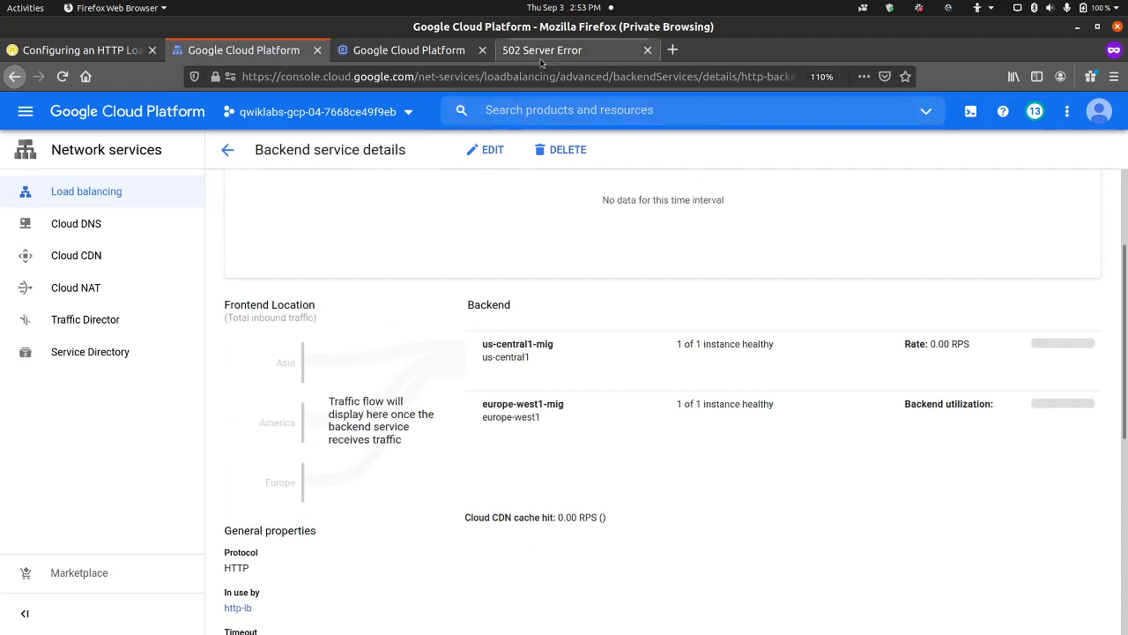
Reload the load balancer's page at 34.120.202.150 to see which backend serves the request.
click(543, 53)
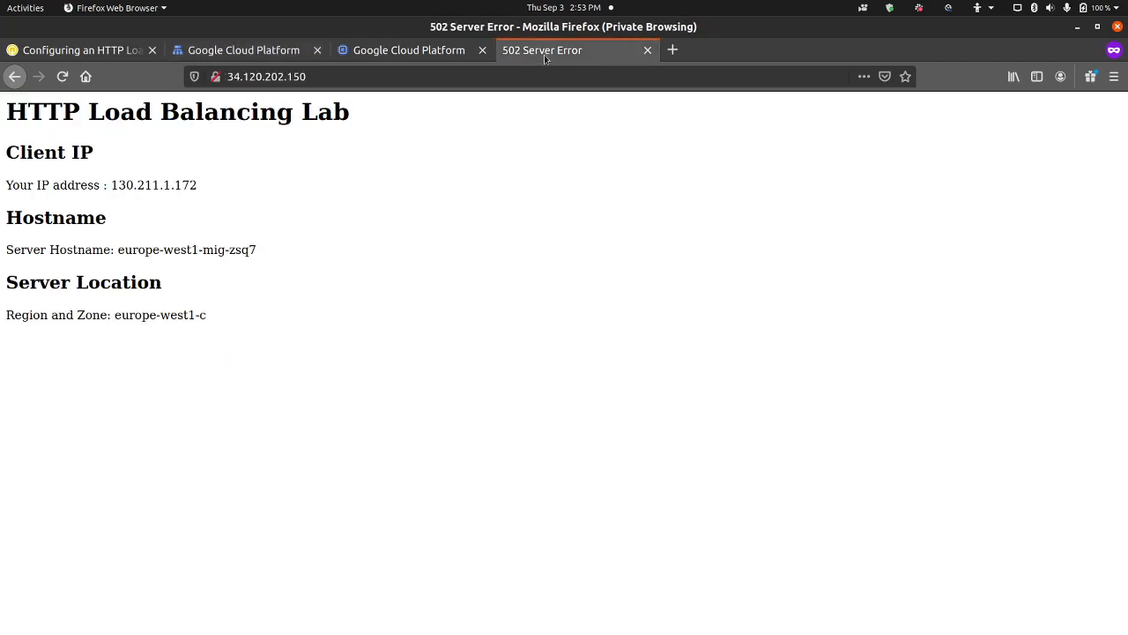
click(62, 76)
click(62, 77)
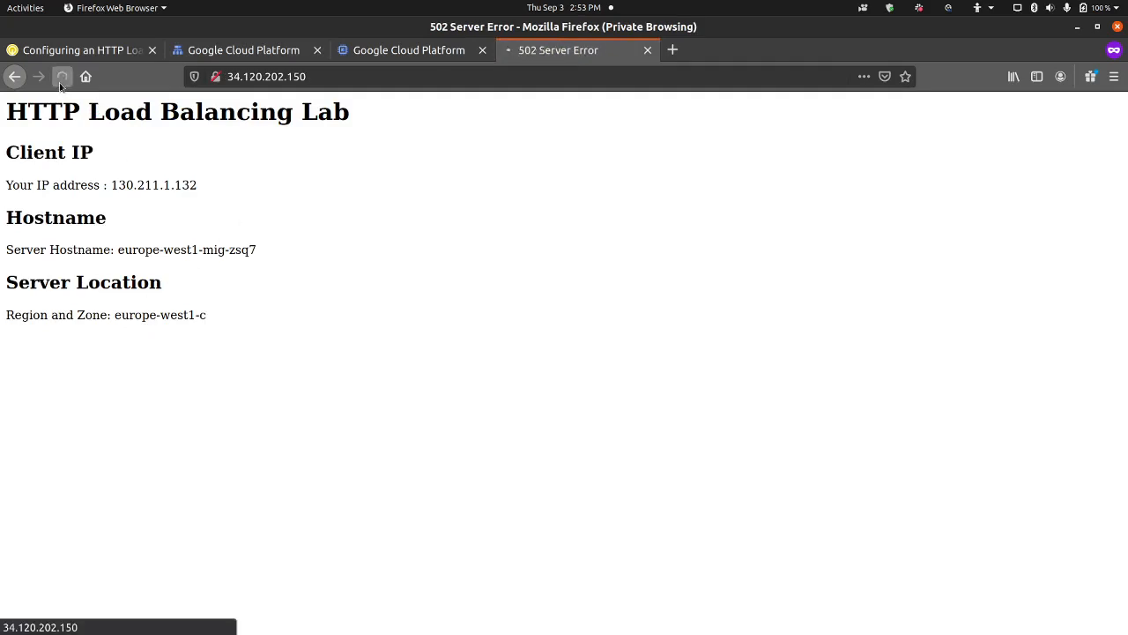
Reread the lab's note on traffic distribution between us-central1-mig and europe-west1-mig, and check http-backend's Frontend Location traffic again.
click(115, 52)
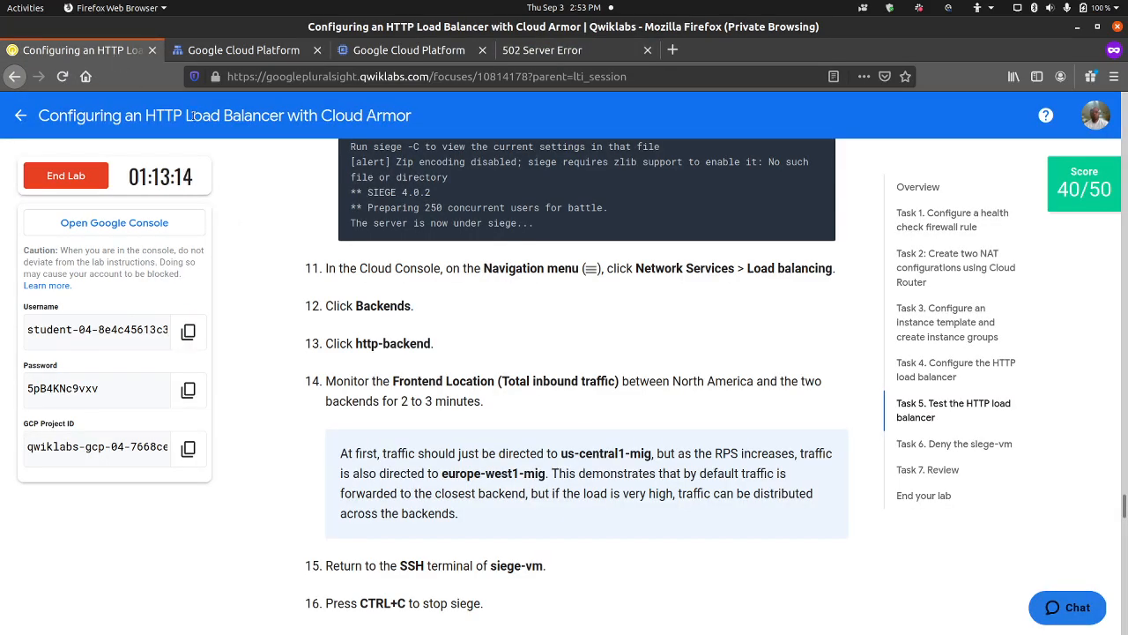
scroll(307, 321, down, 3)
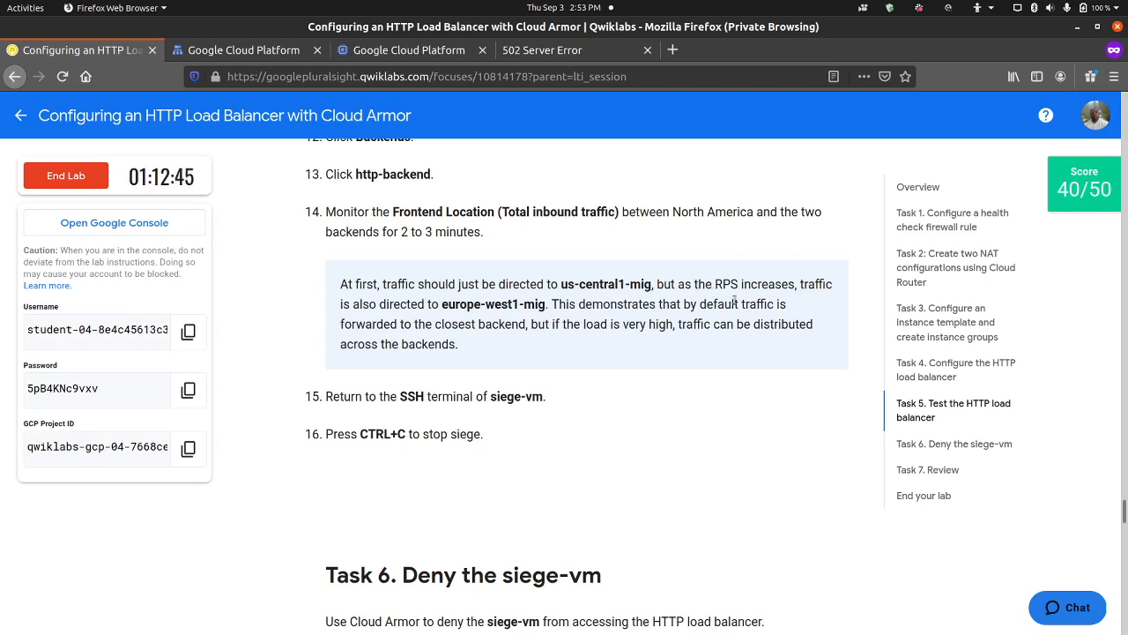
drag(546, 303, 443, 304)
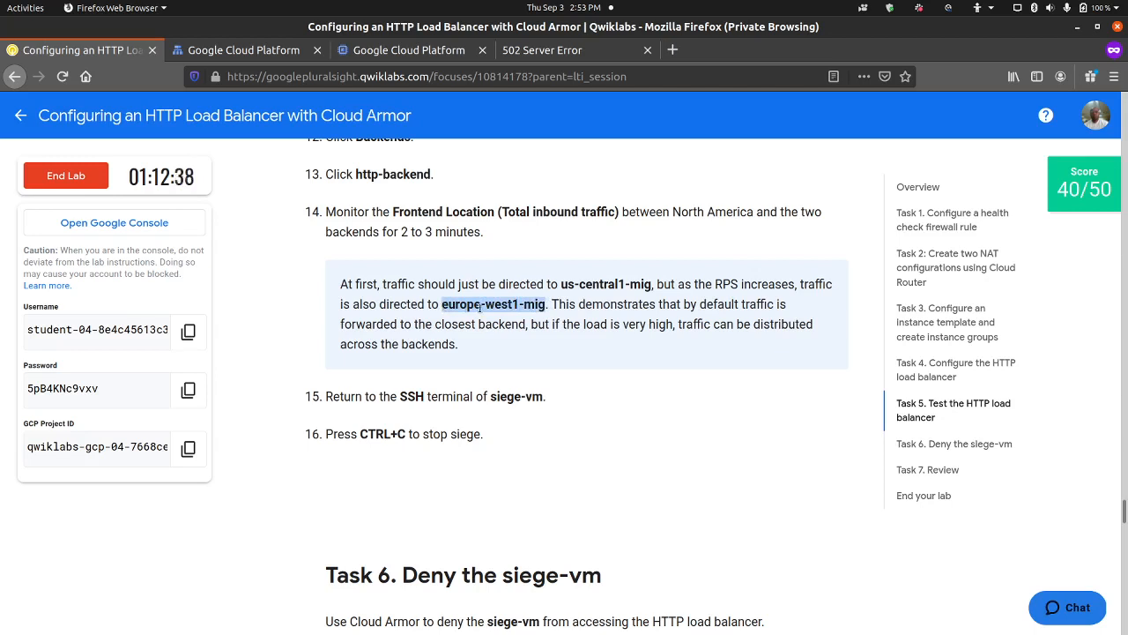
click(565, 288)
drag(565, 288, 607, 285)
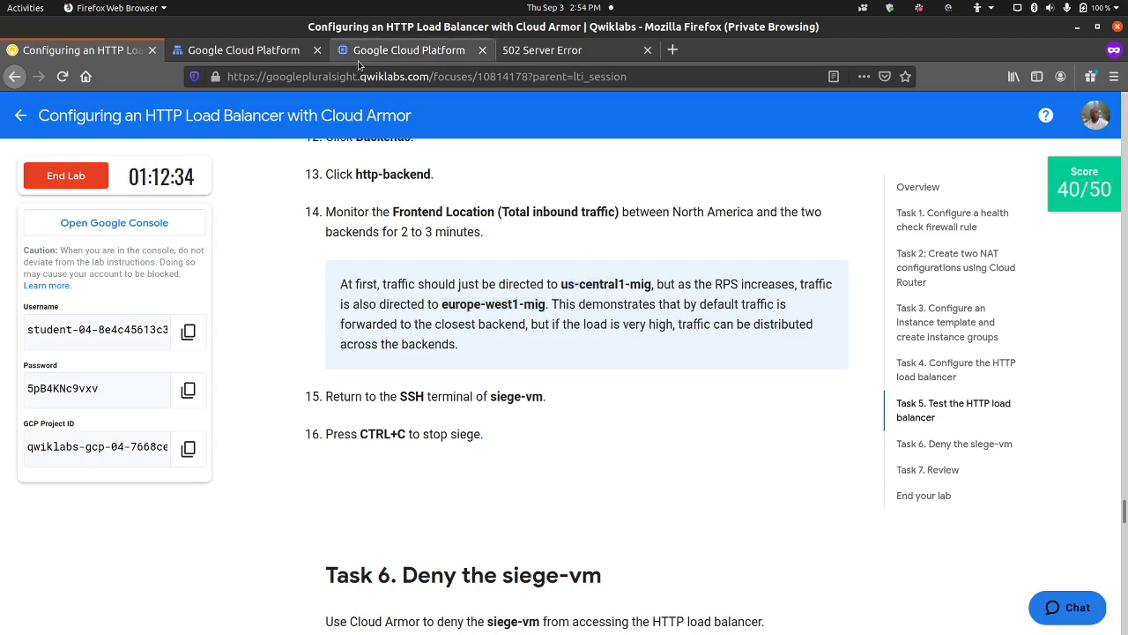
click(265, 53)
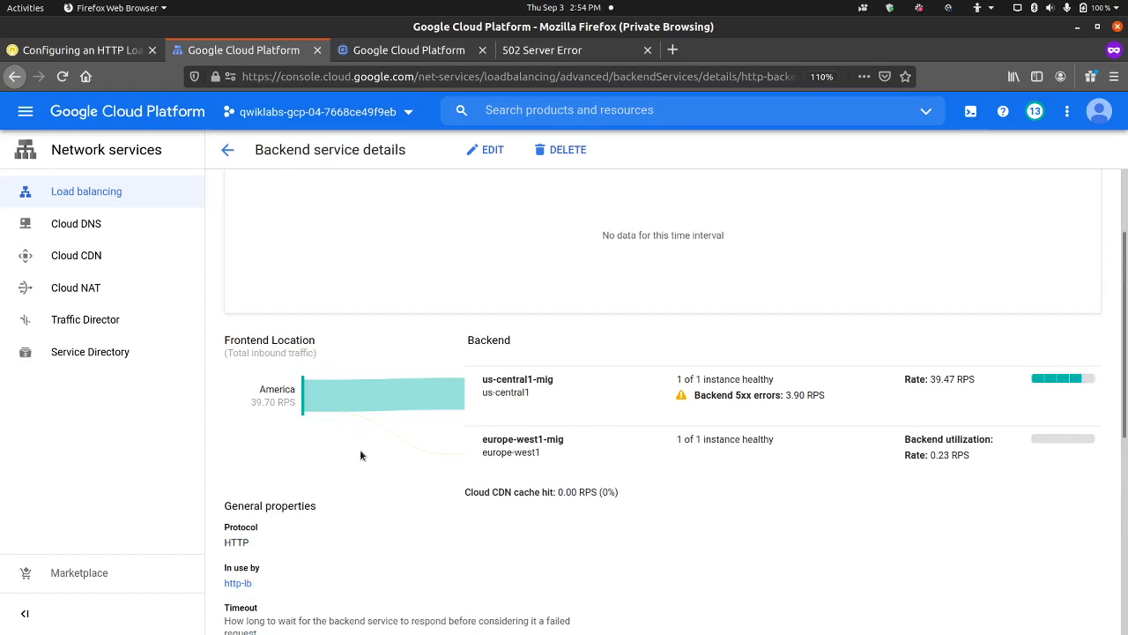
scroll(349, 420, down, 1)
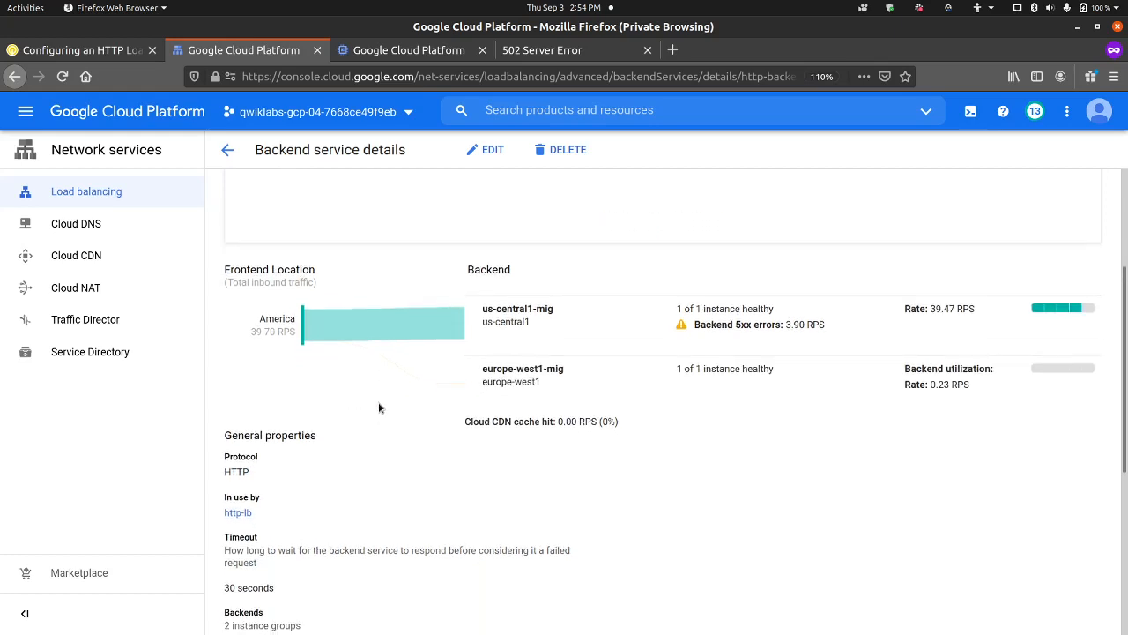
Examine http-backend's requests-per-second chart, Frontend Location traffic flow to both instance groups, and general properties.
scroll(395, 396, down, 1)
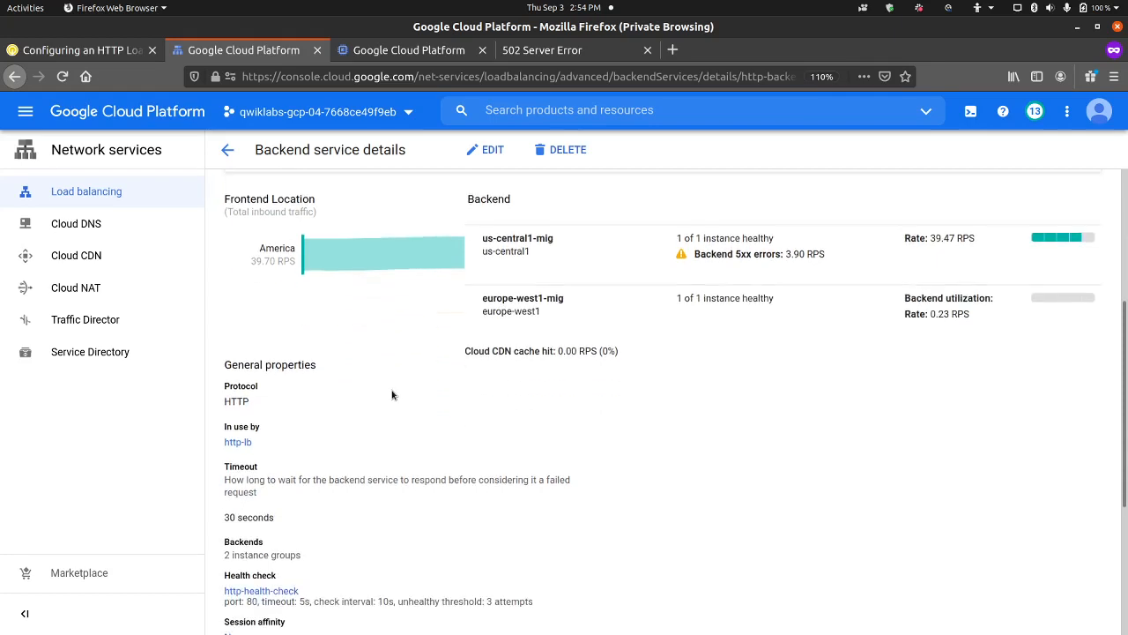
scroll(393, 395, up, 2)
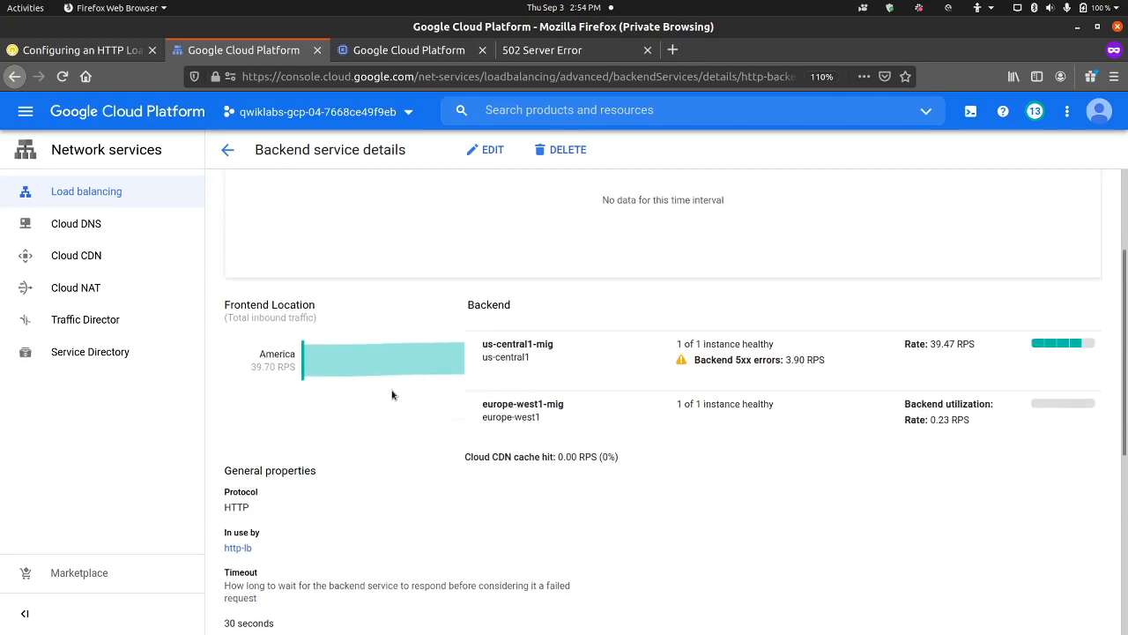
scroll(393, 394, down, 1)
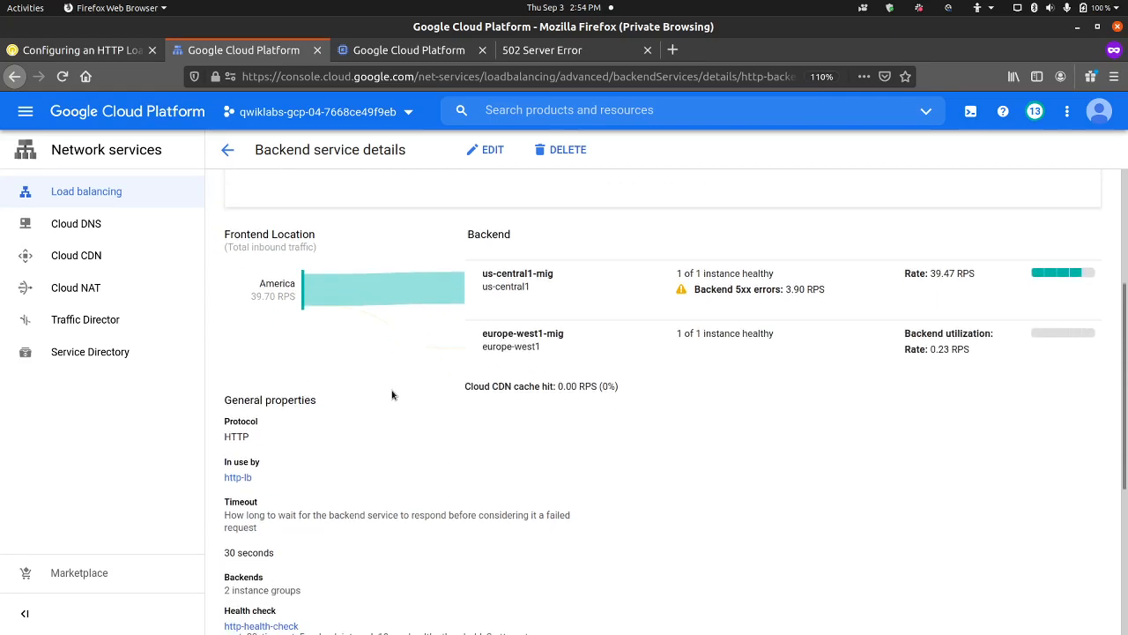
scroll(393, 395, down, 1)
scroll(393, 395, up, 1)
scroll(513, 304, up, 3)
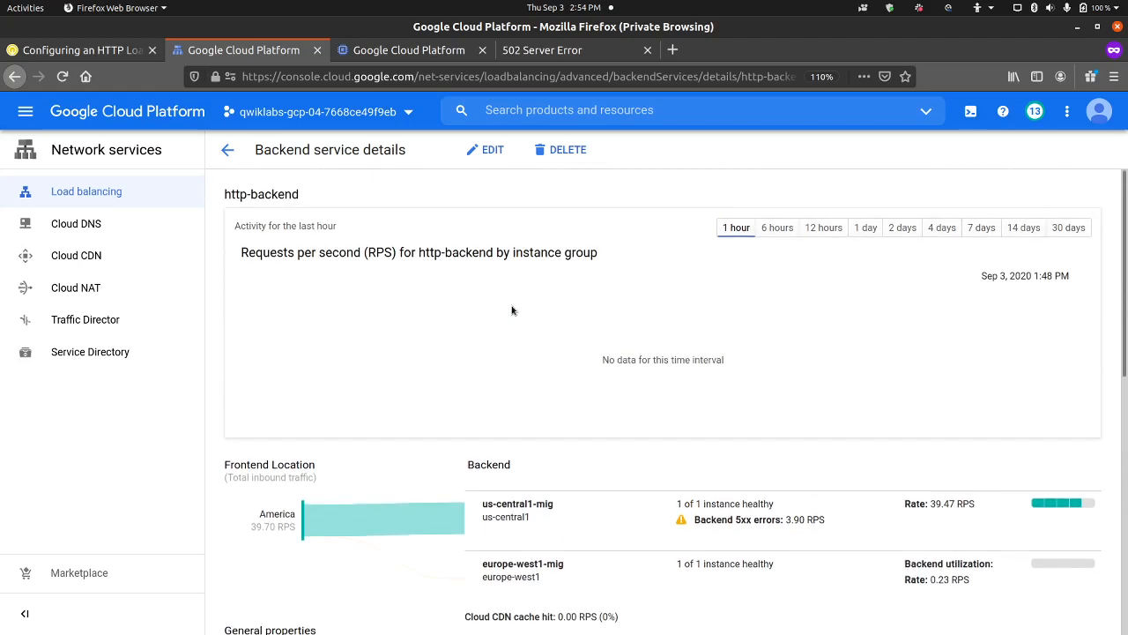
scroll(513, 308, down, 3)
scroll(513, 306, down, 5)
scroll(513, 305, up, 4)
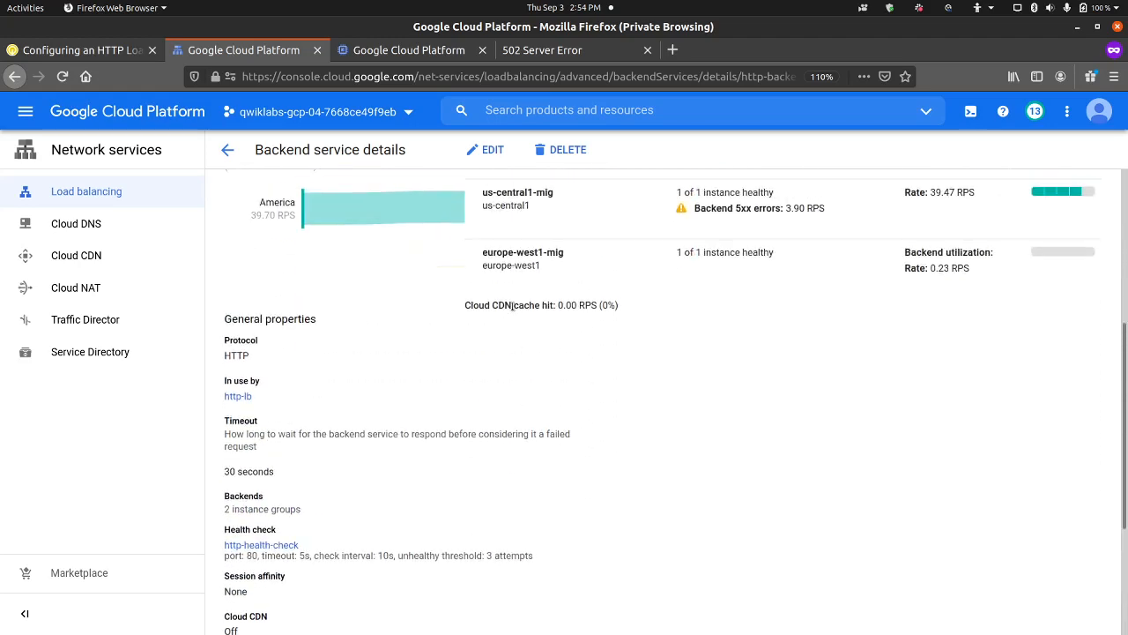
scroll(508, 302, up, 5)
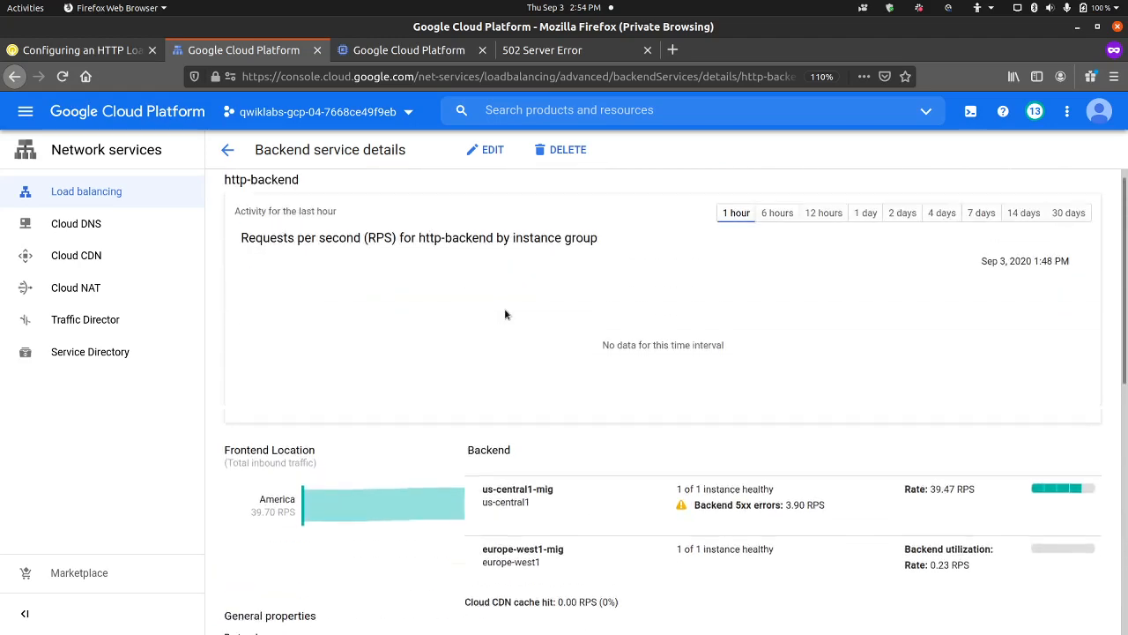
scroll(493, 308, down, 4)
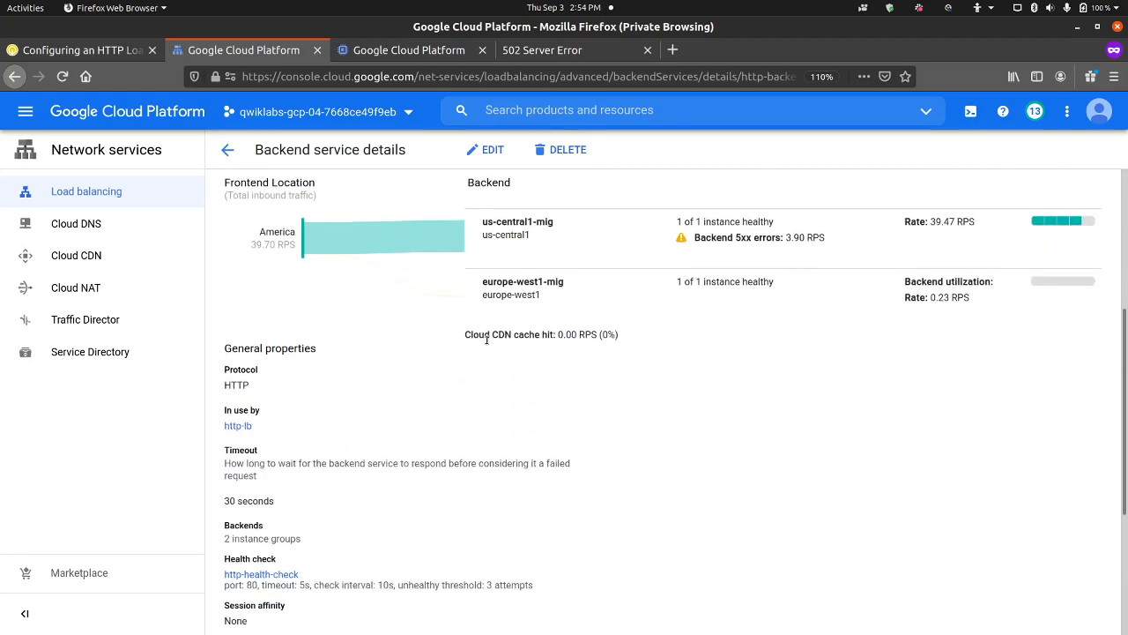
scroll(485, 340, up, 1)
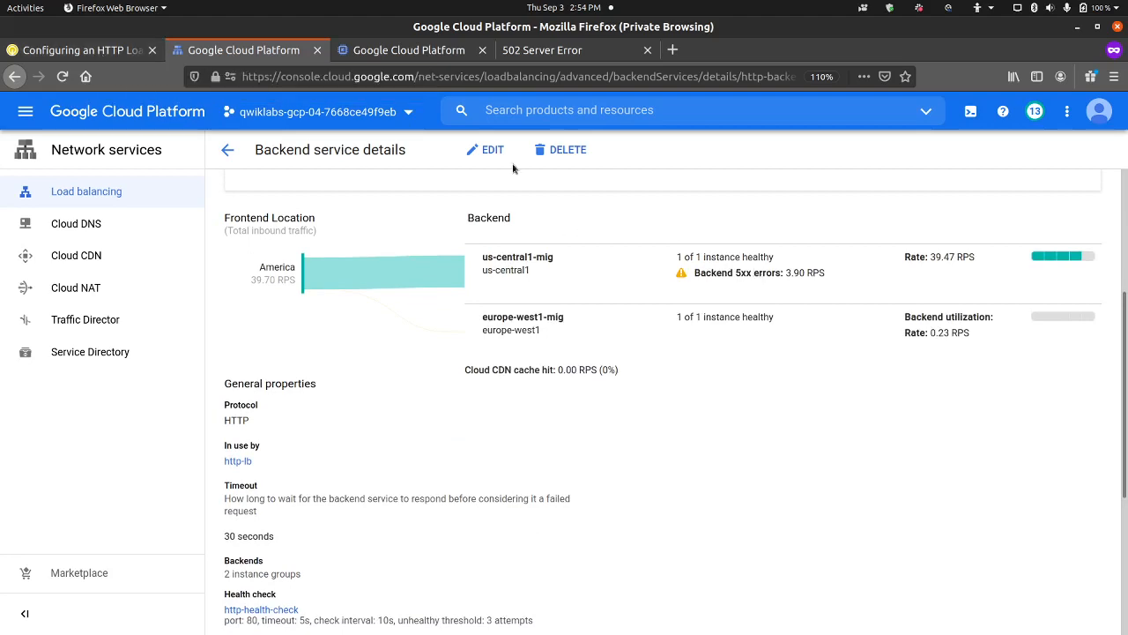
Read lab steps 15 and 16 on stopping siege, and check the siege run in the siege-vm terminal.
click(84, 50)
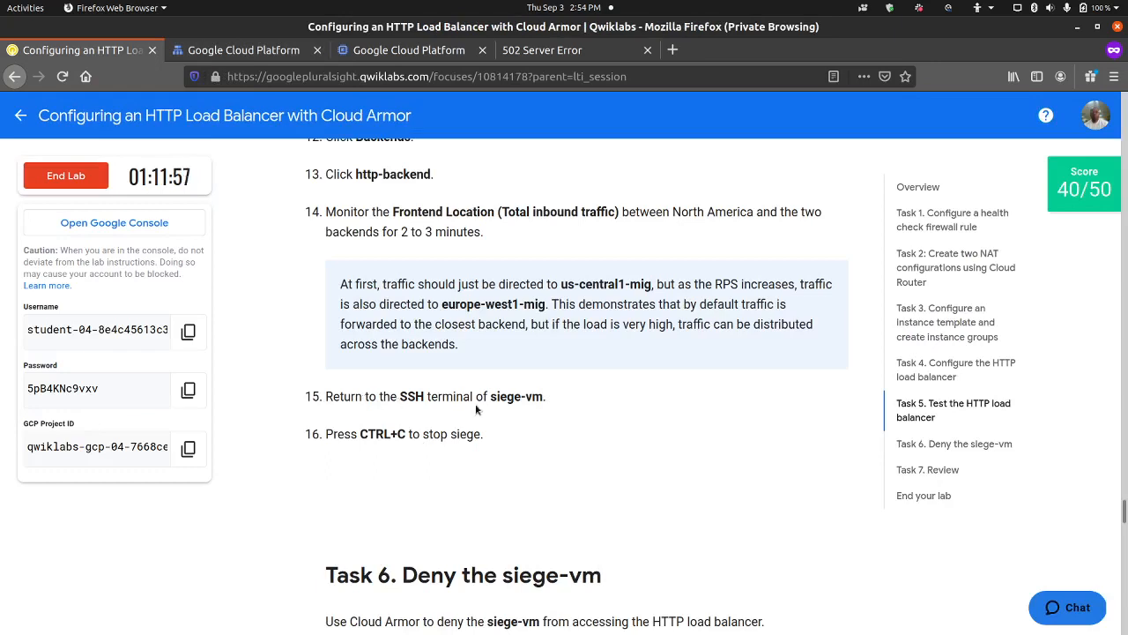
mouse_move(212, 633)
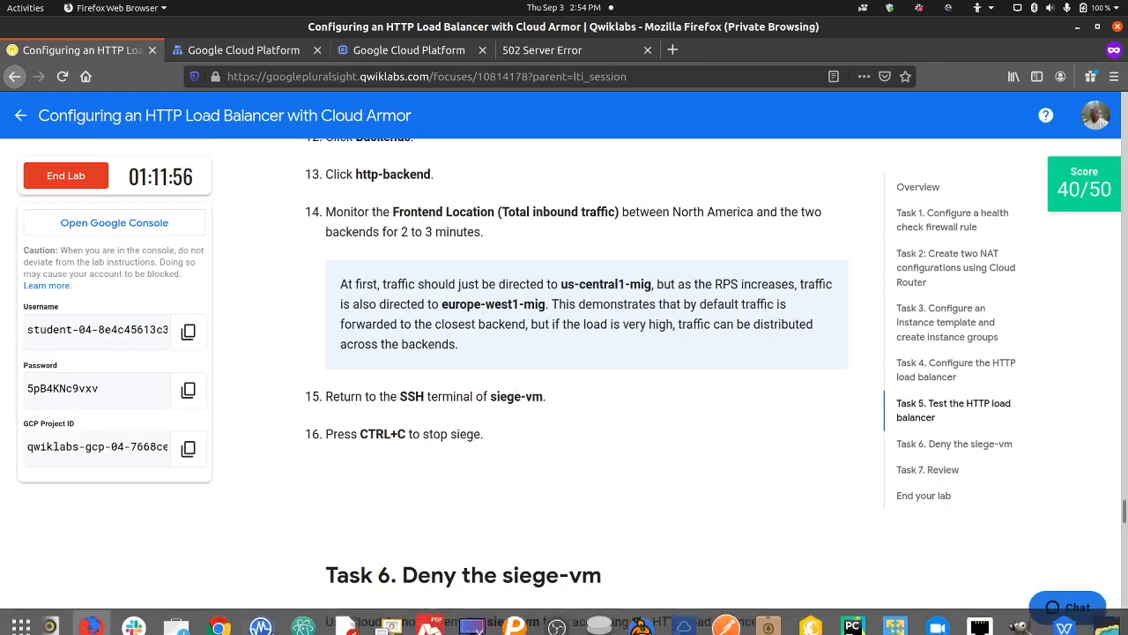
click(91, 615)
click(385, 532)
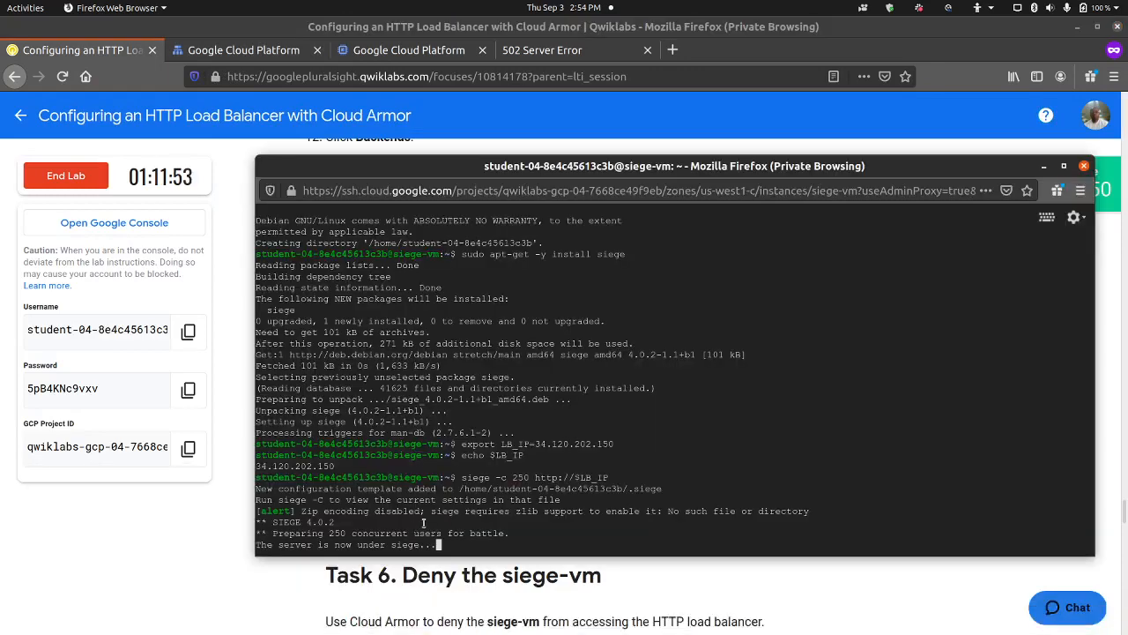
click(214, 542)
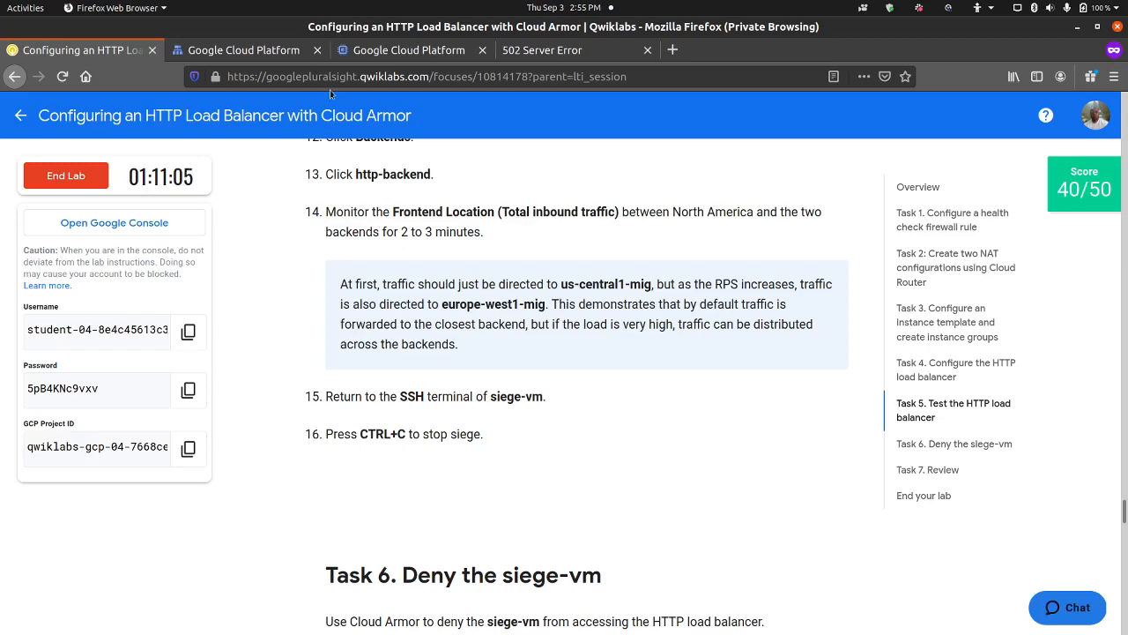
Check http-backend's inbound traffic flow again, and reload the page at 34.120.202.150 to see which backend responds.
click(278, 50)
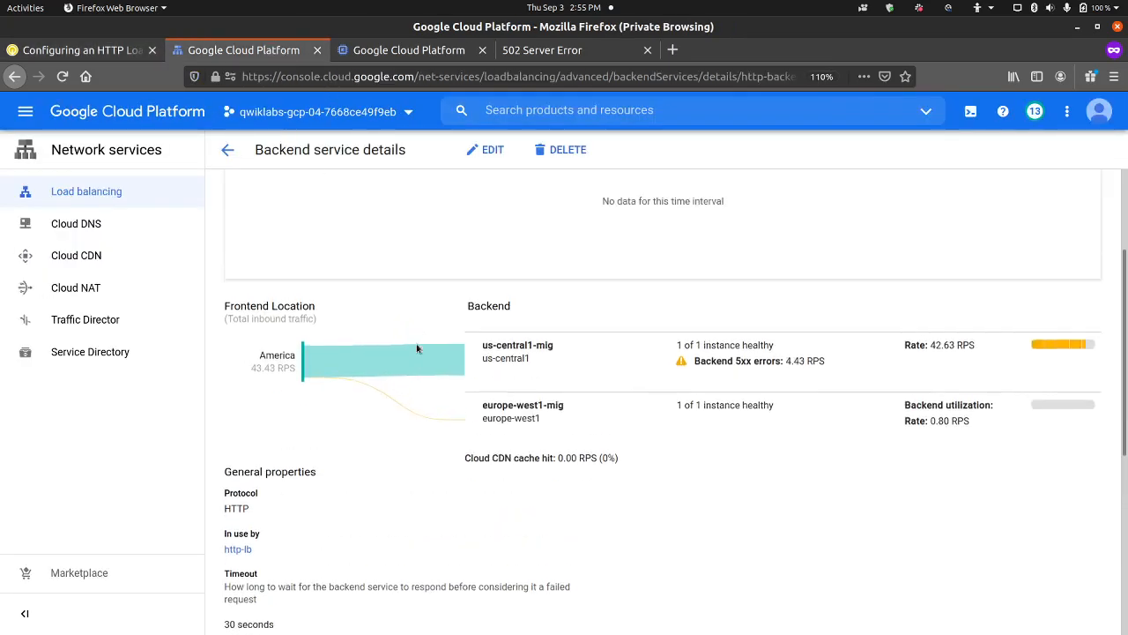
scroll(418, 348, down, 2)
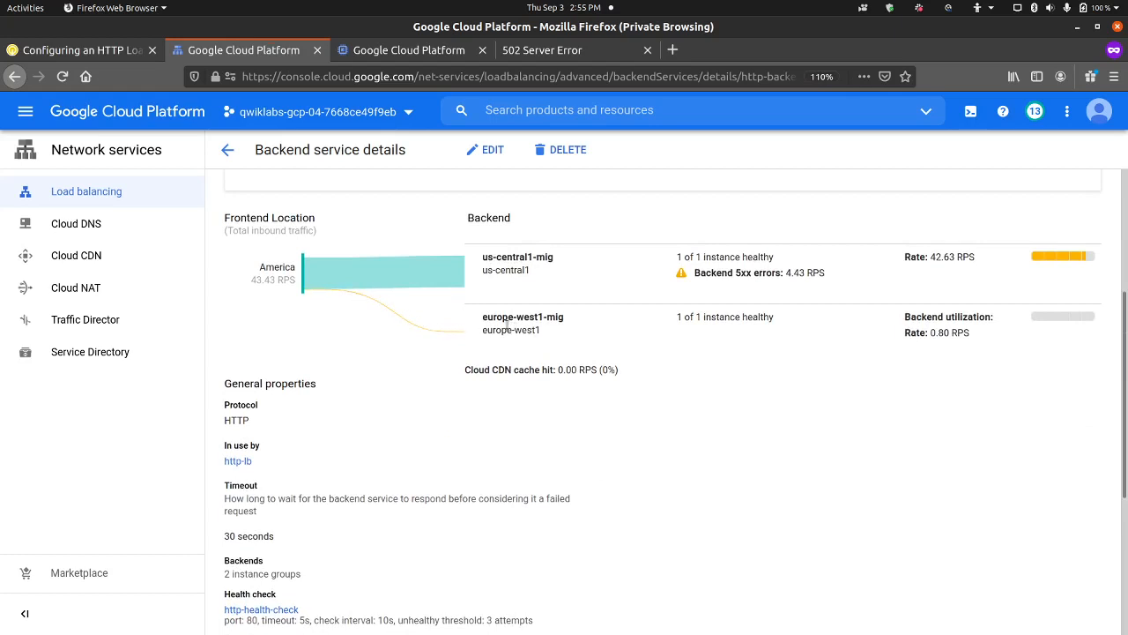
click(509, 54)
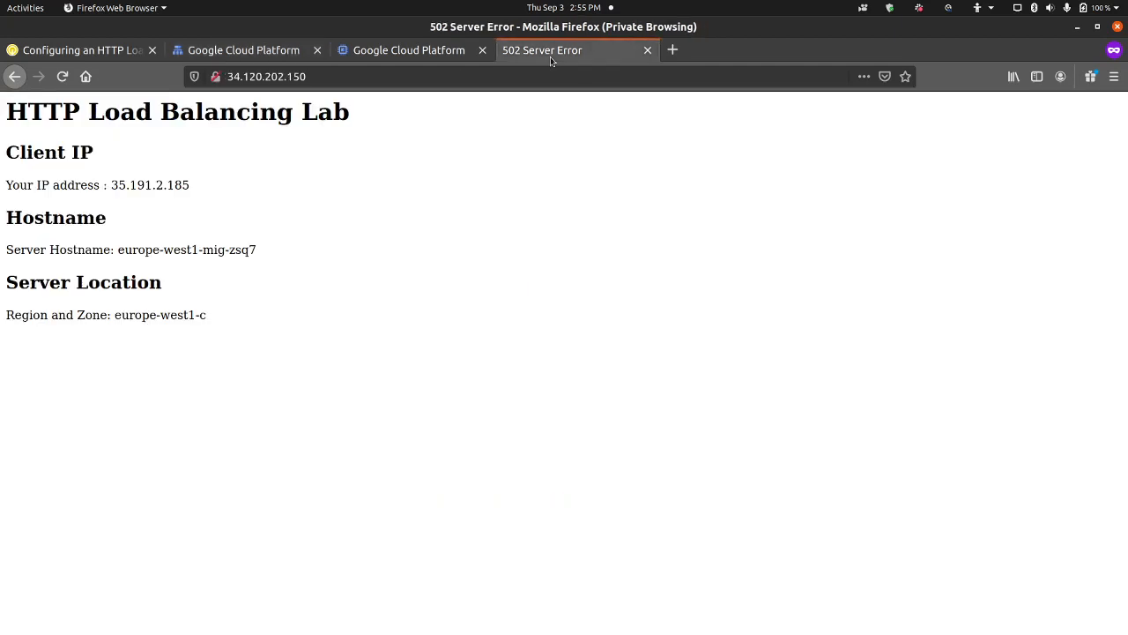
click(62, 77)
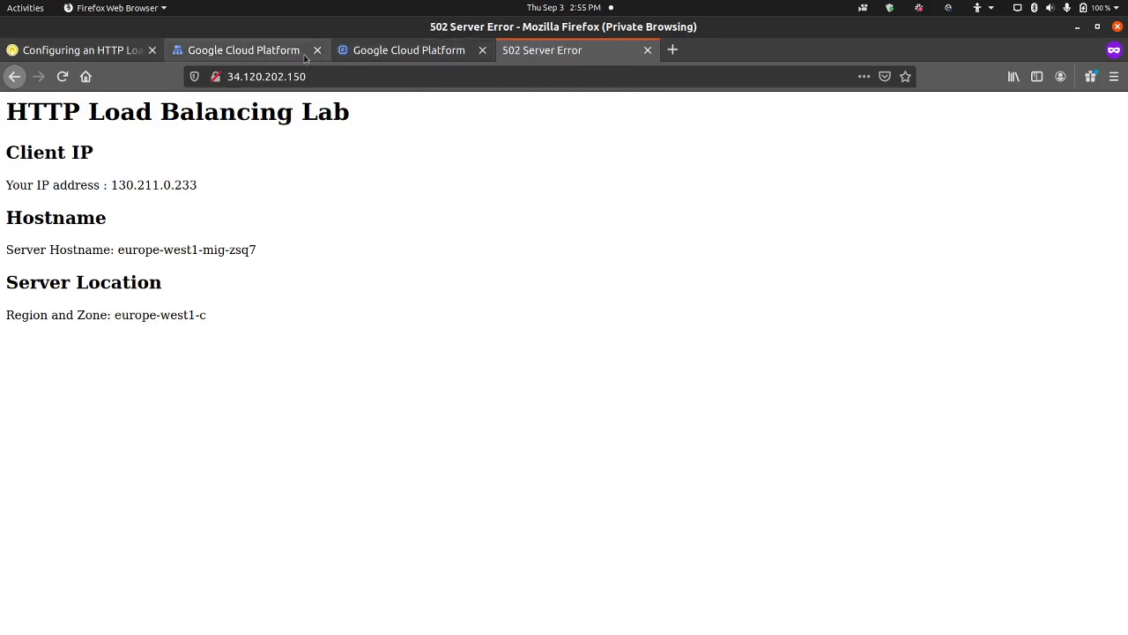
Compare the request rates of us-central1-mig and europe-west1-mig on http-backend's details page, and recheck its activity chart.
click(253, 56)
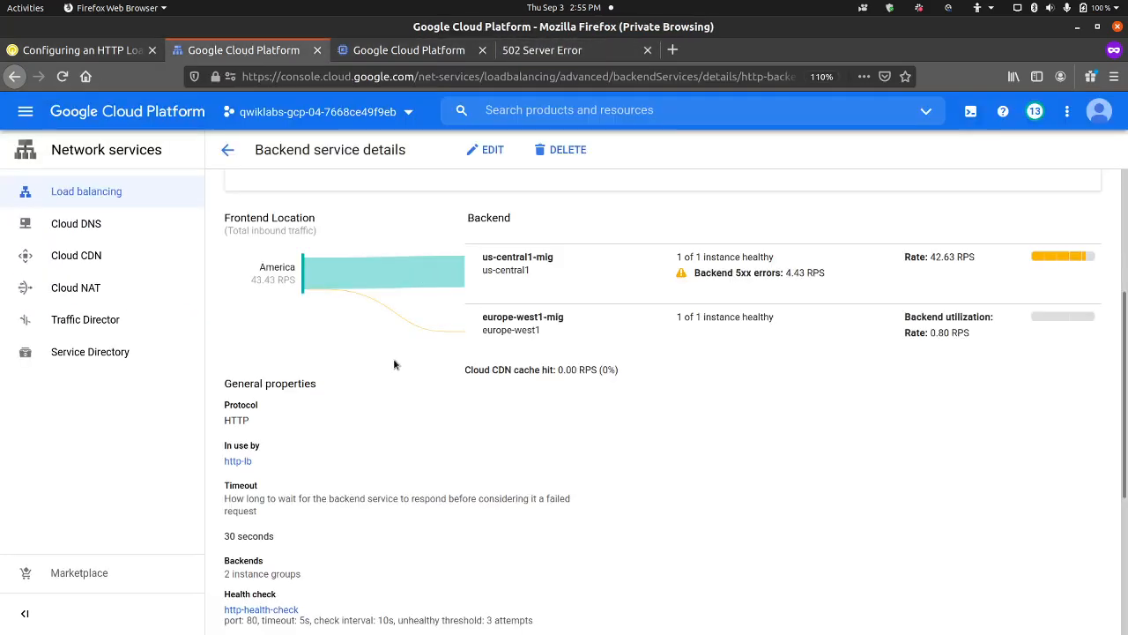
scroll(394, 364, down, 2)
scroll(394, 364, up, 2)
mouse_move(227, 632)
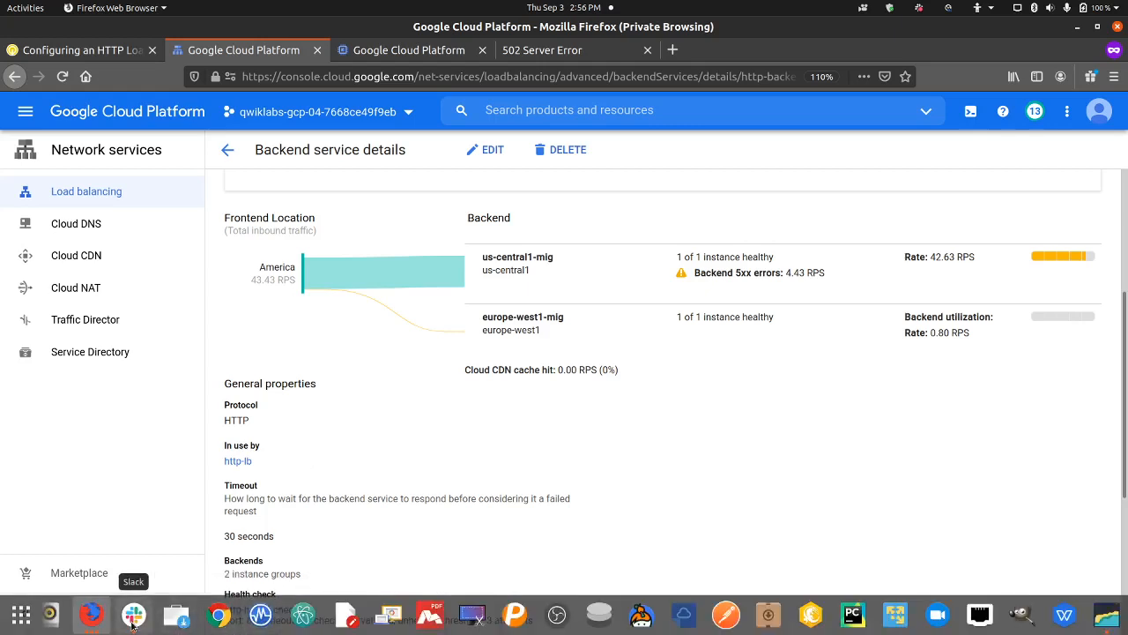
mouse_move(948, 265)
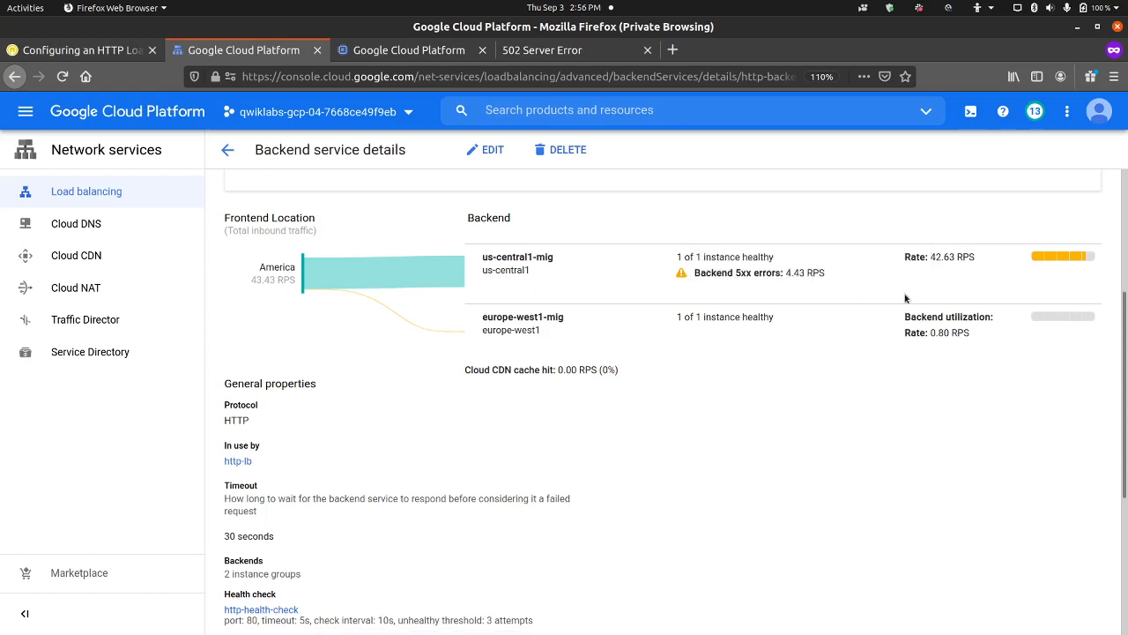
mouse_move(941, 331)
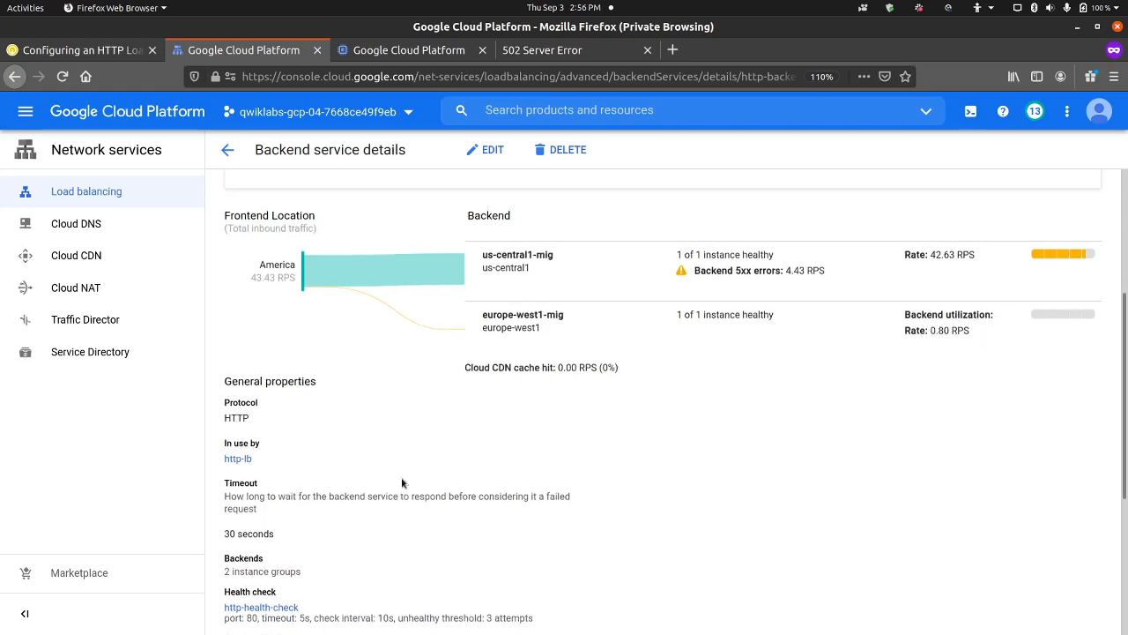
scroll(408, 470, down, 5)
scroll(408, 468, up, 5)
scroll(408, 466, up, 5)
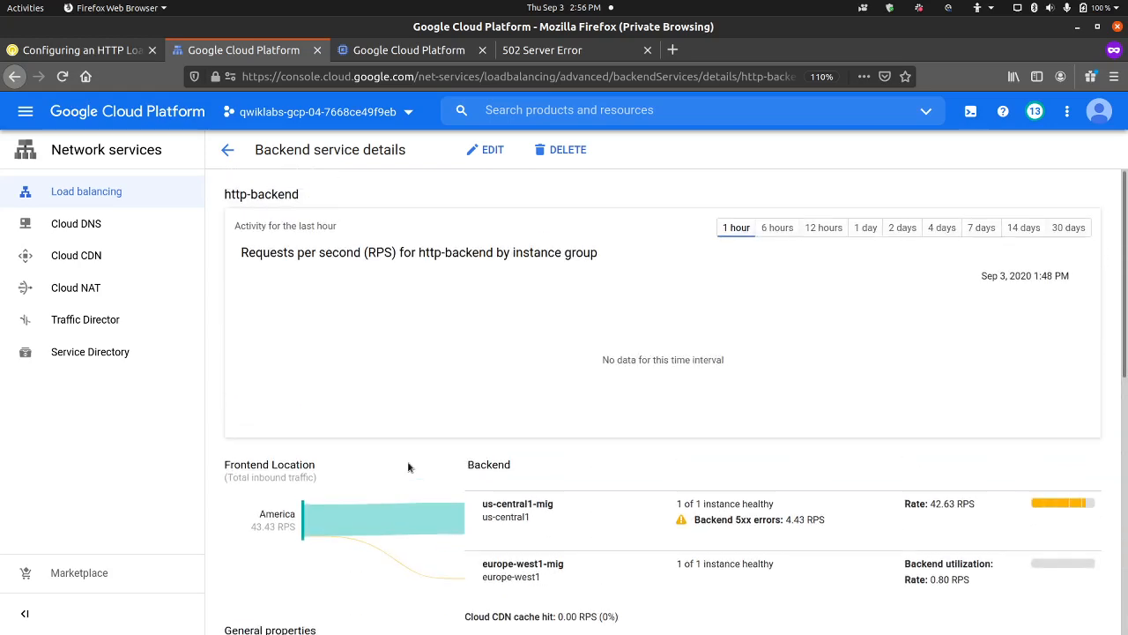
scroll(407, 460, down, 6)
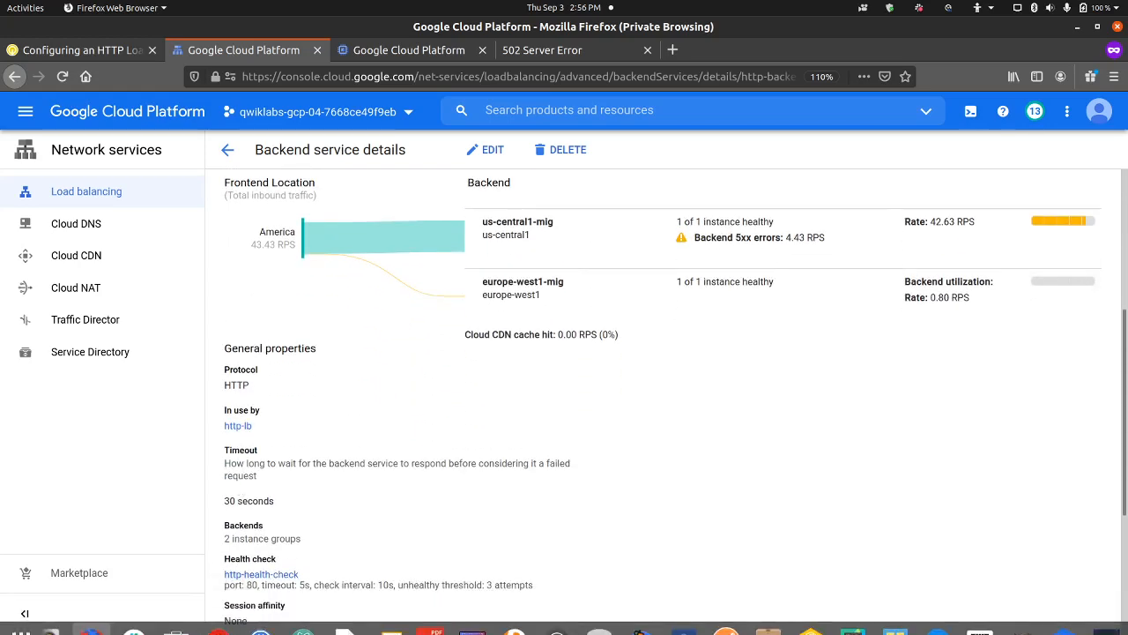
Review the siege transaction statistics and error output in the siege-vm terminal, and minimize the terminal window.
click(103, 628)
click(368, 524)
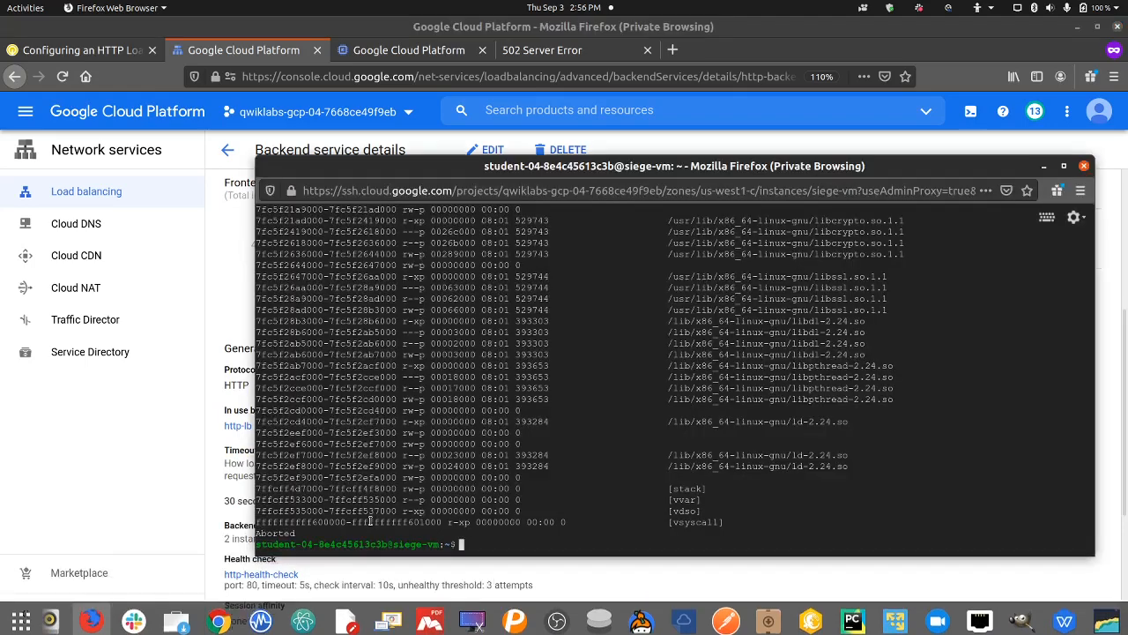
scroll(695, 465, up, 15)
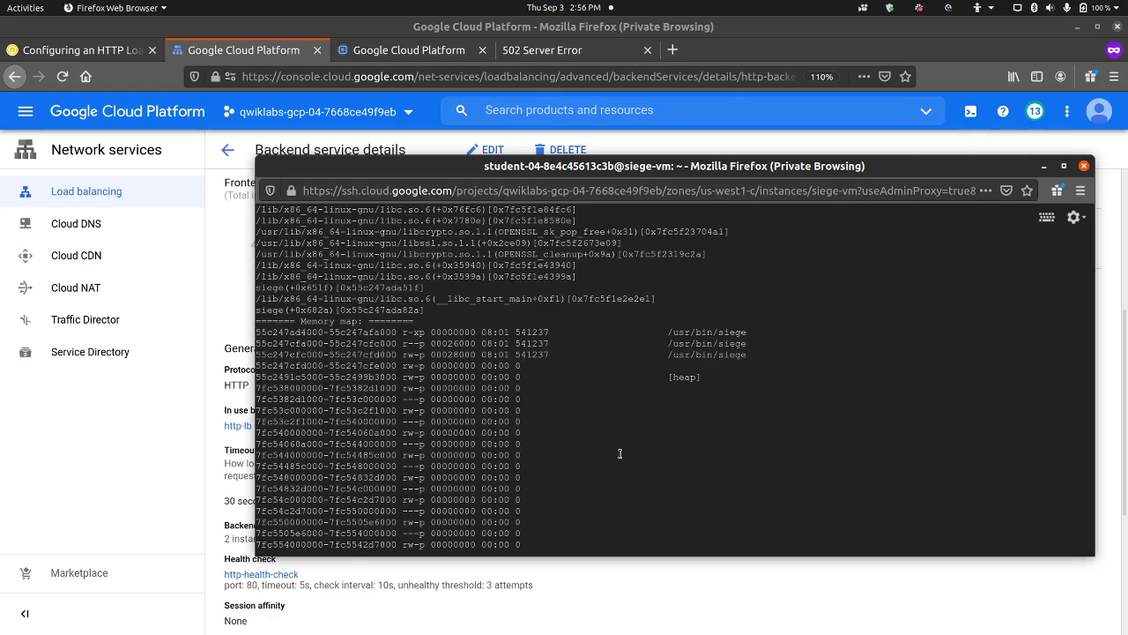
scroll(619, 453, up, 5)
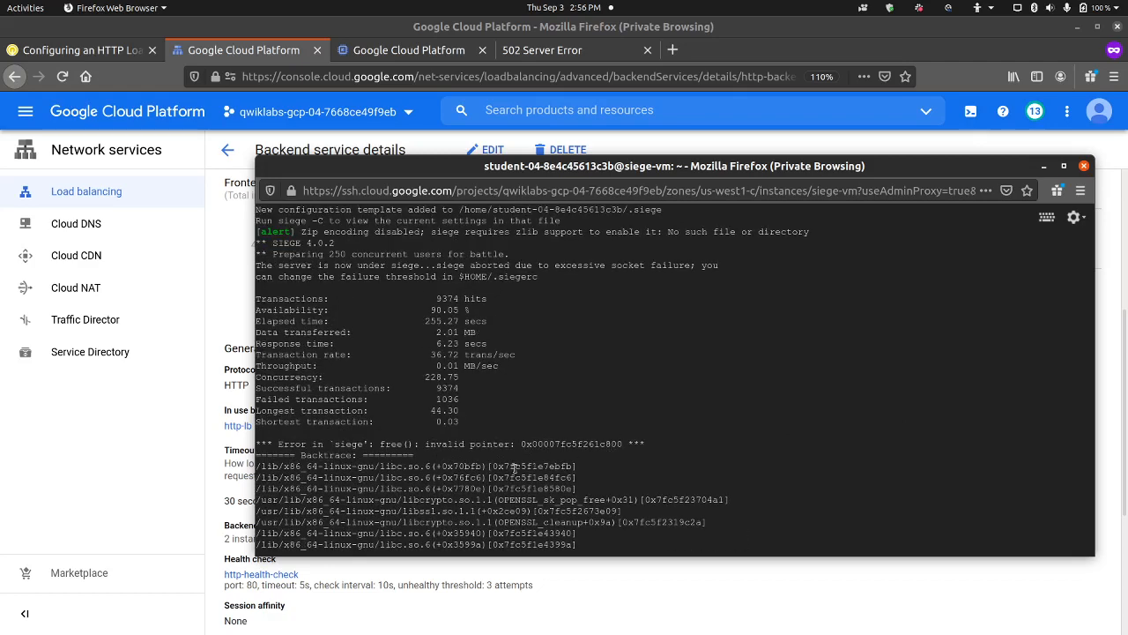
scroll(515, 462, down, 10)
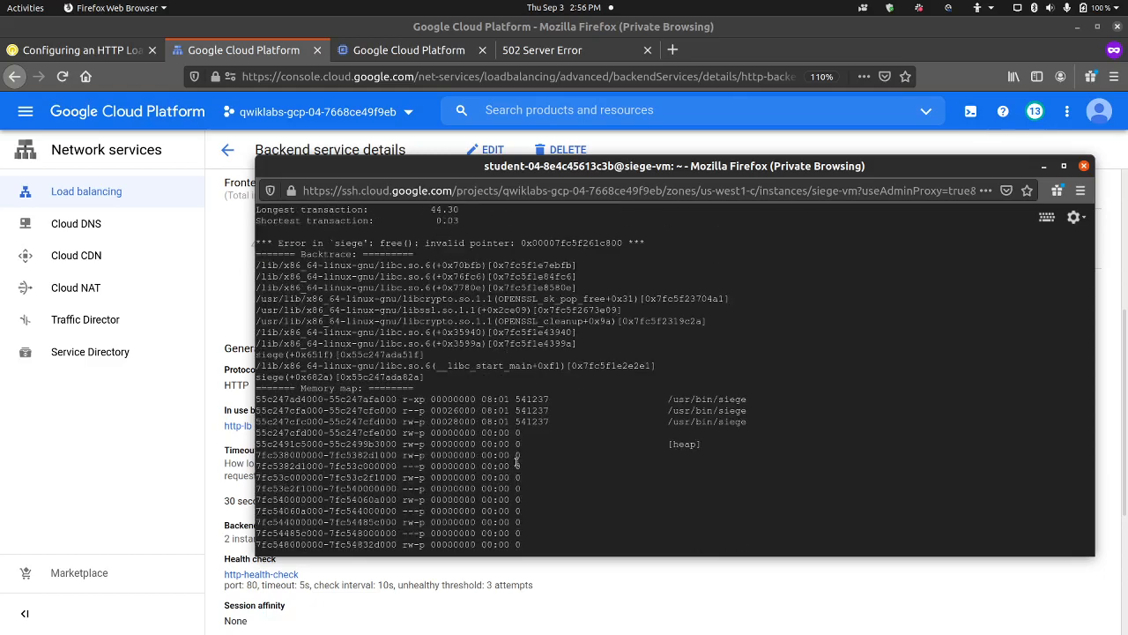
scroll(519, 463, down, 2)
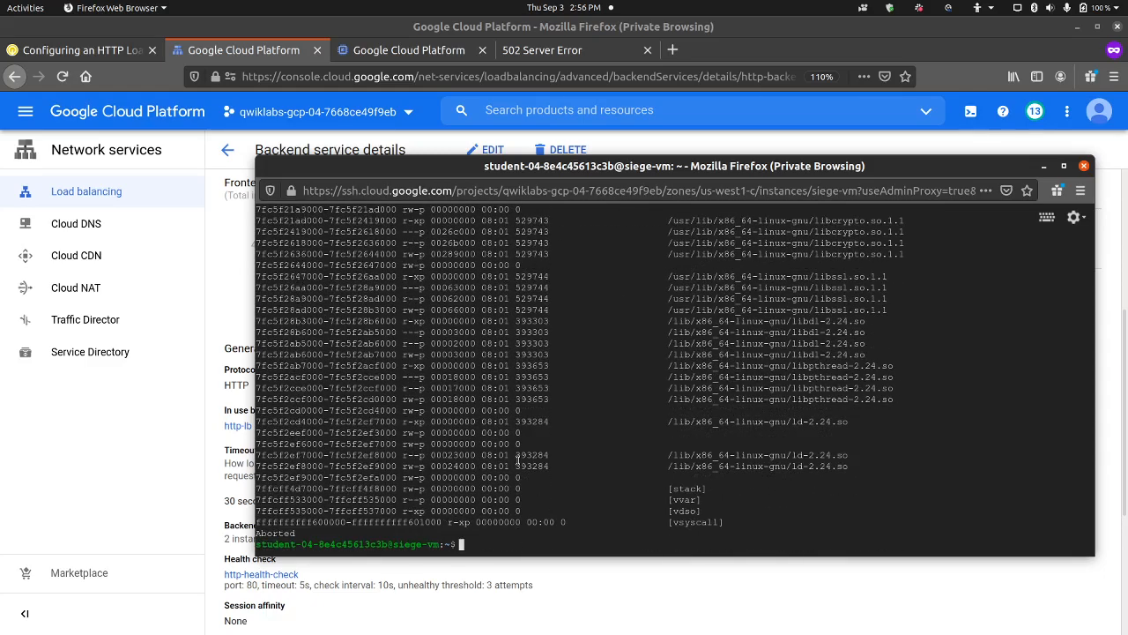
click(1043, 166)
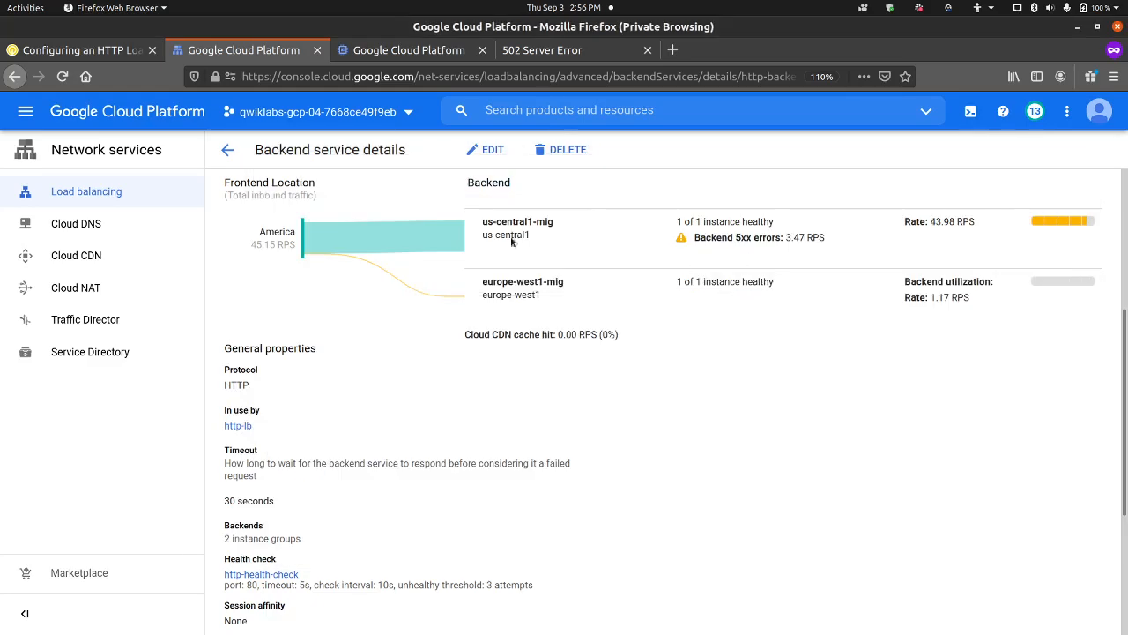
Read the lab's Task 6 instructions for creating the Cloud Armor deny-siege security policy against siege-vm.
click(132, 51)
scroll(392, 397, down, 3)
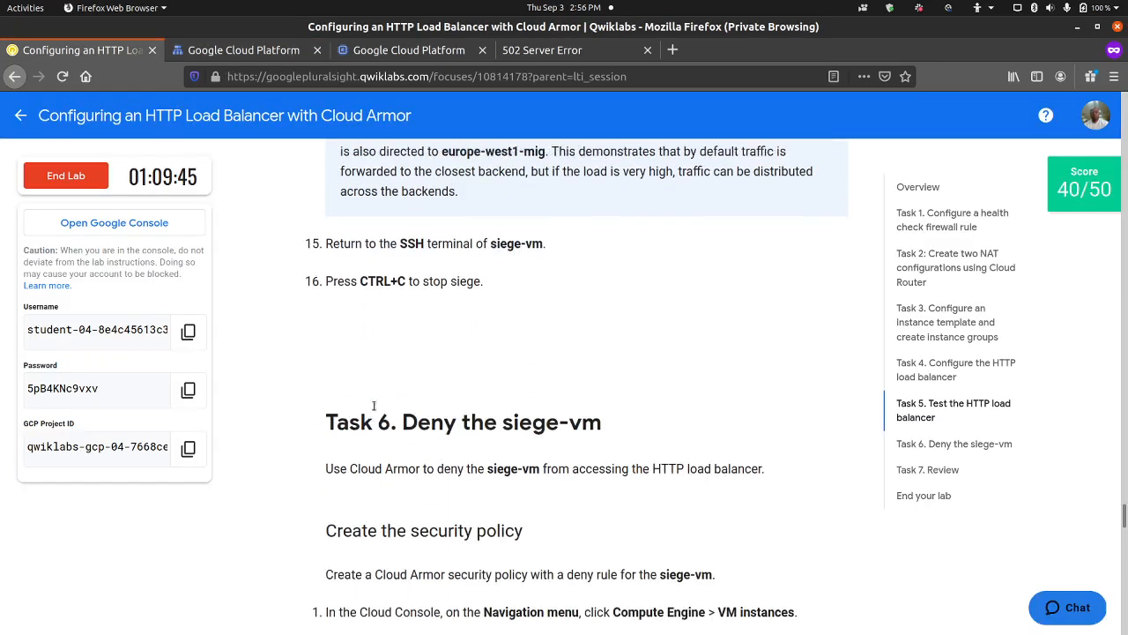
scroll(379, 409, down, 1)
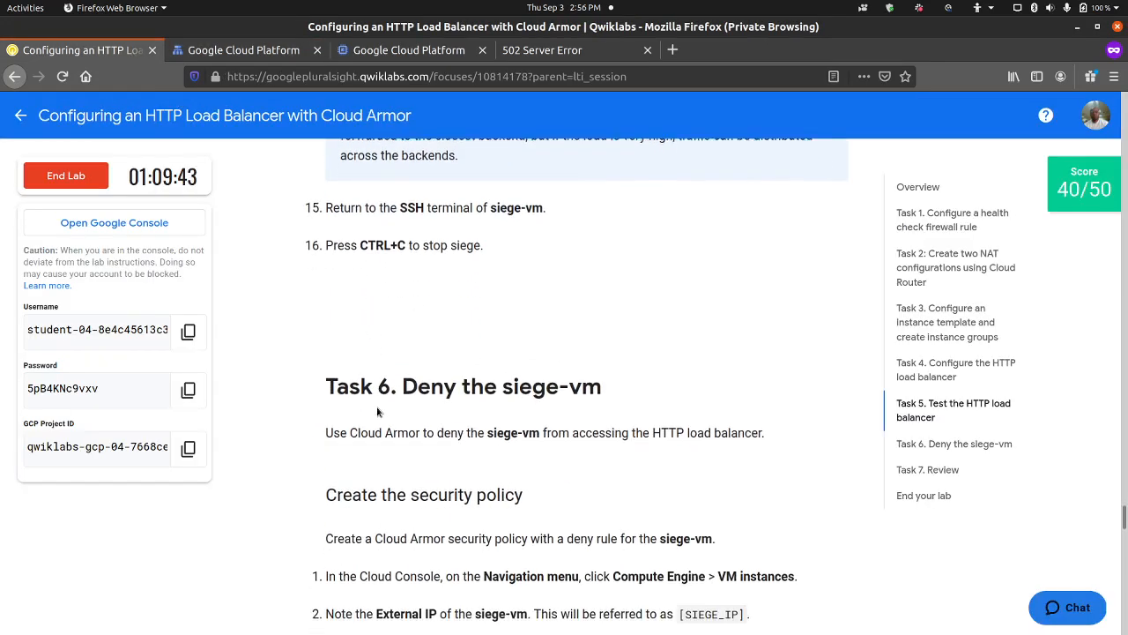
scroll(379, 409, down, 4)
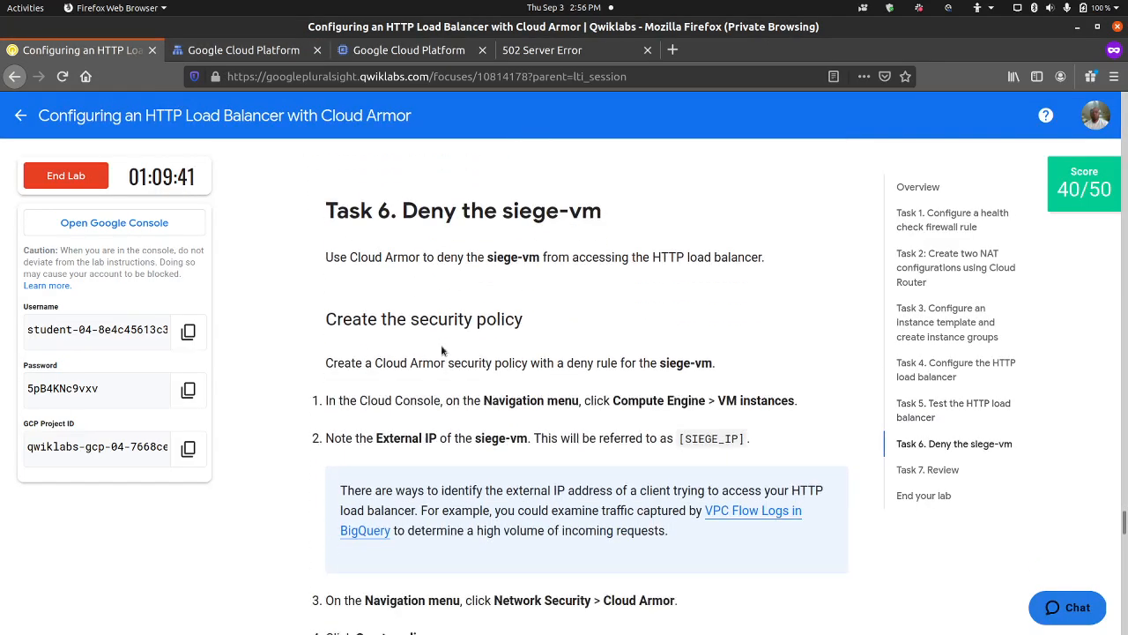
scroll(439, 238, up, 2)
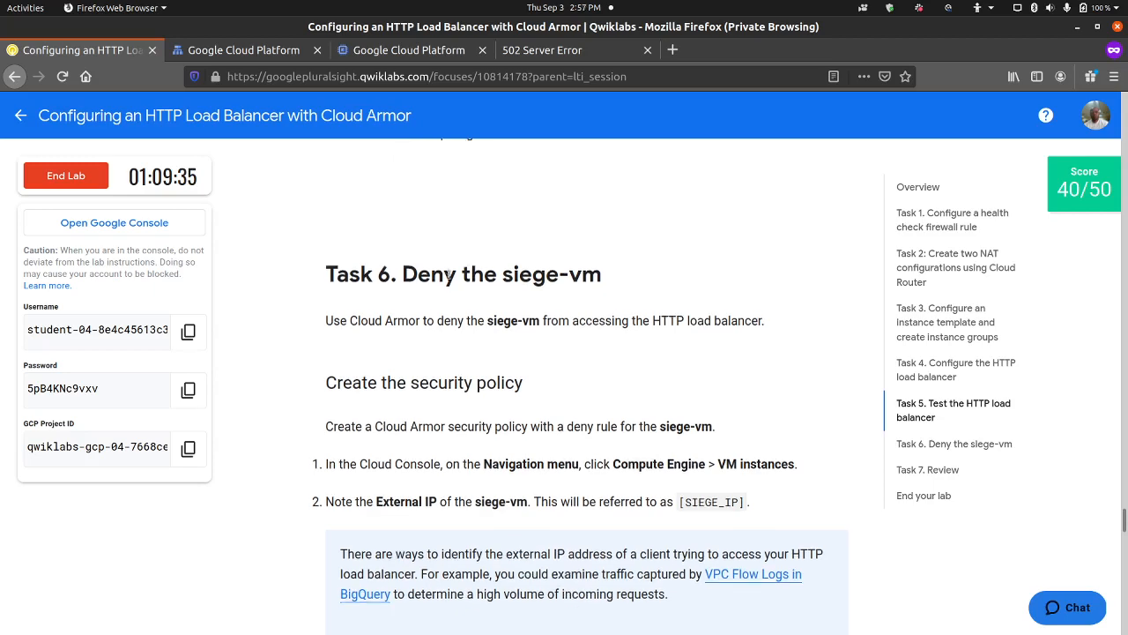
scroll(448, 279, down, 3)
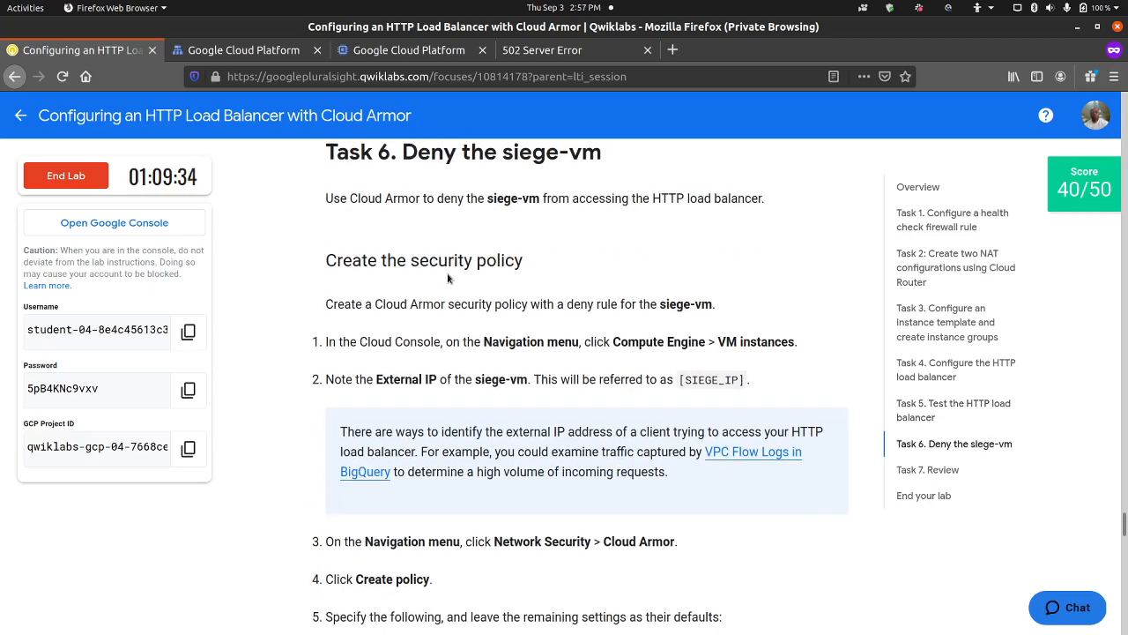
scroll(426, 335, down, 1)
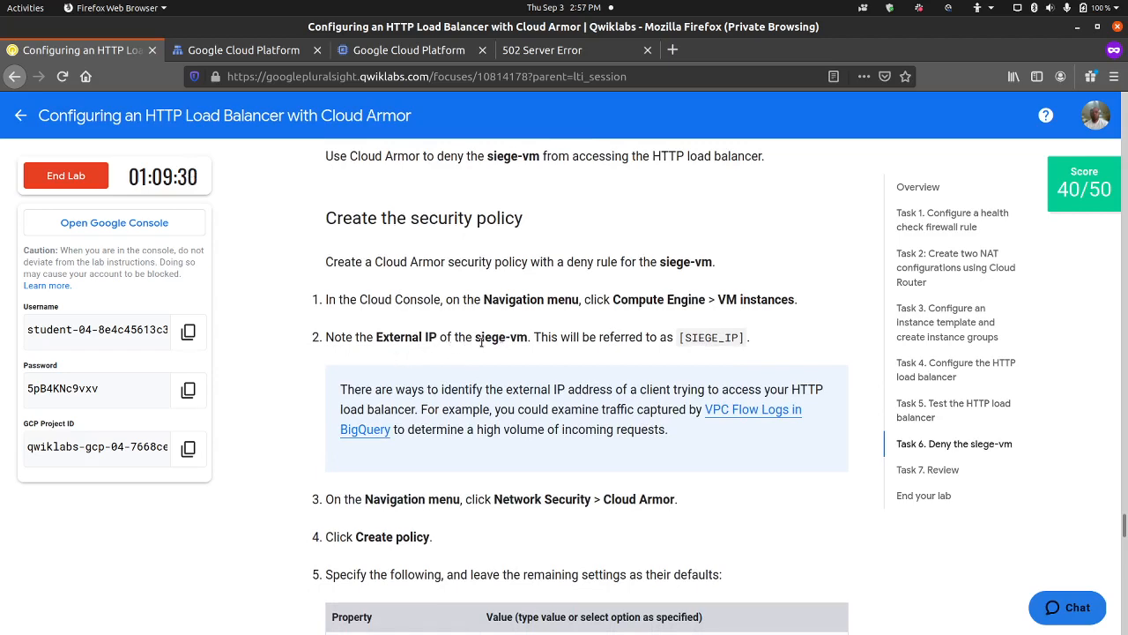
scroll(481, 342, down, 3)
scroll(623, 307, down, 2)
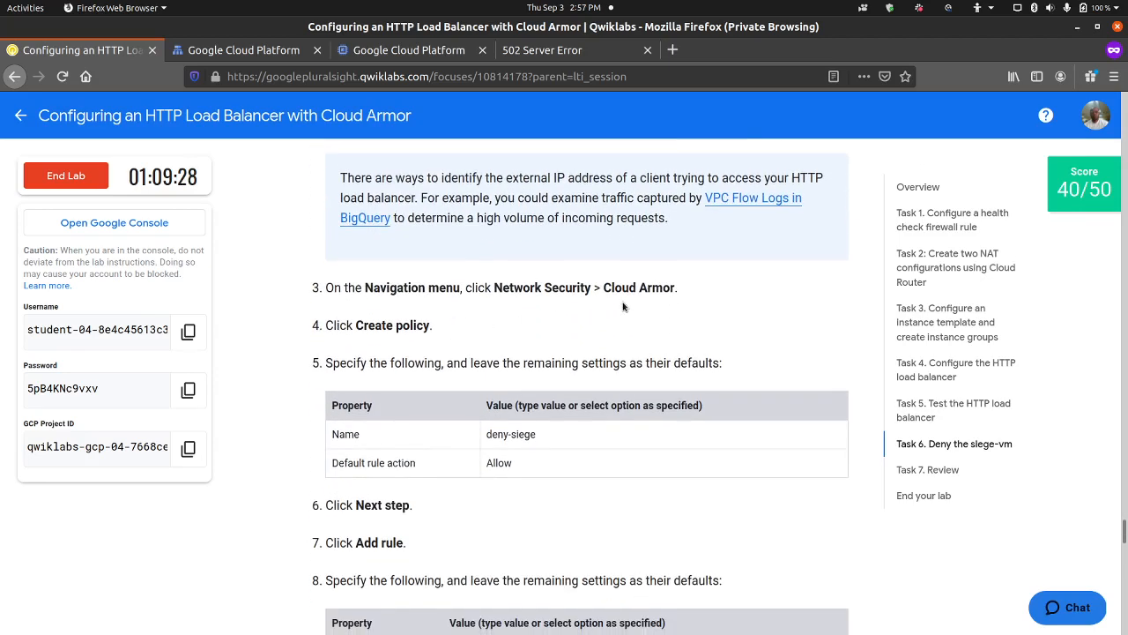
Return to the Google Cloud console and open the Cloud Armor page under Network Security.
click(244, 51)
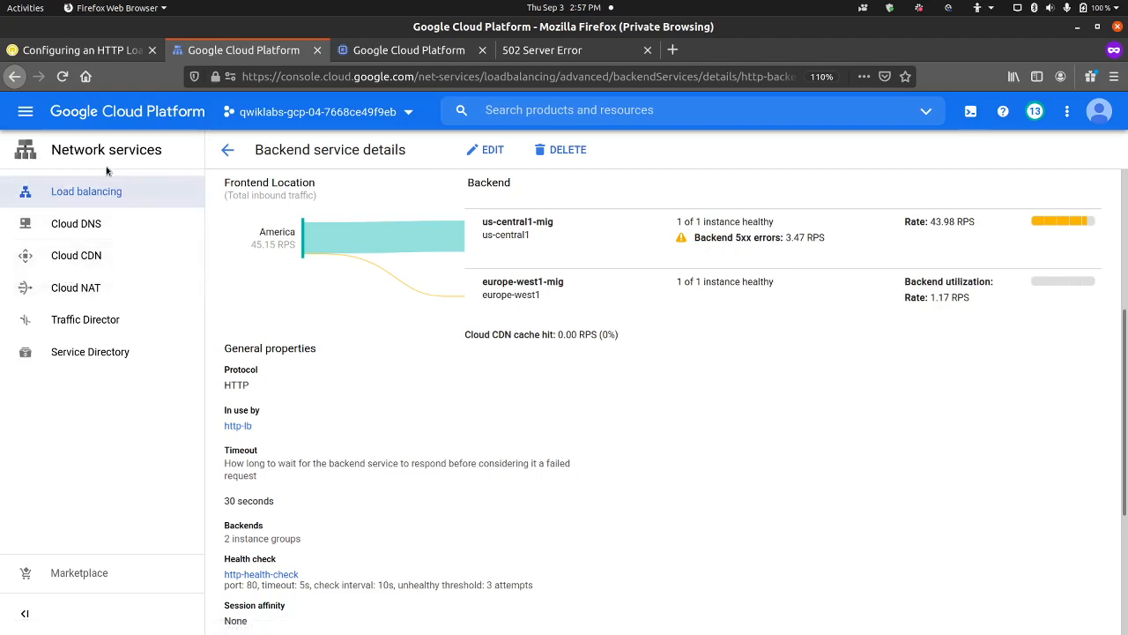
click(30, 116)
scroll(171, 462, down, 3)
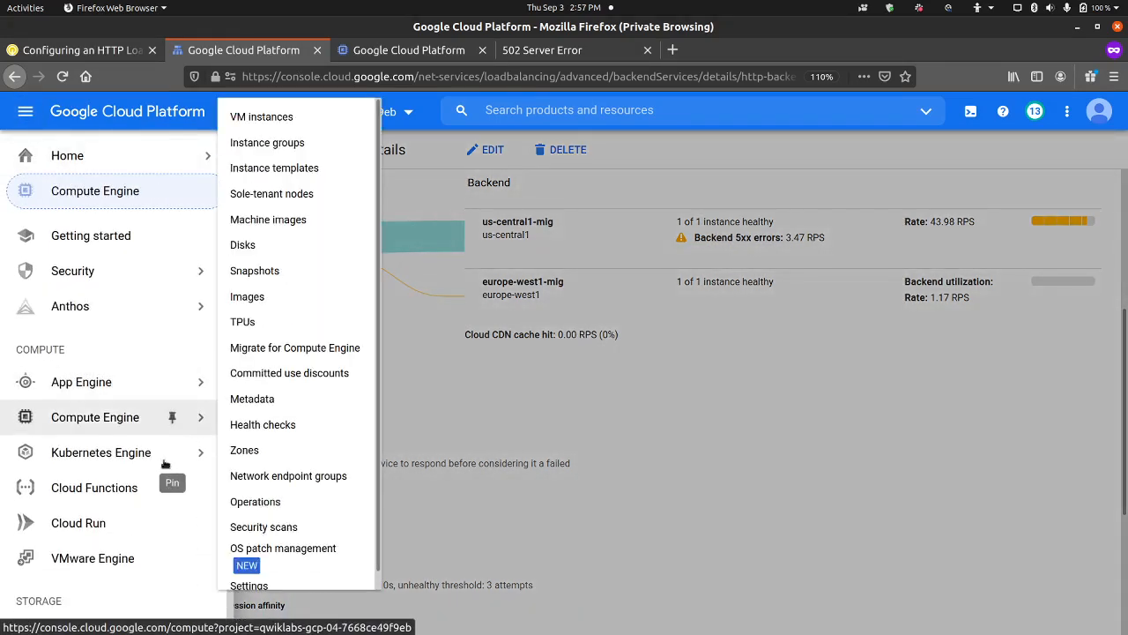
scroll(167, 458, down, 10)
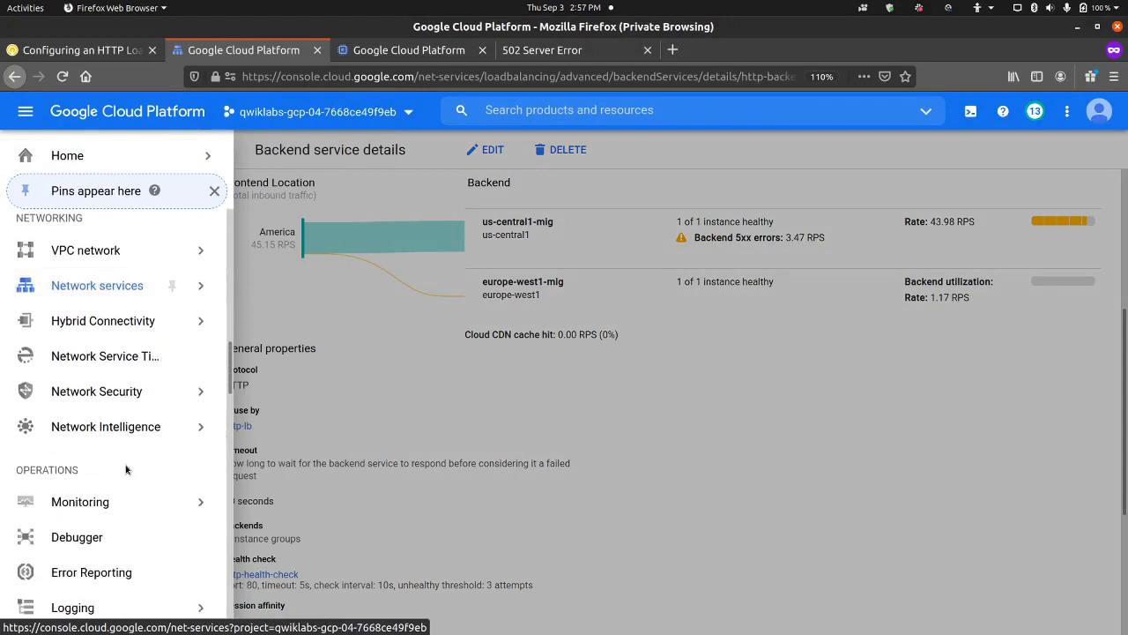
mouse_move(113, 285)
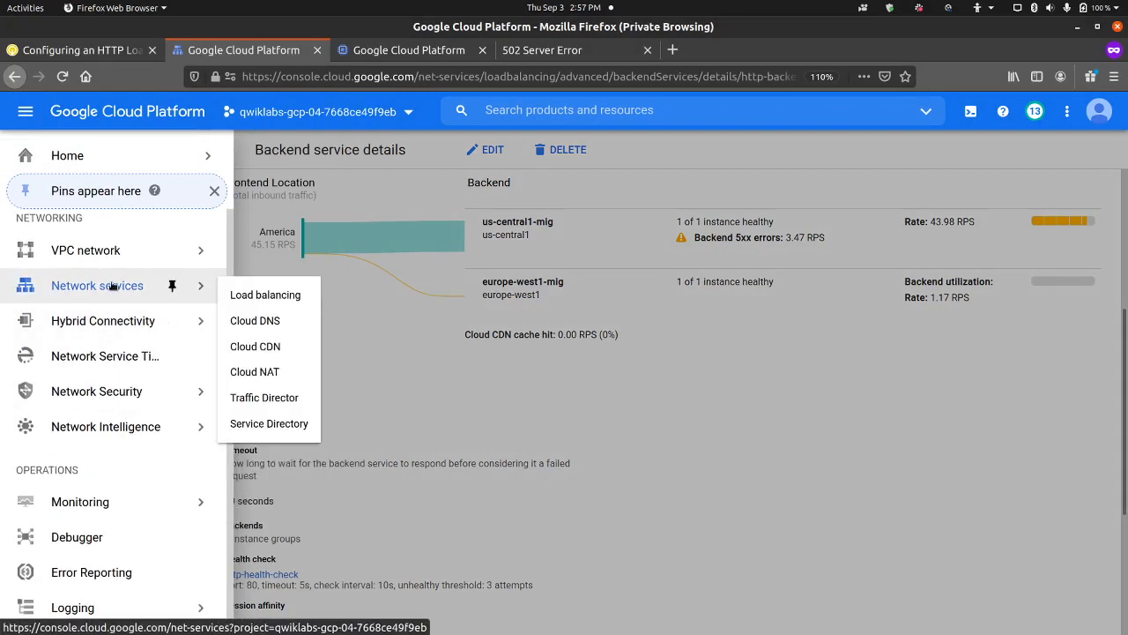
mouse_move(119, 398)
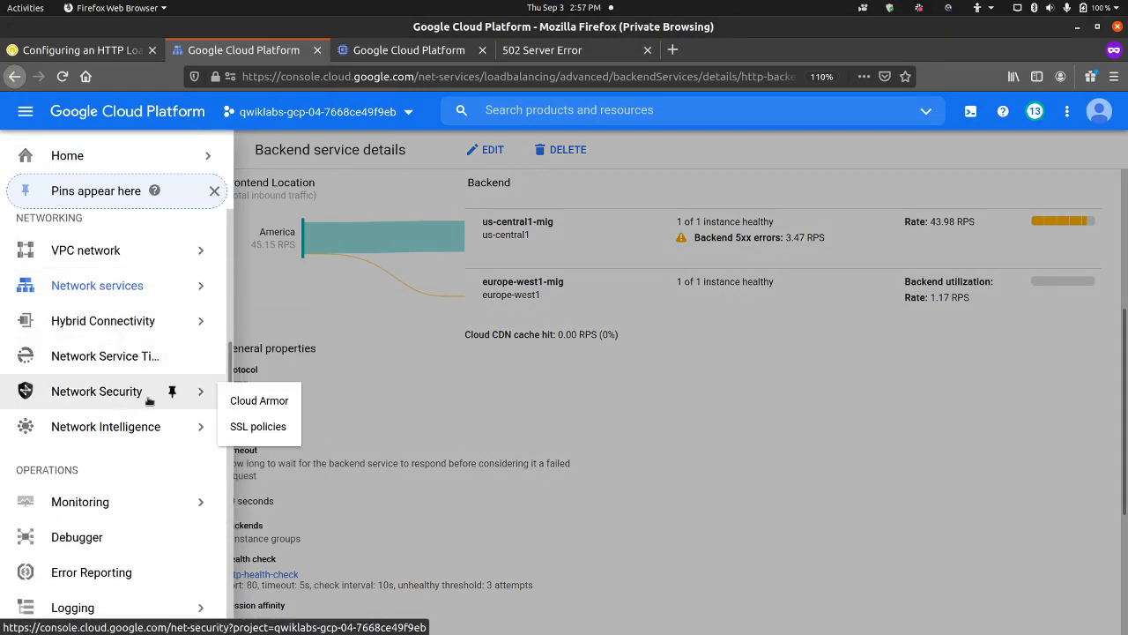
click(252, 401)
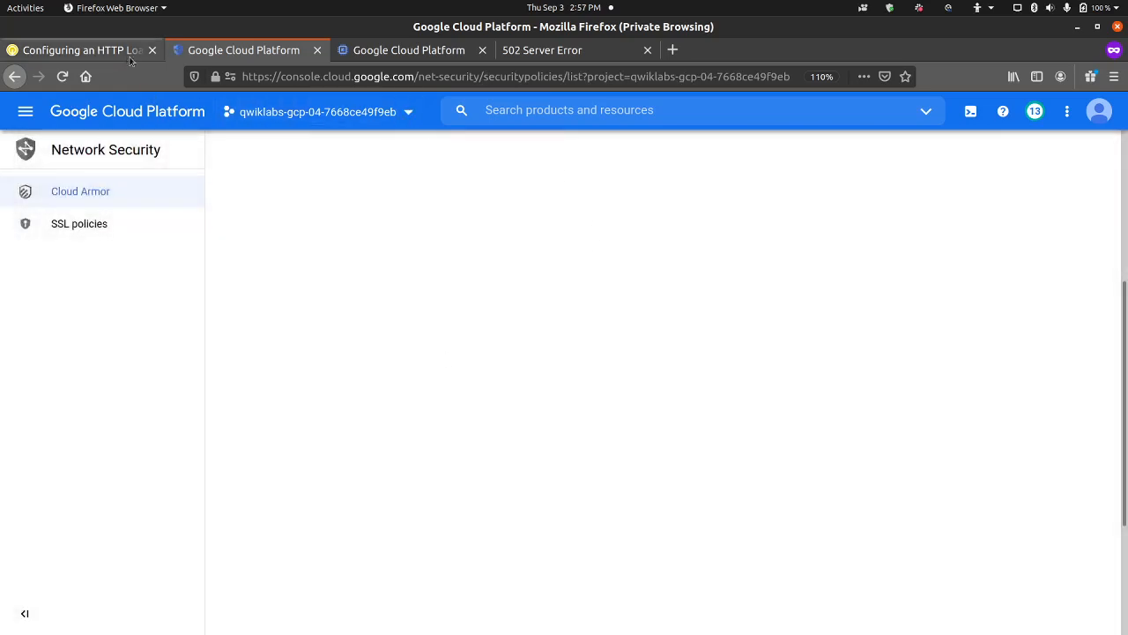
Copy siege-vm's external IP address from the VM instances list.
click(125, 53)
click(392, 53)
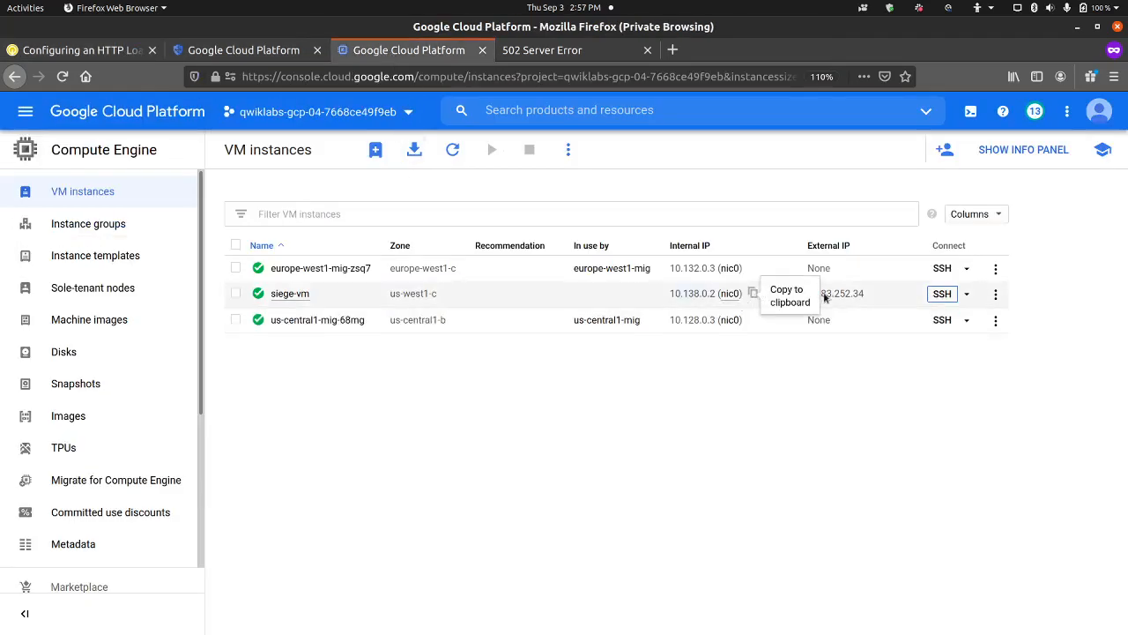
click(875, 294)
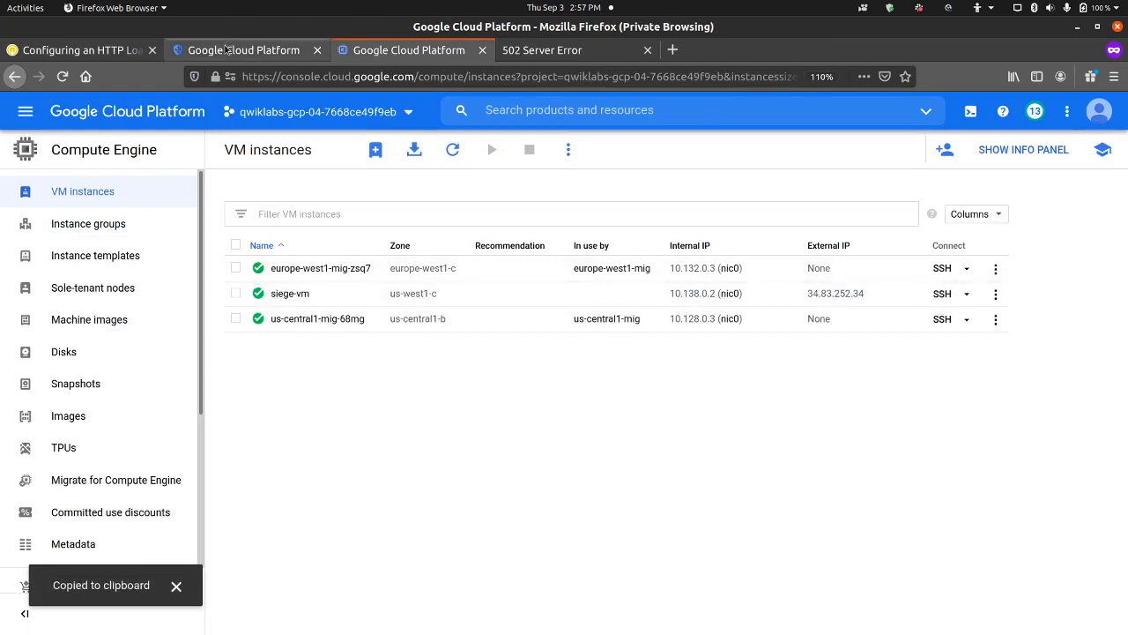
Start a new Cloud Armor security policy named deny-siege, copying the name from the lab instructions, with Allow as the default rule action.
click(227, 50)
click(555, 394)
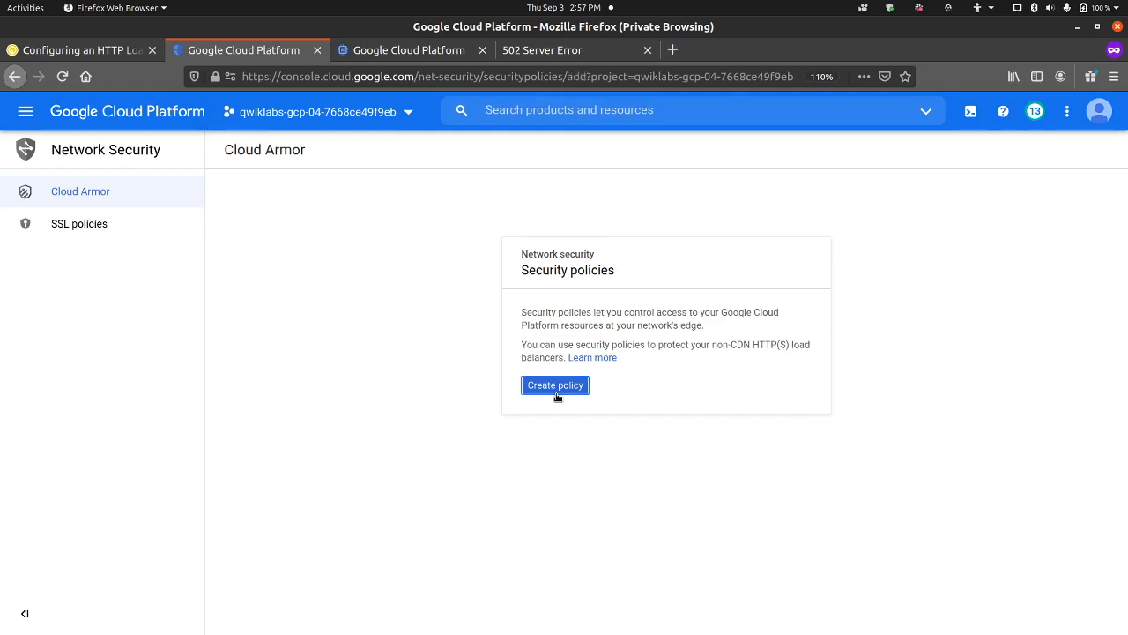
click(104, 53)
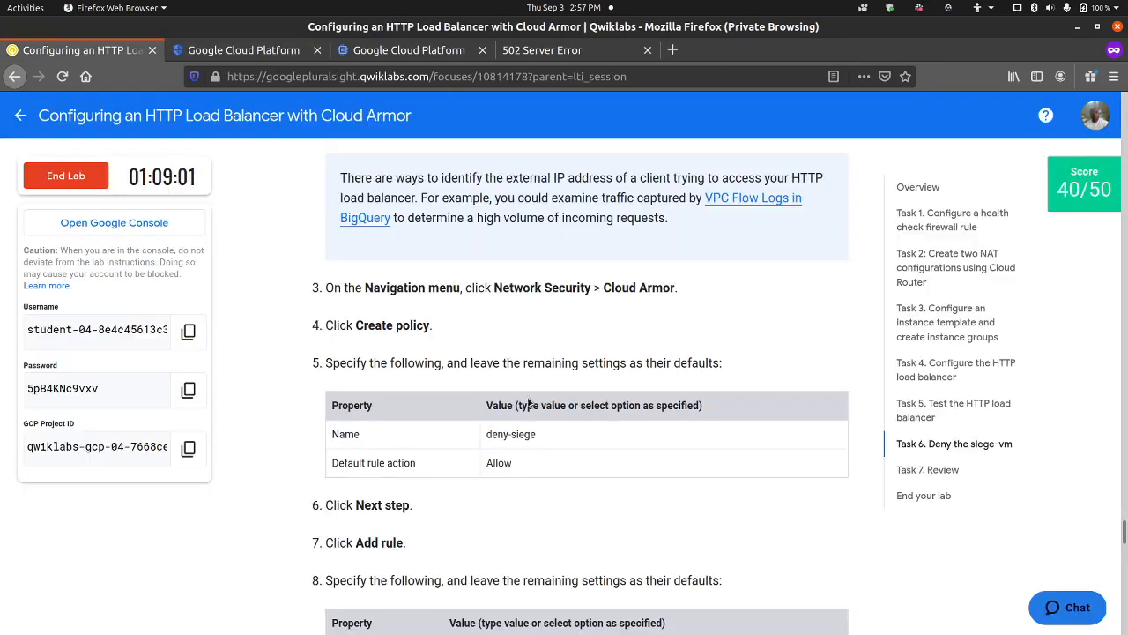
scroll(527, 403, down, 3)
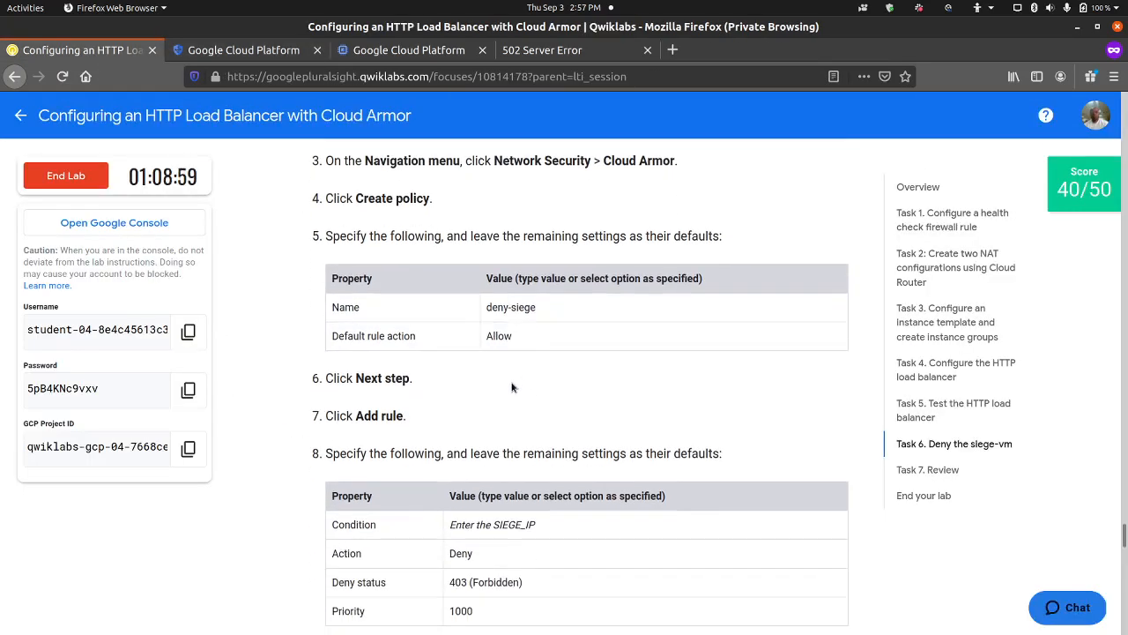
double_click(517, 307)
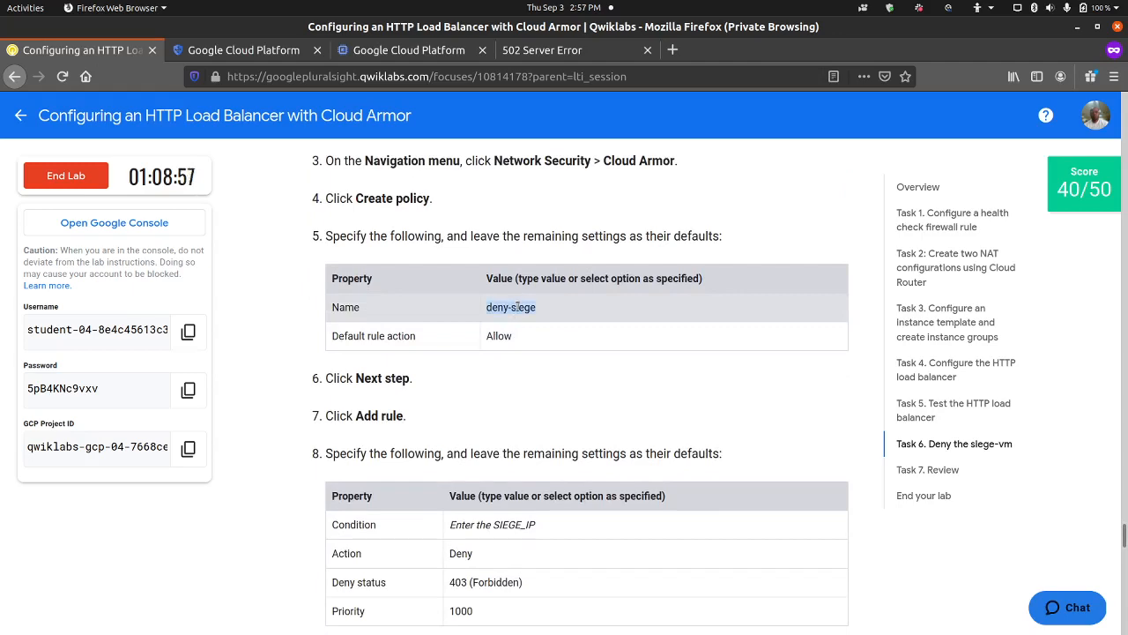
right_click(515, 302)
click(524, 311)
click(284, 43)
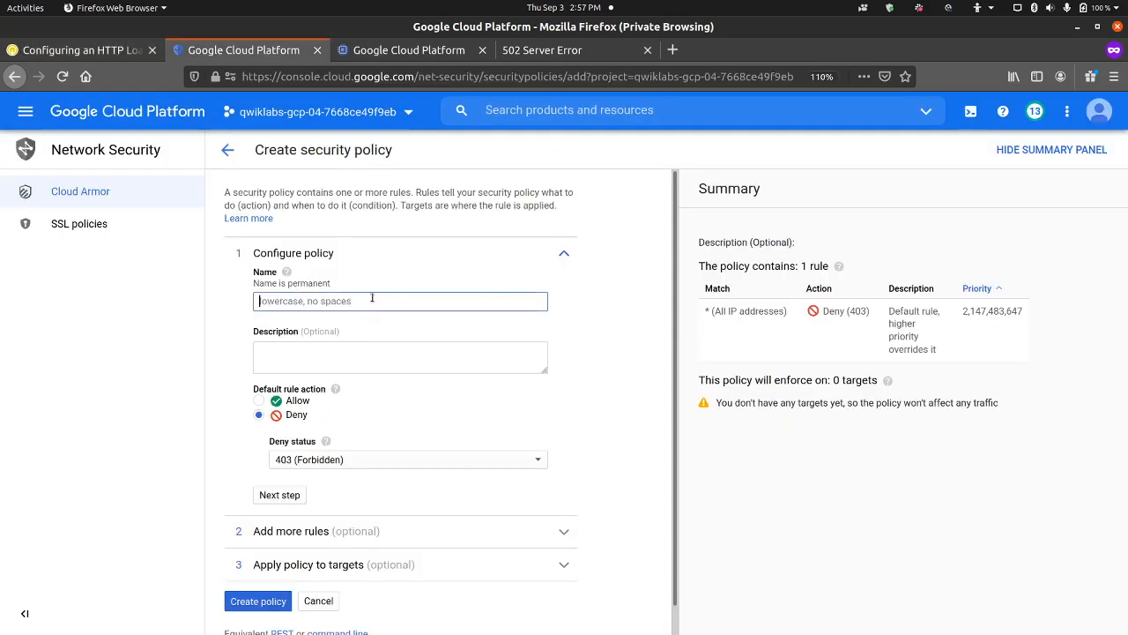
key(ctrl+v)
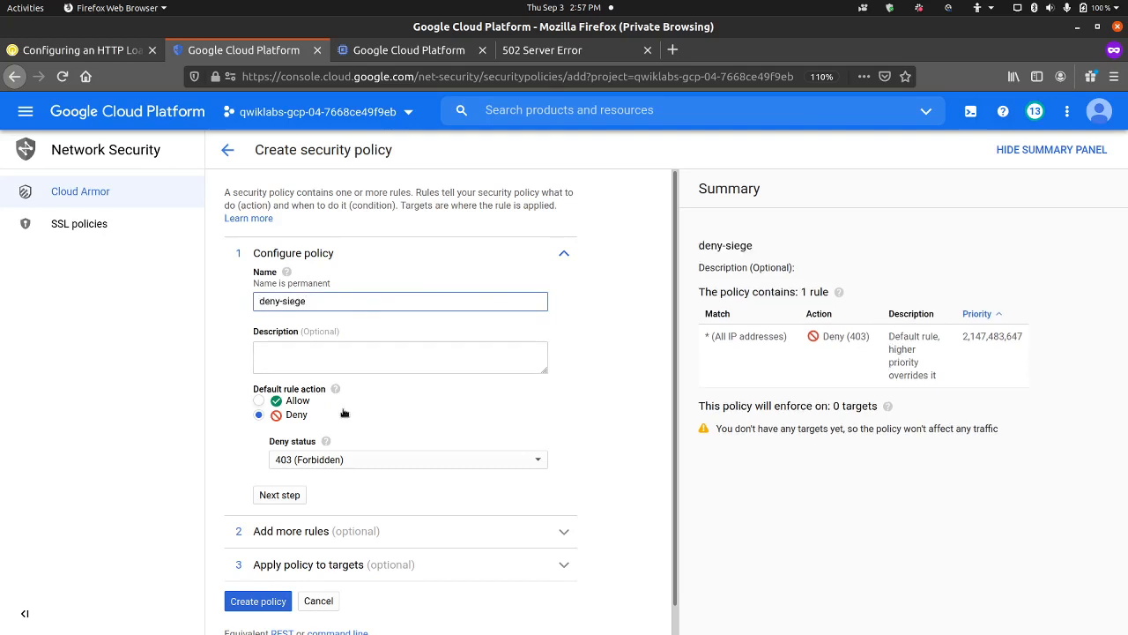
click(258, 401)
Check the lab's rule instructions, complete the policy configuration section and add a new rule to the deny-siege policy.
click(117, 52)
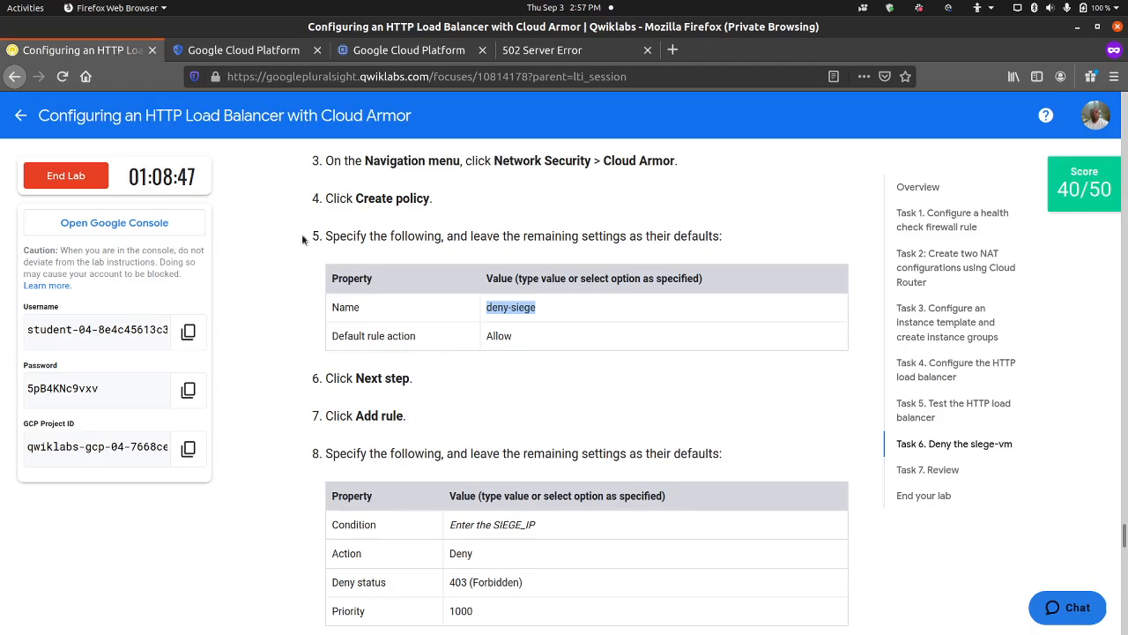
scroll(396, 372, down, 2)
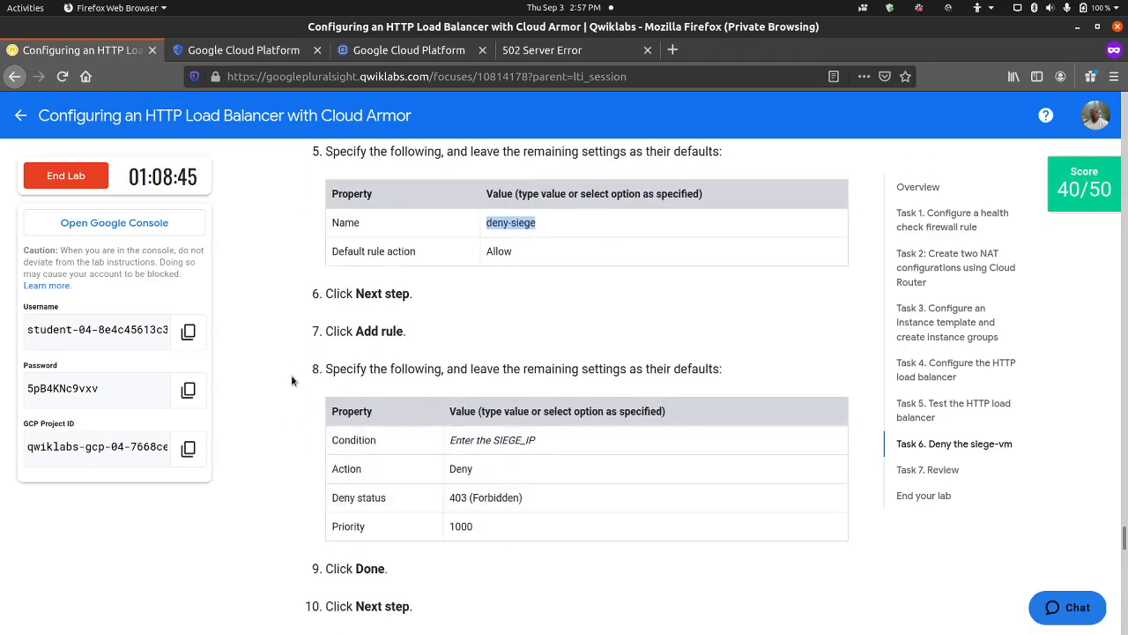
click(292, 376)
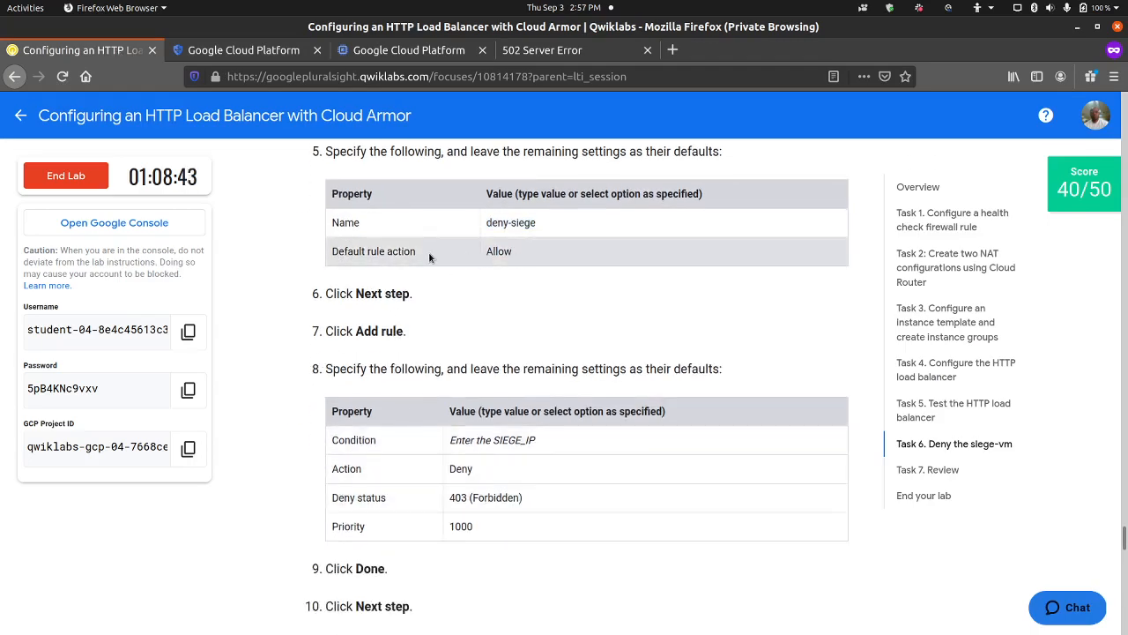
click(278, 53)
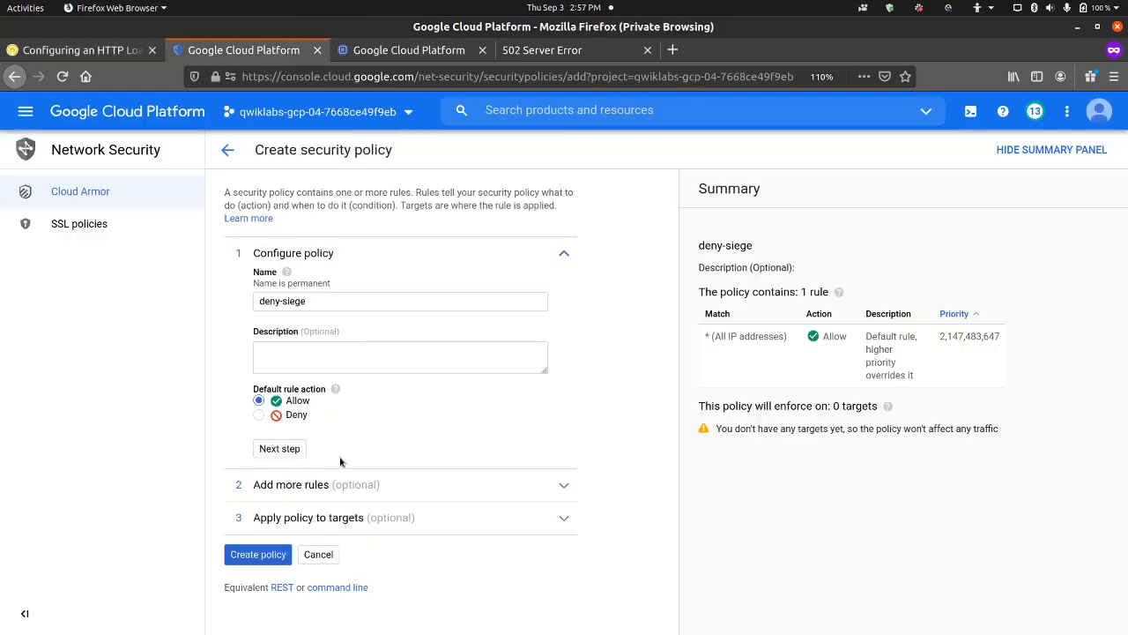
click(278, 449)
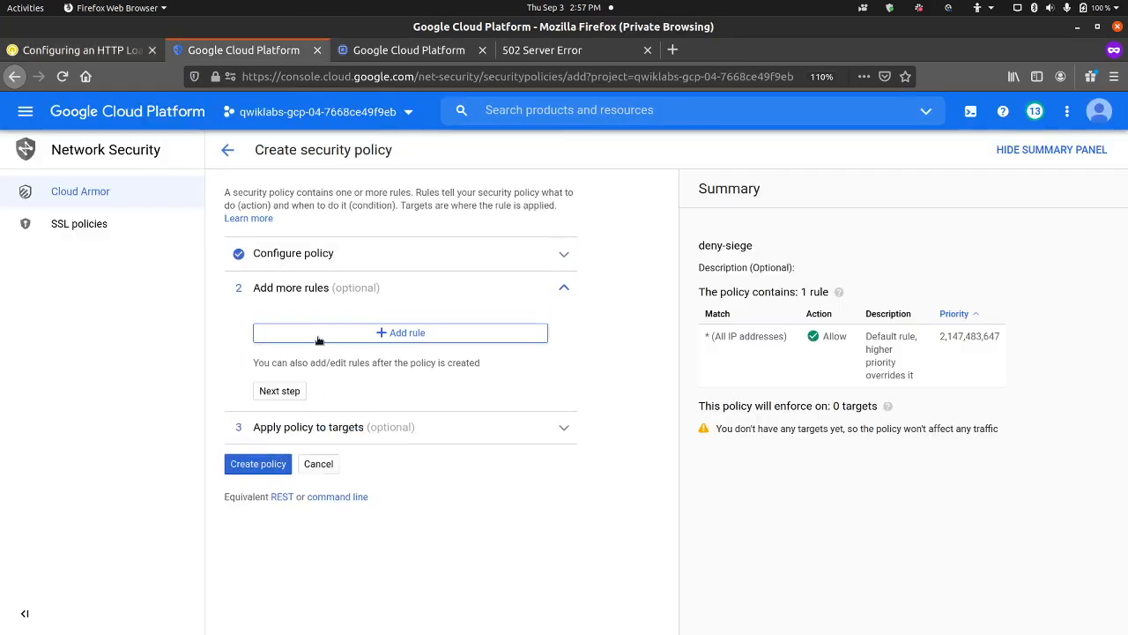
click(319, 338)
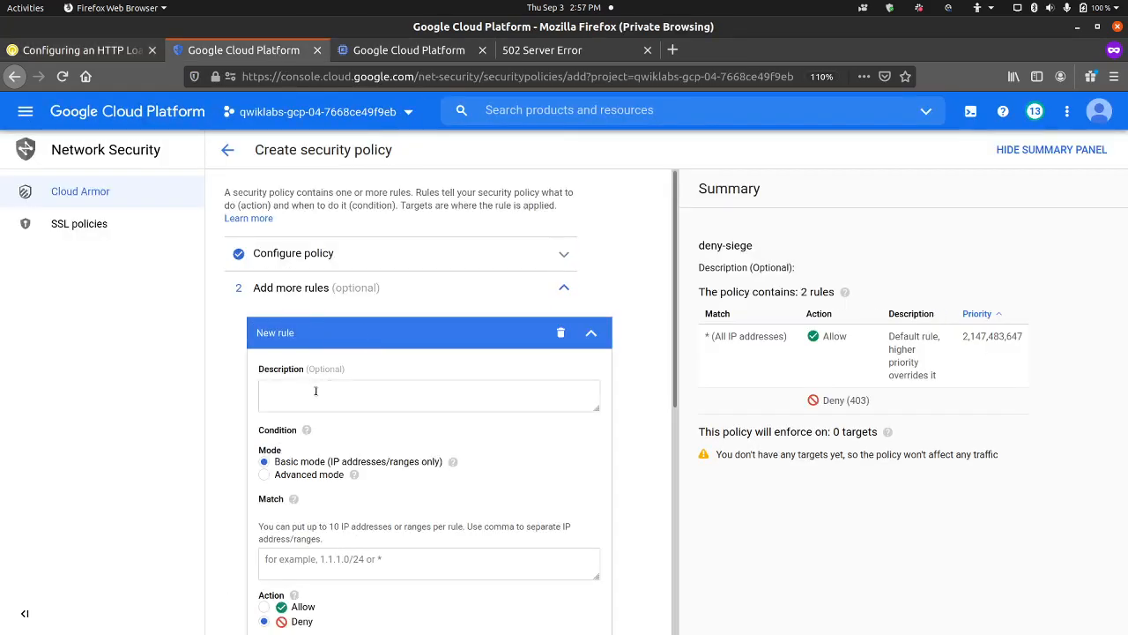
Copy siege-vm's external IP from the VM instances list and set the new rule's basic-mode match to 34.83.252.34.
click(124, 53)
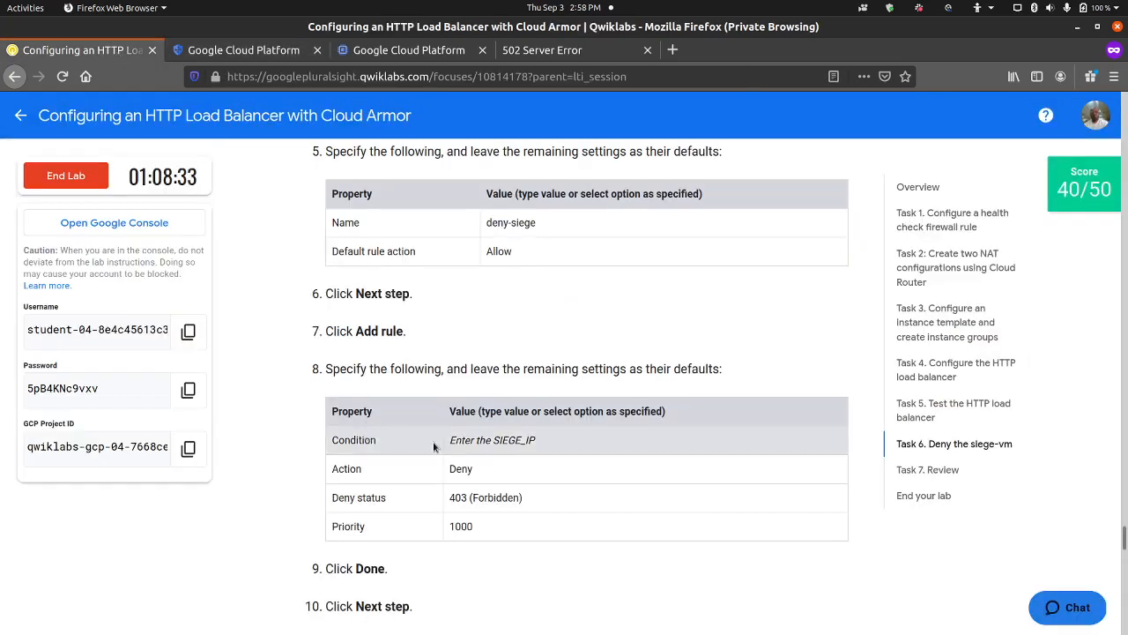
click(279, 53)
scroll(365, 433, down, 2)
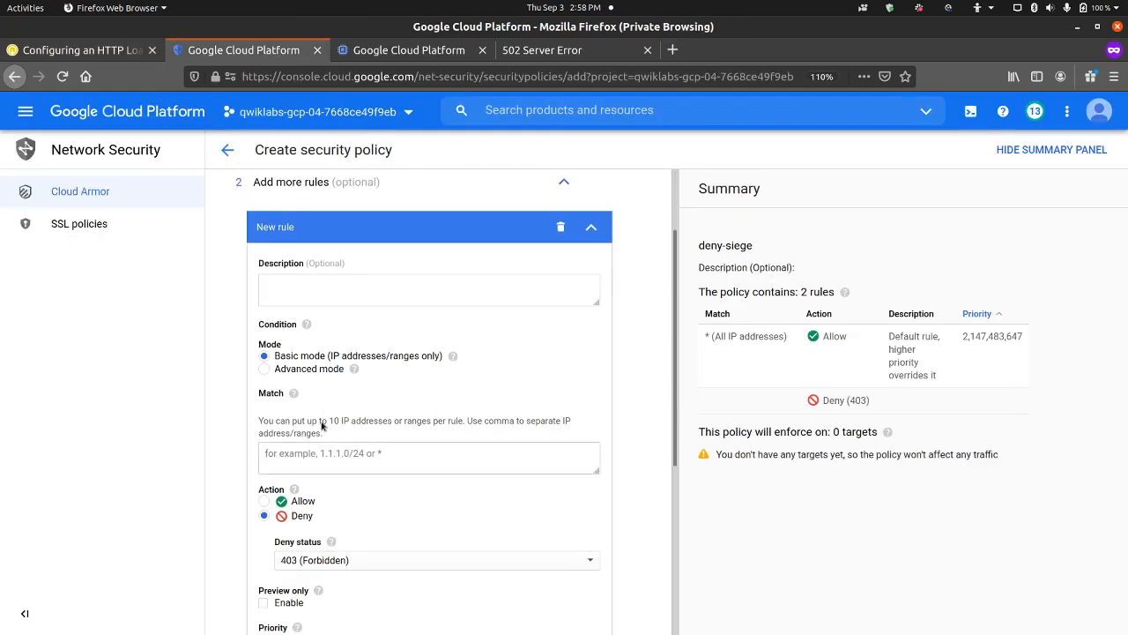
scroll(320, 428, up, 1)
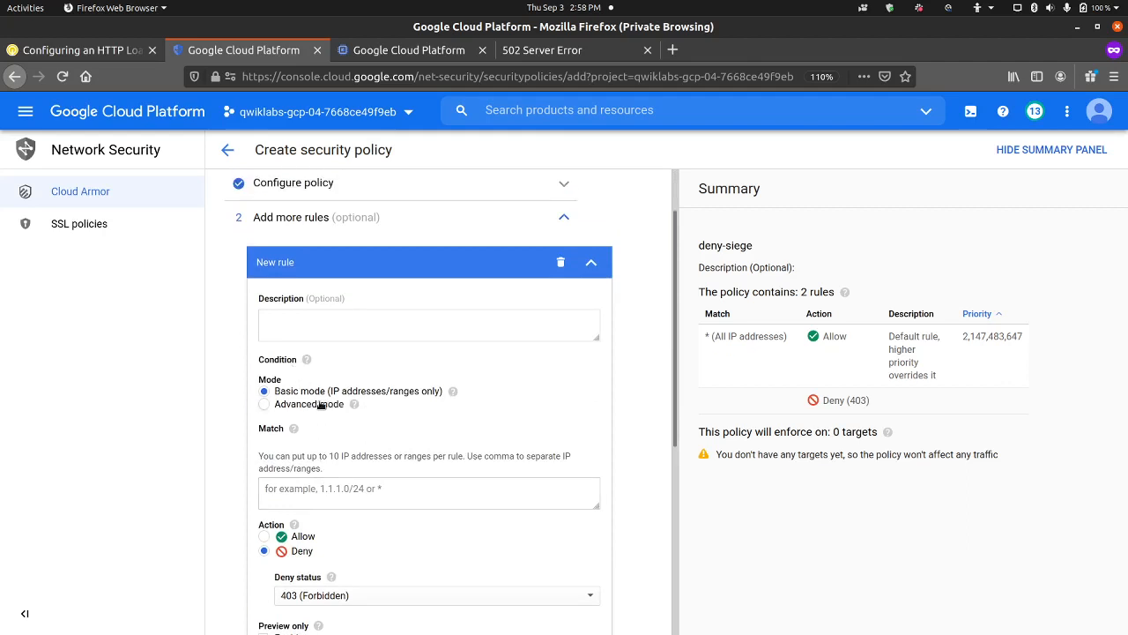
scroll(321, 406, down, 3)
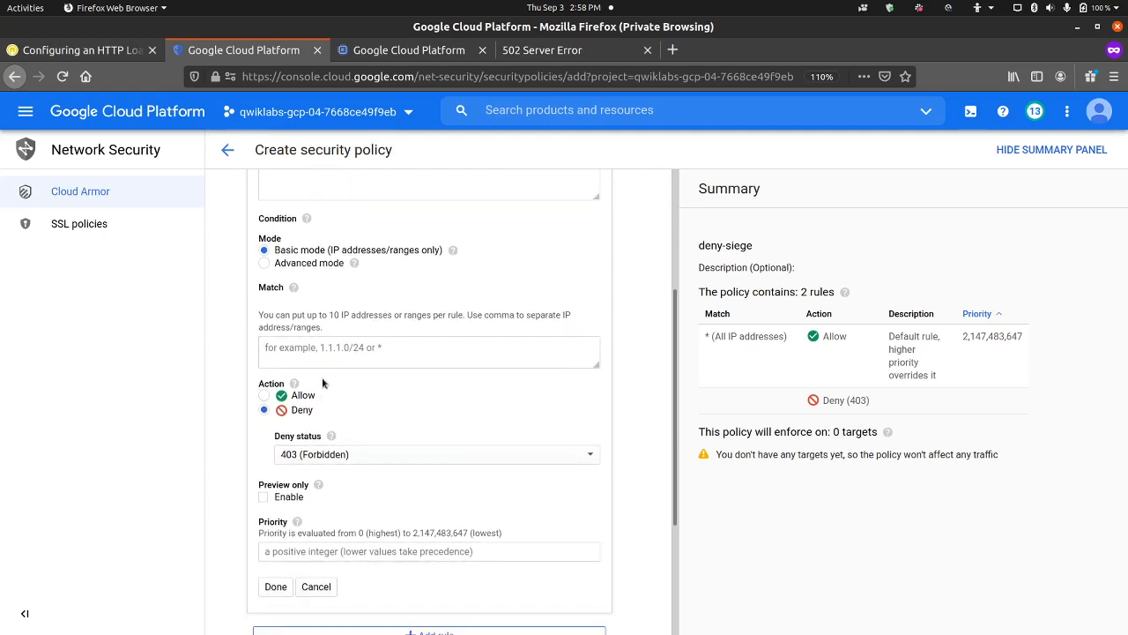
click(331, 349)
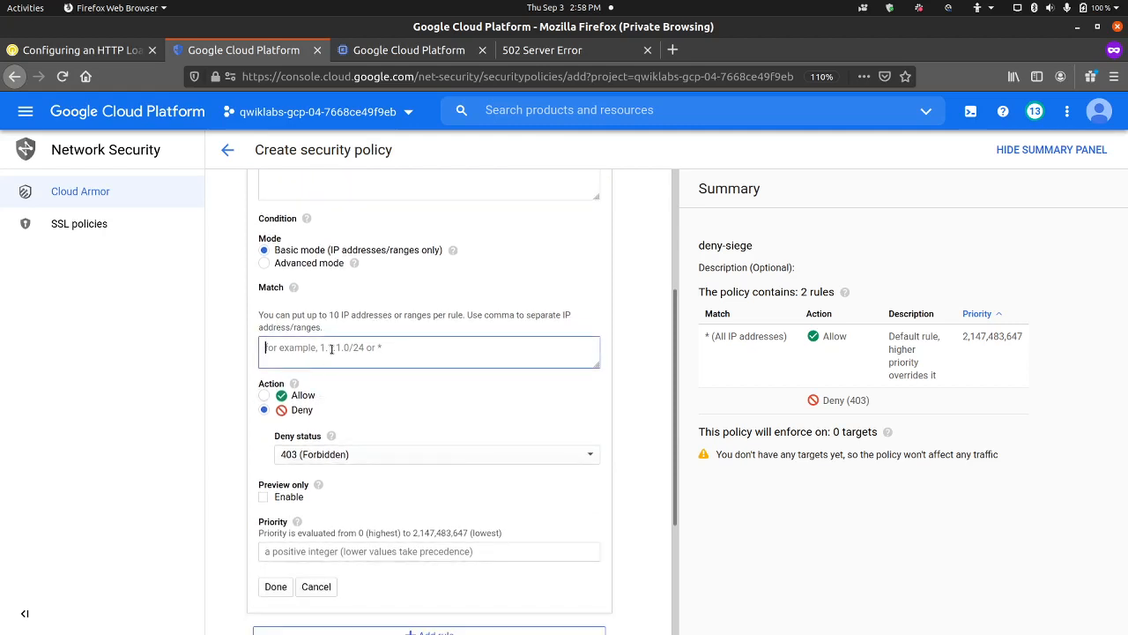
click(383, 53)
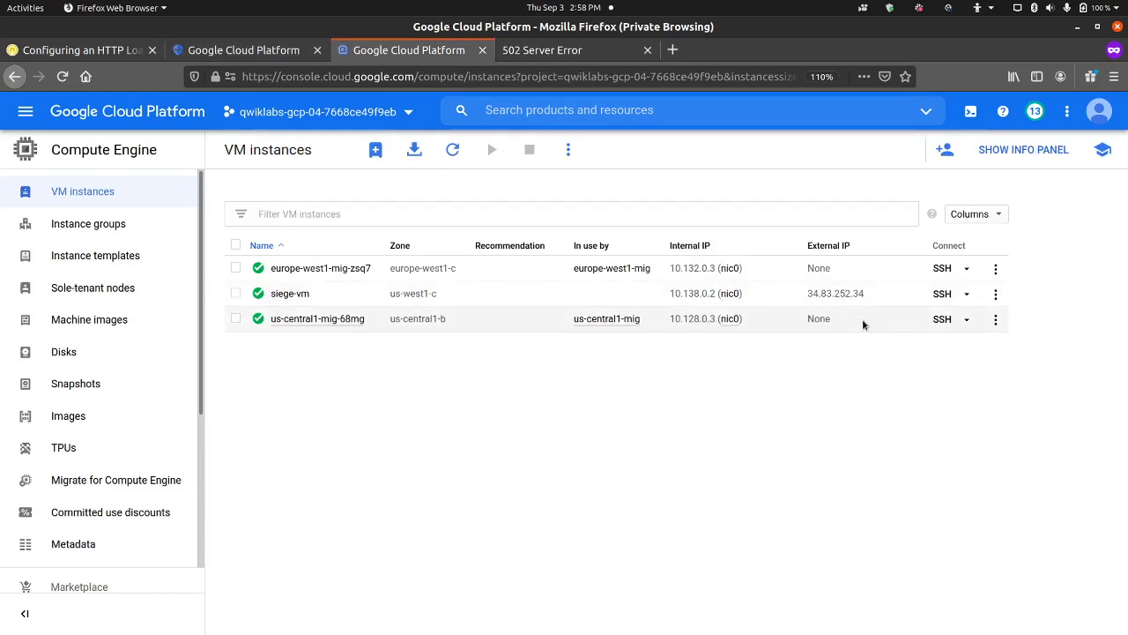
click(873, 294)
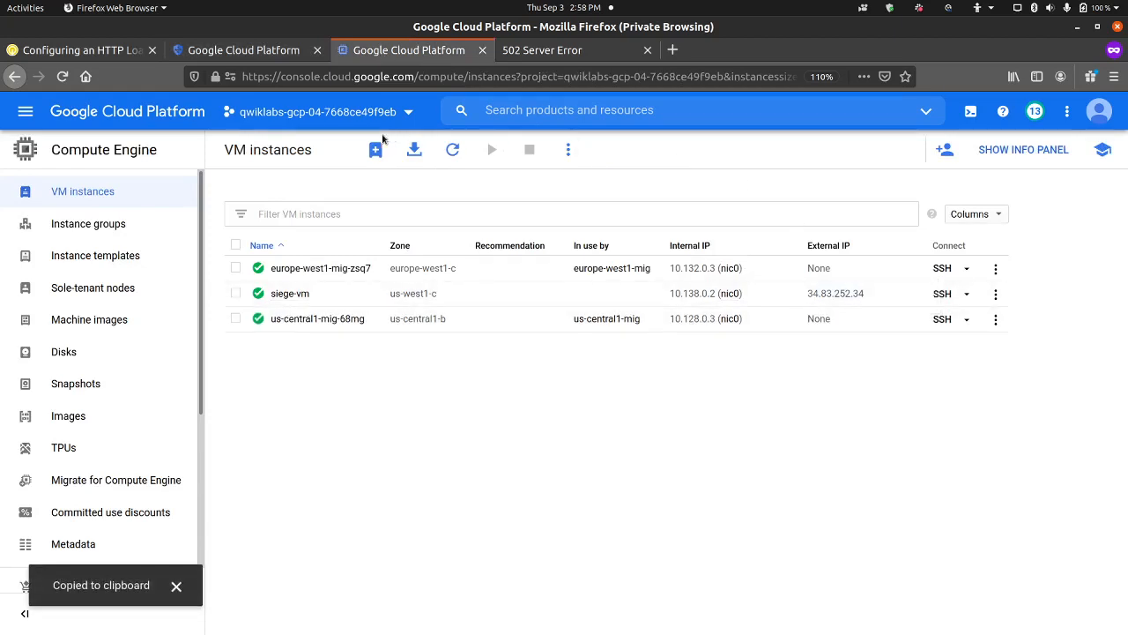
click(254, 50)
key(ctrl+v)
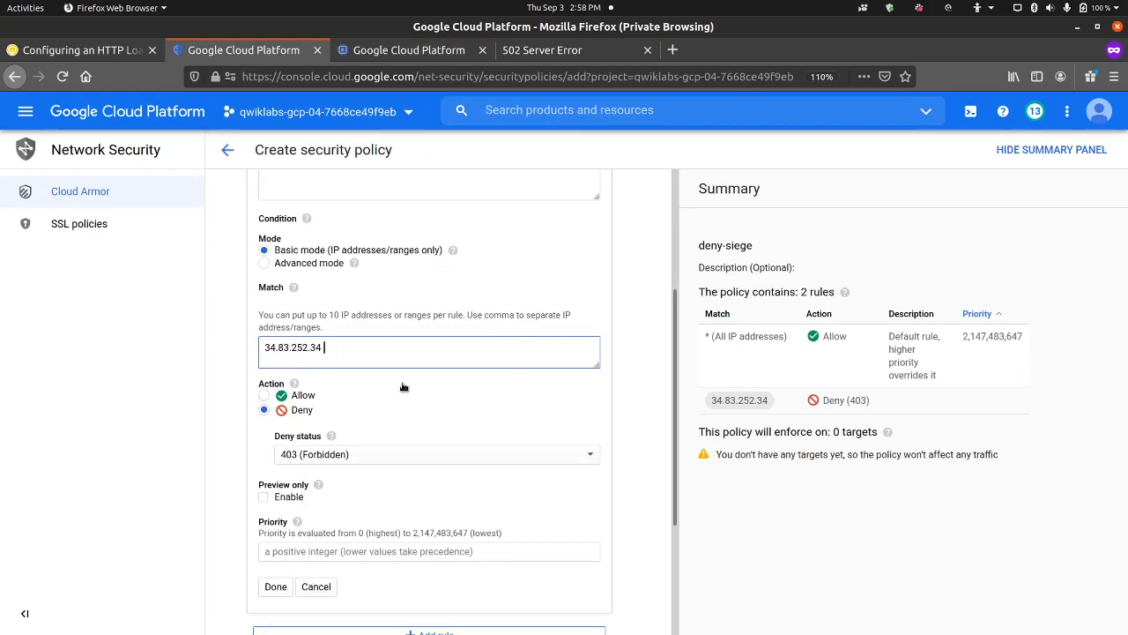
Check the lab's rule values, set the deny rule's priority to 1000 and finish the rule.
click(117, 57)
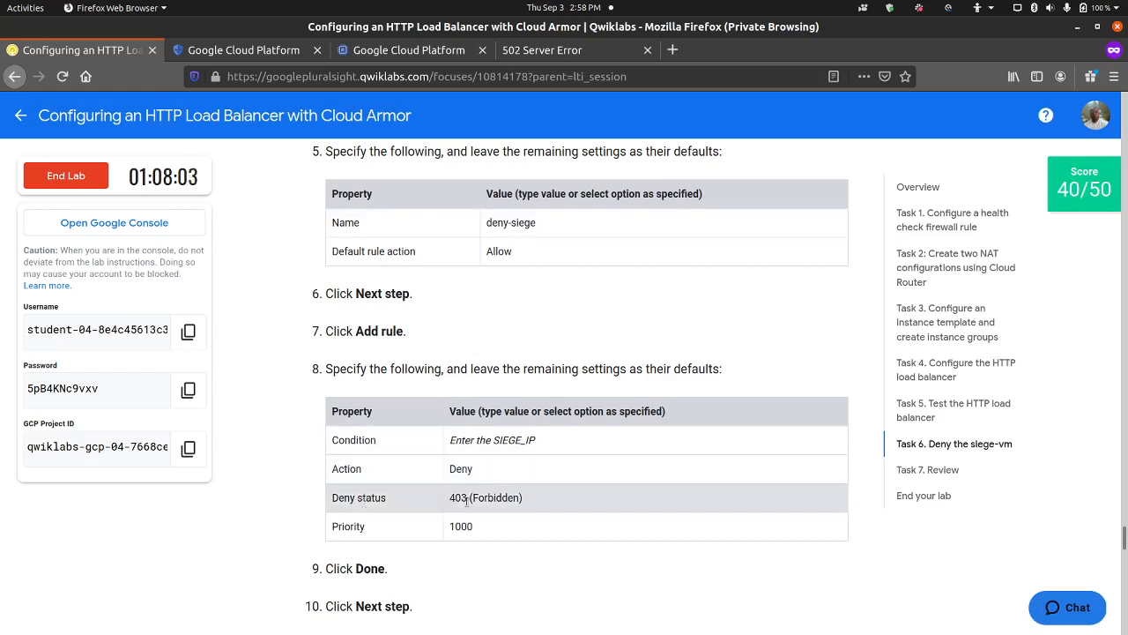
key(ctrl+Tab)
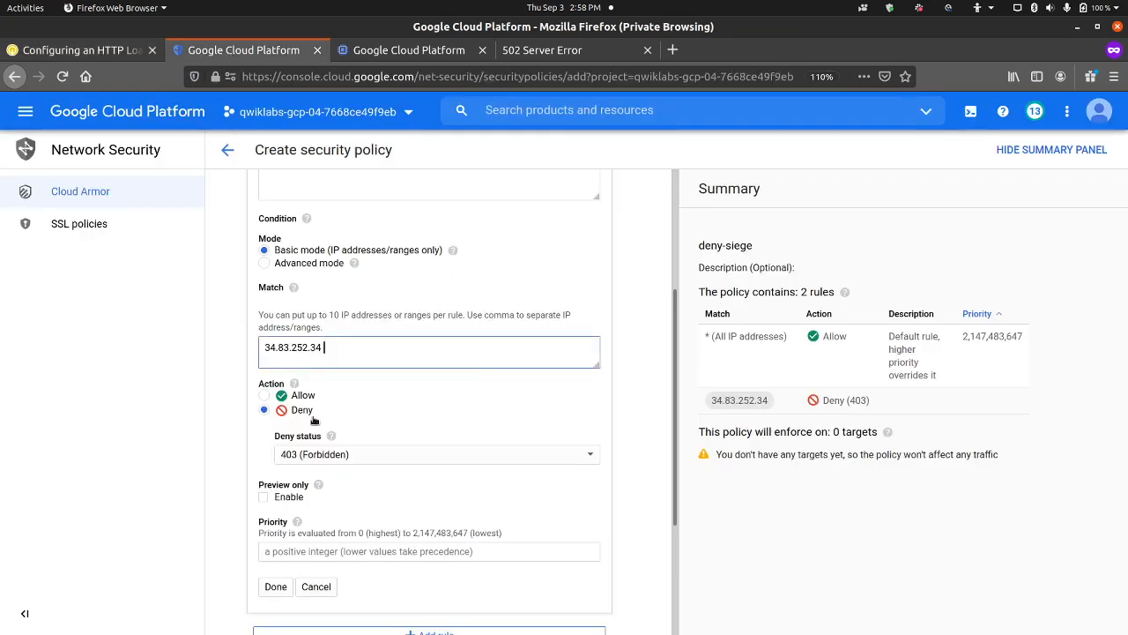
click(55, 51)
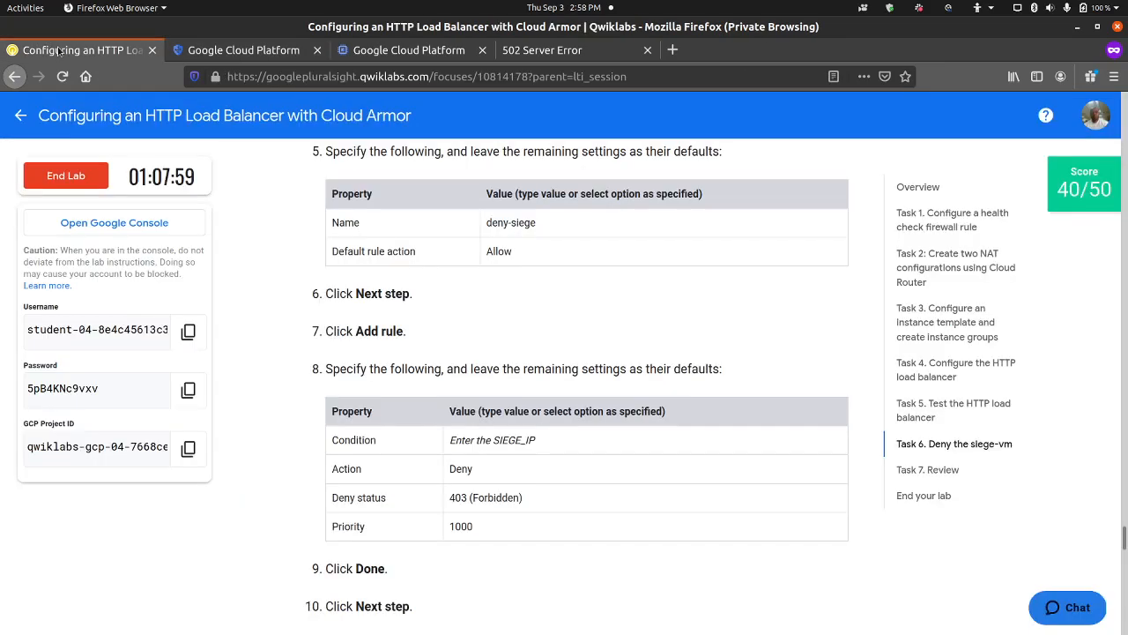
click(256, 53)
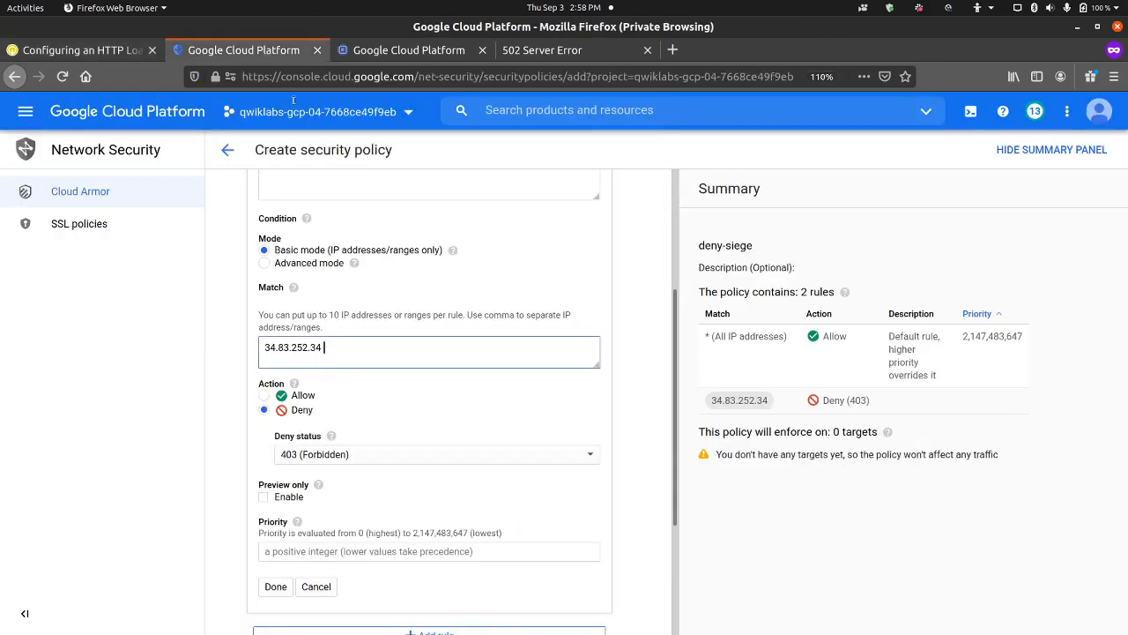
click(311, 552)
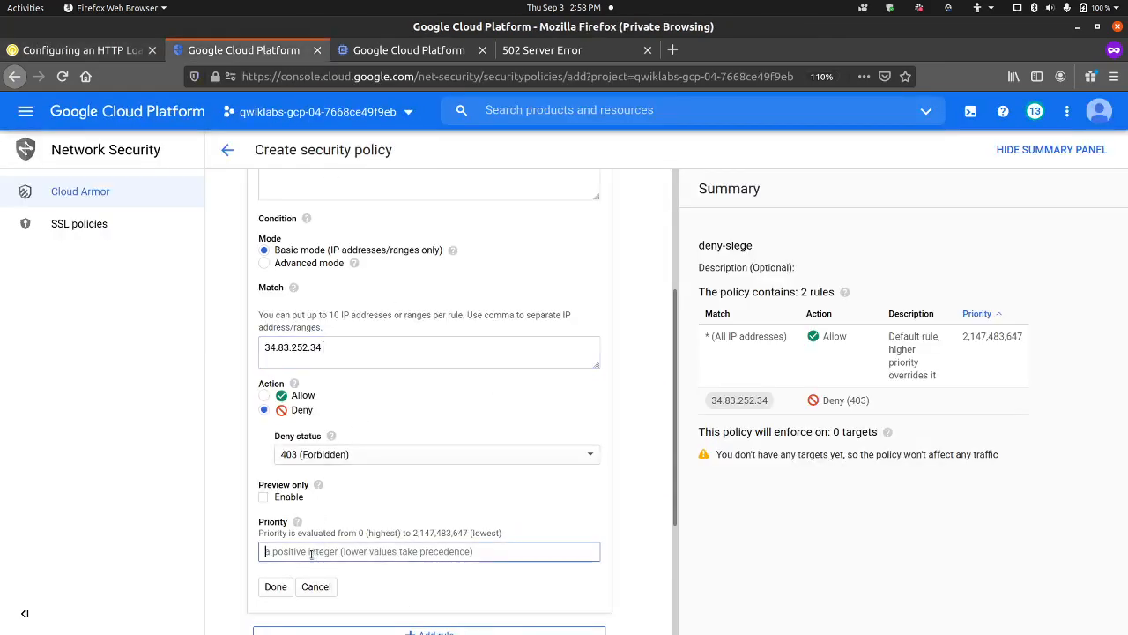
text(1000)
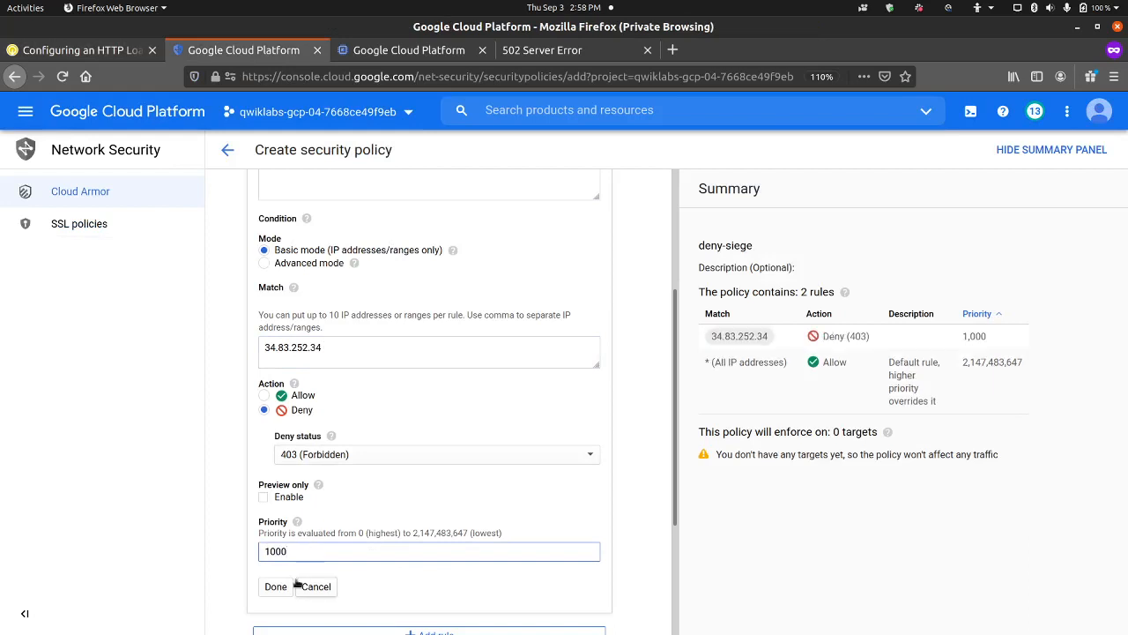
click(274, 586)
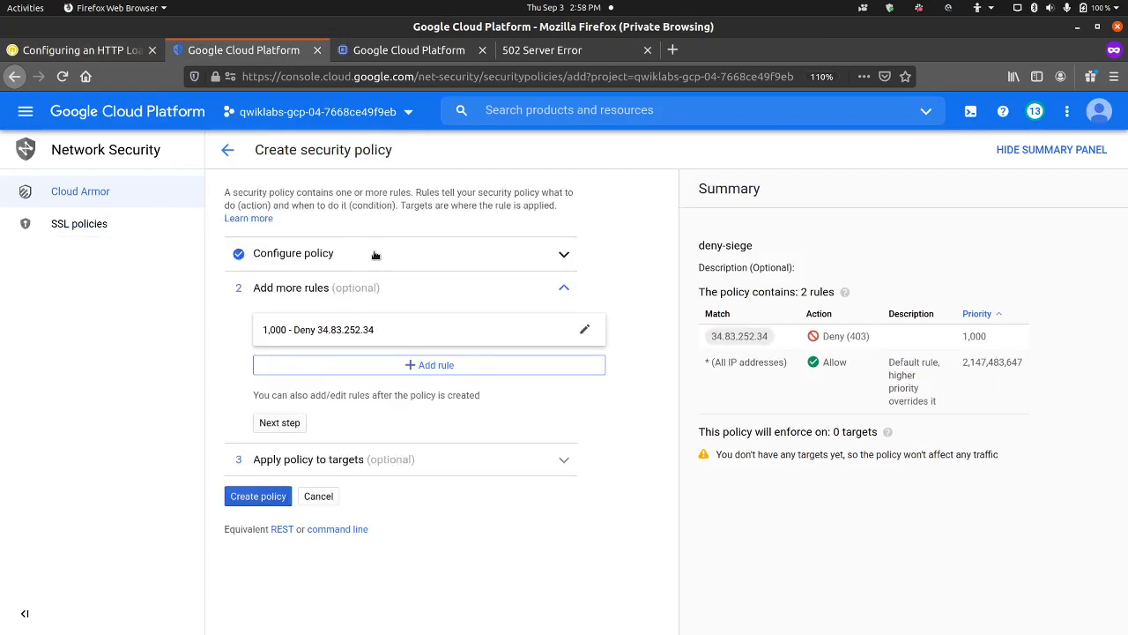
Review the lab's policy target instructions and apply the deny-siege policy to the load balancer backend service http-backend.
click(111, 51)
scroll(255, 299, up, 3)
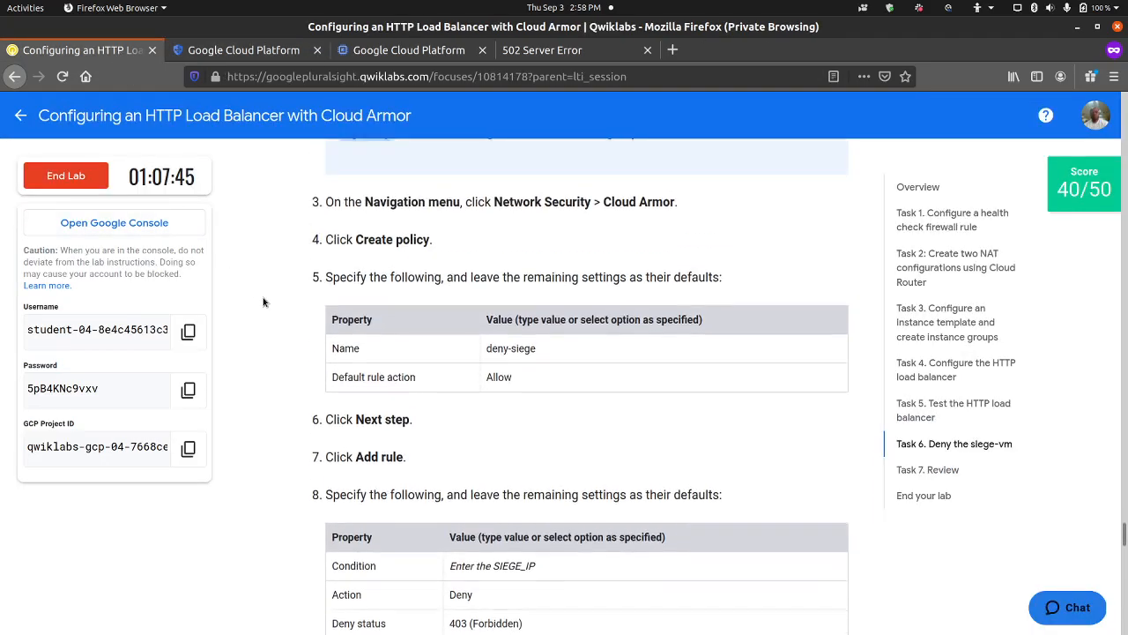
scroll(262, 303, down, 3)
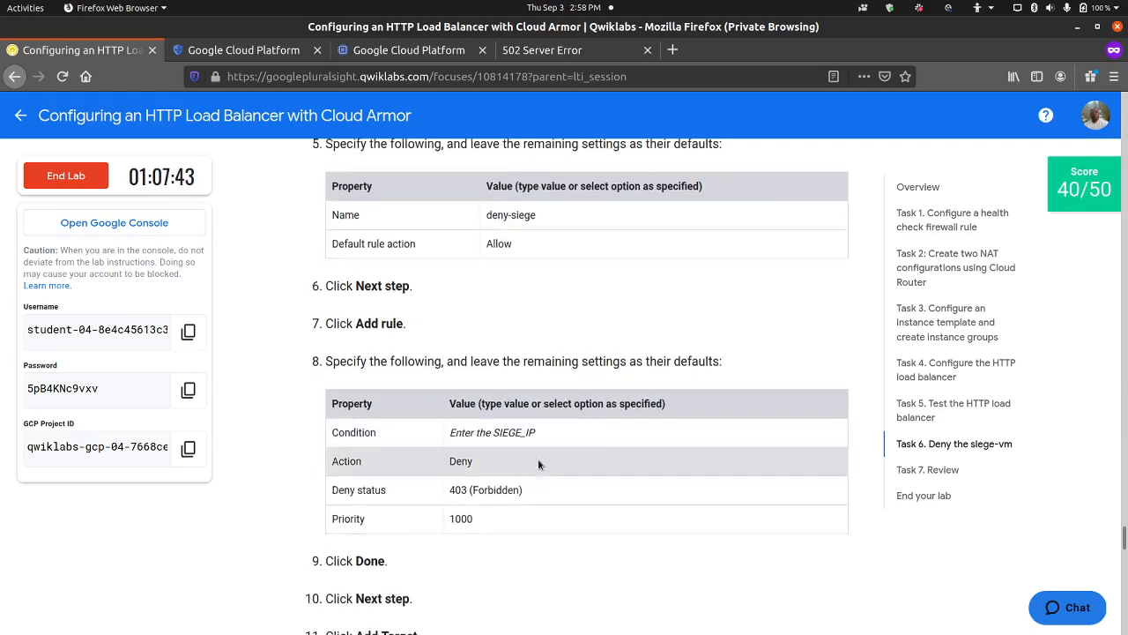
scroll(539, 464, down, 5)
scroll(392, 469, down, 3)
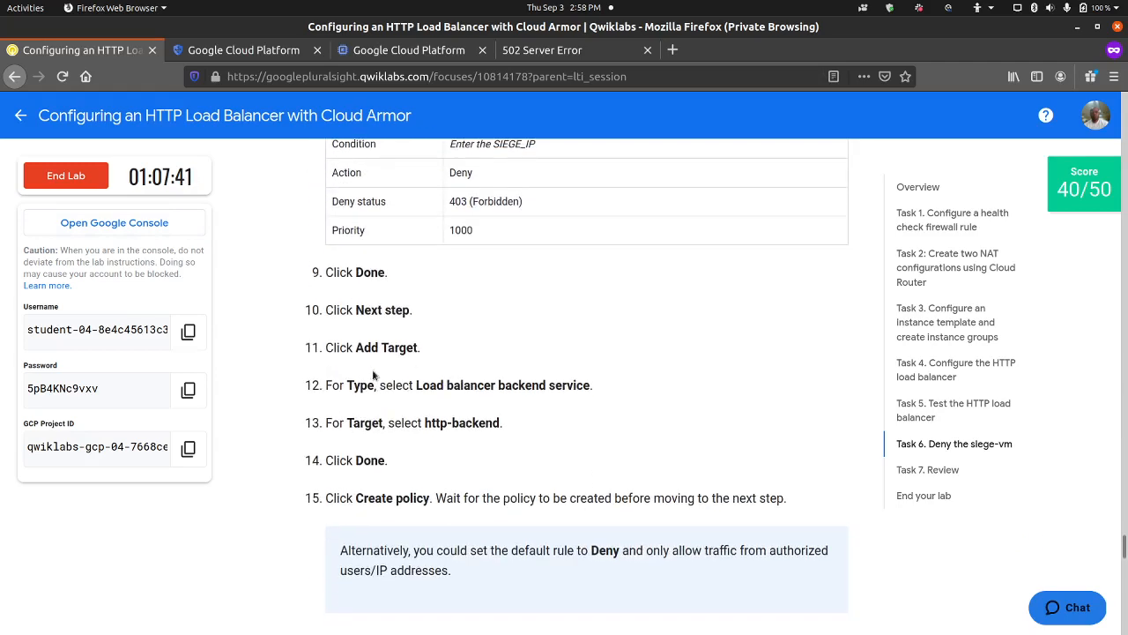
scroll(372, 375, up, 2)
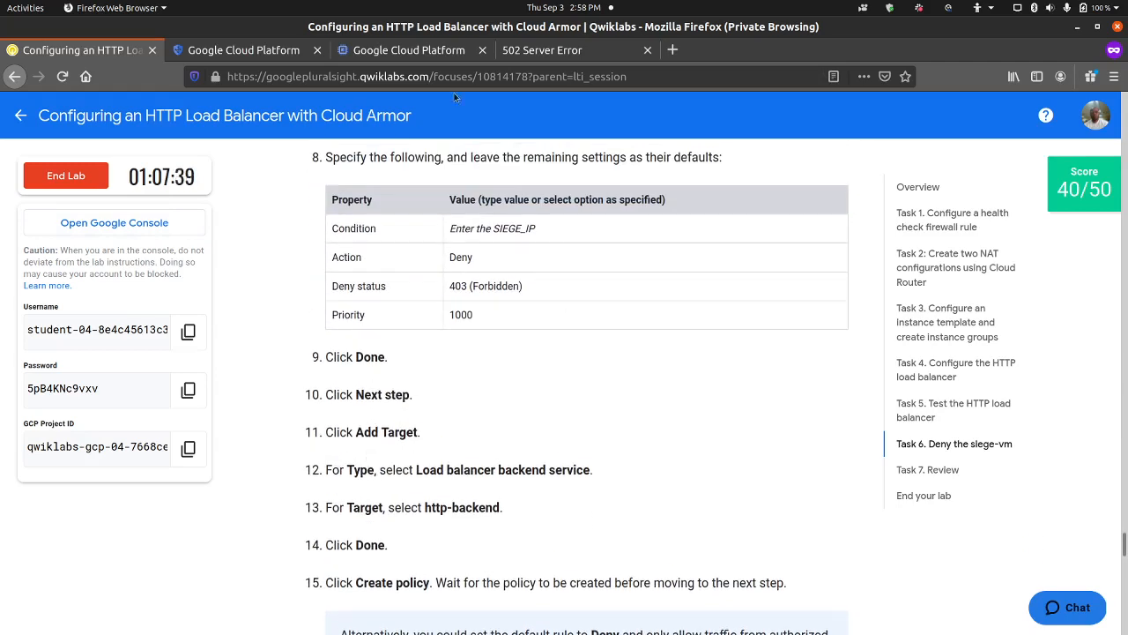
click(240, 50)
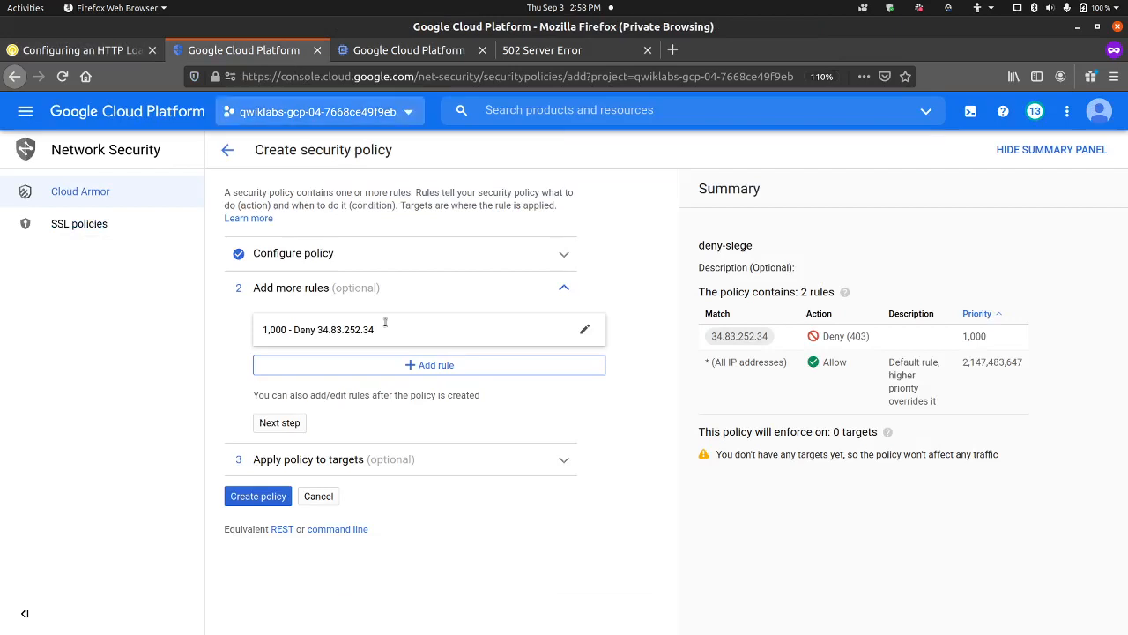
click(292, 424)
click(340, 403)
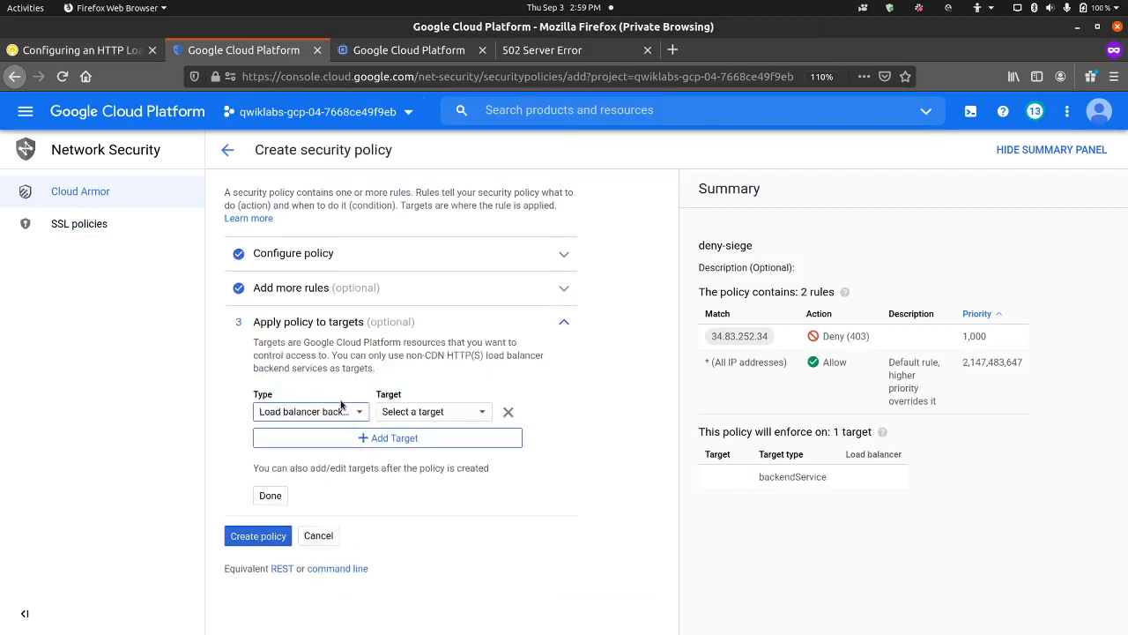
click(469, 417)
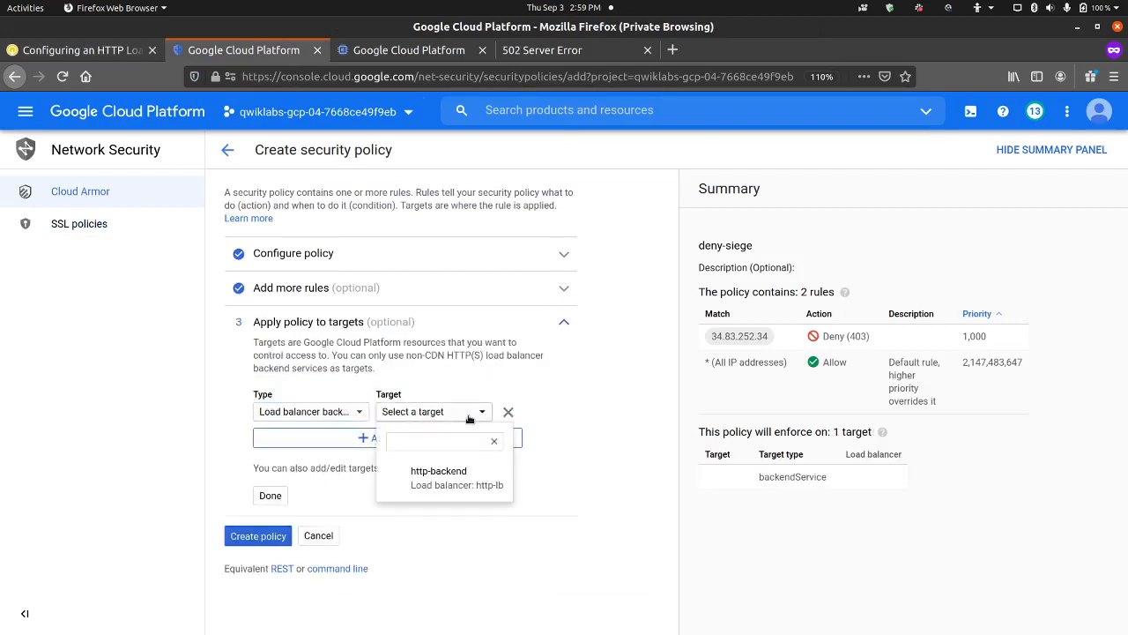
click(459, 471)
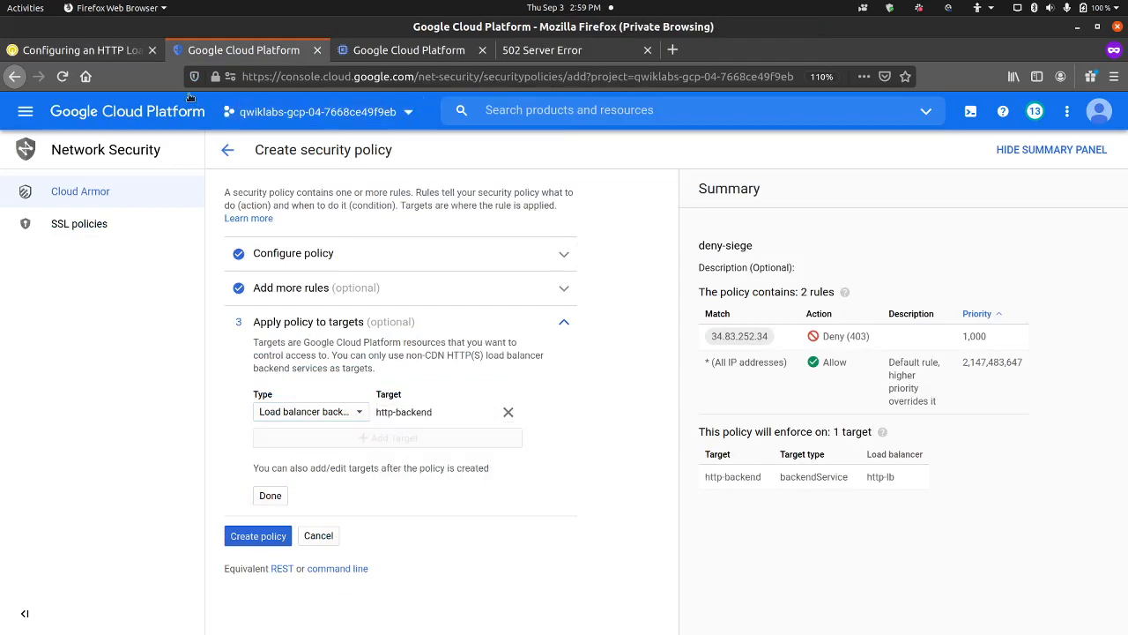
Verify the target settings against the lab instructions, finish the target section and submit the deny-siege policy for creation.
click(116, 53)
scroll(328, 400, down, 1)
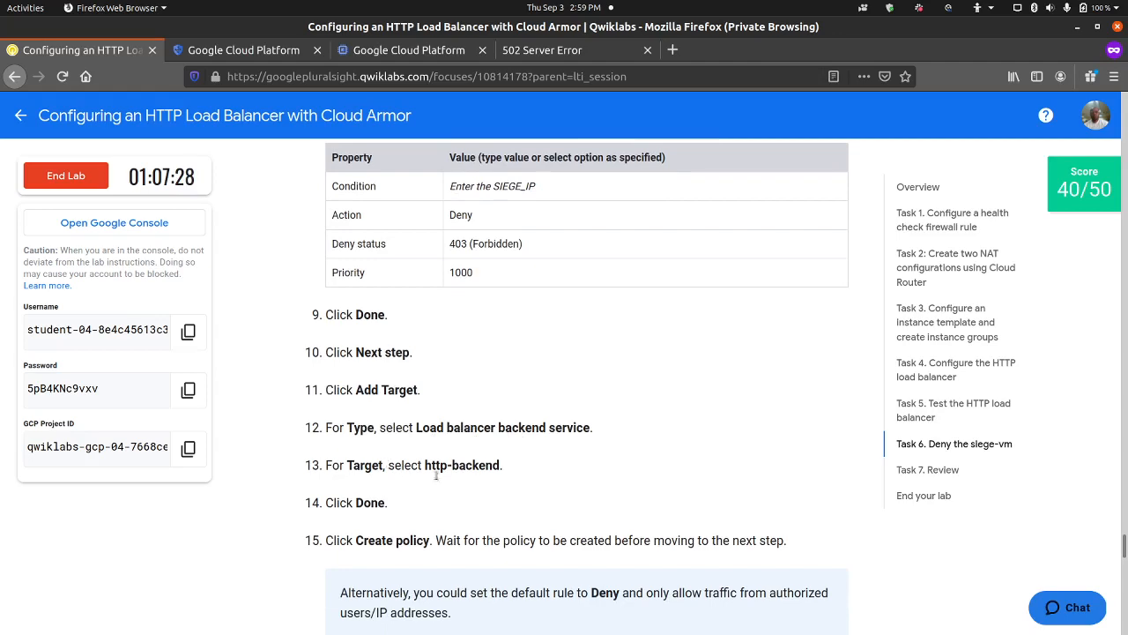
scroll(435, 476, down, 2)
key(ctrl+Tab)
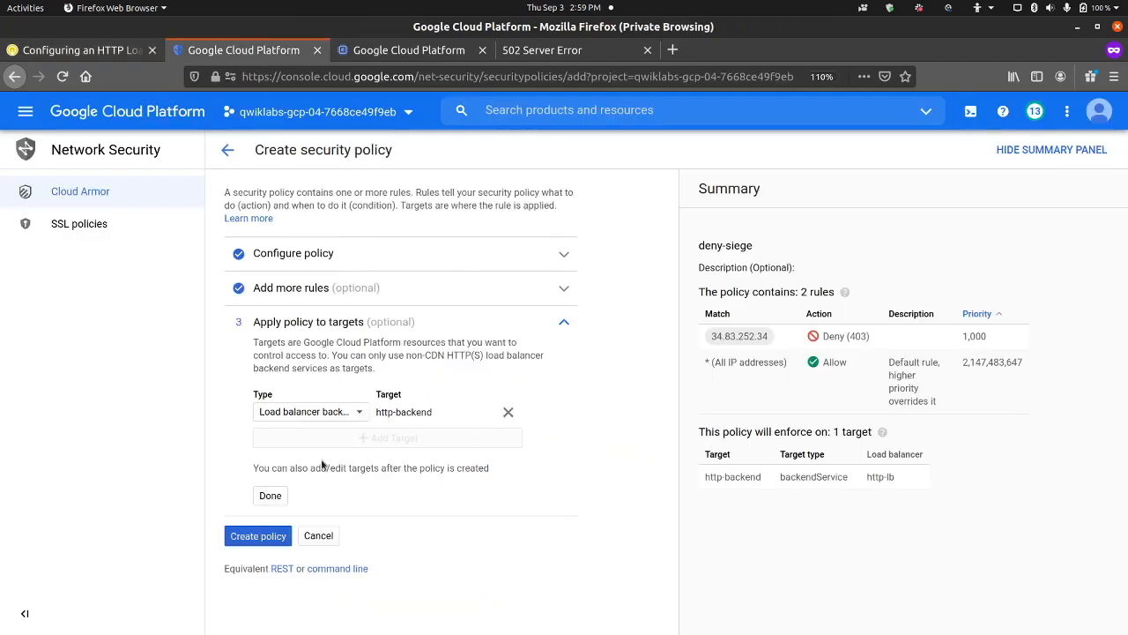
click(271, 496)
click(122, 53)
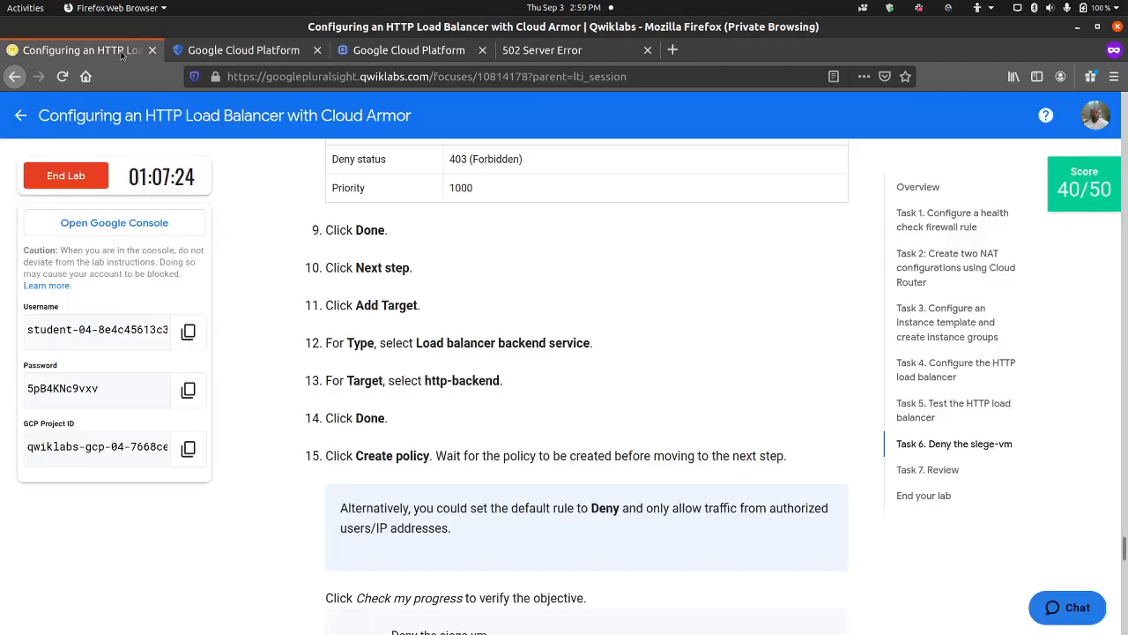
click(221, 57)
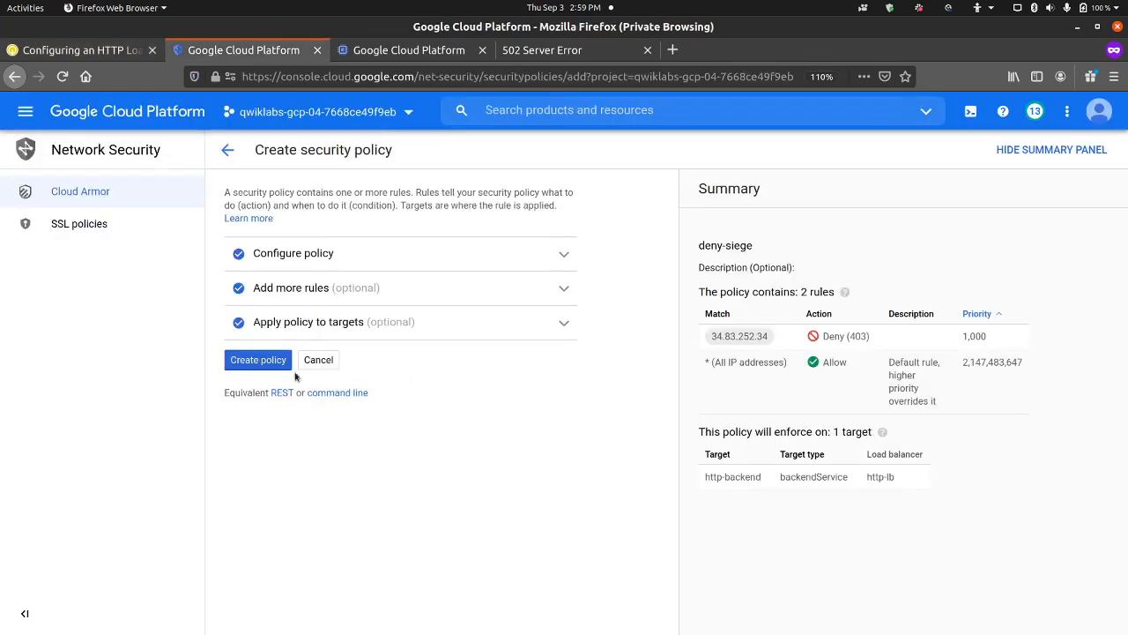
click(269, 361)
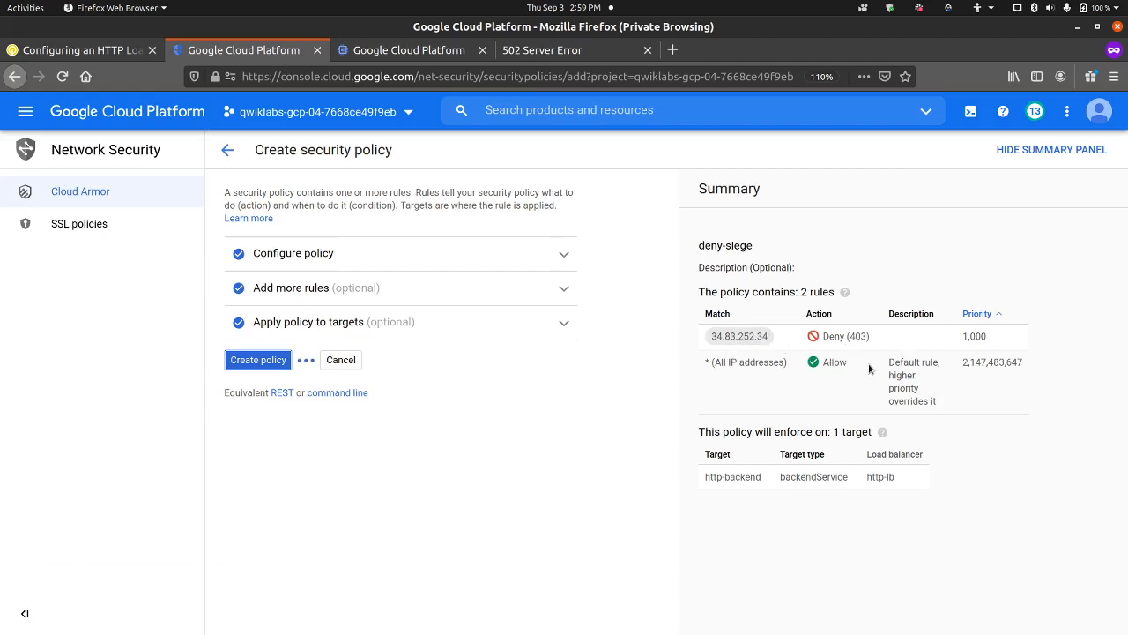
Review the lab's progress check and verification instructions, and submit the deny-siege policy for creation again.
click(117, 51)
scroll(357, 343, down, 5)
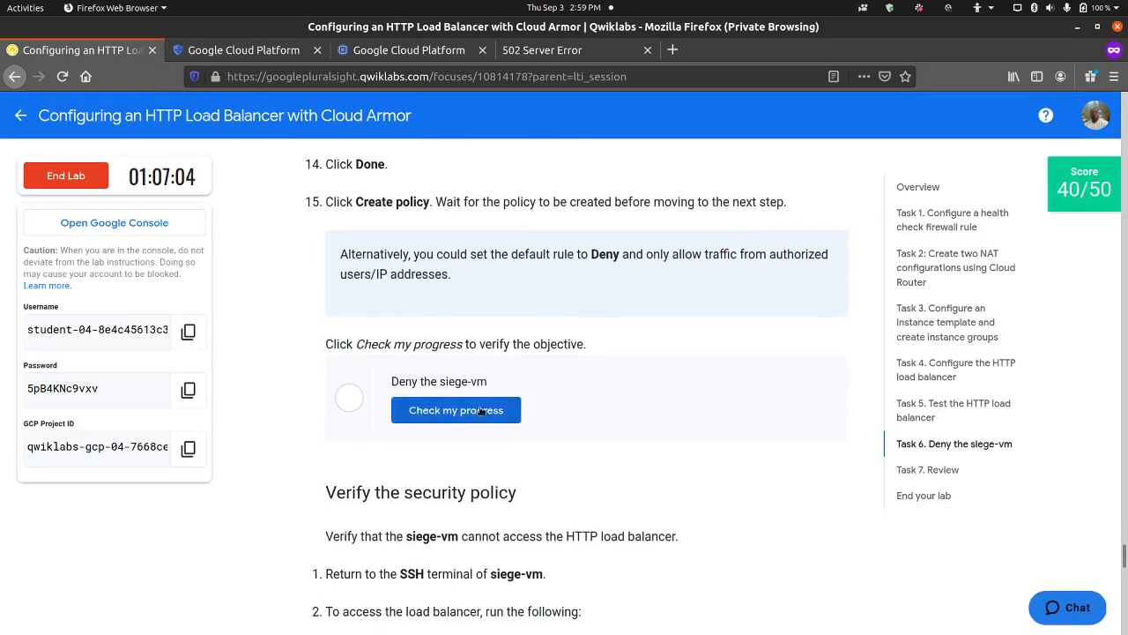
scroll(366, 351, down, 2)
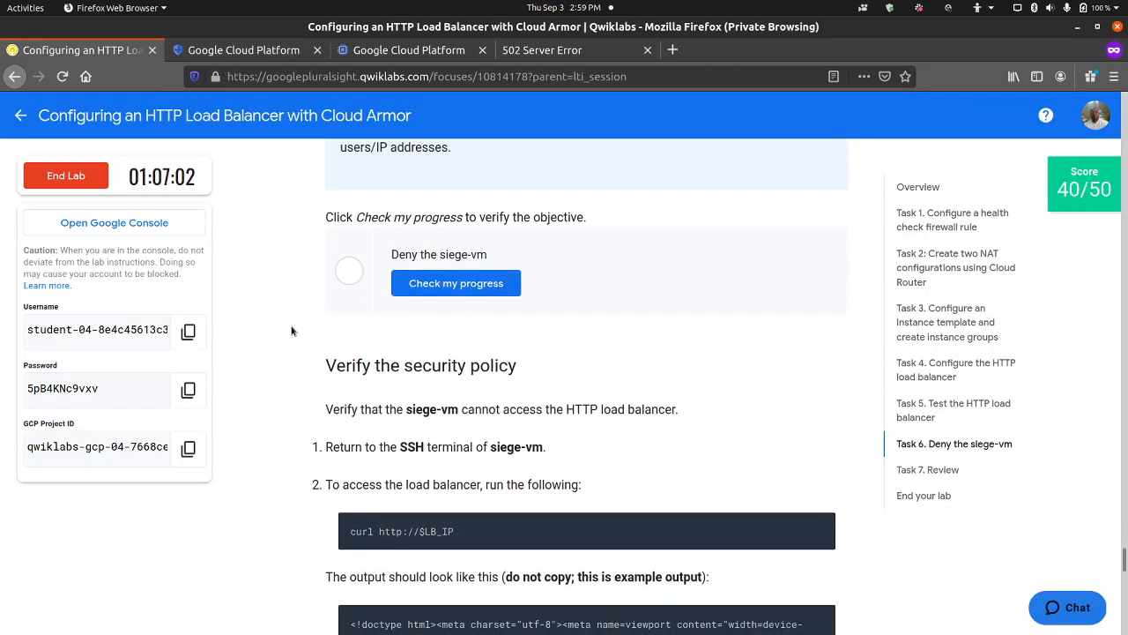
scroll(292, 331, up, 2)
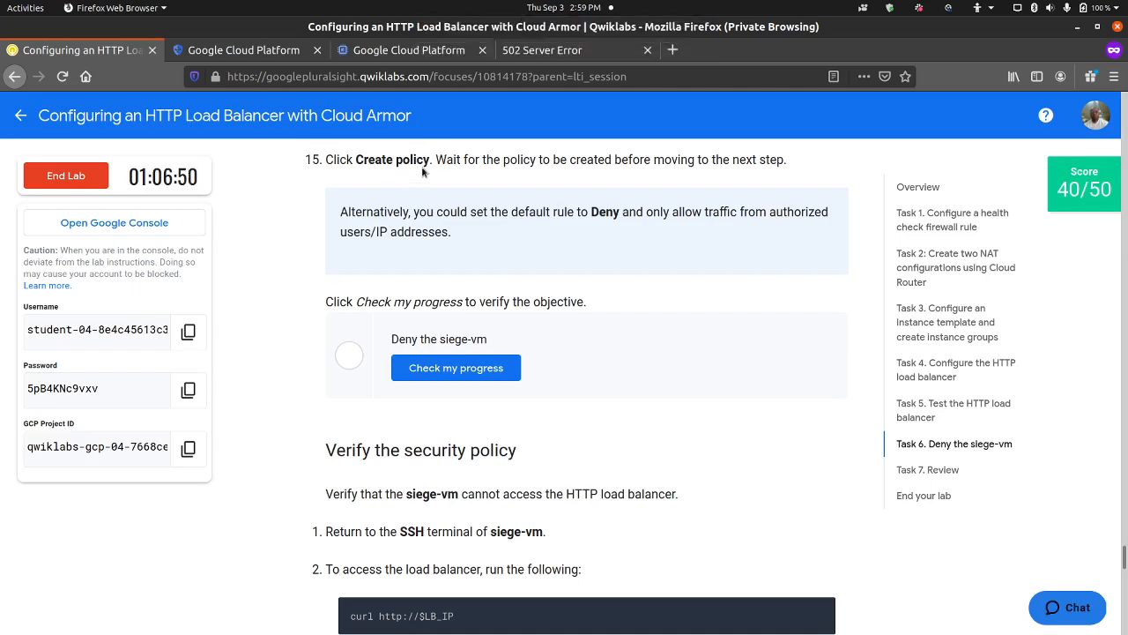
click(247, 50)
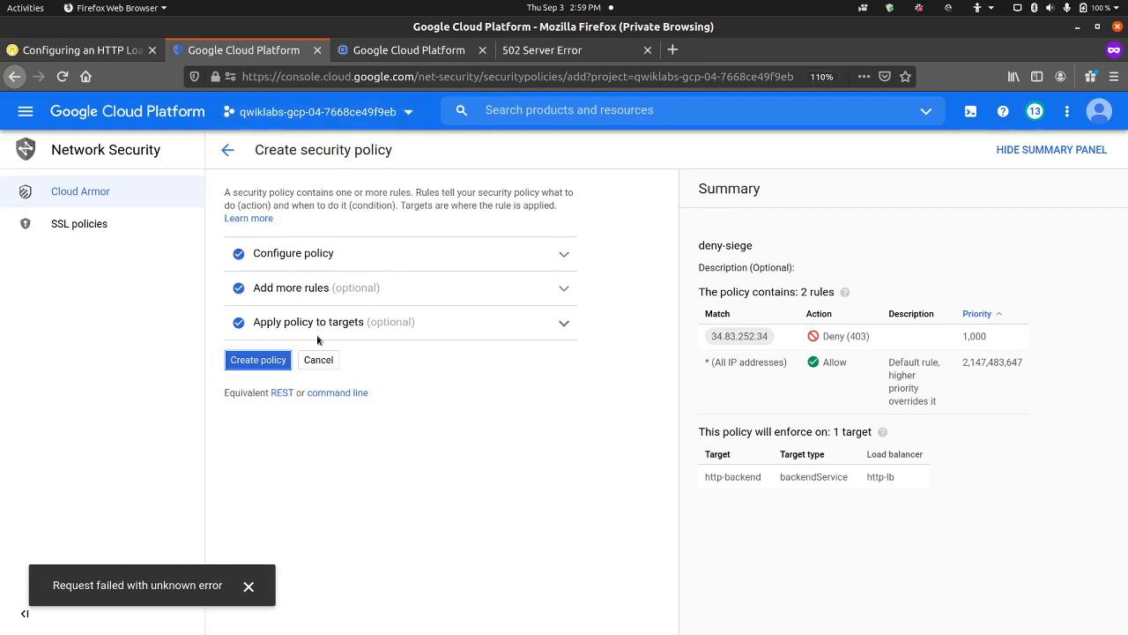
click(256, 356)
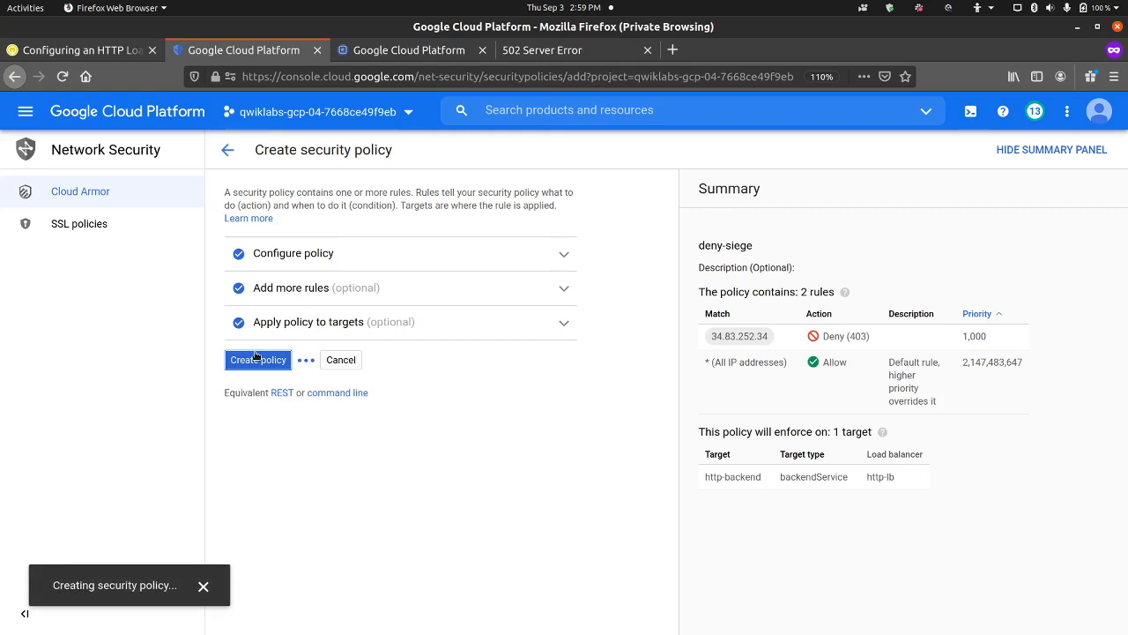
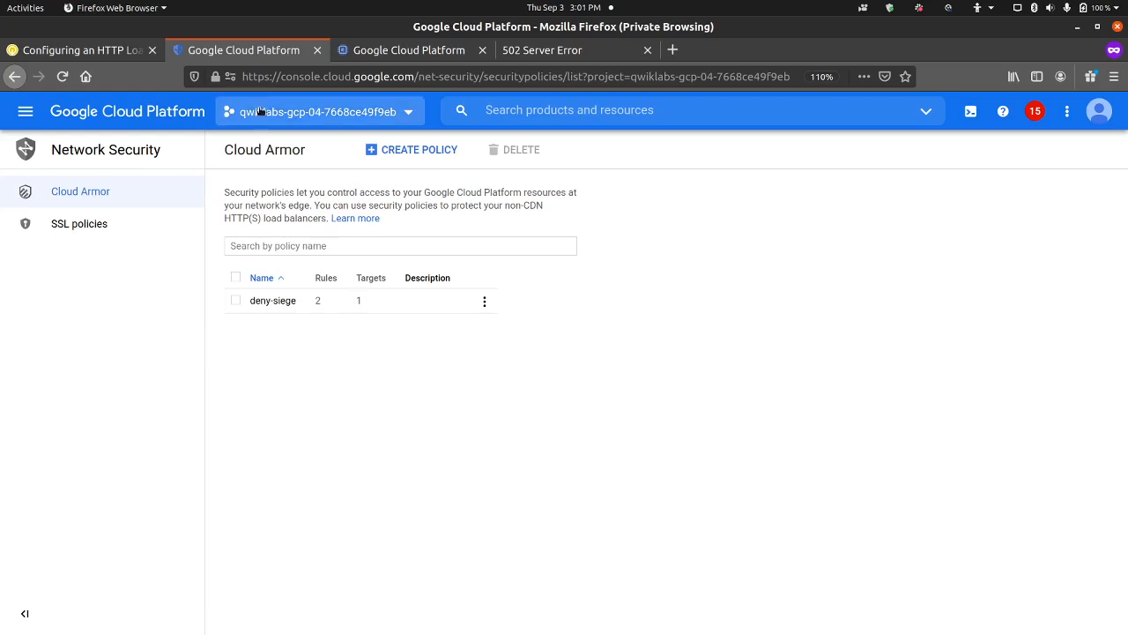
Check the lab progress for the "Deny the siege-vm" objective and read the instructions for verifying the security policy.
click(60, 53)
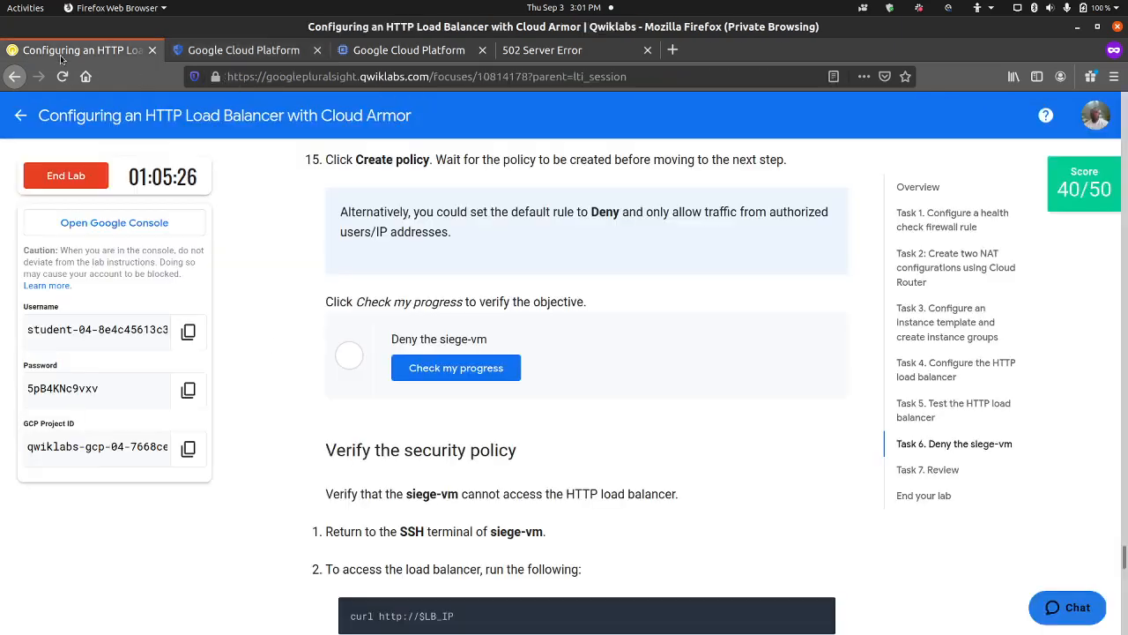
click(443, 371)
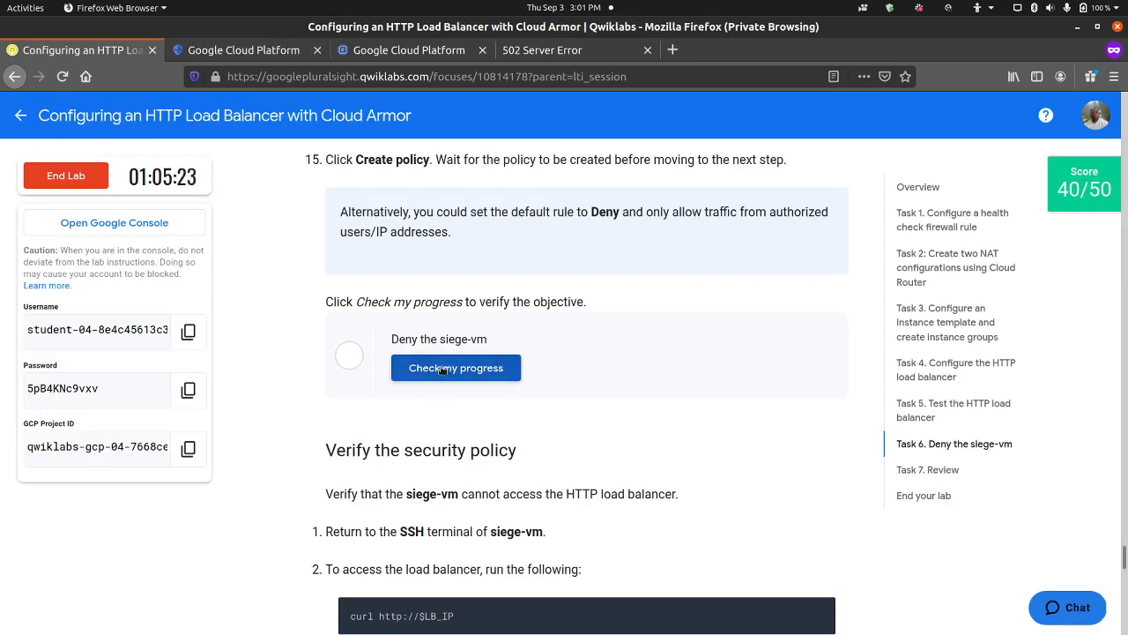
scroll(298, 405, down, 3)
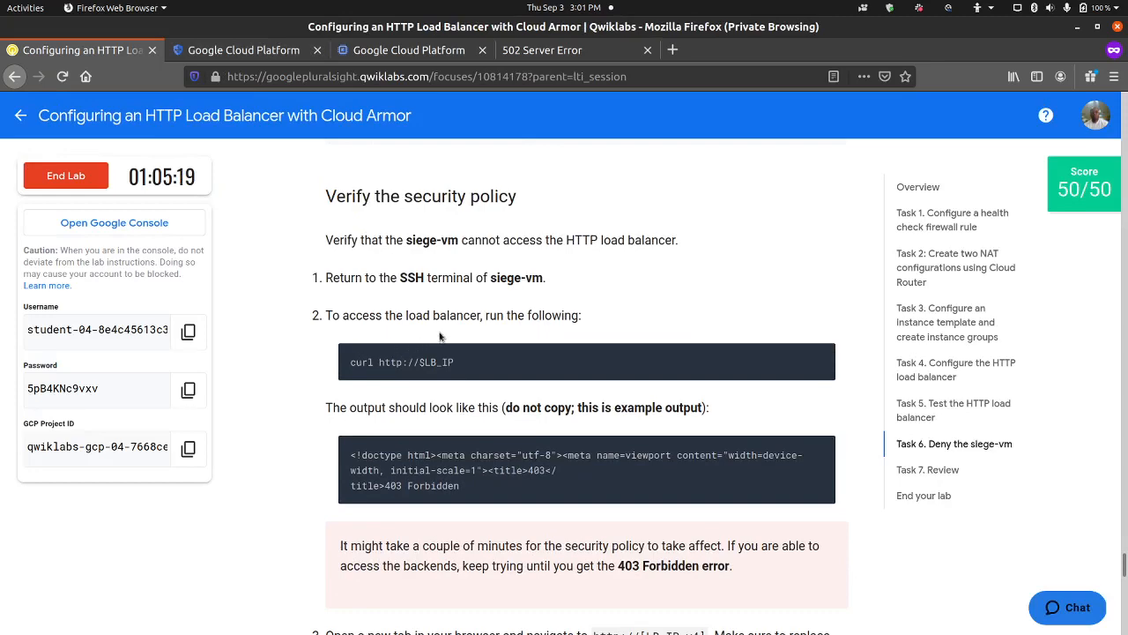
scroll(407, 378, down, 1)
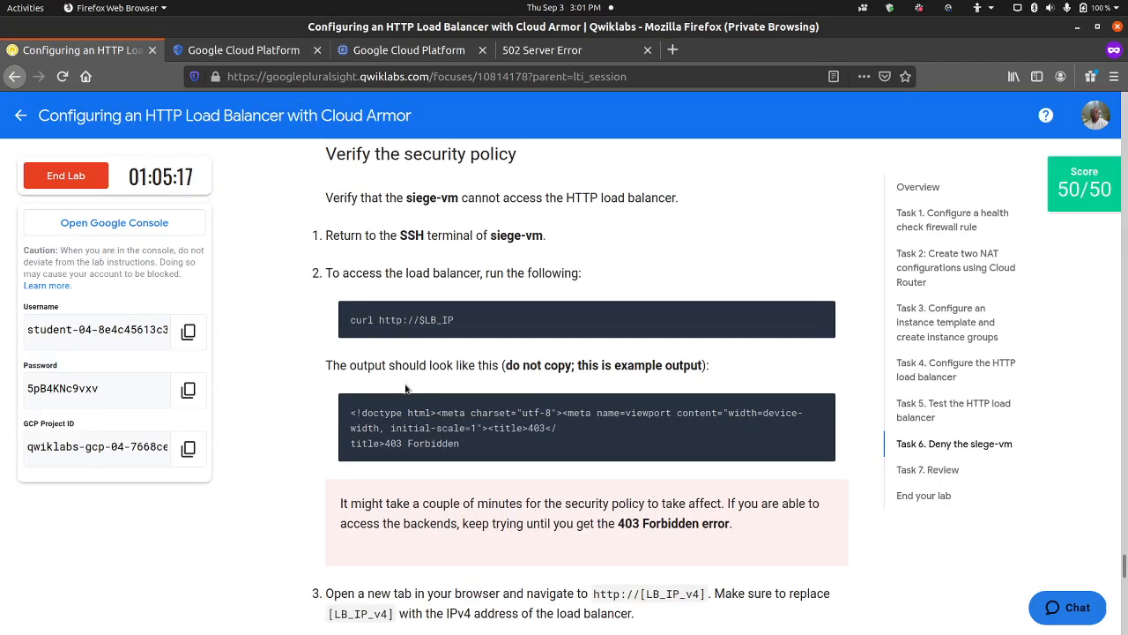
scroll(418, 378, up, 1)
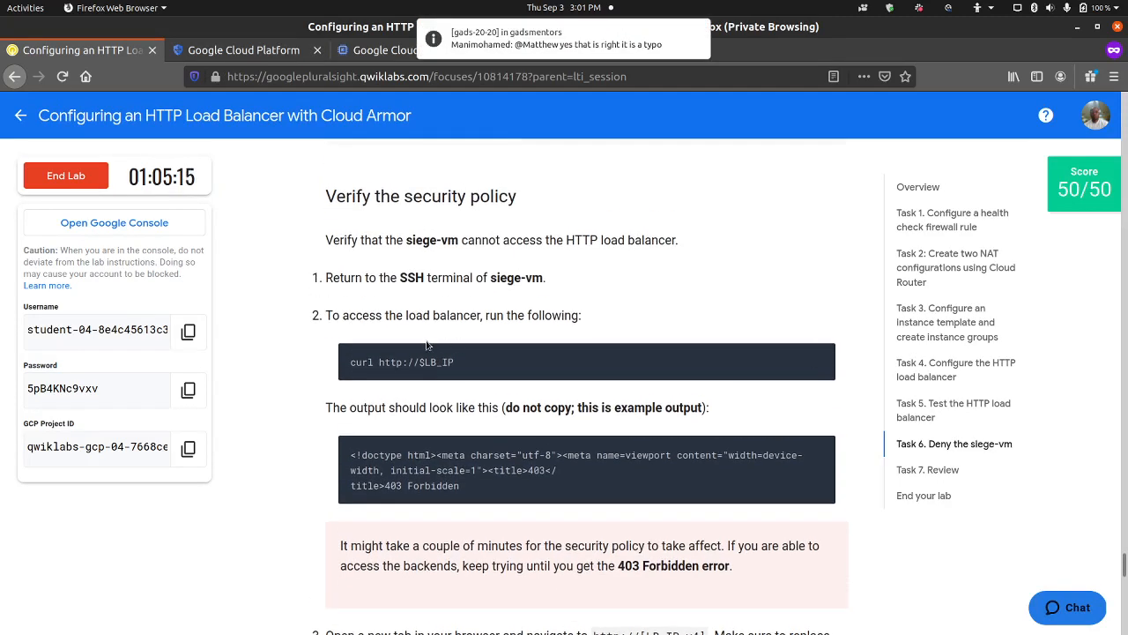
scroll(431, 345, down, 1)
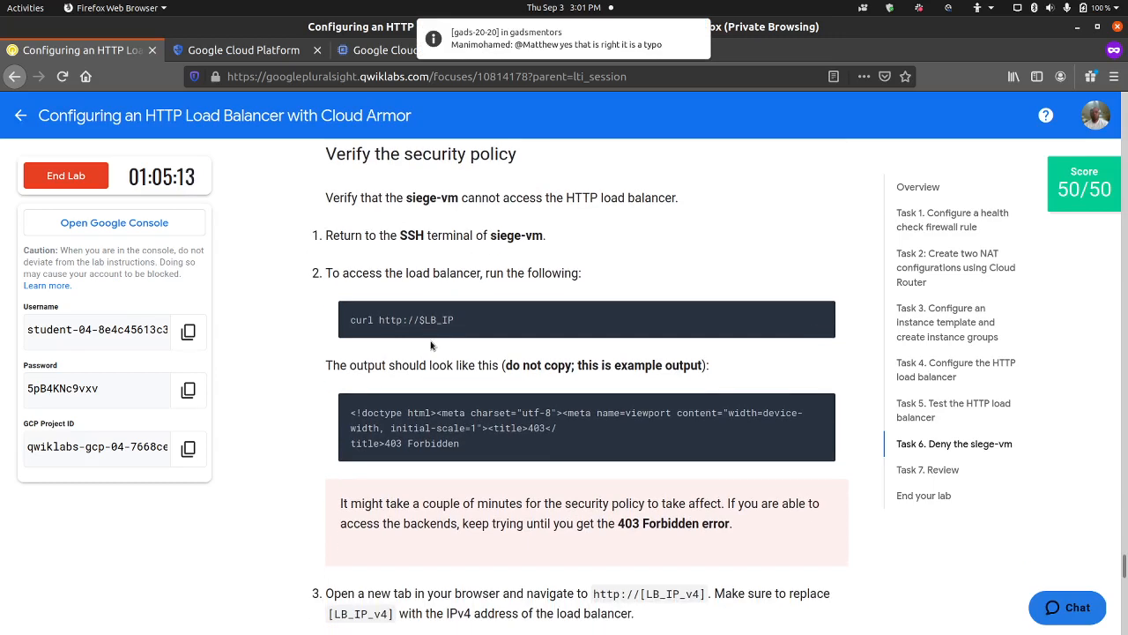
scroll(431, 339, down, 1)
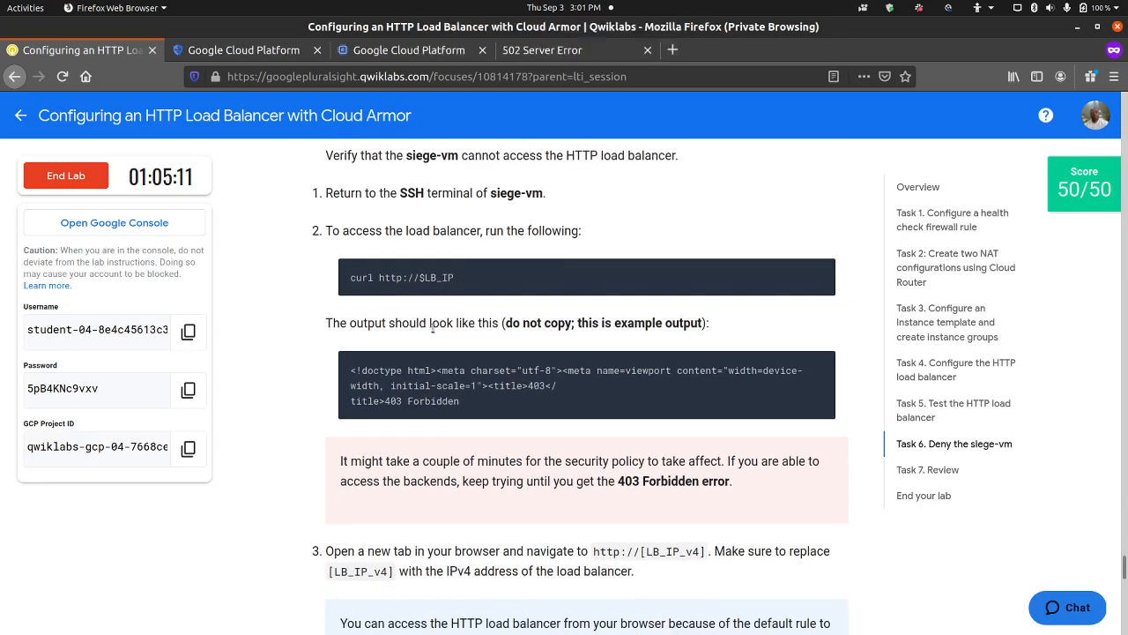
mouse_move(729, 275)
click(97, 615)
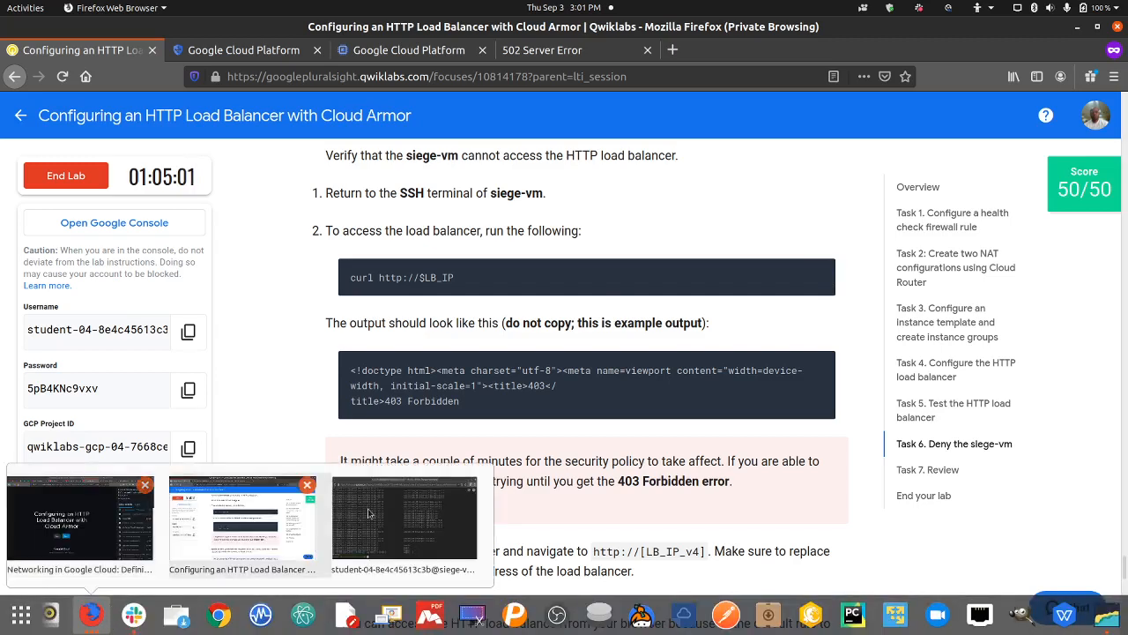
click(404, 520)
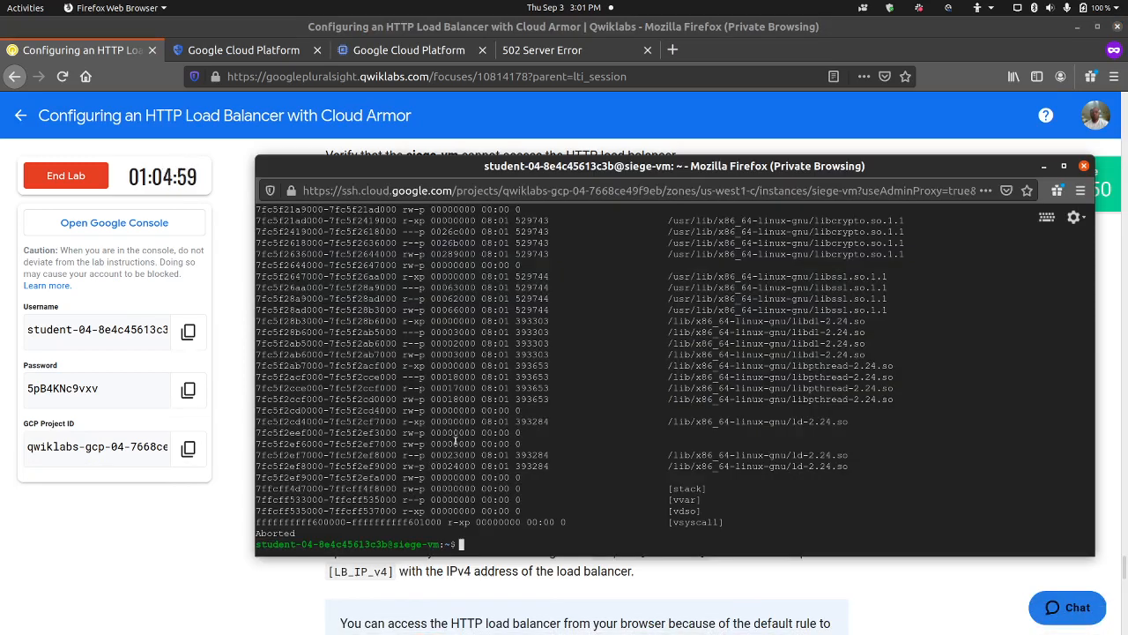
text(clear)
key(Return)
key(Up)
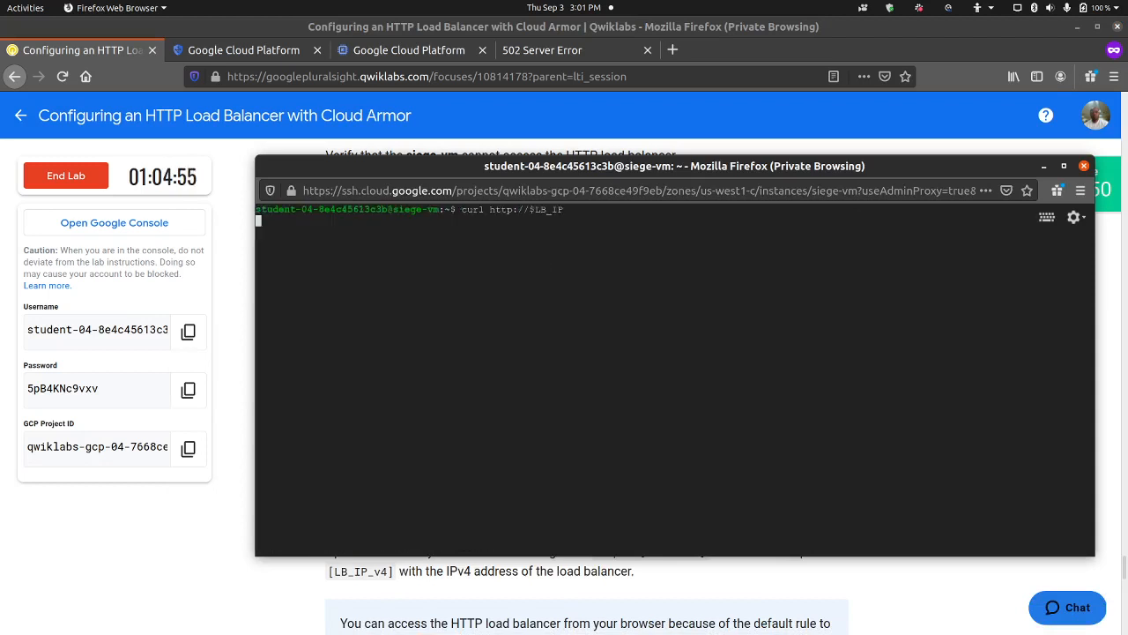
key(Return)
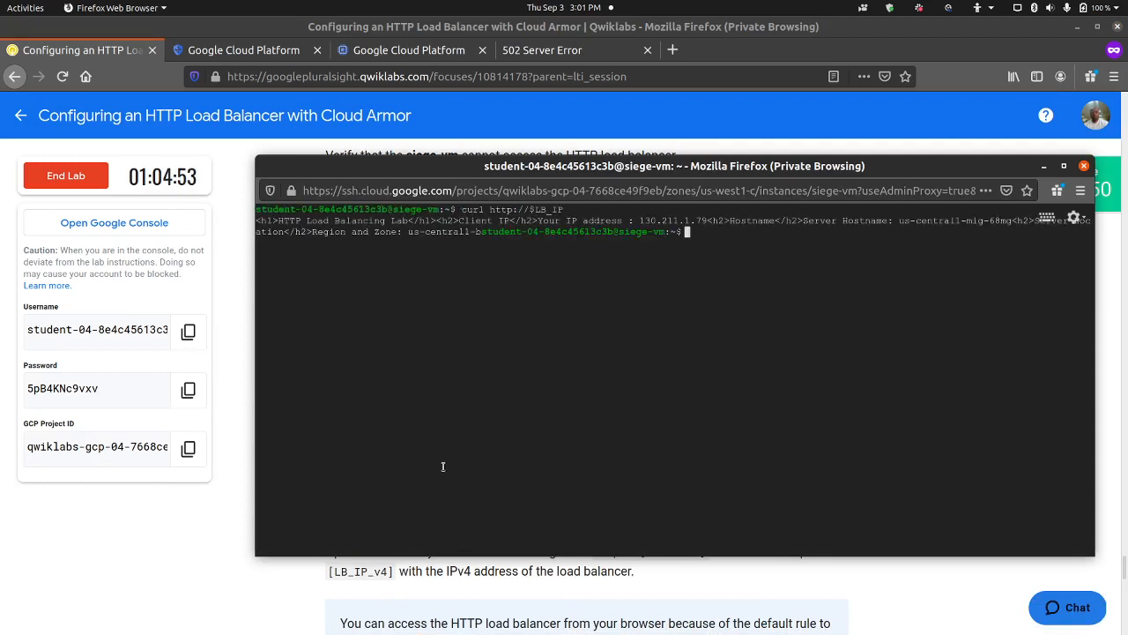
Read the lab instructions on retrying until the 403 Forbidden error, opening the load balancer in a browser and simulating a load.
click(223, 534)
scroll(370, 476, down, 1)
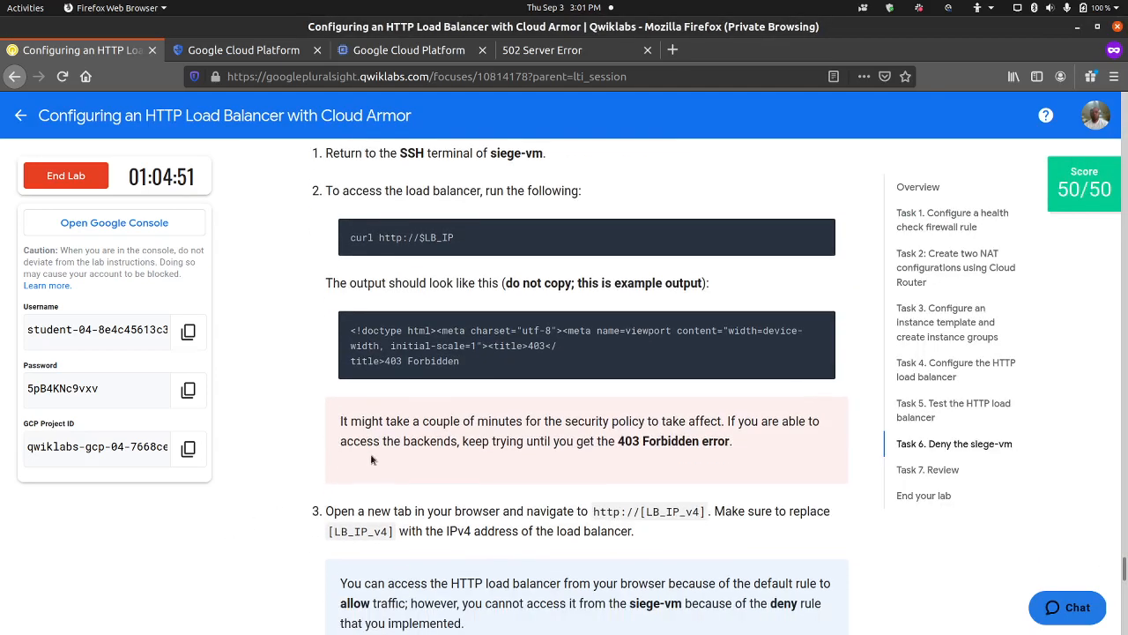
scroll(582, 419, down, 2)
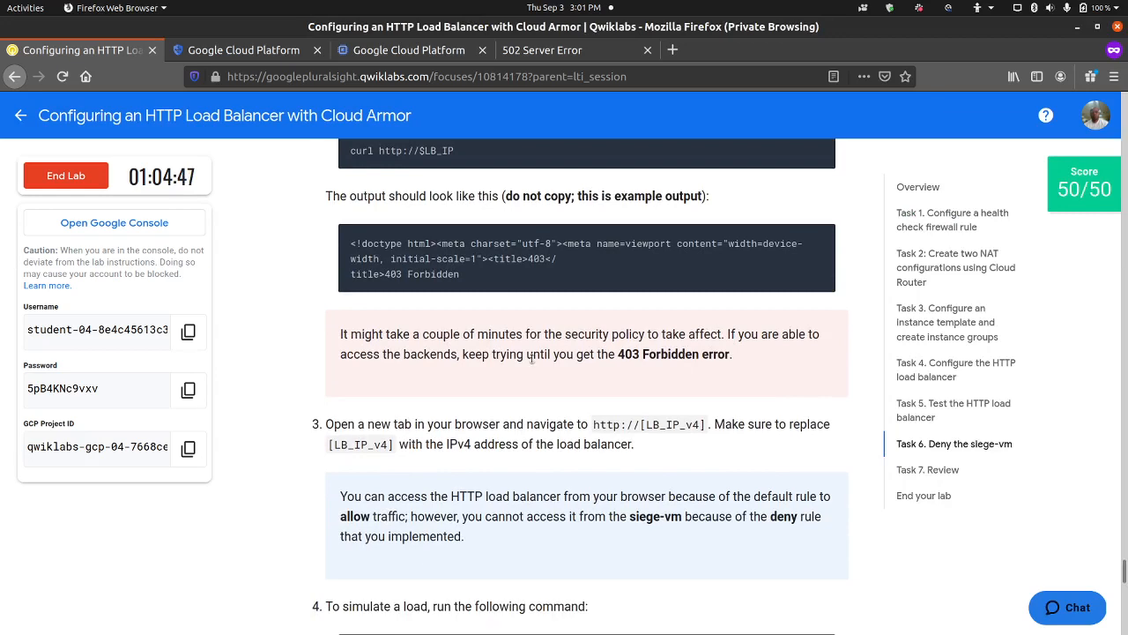
scroll(456, 371, down, 2)
scroll(456, 371, down, 1)
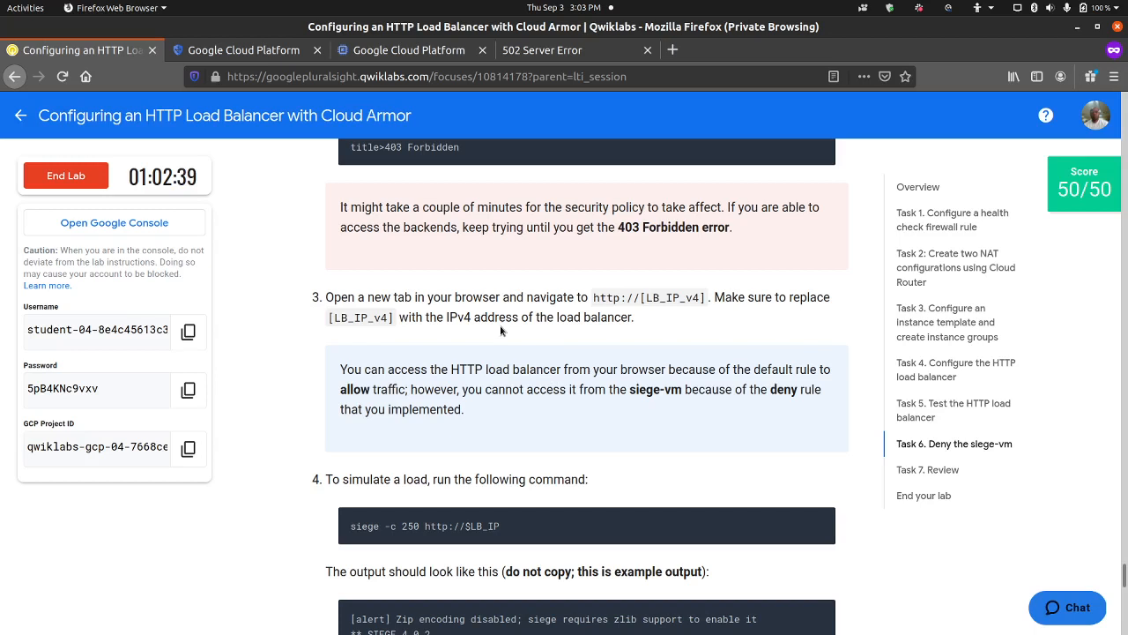
mouse_move(124, 627)
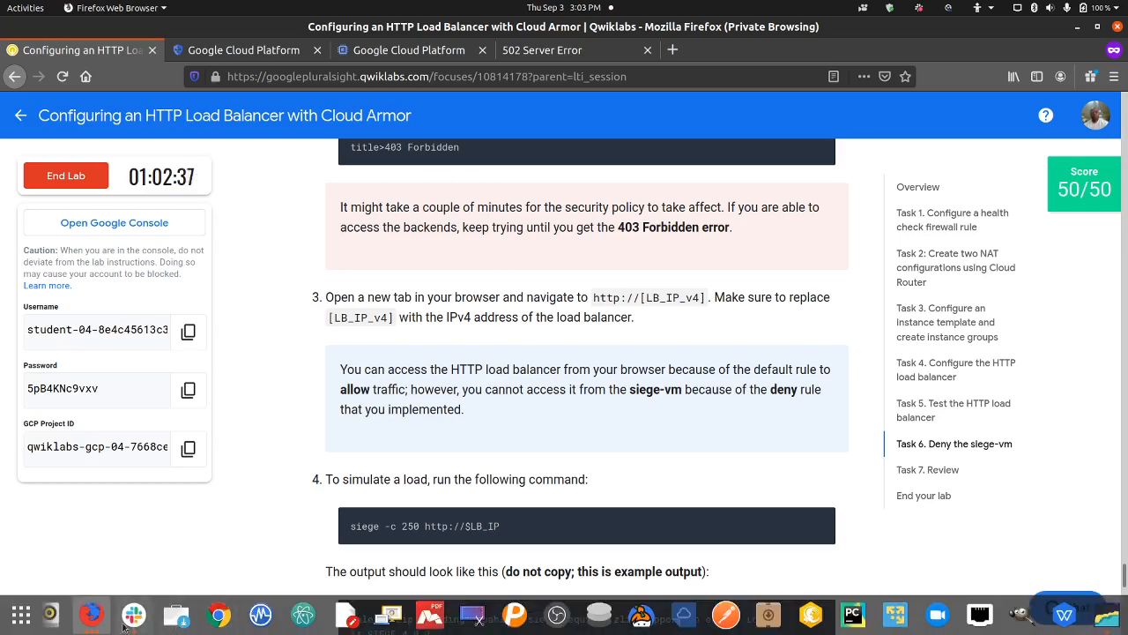
mouse_move(92, 617)
click(388, 529)
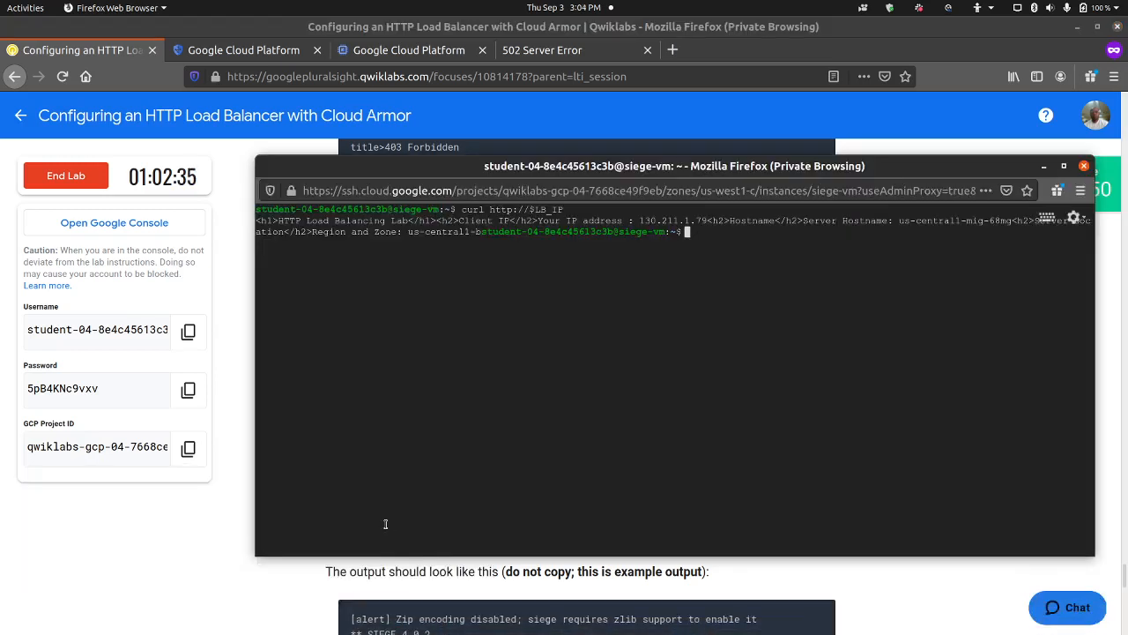
key(Up)
key(Return)
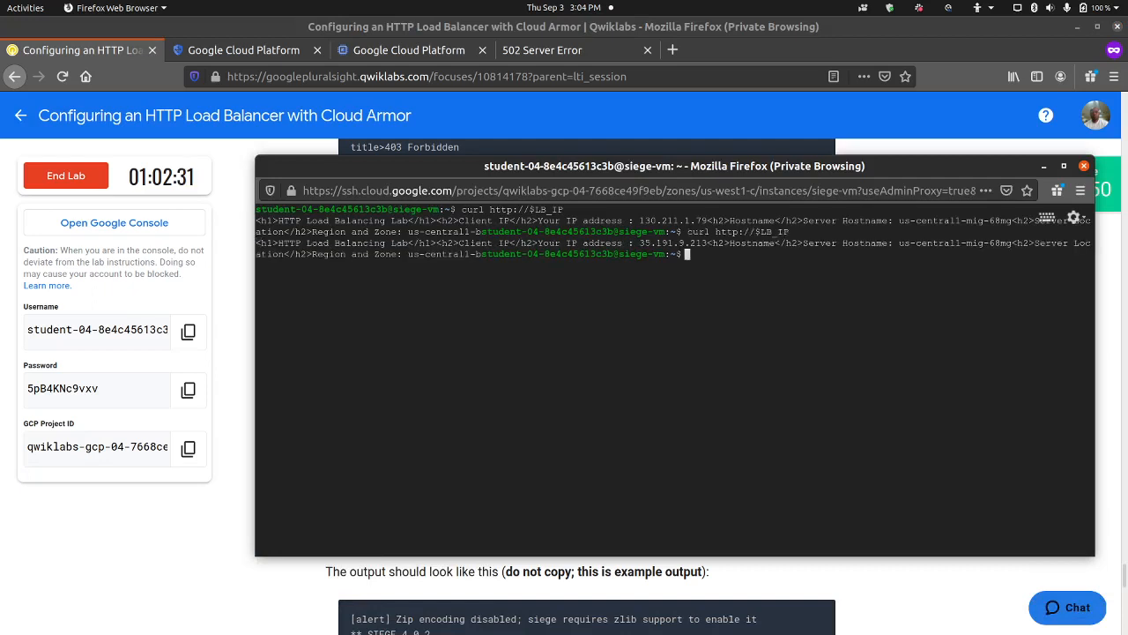
key(Up)
key(Return)
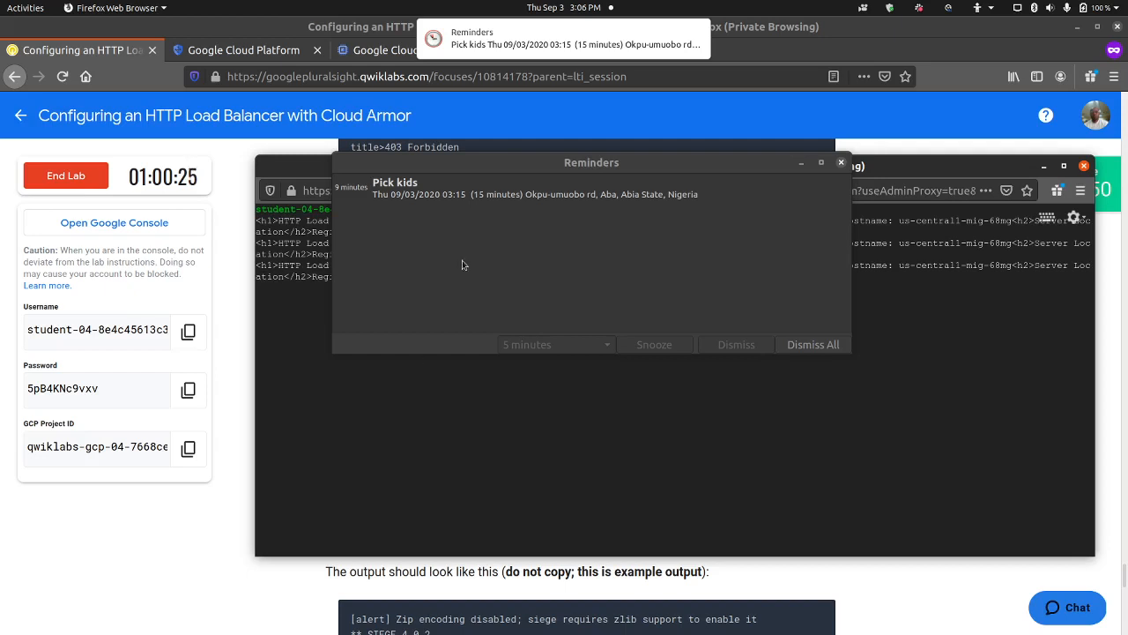
click(458, 194)
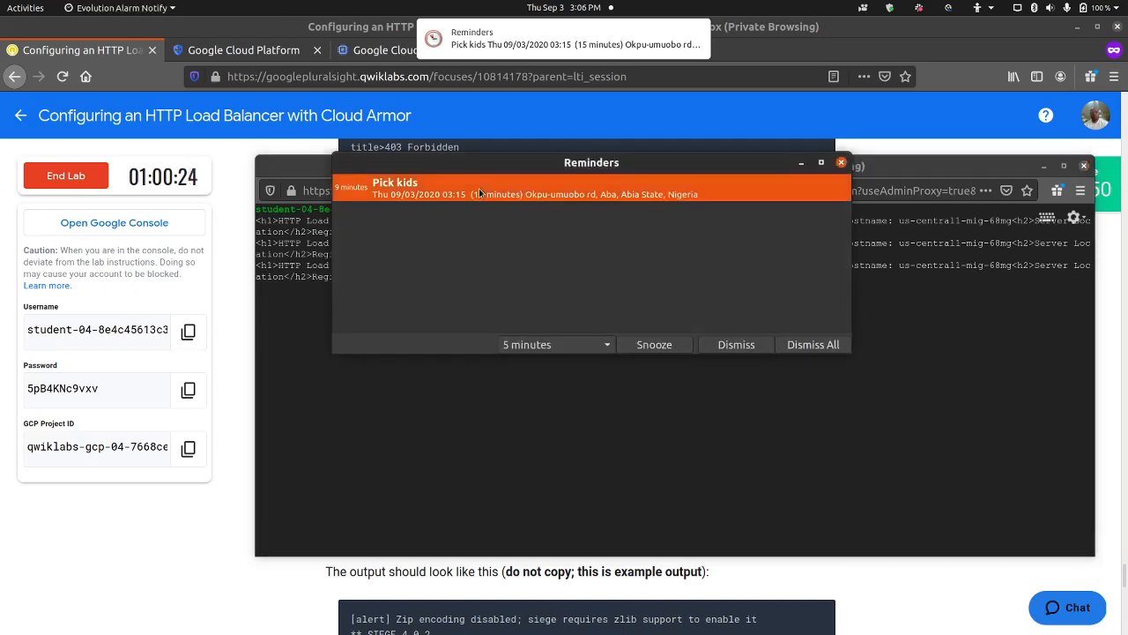
click(731, 345)
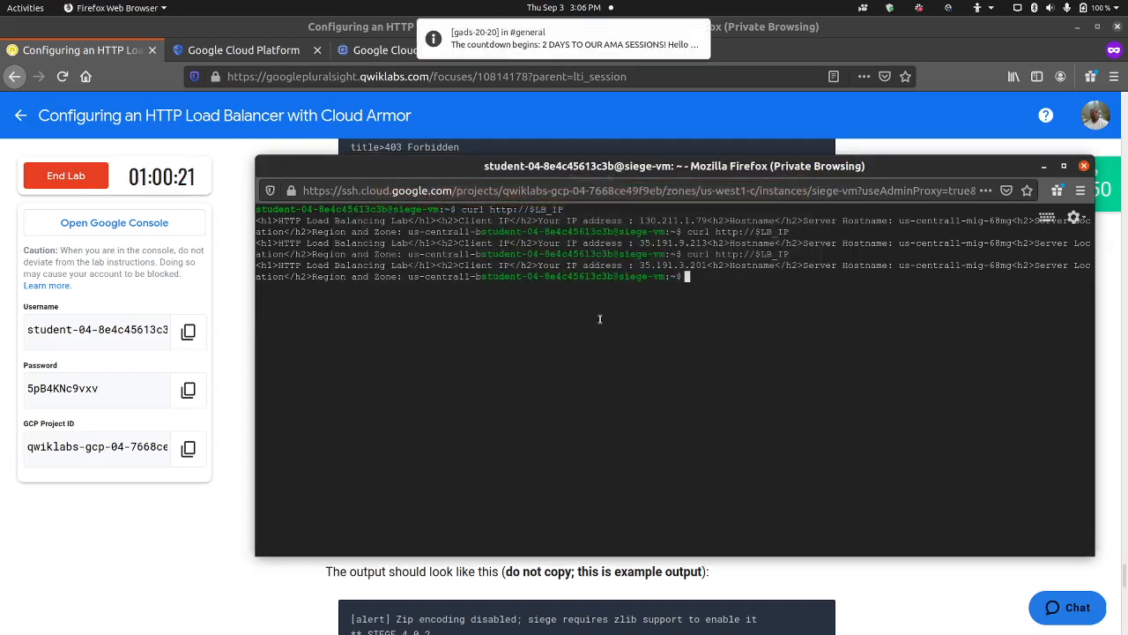
key(Up)
key(Return)
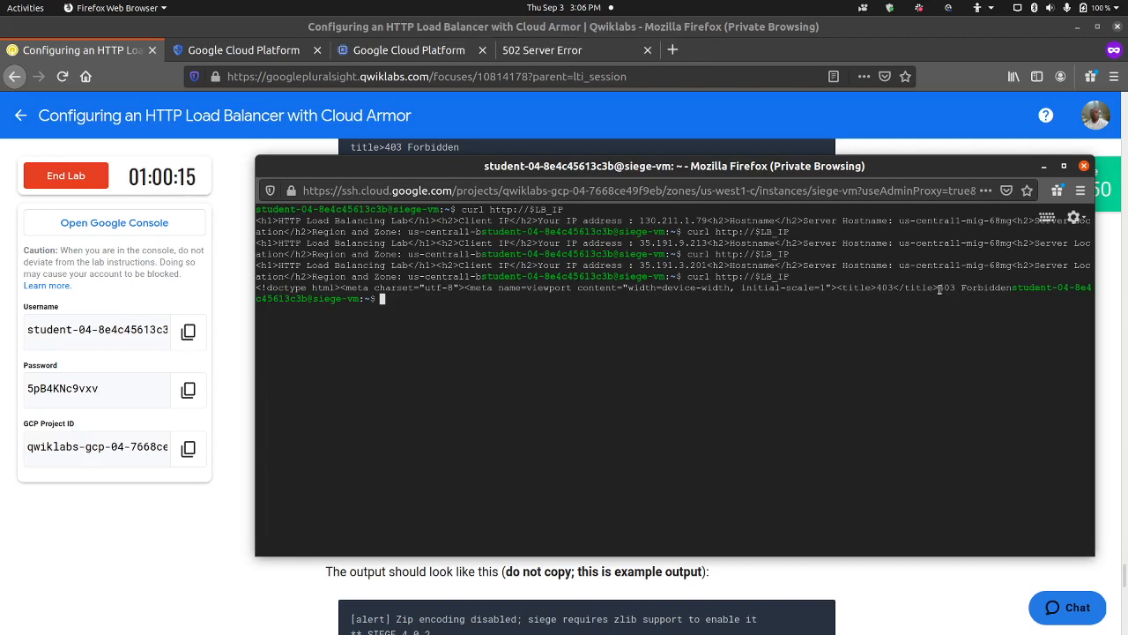
drag(937, 289, 1009, 288)
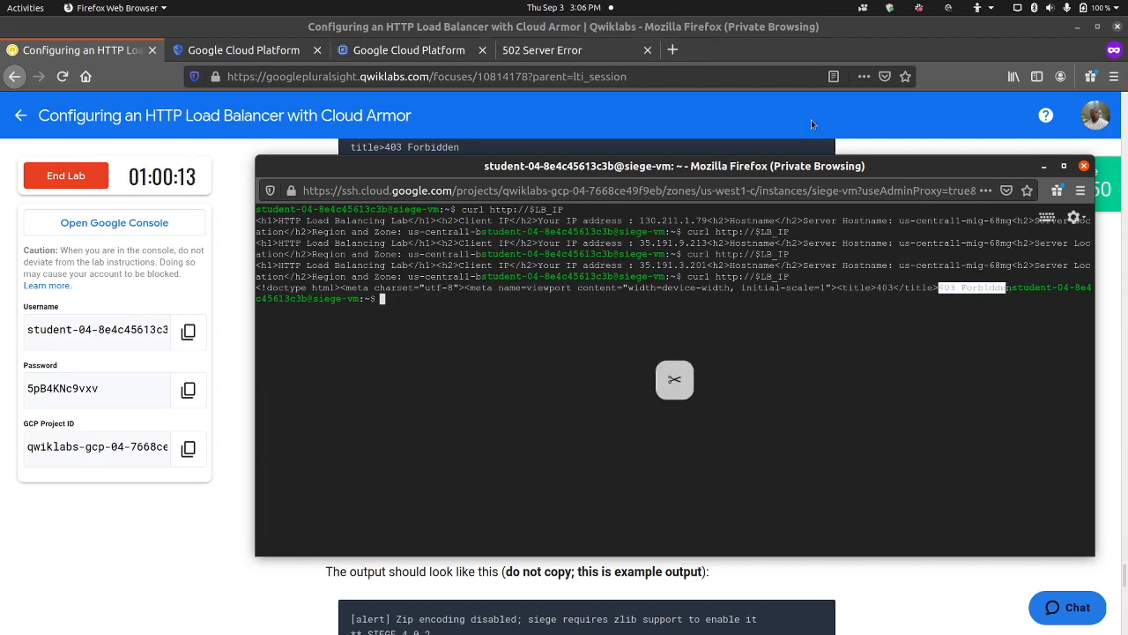
click(811, 119)
scroll(568, 350, down, 3)
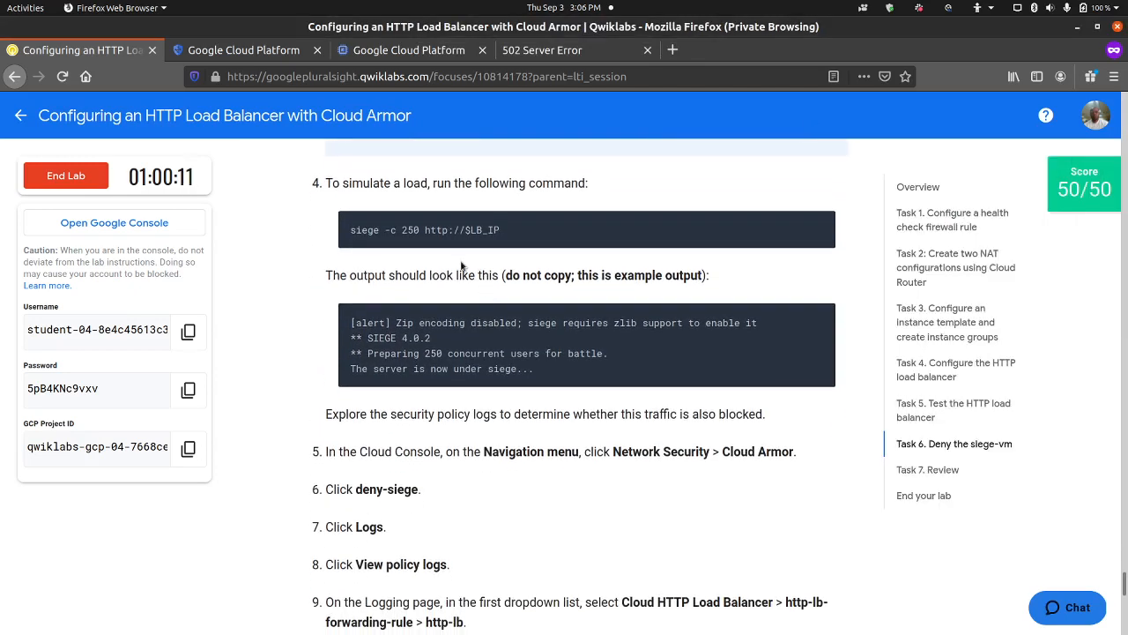
click(821, 227)
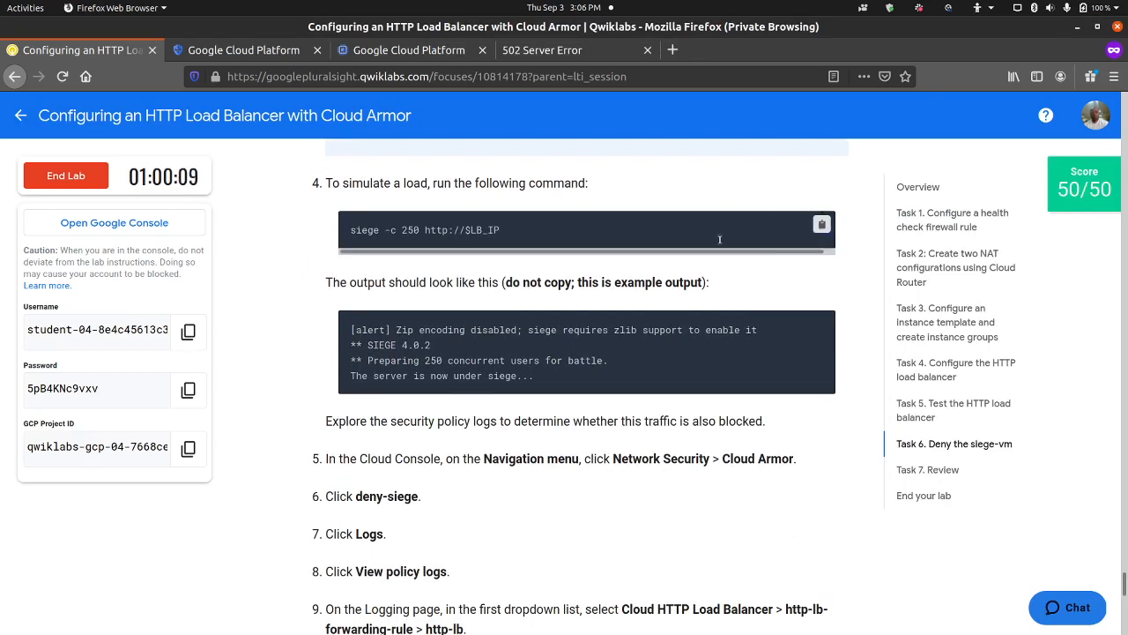
mouse_move(195, 626)
click(91, 615)
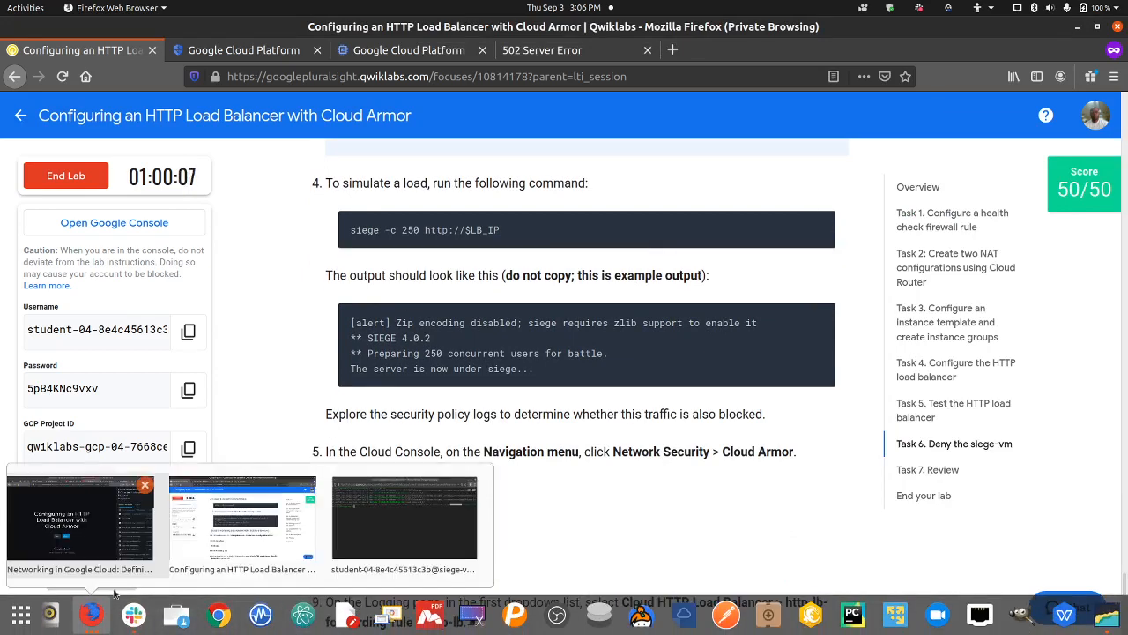
click(375, 528)
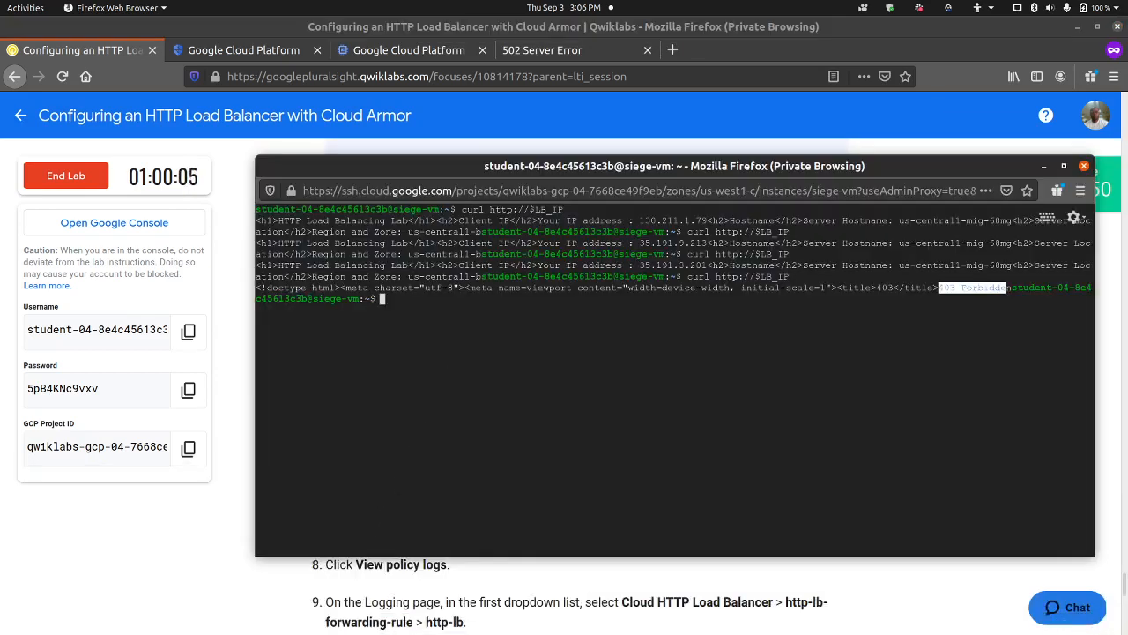
key(ctrl+v)
key(Return)
Go to Load balancing under Network services in the Cloud Console and examine the details of the http-lb load balancer.
click(473, 108)
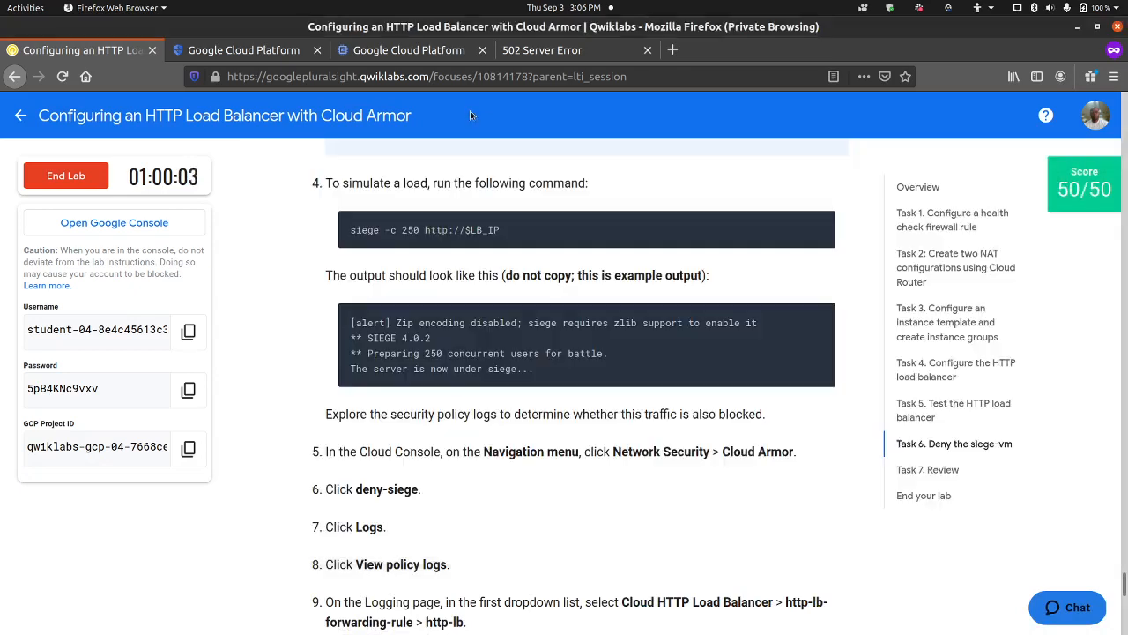
click(273, 54)
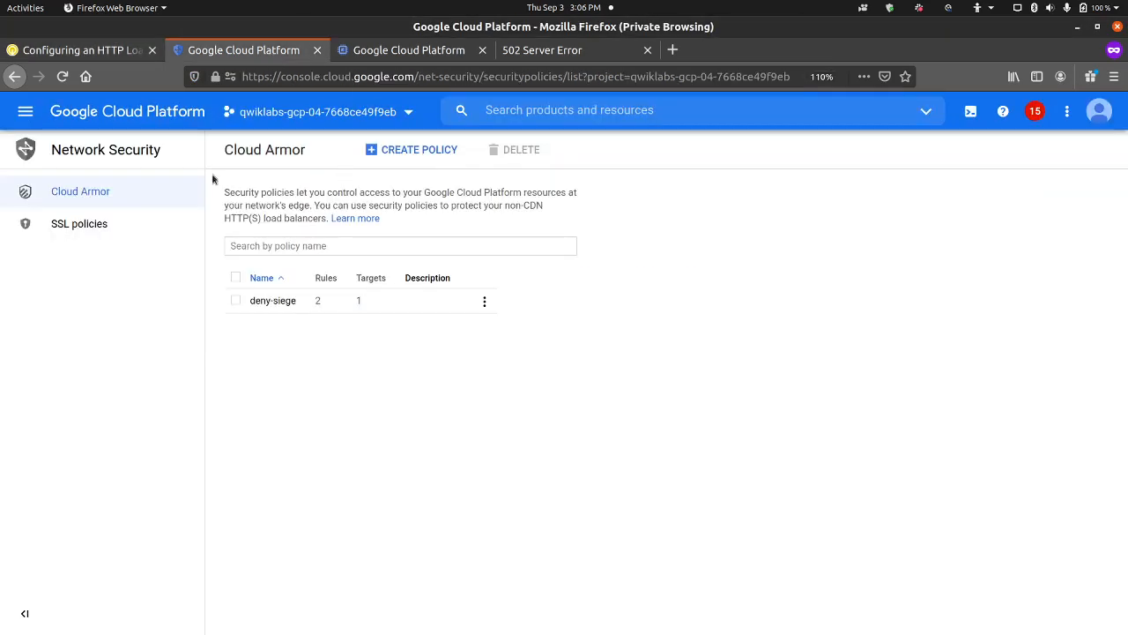
click(32, 116)
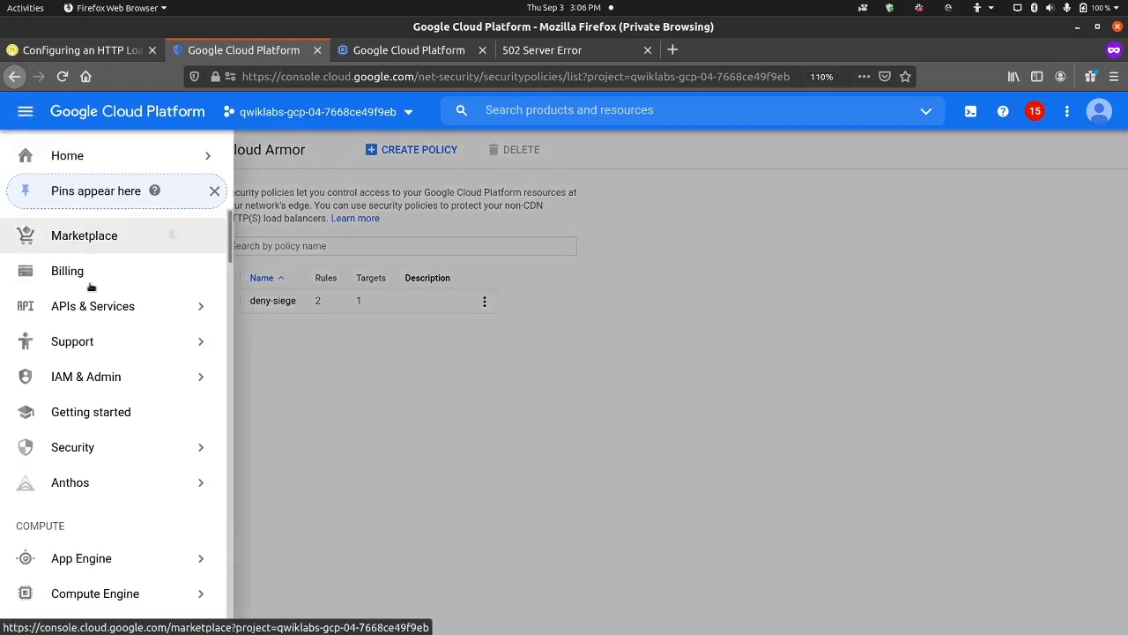
scroll(129, 441, down, 5)
scroll(127, 446, down, 8)
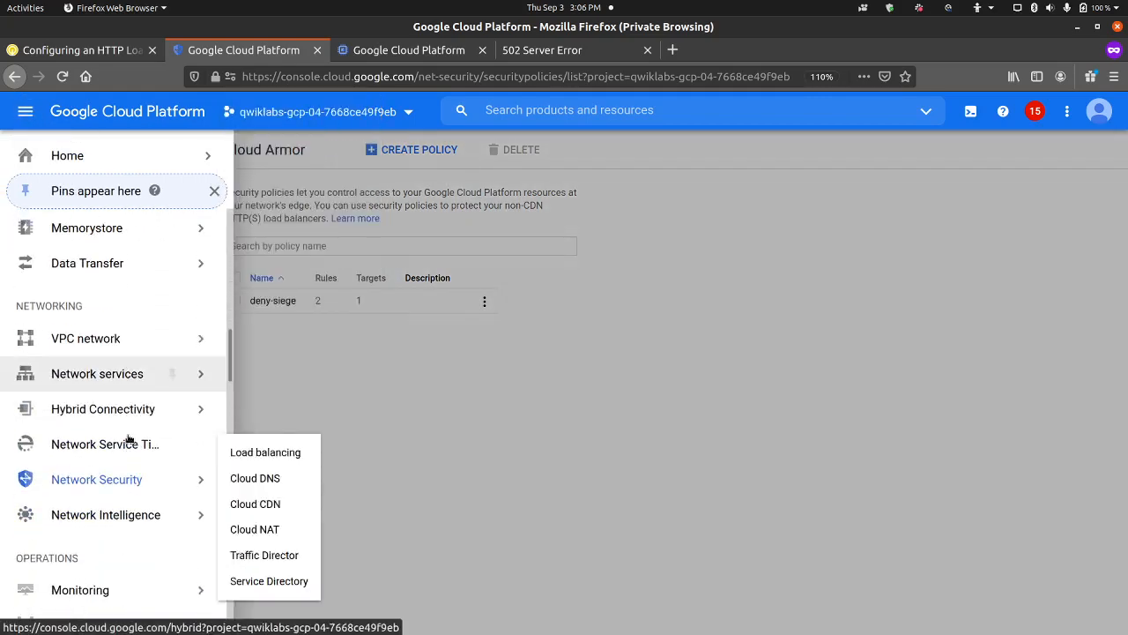
mouse_move(169, 369)
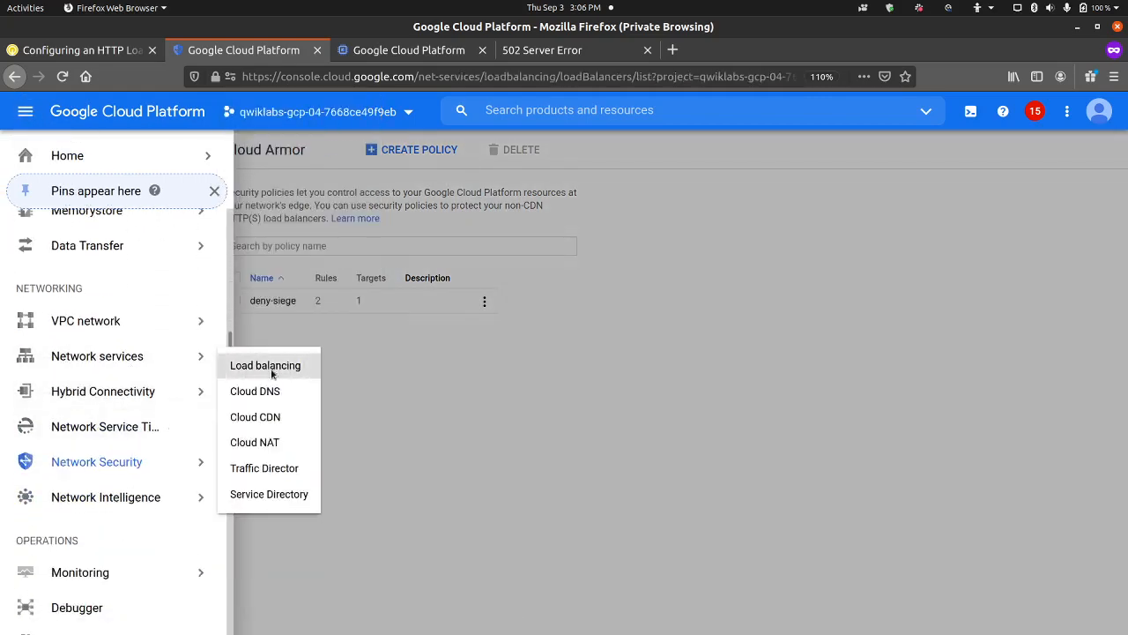
click(269, 371)
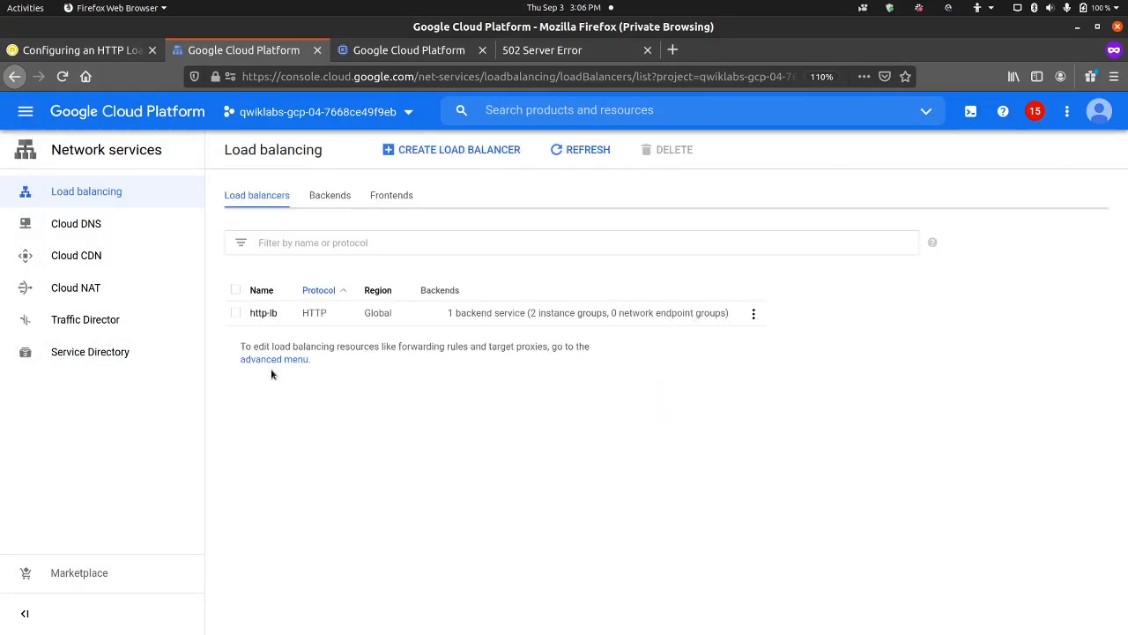
click(264, 312)
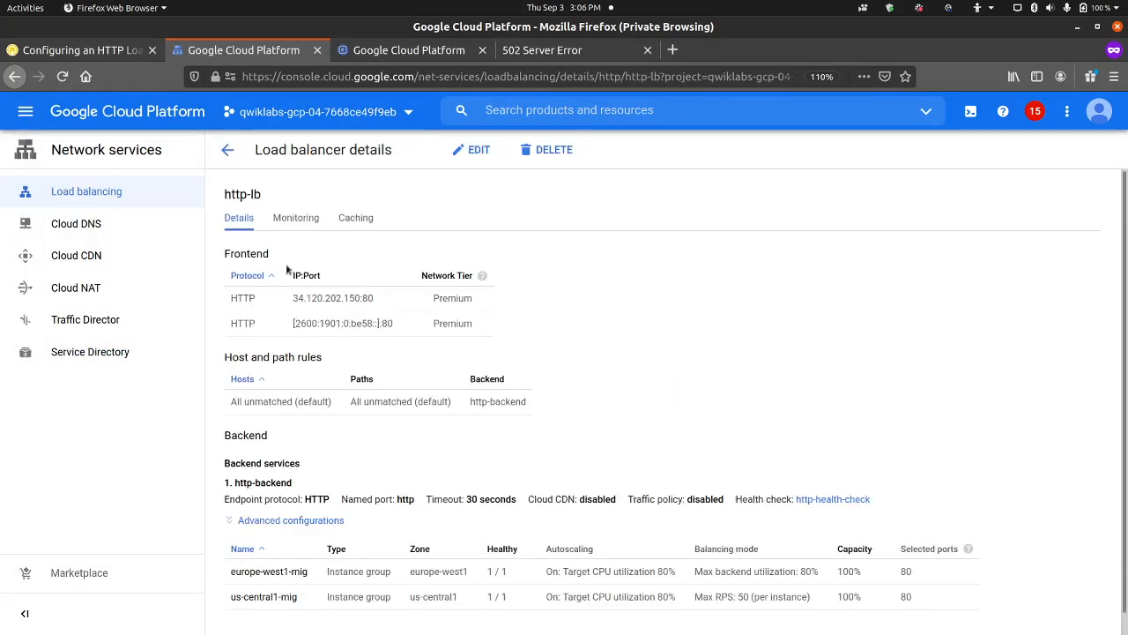
scroll(306, 301, down, 1)
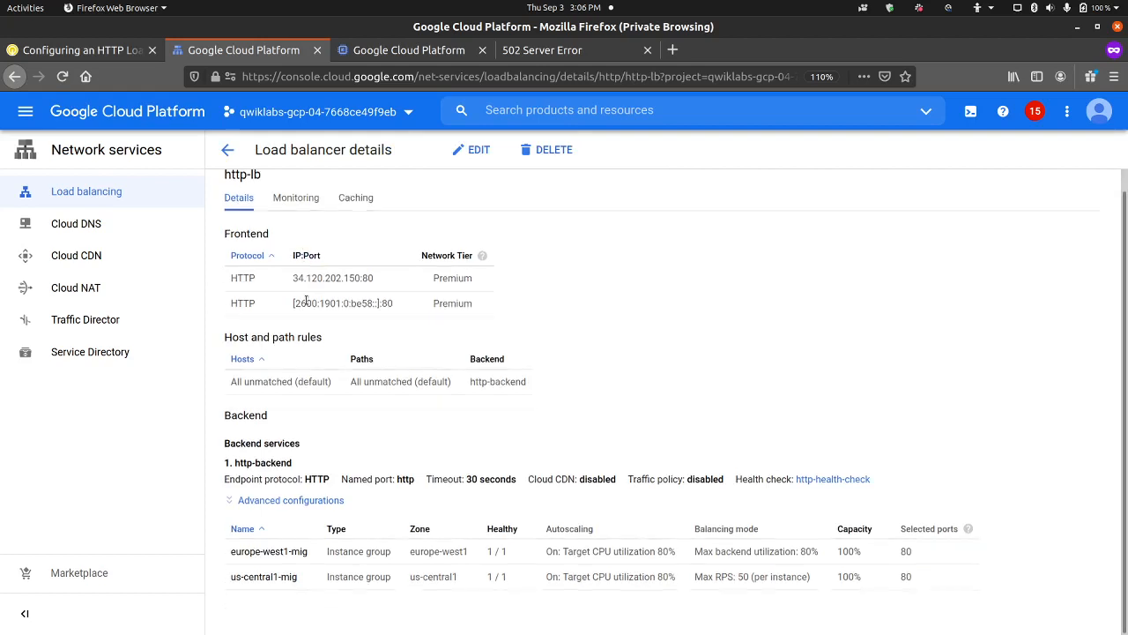
scroll(305, 301, up, 1)
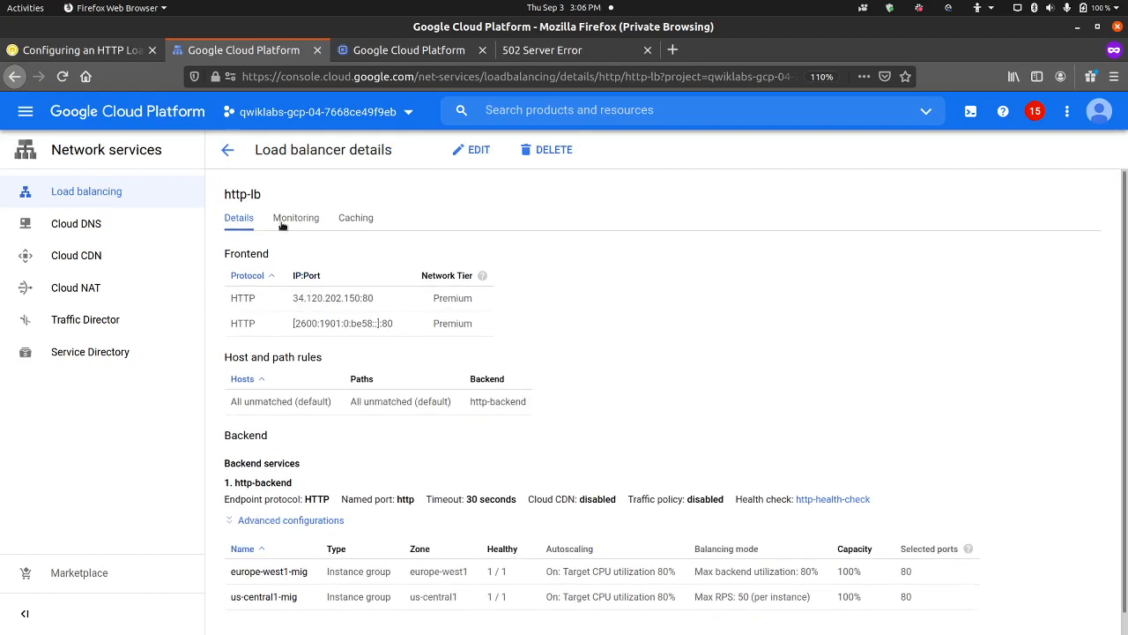
Open the http-backend backend service's details and examine its traffic flow and general properties.
click(228, 152)
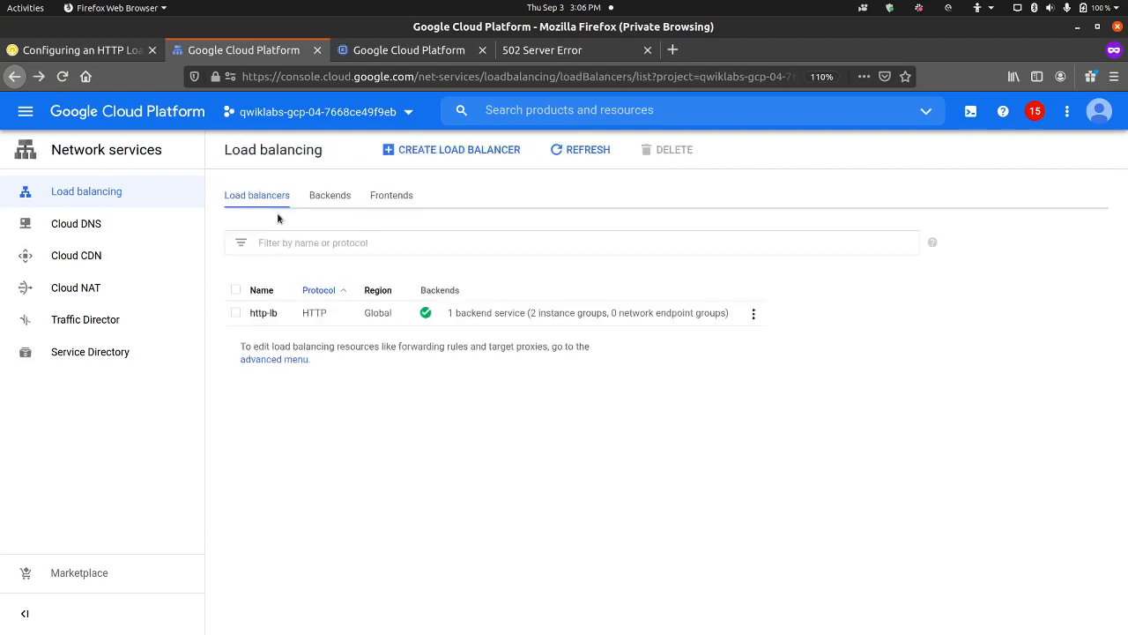
click(338, 199)
click(278, 319)
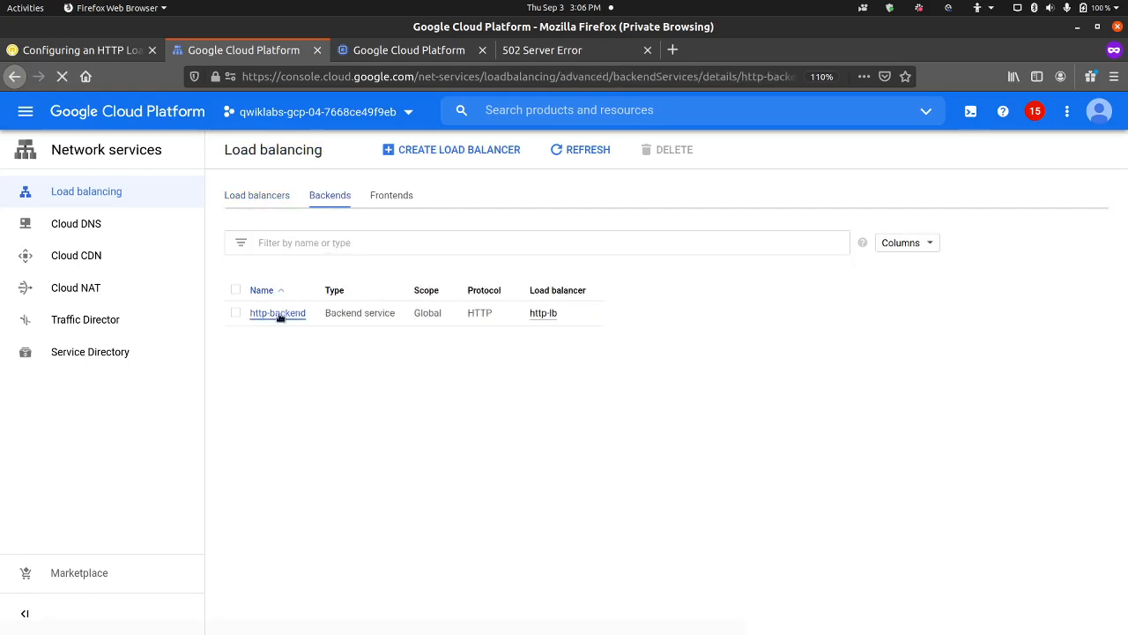
scroll(377, 393, down, 5)
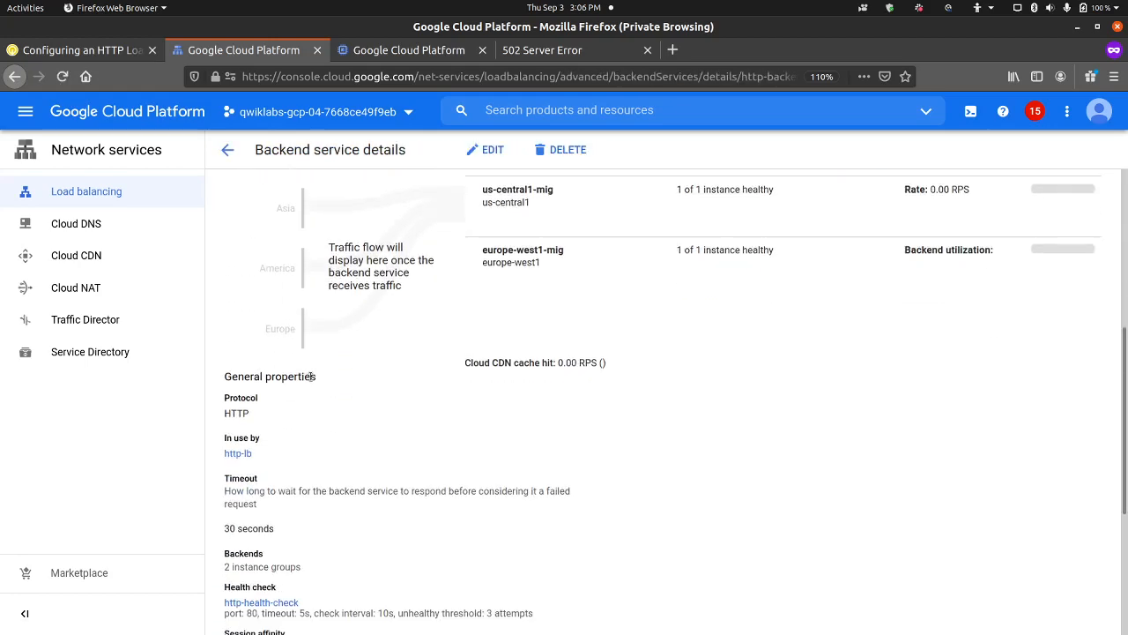
scroll(376, 393, up, 3)
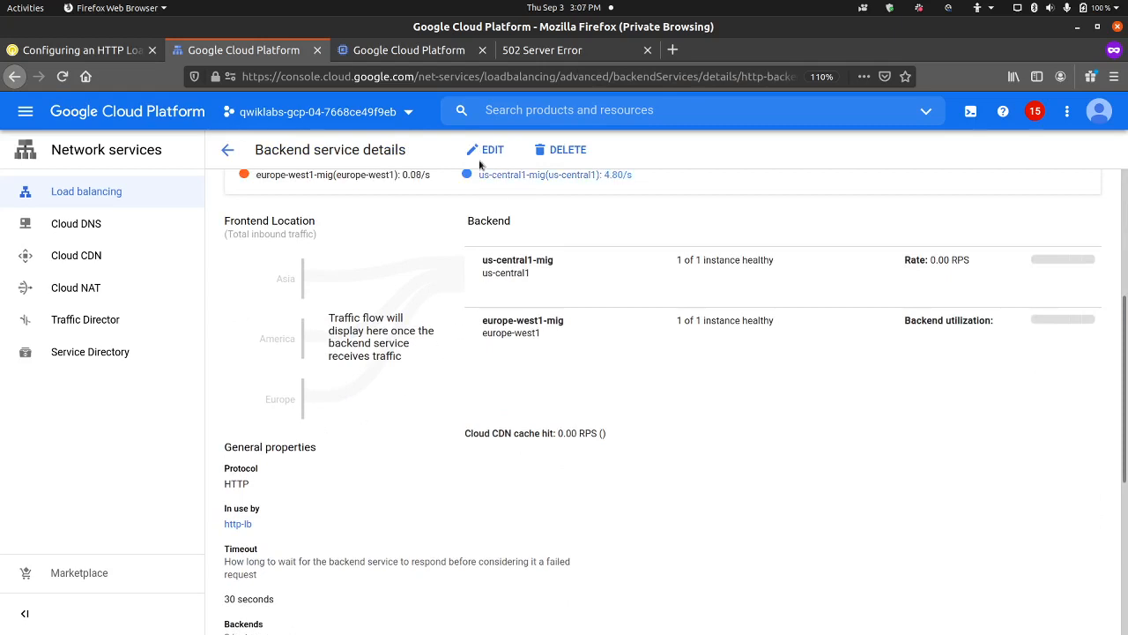
Return to the lab page and read the instructions for exploring the deny-siege security policy logs.
click(121, 55)
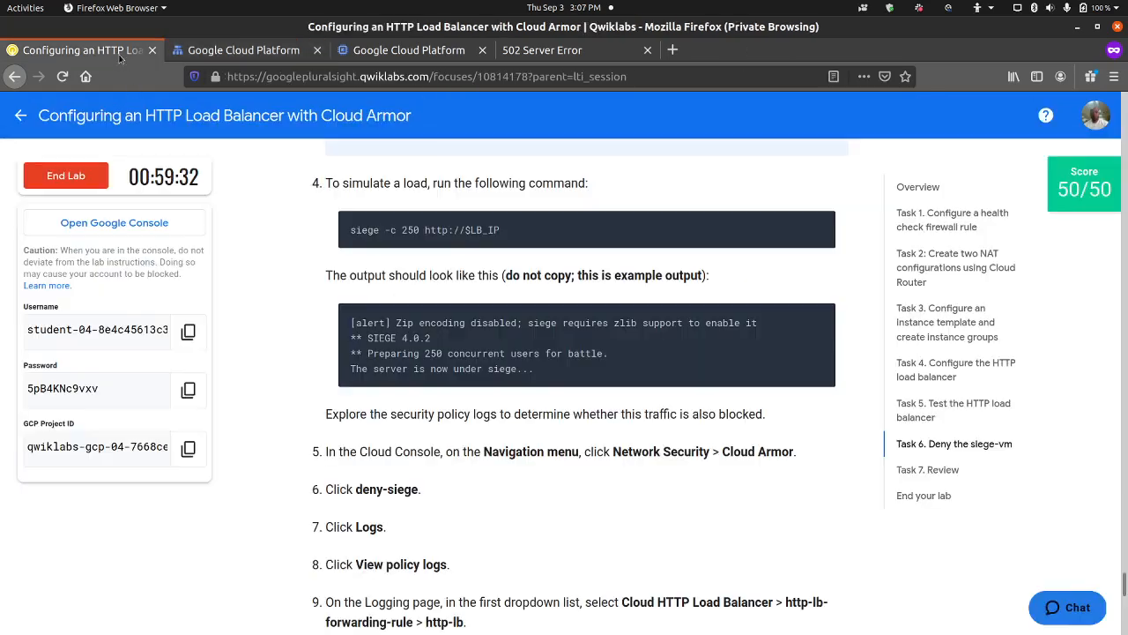
scroll(303, 366, down, 3)
scroll(299, 356, down, 6)
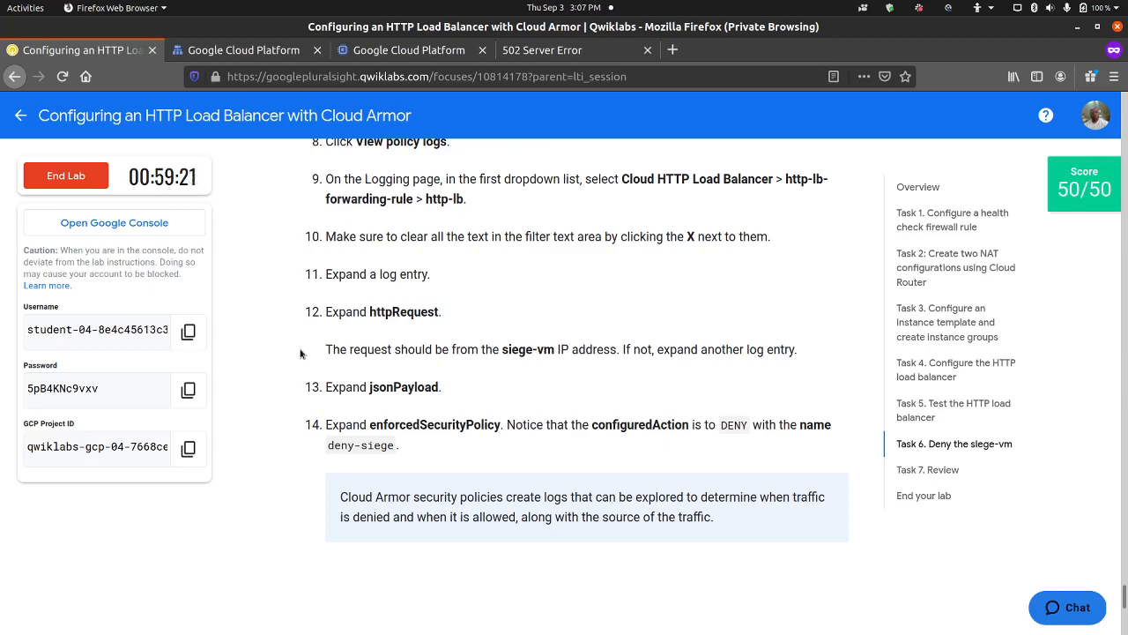
scroll(299, 354, up, 5)
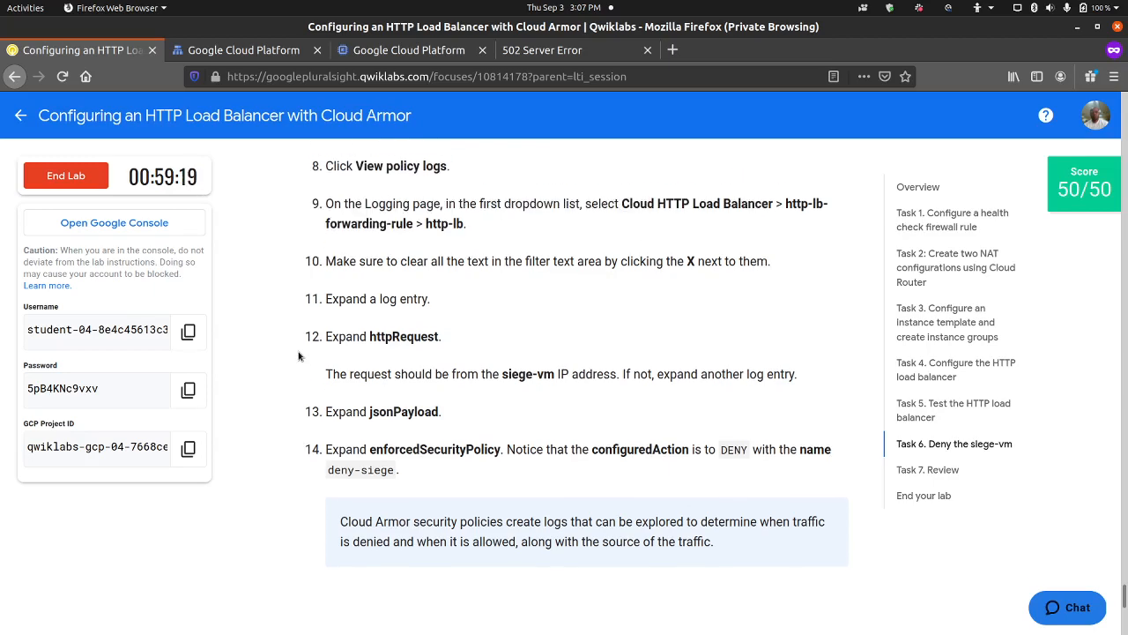
scroll(299, 353, up, 1)
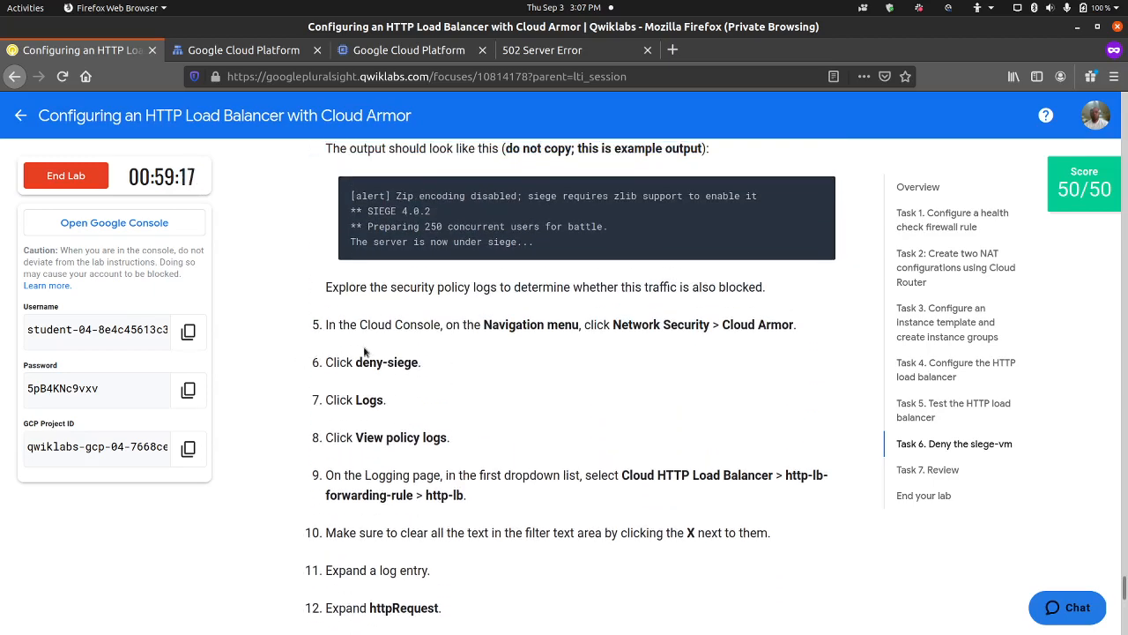
scroll(463, 340, down, 2)
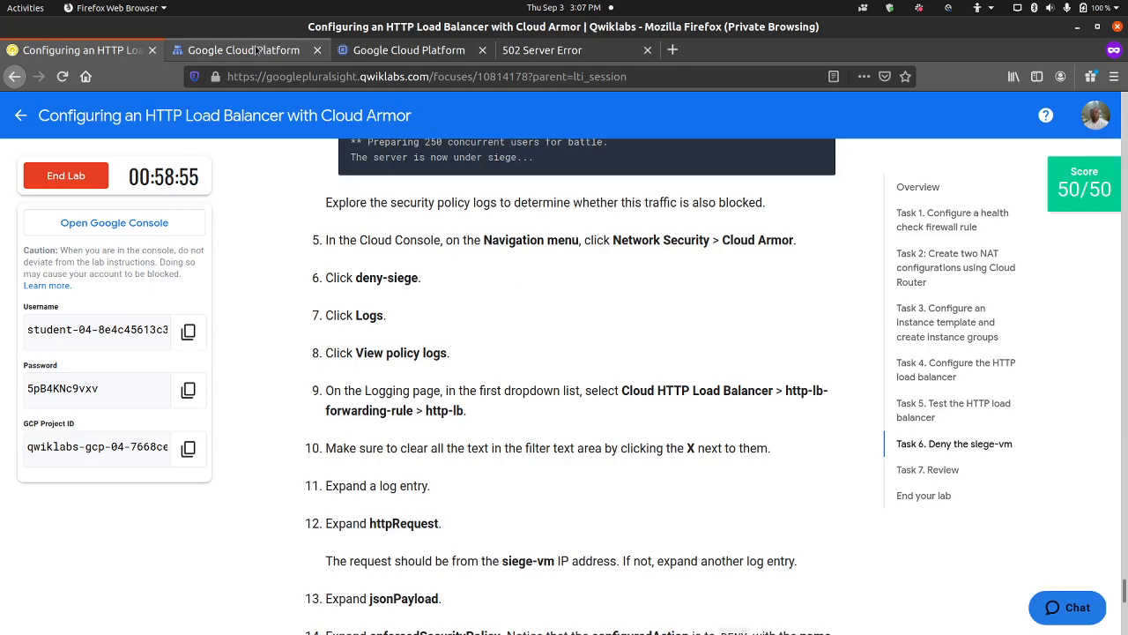
Switch to the VM instances page in the Cloud Console and go to Cloud Armor under Network Security.
click(379, 50)
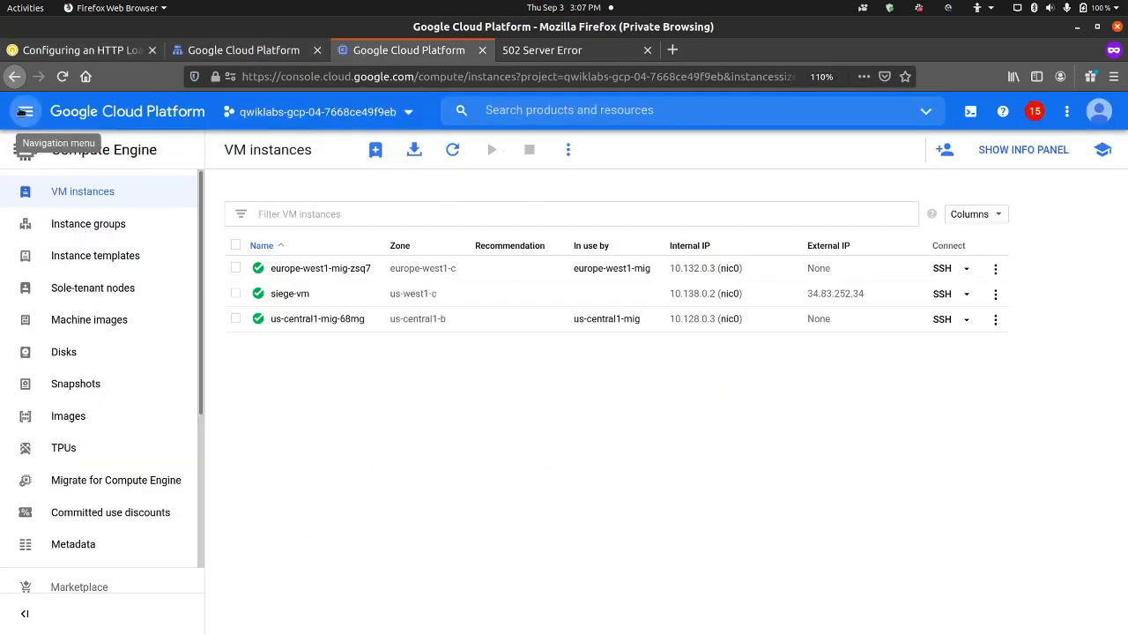
click(25, 111)
scroll(126, 365, down, 3)
scroll(126, 365, down, 10)
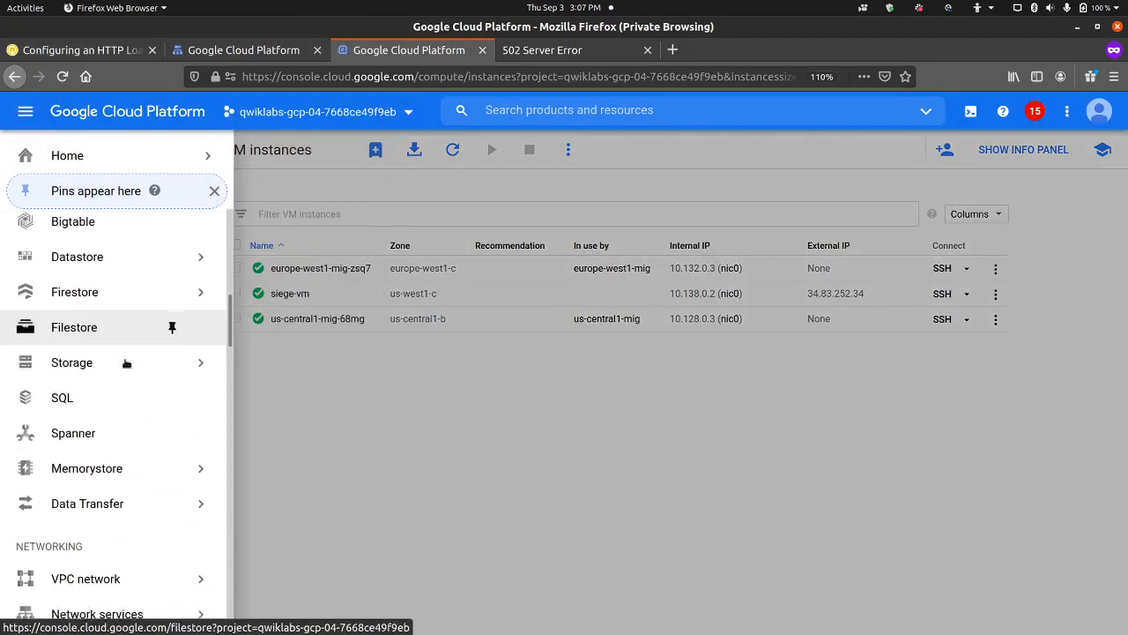
mouse_move(124, 307)
mouse_move(171, 249)
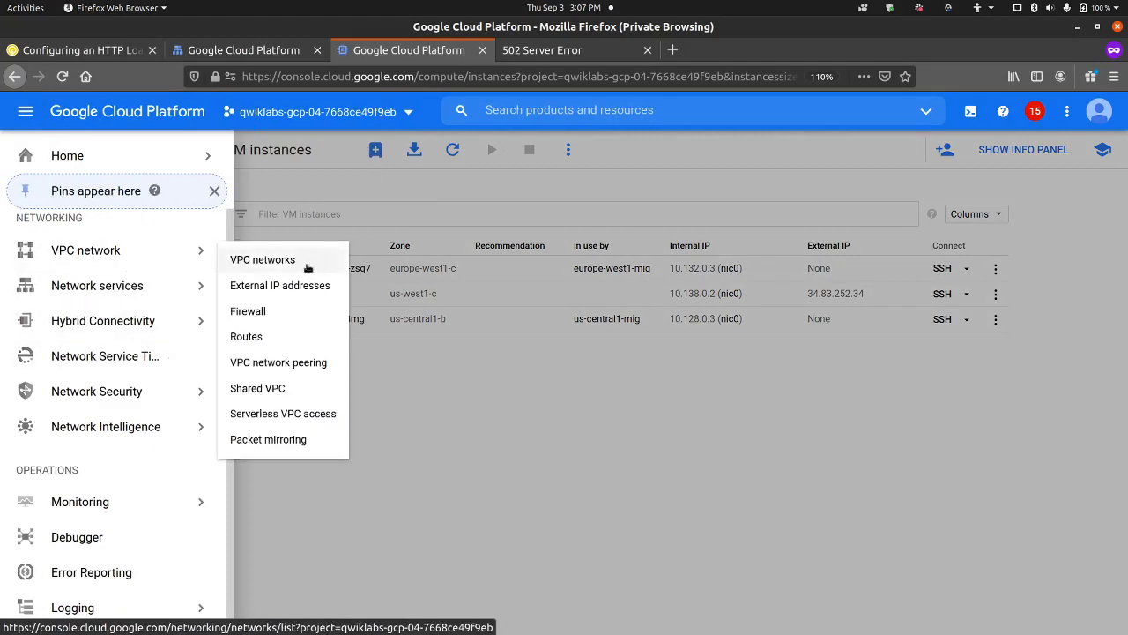
mouse_move(141, 289)
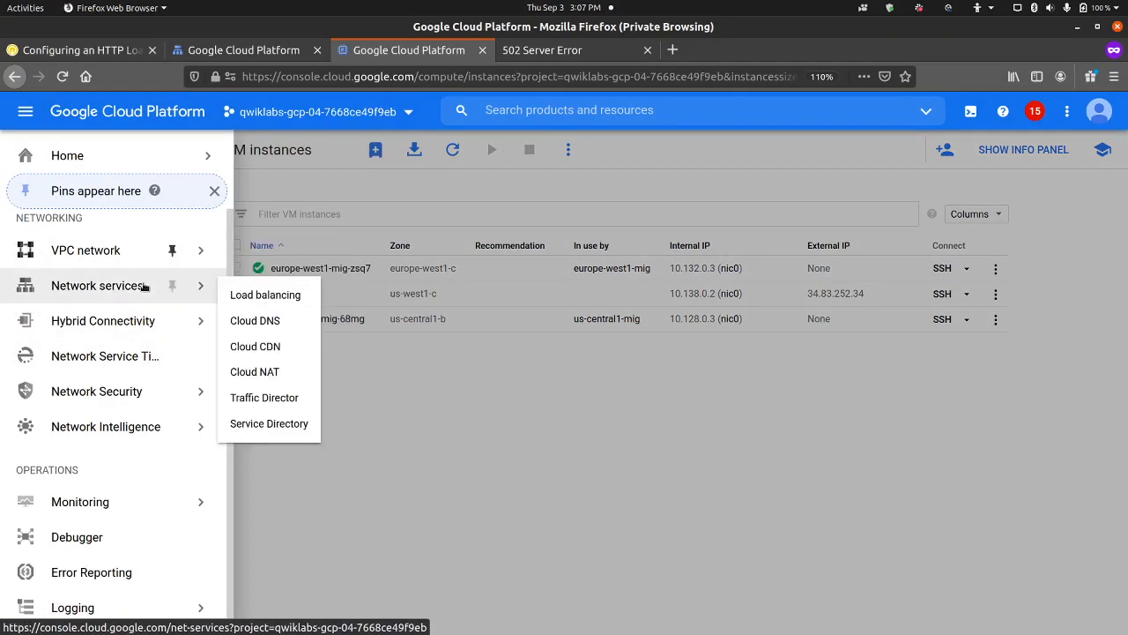
mouse_move(124, 389)
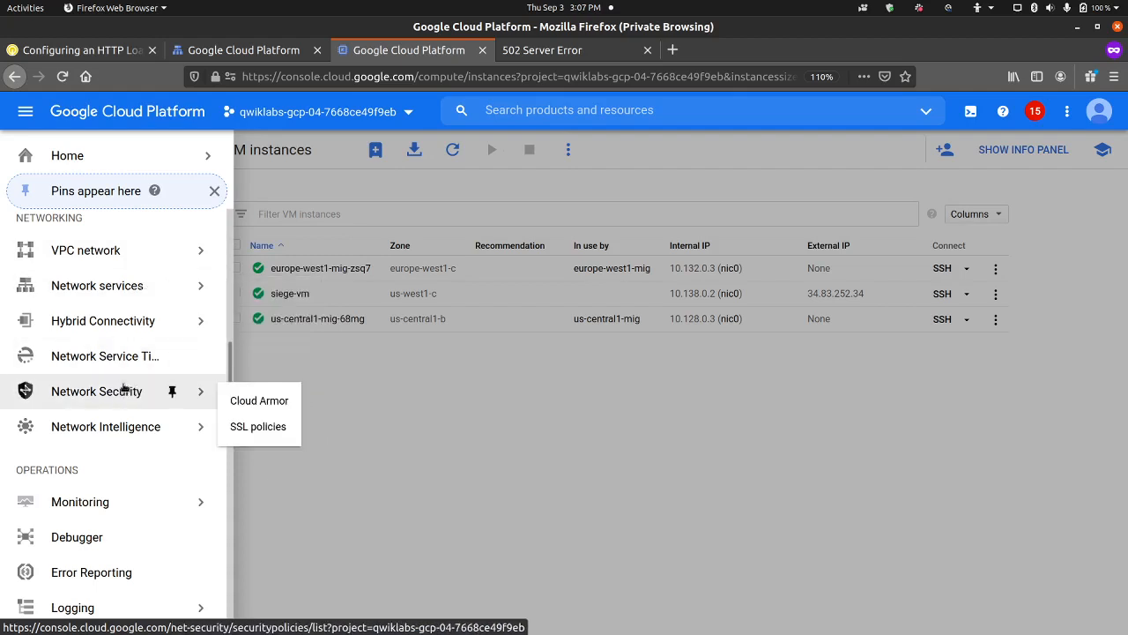
click(237, 402)
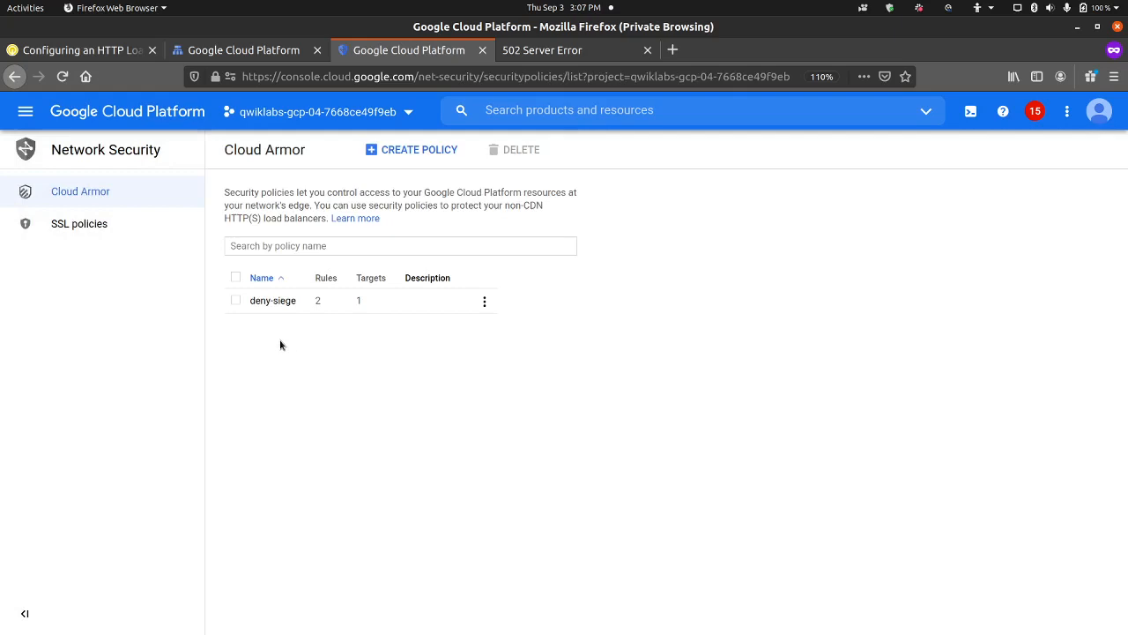
Open the deny-siege security policy's details and view its policy logs.
click(280, 306)
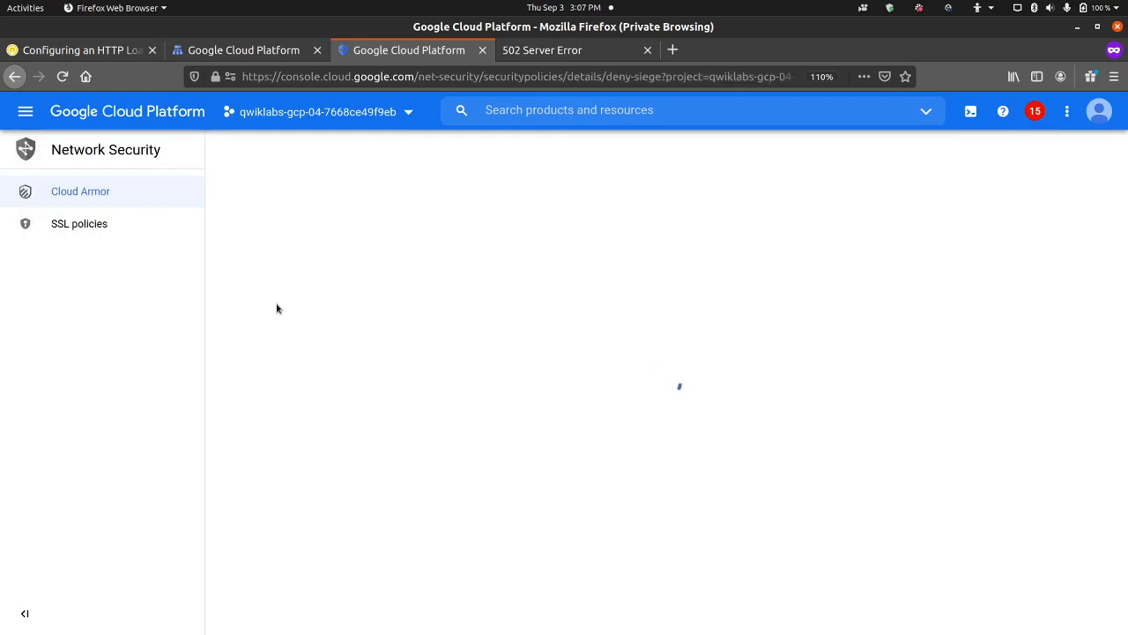
click(327, 305)
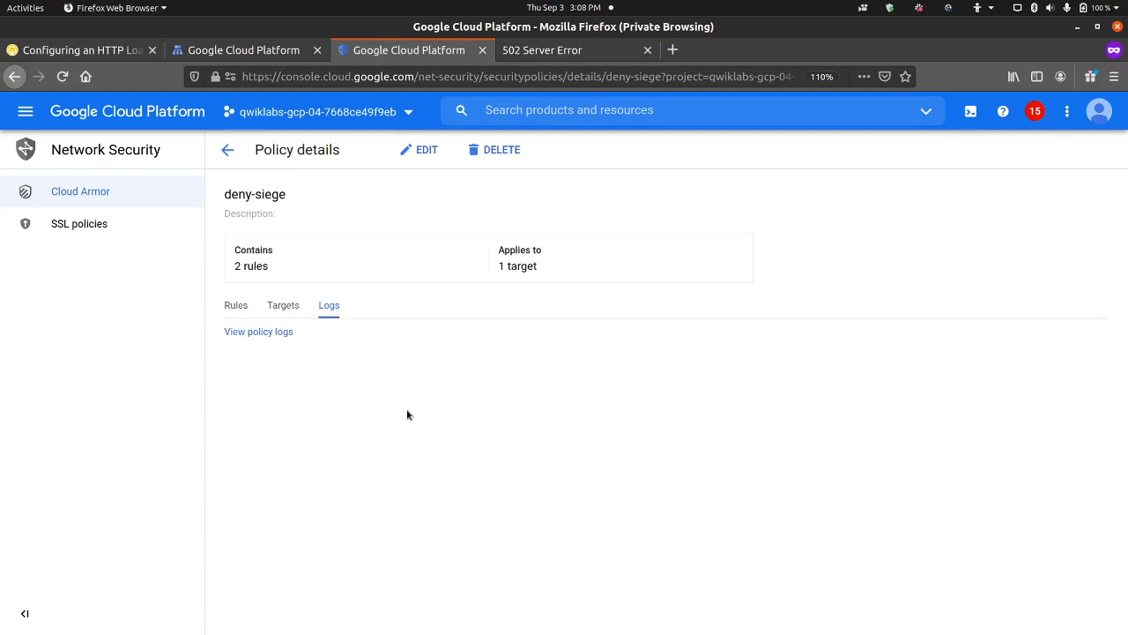
click(279, 337)
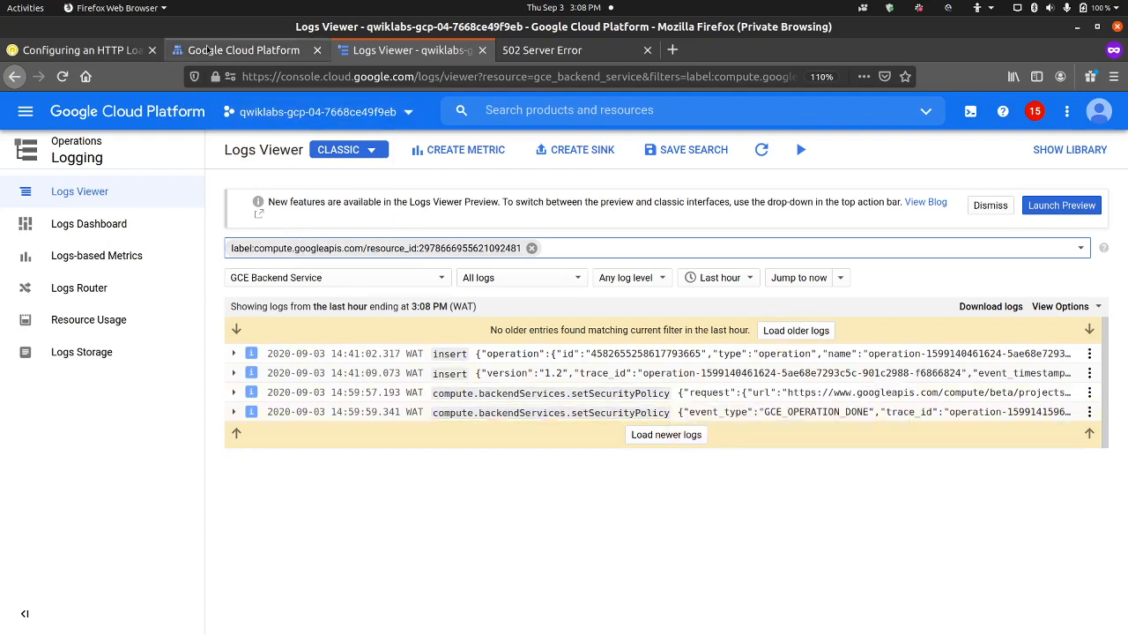
Check the http-backend service's traffic graph and frontend flow again, and the running siege command in the siege-vm terminal.
click(240, 50)
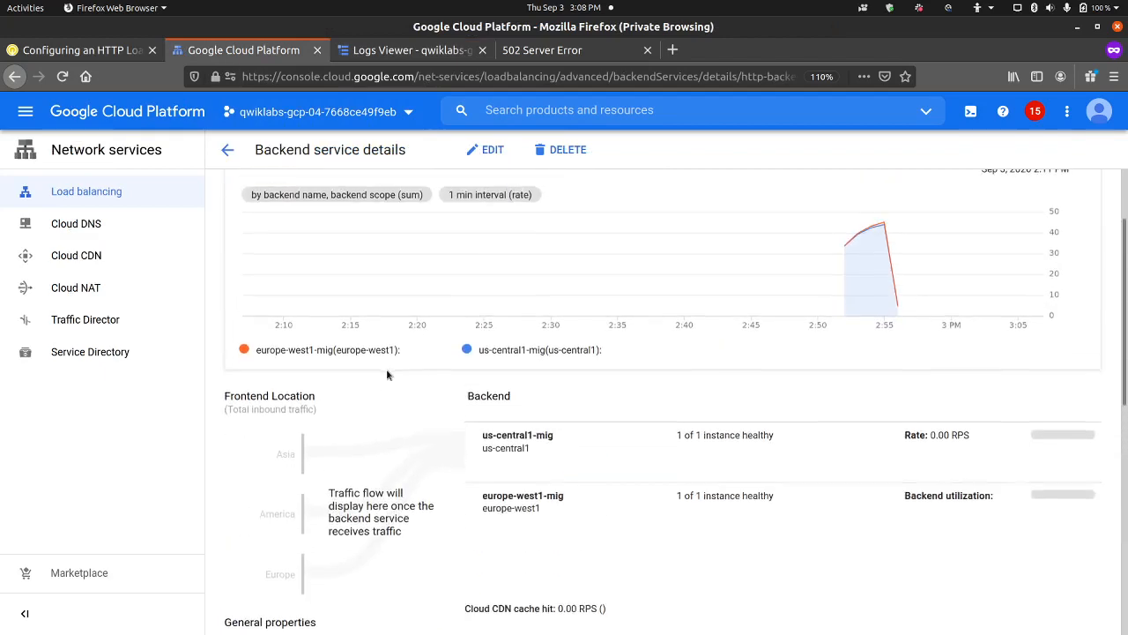
scroll(386, 375, down, 2)
scroll(386, 375, up, 2)
scroll(386, 375, down, 2)
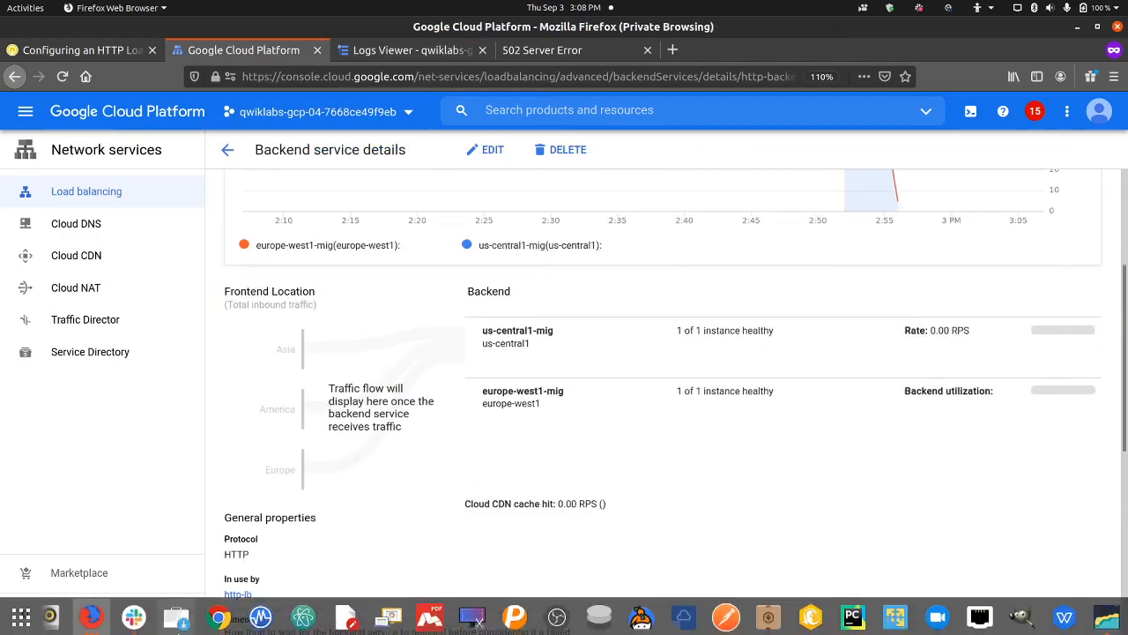
click(91, 614)
click(365, 536)
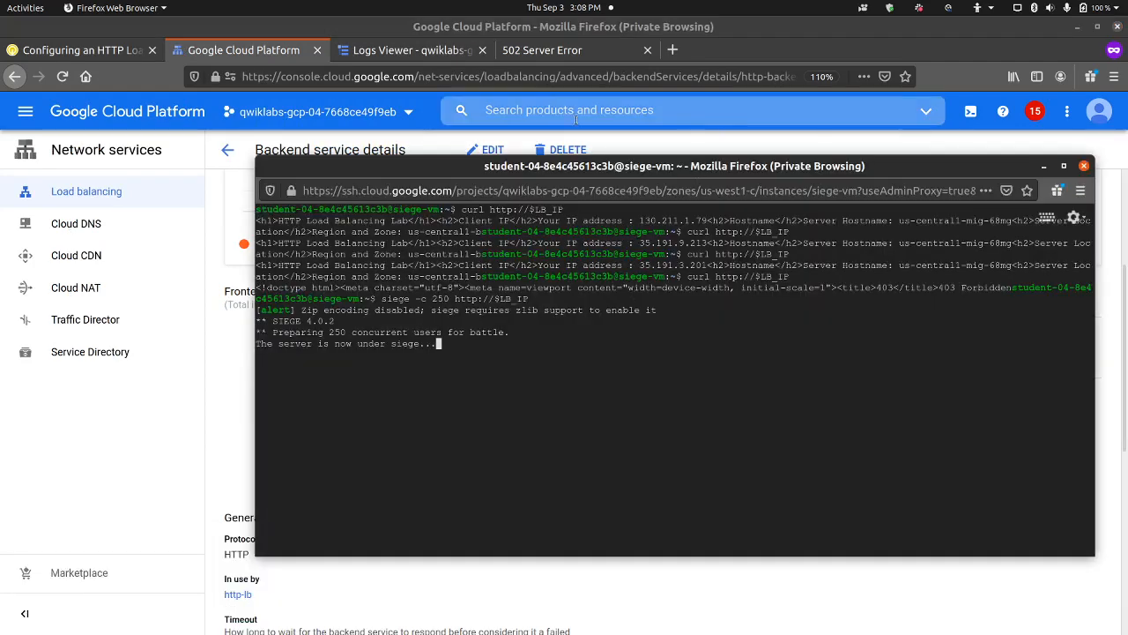
click(161, 83)
scroll(384, 384, up, 1)
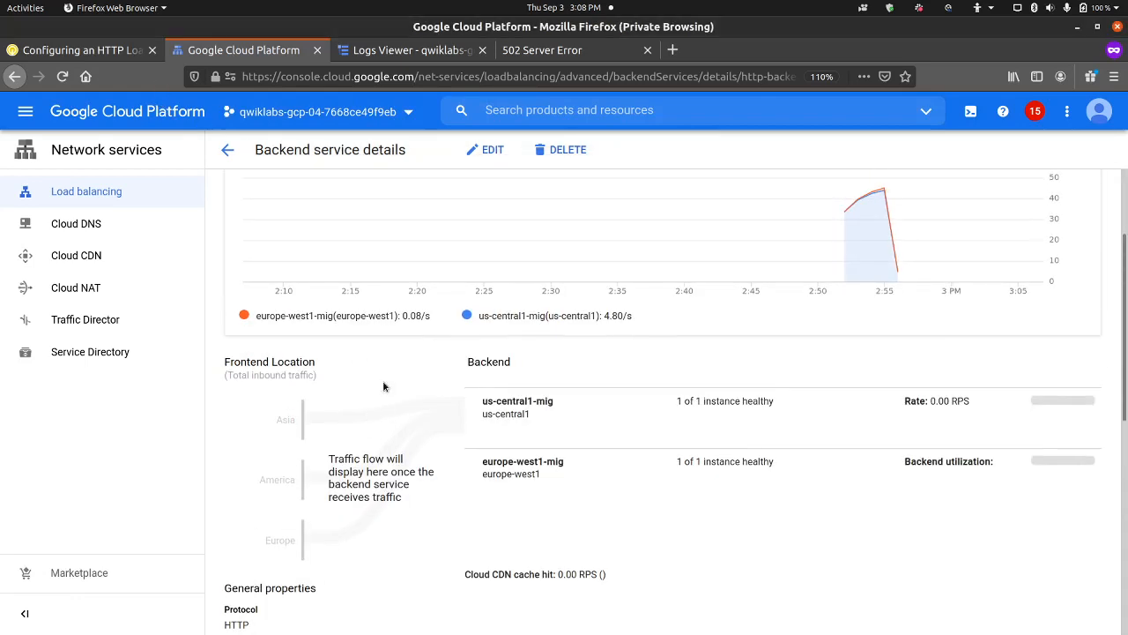
scroll(384, 385, down, 1)
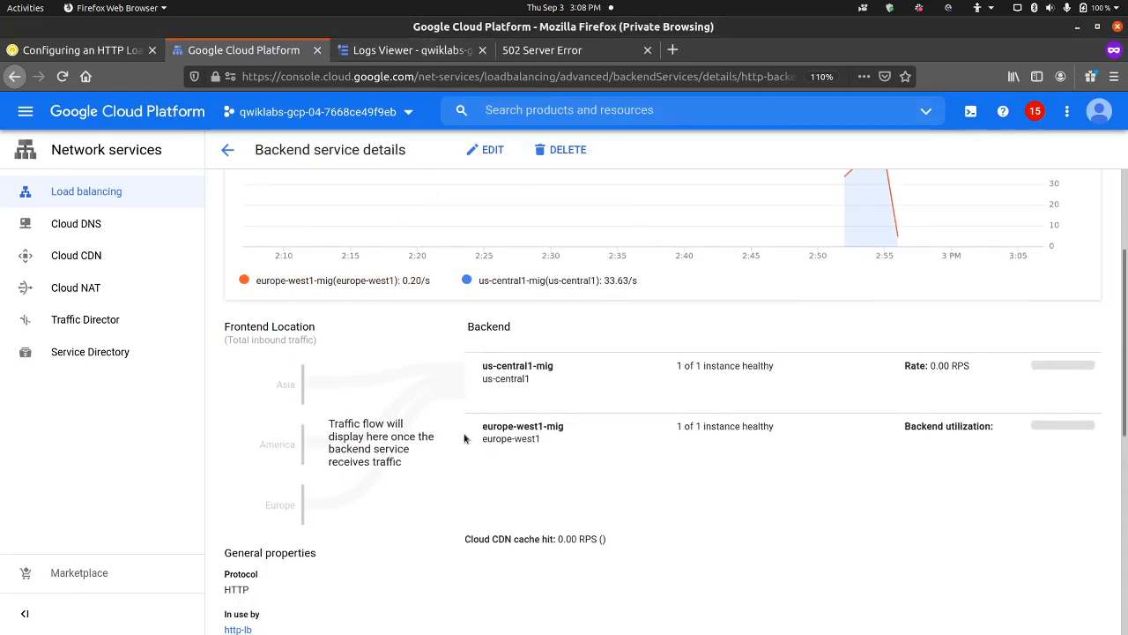
scroll(458, 432, down, 2)
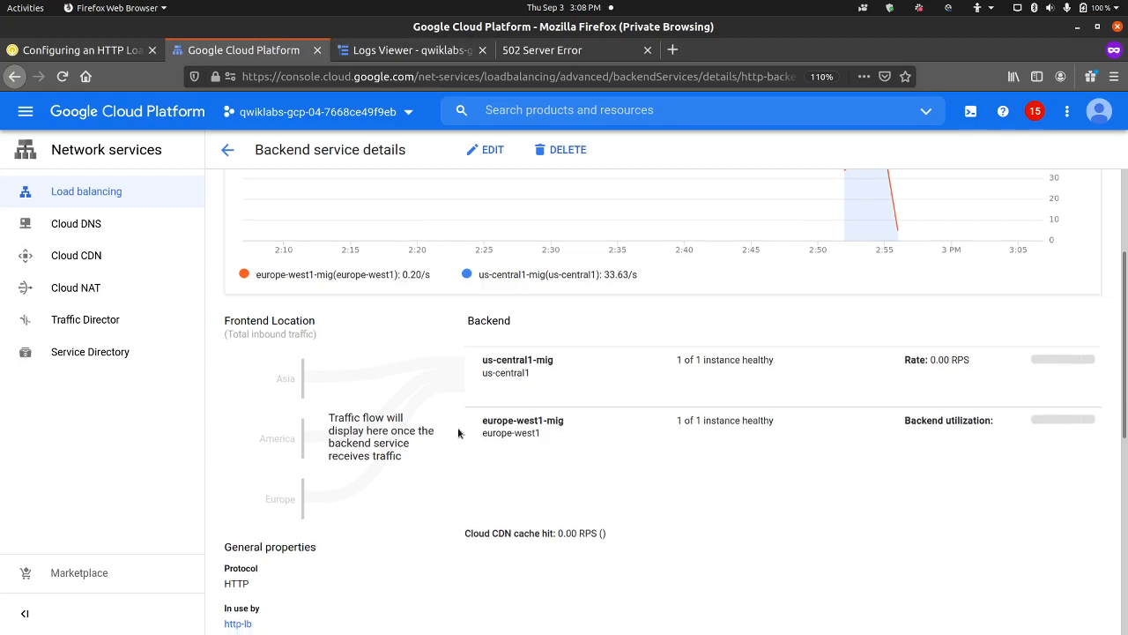
scroll(459, 432, up, 2)
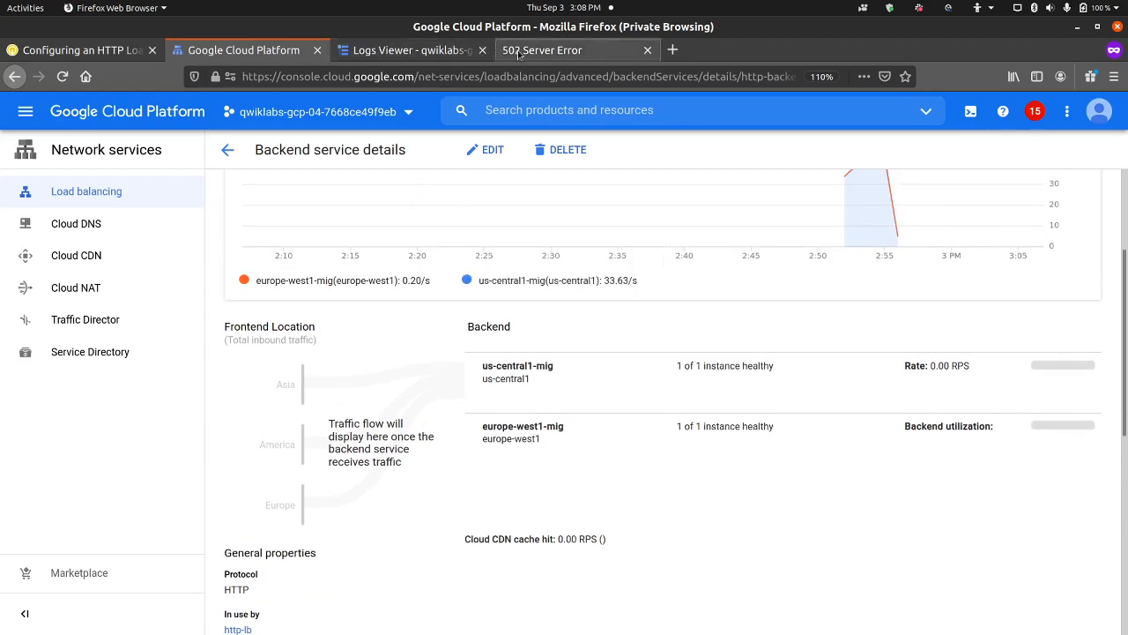
Return to the Logs Viewer and look through the resource types available for filtering the logs.
click(452, 53)
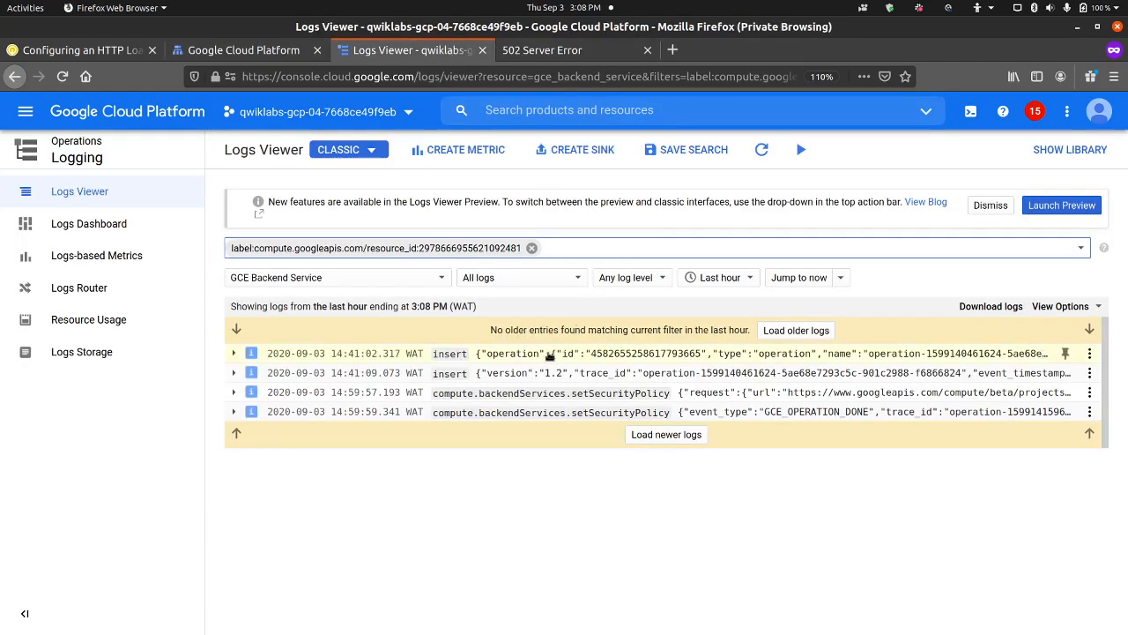
click(433, 282)
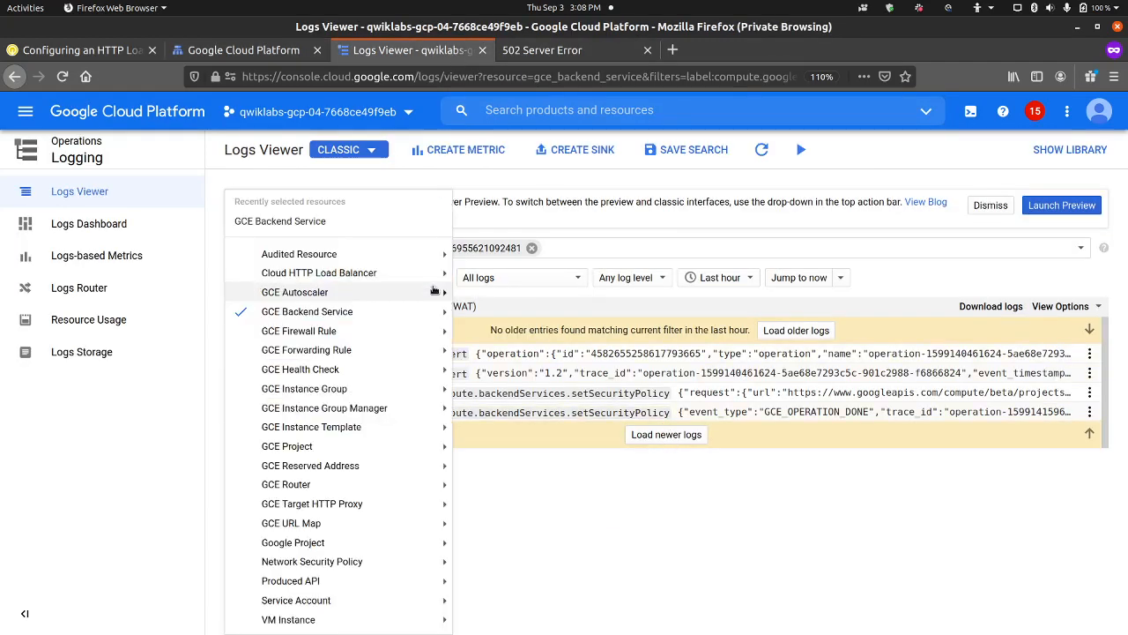
mouse_move(401, 279)
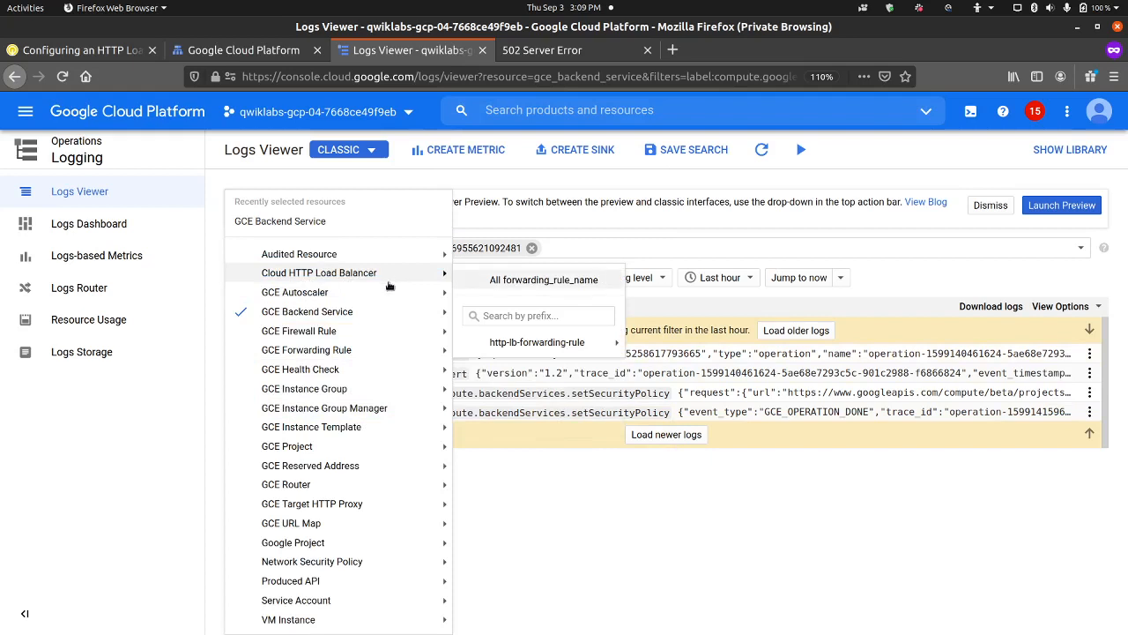
mouse_move(359, 292)
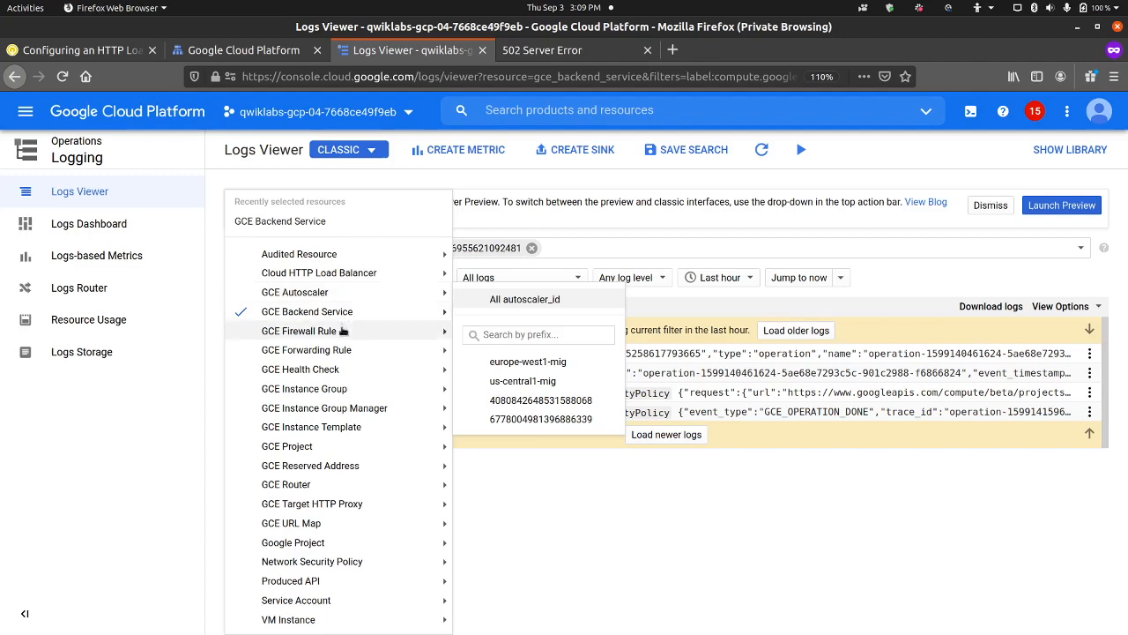
mouse_move(336, 419)
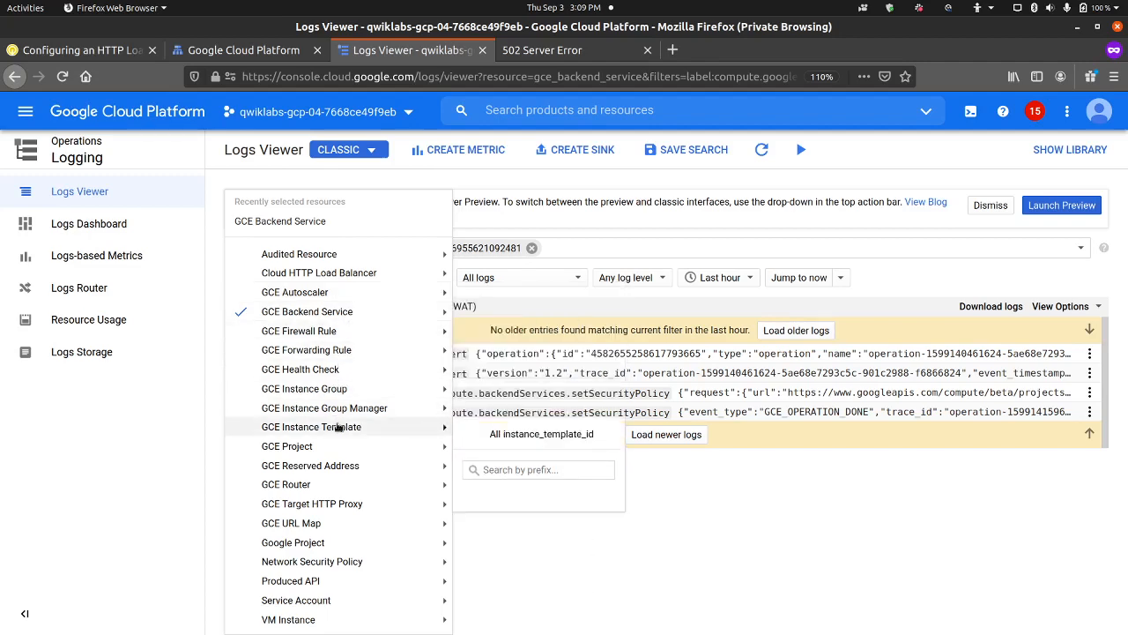
mouse_move(348, 391)
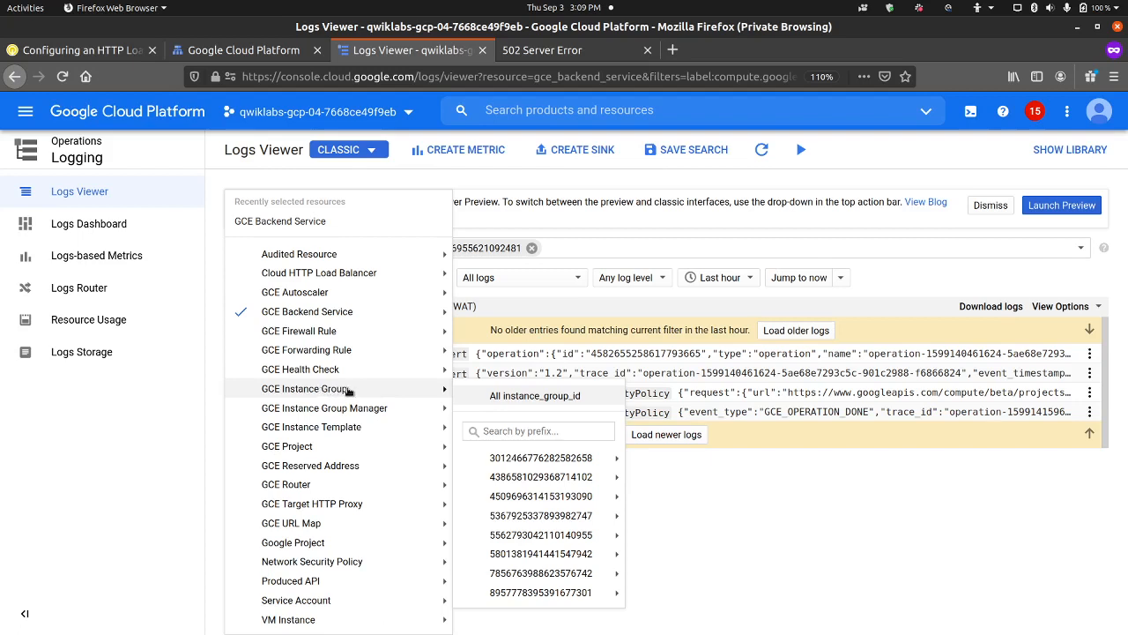
mouse_move(350, 624)
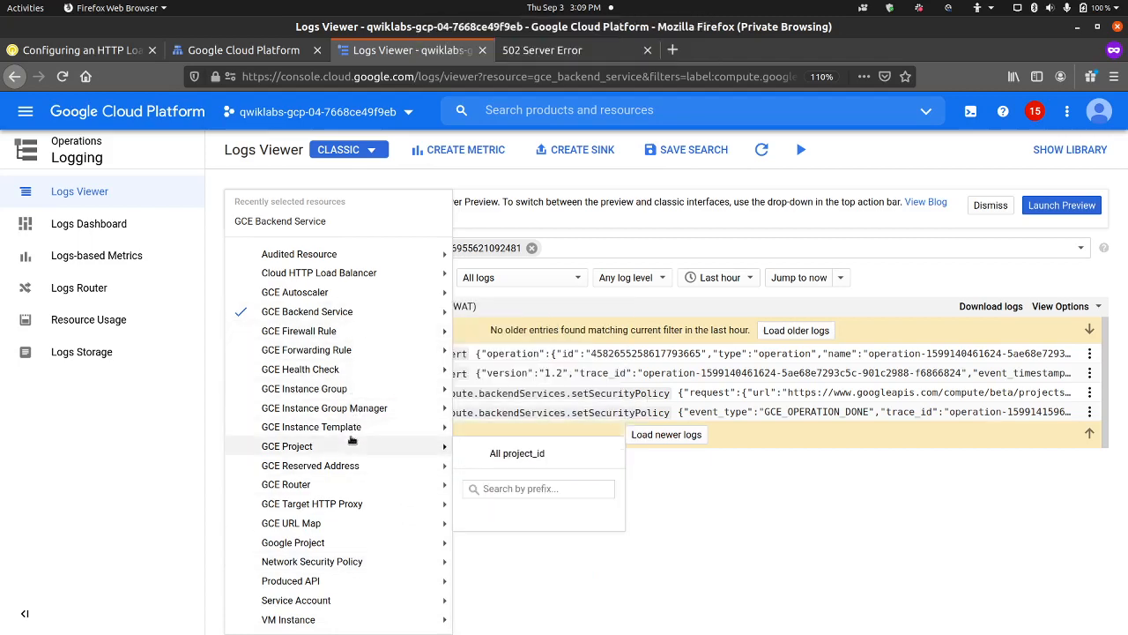
Reread the lab instructions on which logging resource to select and which log entry fields to expand.
click(136, 53)
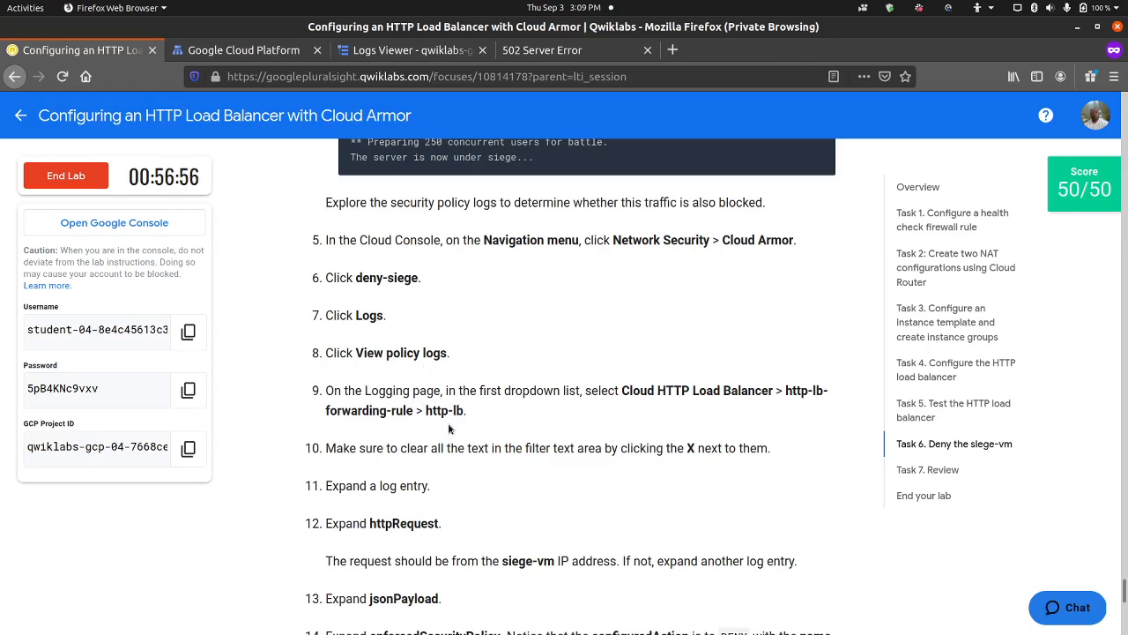
scroll(451, 428, down, 4)
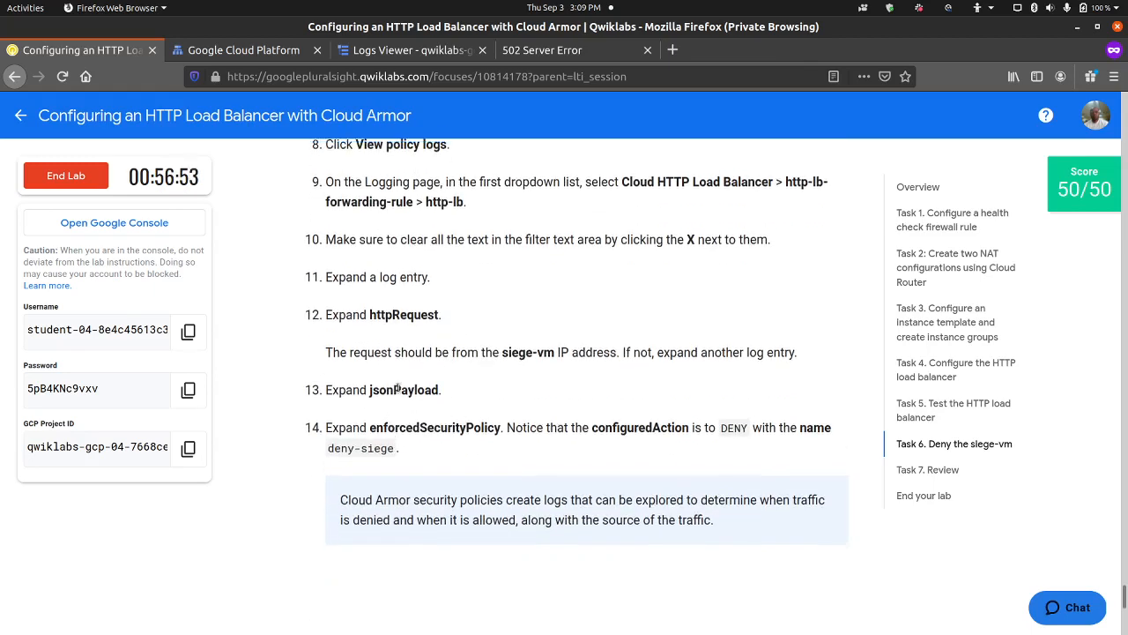
scroll(423, 334, up, 2)
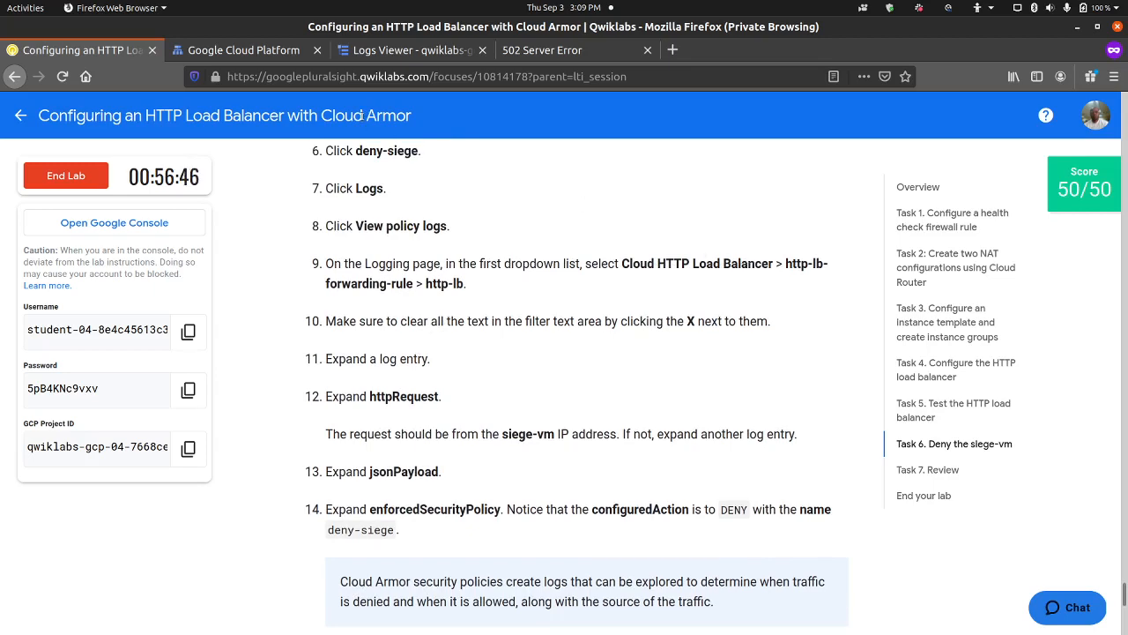
Filter the Logs Viewer by Cloud HTTP Load Balancer > http-lb-forwarding-rule > http-lb and load newer logs.
click(274, 50)
click(407, 50)
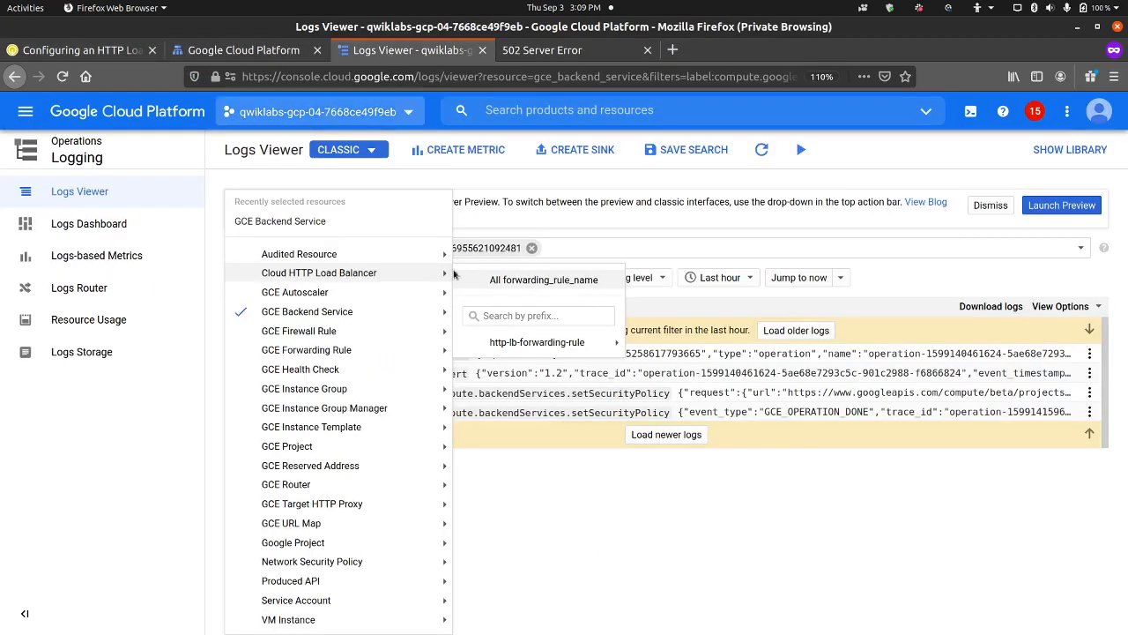
mouse_move(384, 396)
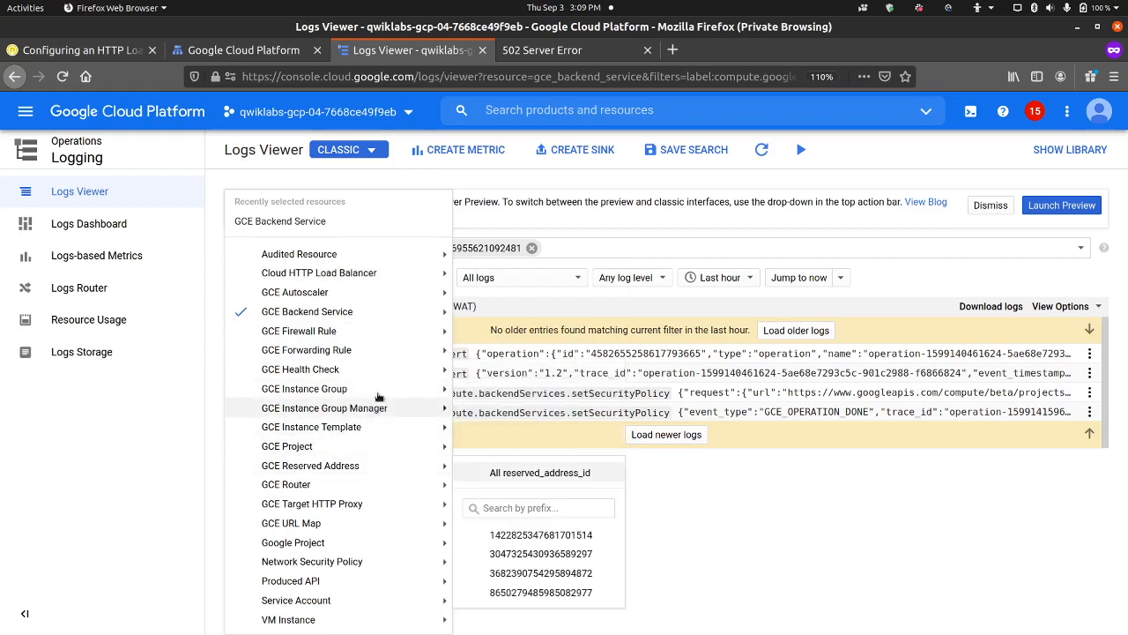
mouse_move(336, 278)
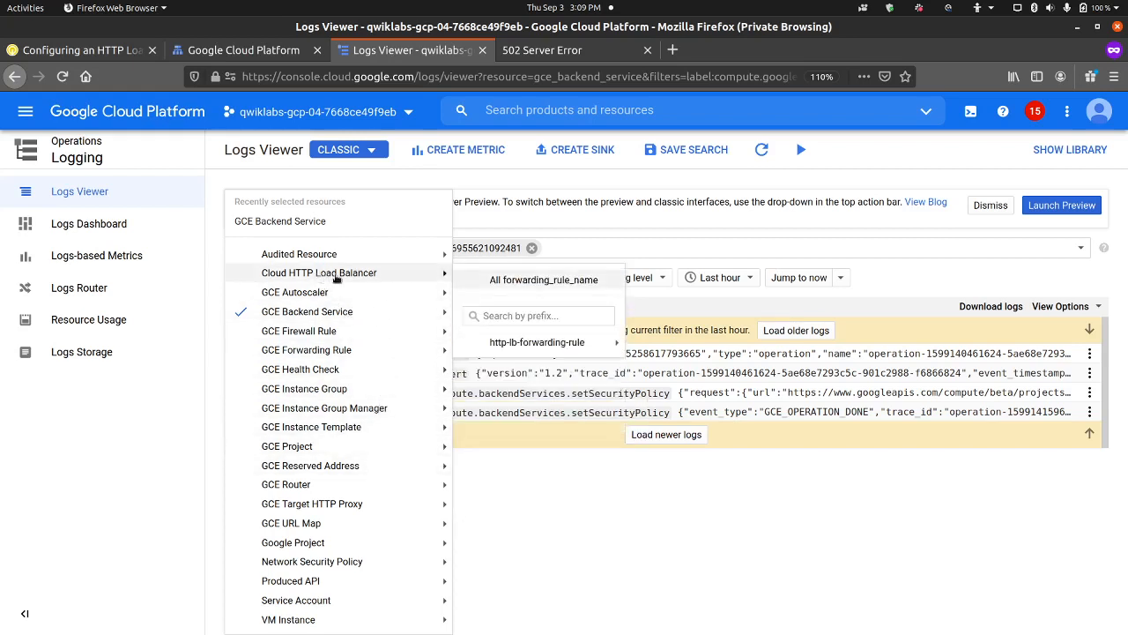
mouse_move(564, 342)
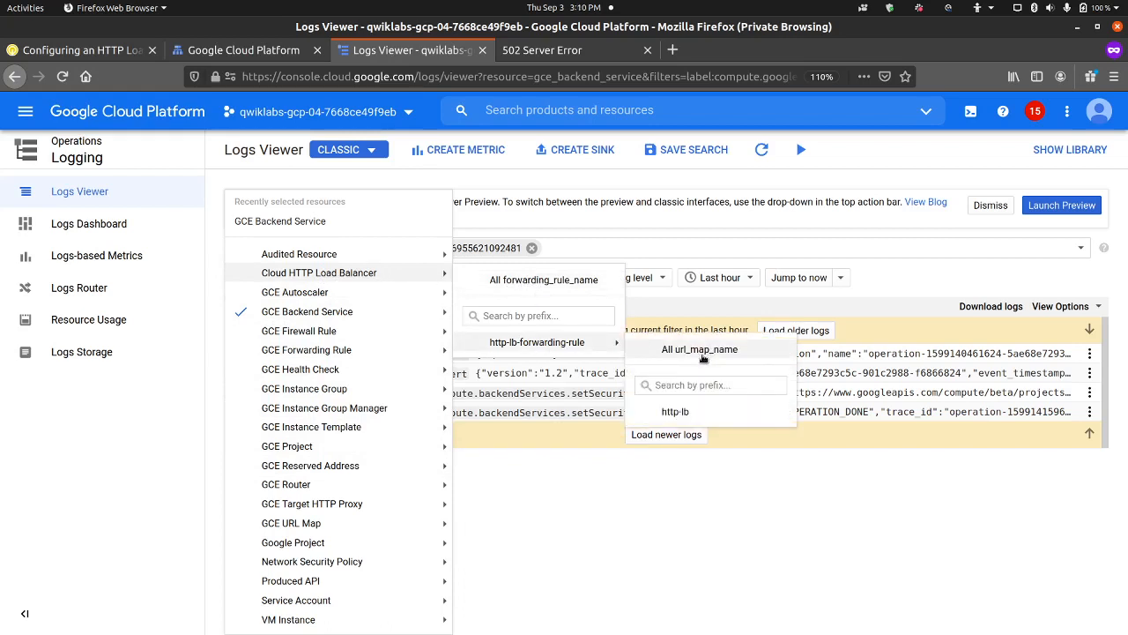
click(676, 412)
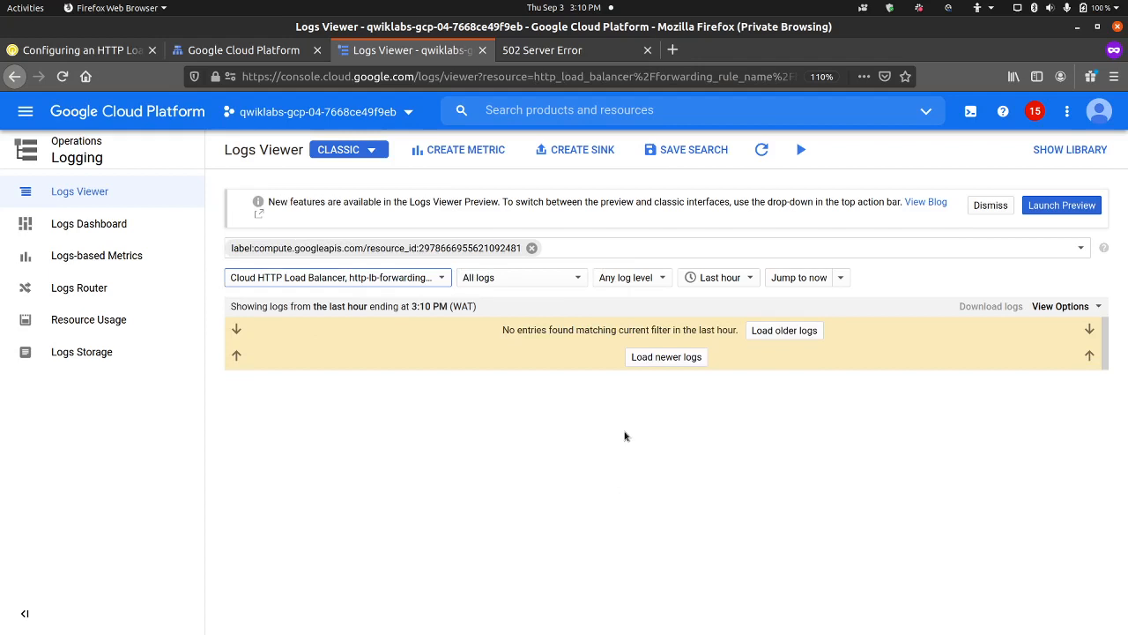
click(649, 356)
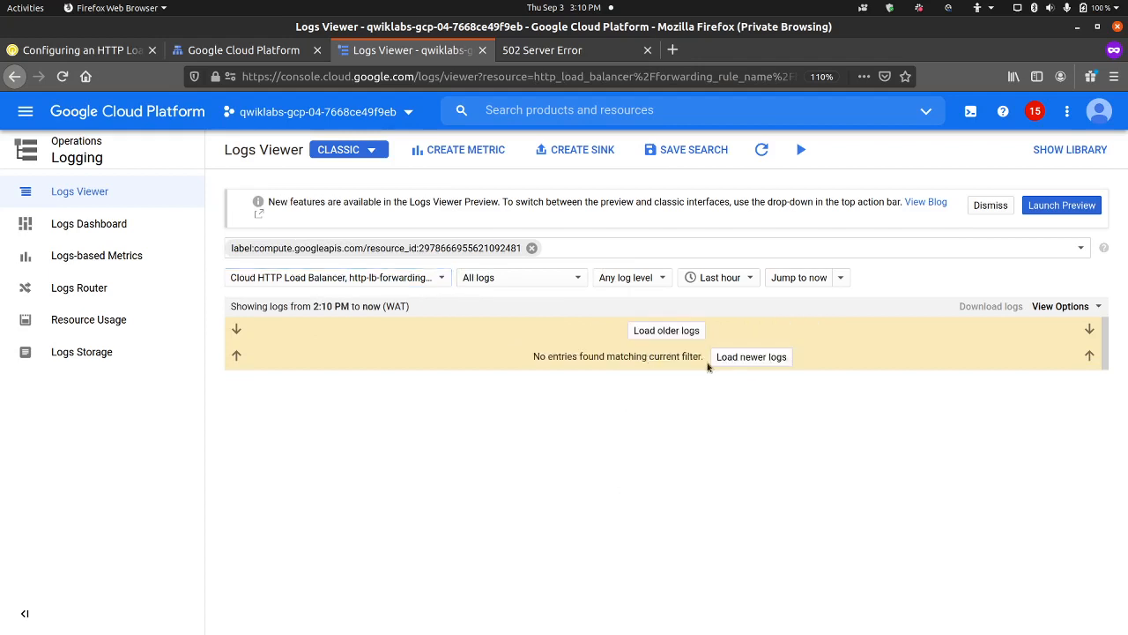
click(744, 359)
Switch to the siege-vm terminal window and check the load simulation's output.
mouse_move(217, 624)
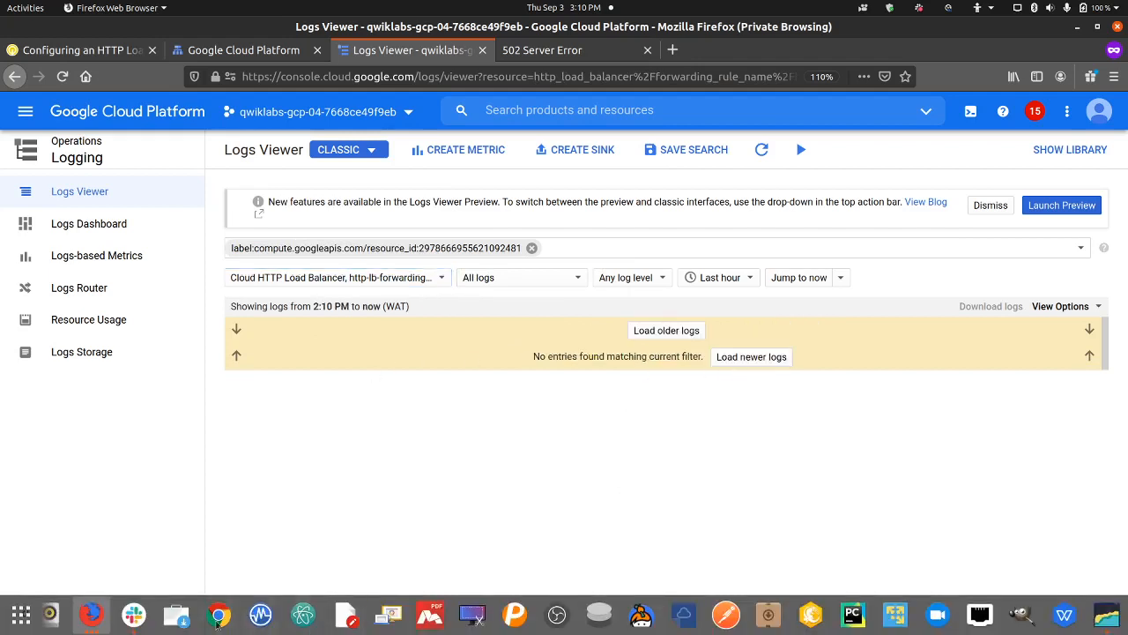
click(91, 614)
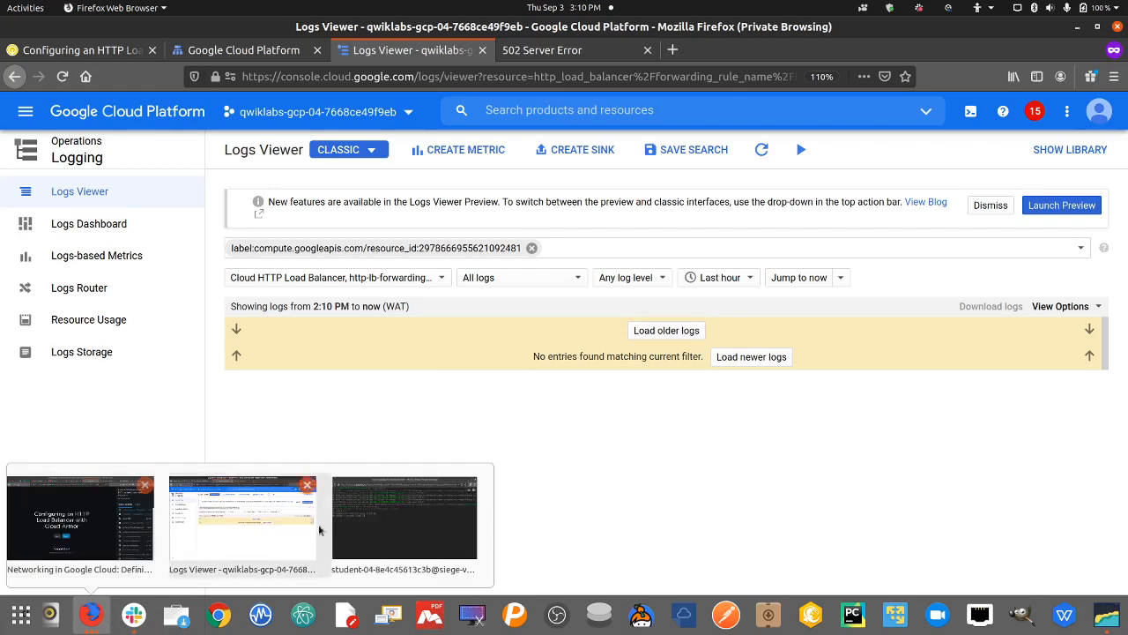
click(390, 513)
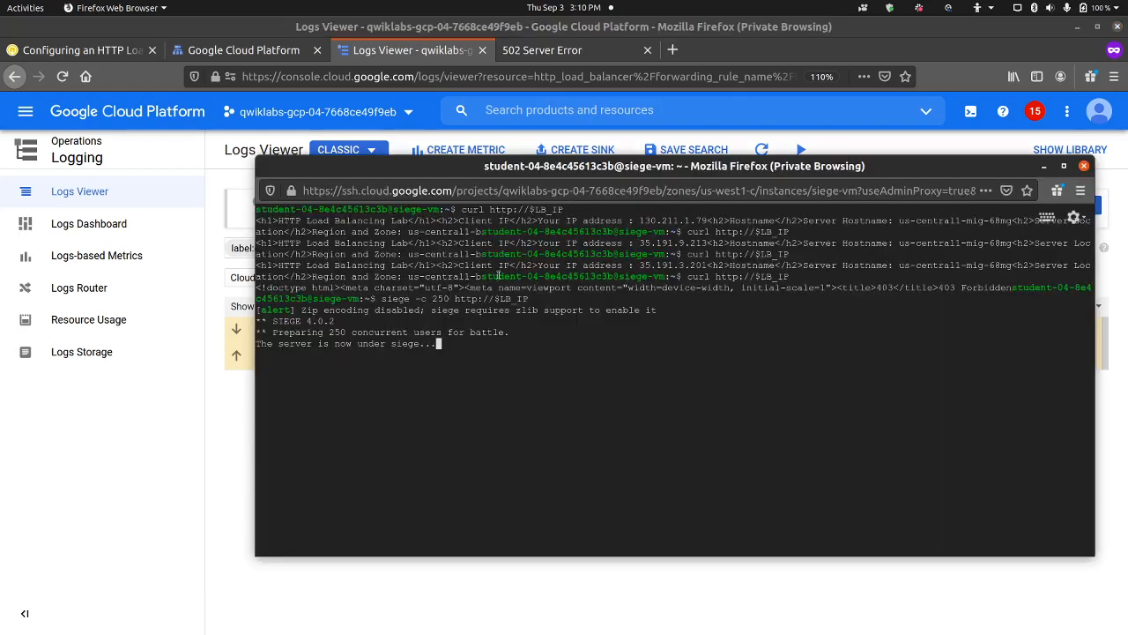
Load newer logs in the Logs Viewer and reread the lab instructions for exploring the deny-siege policy logs.
click(164, 515)
click(736, 357)
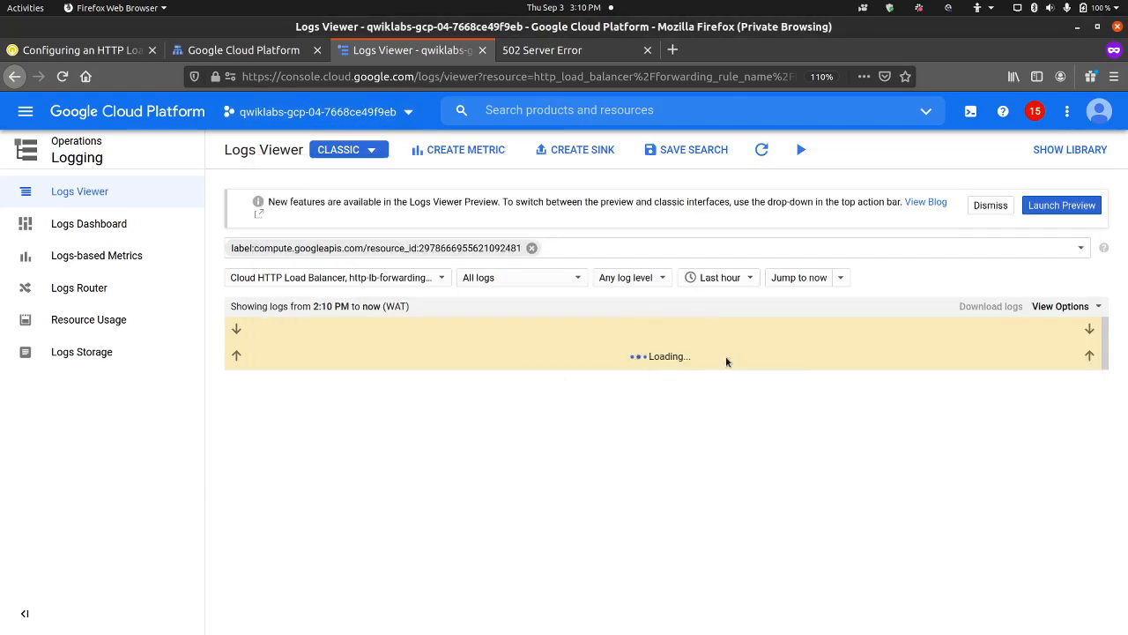
click(132, 53)
scroll(366, 434, down, 3)
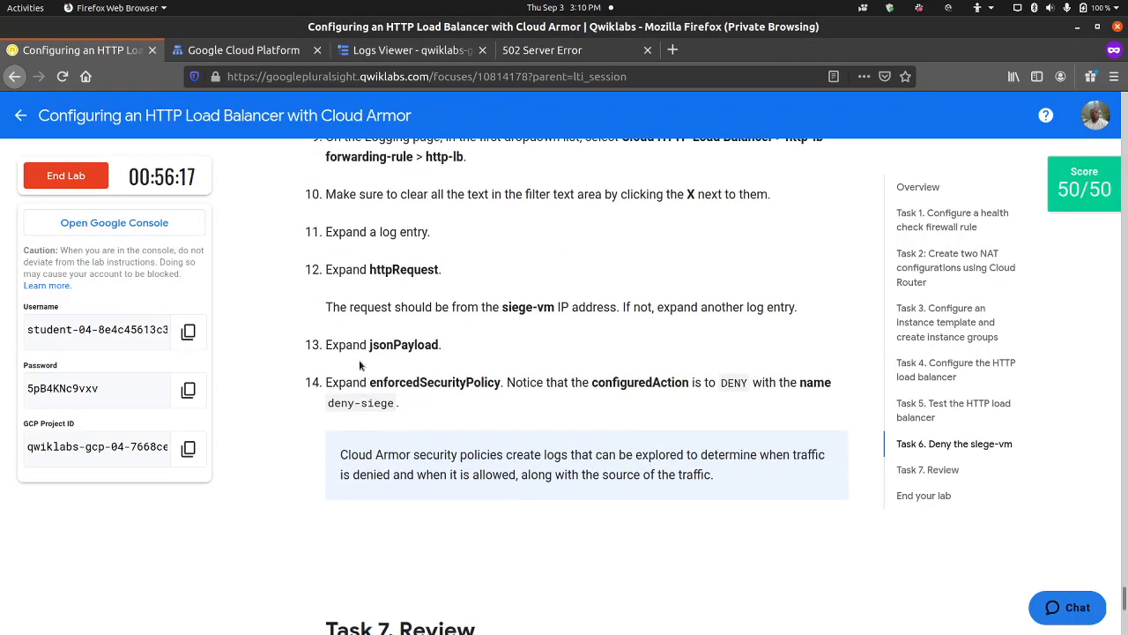
scroll(369, 388, up, 7)
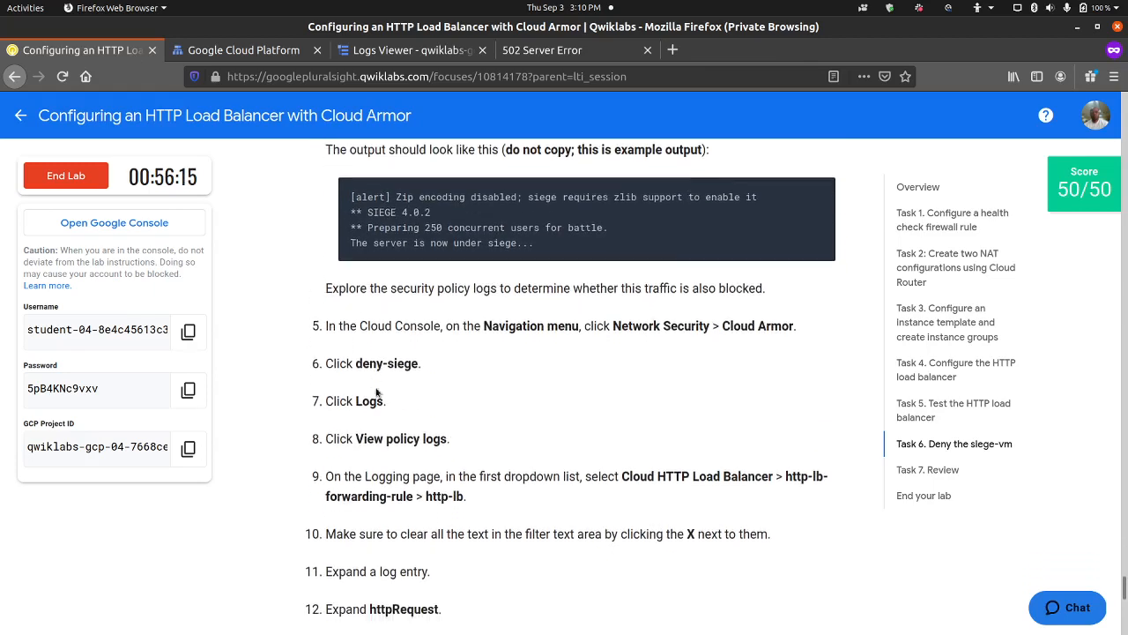
scroll(377, 387, down, 9)
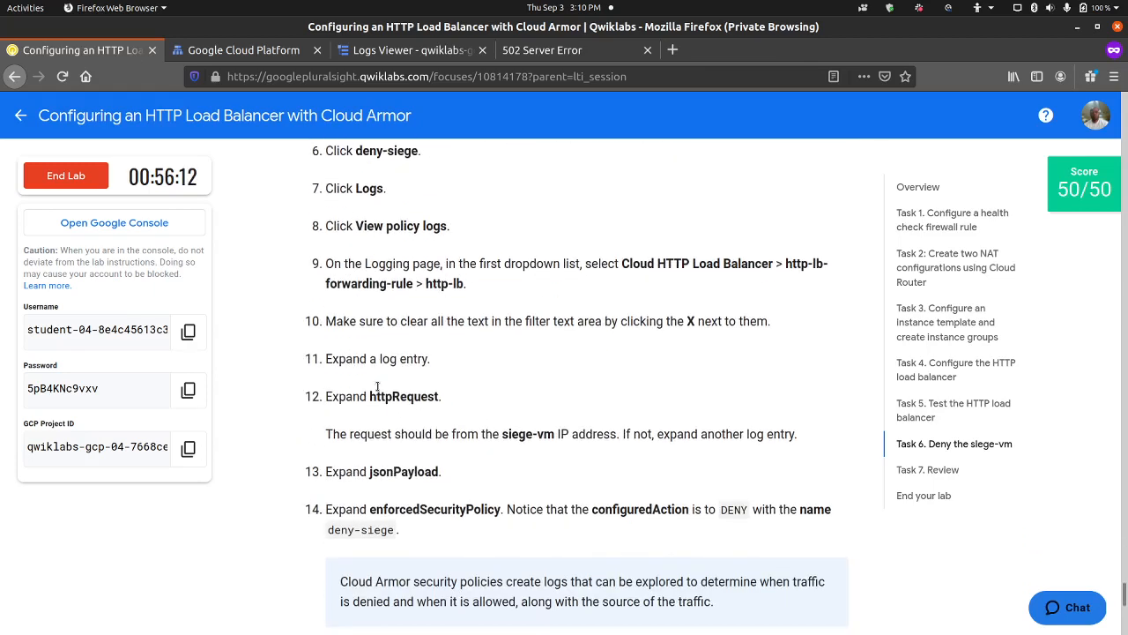
scroll(378, 388, down, 4)
scroll(378, 388, up, 5)
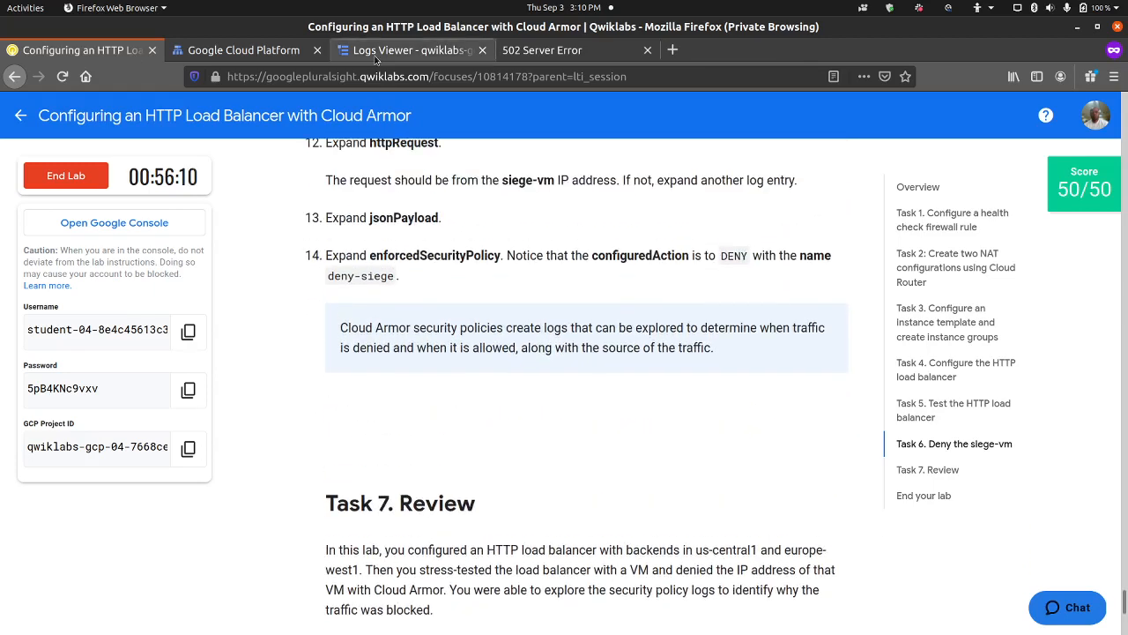
Inspect the requests-per-second chart and the backend traffic on the http-backend service details page.
click(375, 55)
click(295, 54)
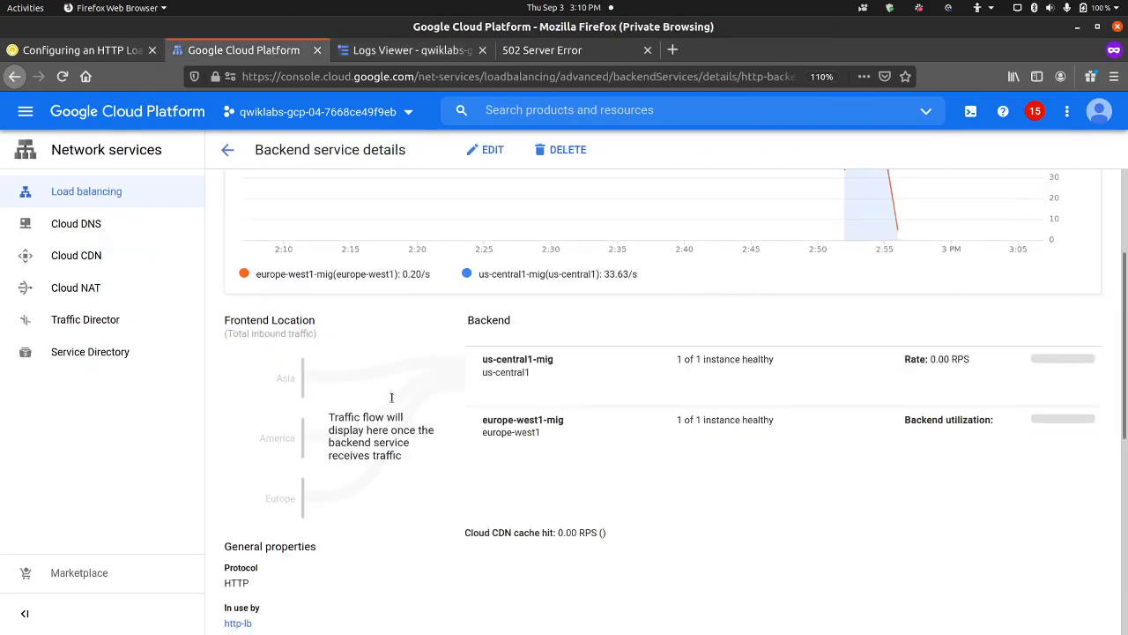
scroll(396, 393, down, 3)
scroll(396, 389, up, 2)
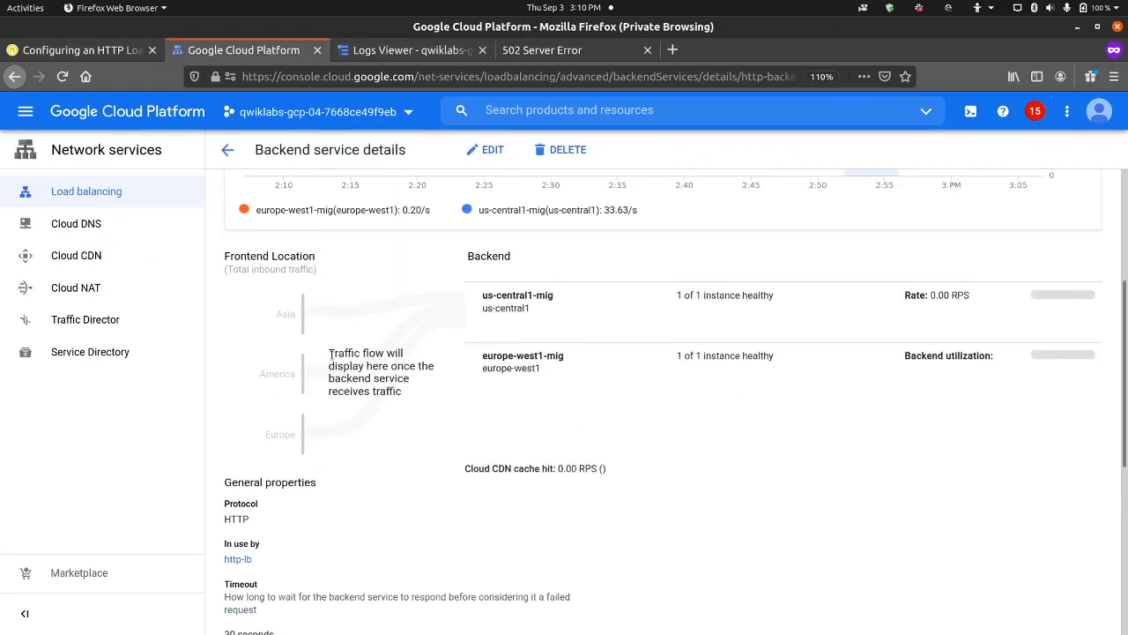
scroll(410, 372, up, 3)
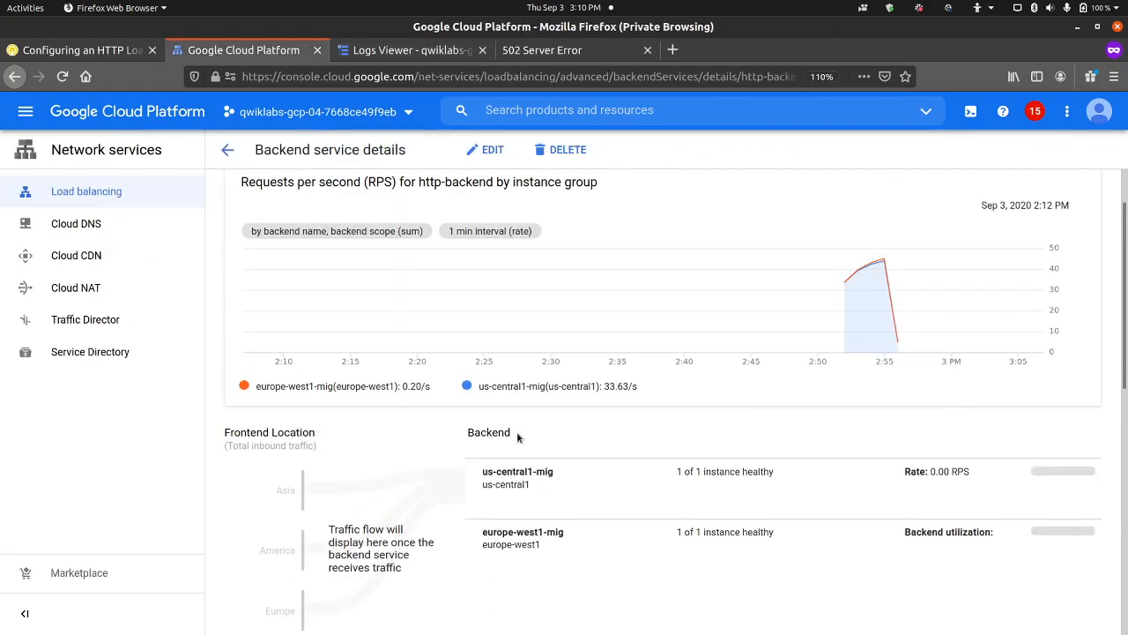
Try limiting the http-lb logs to requests in the Logs Viewer, and restore the selection to All logs.
click(449, 53)
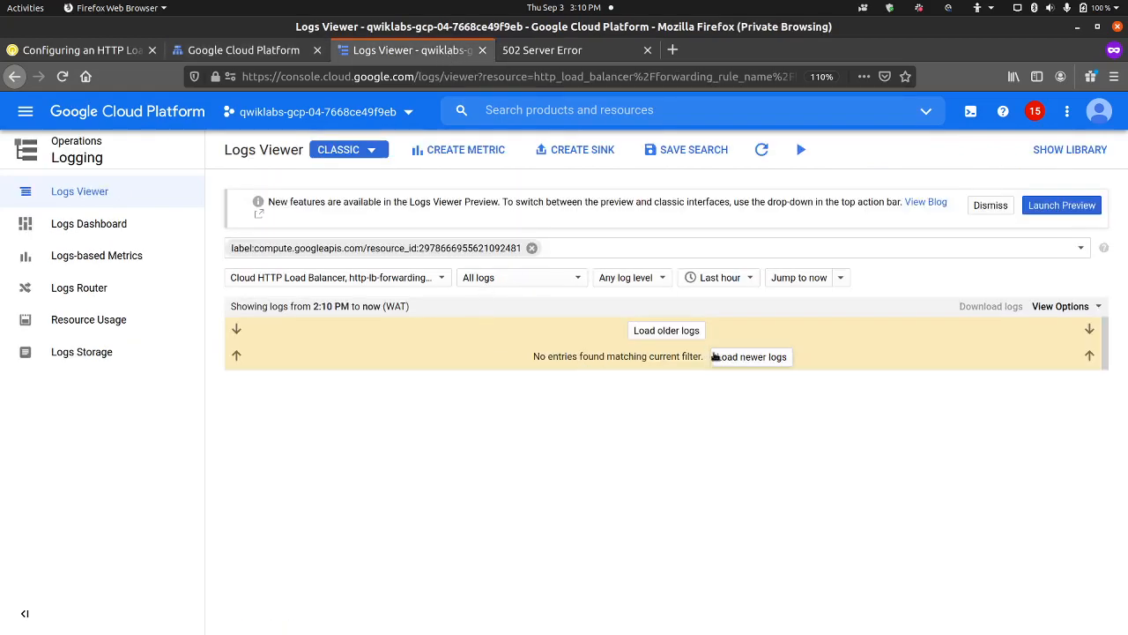
click(557, 277)
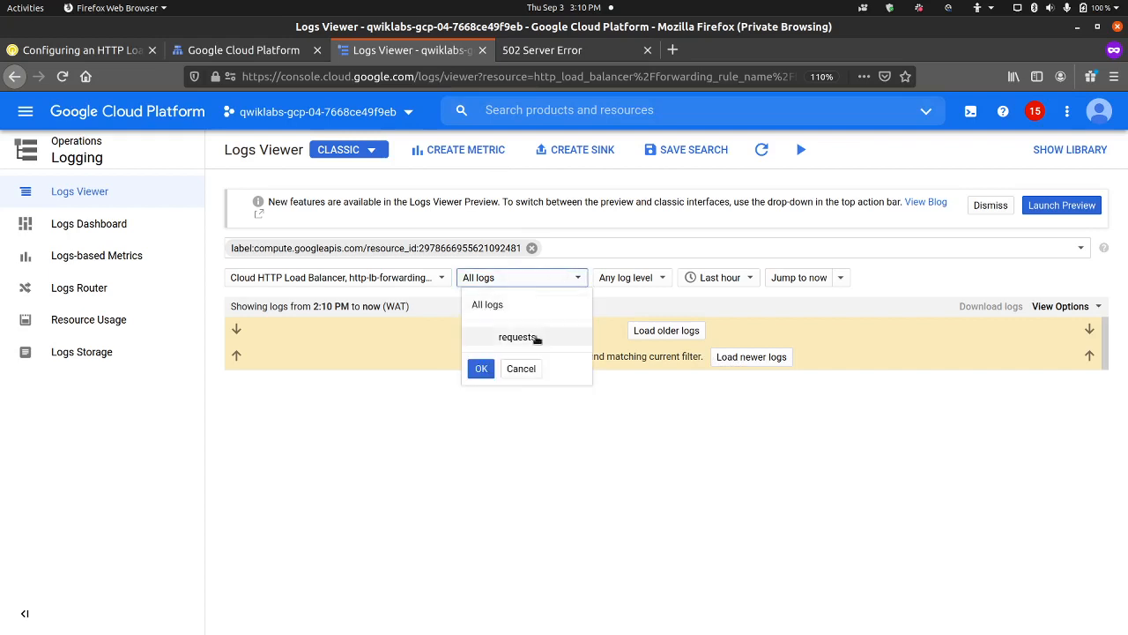
click(484, 368)
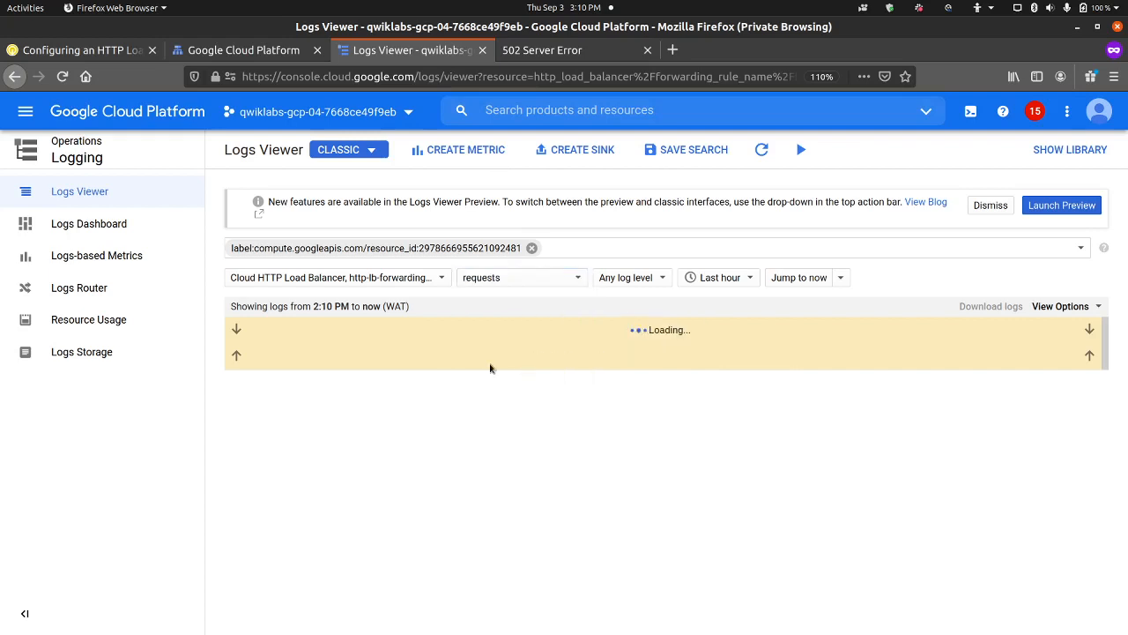
click(554, 277)
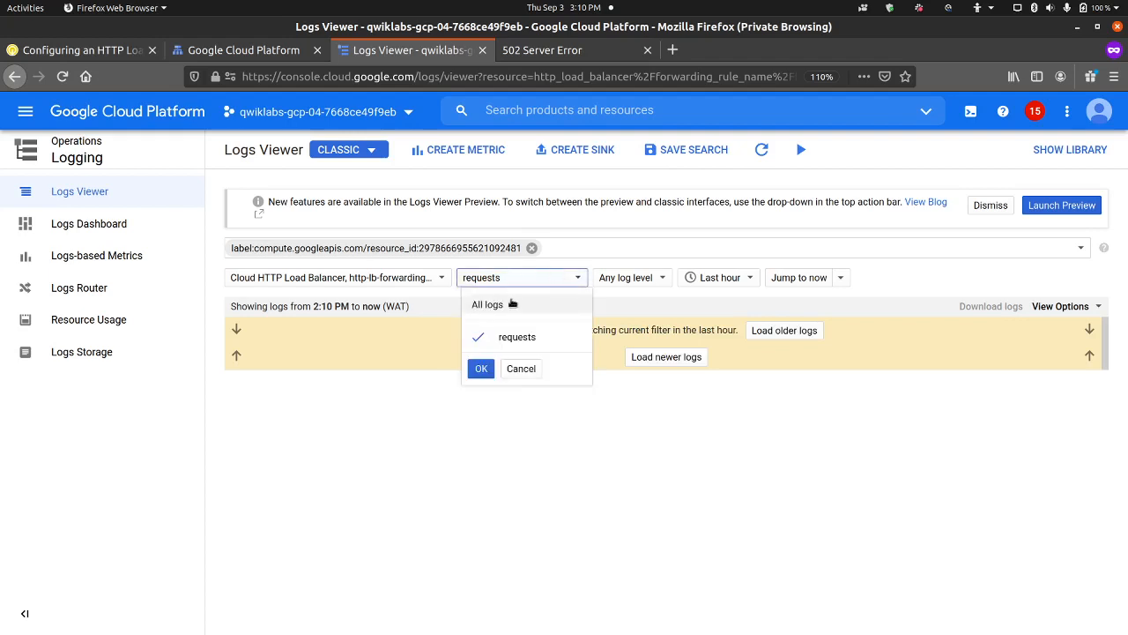
click(509, 303)
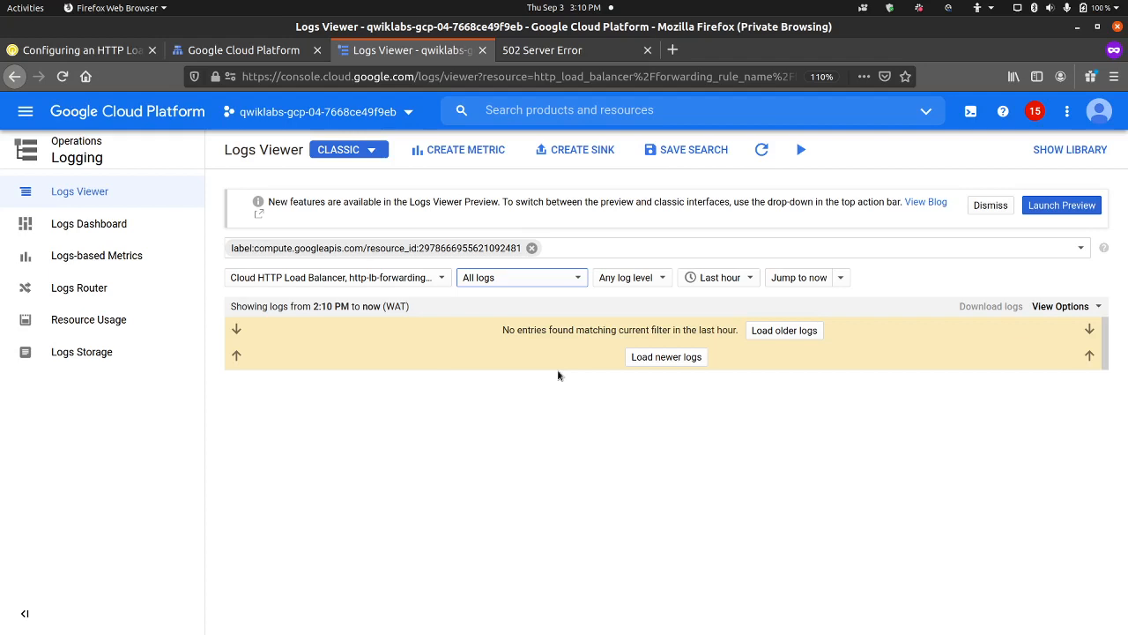
Review the backend service's general properties and the lab steps on selecting the http-lb resource and expanding a log entry.
click(233, 54)
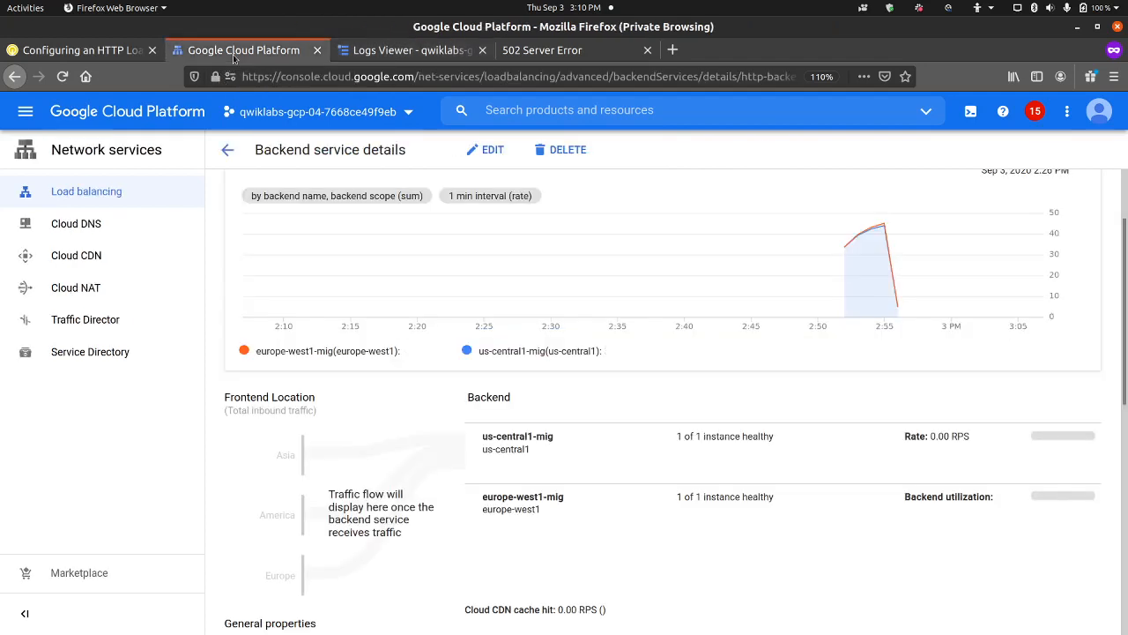
scroll(389, 332, down, 5)
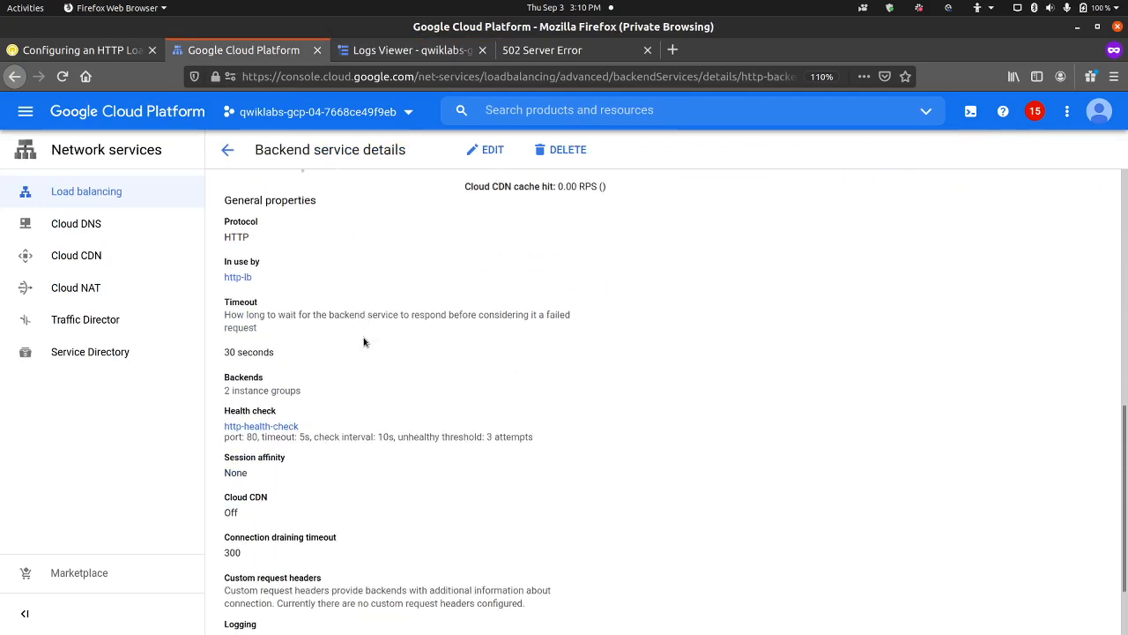
scroll(364, 343, up, 5)
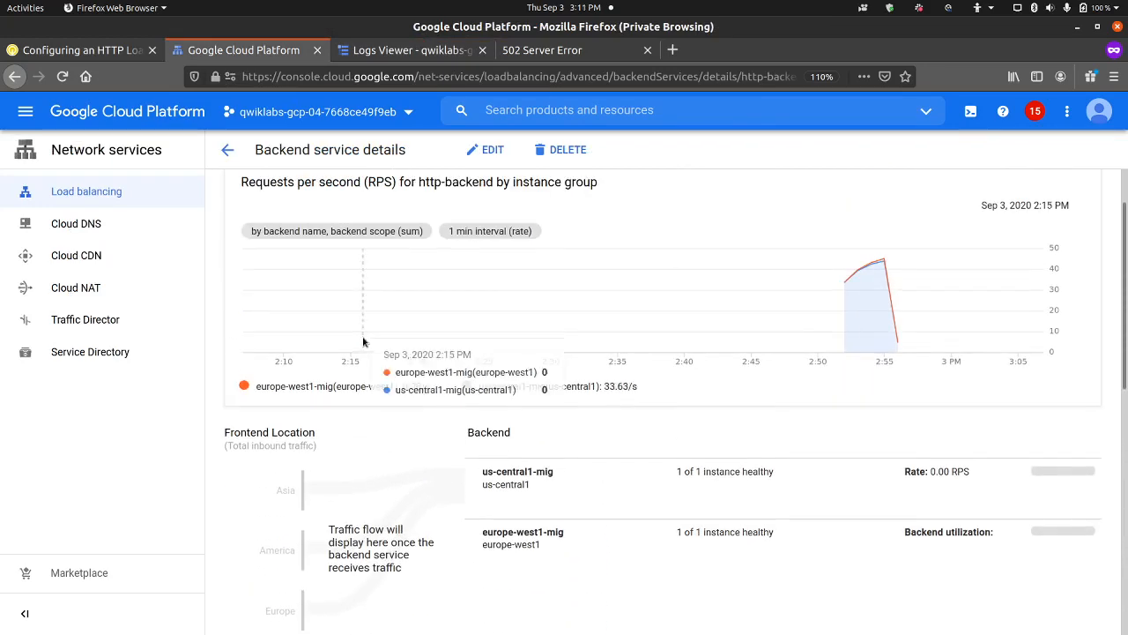
click(79, 50)
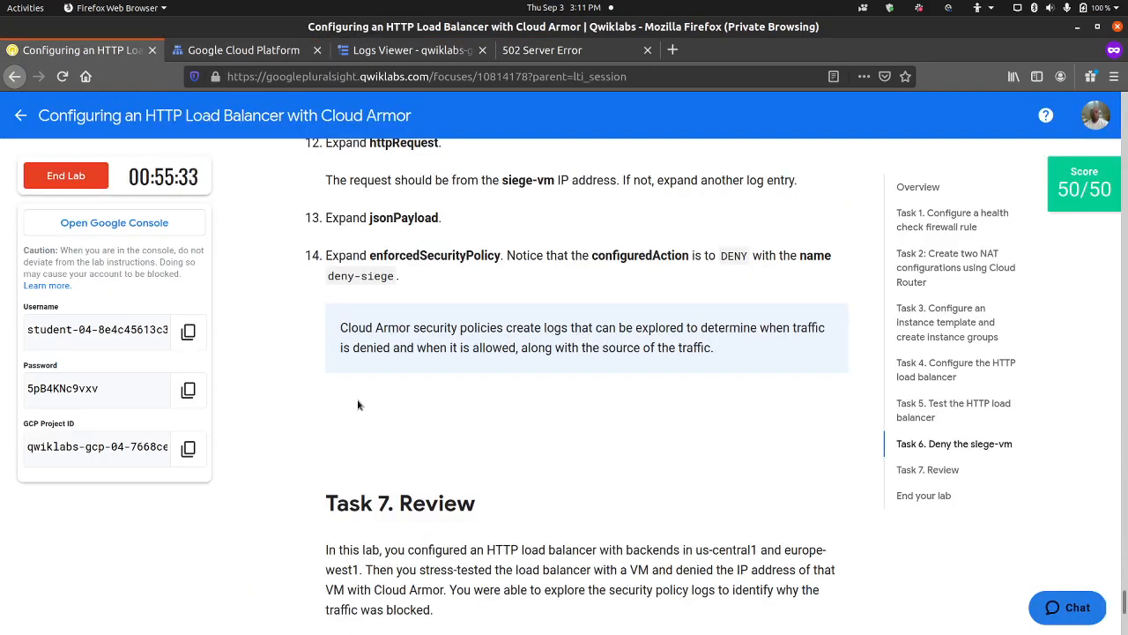
scroll(355, 399, down, 2)
scroll(355, 400, up, 5)
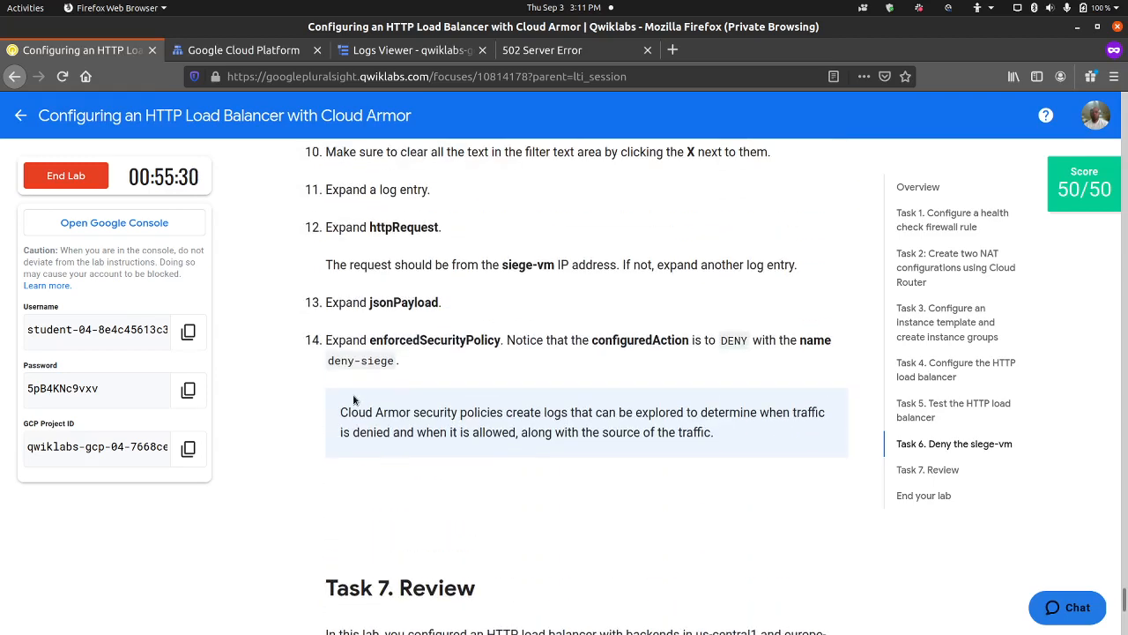
scroll(353, 399, up, 3)
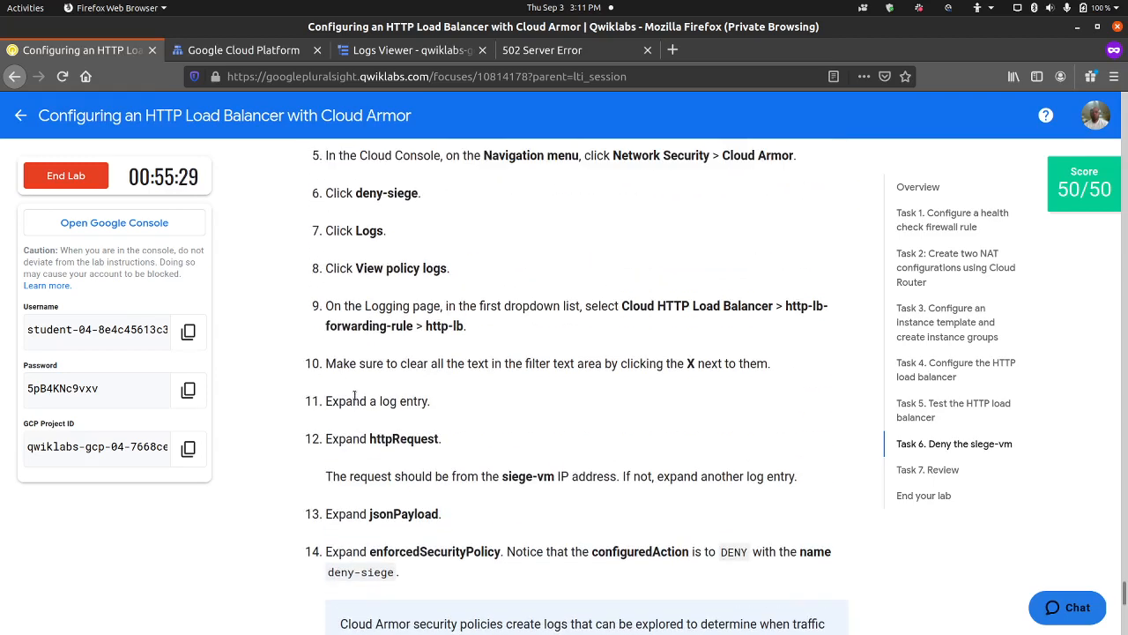
Load newer logs in the Logs Viewer and change the resource filter to VM Instance > siege-vm.
click(368, 53)
click(666, 356)
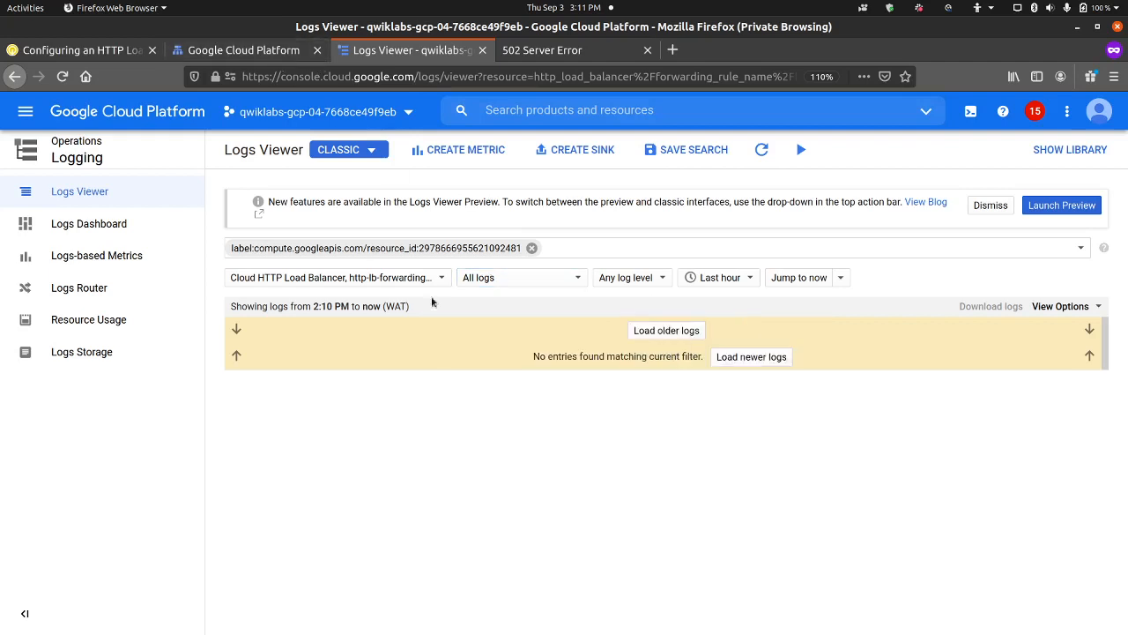
click(335, 277)
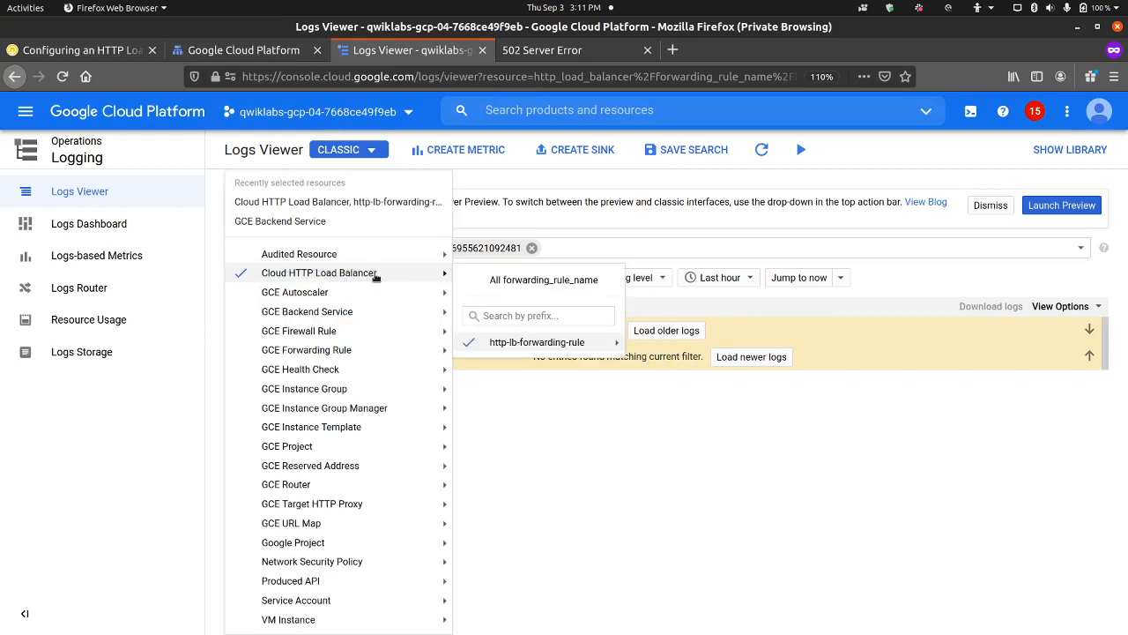
mouse_move(596, 344)
click(683, 412)
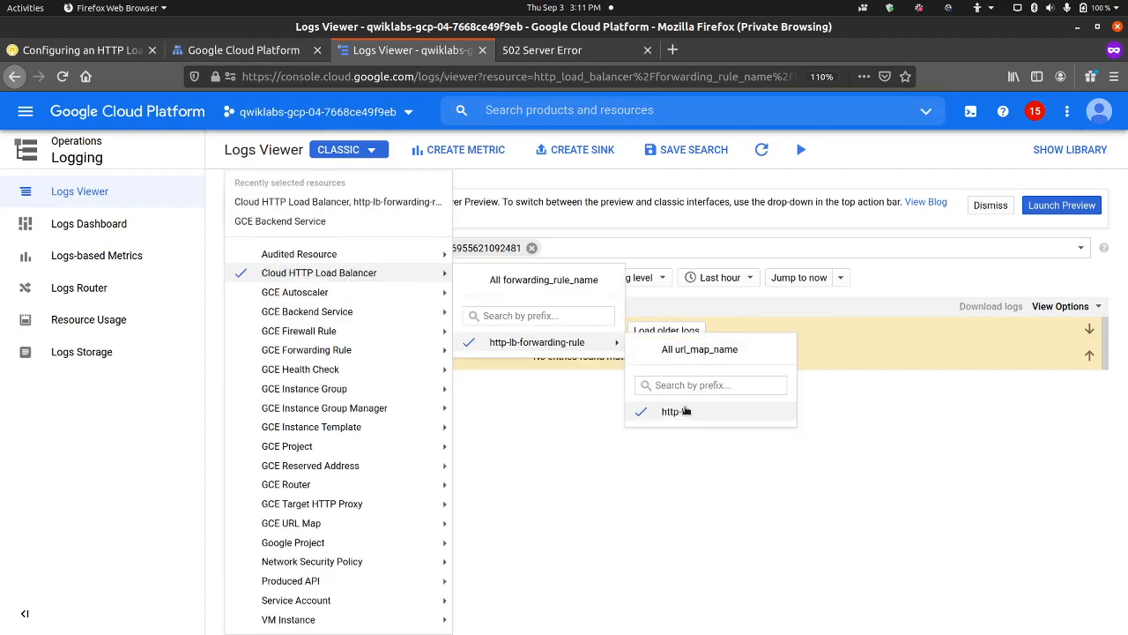
mouse_move(383, 295)
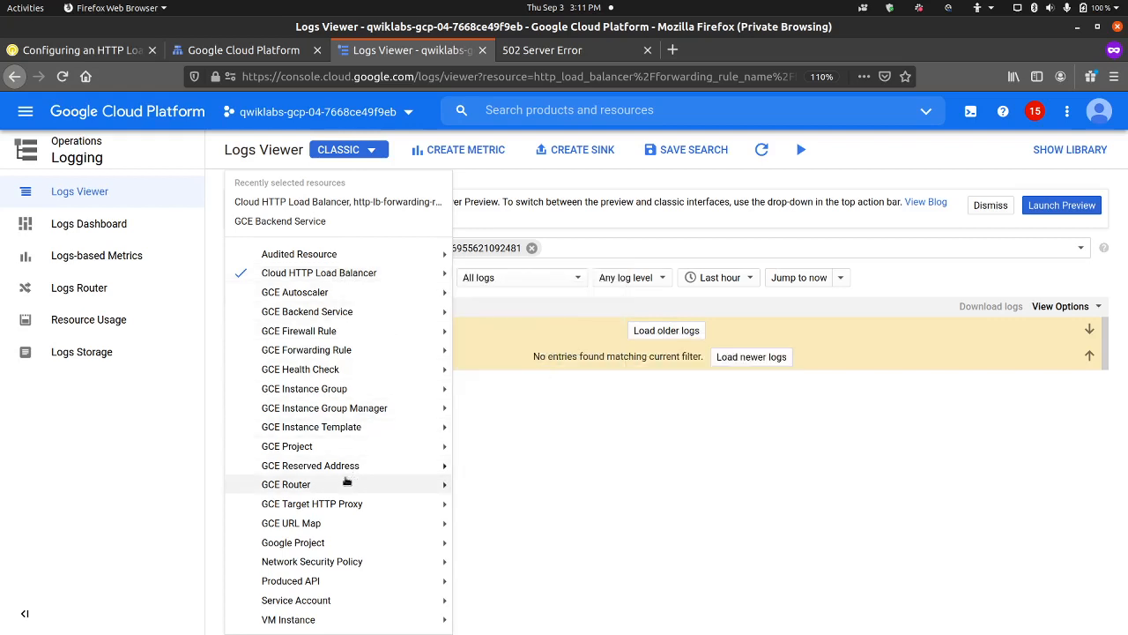
mouse_move(340, 490)
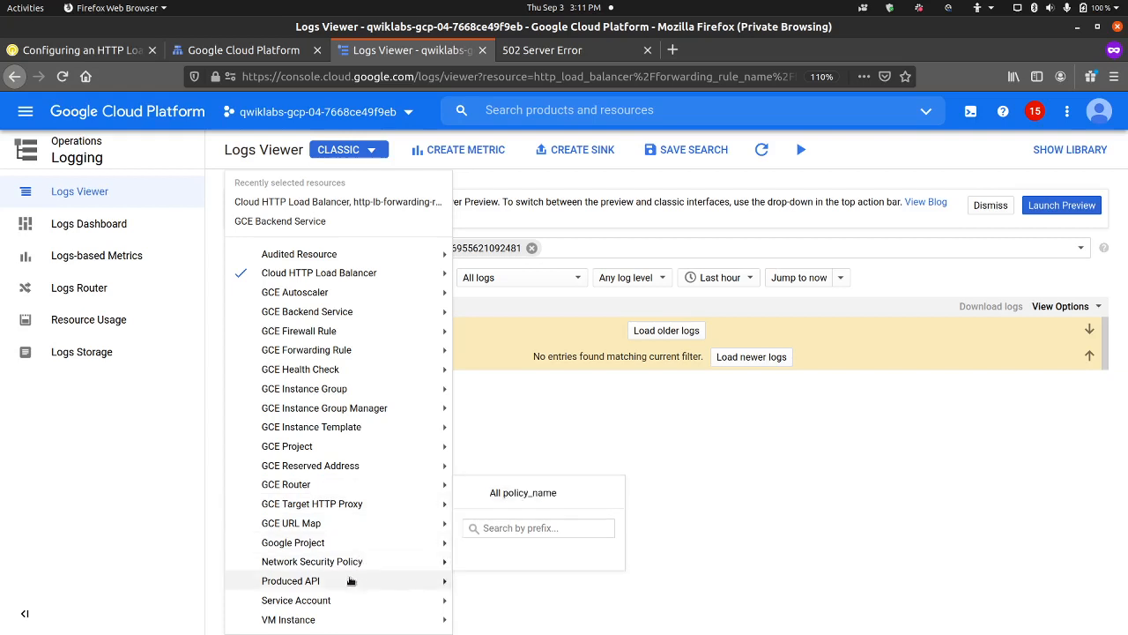
mouse_move(333, 619)
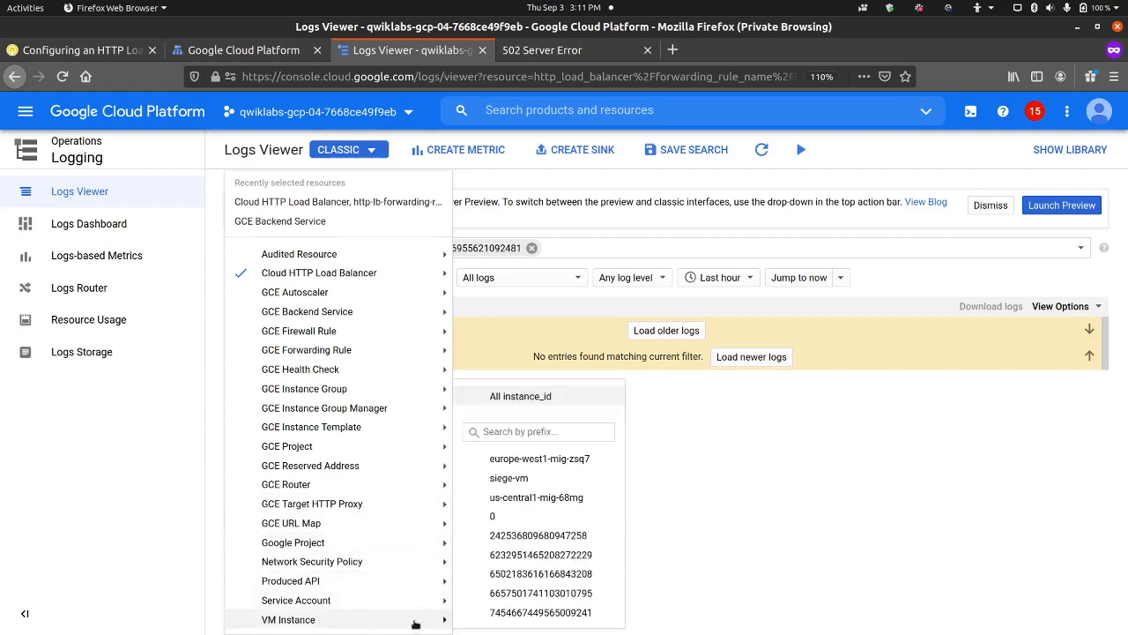
click(509, 478)
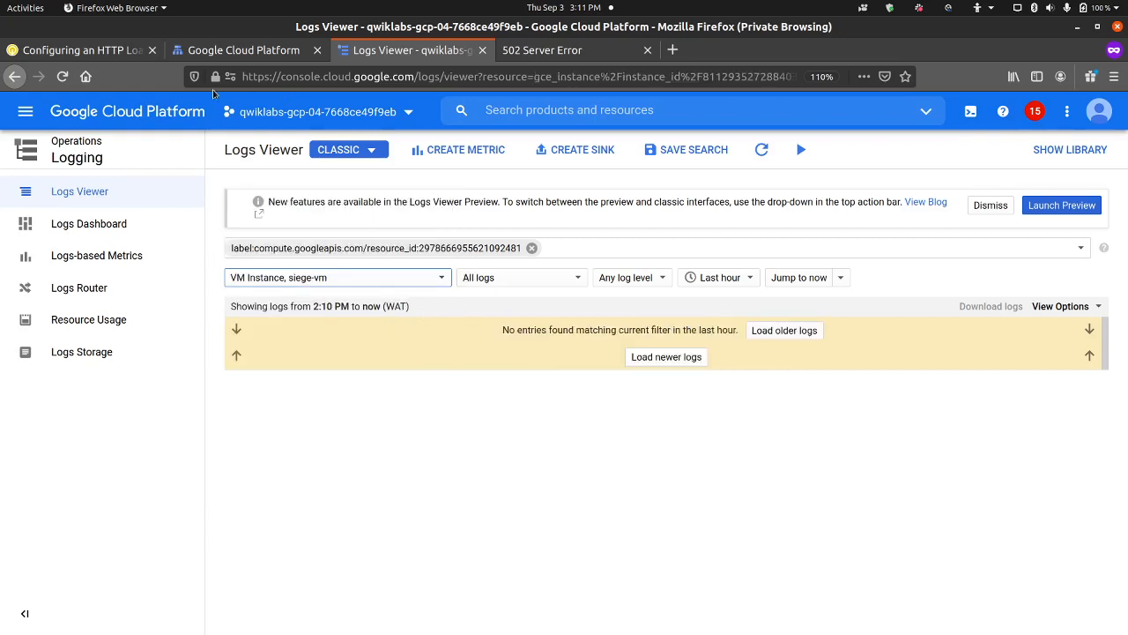
Check the lab steps on jsonPayload and enforcedSecurityPolicy, and look at the backend service's traffic again.
click(126, 57)
scroll(321, 387, down, 3)
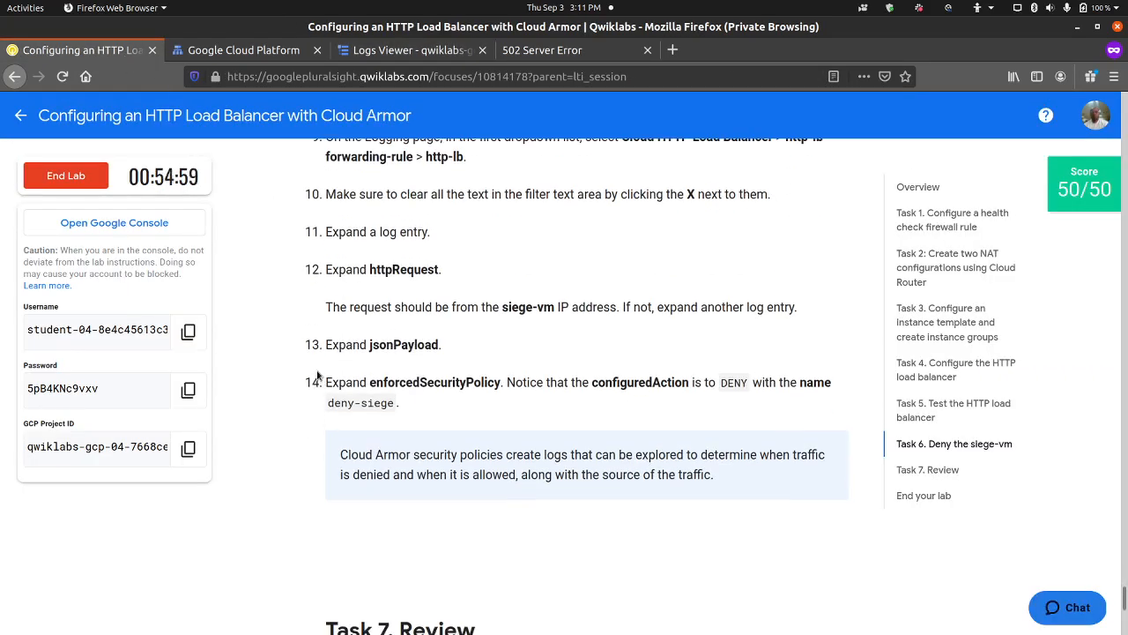
click(401, 50)
click(243, 50)
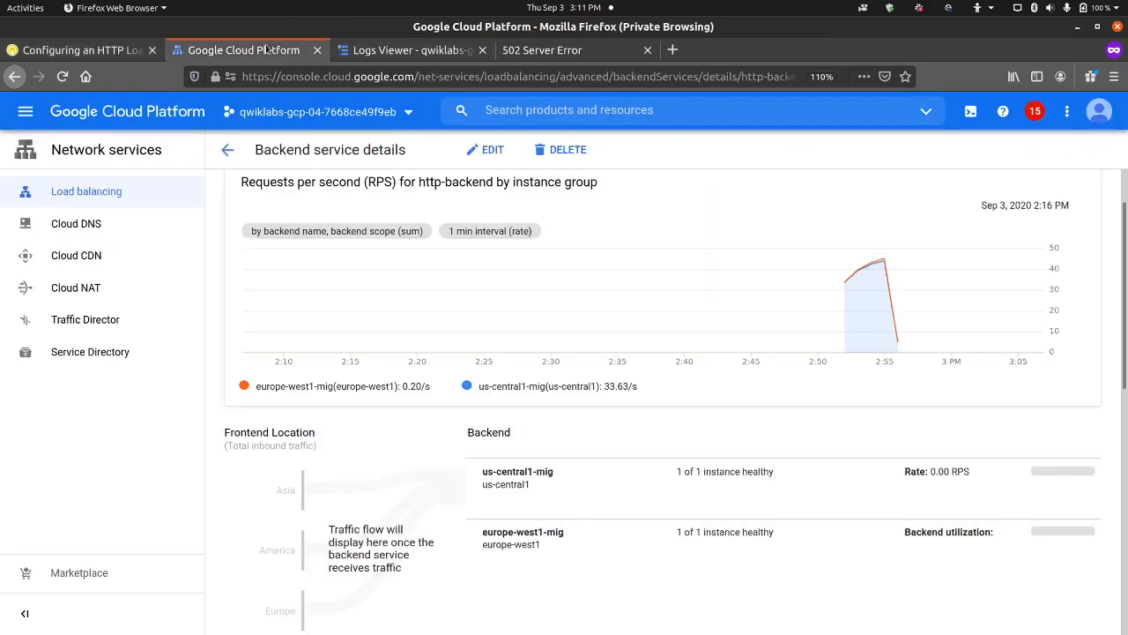
scroll(393, 448, down, 3)
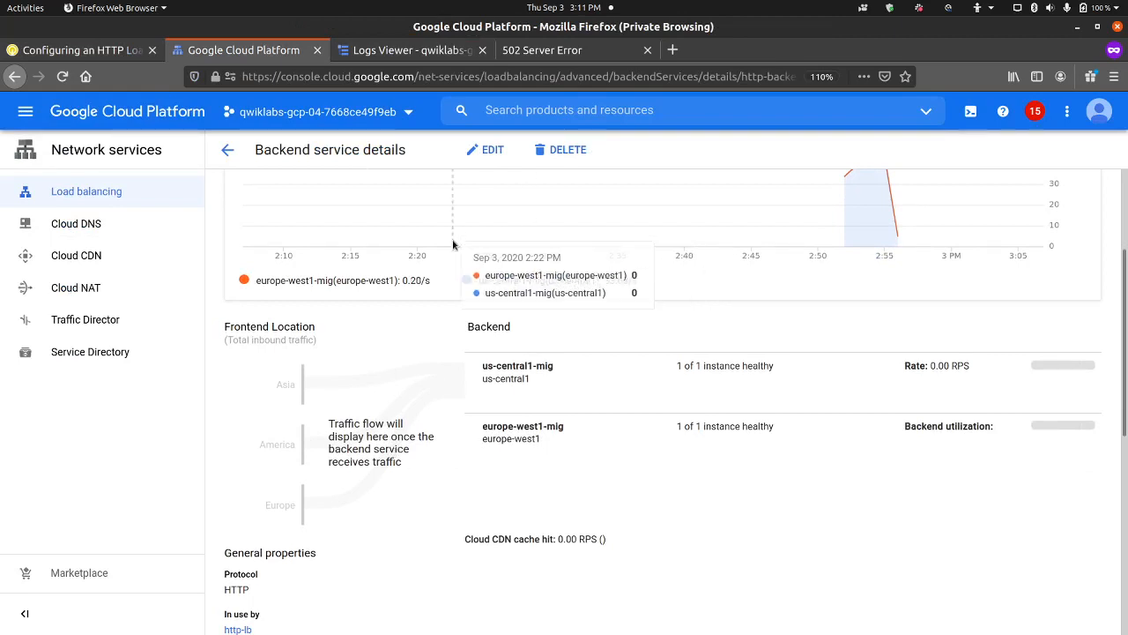
Return to the Logs Viewer and look through the resource types for another one to filter the logs by.
click(404, 50)
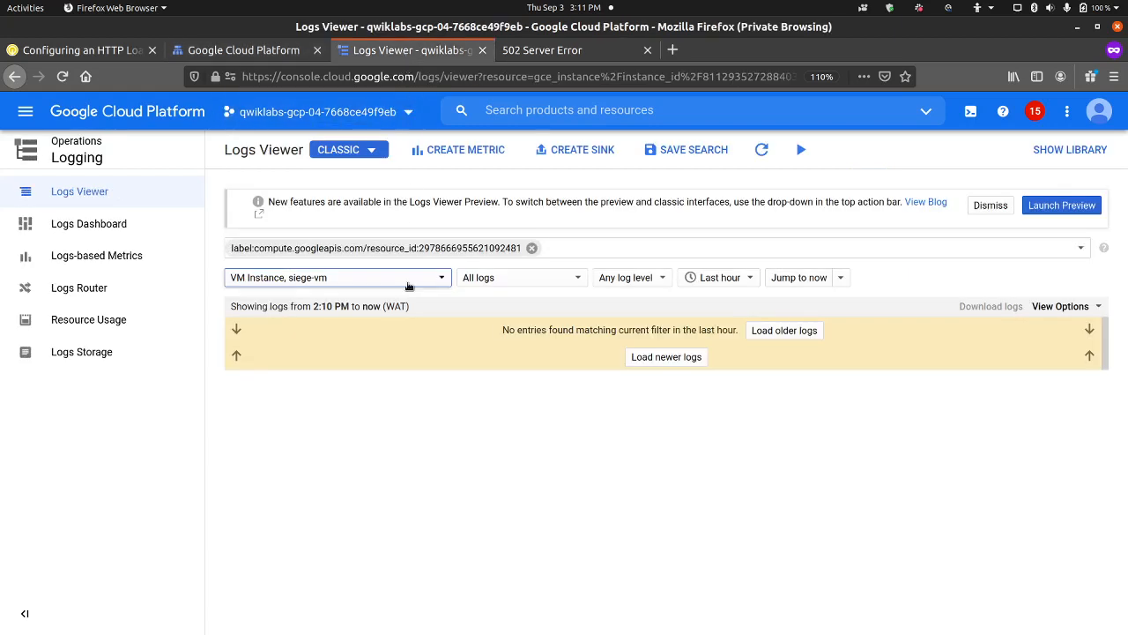
click(381, 279)
mouse_move(388, 294)
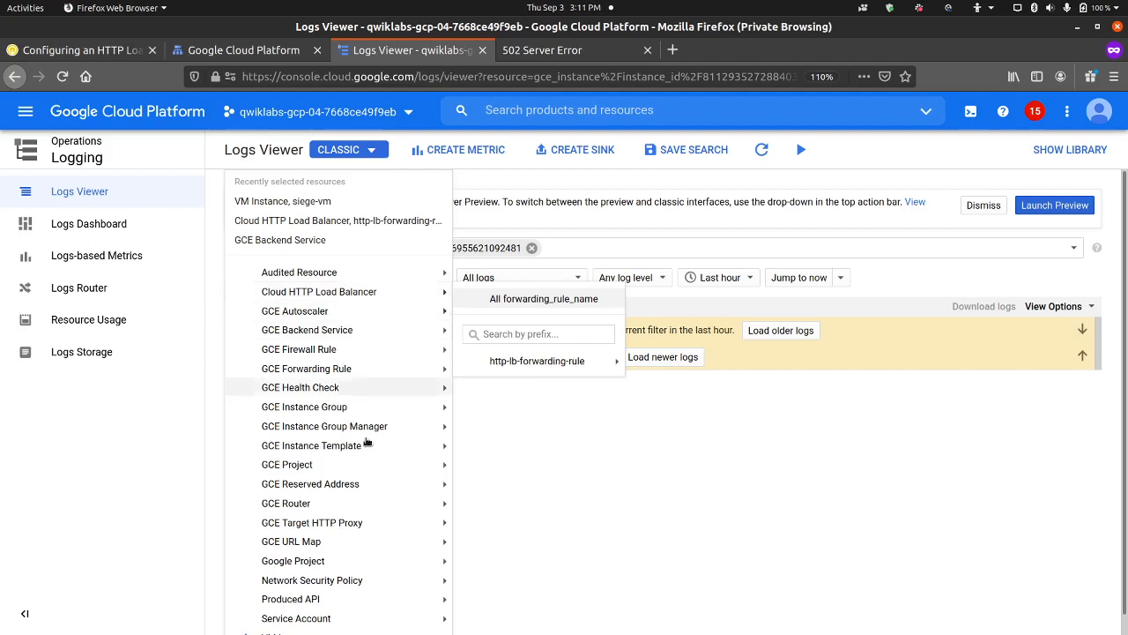
mouse_move(358, 522)
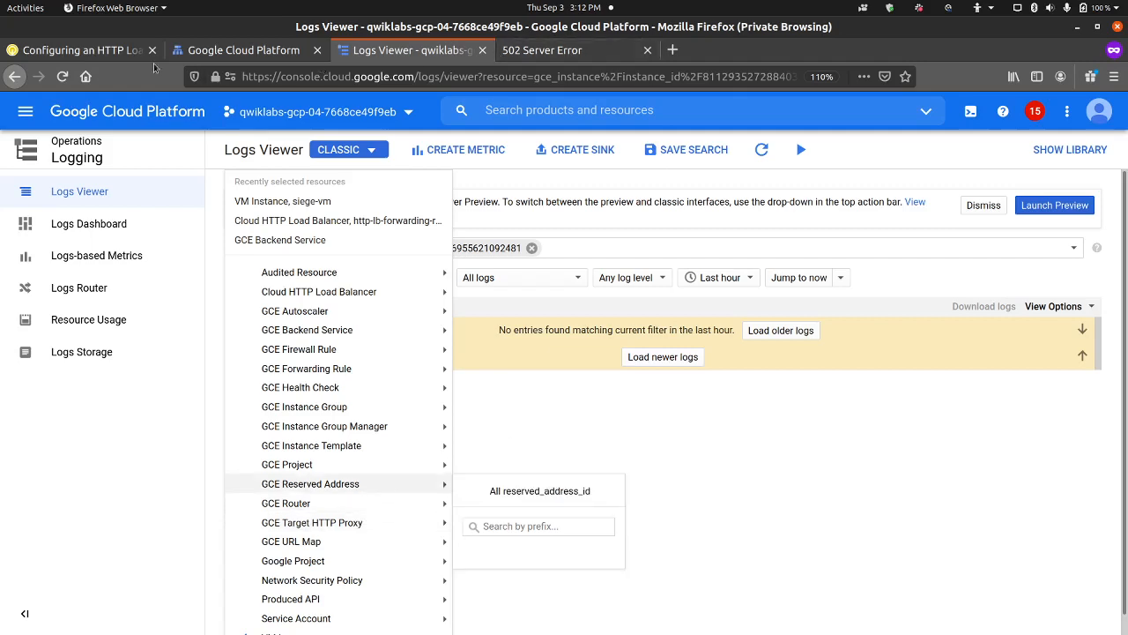
Reread which logging resource the lab asks for, glance at the backend service details, and return to the Logs Viewer's resource list.
click(127, 51)
scroll(480, 385, up, 3)
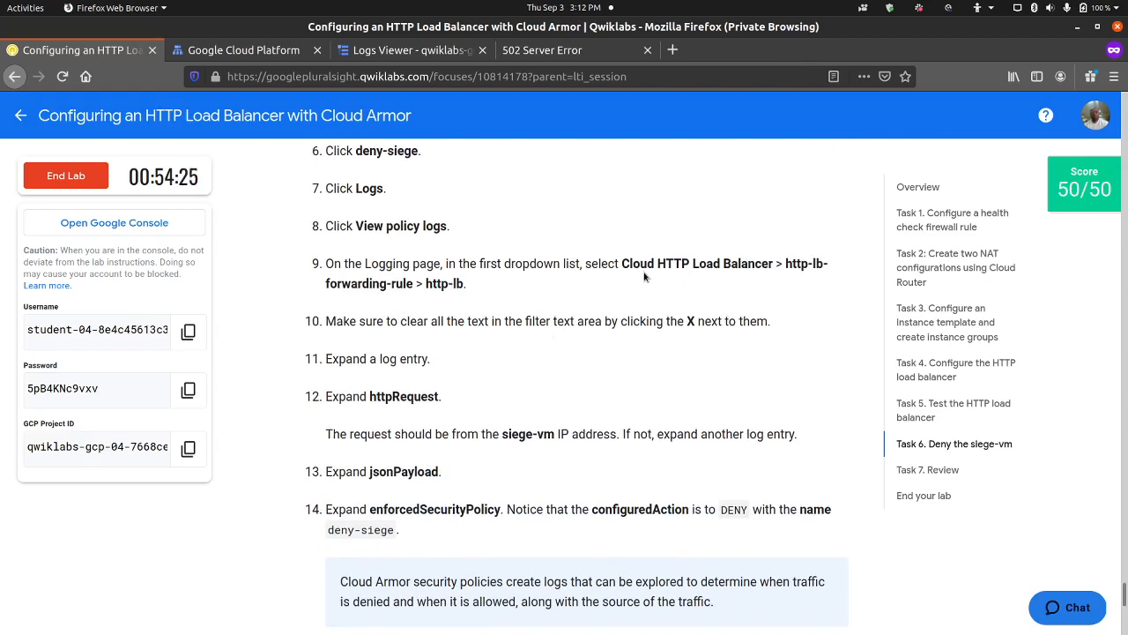
click(243, 50)
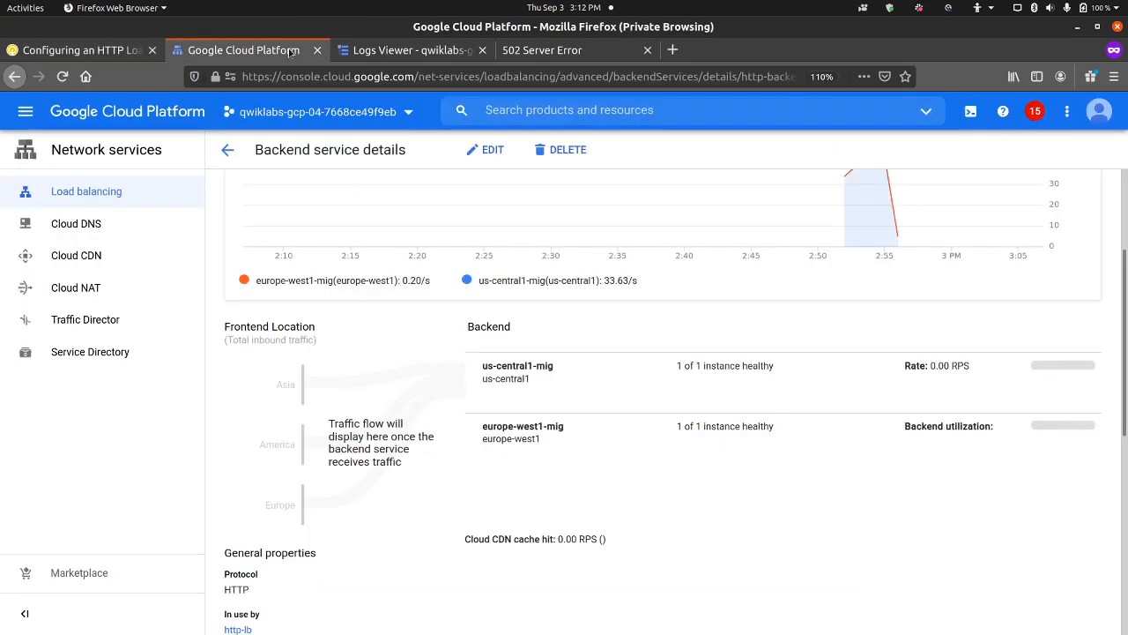
click(410, 51)
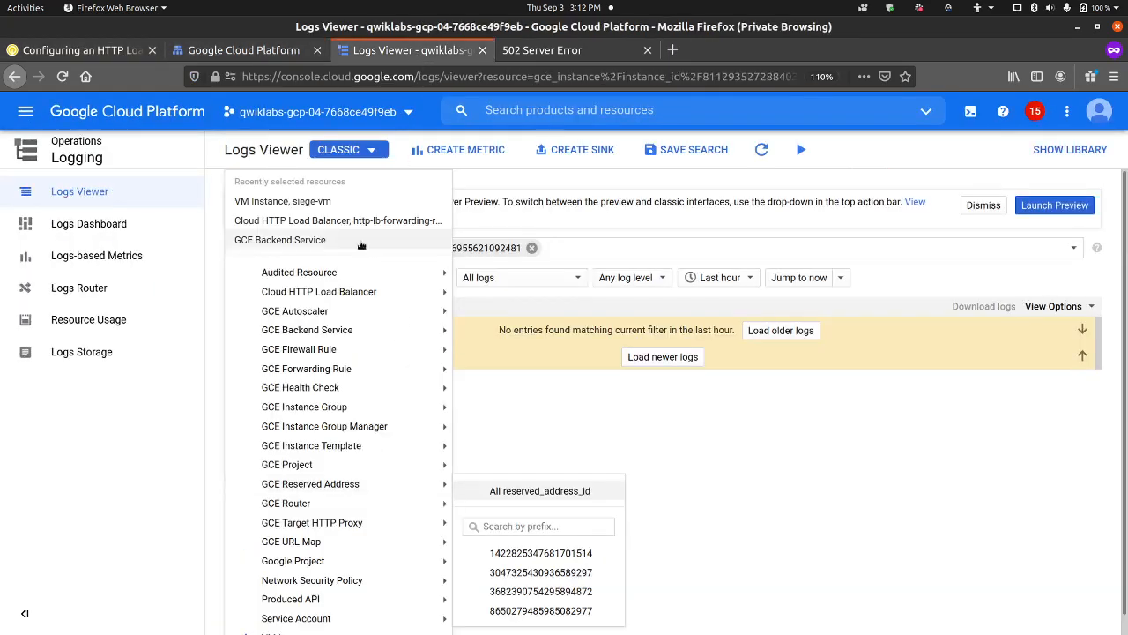
Filter the logs by Cloud HTTP Load Balancer > http-lb-forwarding-rule > http-lb, and glance at the backend service details before returning to the lab instructions.
mouse_move(339, 295)
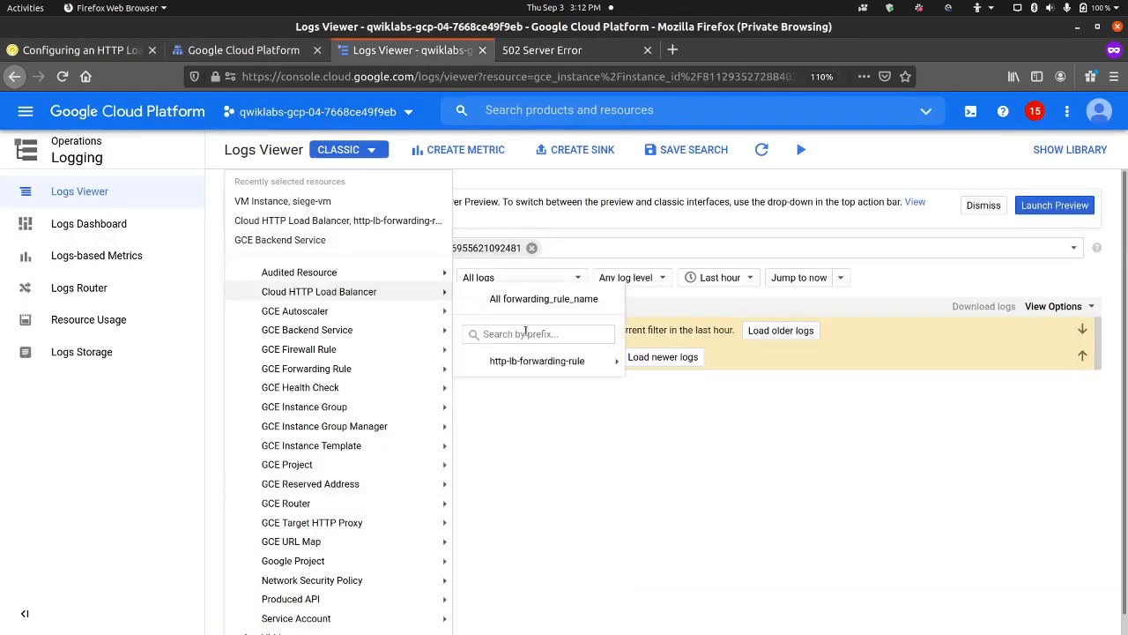
mouse_move(528, 360)
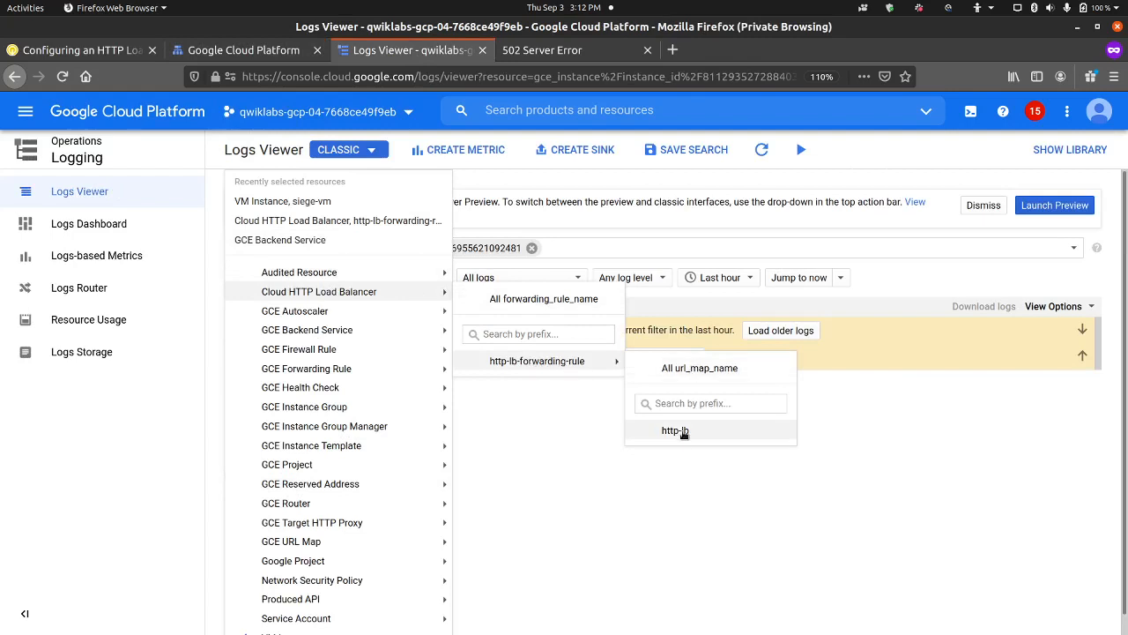
click(680, 430)
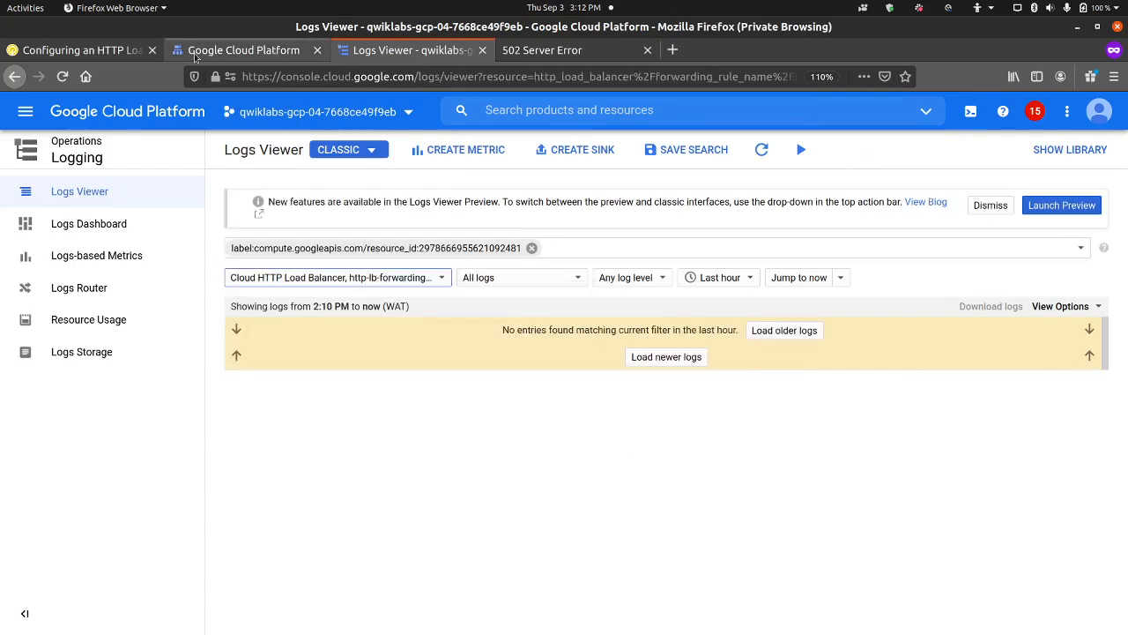
click(280, 53)
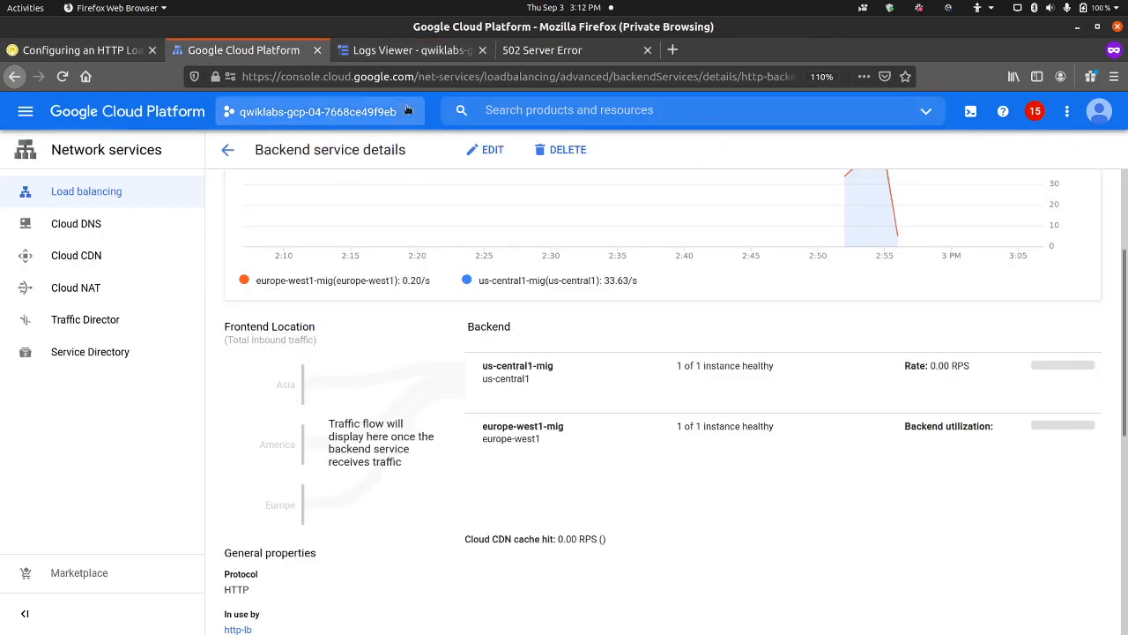
click(116, 53)
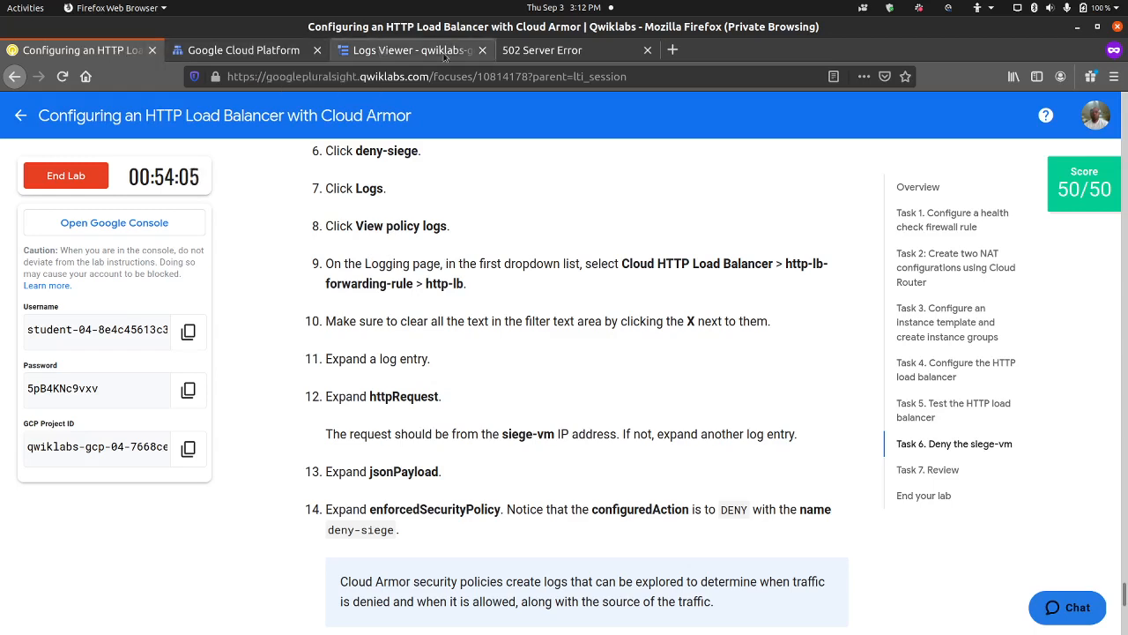
Close the Logs Viewer and 502 Server Error pages, and close the siege-vm SSH terminal window.
click(482, 50)
click(482, 50)
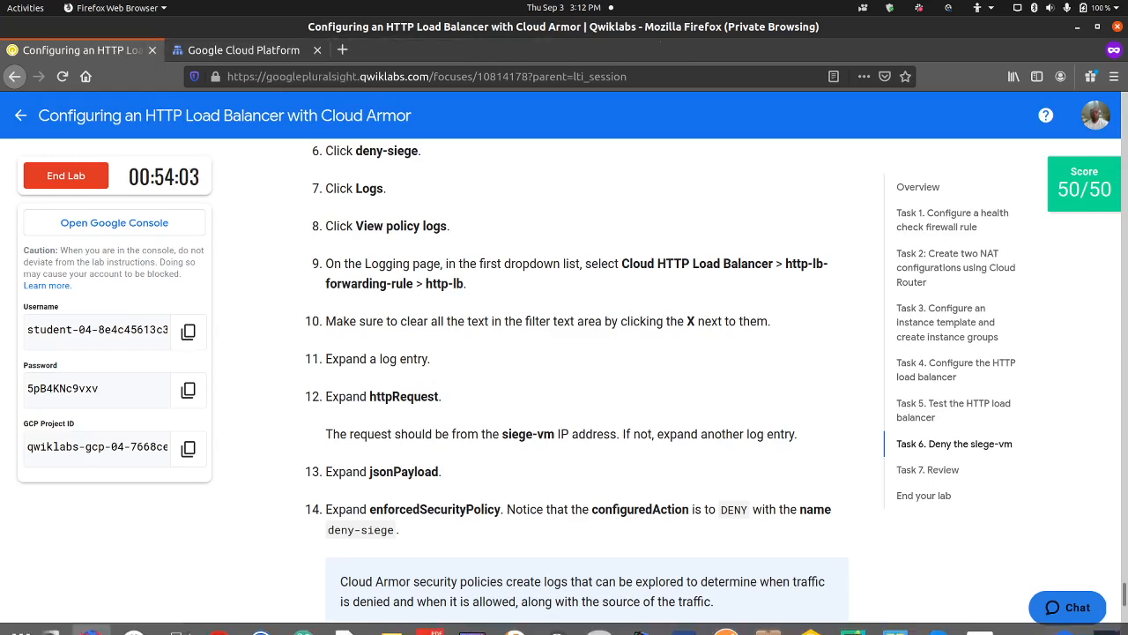
mouse_move(90, 628)
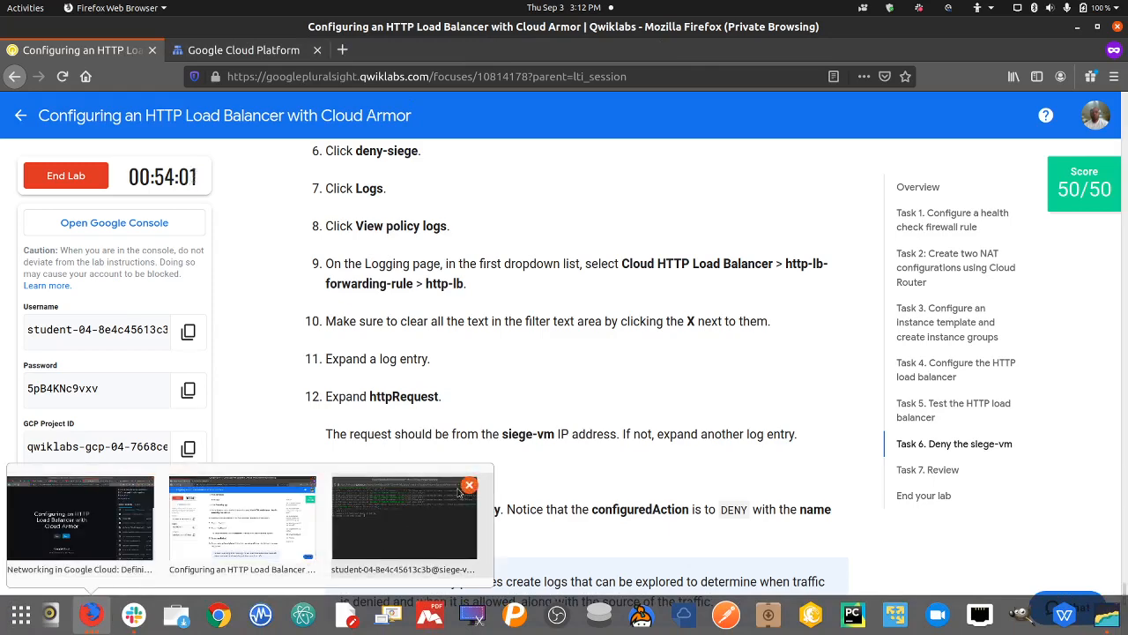
click(470, 485)
click(470, 487)
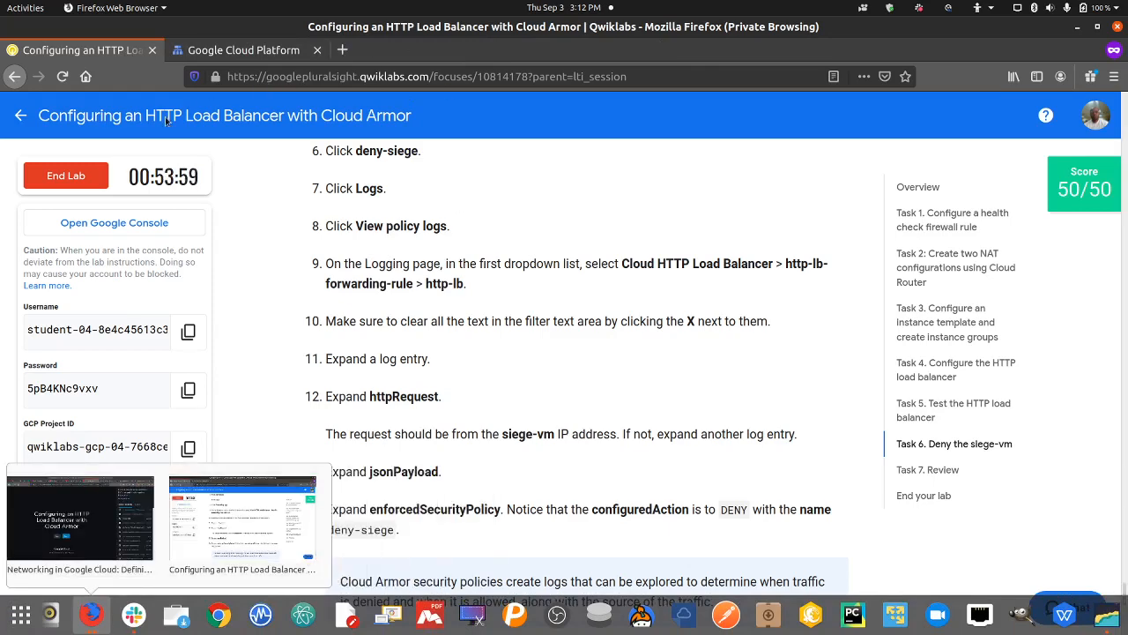
End the Configuring an HTTP Load Balancer with Cloud Armor lab and confirm ending it.
click(77, 183)
click(76, 181)
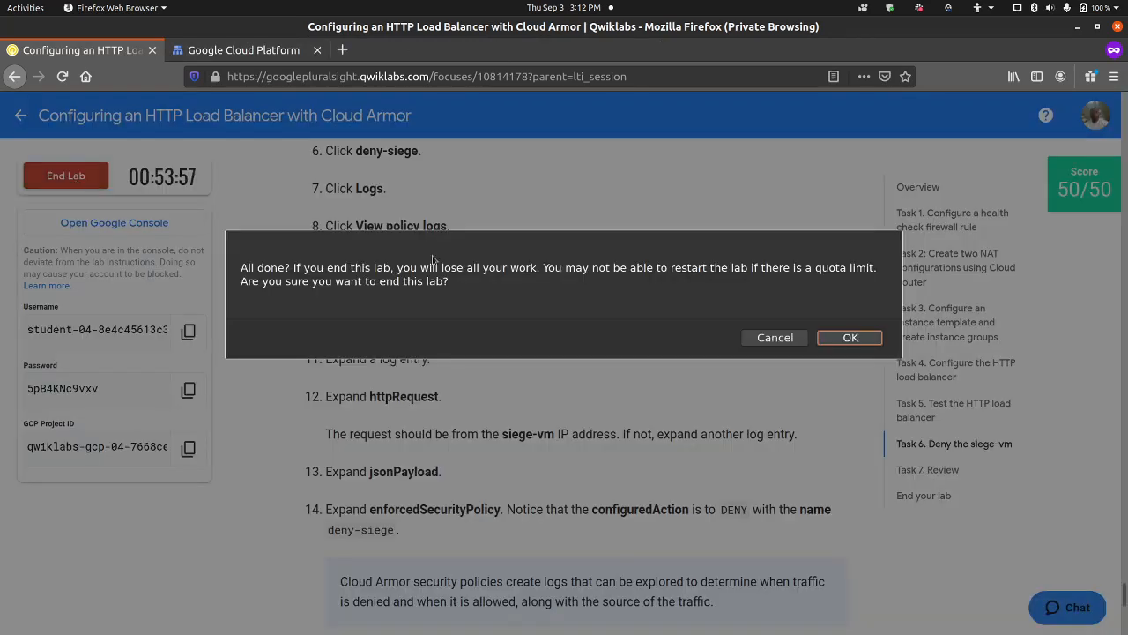
click(832, 338)
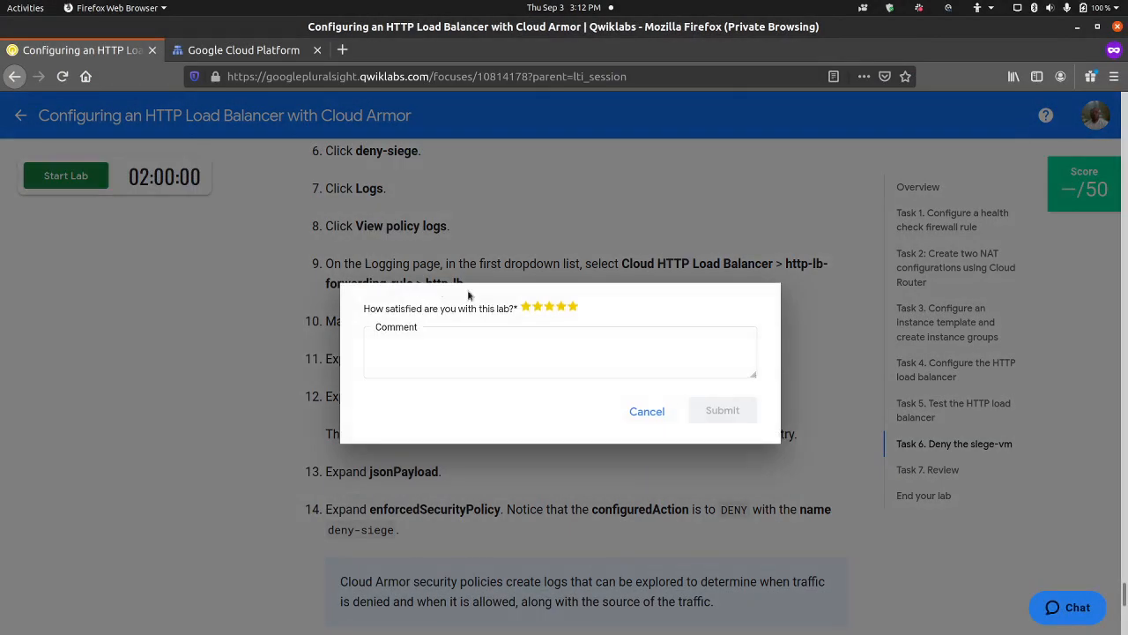
Submit a five-star rating for the lab without a comment, and close the remaining Google Cloud Platform page.
click(578, 309)
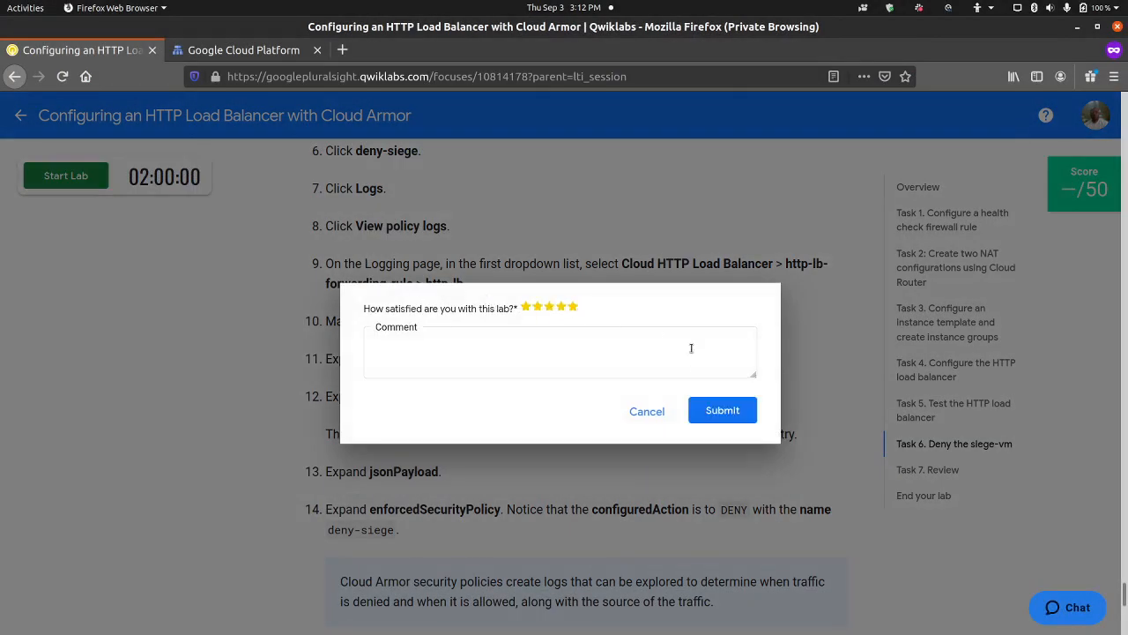
click(707, 410)
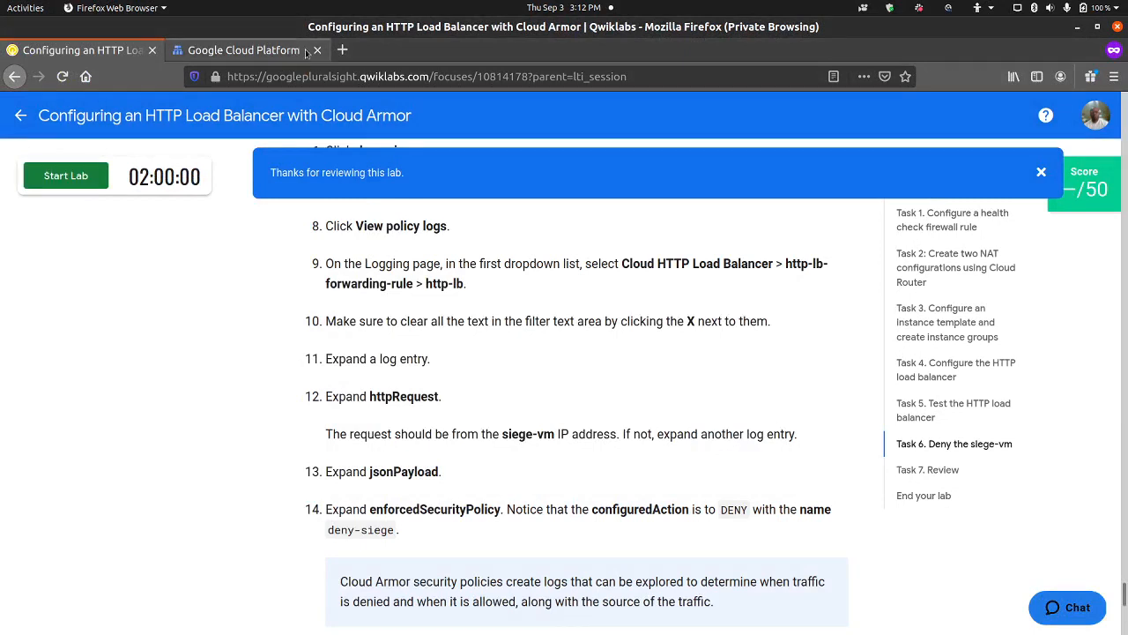
click(317, 50)
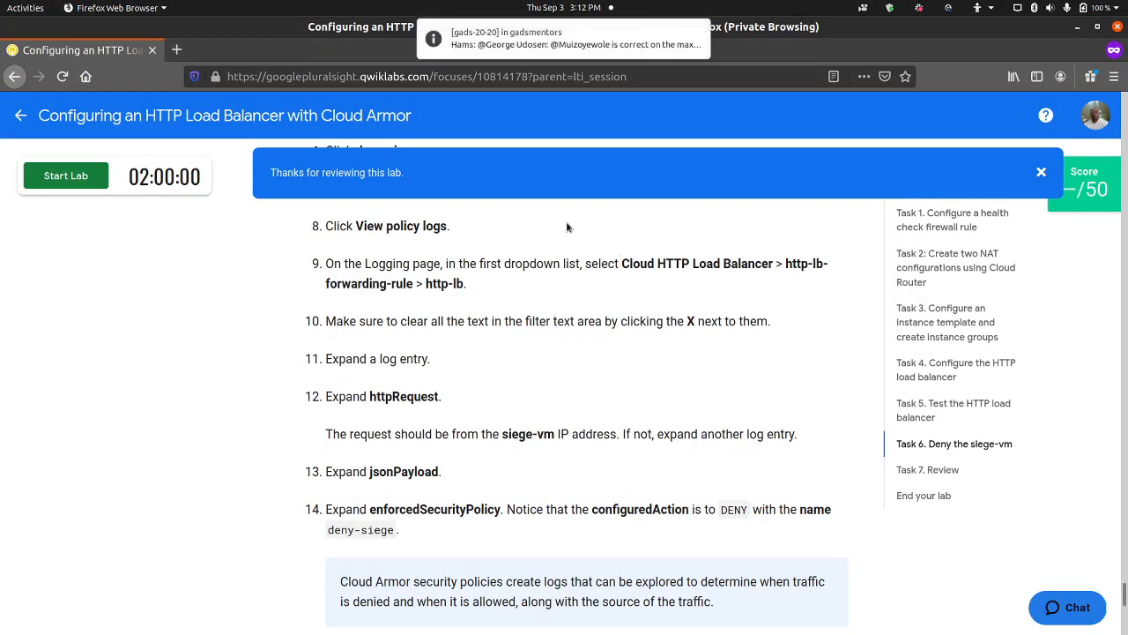
click(945, 9)
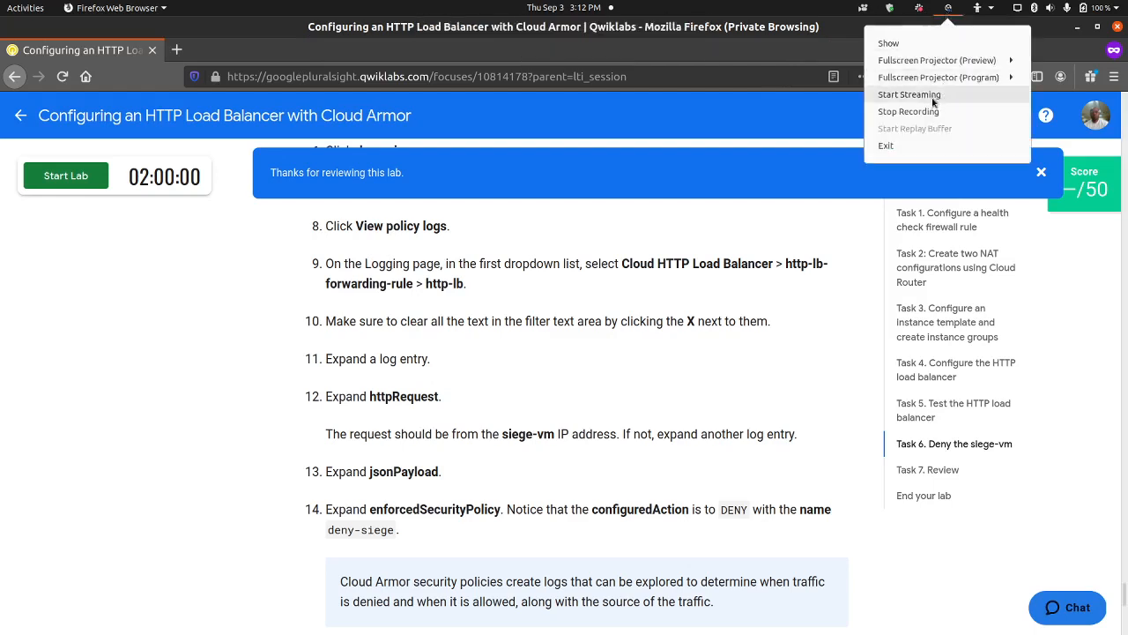